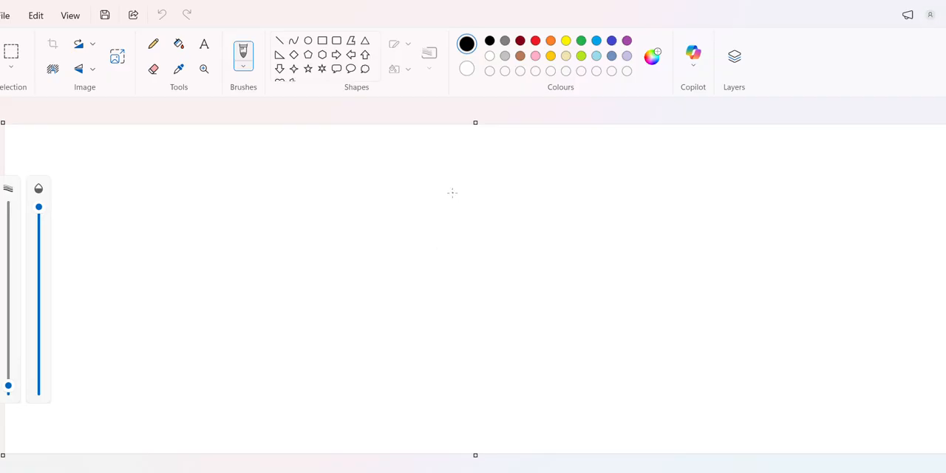
# - Sketch a flat rectangular slab with visible thickness in perspective, and a vertical divider line to its right
pyautogui.moveTo(452, 193)
pyautogui.mouseDown()
pyautogui.moveTo(272, 298)
pyautogui.moveTo(362, 330)
pyautogui.moveTo(454, 289)
pyautogui.moveTo(537, 228)
pyautogui.moveTo(441, 196)
pyautogui.mouseUp()
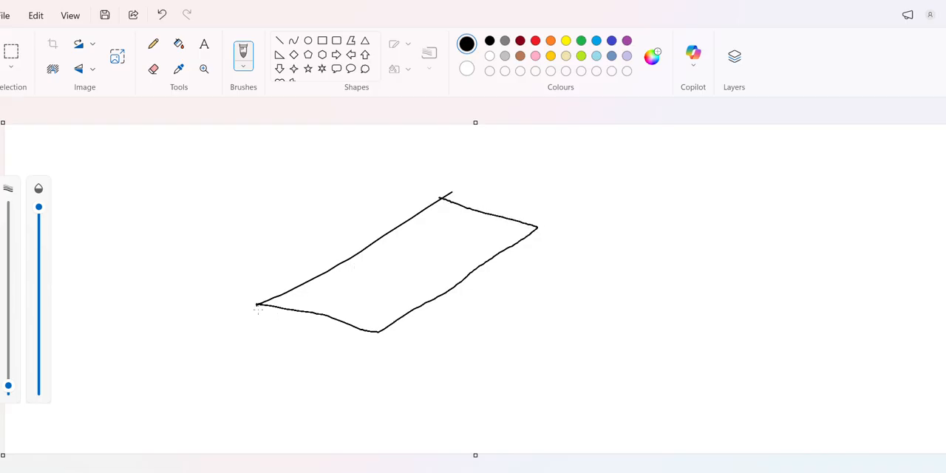
pyautogui.moveTo(257, 306)
pyautogui.mouseDown()
pyautogui.moveTo(317, 338)
pyautogui.moveTo(369, 349)
pyautogui.moveTo(375, 324)
pyautogui.moveTo(492, 271)
pyautogui.moveTo(537, 234)
pyautogui.mouseUp()
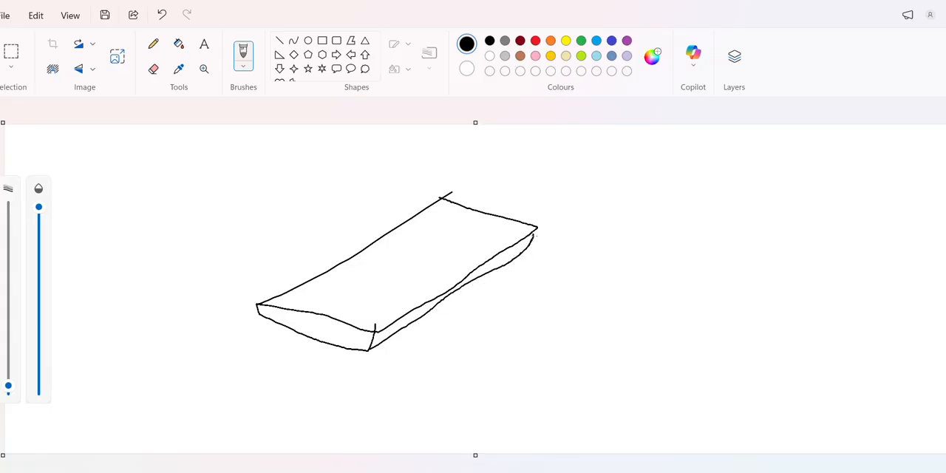
pyautogui.moveTo(561, 149); pyautogui.dragTo(555, 399)
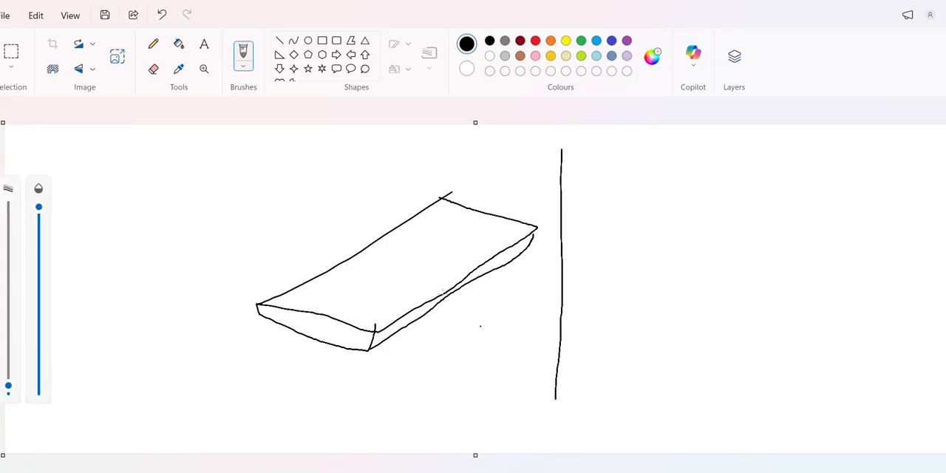
# - Handwrite the title "SIW" above the slab sketch
pyautogui.moveTo(236, 144)
pyautogui.mouseDown()
pyautogui.moveTo(254, 170)
pyautogui.moveTo(221, 181)
pyautogui.mouseUp()
pyautogui.moveTo(267, 139)
pyautogui.mouseDown()
pyautogui.moveTo(272, 159)
pyautogui.moveTo(282, 136)
pyautogui.mouseUp()
pyautogui.moveTo(264, 167)
pyautogui.mouseDown()
pyautogui.moveTo(301, 162)
pyautogui.moveTo(319, 142)
pyautogui.mouseUp()
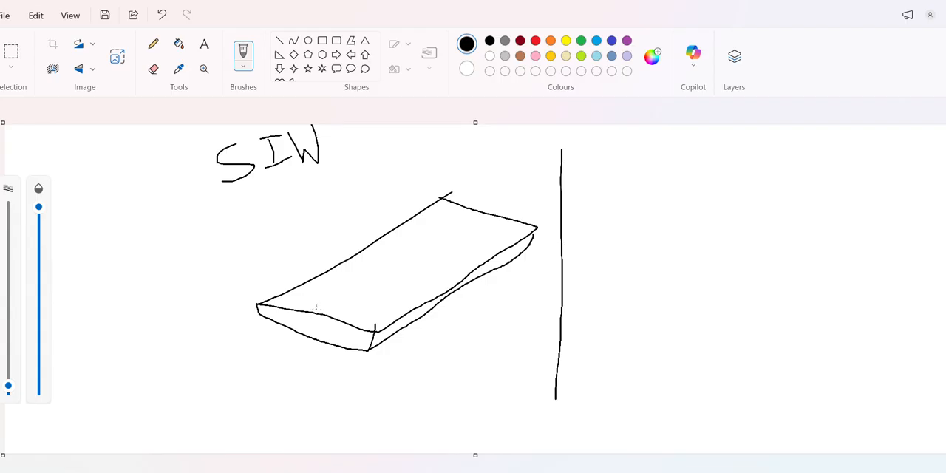
# - Draw two parallel strip lines along the slab's top face and outline a second thin layer beneath the slab
pyautogui.moveTo(316, 309); pyautogui.dragTo(481, 201)
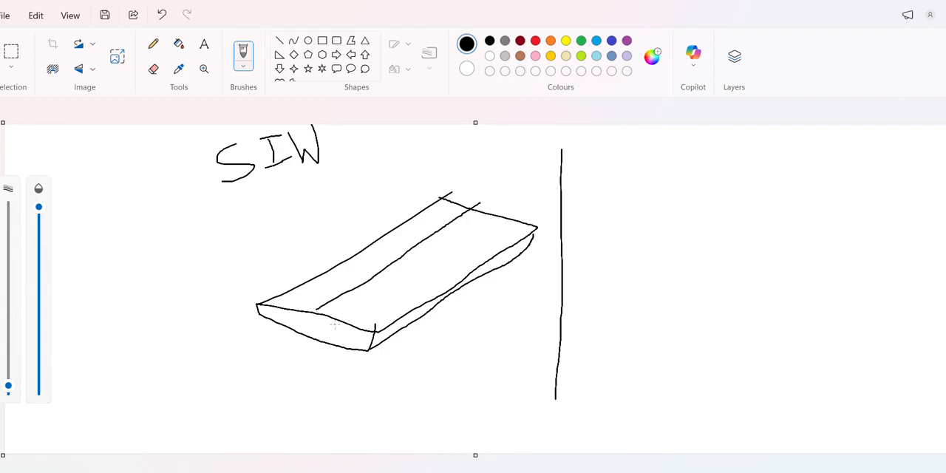
pyautogui.moveTo(338, 319); pyautogui.dragTo(484, 210)
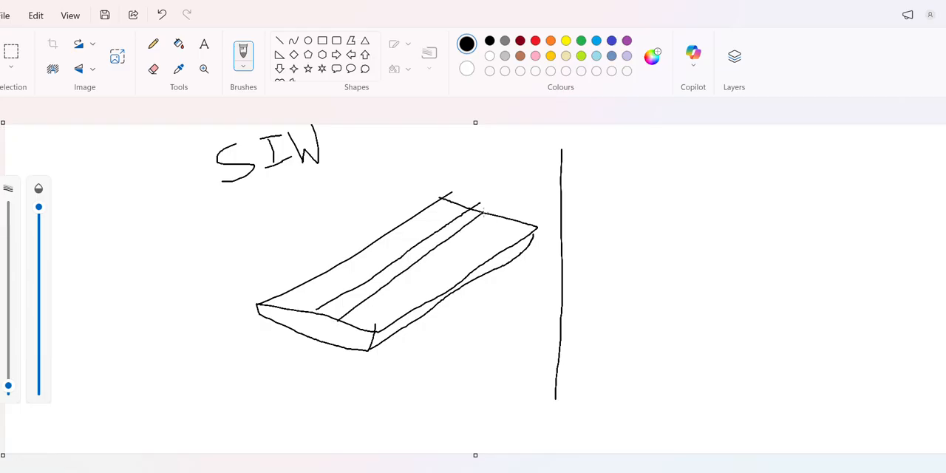
pyautogui.moveTo(257, 319)
pyautogui.mouseDown()
pyautogui.moveTo(258, 328)
pyautogui.moveTo(362, 356)
pyautogui.moveTo(504, 278)
pyautogui.moveTo(528, 251)
pyautogui.mouseUp()
# - Draw a divider line to the left of the slab and sketch two parallel round wires in perspective beyond it
pyautogui.moveTo(214, 201); pyautogui.dragTo(237, 466)
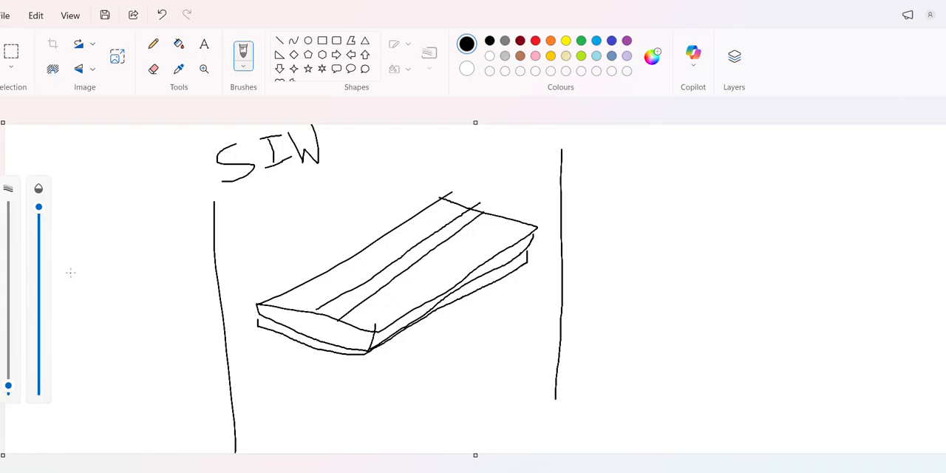
pyautogui.moveTo(76, 270)
pyautogui.mouseDown()
pyautogui.moveTo(71, 275)
pyautogui.moveTo(173, 214)
pyautogui.mouseUp()
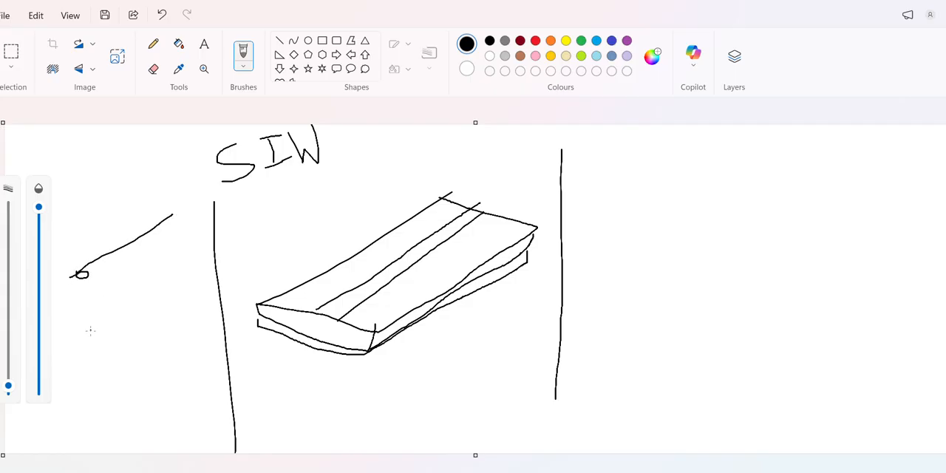
pyautogui.moveTo(90, 330)
pyautogui.mouseDown()
pyautogui.moveTo(86, 338)
pyautogui.moveTo(200, 252)
pyautogui.mouseUp()
pyautogui.moveTo(90, 275); pyautogui.dragTo(182, 219)
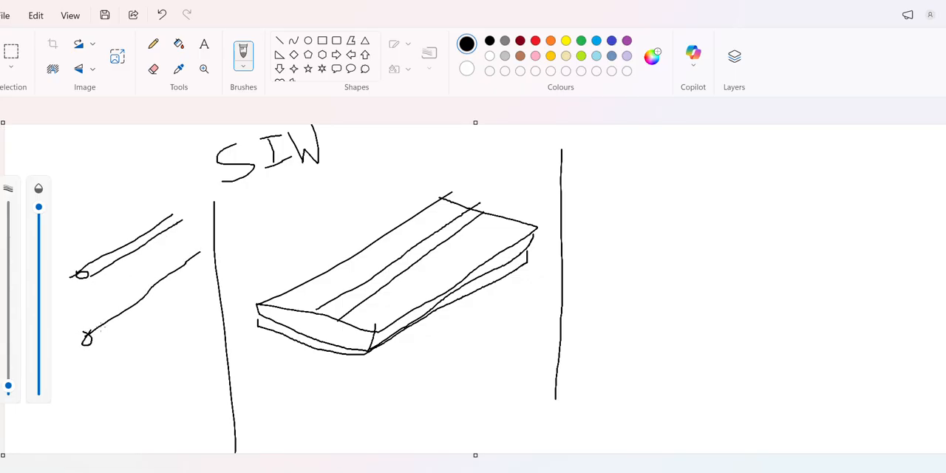
pyautogui.moveTo(92, 341); pyautogui.dragTo(199, 260)
# - Sketch a rectangular waveguide in perspective to the right of the second divider, with edges receding from its front face
pyautogui.moveTo(651, 171)
pyautogui.mouseDown()
pyautogui.moveTo(653, 223)
pyautogui.moveTo(779, 231)
pyautogui.moveTo(782, 189)
pyautogui.moveTo(651, 172)
pyautogui.moveTo(696, 151)
pyautogui.mouseUp()
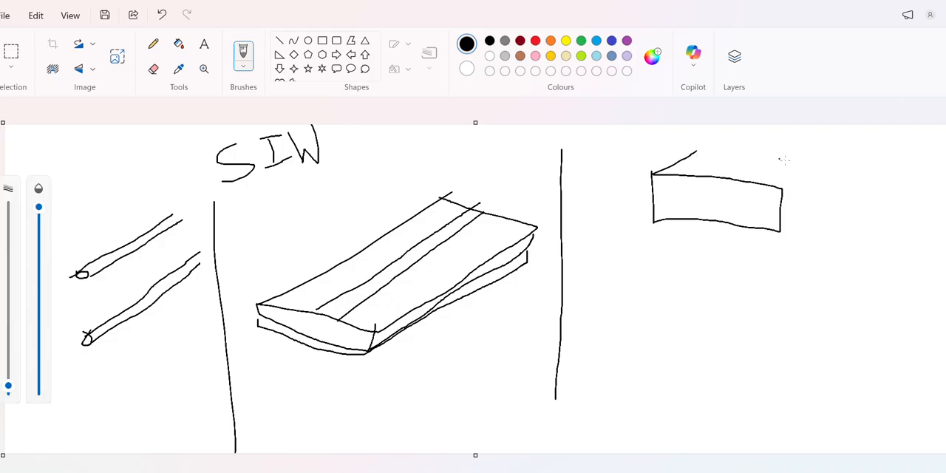
pyautogui.moveTo(781, 186); pyautogui.dragTo(816, 160)
pyautogui.moveTo(780, 230); pyautogui.dragTo(848, 175)
# - Add a black line along the upper wire, and draw red rectangular stubs joining the two wires at several positions
pyautogui.moveTo(94, 263); pyautogui.dragTo(204, 191)
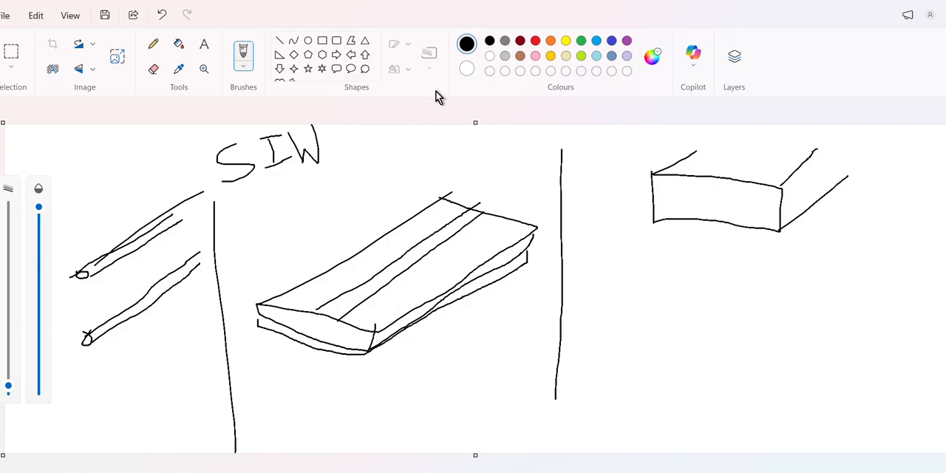
pyautogui.click(535, 41)
pyautogui.moveTo(95, 263)
pyautogui.mouseDown()
pyautogui.moveTo(142, 267)
pyautogui.moveTo(162, 320)
pyautogui.moveTo(116, 319)
pyautogui.mouseUp()
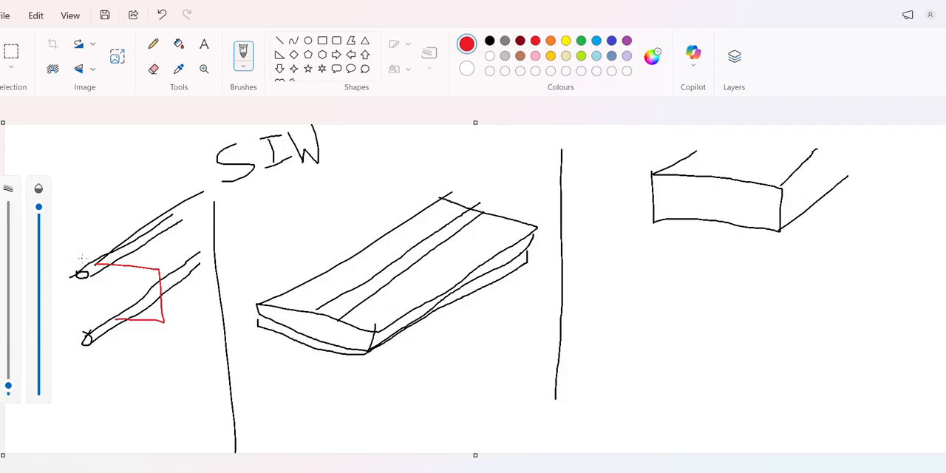
pyautogui.moveTo(95, 264)
pyautogui.mouseDown()
pyautogui.moveTo(51, 258)
pyautogui.moveTo(22, 290)
pyautogui.moveTo(89, 327)
pyautogui.mouseUp()
pyautogui.moveTo(120, 252)
pyautogui.mouseDown()
pyautogui.moveTo(190, 265)
pyautogui.moveTo(163, 315)
pyautogui.moveTo(140, 309)
pyautogui.mouseUp()
pyautogui.moveTo(139, 239)
pyautogui.mouseDown()
pyautogui.moveTo(193, 249)
pyautogui.moveTo(219, 267)
pyautogui.moveTo(170, 295)
pyautogui.mouseUp()
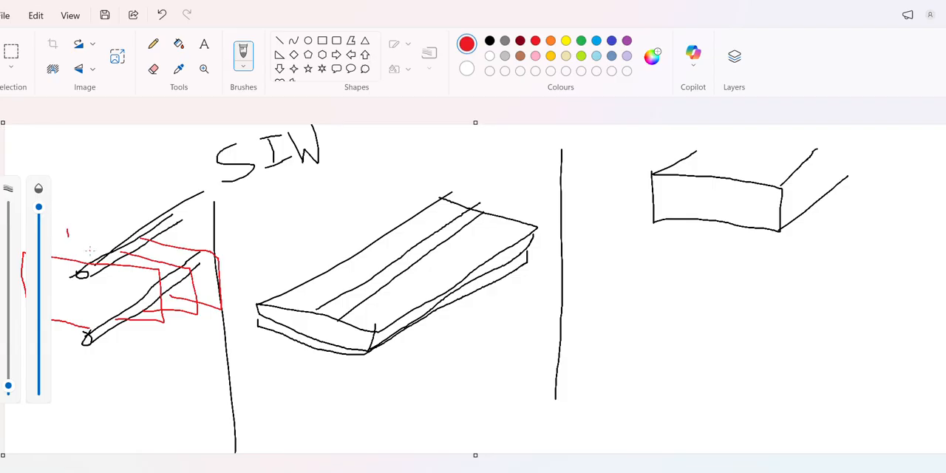
# - Mark the spacing between the red stubs with a double-headed arrow and extend the upper stub lines beyond the wires
pyautogui.moveTo(167, 330); pyautogui.dragTo(194, 318)
pyautogui.moveTo(167, 326); pyautogui.dragTo(193, 320)
pyautogui.moveTo(107, 253); pyautogui.dragTo(148, 258)
pyautogui.moveTo(64, 245)
pyautogui.mouseDown()
pyautogui.moveTo(109, 260)
pyautogui.moveTo(143, 248)
pyautogui.moveTo(141, 235)
pyautogui.mouseUp()
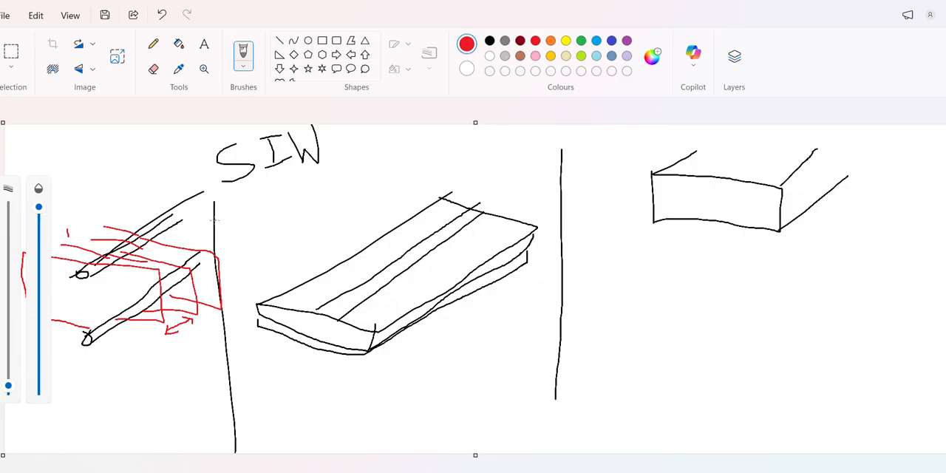
# - Draw a long red arrow from the two-wire sketch to the rectangular waveguide, and add small red direction arrows on the wires
pyautogui.moveTo(194, 219)
pyautogui.mouseDown()
pyautogui.moveTo(319, 172)
pyautogui.moveTo(540, 153)
pyautogui.moveTo(614, 173)
pyautogui.moveTo(596, 175)
pyautogui.mouseUp()
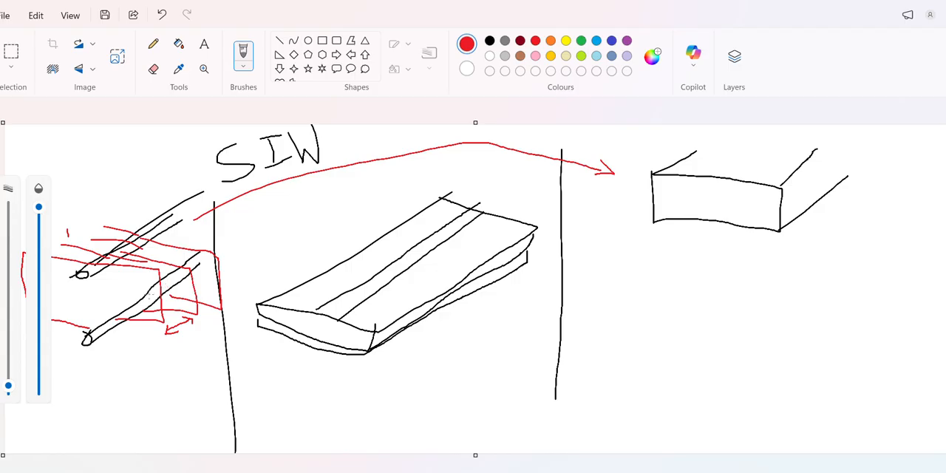
pyautogui.moveTo(150, 294); pyautogui.dragTo(161, 295)
pyautogui.moveTo(102, 290)
pyautogui.mouseDown()
pyautogui.moveTo(101, 281)
pyautogui.moveTo(117, 284)
pyautogui.moveTo(68, 278)
pyautogui.moveTo(127, 259)
pyautogui.mouseUp()
pyautogui.moveTo(133, 309)
pyautogui.mouseDown()
pyautogui.moveTo(77, 347)
pyautogui.moveTo(92, 350)
pyautogui.mouseUp()
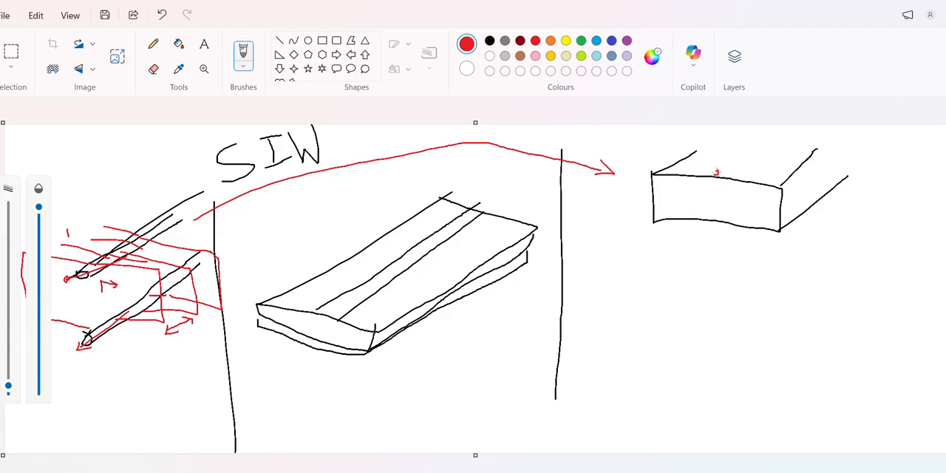
# - Add red arrows at the waveguide's top and bottom walls and mark its width with a double-headed arrow labelled λ/2
pyautogui.moveTo(716, 173)
pyautogui.mouseDown()
pyautogui.moveTo(754, 139)
pyautogui.moveTo(760, 151)
pyautogui.mouseUp()
pyautogui.moveTo(739, 197)
pyautogui.mouseDown()
pyautogui.moveTo(706, 218)
pyautogui.moveTo(715, 219)
pyautogui.mouseUp()
pyautogui.moveTo(662, 232)
pyautogui.mouseDown()
pyautogui.moveTo(776, 237)
pyautogui.moveTo(789, 243)
pyautogui.moveTo(780, 247)
pyautogui.mouseUp()
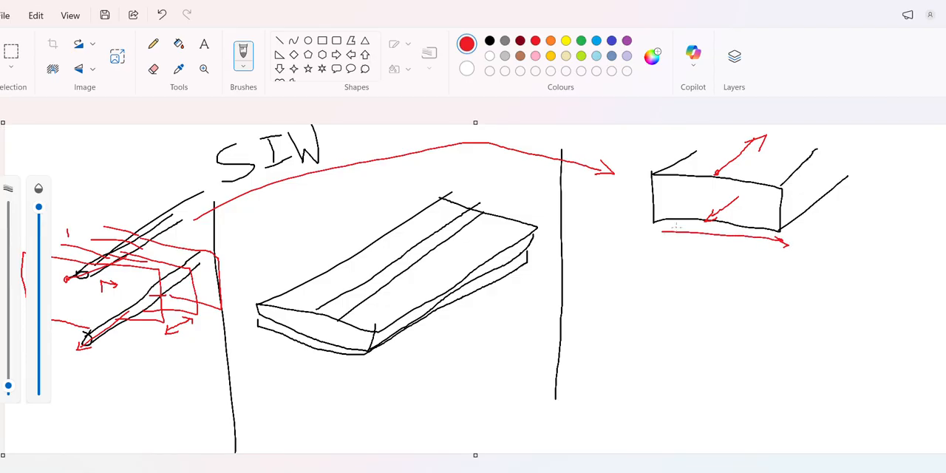
pyautogui.moveTo(668, 227)
pyautogui.mouseDown()
pyautogui.moveTo(647, 235)
pyautogui.moveTo(728, 259)
pyautogui.moveTo(707, 267)
pyautogui.moveTo(735, 260)
pyautogui.moveTo(718, 286)
pyautogui.moveTo(756, 287)
pyautogui.mouseUp()
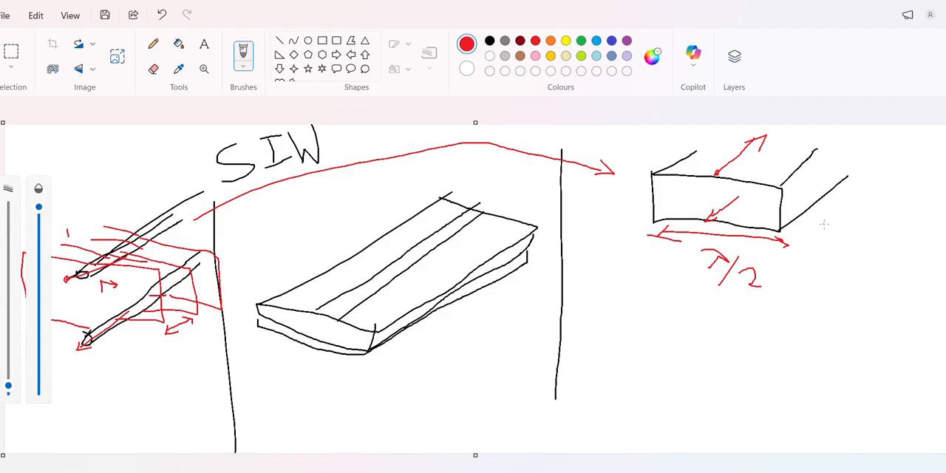
# - Write a crossed-out λ0 and an underlined λg beside the waveguide, with a zigzag path and a small arrow beside λ/2
pyautogui.moveTo(824, 224)
pyautogui.mouseDown()
pyautogui.moveTo(869, 240)
pyautogui.moveTo(828, 240)
pyautogui.mouseUp()
pyautogui.moveTo(686, 340)
pyautogui.mouseDown()
pyautogui.moveTo(699, 325)
pyautogui.moveTo(760, 347)
pyautogui.moveTo(802, 342)
pyautogui.mouseUp()
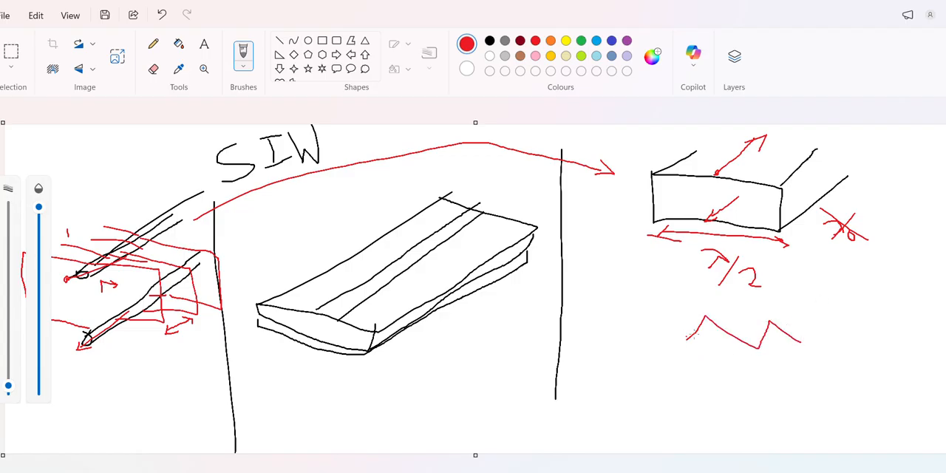
pyautogui.moveTo(830, 263)
pyautogui.mouseDown()
pyautogui.moveTo(846, 263)
pyautogui.moveTo(860, 282)
pyautogui.moveTo(844, 288)
pyautogui.moveTo(872, 284)
pyautogui.moveTo(866, 296)
pyautogui.mouseUp()
pyautogui.moveTo(844, 297); pyautogui.dragTo(856, 298)
pyautogui.moveTo(684, 267)
pyautogui.mouseDown()
pyautogui.moveTo(698, 266)
pyautogui.moveTo(694, 275)
pyautogui.mouseUp()
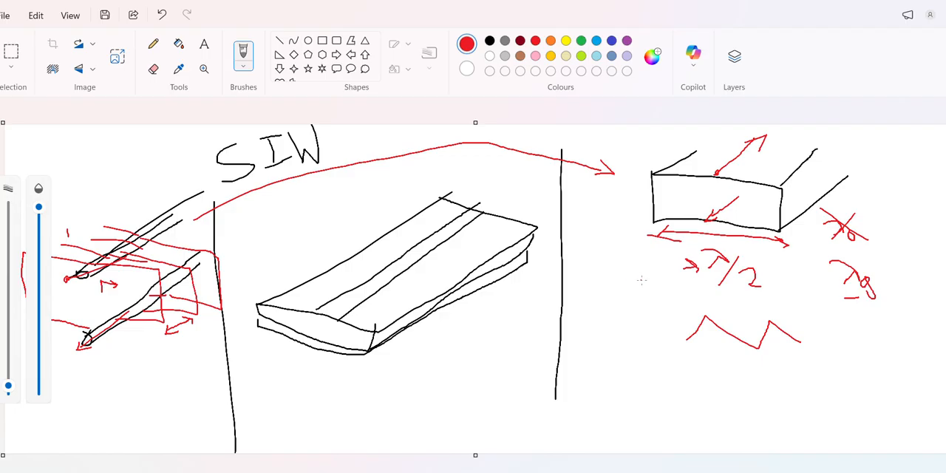
# - Handwrite the wavelength formula λ = C/F in red beside the zigzag, with a separate C above it
pyautogui.moveTo(585, 296)
pyautogui.mouseDown()
pyautogui.moveTo(571, 299)
pyautogui.moveTo(589, 310)
pyautogui.mouseUp()
pyautogui.moveTo(589, 328); pyautogui.dragTo(621, 355)
pyautogui.moveTo(608, 340)
pyautogui.mouseDown()
pyautogui.moveTo(597, 354)
pyautogui.moveTo(659, 325)
pyautogui.mouseUp()
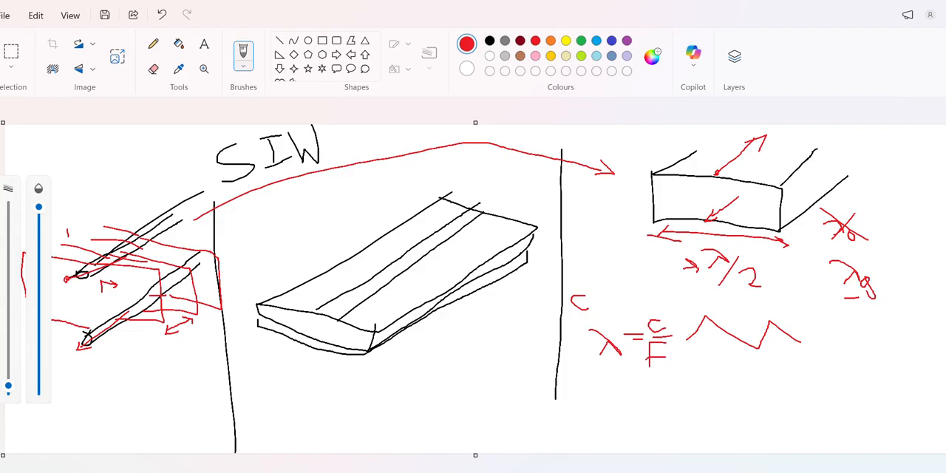
# - Switch to Chrome, search Google for "WAVEGUIDE SIZE COMPARISON" in a new tab, and show the image results
pyautogui.moveTo(433, 472)
pyautogui.click(407, 464)
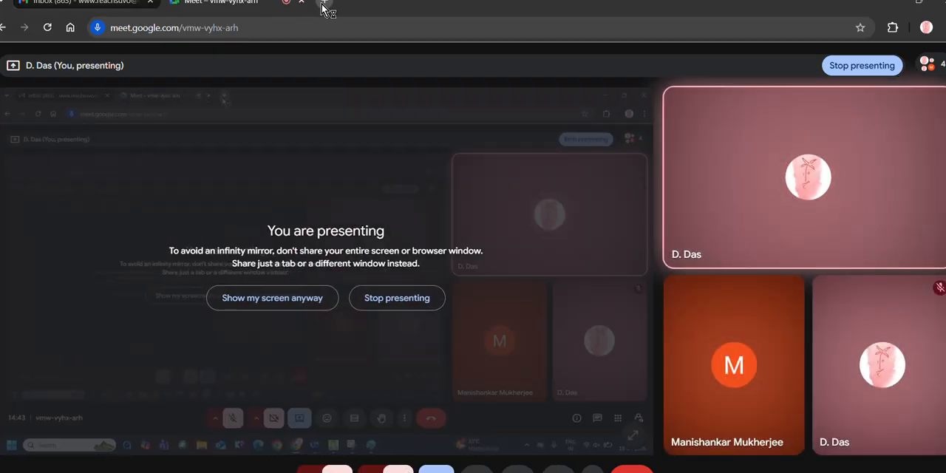
pyautogui.click(324, 1)
pyautogui.write('W')
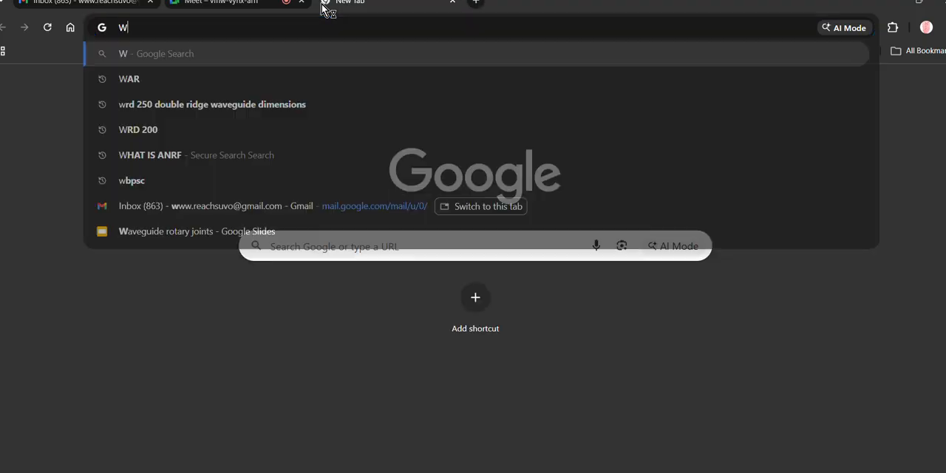
pyautogui.write('AVEGUIDE SI')
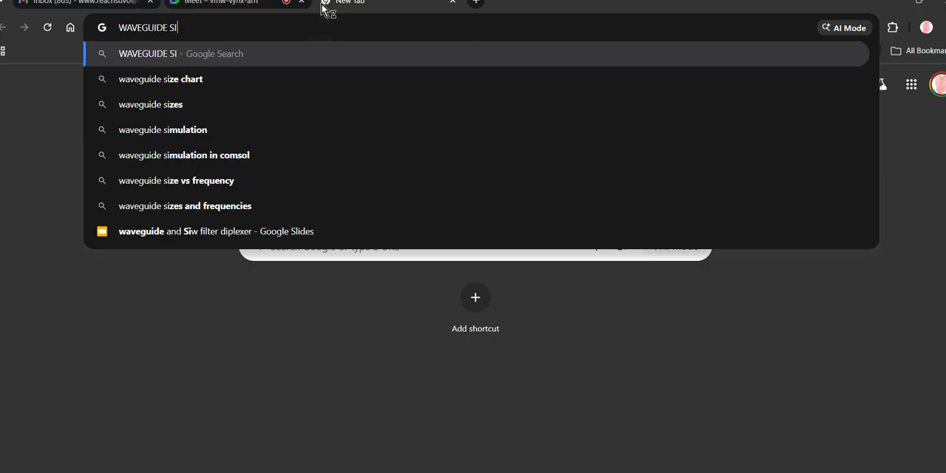
pyautogui.write('ZE COMPARISON')
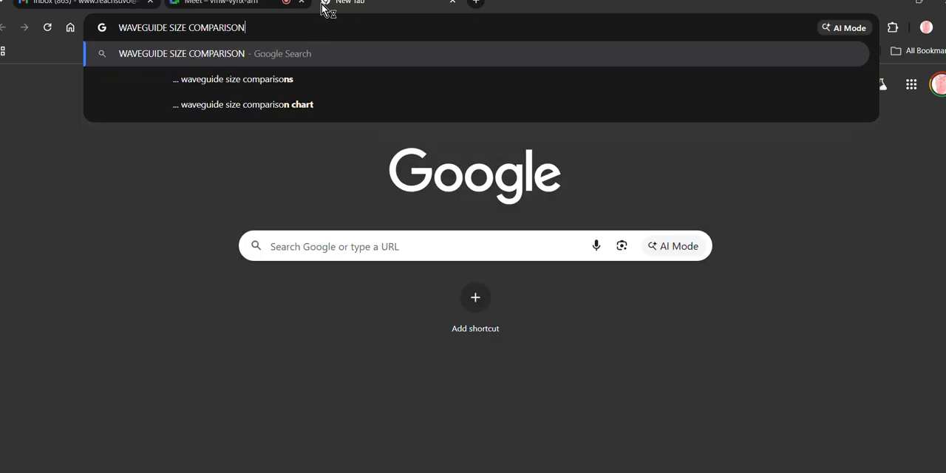
pyautogui.press('Return')
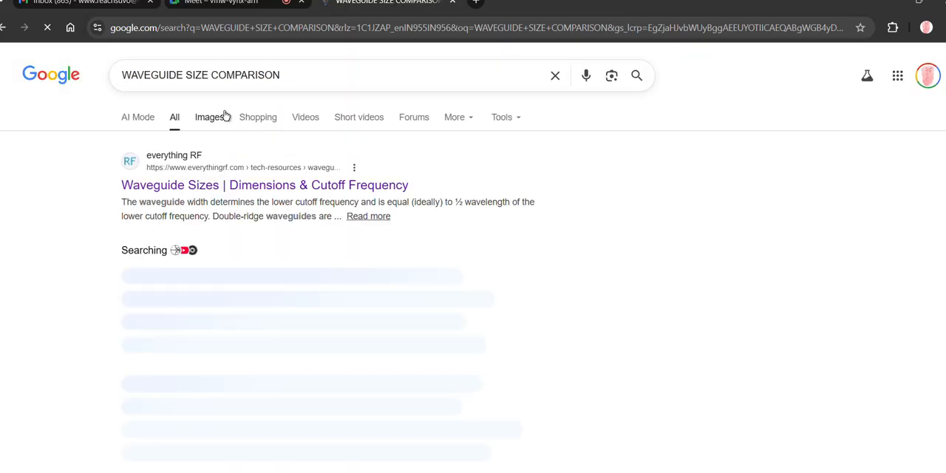
pyautogui.click(211, 120)
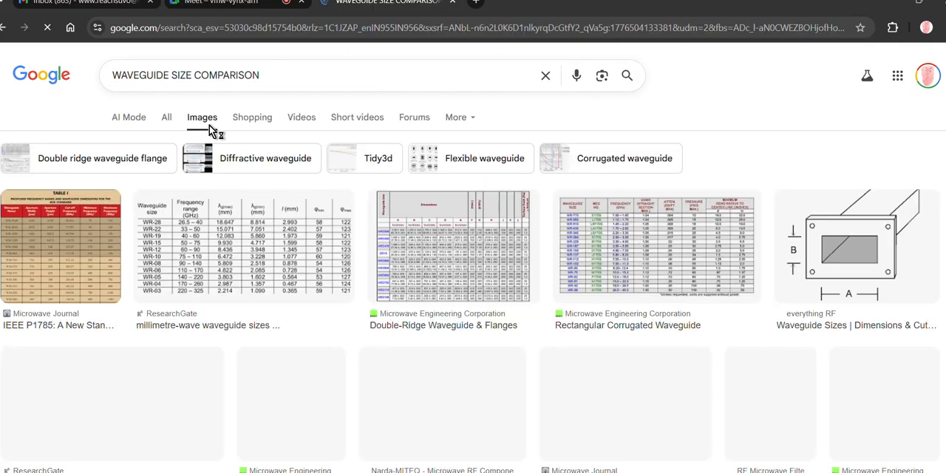
# - Look through the waveguide size images and preview the ResearchGate table of millimetre-wave waveguide sizes
pyautogui.scroll(-1, 413, 273)
pyautogui.scroll(-5, 414, 273)
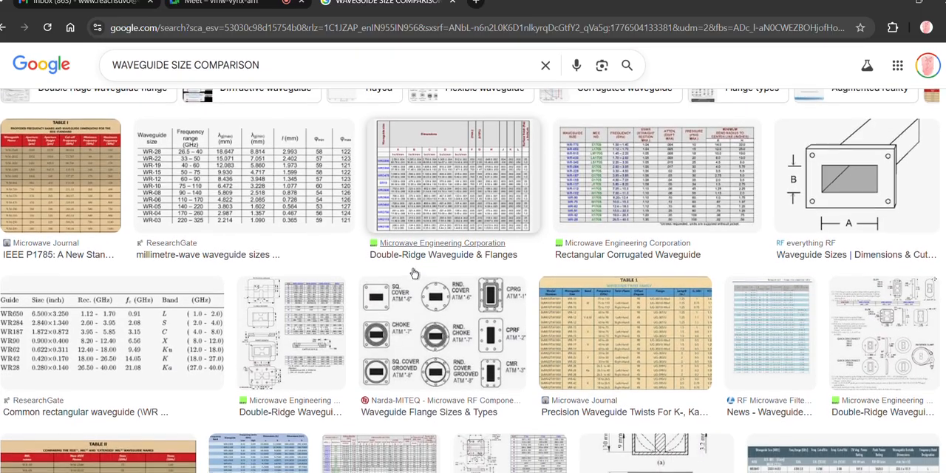
pyautogui.scroll(-6, 414, 273)
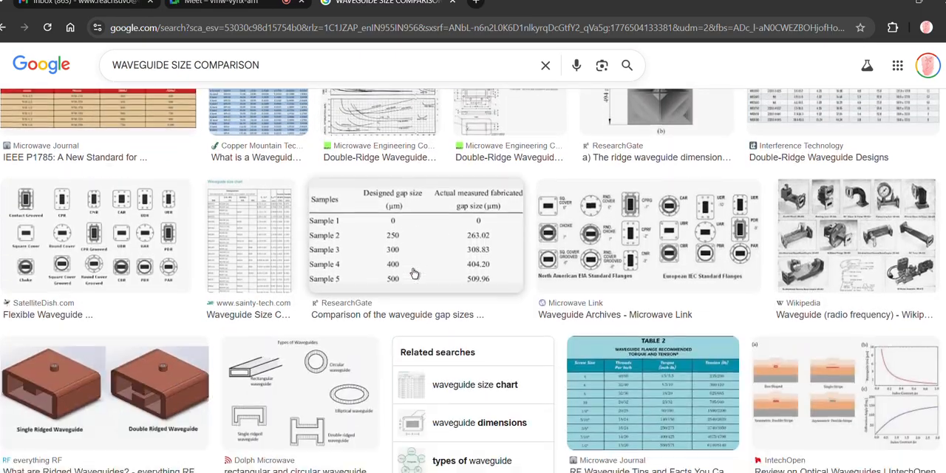
pyautogui.scroll(-1, 414, 274)
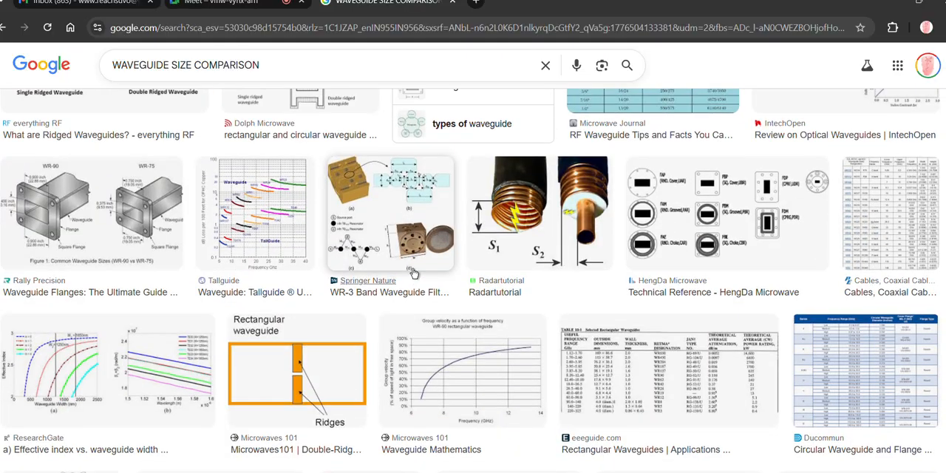
pyautogui.scroll(12, 414, 273)
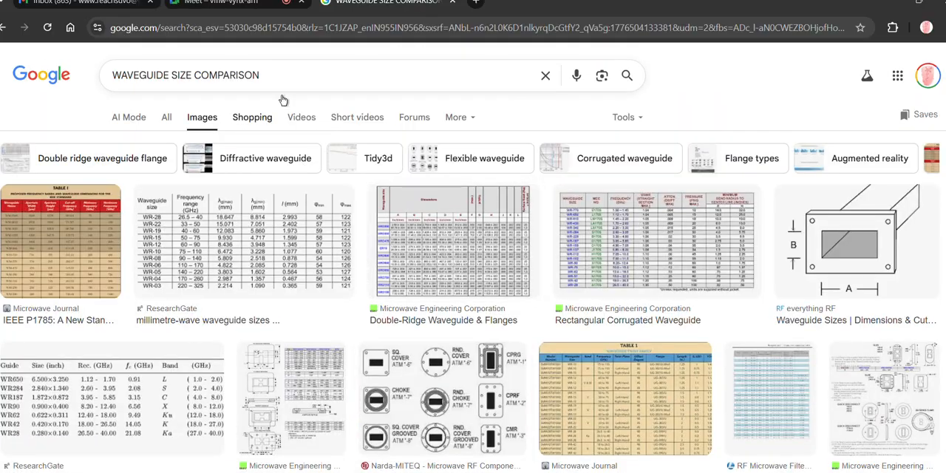
pyautogui.click(260, 213)
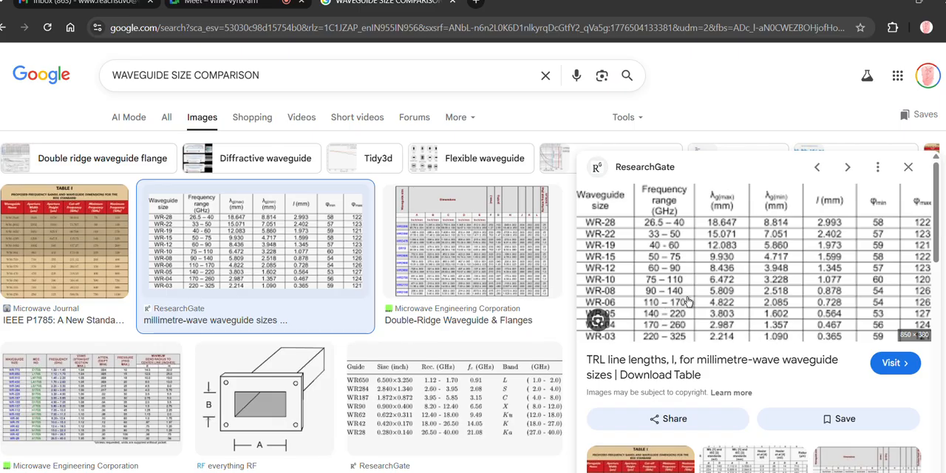
pyautogui.scroll(-2, 543, 314)
pyautogui.scroll(2, 544, 314)
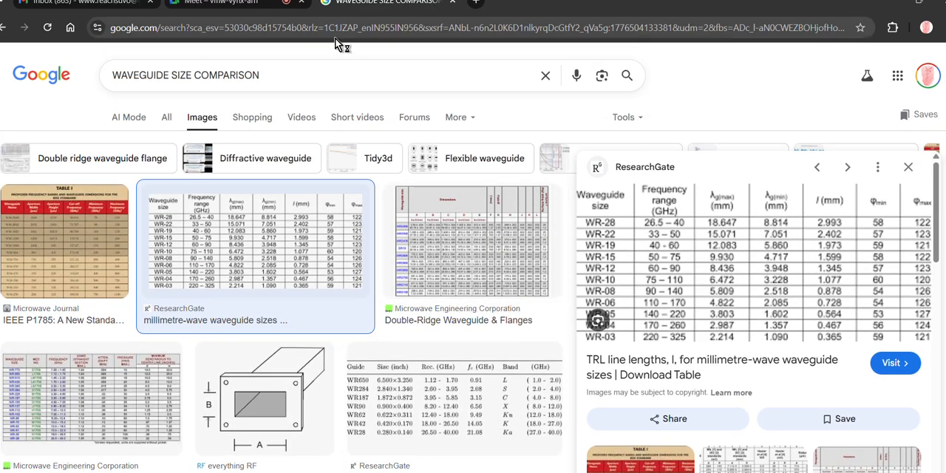
# - Search Google Images for "S BAND WAVEGUIDE" and look through the resulting component pictures
pyautogui.tripleClick(270, 75)
pyautogui.write('s BAND WAVE')
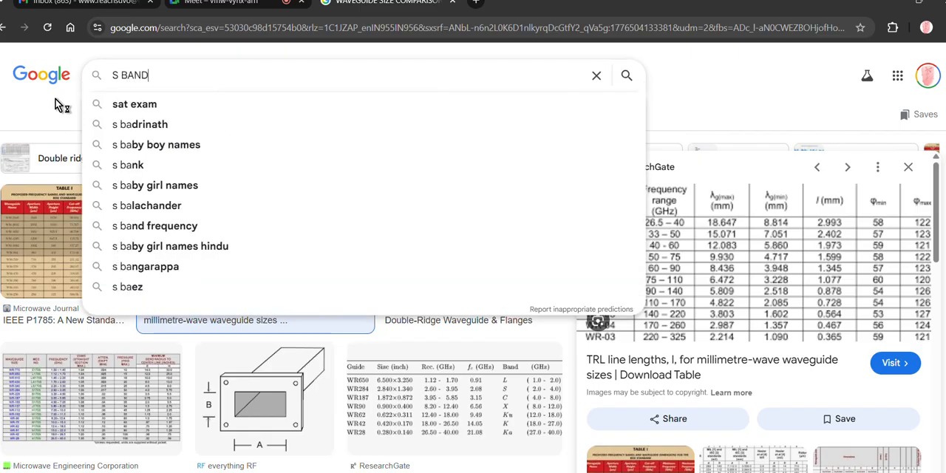
pyautogui.write('GUIDE')
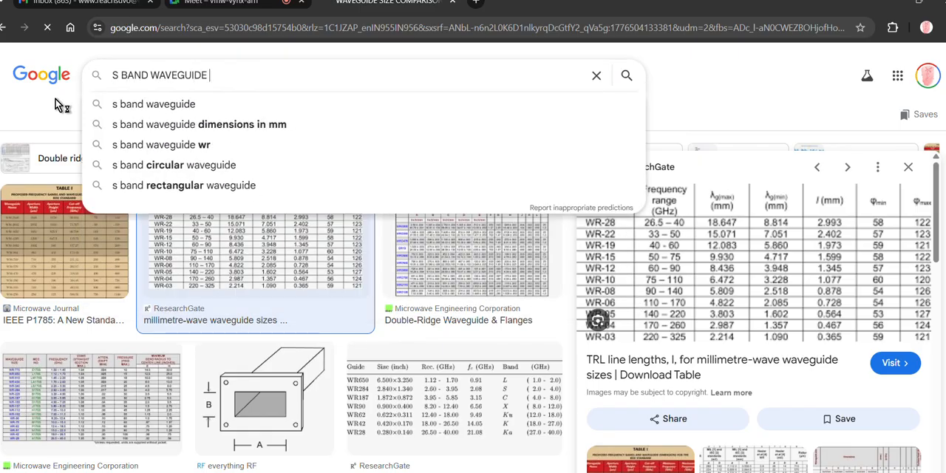
pyautogui.press('Return')
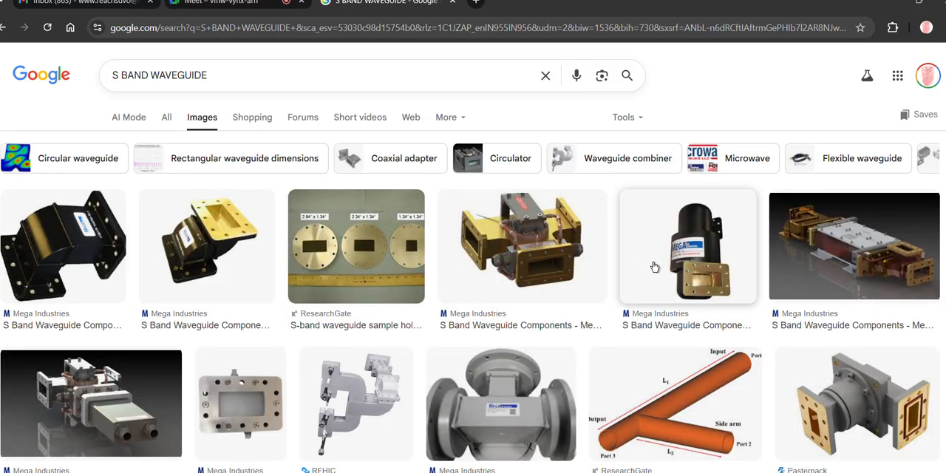
pyautogui.scroll(-2, 722, 286)
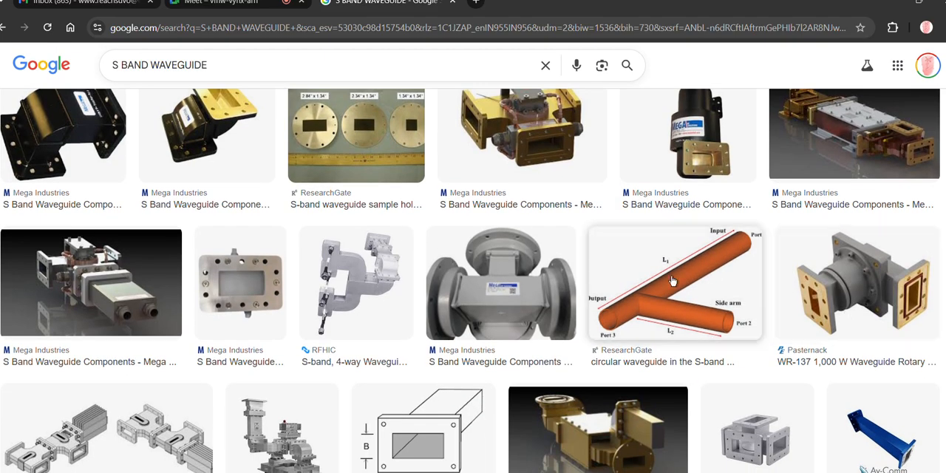
pyautogui.scroll(-3, 500, 296)
pyautogui.scroll(-1, 500, 295)
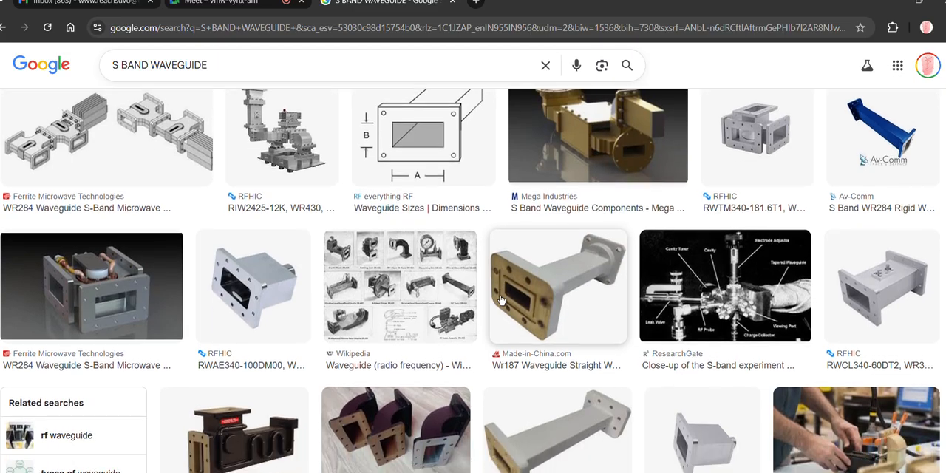
pyautogui.scroll(6, 500, 252)
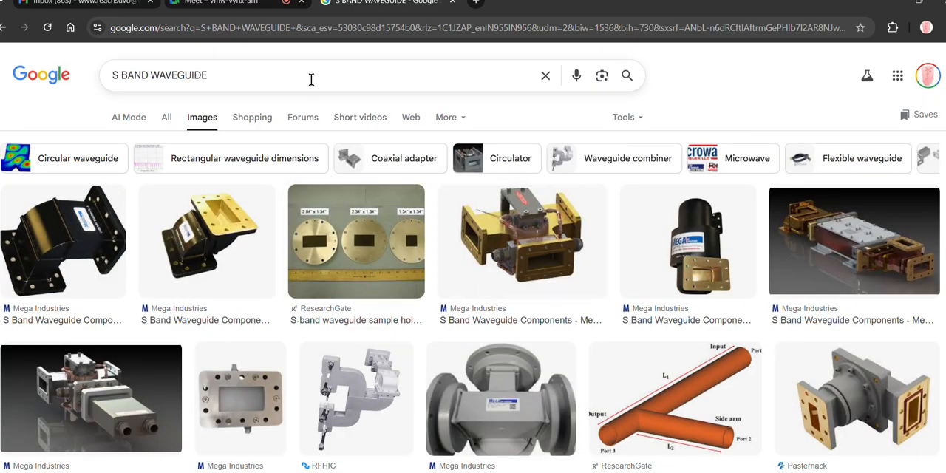
# - Extend the image search to "S BAND WAVEGUIDE VS X BAND WAVEGUIDE" and look through the results for a size comparison
pyautogui.click(311, 78)
pyautogui.write('VS X BA')
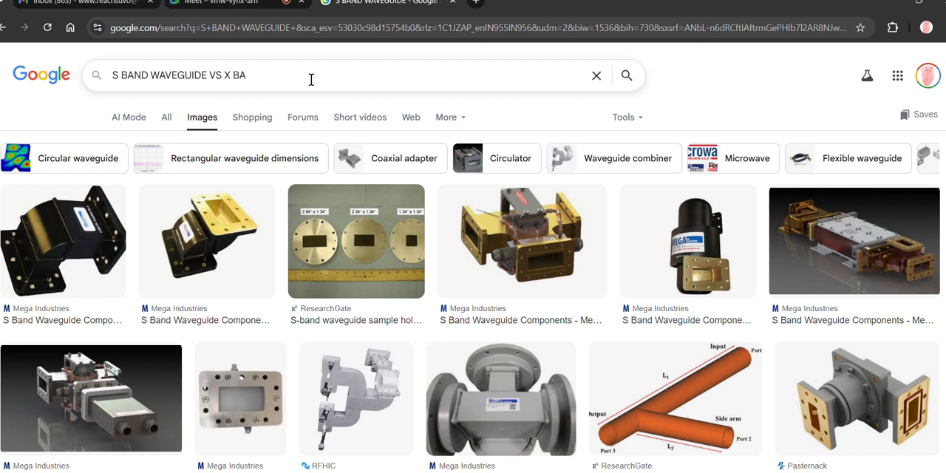
pyautogui.write('ND WAVEGUID')
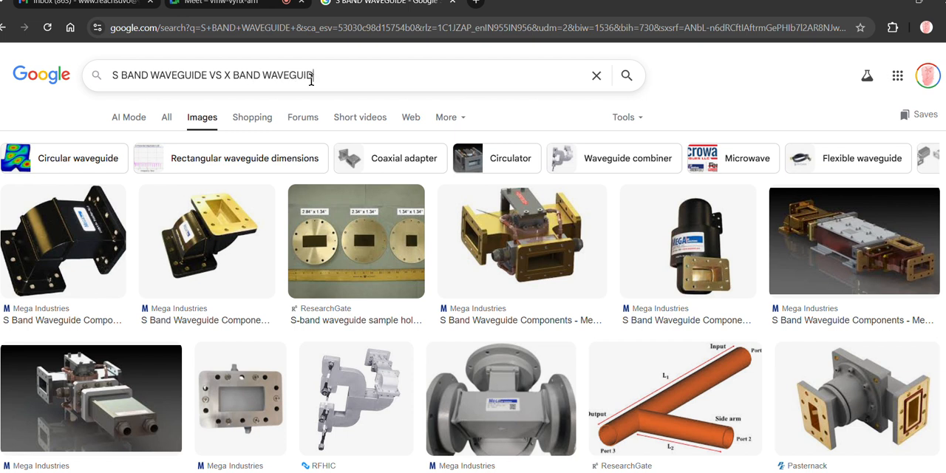
pyautogui.write('E')
pyautogui.press('Return')
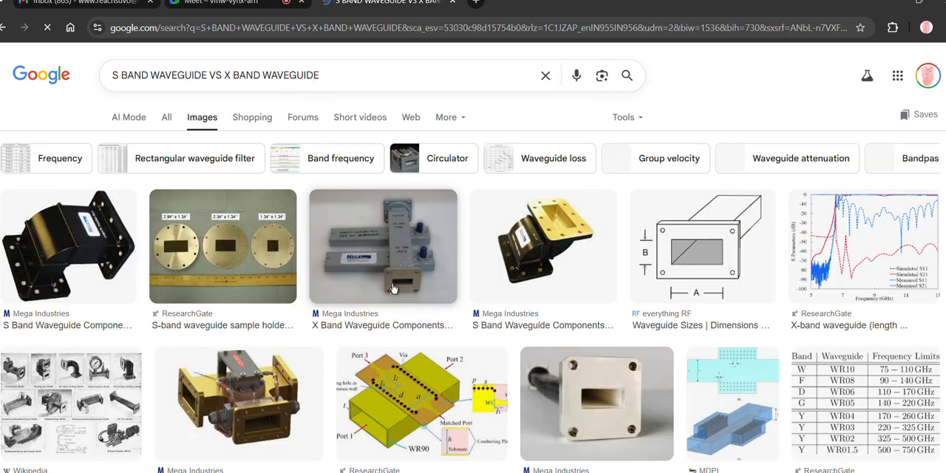
pyautogui.scroll(-3, 384, 307)
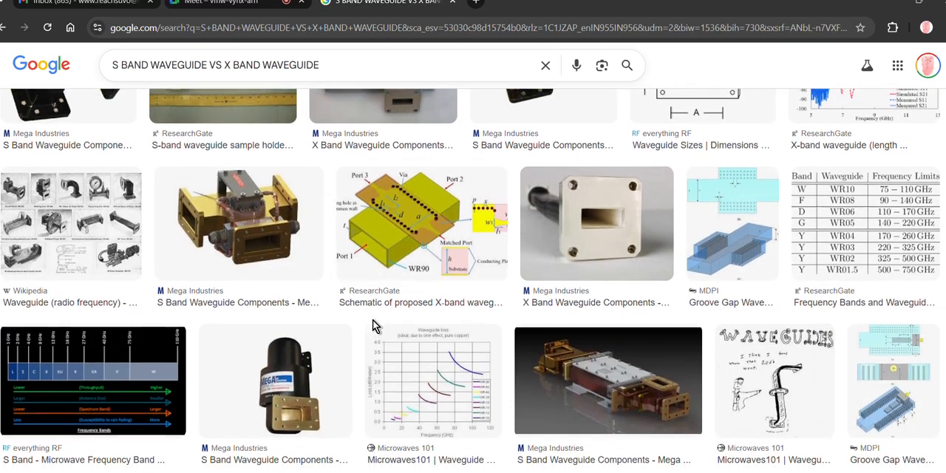
pyautogui.scroll(-3, 372, 325)
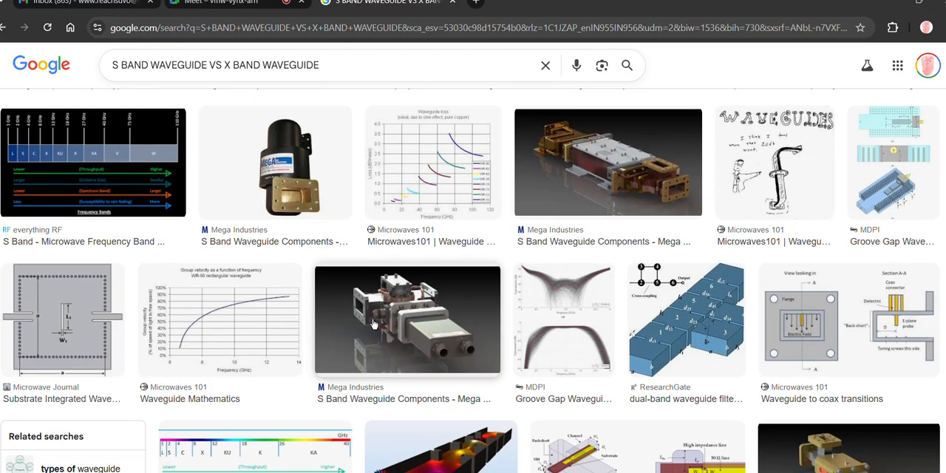
pyautogui.scroll(-5, 374, 324)
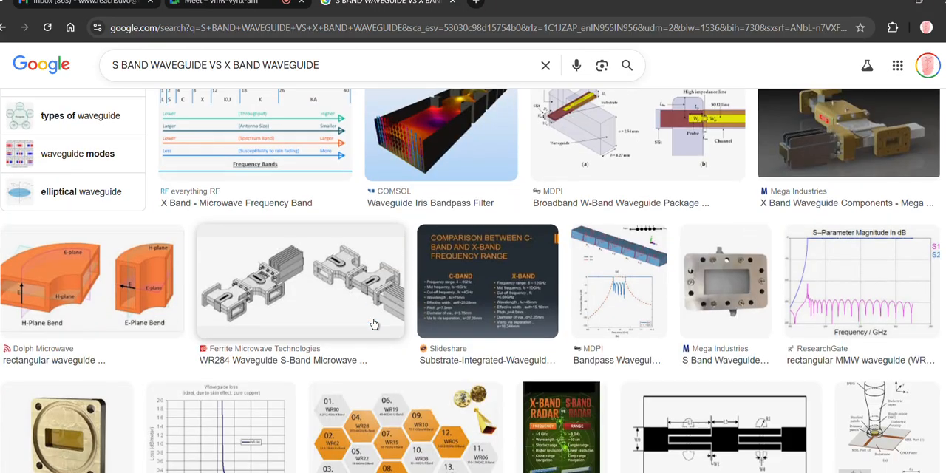
pyautogui.scroll(-4, 374, 323)
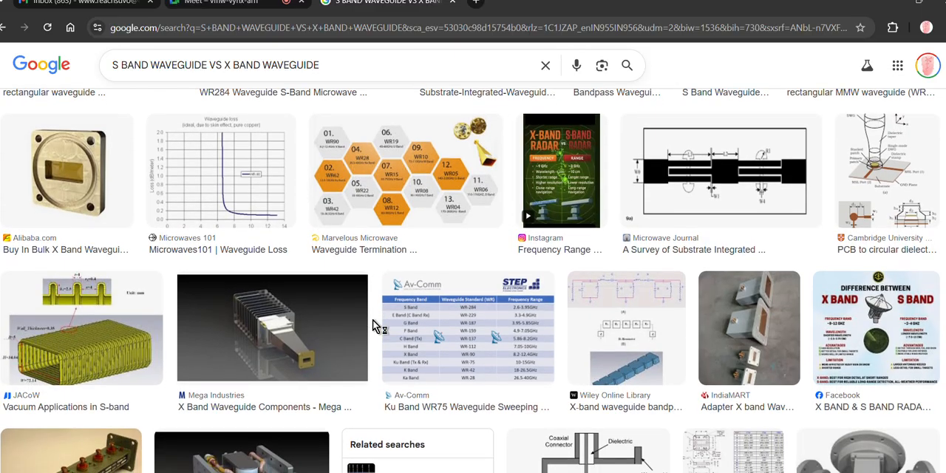
pyautogui.scroll(-3, 374, 325)
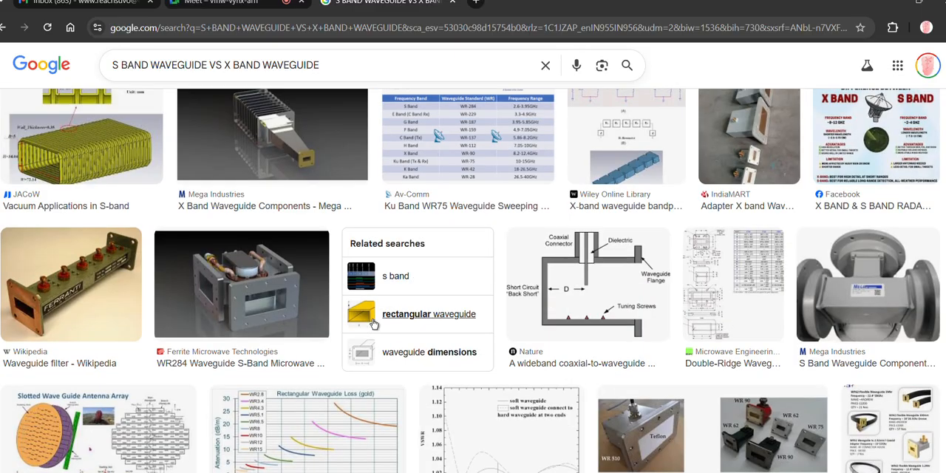
pyautogui.scroll(12, 374, 324)
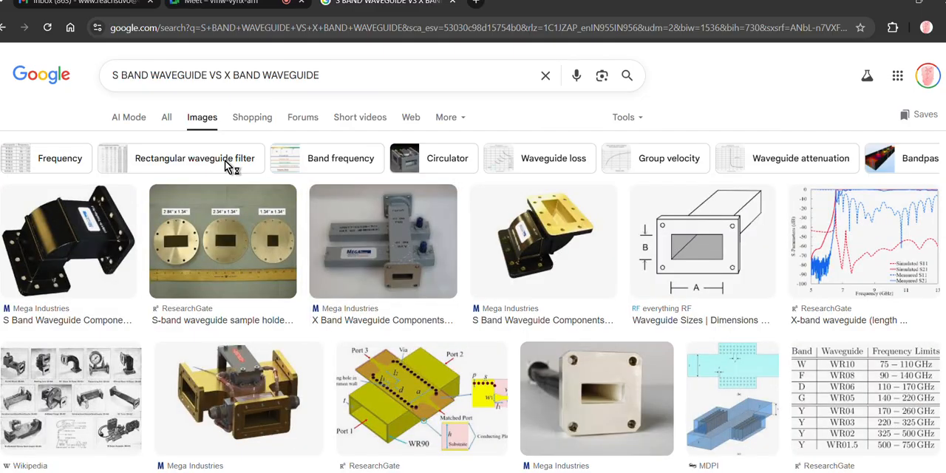
# - Remove "VS" from the query and search the images for "S BAND WAVEGUIDE X BAND WAVEGUIDE"
pyautogui.doubleClick(224, 74)
pyautogui.press('BackSpace')
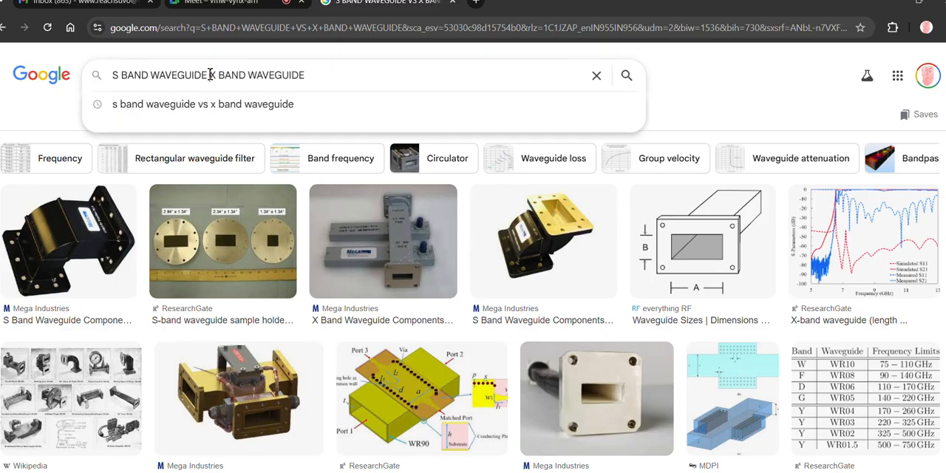
pyautogui.press('Return')
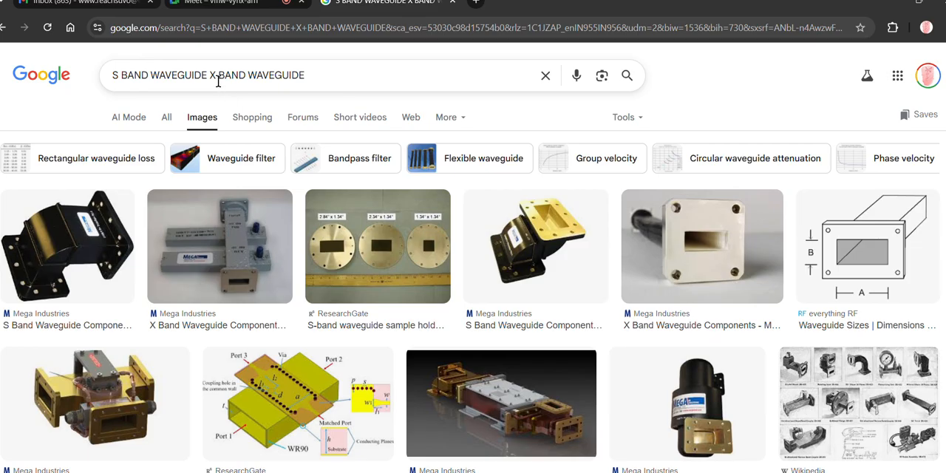
# - Search images for "X BAND WAVEGUIDE" only and open the ResearchGate X-band waveguide schematic in a new tab
pyautogui.moveTo(207, 74); pyautogui.dragTo(45, 78)
pyautogui.press('BackSpace')
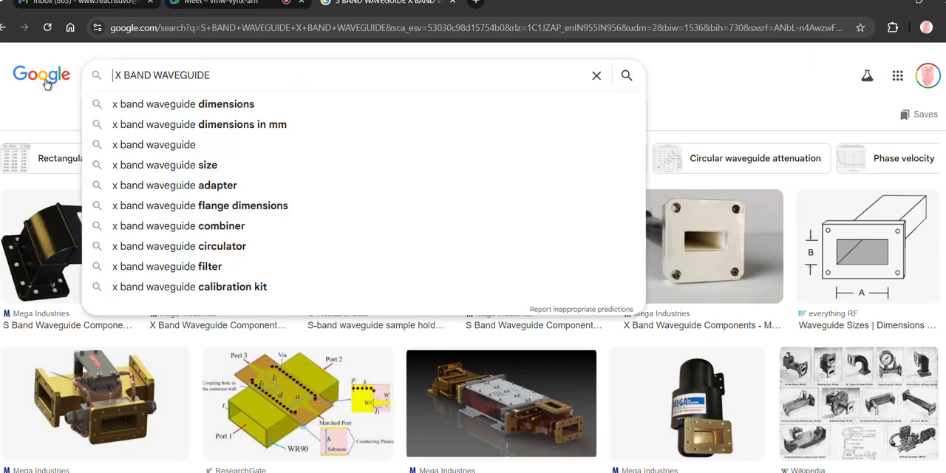
pyautogui.press('Return')
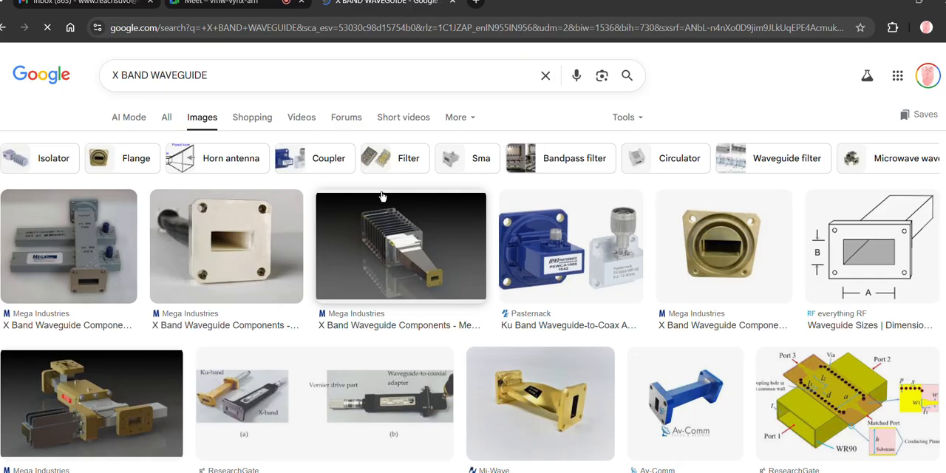
pyautogui.rightClick(861, 396)
pyautogui.click(788, 134)
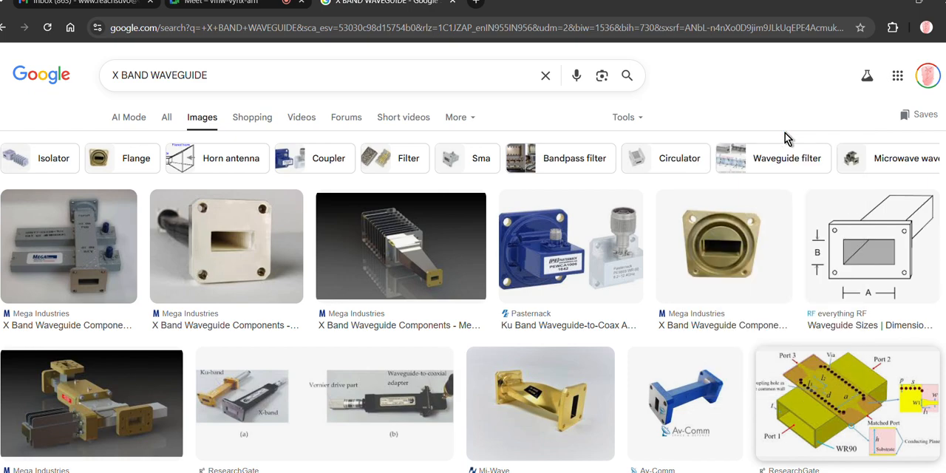
# - Look through the X-band waveguide images and preview the IntechOpen picture of the WR 510, WR 90, WR 75 and WR 62 adapters
pyautogui.scroll(-5, 351, 283)
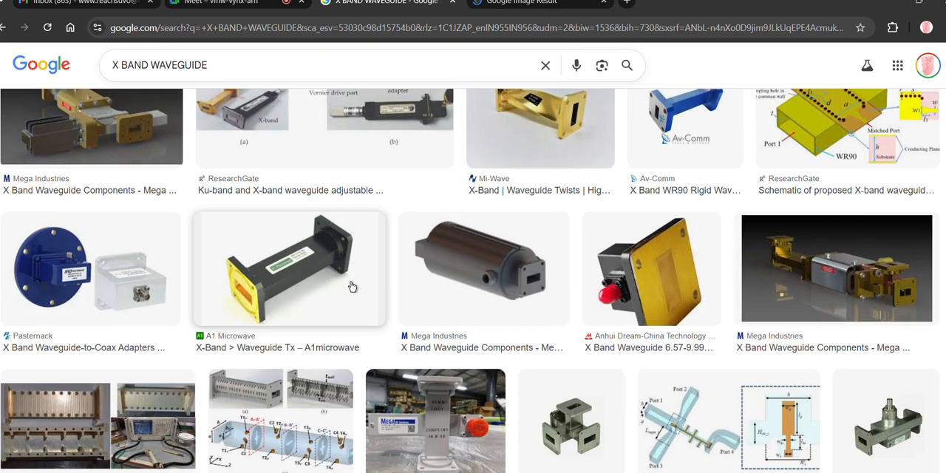
pyautogui.scroll(-3, 352, 287)
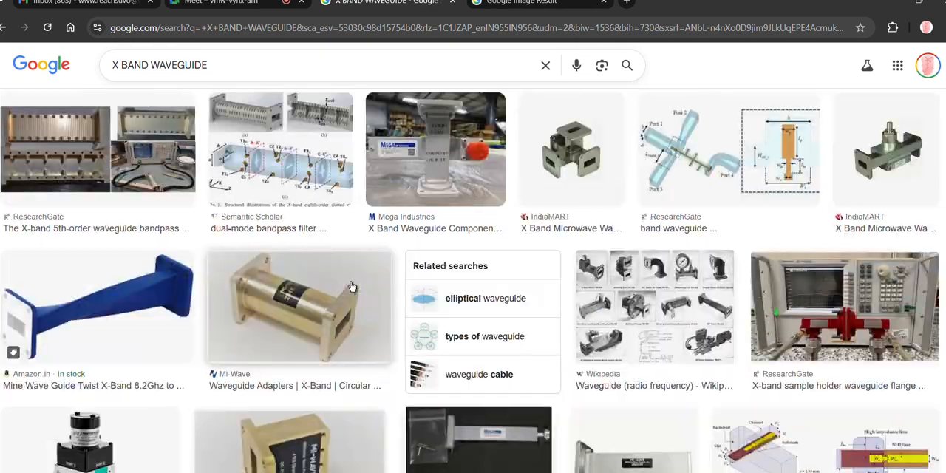
pyautogui.scroll(-8, 352, 286)
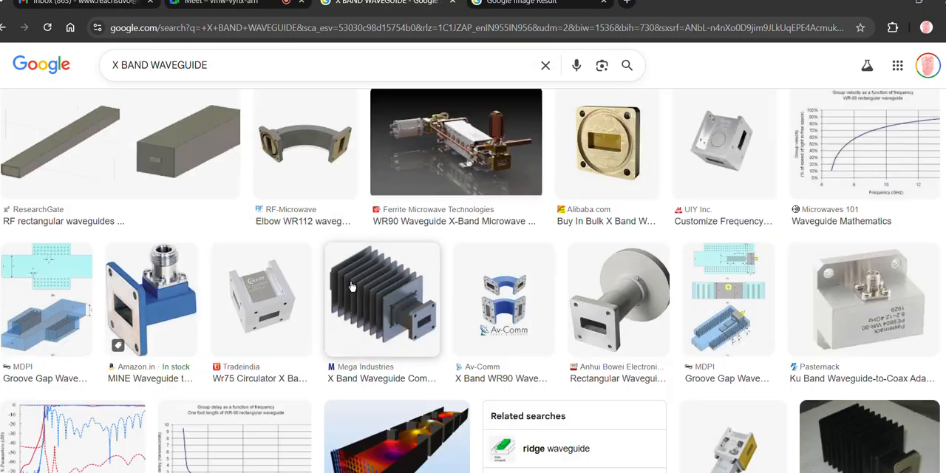
pyautogui.scroll(-1, 351, 287)
pyautogui.scroll(-1, 352, 287)
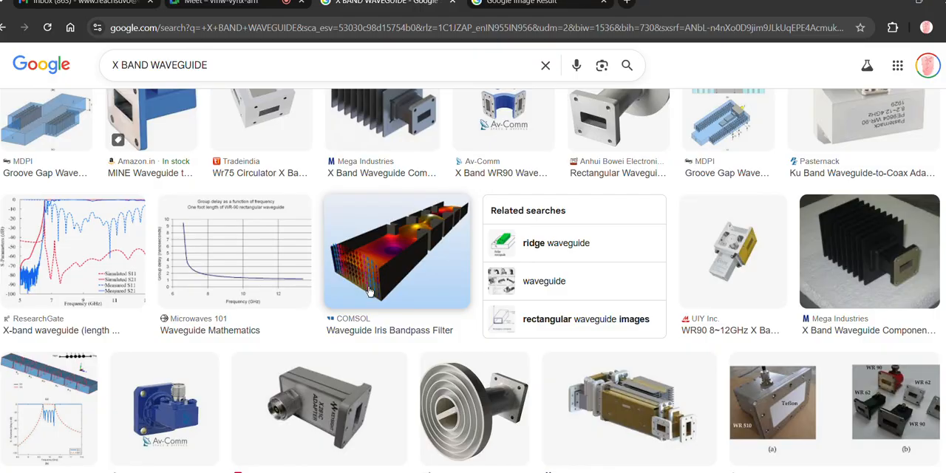
pyautogui.click(907, 424)
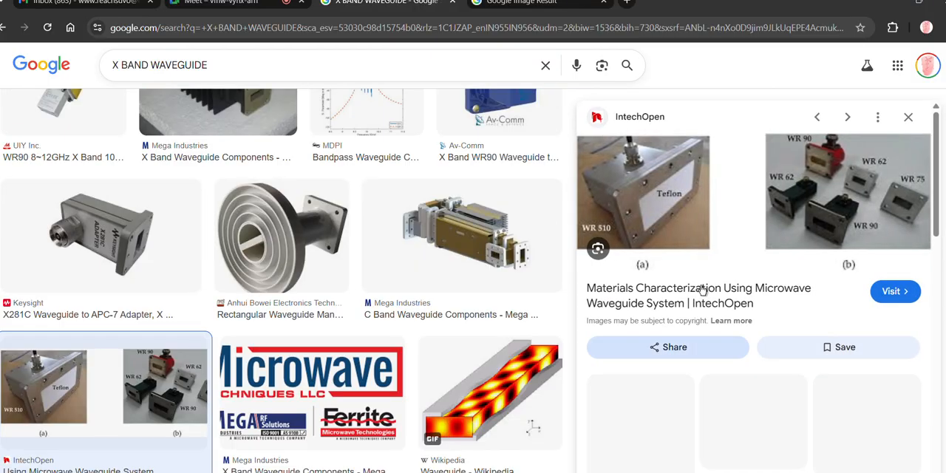
# - Run a Google Lens search on the IntechOpen waveguide adapter picture and browse its visual matches
pyautogui.moveTo(792, 220); pyautogui.dragTo(824, 218)
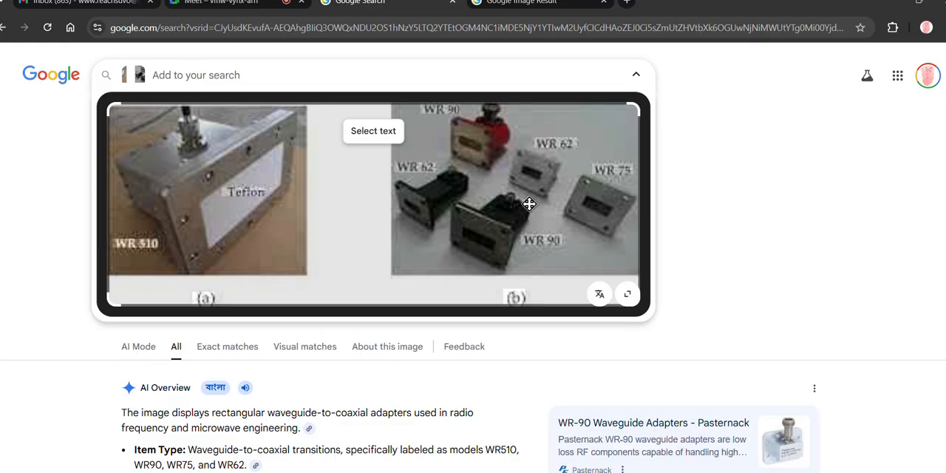
pyautogui.scroll(-10, 561, 233)
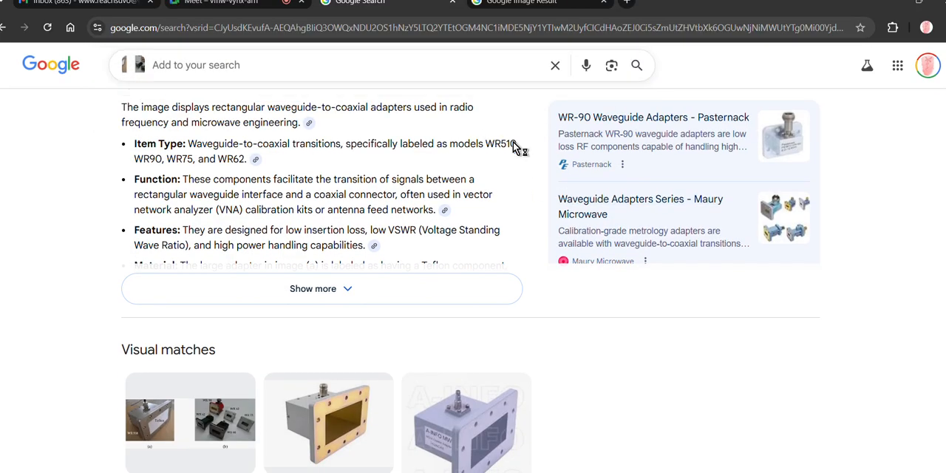
pyautogui.scroll(-3, 575, 219)
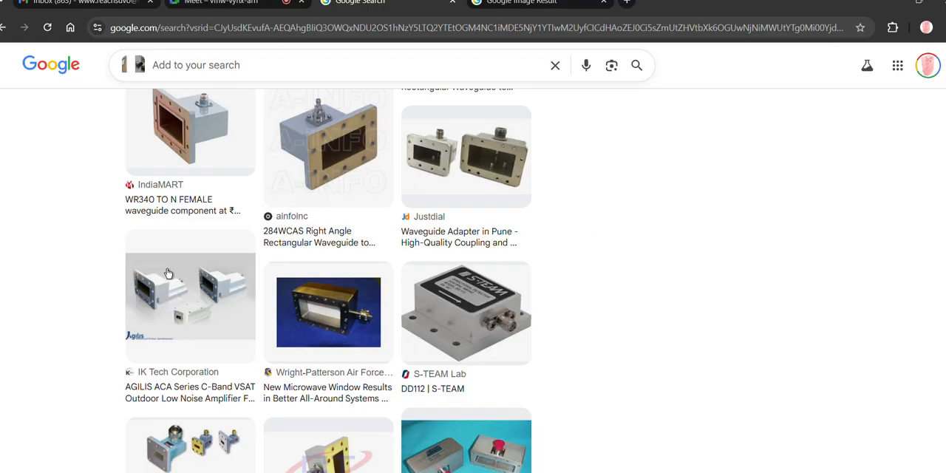
# - Preview the IK Tech Corporation picture and the Maury Microwave Waveguide Adapters Series picture from the visual matches
pyautogui.click(169, 303)
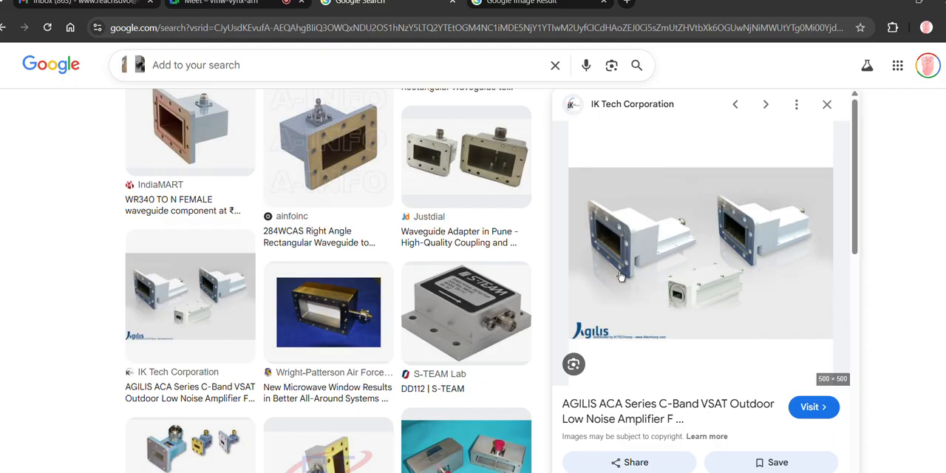
pyautogui.scroll(-1, 439, 237)
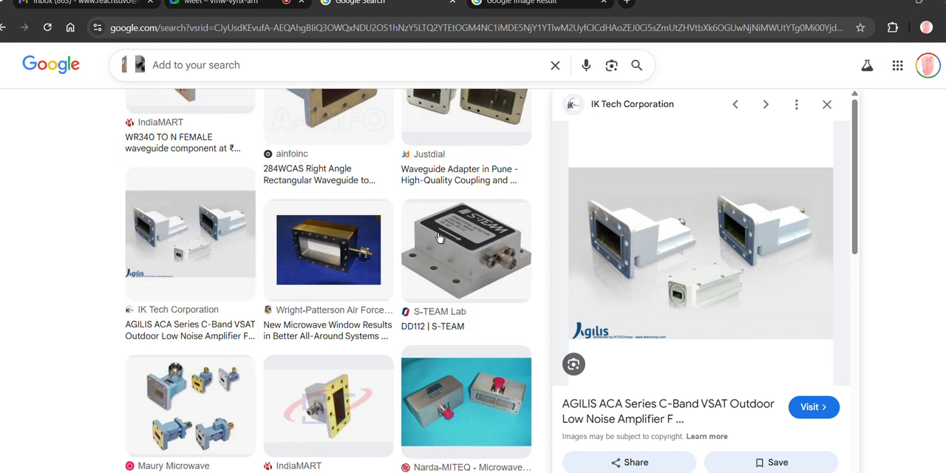
pyautogui.click(165, 421)
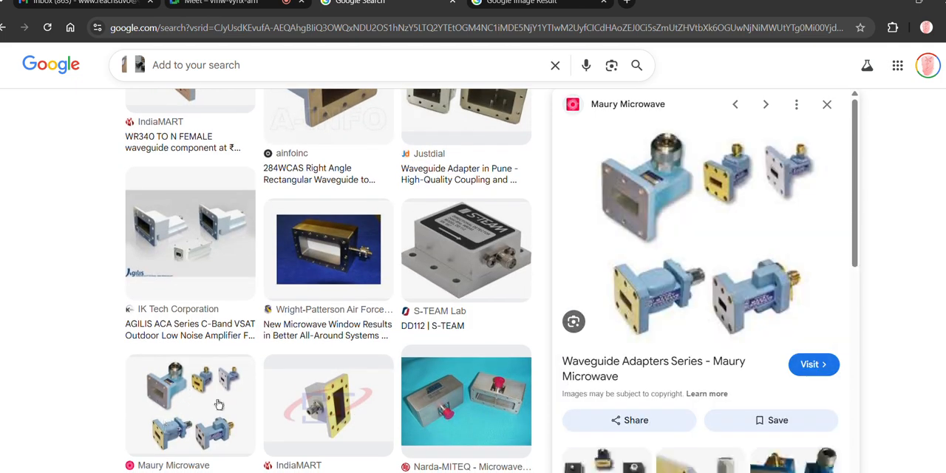
pyautogui.scroll(-1, 670, 204)
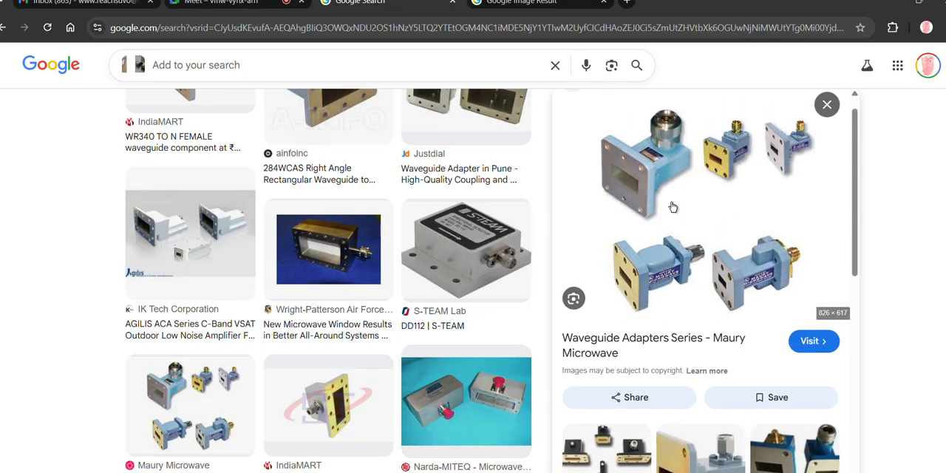
pyautogui.scroll(1, 672, 206)
# - View the Maury Microwave adapters image full size in a new tab, and return to the SIW sketch in Paint
pyautogui.rightClick(703, 214)
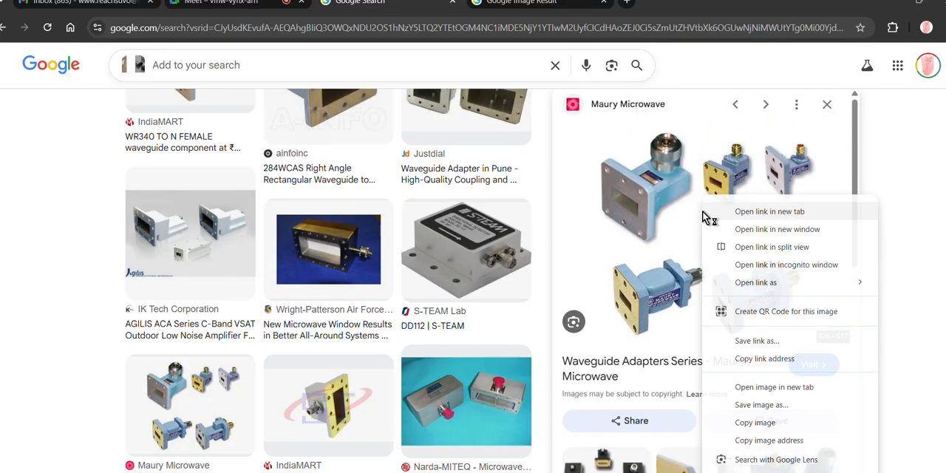
pyautogui.click(774, 387)
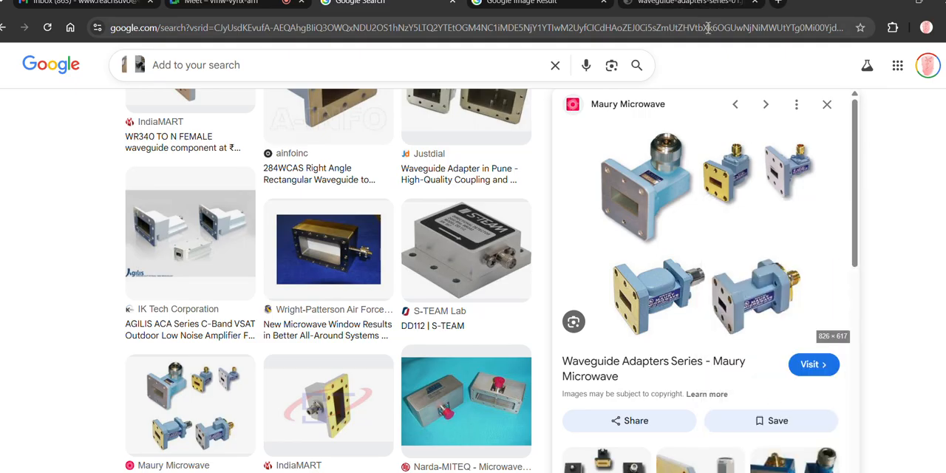
pyautogui.click(687, 4)
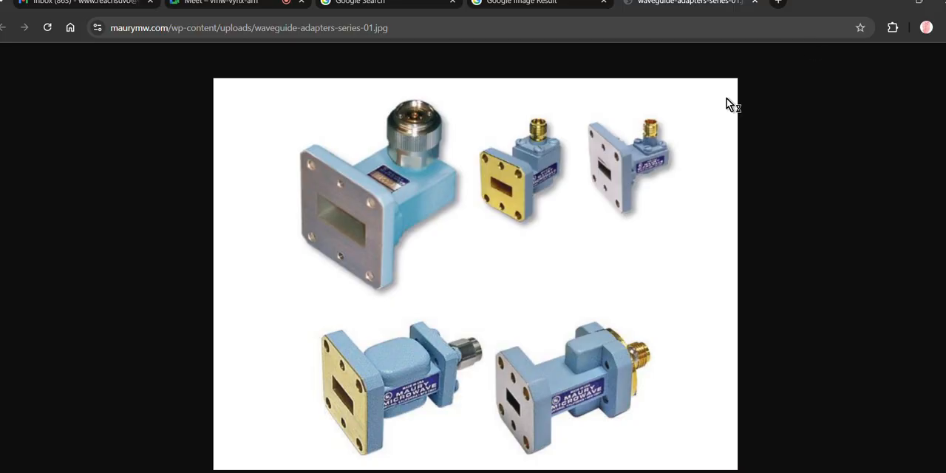
pyautogui.click(894, 4)
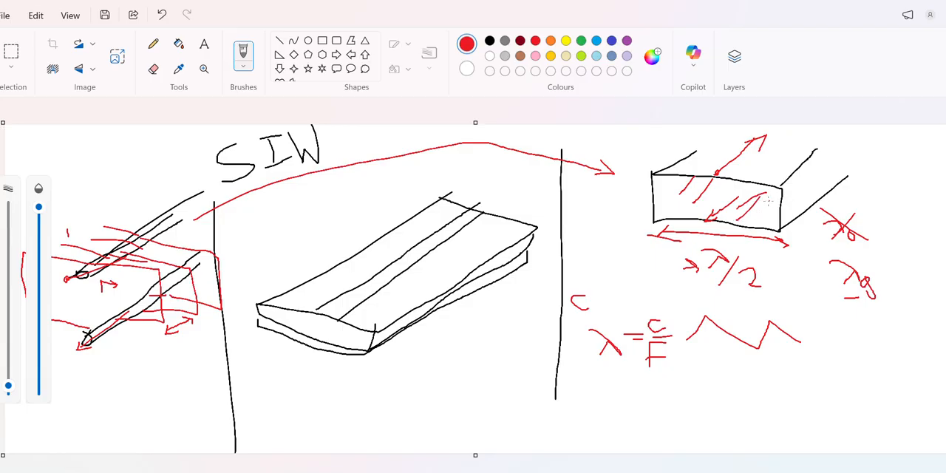
# - Draw a red arrow from the waveguide's interior labelled εr, and sketch a red rectangle with a half-wave arc below the zigzag
pyautogui.moveTo(772, 198); pyautogui.dragTo(886, 176)
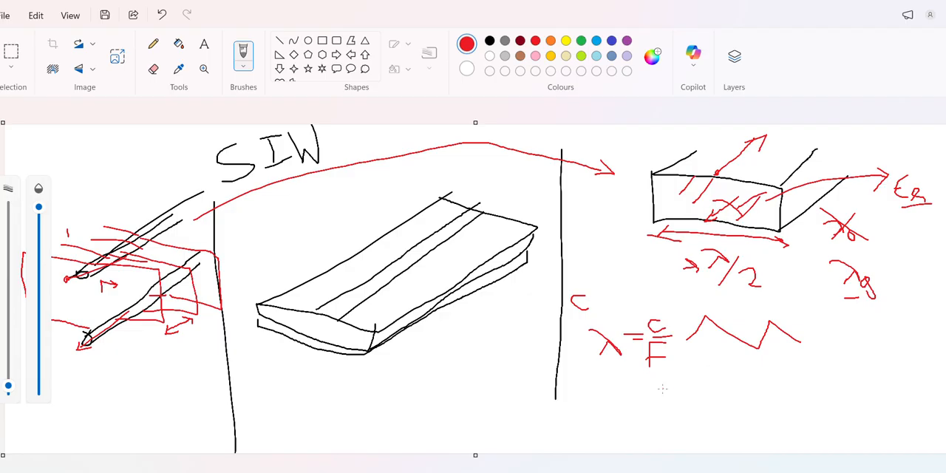
pyautogui.moveTo(660, 436)
pyautogui.mouseDown()
pyautogui.moveTo(732, 442)
pyautogui.moveTo(806, 407)
pyautogui.moveTo(709, 390)
pyautogui.mouseUp()
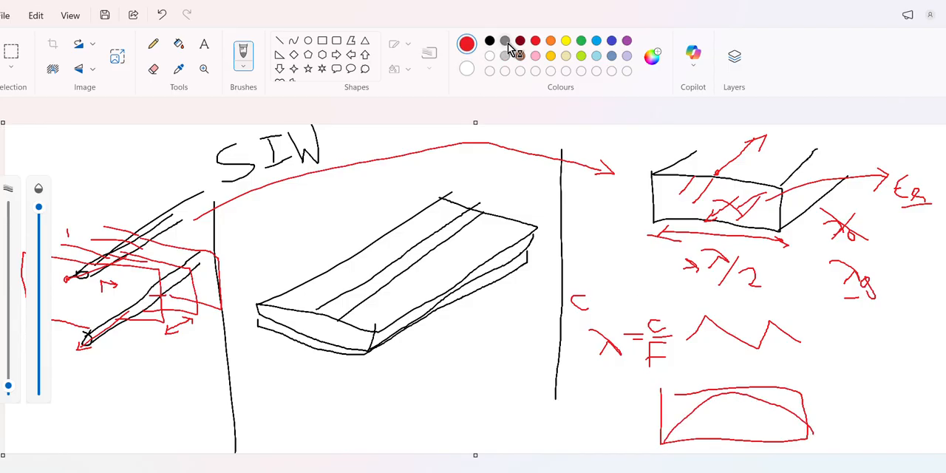
# - Add a narrower half-wave arc with two vertical walls inside the red rectangle in blue, and sketch a smaller blue waveguide beside it
pyautogui.click(594, 42)
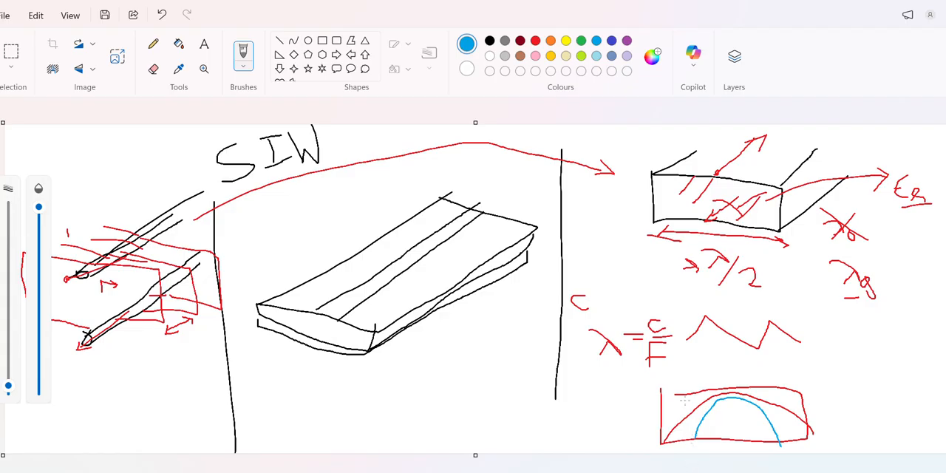
pyautogui.moveTo(695, 378); pyautogui.dragTo(699, 433)
pyautogui.moveTo(769, 368); pyautogui.dragTo(783, 457)
pyautogui.moveTo(847, 337)
pyautogui.mouseDown()
pyautogui.moveTo(806, 383)
pyautogui.moveTo(857, 425)
pyautogui.moveTo(788, 396)
pyautogui.moveTo(804, 406)
pyautogui.mouseUp()
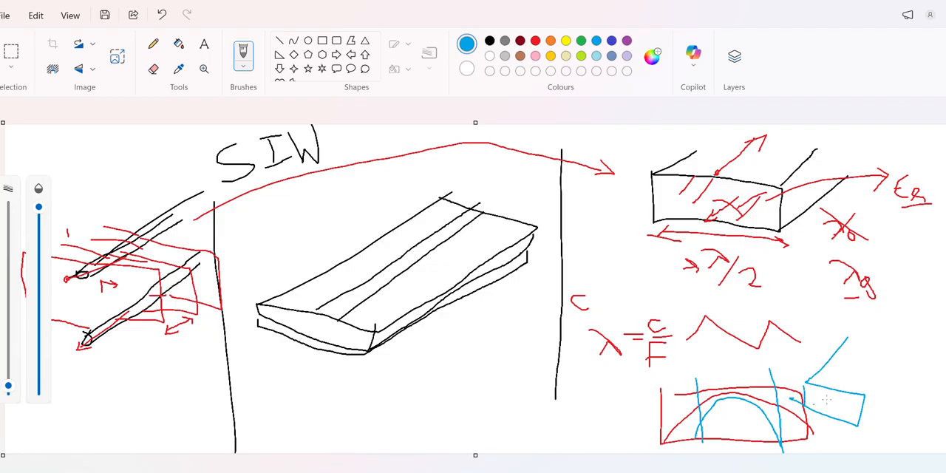
pyautogui.moveTo(862, 396); pyautogui.dragTo(911, 343)
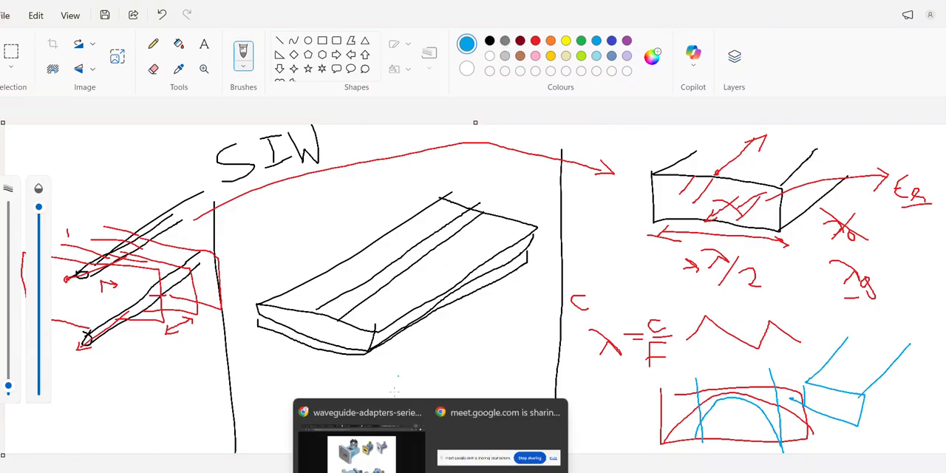
# - Switch to Chrome and search Google in a new tab for "everything rf waveguide sizes"
pyautogui.click(366, 442)
pyautogui.click(517, 2)
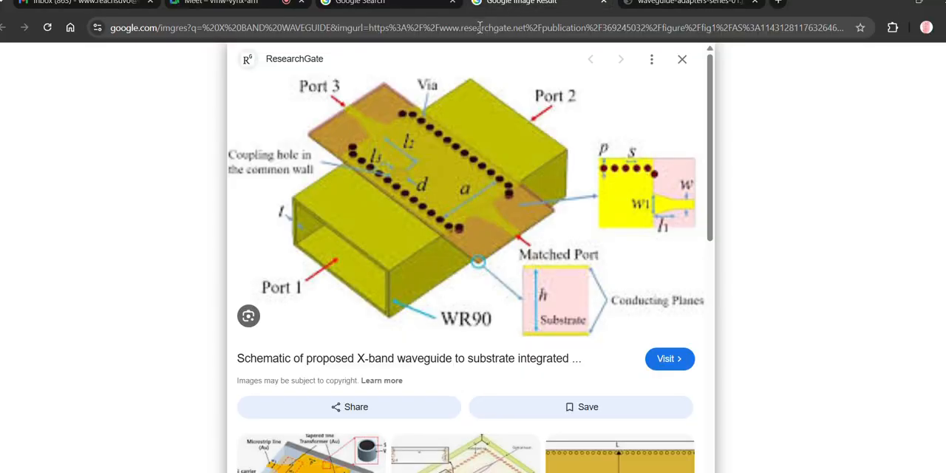
pyautogui.click(778, 3)
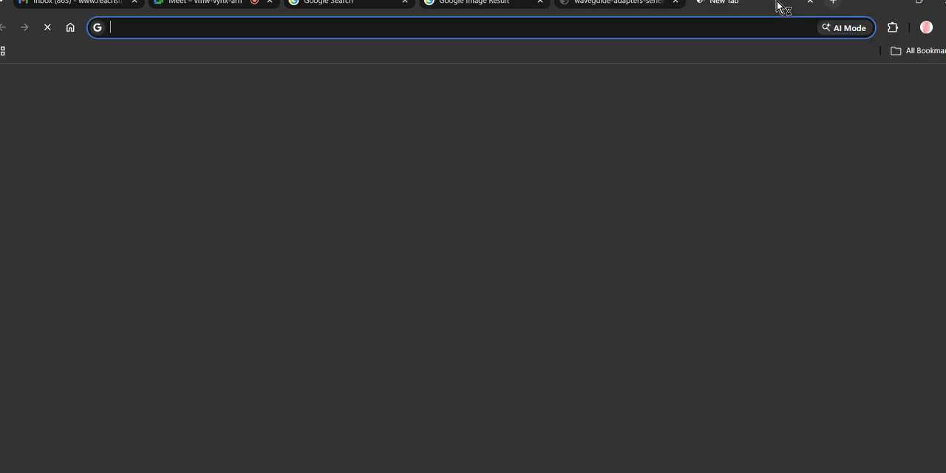
pyautogui.write('EVERYTY')
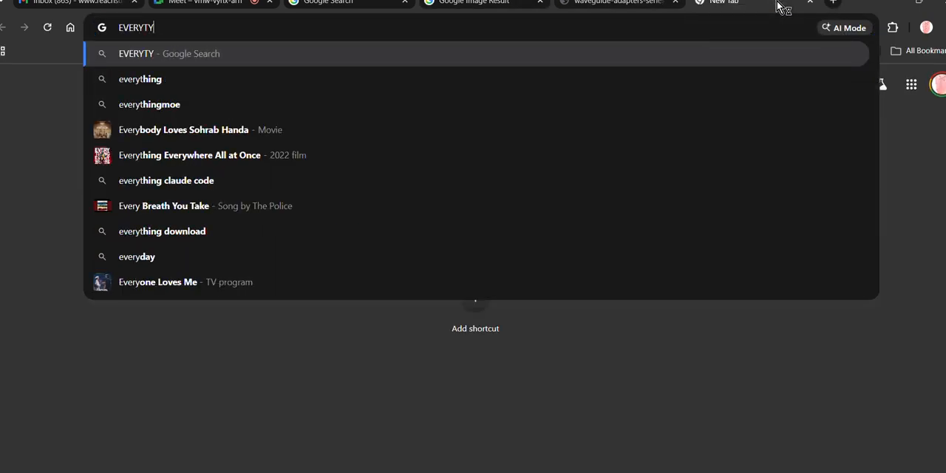
pyautogui.write('HING RF ')
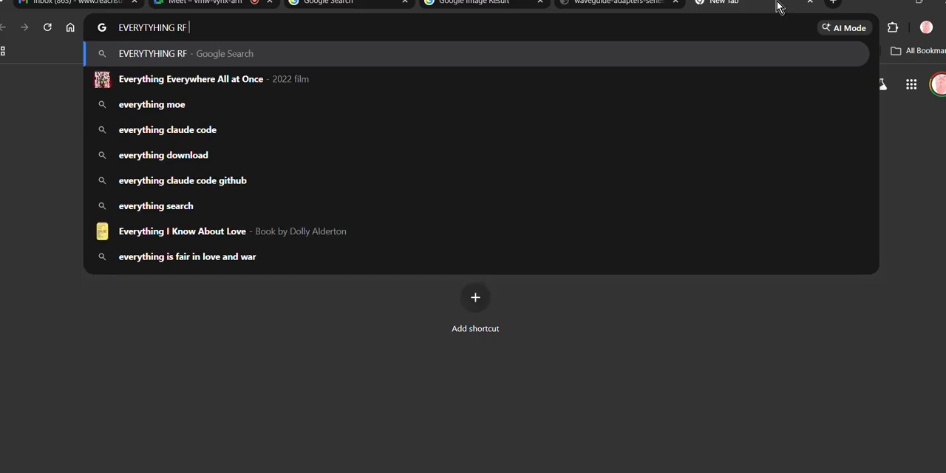
pyautogui.write('WAVEGUIFE')
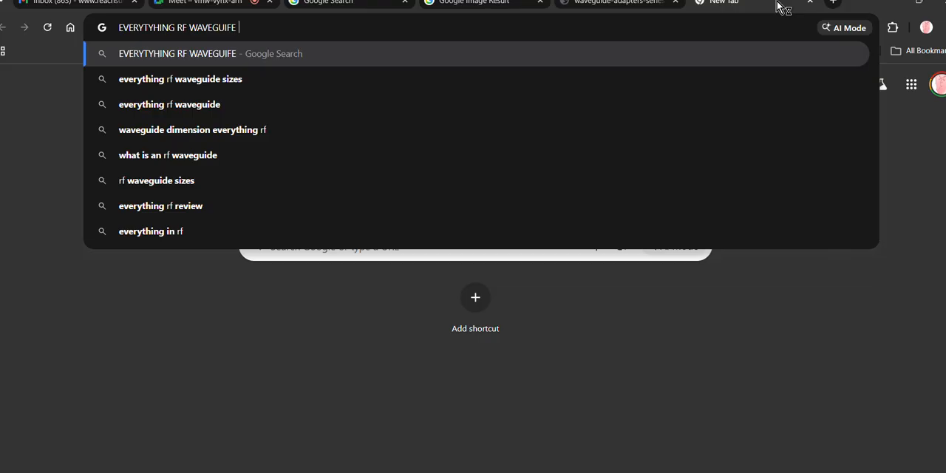
pyautogui.press('Down')
pyautogui.press('Return')
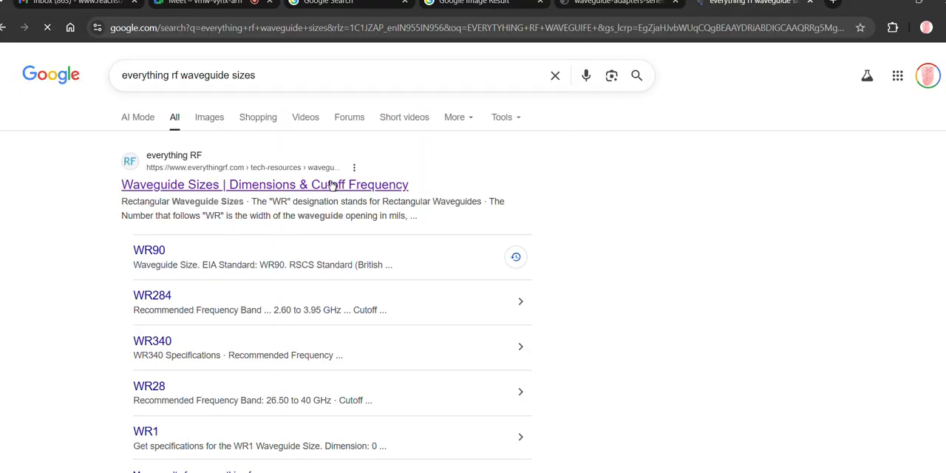
# - Open the everything RF page on waveguide sizes and highlight the WR2300 next-mode cutoff frequency in the rectangular waveguide table
pyautogui.click(330, 184)
pyautogui.scroll(-5, 427, 256)
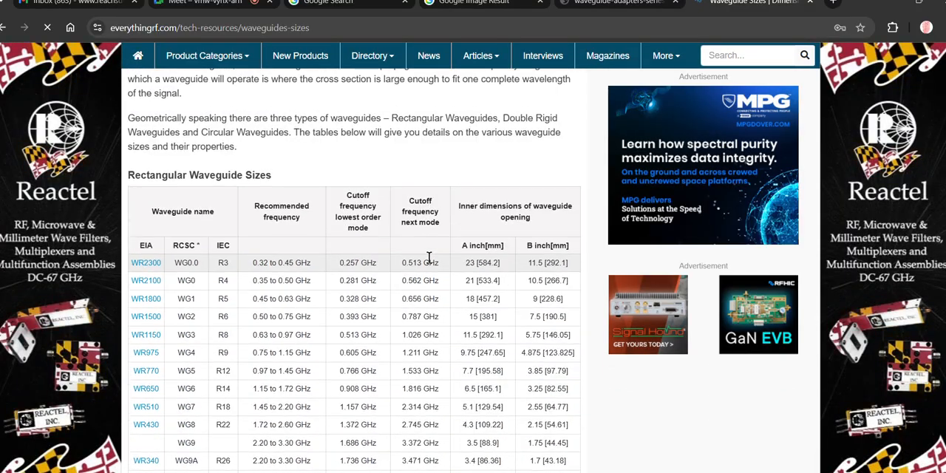
pyautogui.moveTo(340, 265); pyautogui.dragTo(440, 267)
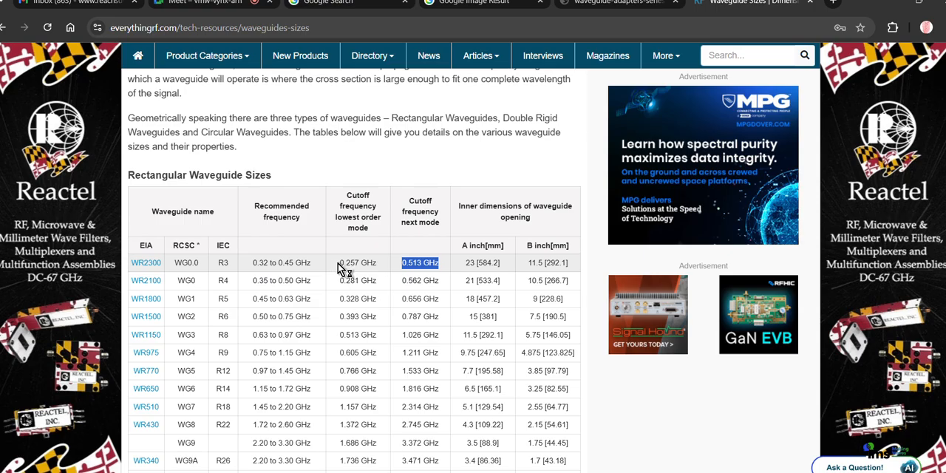
# - Launch the Windows Calculator over the waveguide sizes table
pyautogui.press('super')
pyautogui.click(616, 402)
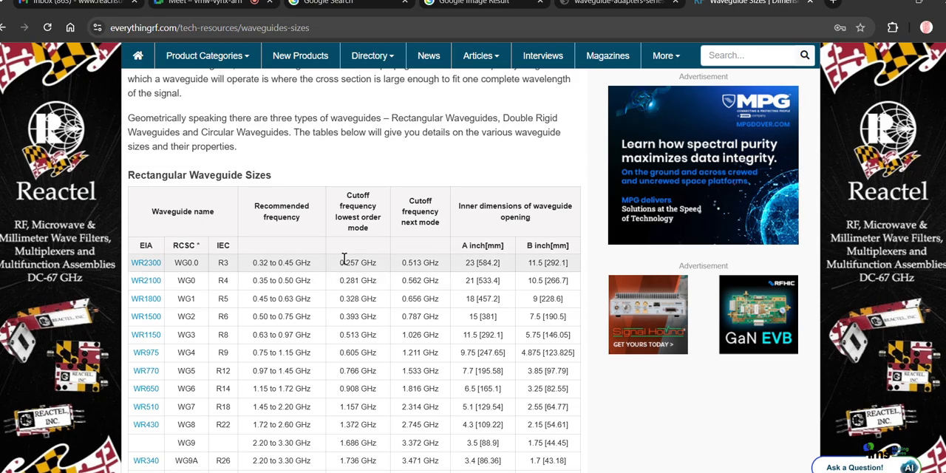
pyautogui.press('super+r')
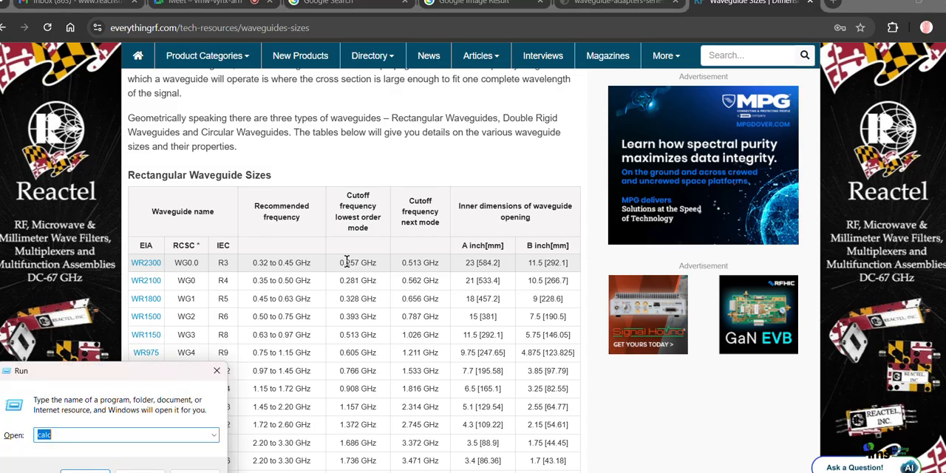
pyautogui.press('Return')
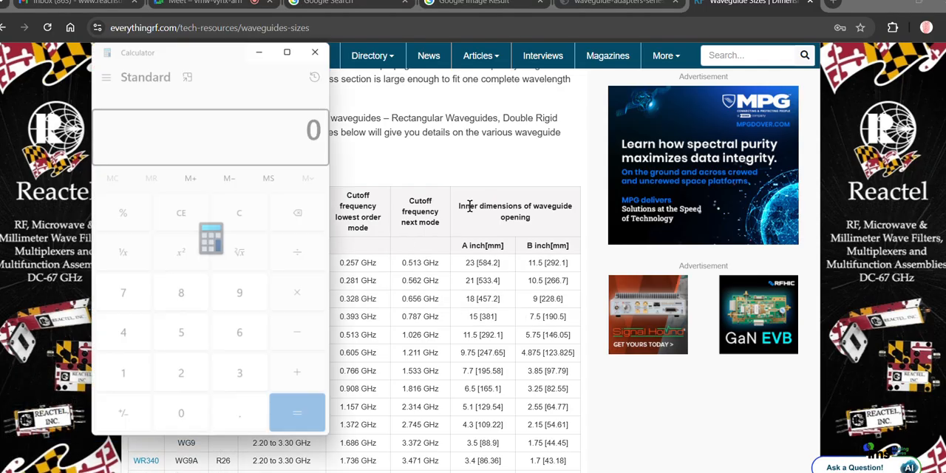
pyautogui.write('0.')
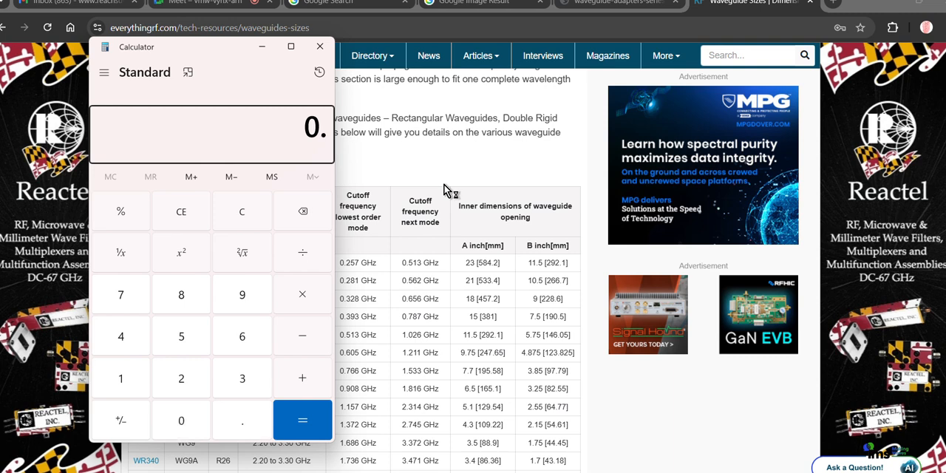
pyautogui.write('257')
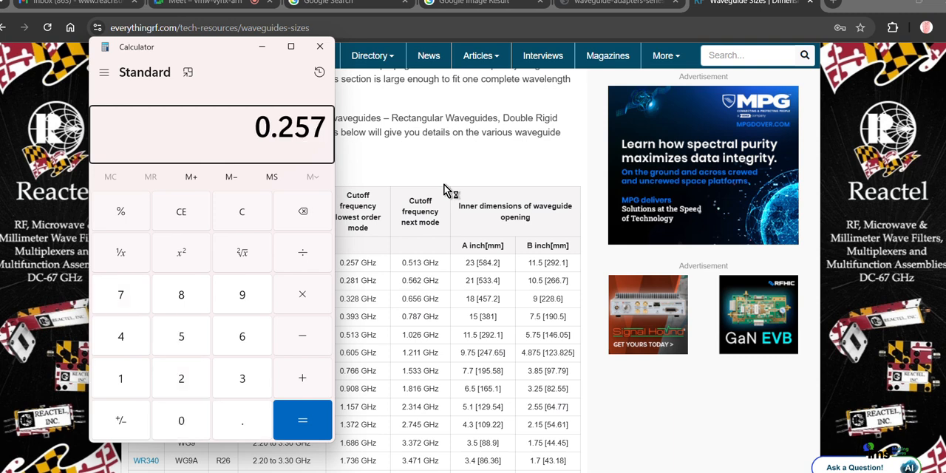
pyautogui.write('*')
pyautogui.moveTo(251, 64); pyautogui.dragTo(545, 84)
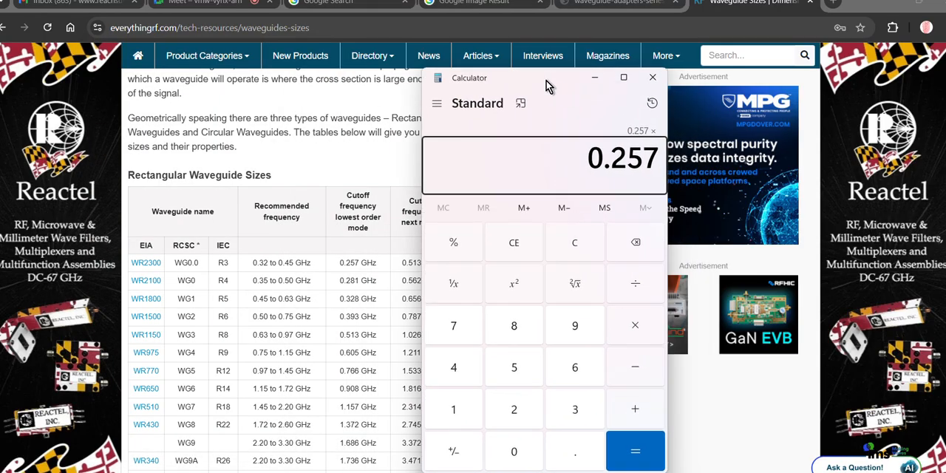
pyautogui.write('0.32')
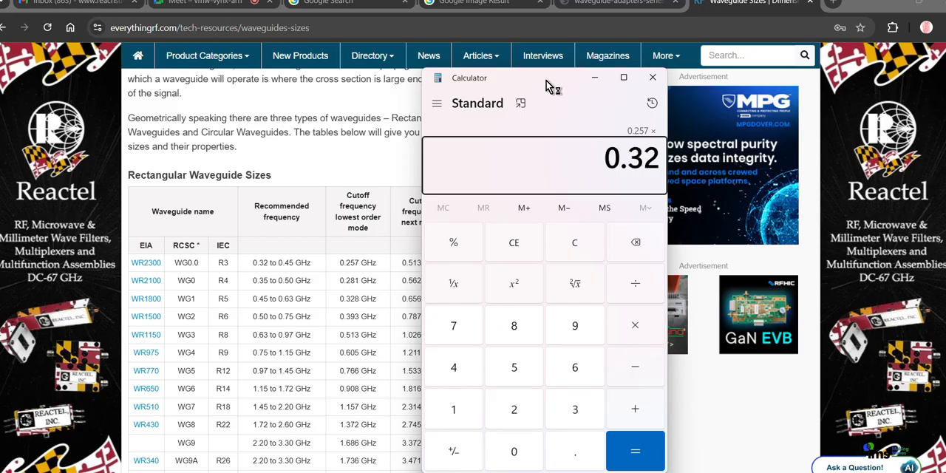
pyautogui.press('Escape')
# - Calculate 0.257 ÷ 0.32, the WR2300 cutoff frequency divided by the start of its recommended band
pyautogui.write('0.2')
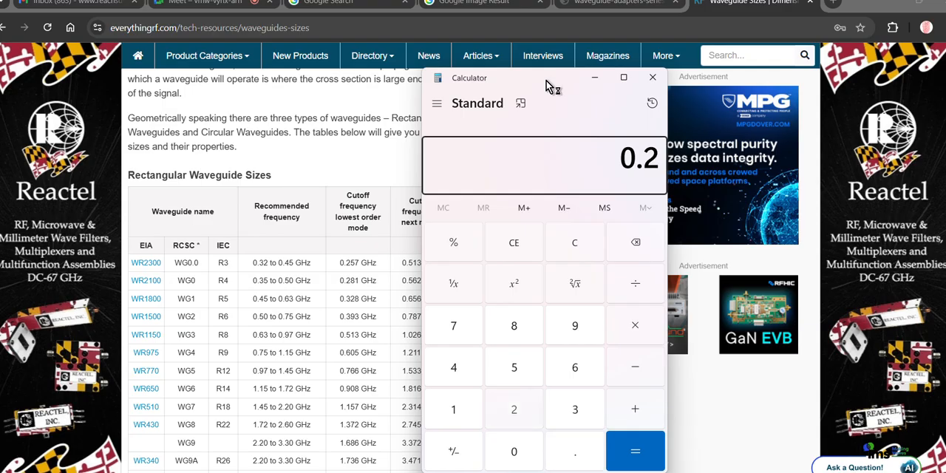
pyautogui.write('57/0')
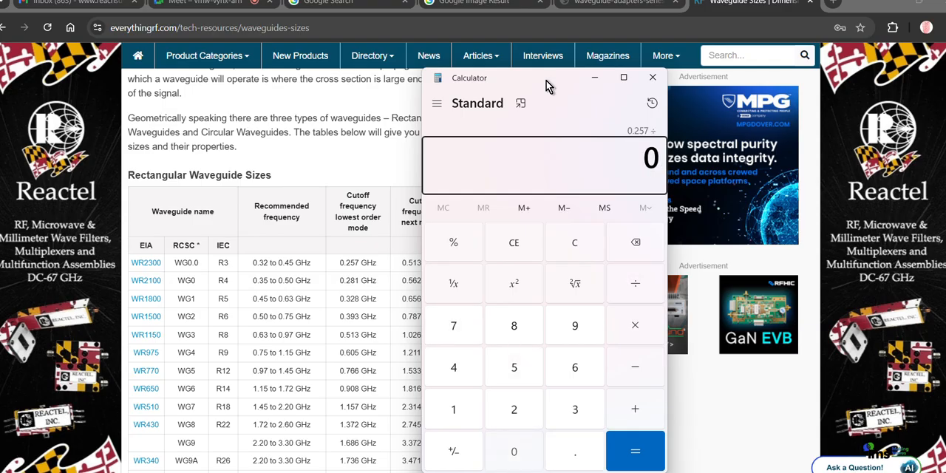
pyautogui.write('.32')
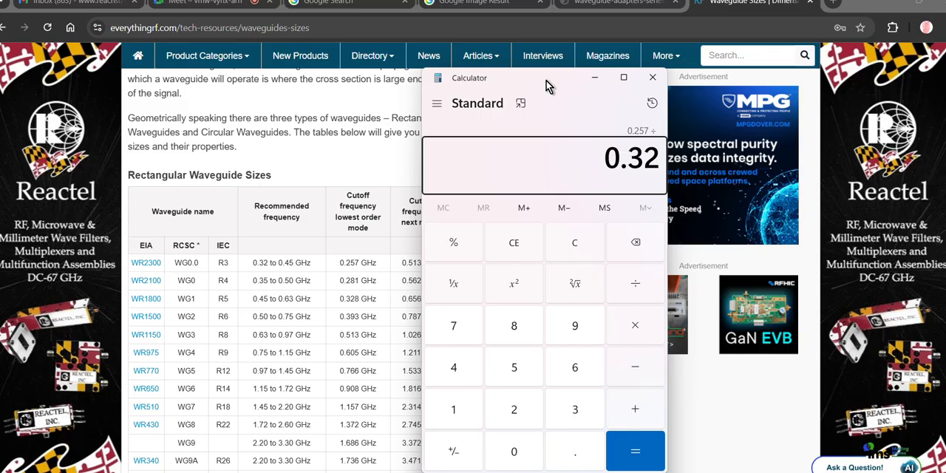
pyautogui.press('Return')
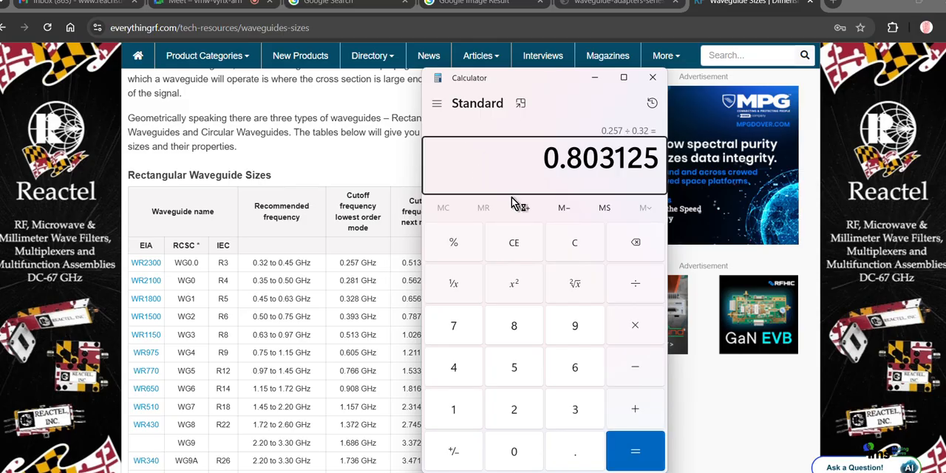
pyautogui.scroll(-2, 341, 405)
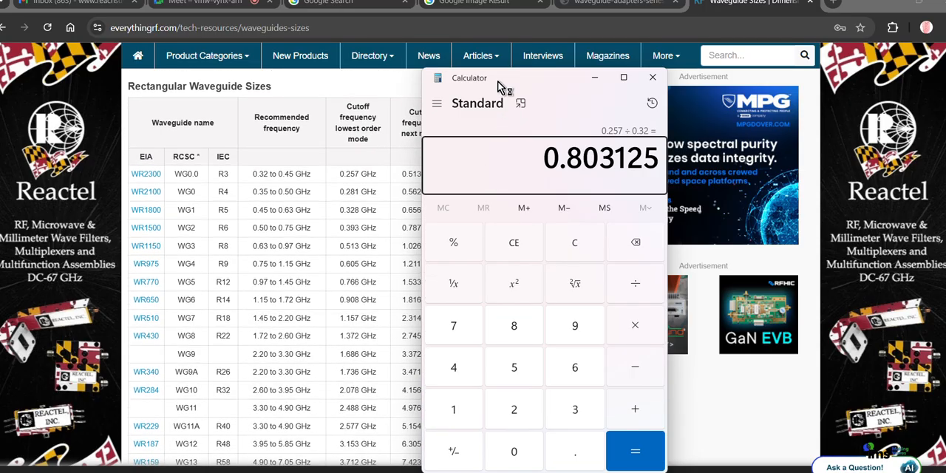
pyautogui.moveTo(498, 81); pyautogui.dragTo(523, 79)
pyautogui.press('Escape')
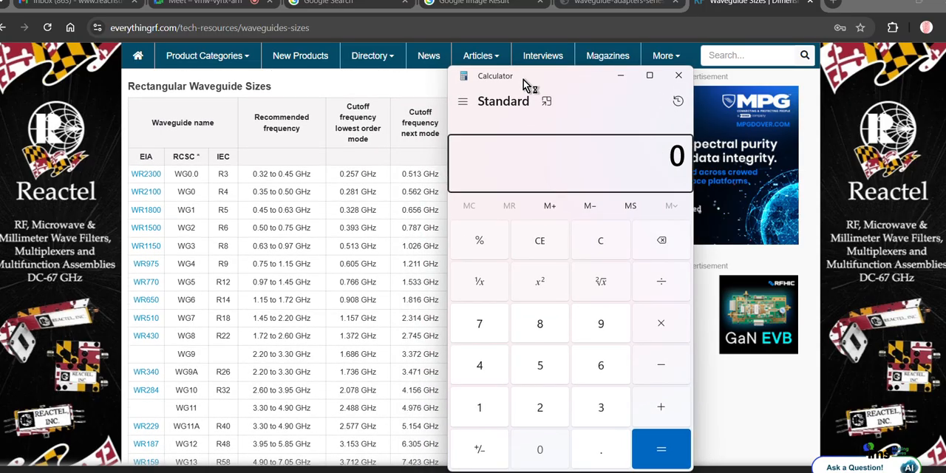
pyautogui.write('0.257')
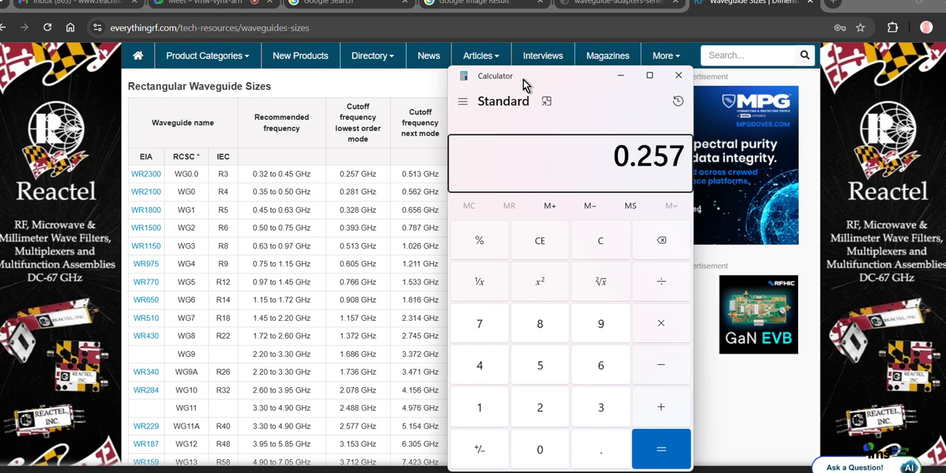
pyautogui.press('Escape')
pyautogui.write('0')
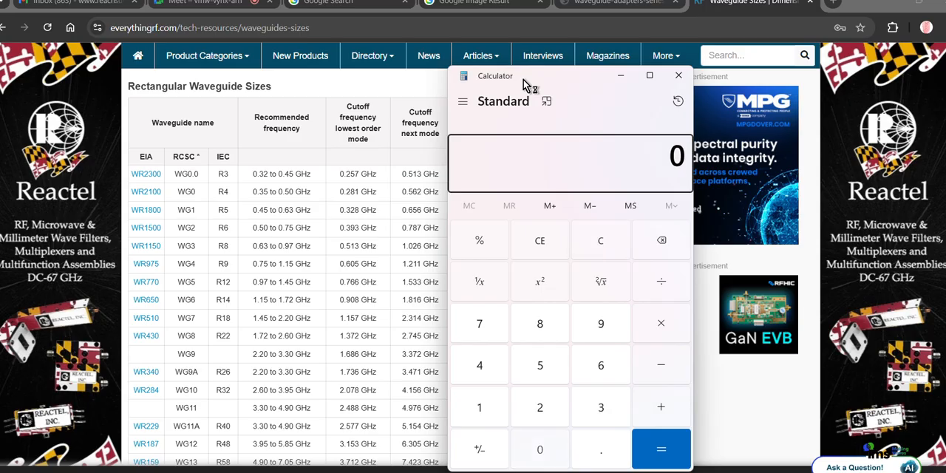
pyautogui.write('.32/0257')
pyautogui.press('Return')
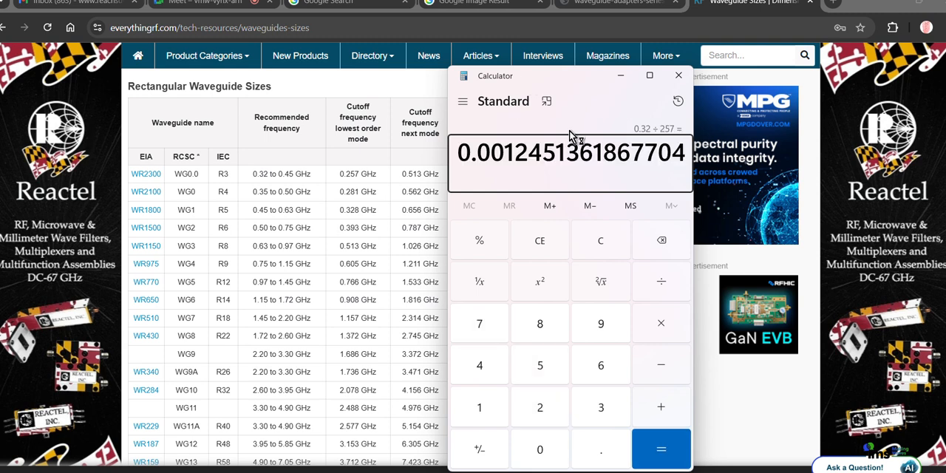
# - Calculate 0.32 ÷ 0.257, the start of the WR2300 recommended band divided by its cutoff frequency
pyautogui.write('0.3')
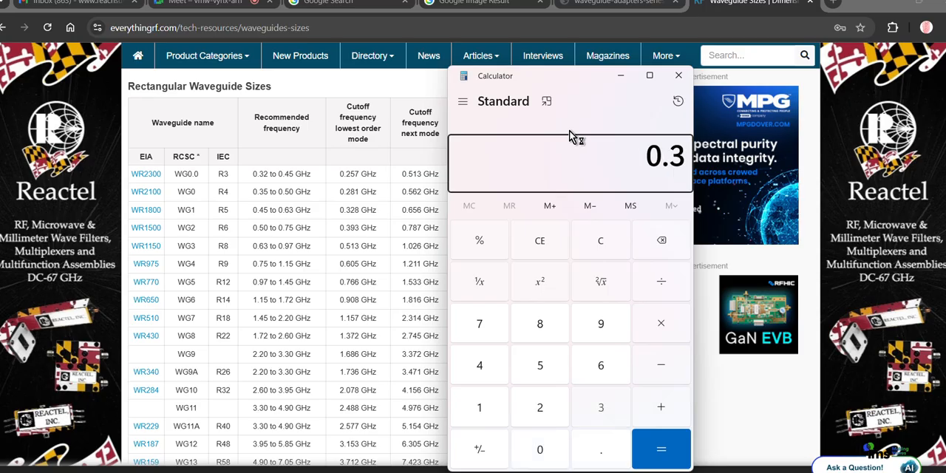
pyautogui.write('2')
pyautogui.press('/')
pyautogui.write('0.25')
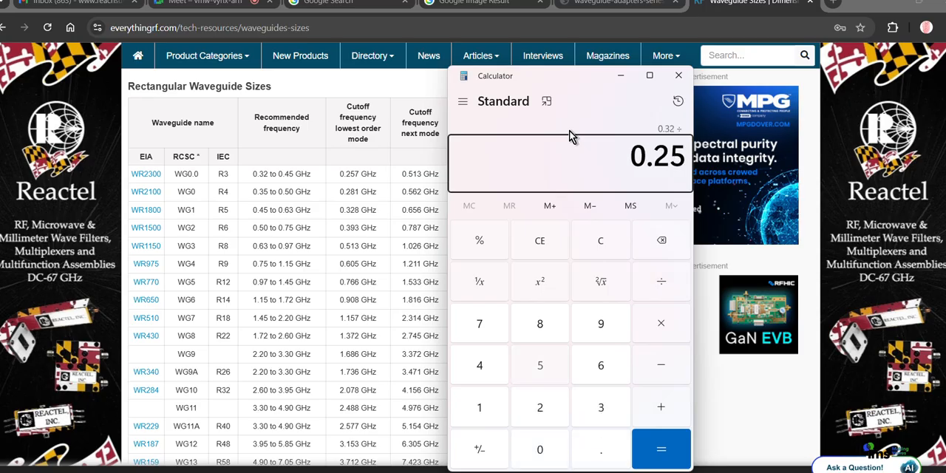
pyautogui.write('7')
pyautogui.press('Return')
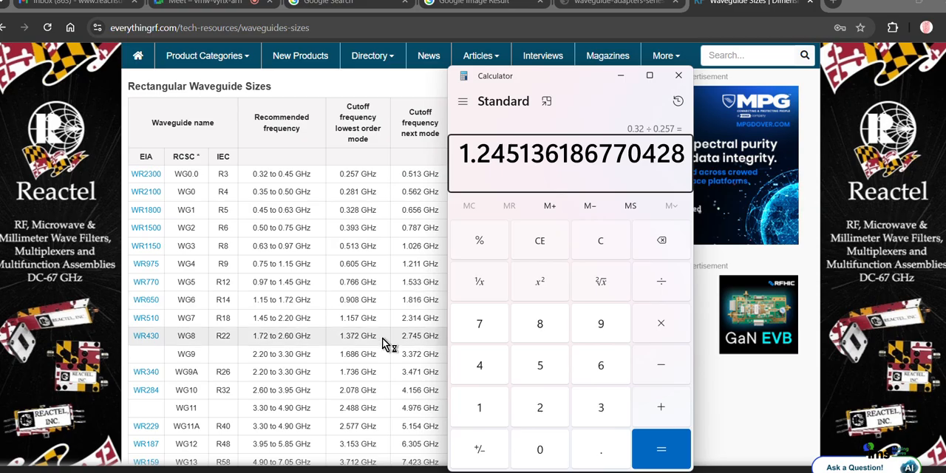
# - Look through the recommended and cutoff frequencies of the smaller rectangular waveguides, including the WR90 row
pyautogui.scroll(-3, 382, 339)
pyautogui.scroll(-4, 382, 337)
pyautogui.scroll(4, 382, 338)
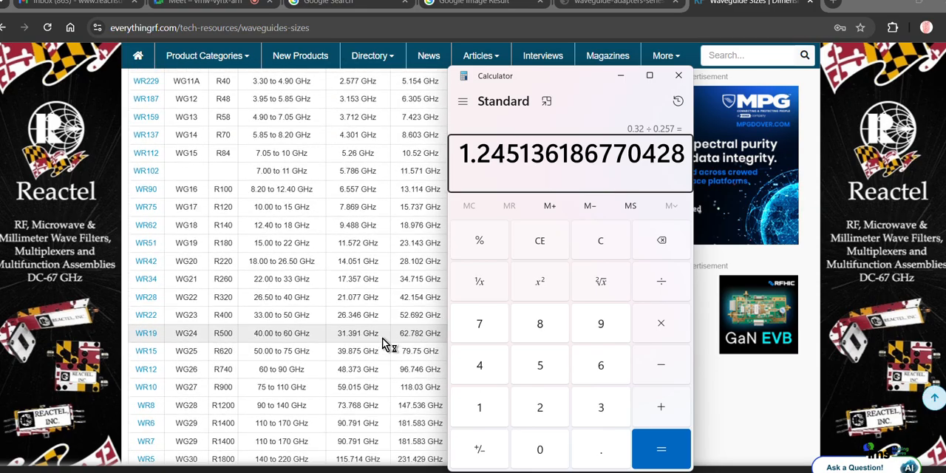
pyautogui.scroll(1, 382, 338)
pyautogui.scroll(-2, 382, 337)
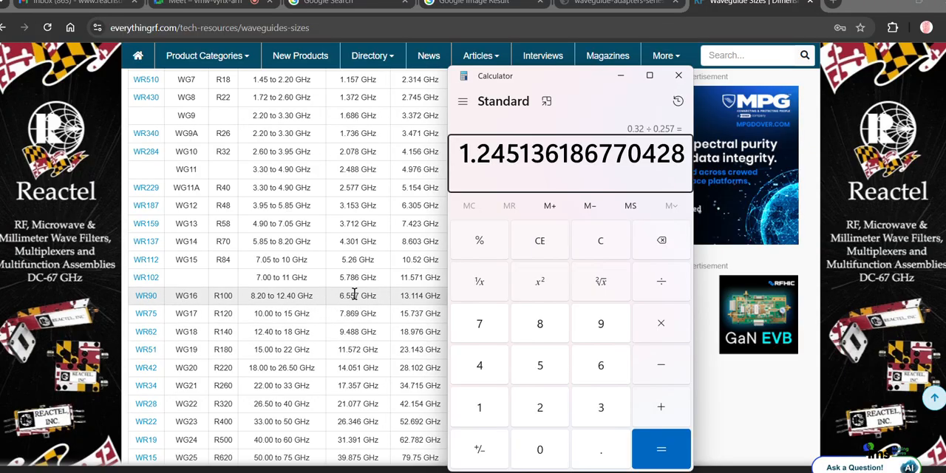
# - Calculate 6.557 × 1.25, the WR90 cutoff frequency times 1.25, and return to the waveguide sizes table
pyautogui.write('6.559')
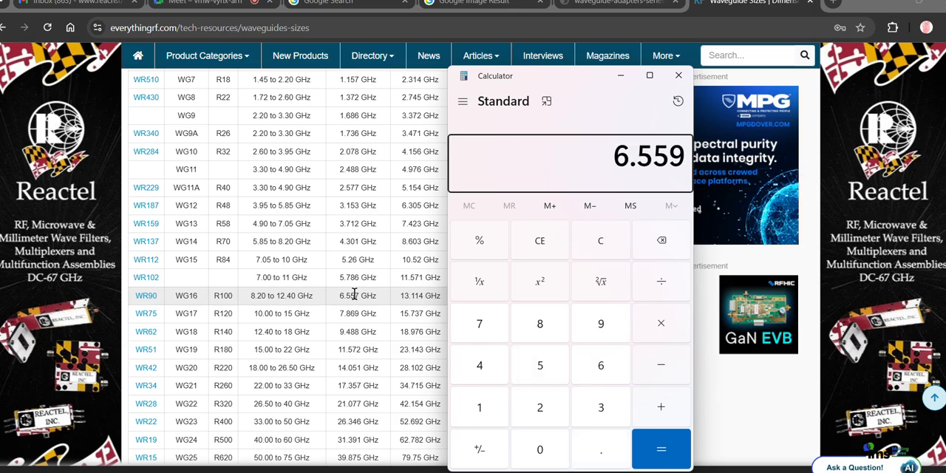
pyautogui.press('BackSpace')
pyautogui.write('7')
pyautogui.write('*1.25')
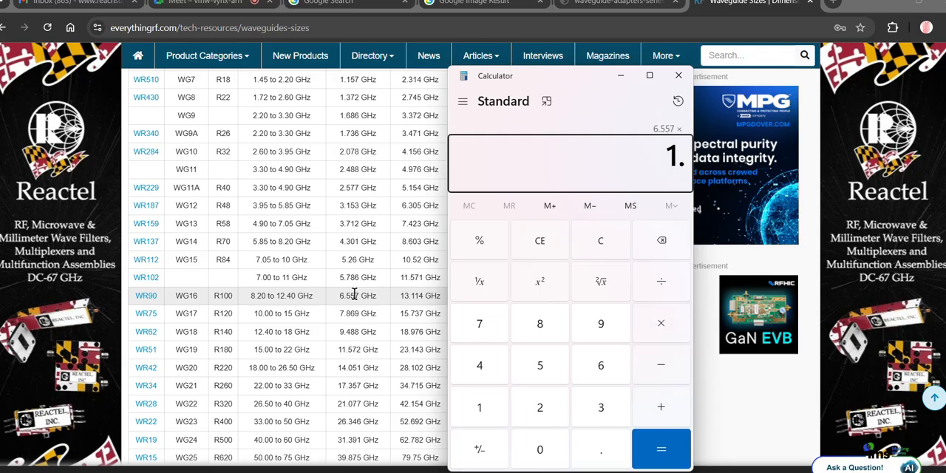
pyautogui.press('Return')
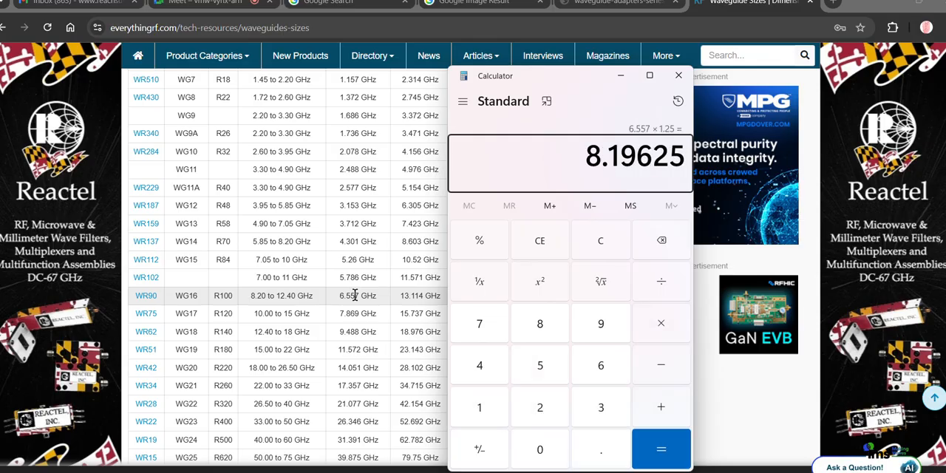
pyautogui.click(373, 299)
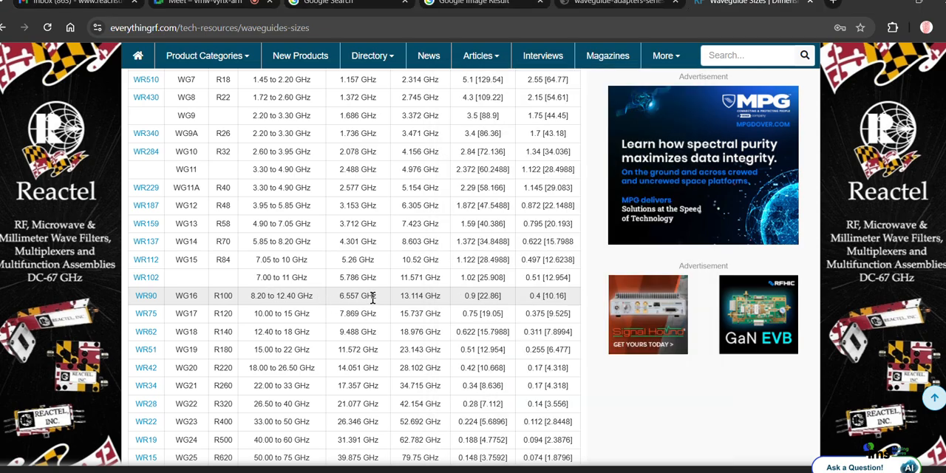
# - Highlight the WR90 row's cutoff frequency and the start of its recommended band in the sizes table
pyautogui.moveTo(373, 298); pyautogui.dragTo(252, 299)
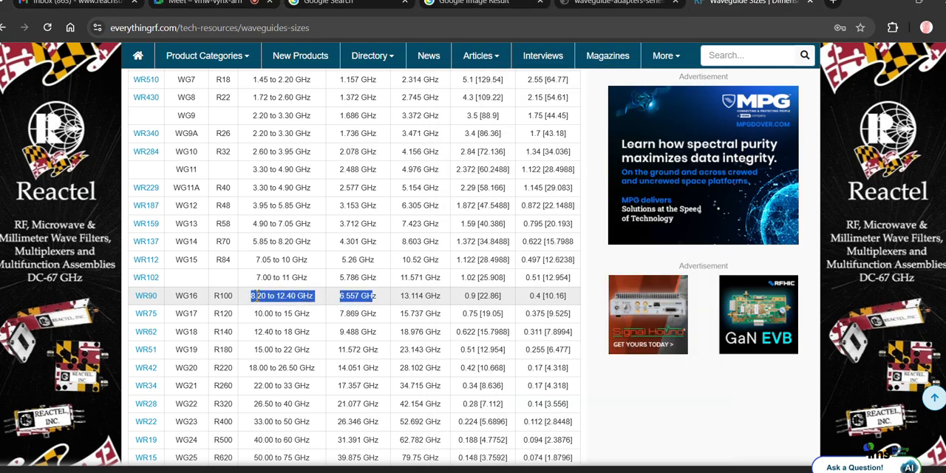
pyautogui.click(374, 295)
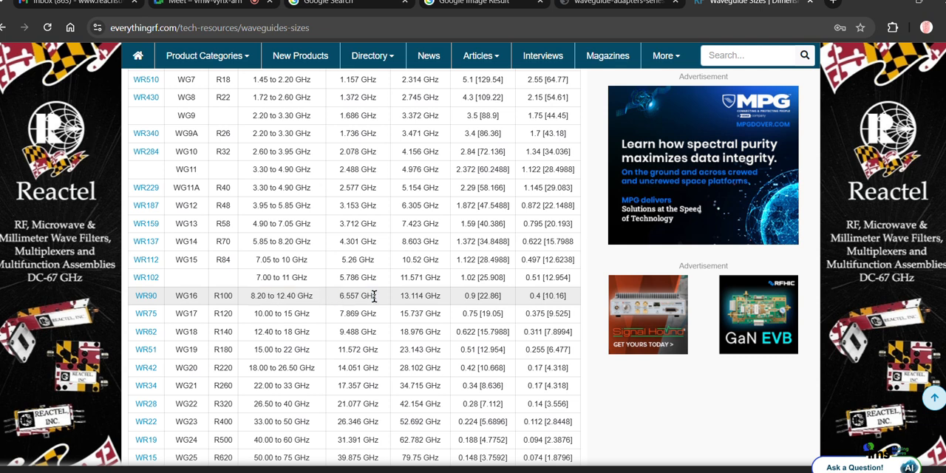
pyautogui.moveTo(378, 295); pyautogui.dragTo(329, 303)
pyautogui.click(251, 302)
pyautogui.moveTo(251, 296); pyautogui.dragTo(268, 296)
# - Highlight the WR90 waveguide's broad inner dimension, 0.9 [22.86], and clear the highlight
pyautogui.click(508, 299)
pyautogui.moveTo(493, 295); pyautogui.dragTo(466, 296)
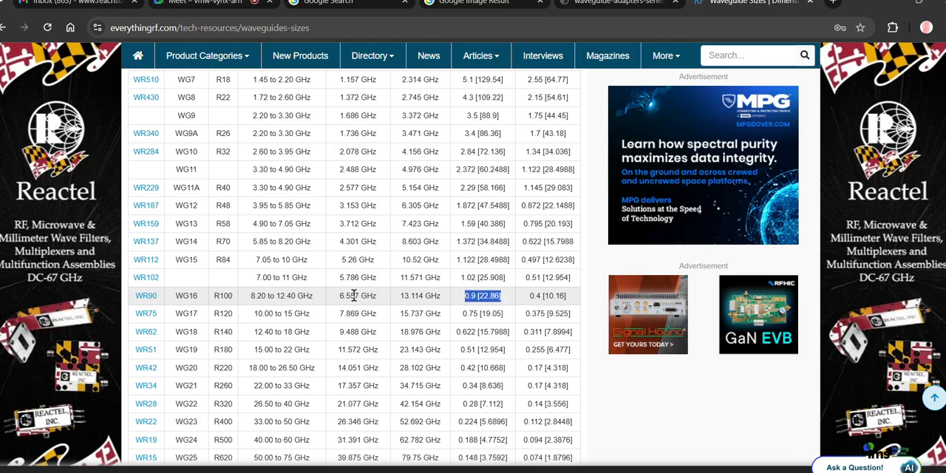
pyautogui.click(317, 298)
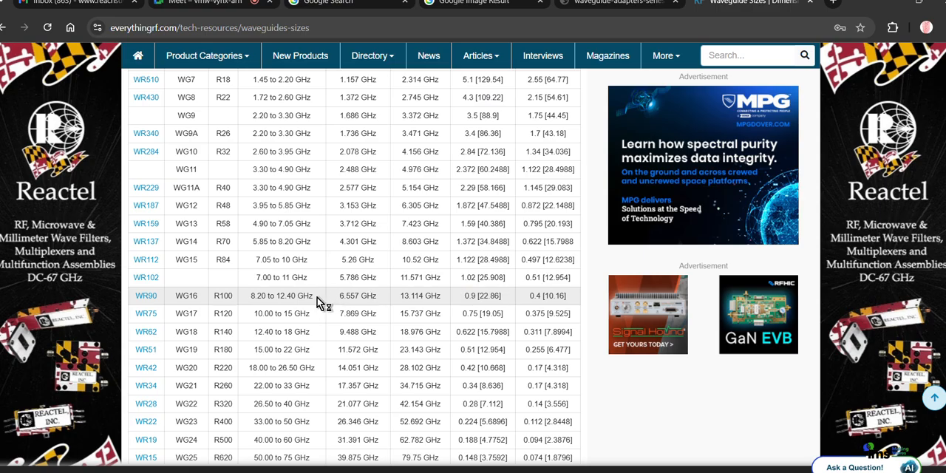
pyautogui.moveTo(312, 296)
pyautogui.mouseDown()
pyautogui.moveTo(253, 295)
pyautogui.moveTo(311, 296)
pyautogui.mouseUp()
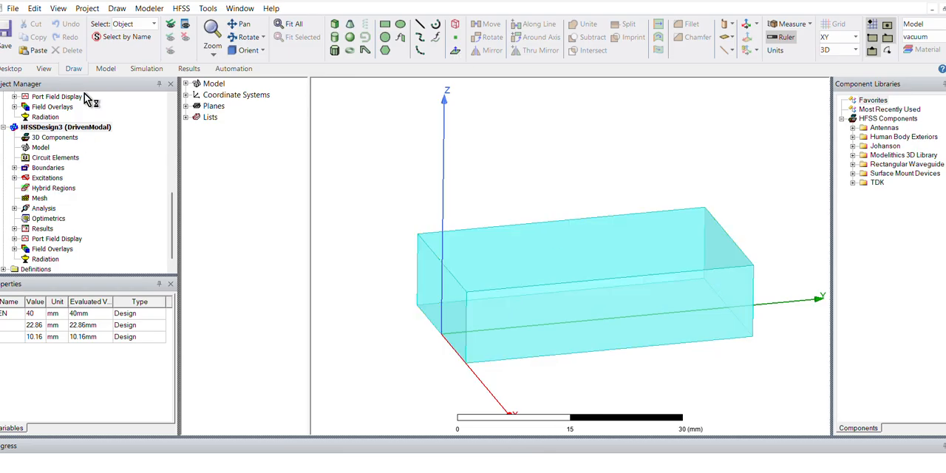
# - Switch to HFSS and open the S Parameter plot and Port Zo Plot 1 of HFSSDesign2
pyautogui.scroll(5, 83, 164)
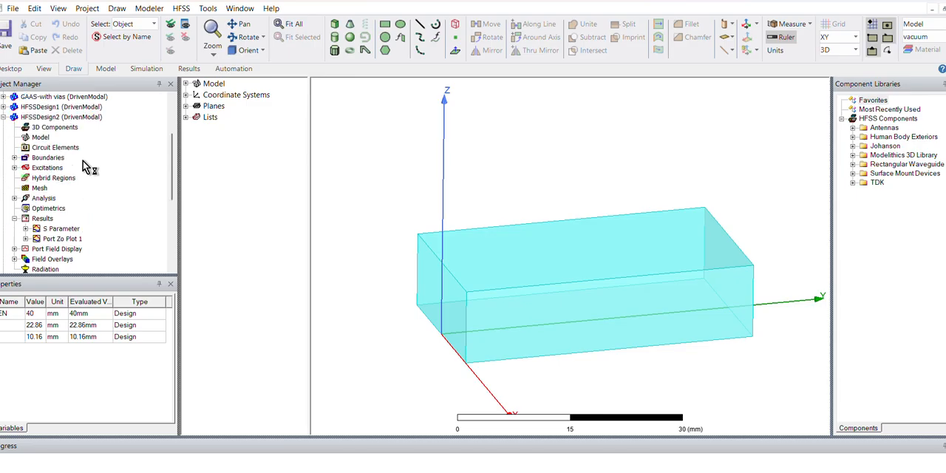
pyautogui.doubleClick(62, 230)
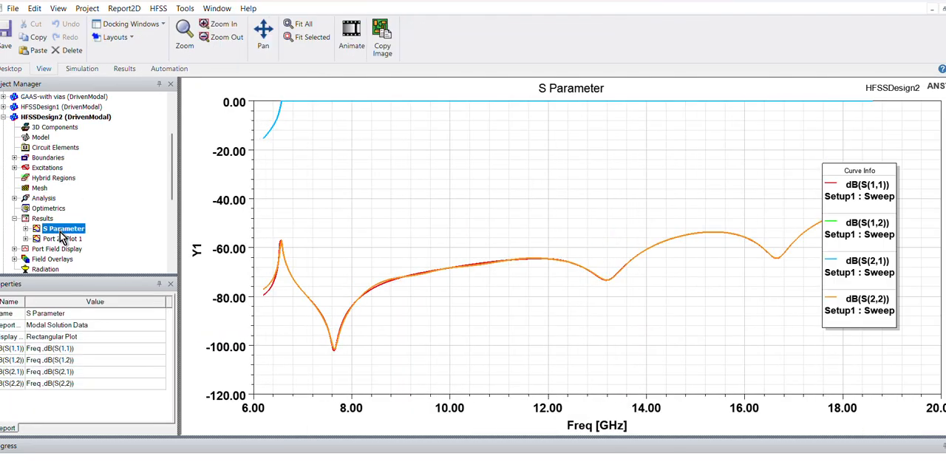
pyautogui.doubleClick(65, 238)
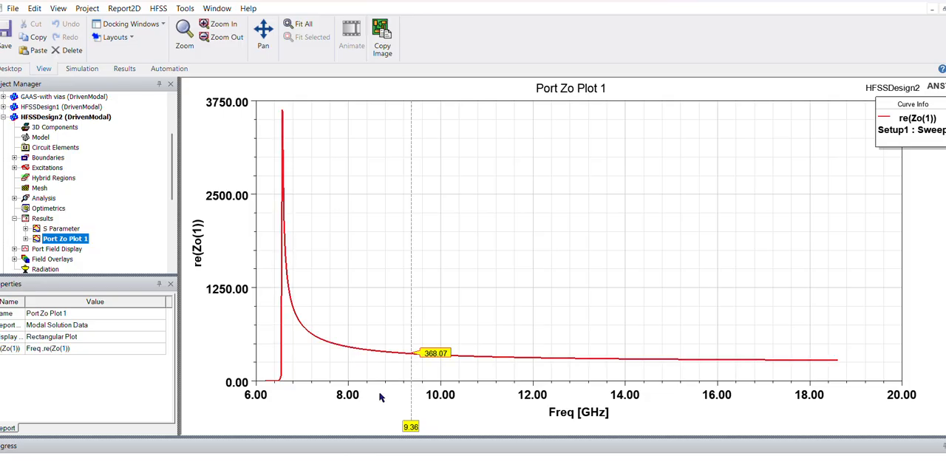
# - Read the port impedance along the curve with the marker at the cutoff peak, around 8.2 GHz, and at 11.96 GHz
pyautogui.moveTo(411, 427)
pyautogui.mouseDown()
pyautogui.moveTo(314, 425)
pyautogui.moveTo(285, 408)
pyautogui.moveTo(283, 428)
pyautogui.mouseUp()
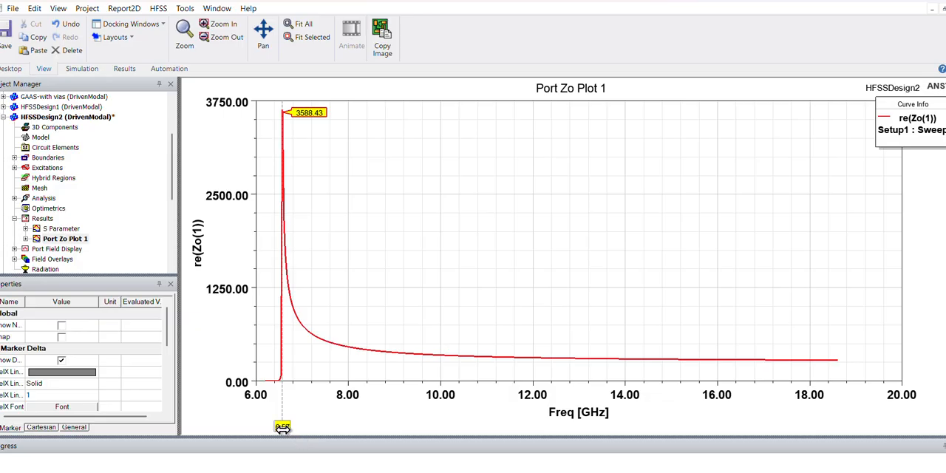
pyautogui.moveTo(282, 427)
pyautogui.mouseDown()
pyautogui.moveTo(358, 428)
pyautogui.moveTo(334, 419)
pyautogui.mouseUp()
pyautogui.moveTo(288, 390)
pyautogui.mouseDown()
pyautogui.moveTo(348, 424)
pyautogui.moveTo(289, 401)
pyautogui.moveTo(308, 424)
pyautogui.moveTo(450, 435)
pyautogui.moveTo(310, 436)
pyautogui.moveTo(356, 436)
pyautogui.moveTo(307, 426)
pyautogui.moveTo(302, 437)
pyautogui.moveTo(338, 443)
pyautogui.moveTo(320, 445)
pyautogui.moveTo(342, 461)
pyautogui.moveTo(374, 460)
pyautogui.moveTo(356, 467)
pyautogui.moveTo(334, 446)
pyautogui.moveTo(369, 443)
pyautogui.moveTo(302, 425)
pyautogui.moveTo(355, 450)
pyautogui.moveTo(293, 433)
pyautogui.moveTo(320, 451)
pyautogui.moveTo(283, 443)
pyautogui.moveTo(356, 450)
pyautogui.mouseUp()
pyautogui.click(357, 440)
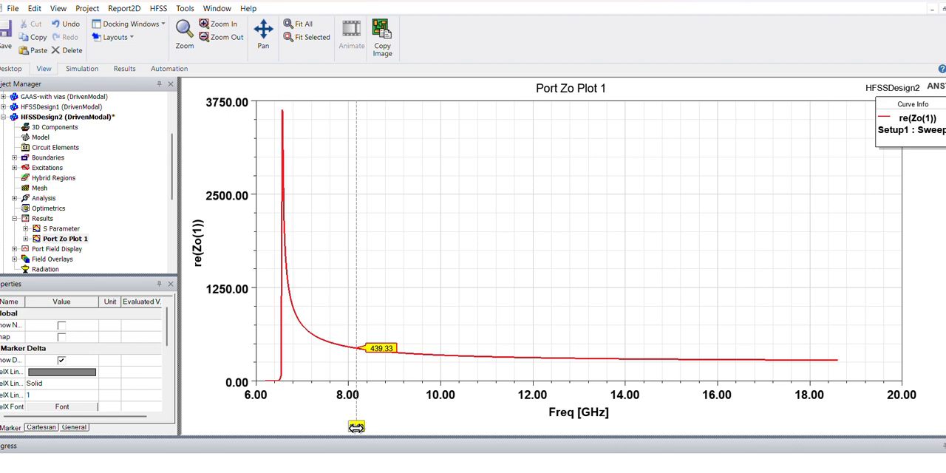
pyautogui.moveTo(356, 427); pyautogui.dragTo(297, 420)
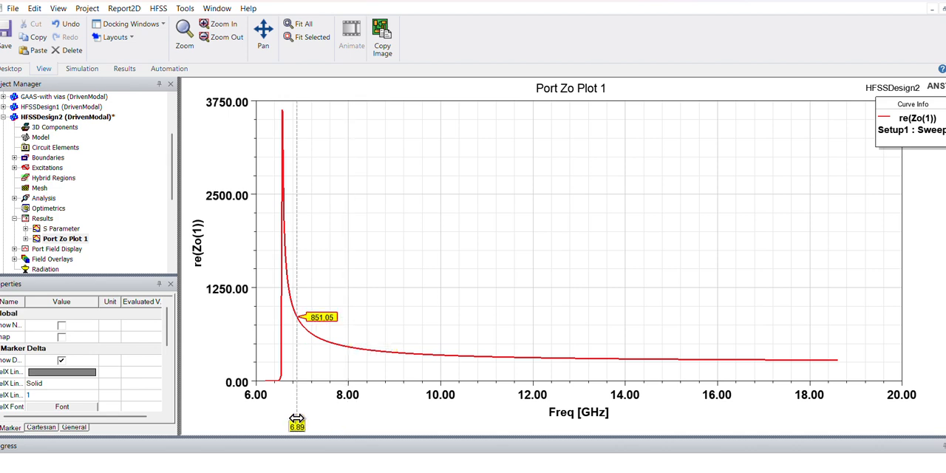
pyautogui.moveTo(297, 426)
pyautogui.mouseDown()
pyautogui.moveTo(348, 430)
pyautogui.moveTo(356, 440)
pyautogui.mouseUp()
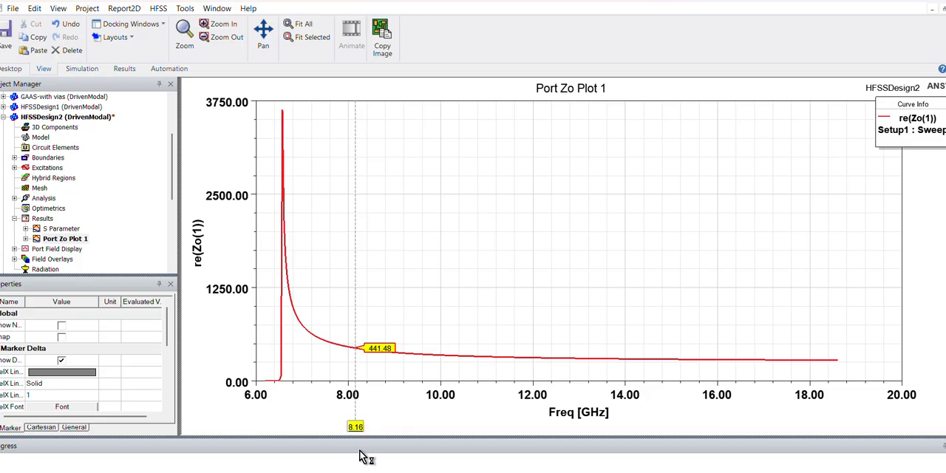
pyautogui.moveTo(355, 427); pyautogui.dragTo(362, 429)
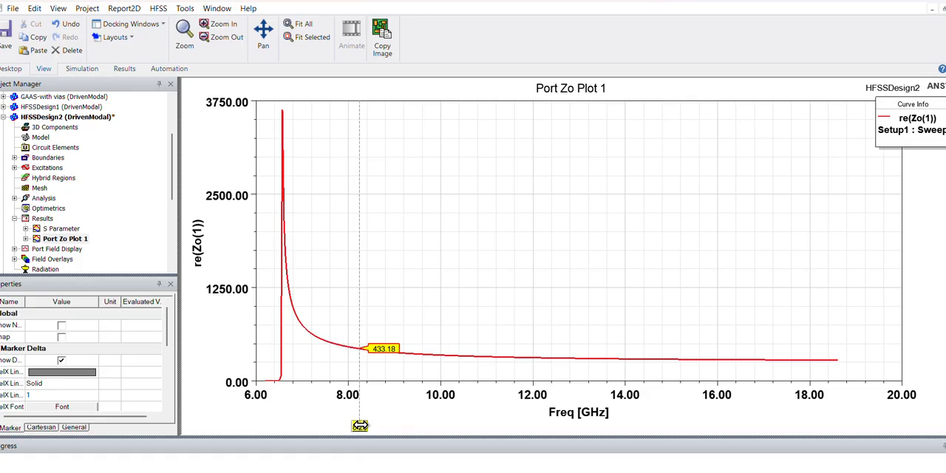
pyautogui.moveTo(360, 426); pyautogui.dragTo(530, 430)
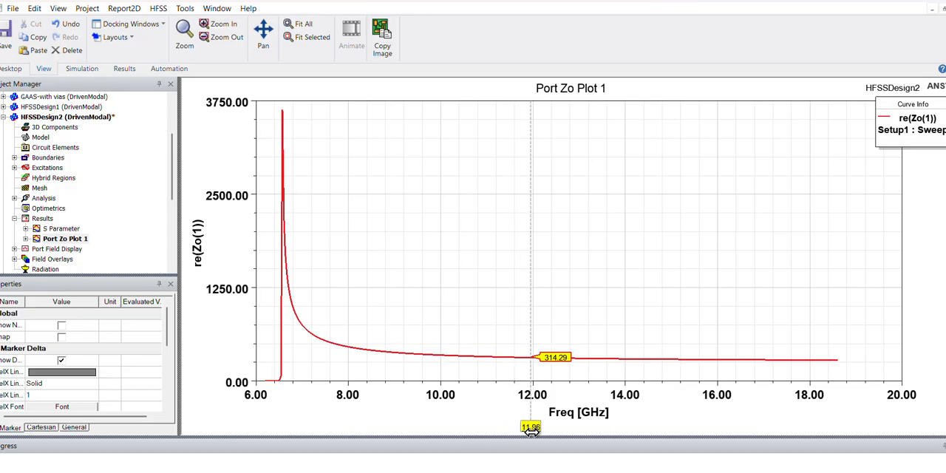
# - Launch the Windows Calculator, calculate 433 ÷ 315 for the port impedance ratio across the band, and close it
pyautogui.press('super+r')
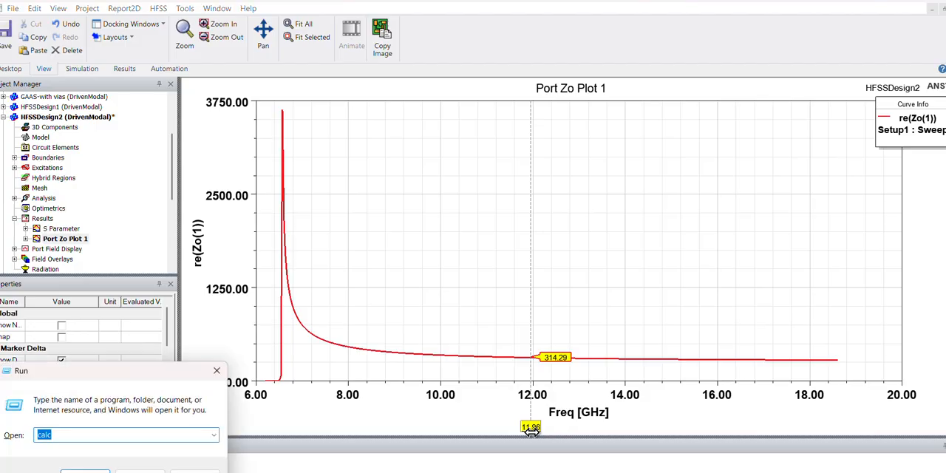
pyautogui.press('Return')
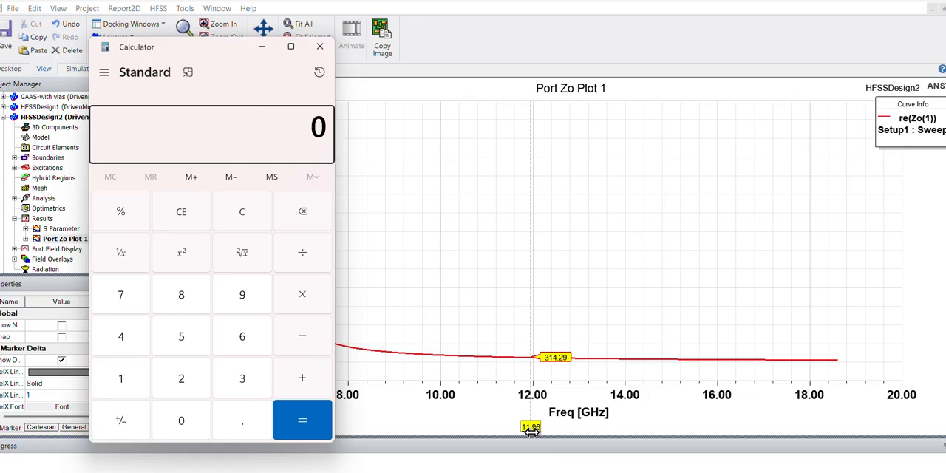
pyautogui.write('433/')
pyautogui.write('3')
pyautogui.write('15')
pyautogui.press('Return')
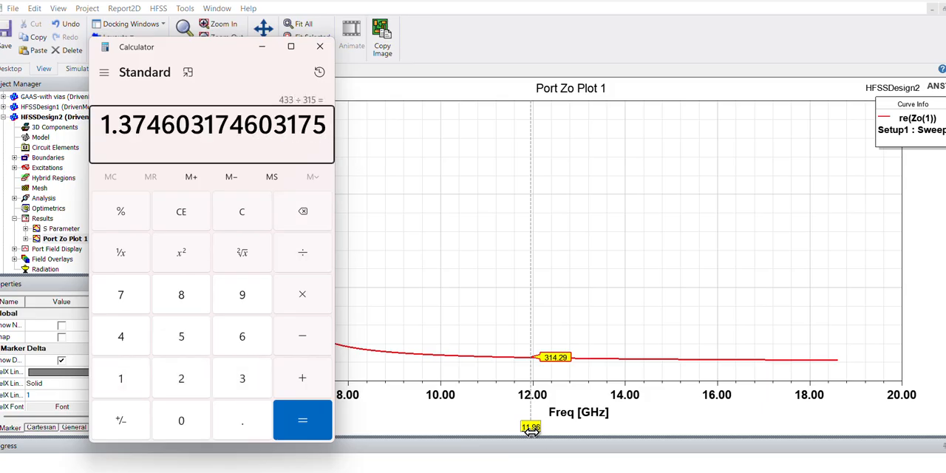
pyautogui.click(315, 52)
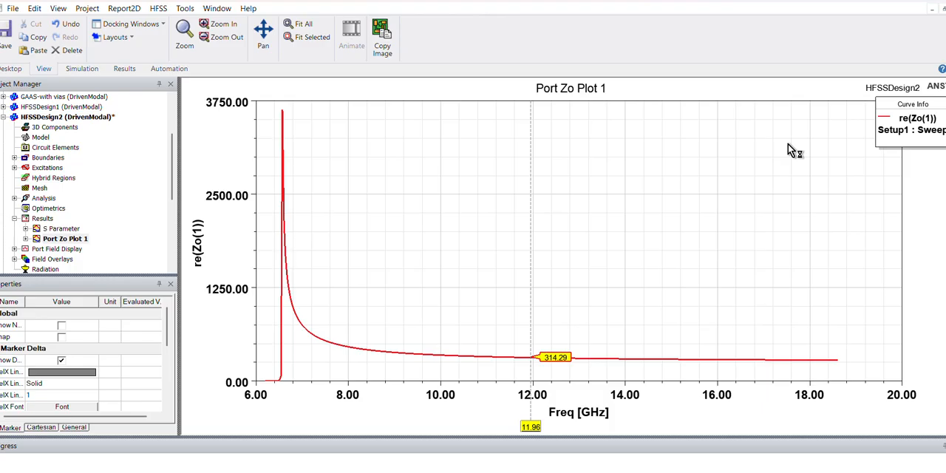
# - Return to the HFSSDesign2 3D model and turn on visibility of the Vector_Jsurf1 surface current overlay
pyautogui.doubleClick(75, 117)
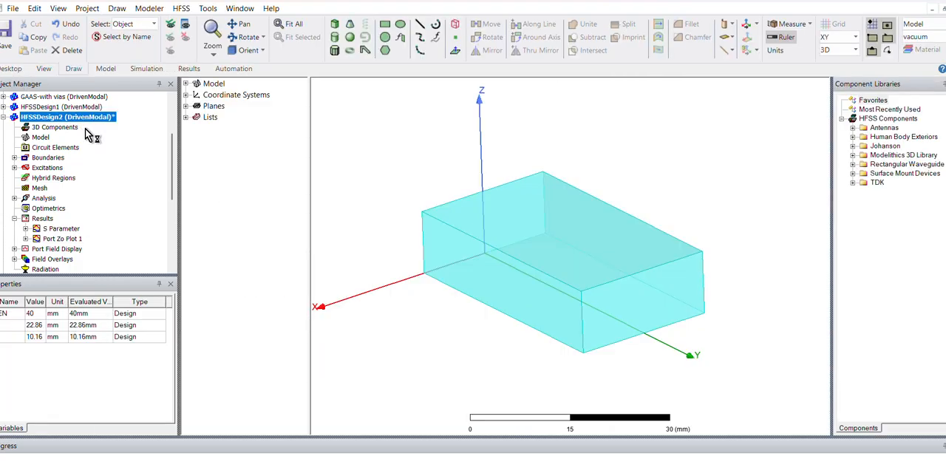
pyautogui.click(14, 249)
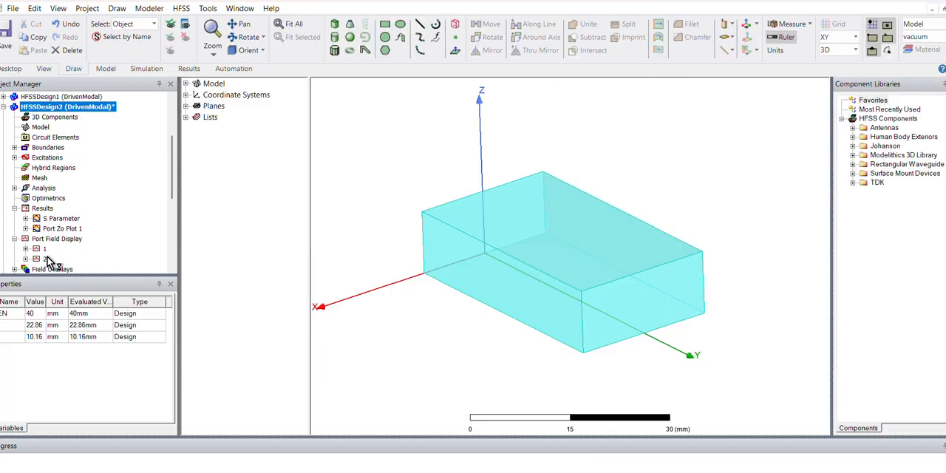
pyautogui.scroll(-2, 22, 222)
pyautogui.click(14, 209)
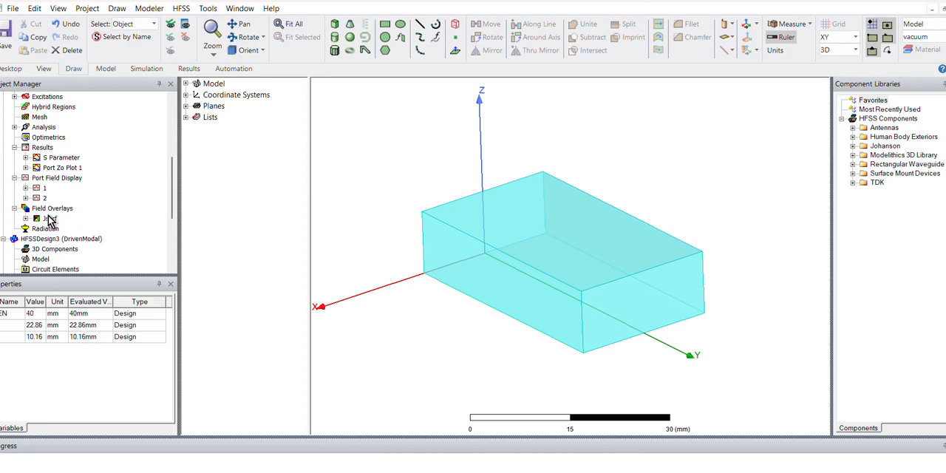
pyautogui.click(49, 219)
pyautogui.doubleClick(50, 220)
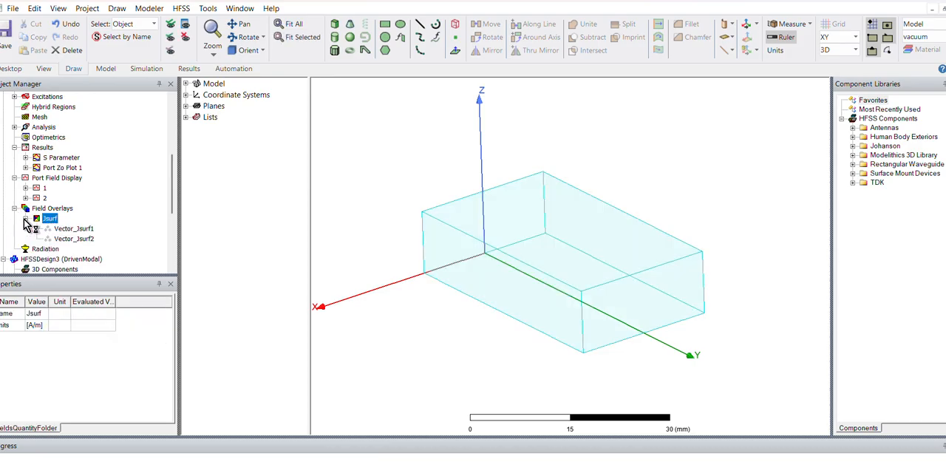
pyautogui.click(74, 229)
pyautogui.rightClick(73, 229)
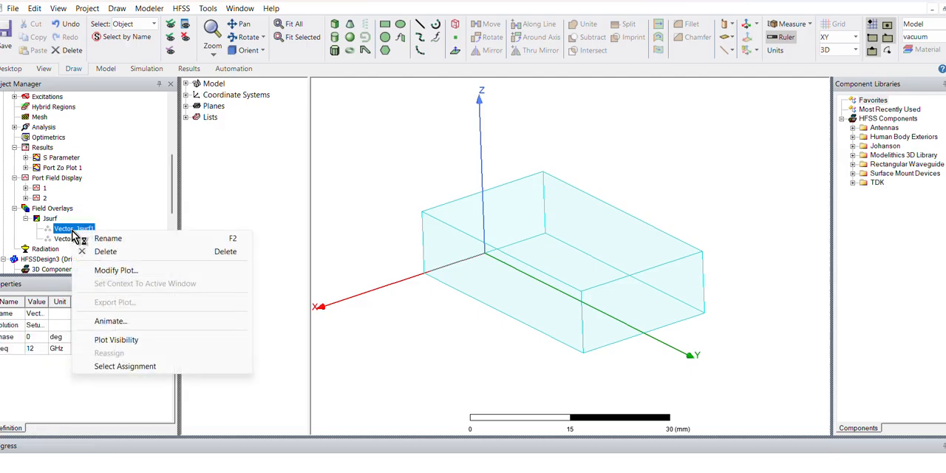
pyautogui.click(126, 340)
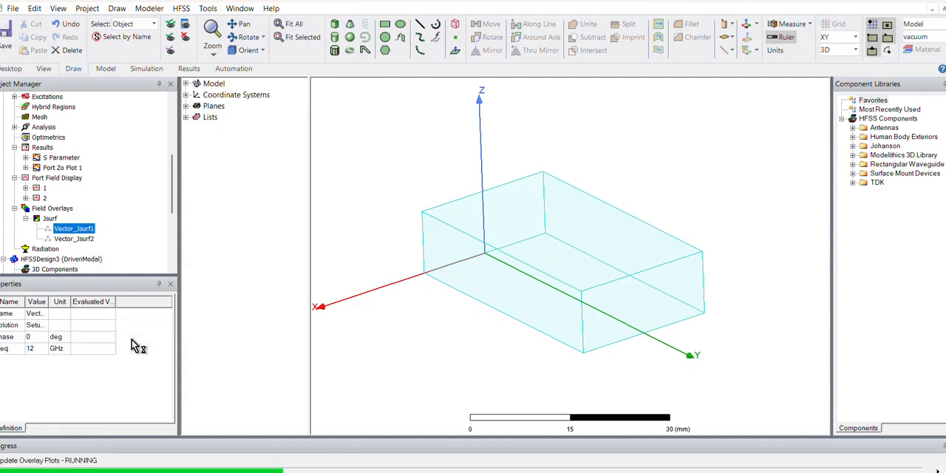
pyautogui.click(470, 342)
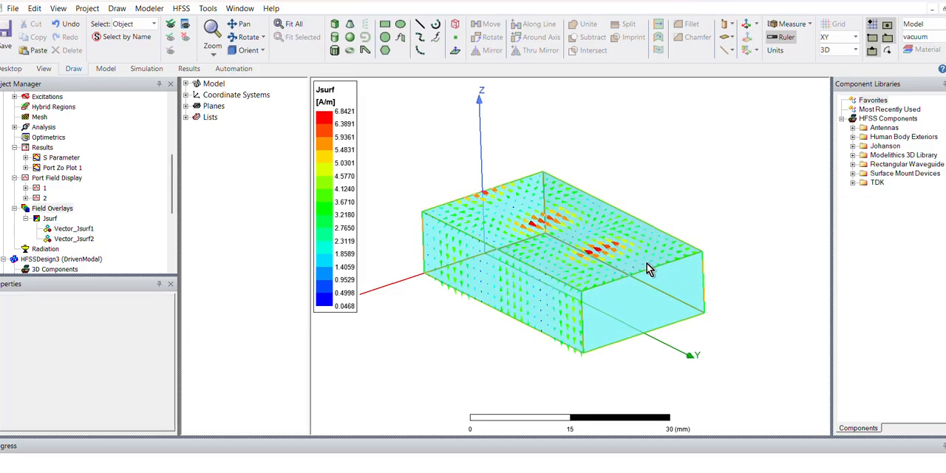
# - Create a Mag_E field plot on Box1 using the Setup1 : Sweep1 solution at 10 GHz and 0deg phase
pyautogui.click(647, 278)
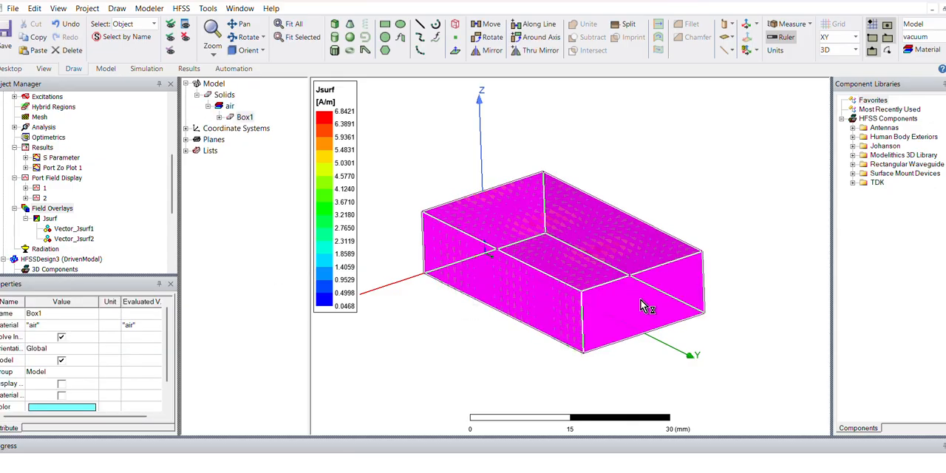
pyautogui.rightClick(643, 303)
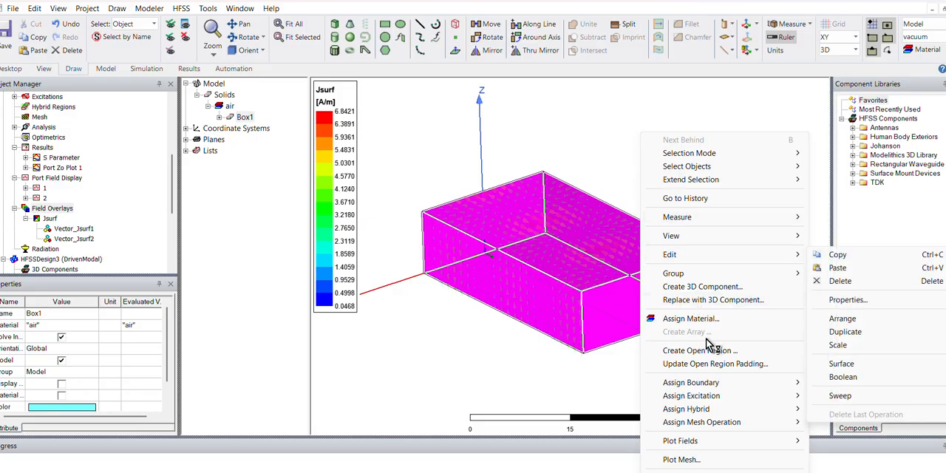
pyautogui.moveTo(694, 444)
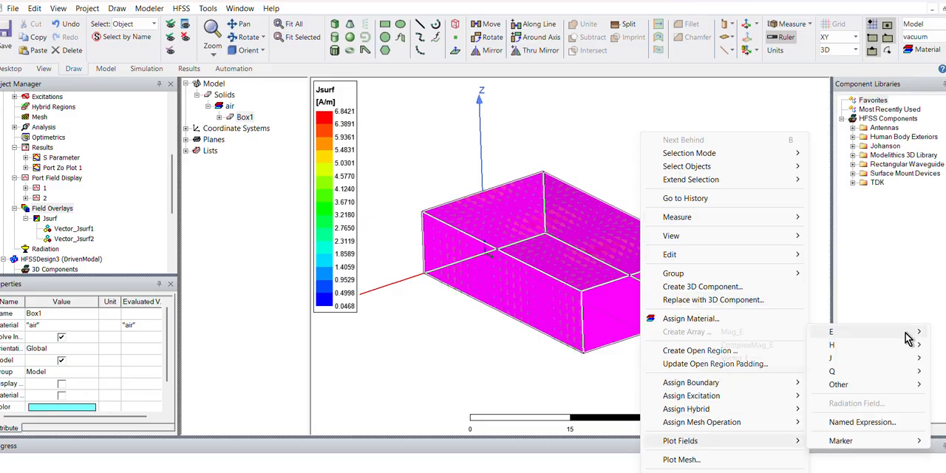
pyautogui.moveTo(830, 332)
pyautogui.click(725, 333)
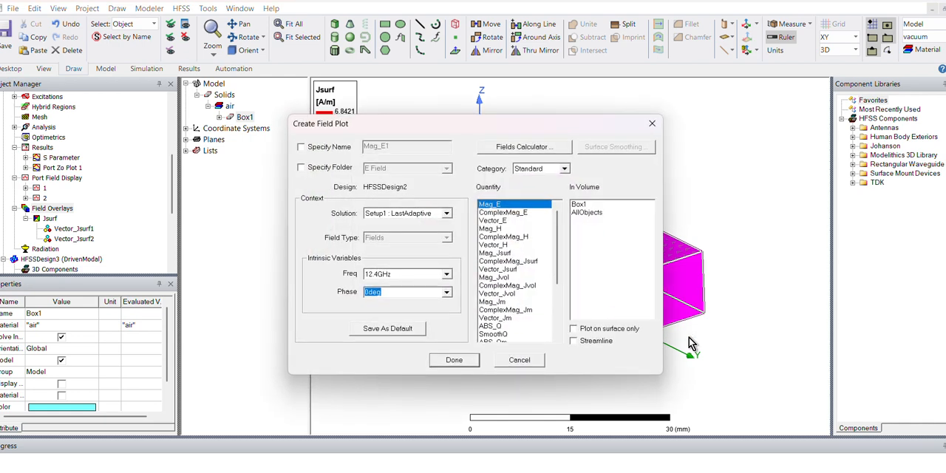
pyautogui.click(413, 214)
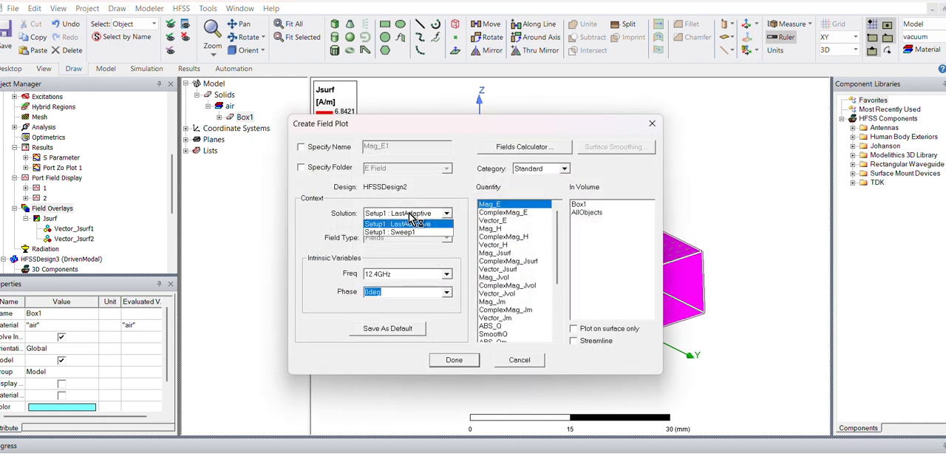
pyautogui.click(400, 228)
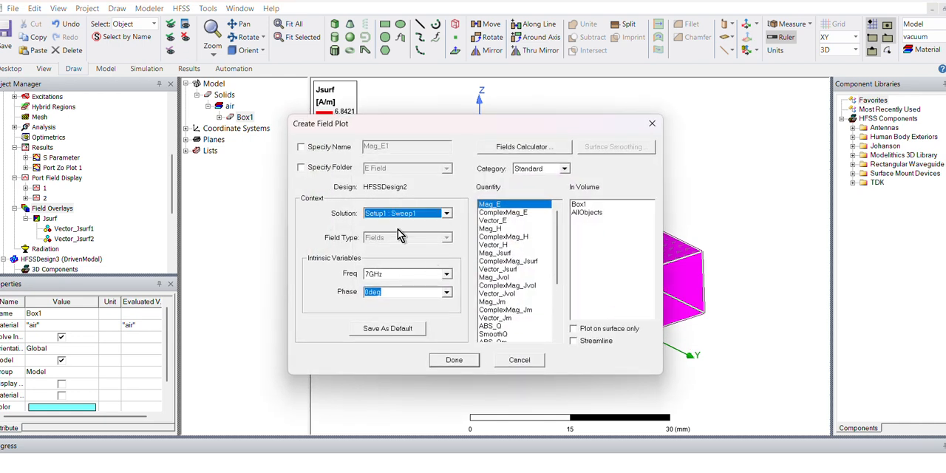
pyautogui.click(402, 275)
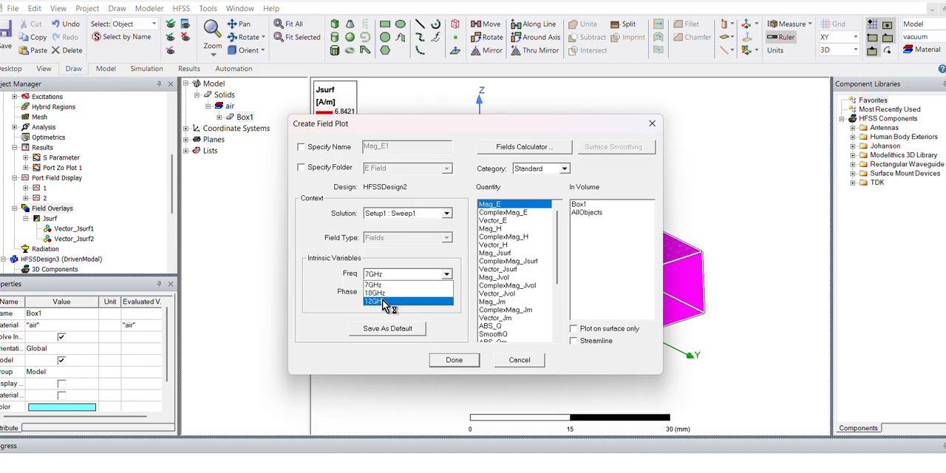
pyautogui.click(381, 295)
pyautogui.click(453, 360)
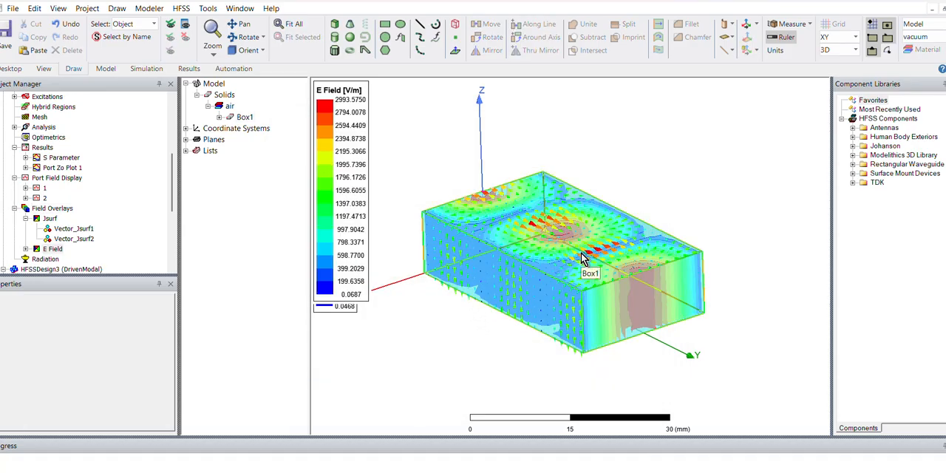
# - Display the Mode 1 field of port 1 and examine it with the E field inside the waveguide from several angles
pyautogui.keyDown('alt'); pyautogui.moveTo(584, 233); pyautogui.dragTo(584, 279); pyautogui.keyUp('alt')
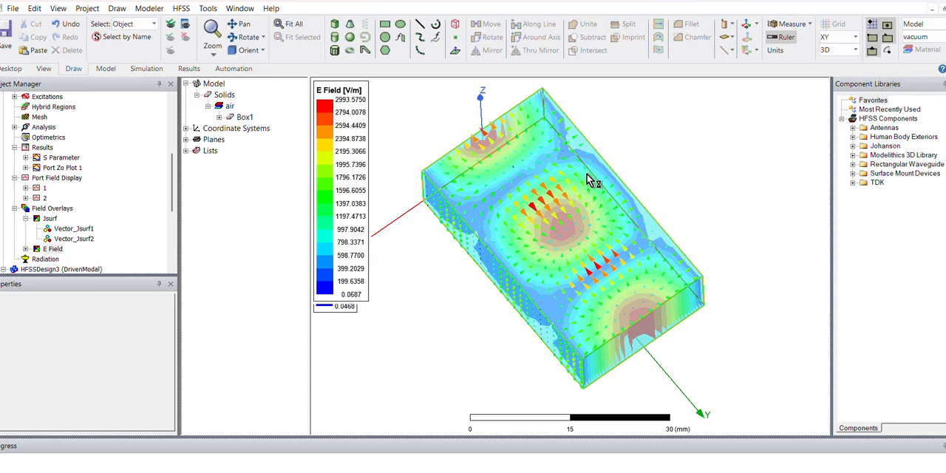
pyautogui.keyDown('alt'); pyautogui.moveTo(576, 209); pyautogui.dragTo(526, 205); pyautogui.keyUp('alt')
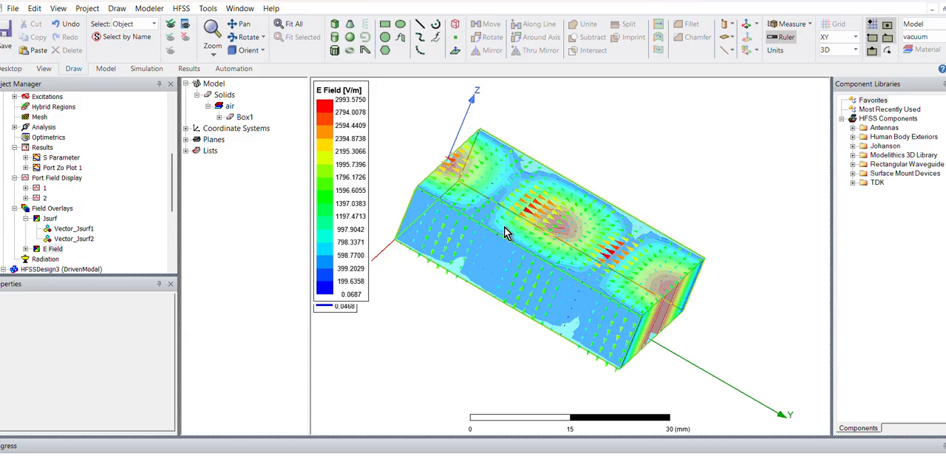
pyautogui.keyDown('alt'); pyautogui.moveTo(636, 215); pyautogui.dragTo(589, 222); pyautogui.keyUp('alt')
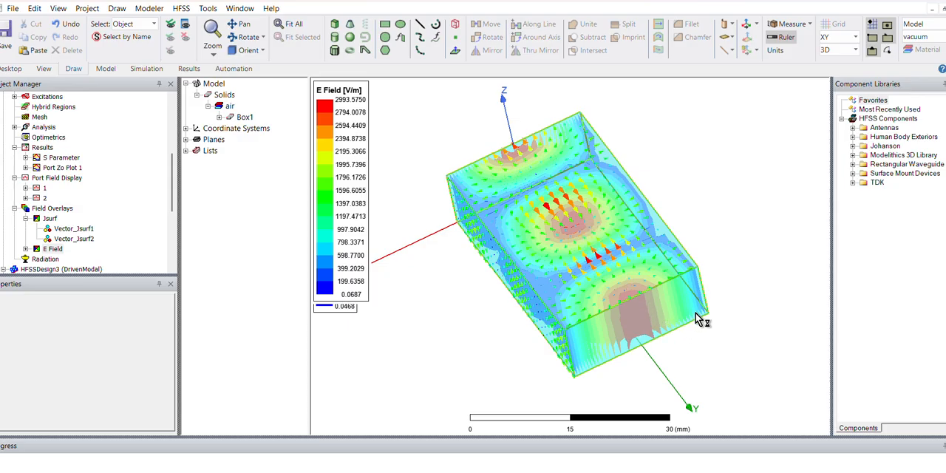
pyautogui.scroll(-1, 175, 205)
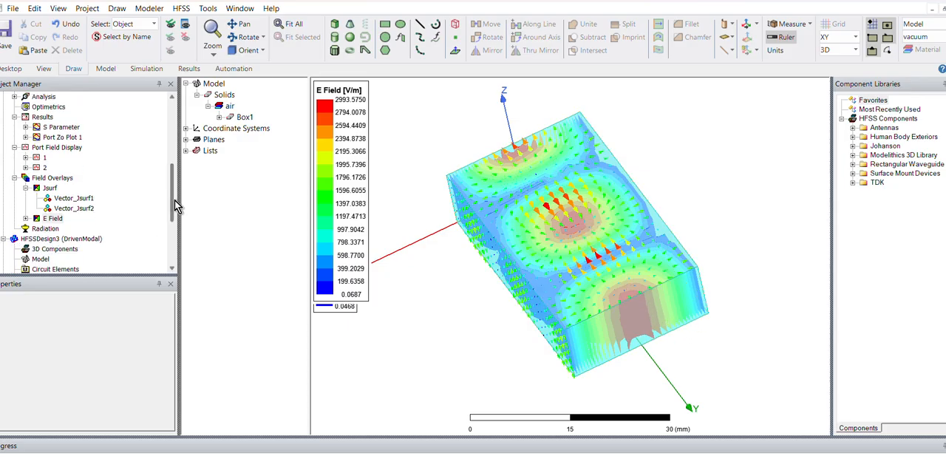
pyautogui.click(27, 157)
pyautogui.click(61, 168)
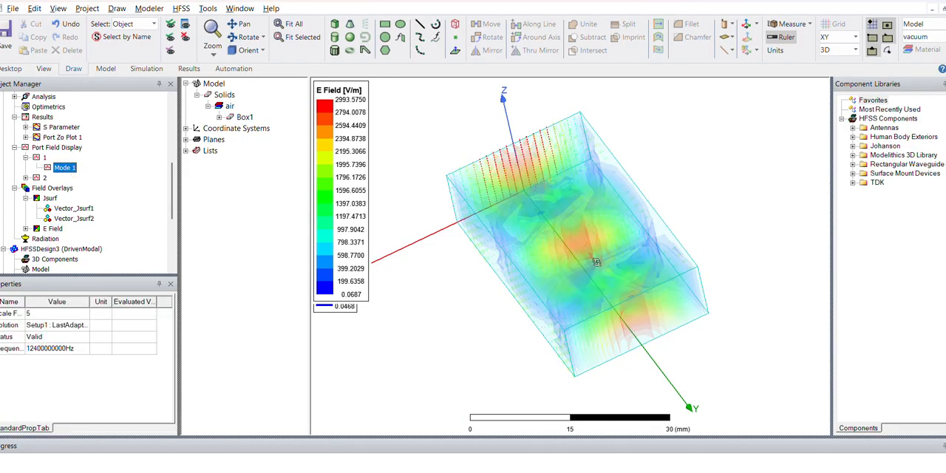
pyautogui.moveTo(618, 348); pyautogui.dragTo(783, 343)
pyautogui.moveTo(783, 343); pyautogui.dragTo(768, 342, button='middle')
pyautogui.scroll(2, 583, 245)
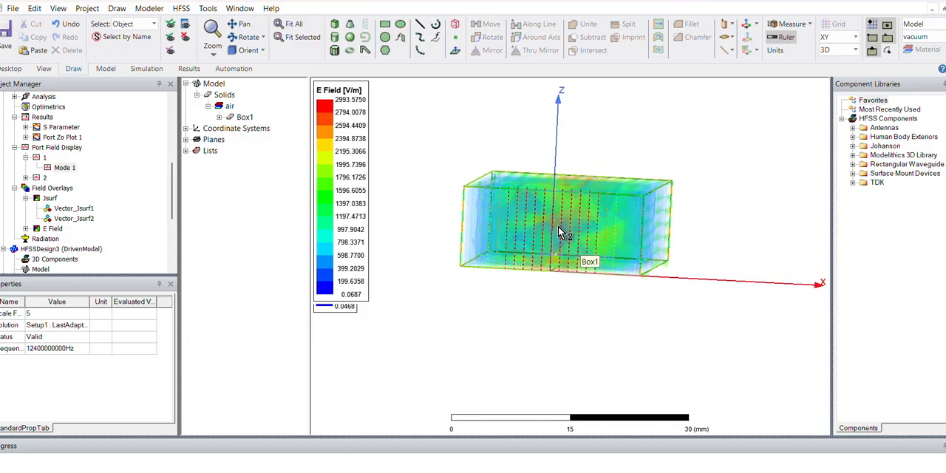
pyautogui.moveTo(555, 225); pyautogui.dragTo(540, 238)
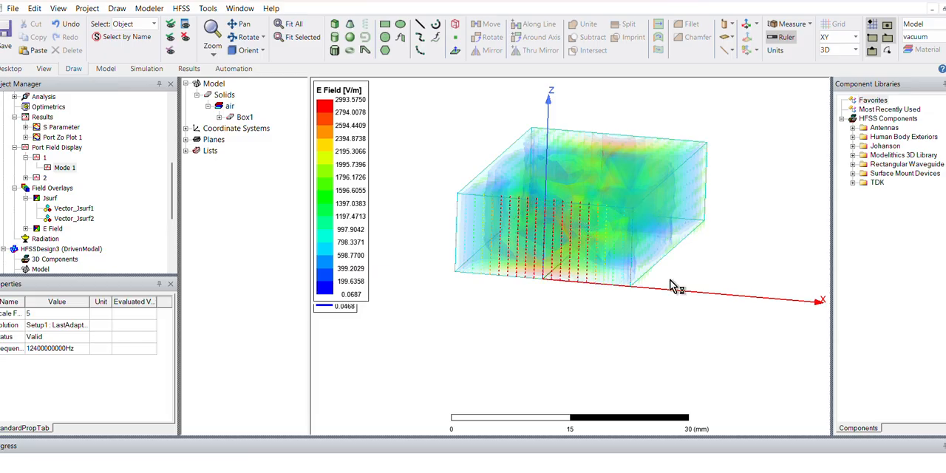
pyautogui.keyDown('alt'); pyautogui.moveTo(569, 275); pyautogui.dragTo(667, 324); pyautogui.keyUp('alt')
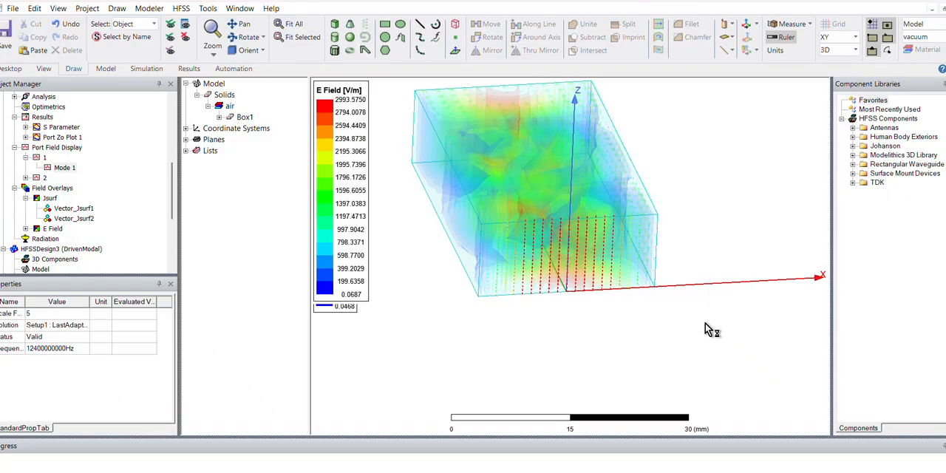
pyautogui.keyDown('alt'); pyautogui.moveTo(754, 297); pyautogui.dragTo(608, 326); pyautogui.keyUp('alt')
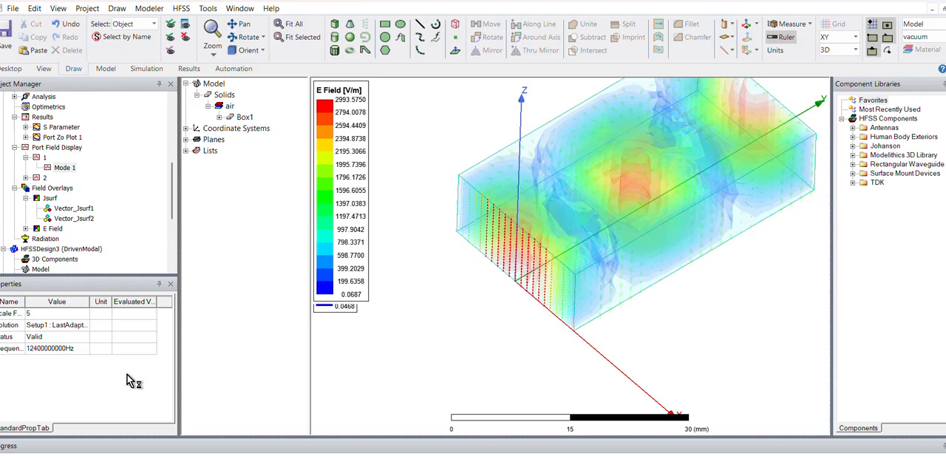
# - Expand the E Field overlays and turn off visibility of the Vector_Jsurf1 surface current plot
pyautogui.click(26, 228)
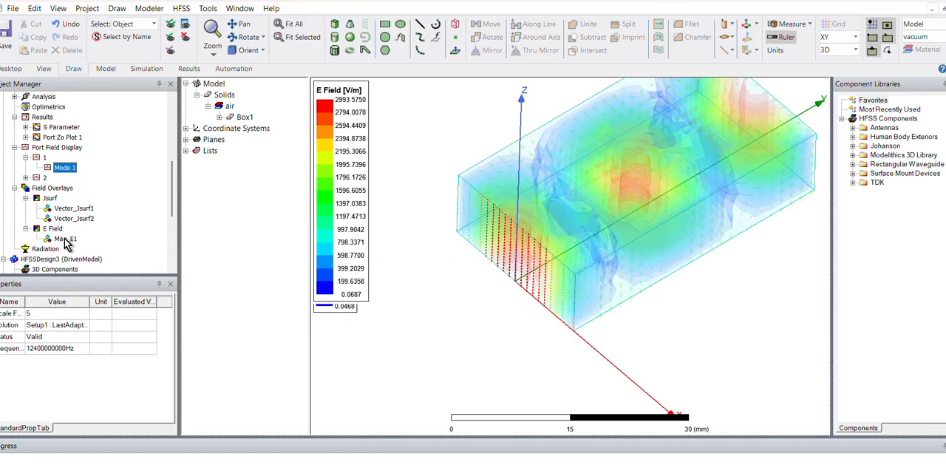
pyautogui.rightClick(65, 239)
pyautogui.click(446, 282)
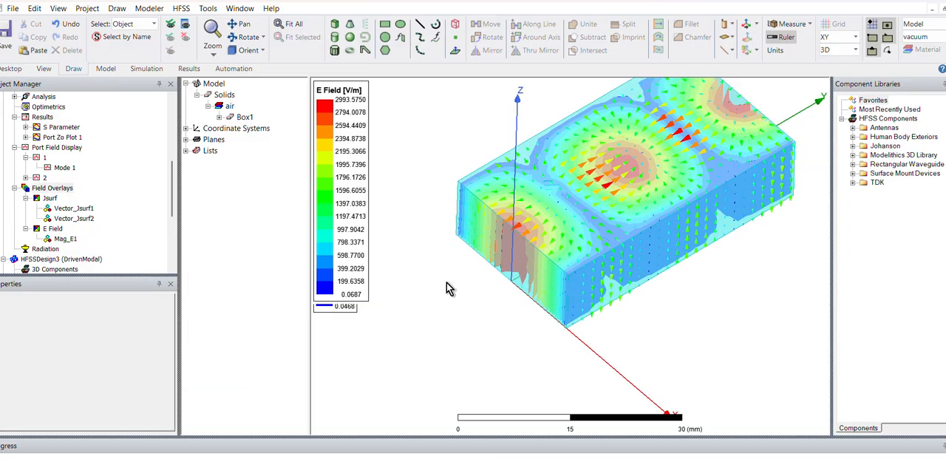
pyautogui.scroll(-2, 446, 288)
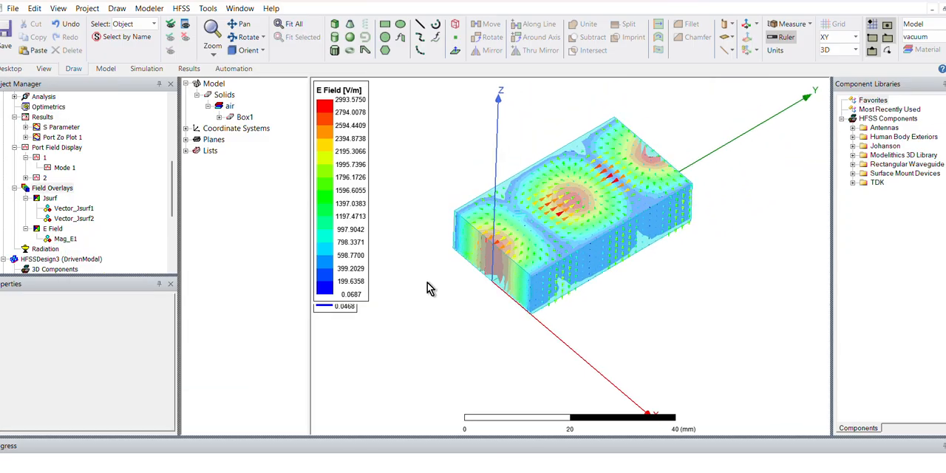
pyautogui.rightClick(79, 210)
pyautogui.click(161, 320)
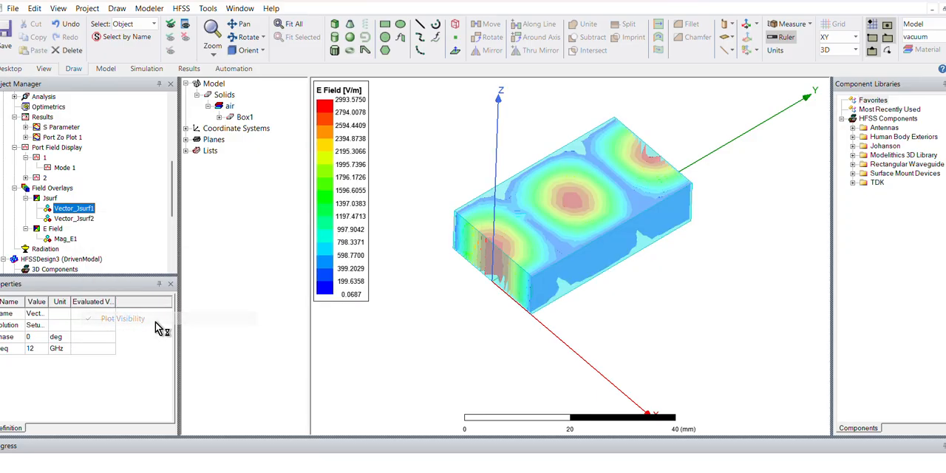
# - Examine the Mag_E1 field pattern on the waveguide from an angled view and straight from above
pyautogui.click(71, 239)
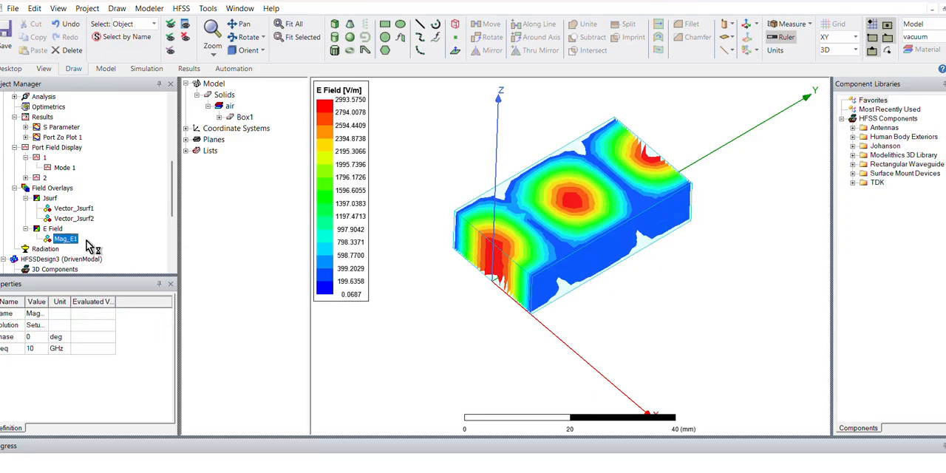
pyautogui.rightClick(561, 249)
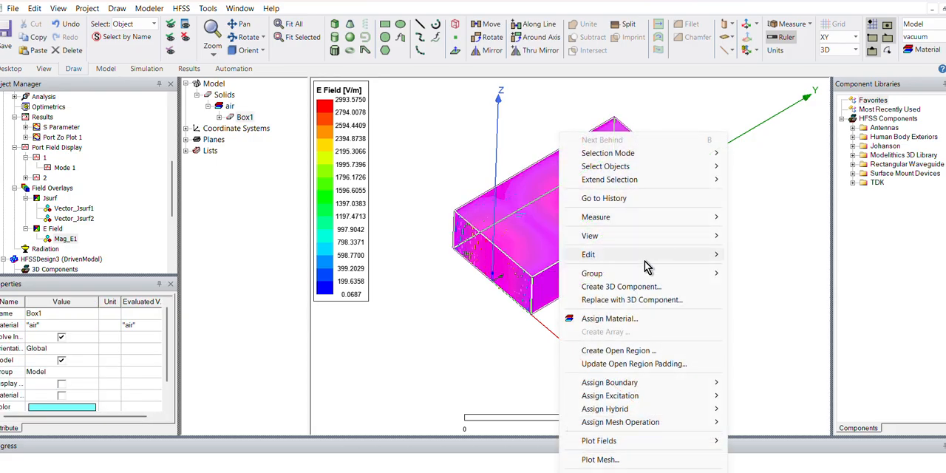
pyautogui.click(783, 329)
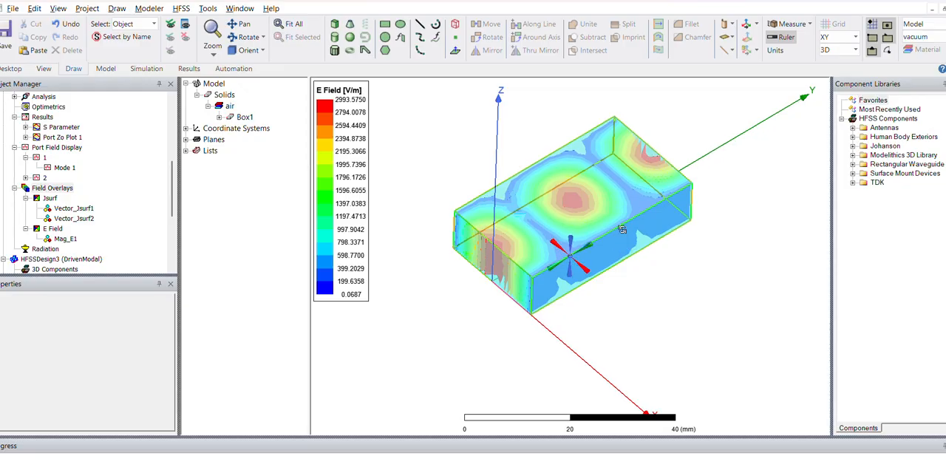
pyautogui.moveTo(622, 229); pyautogui.dragTo(626, 249)
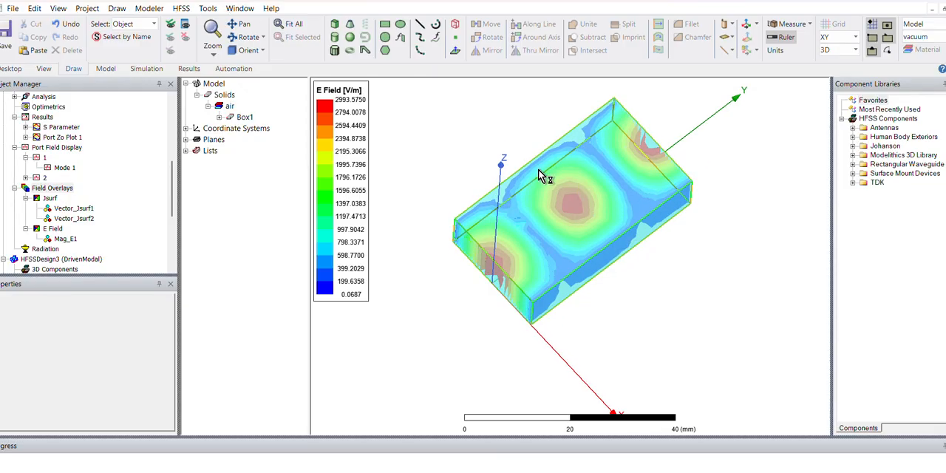
pyautogui.keyDown('alt'); pyautogui.moveTo(549, 175); pyautogui.dragTo(567, 156); pyautogui.keyUp('alt')
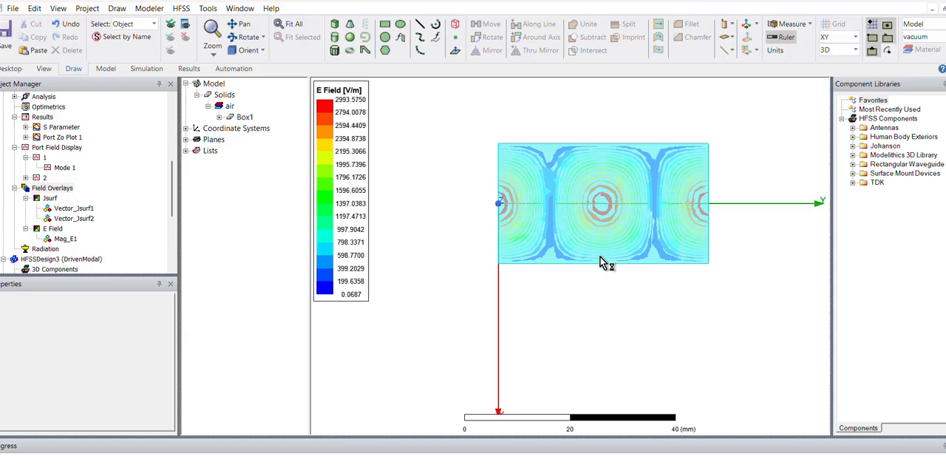
pyautogui.click(77, 241)
pyautogui.rightClick(77, 241)
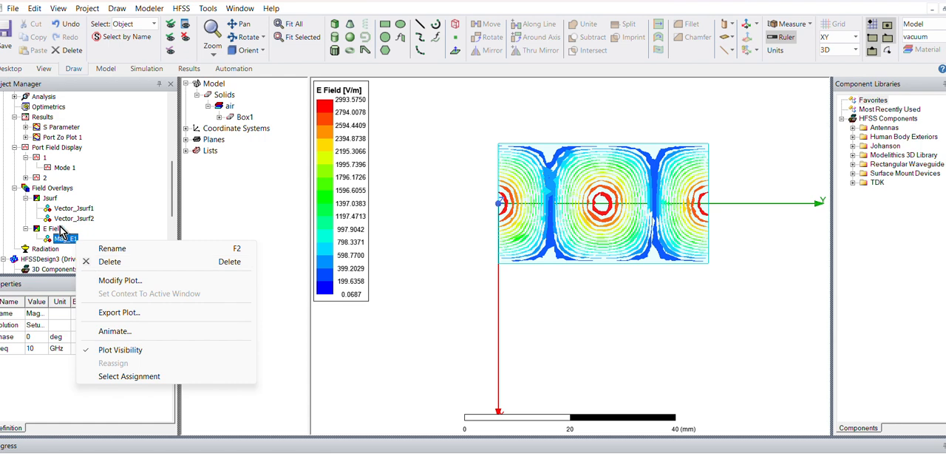
pyautogui.click(547, 290)
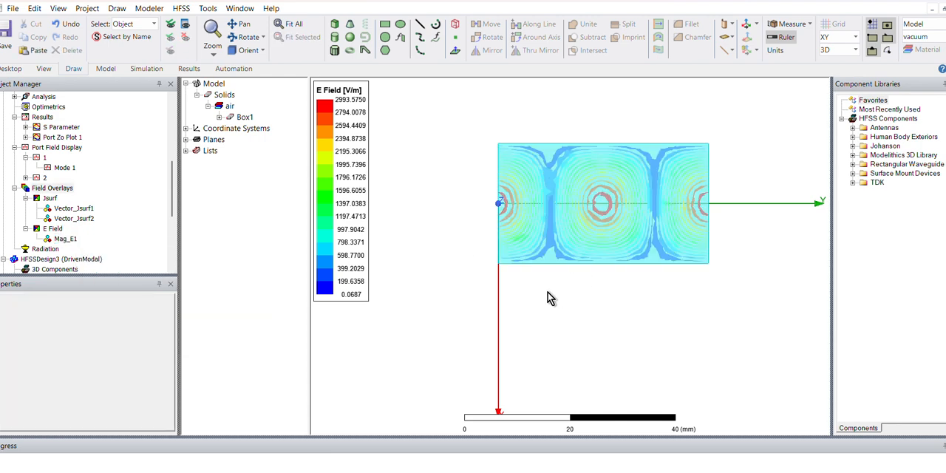
# - Create a Mag_E field plot on Box1 using the Setup1 : Sweep1 solution at 12 GHz and 0deg phase
pyautogui.click(545, 258)
pyautogui.rightClick(546, 259)
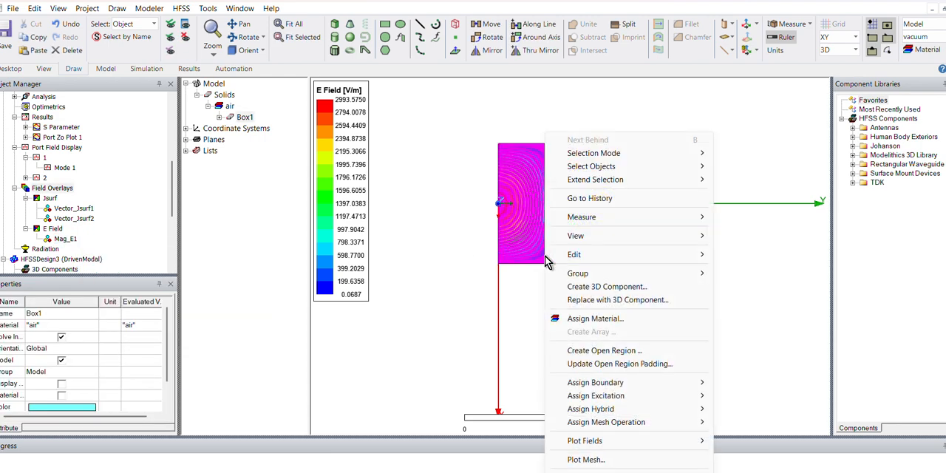
pyautogui.moveTo(623, 444)
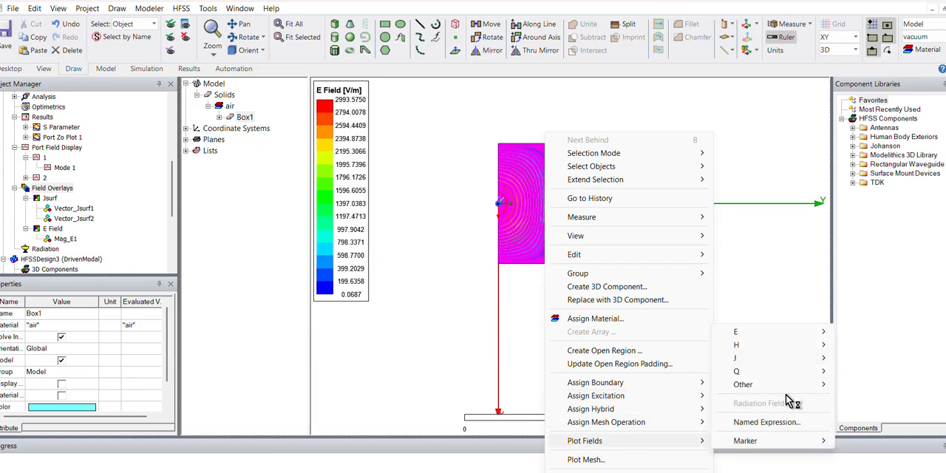
pyautogui.moveTo(791, 334)
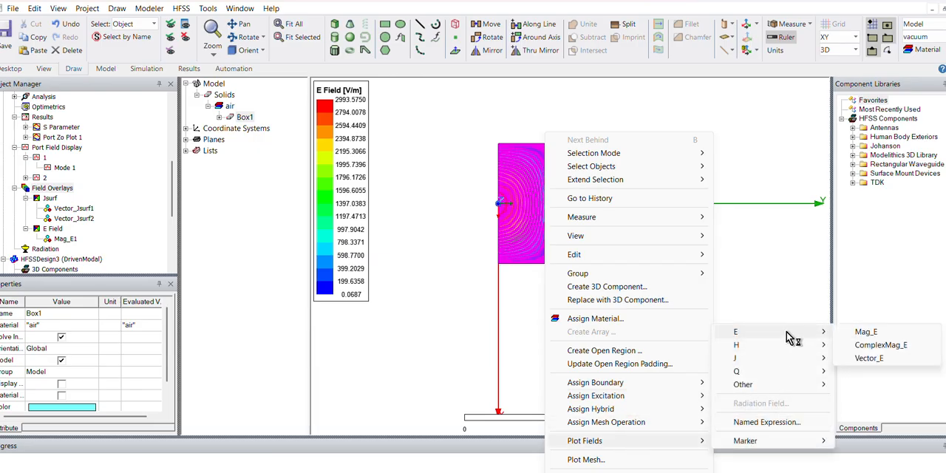
pyautogui.click(887, 334)
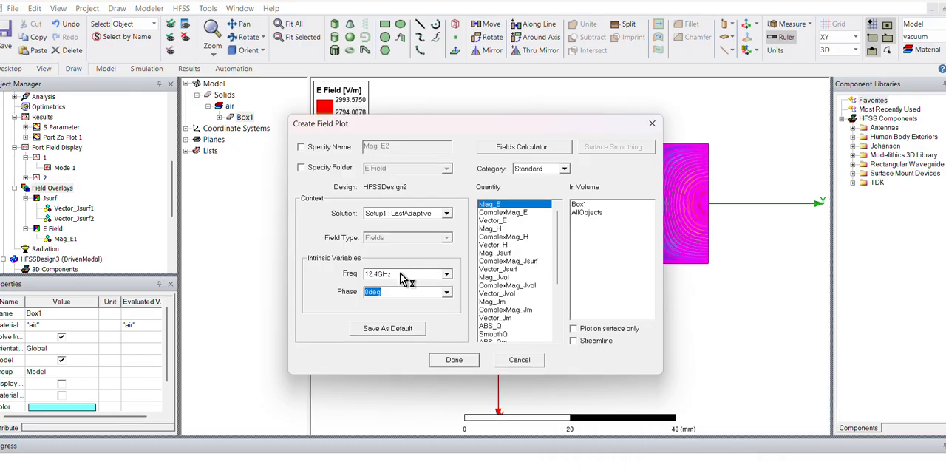
pyautogui.click(401, 213)
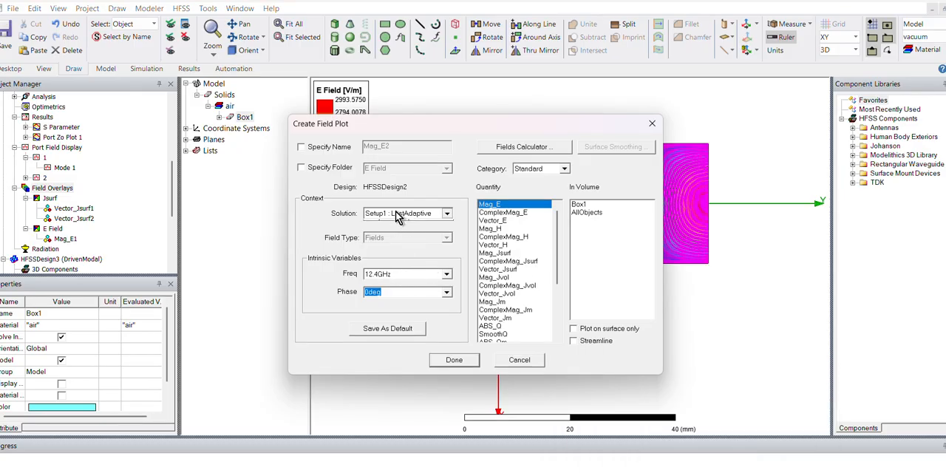
pyautogui.click(395, 235)
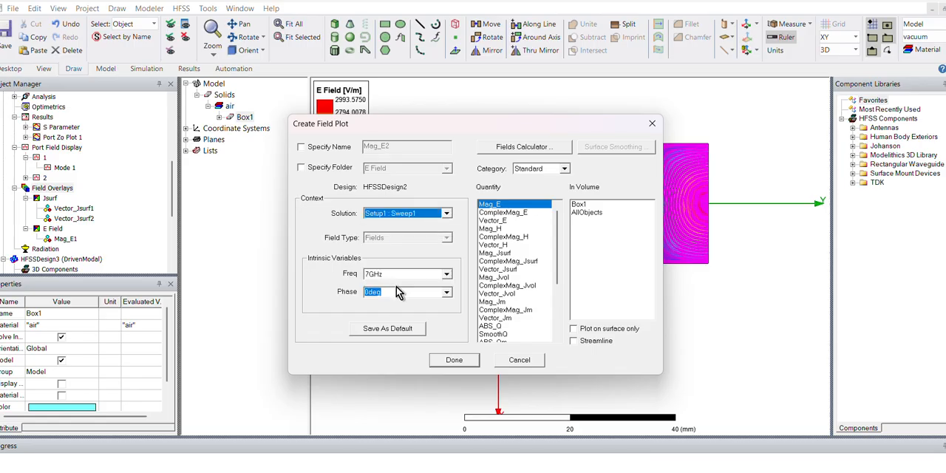
pyautogui.click(446, 274)
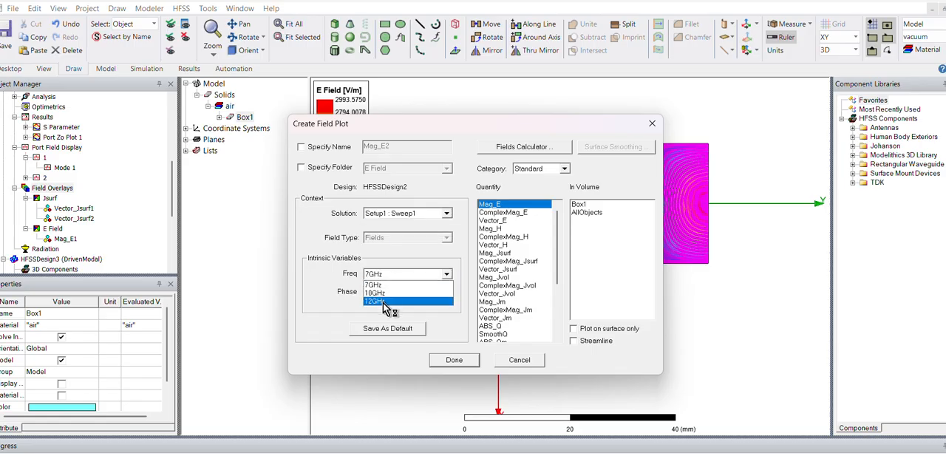
pyautogui.click(392, 307)
pyautogui.click(456, 362)
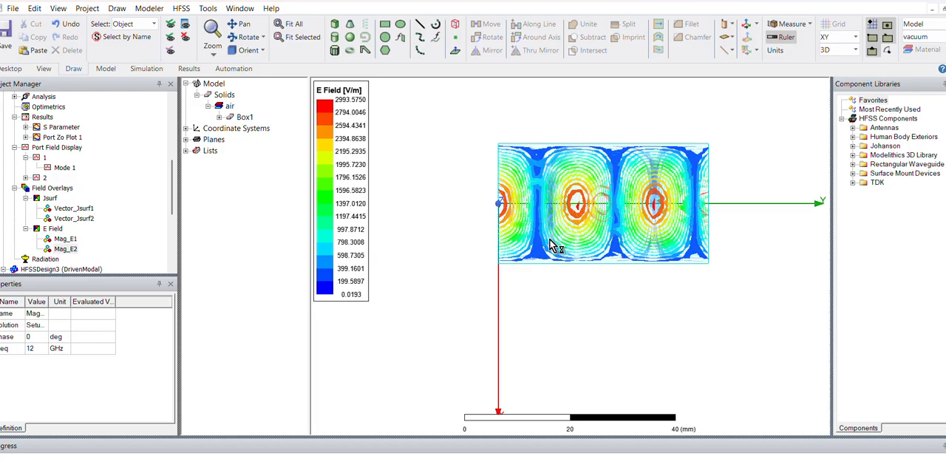
# - Turn off visibility of the Mag_E1 plot and select Mag_E2 to examine its field pattern alone
pyautogui.click(647, 186)
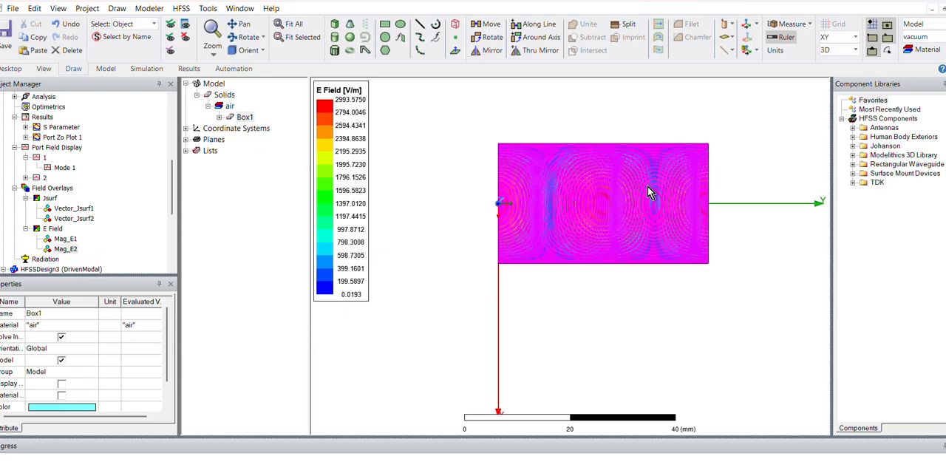
pyautogui.click(706, 330)
pyautogui.scroll(2, 642, 272)
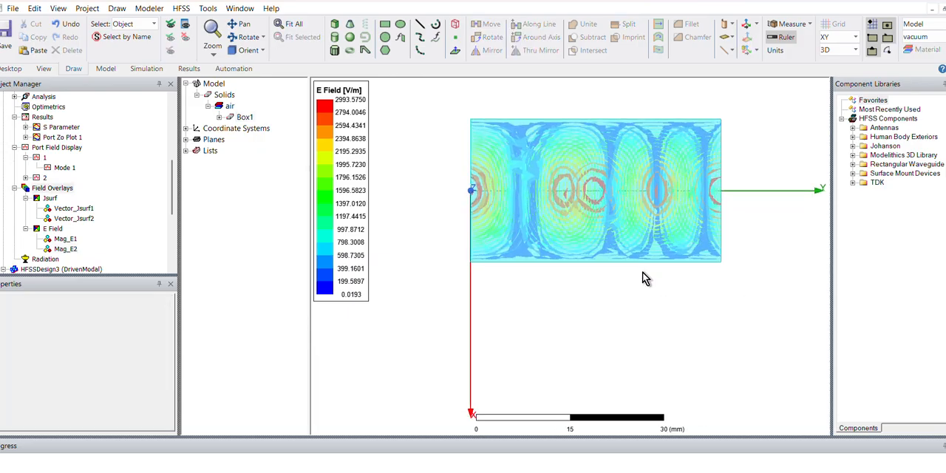
pyautogui.rightClick(66, 240)
pyautogui.click(104, 351)
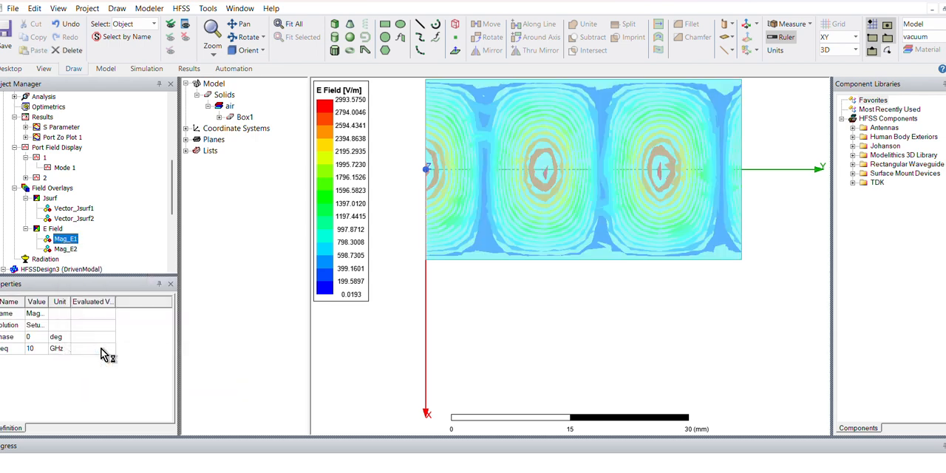
pyautogui.click(75, 250)
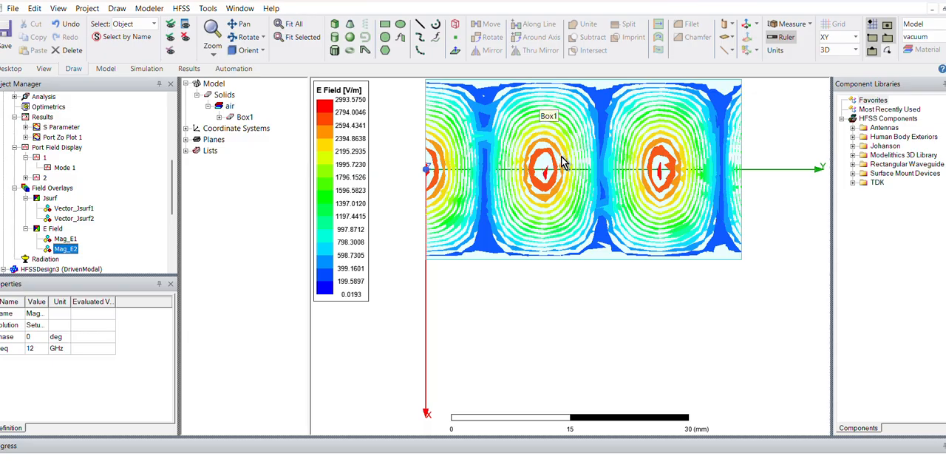
# - Switch to a new, blank Paint canvas
pyautogui.press('super')
pyautogui.write('PAINT')
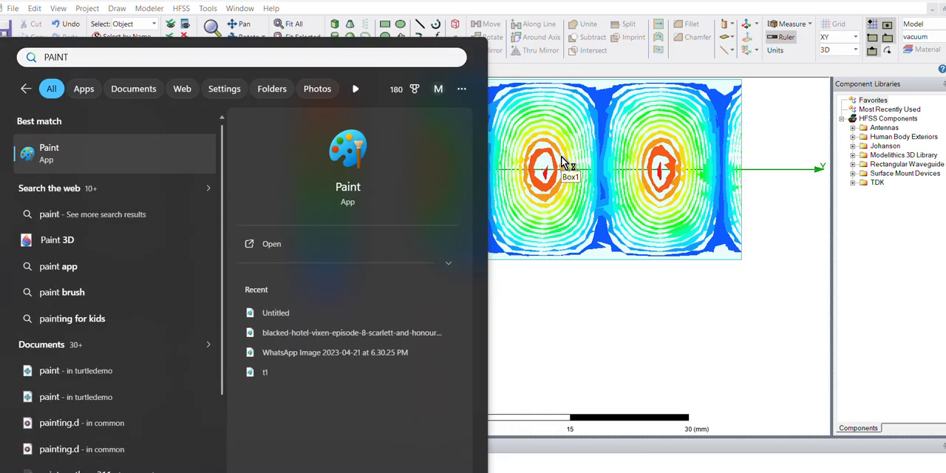
pyautogui.press('Return')
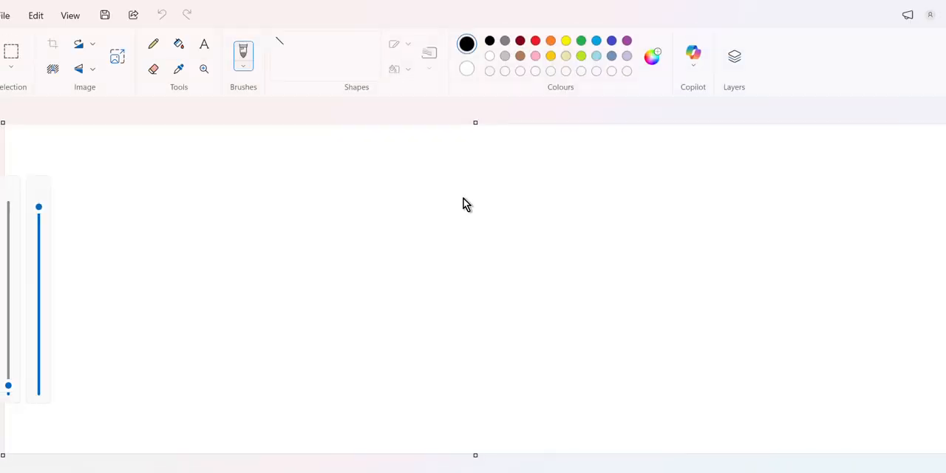
# - Sketch a narrow waveguide as two parallel lines enclosing a circular field loop, and the two walls of a wider waveguide beside it
pyautogui.moveTo(296, 220)
pyautogui.mouseDown()
pyautogui.moveTo(433, 233)
pyautogui.moveTo(438, 246)
pyautogui.moveTo(332, 281)
pyautogui.mouseUp()
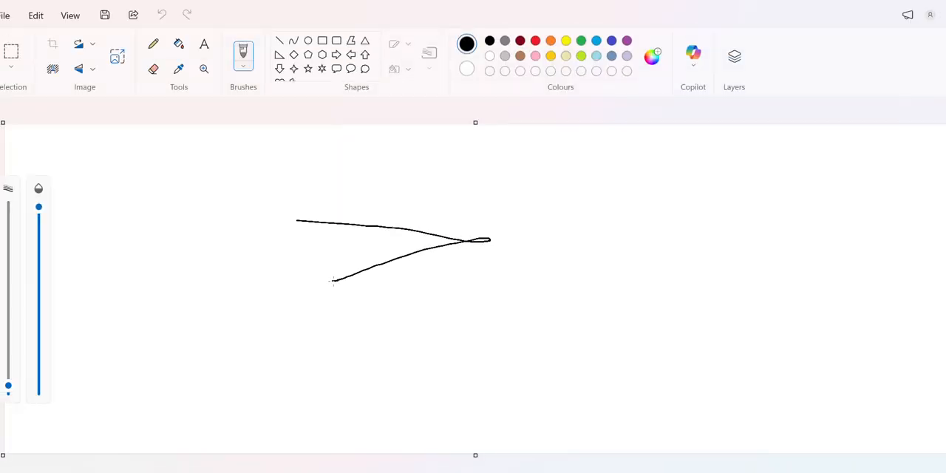
pyautogui.hotkey('ctrl', 'z')
pyautogui.moveTo(245, 225); pyautogui.dragTo(513, 220)
pyautogui.moveTo(241, 323); pyautogui.dragTo(520, 314)
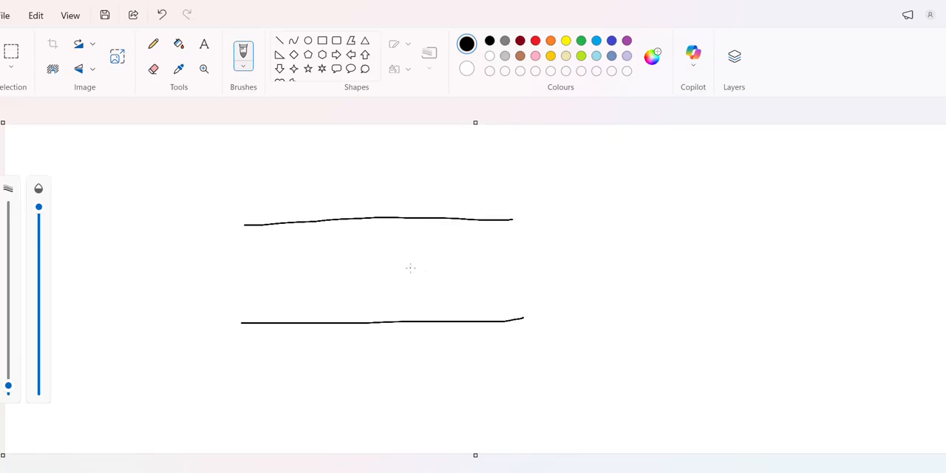
pyautogui.moveTo(408, 275)
pyautogui.mouseDown()
pyautogui.moveTo(400, 246)
pyautogui.moveTo(343, 247)
pyautogui.moveTo(367, 304)
pyautogui.moveTo(418, 265)
pyautogui.mouseUp()
pyautogui.moveTo(591, 193)
pyautogui.mouseDown()
pyautogui.moveTo(554, 223)
pyautogui.moveTo(596, 195)
pyautogui.moveTo(864, 180)
pyautogui.mouseUp()
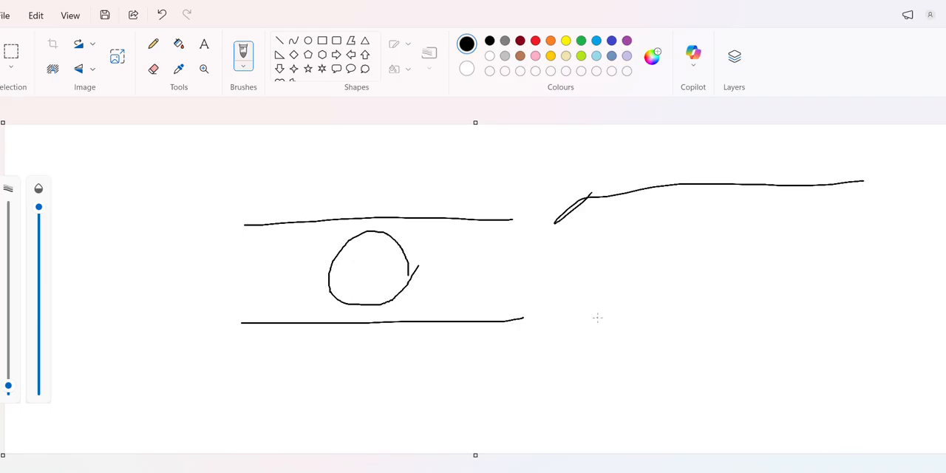
pyautogui.moveTo(597, 318); pyautogui.dragTo(878, 311)
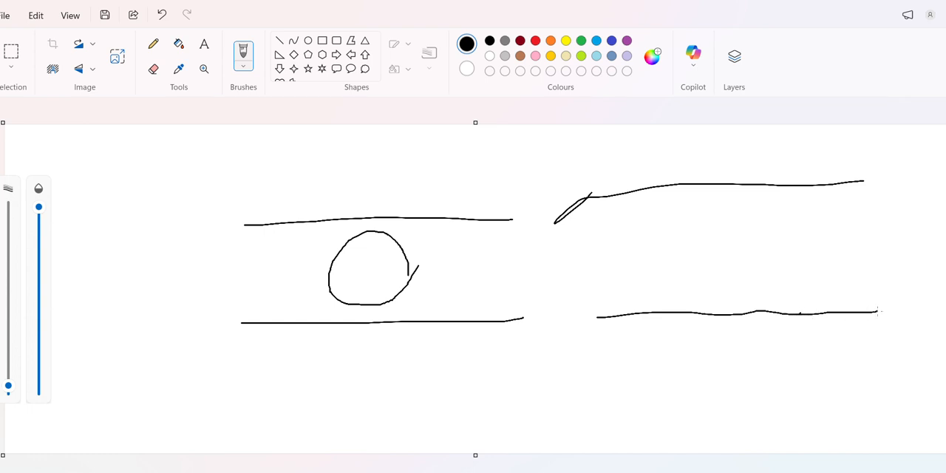
pyautogui.moveTo(722, 225)
pyautogui.mouseDown()
pyautogui.moveTo(702, 271)
pyautogui.moveTo(753, 259)
pyautogui.moveTo(725, 229)
pyautogui.mouseUp()
pyautogui.hotkey('ctrl', 'z')
pyautogui.moveTo(717, 191)
pyautogui.mouseDown()
pyautogui.moveTo(709, 284)
pyautogui.moveTo(759, 279)
pyautogui.moveTo(733, 193)
pyautogui.mouseUp()
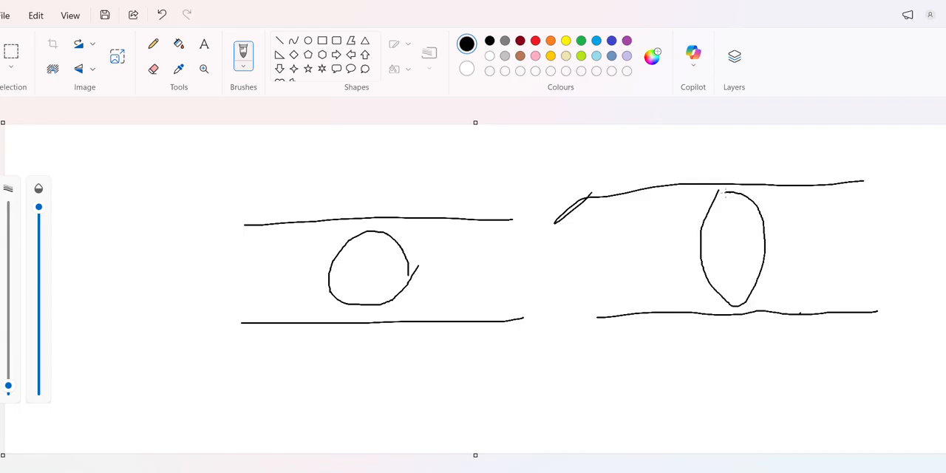
pyautogui.hotkey('ctrl', 'z')
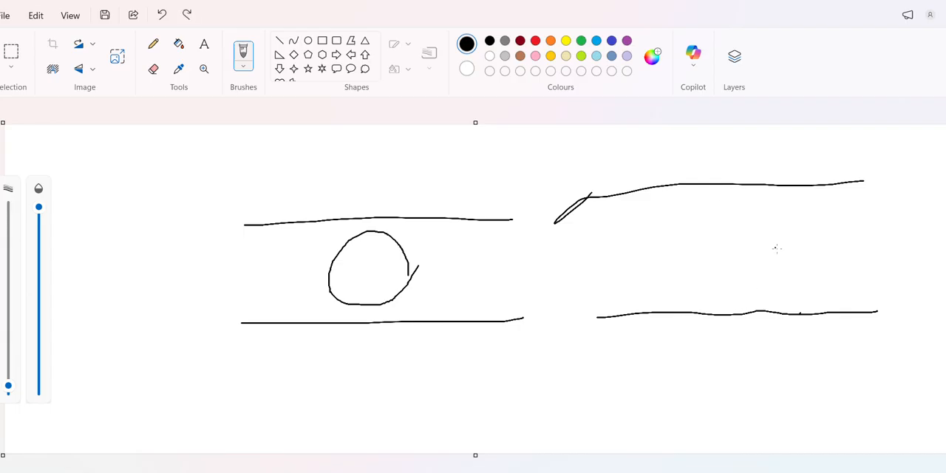
# - Draw two circular field loops stacked one above the other between the walls of the wider waveguide
pyautogui.click(735, 239)
pyautogui.moveTo(745, 247)
pyautogui.mouseDown()
pyautogui.moveTo(707, 311)
pyautogui.moveTo(772, 282)
pyautogui.moveTo(721, 246)
pyautogui.mouseUp()
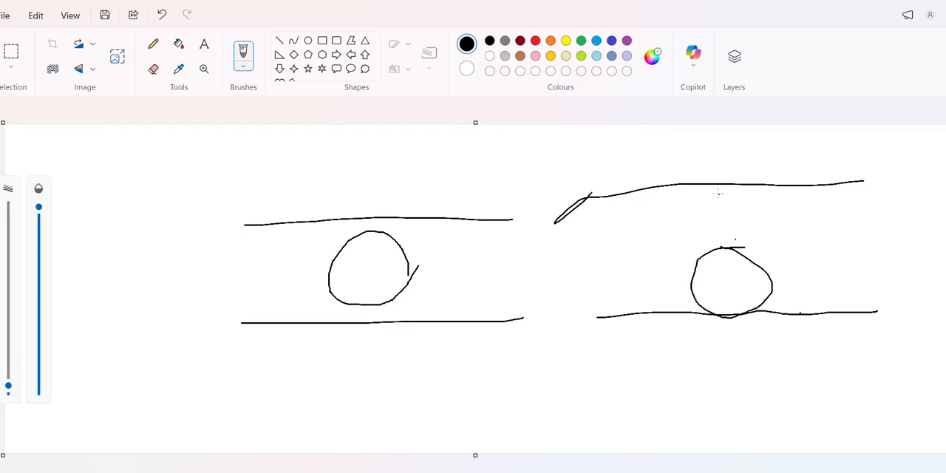
pyautogui.moveTo(716, 193)
pyautogui.mouseDown()
pyautogui.moveTo(709, 203)
pyautogui.moveTo(745, 235)
pyautogui.moveTo(748, 190)
pyautogui.moveTo(720, 189)
pyautogui.mouseUp()
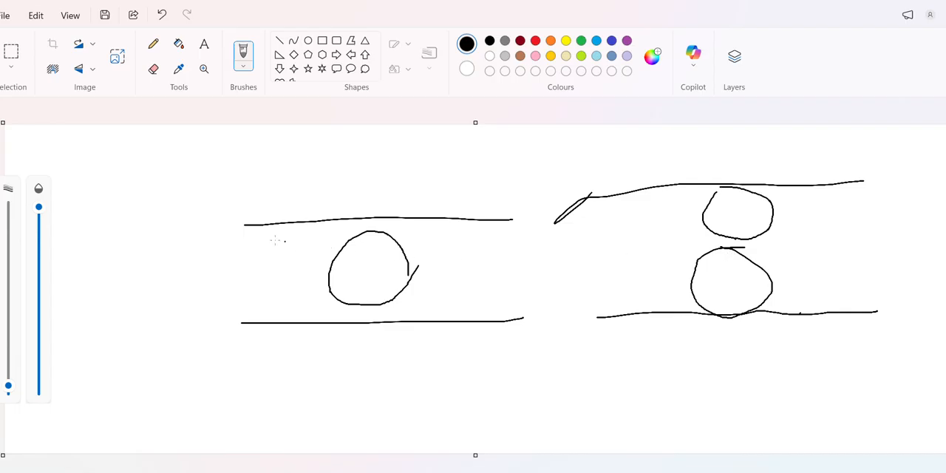
# - Draw one half-wave arc across the narrow waveguide's opening and two stacked arcs split by a dashed centre line across the wider one's
pyautogui.moveTo(242, 229)
pyautogui.mouseDown()
pyautogui.moveTo(272, 263)
pyautogui.moveTo(234, 321)
pyautogui.mouseUp()
pyautogui.moveTo(593, 198)
pyautogui.mouseDown()
pyautogui.moveTo(628, 219)
pyautogui.moveTo(596, 252)
pyautogui.mouseUp()
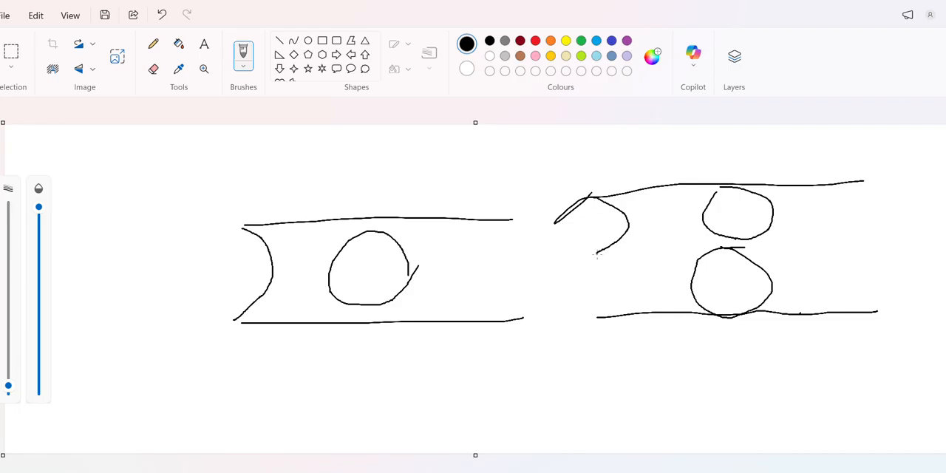
pyautogui.moveTo(589, 253); pyautogui.dragTo(657, 248)
pyautogui.moveTo(593, 255)
pyautogui.mouseDown()
pyautogui.moveTo(626, 268)
pyautogui.moveTo(633, 296)
pyautogui.moveTo(597, 319)
pyautogui.mouseUp()
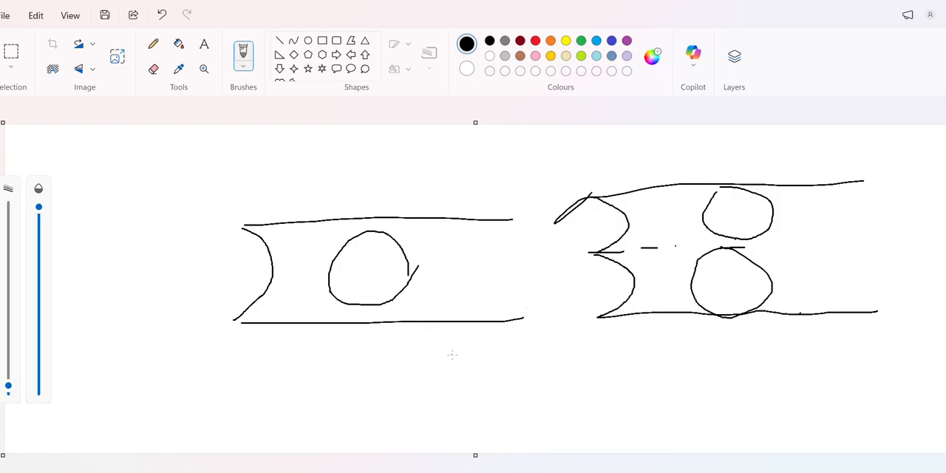
# - Switch to the Waveguide Sizes web page and highlight the WR2300 next-mode cutoff frequency in the rectangular waveguide table
pyautogui.moveTo(486, 472)
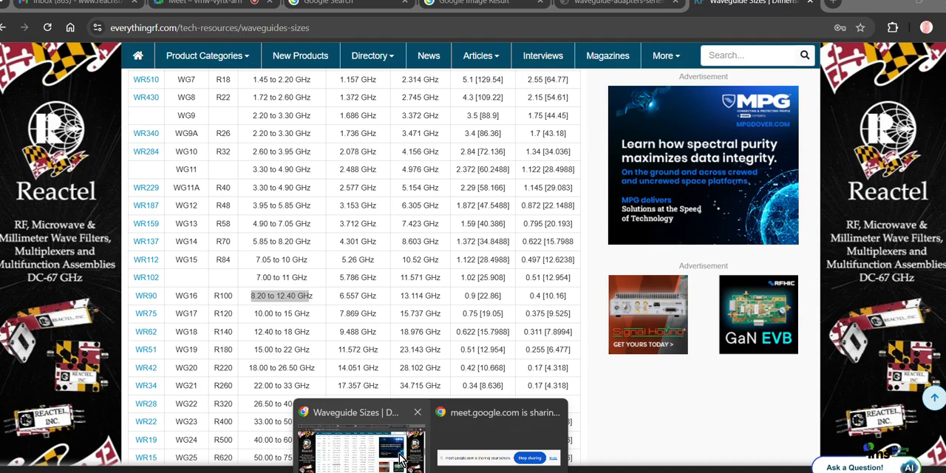
pyautogui.click(391, 423)
pyautogui.scroll(4, 375, 346)
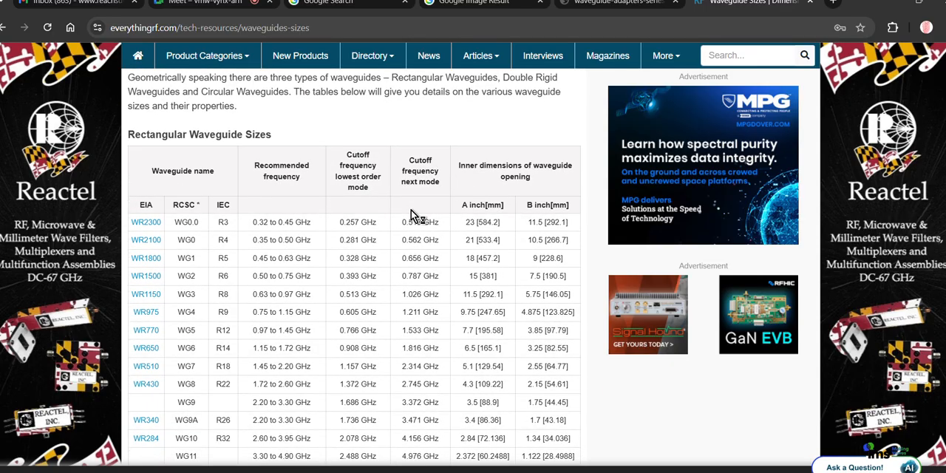
pyautogui.moveTo(441, 222); pyautogui.dragTo(401, 222)
# - Switch back to HFSS, open the S Parameter plot and move its curve legend clear of the curves
pyautogui.click(487, 470)
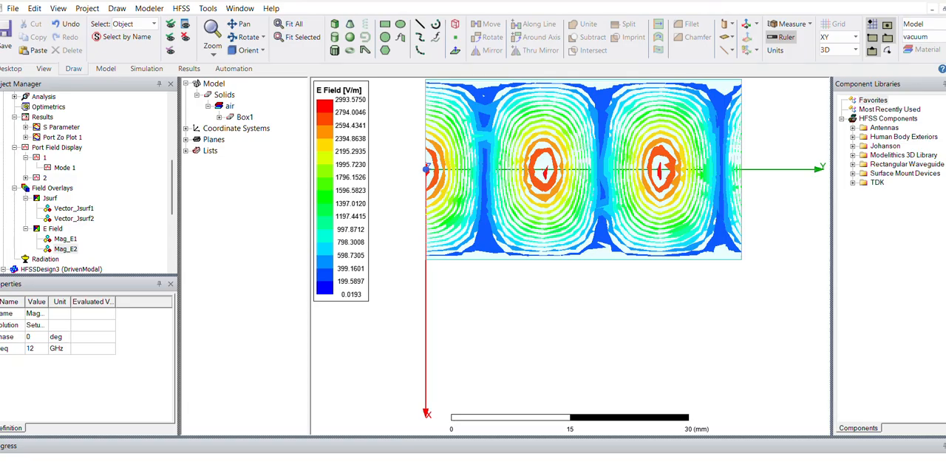
pyautogui.doubleClick(62, 128)
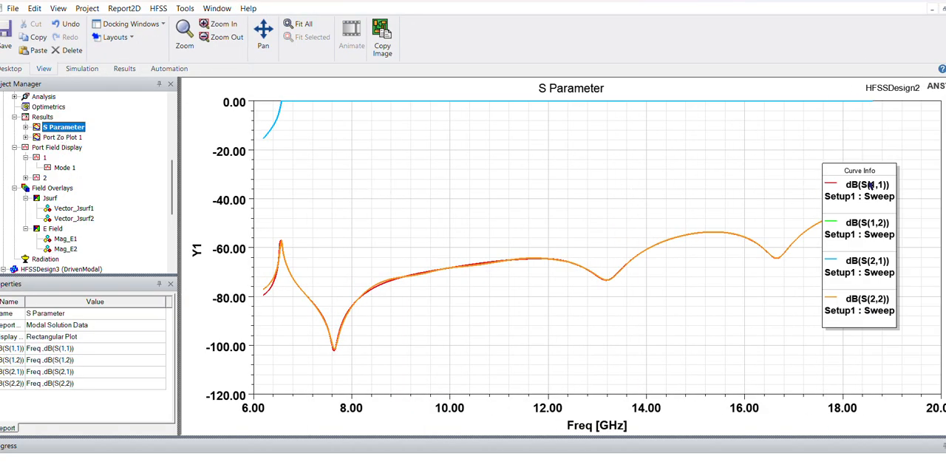
pyautogui.moveTo(859, 176); pyautogui.dragTo(922, 183)
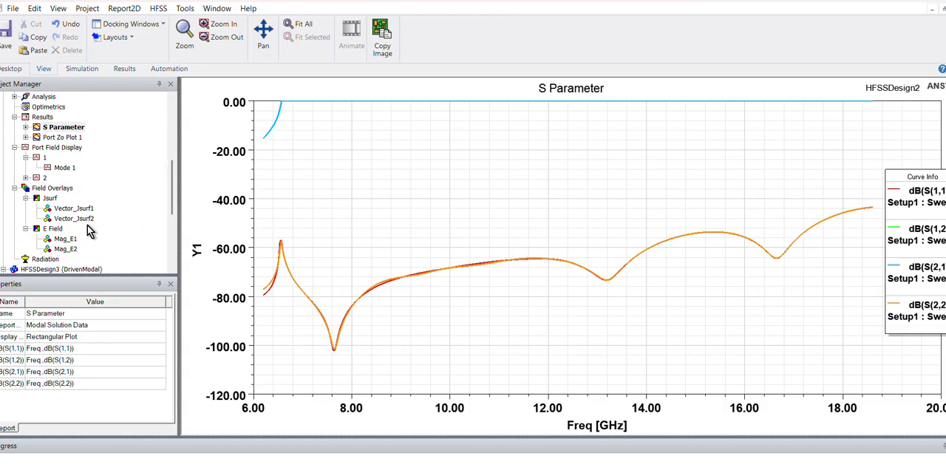
pyautogui.click(73, 221)
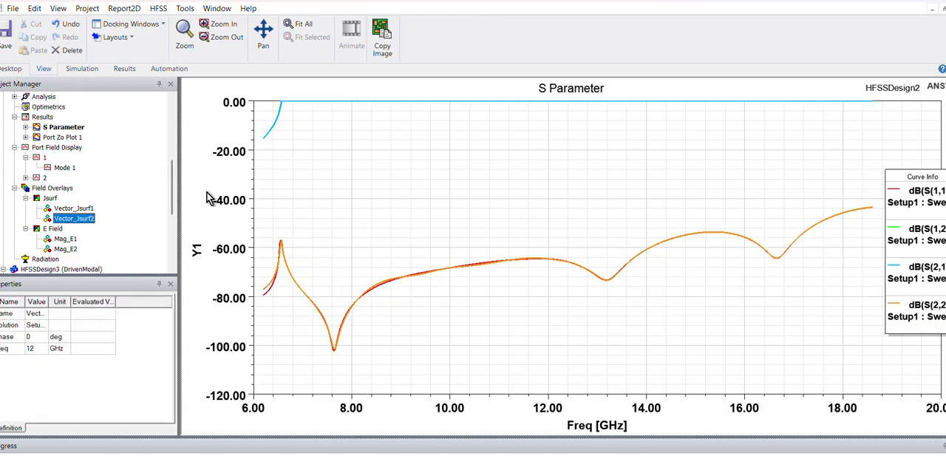
# - Switch to the earlier SIW sketch in Paint and add a short freehand mark above the small blue waveguide
pyautogui.click(430, 472)
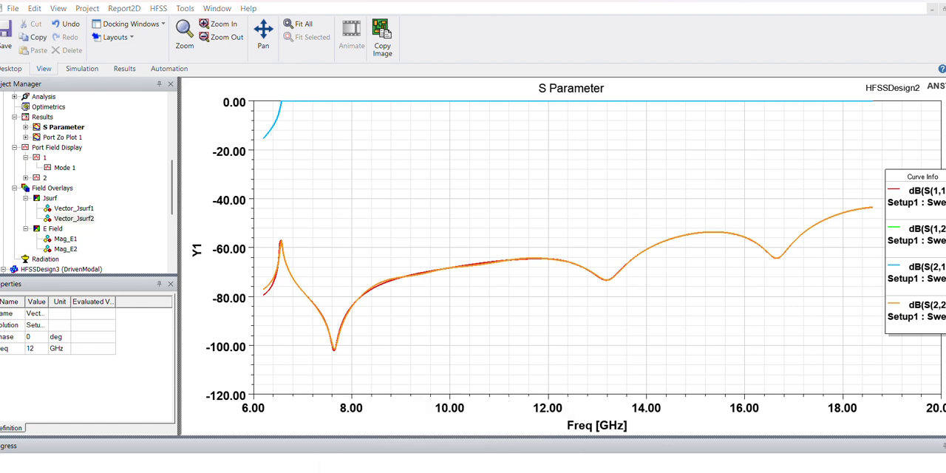
pyautogui.moveTo(542, 471)
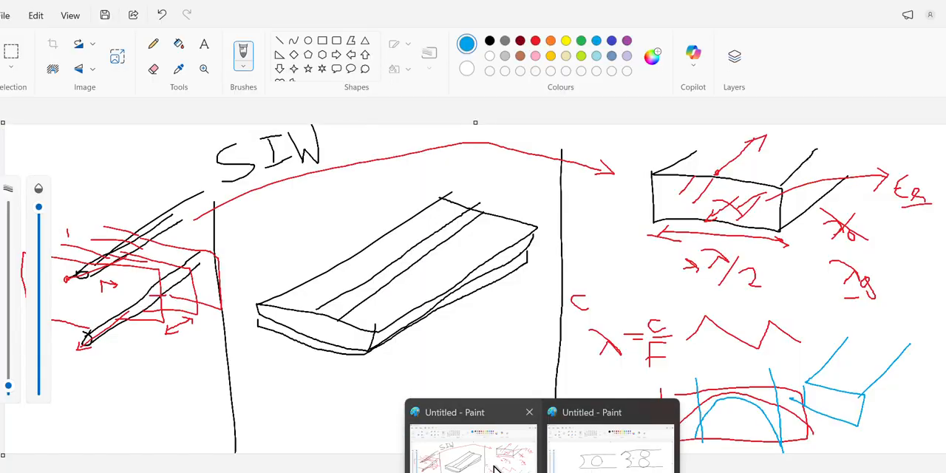
pyautogui.click(496, 470)
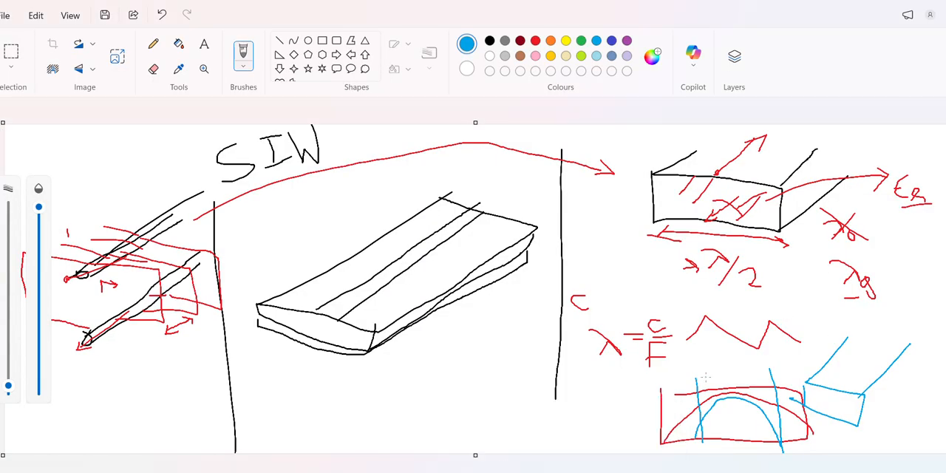
pyautogui.moveTo(825, 325)
pyautogui.mouseDown()
pyautogui.moveTo(830, 340)
pyautogui.moveTo(850, 329)
pyautogui.mouseUp()
# - Switch to the browser and search Google for "DIELECTRIC FILLED WAVEGUIDE" in a new tab
pyautogui.click(430, 471)
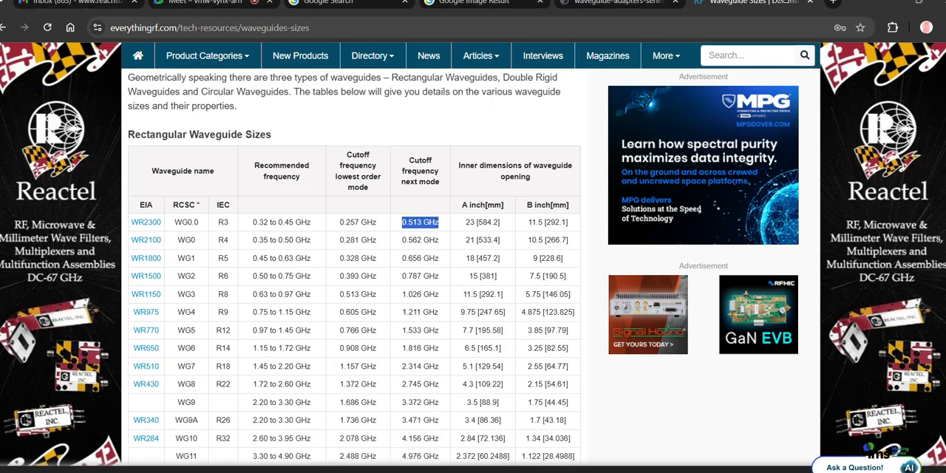
pyautogui.click(833, 3)
pyautogui.write('D')
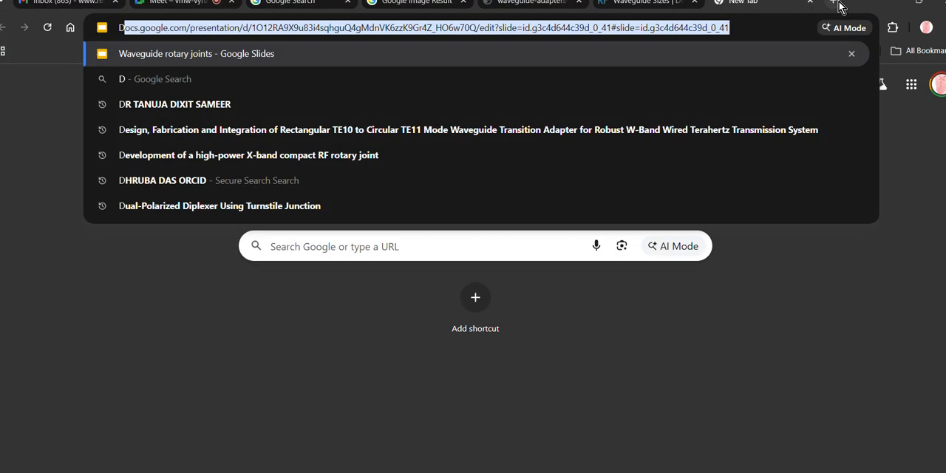
pyautogui.write('IELECTRIC F')
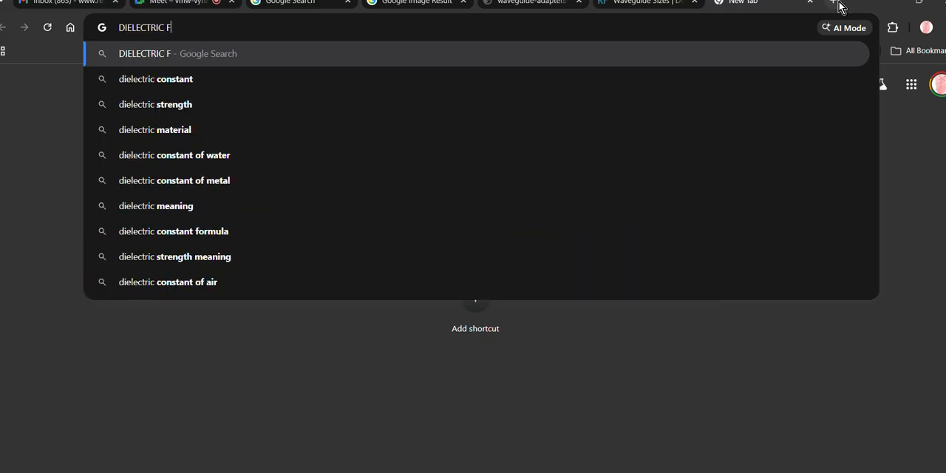
pyautogui.write('ILLED WAVEGUIDE')
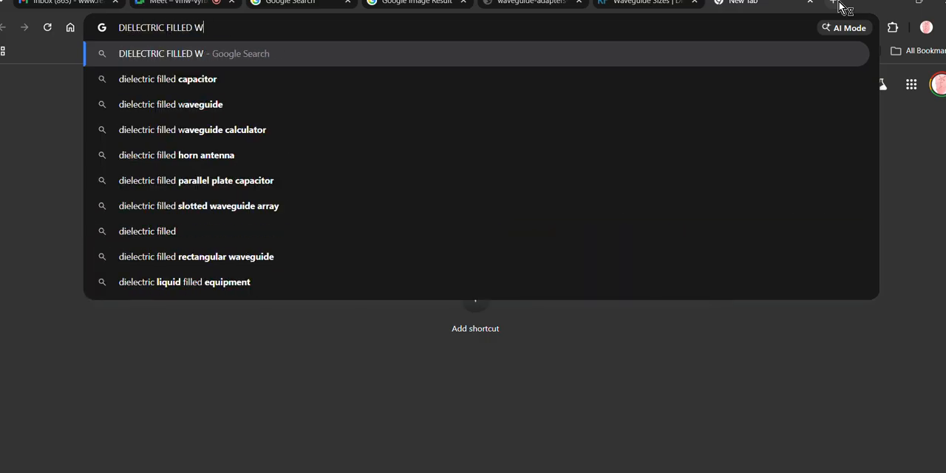
pyautogui.press('Return')
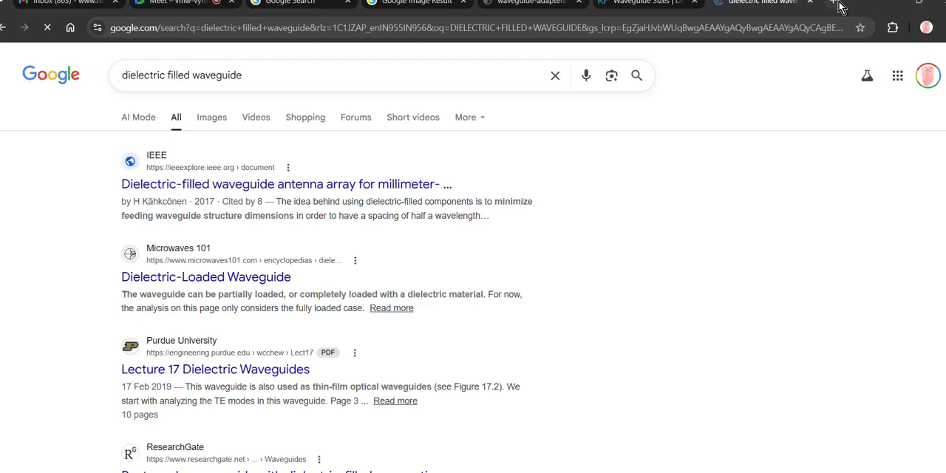
# - Enlarge the ResearchGate image of a conventional dielectric-filled waveguide and SIW from the image results, and return to the Paint sketch
pyautogui.click(217, 120)
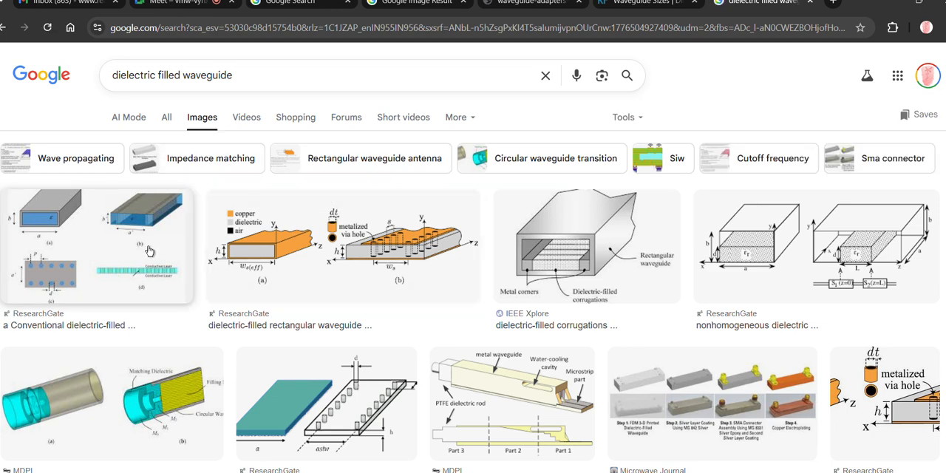
pyautogui.click(76, 236)
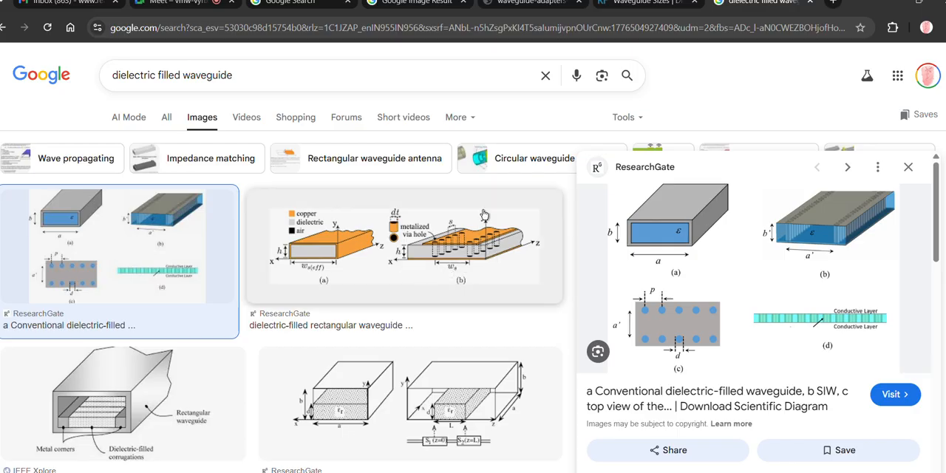
pyautogui.click(902, 2)
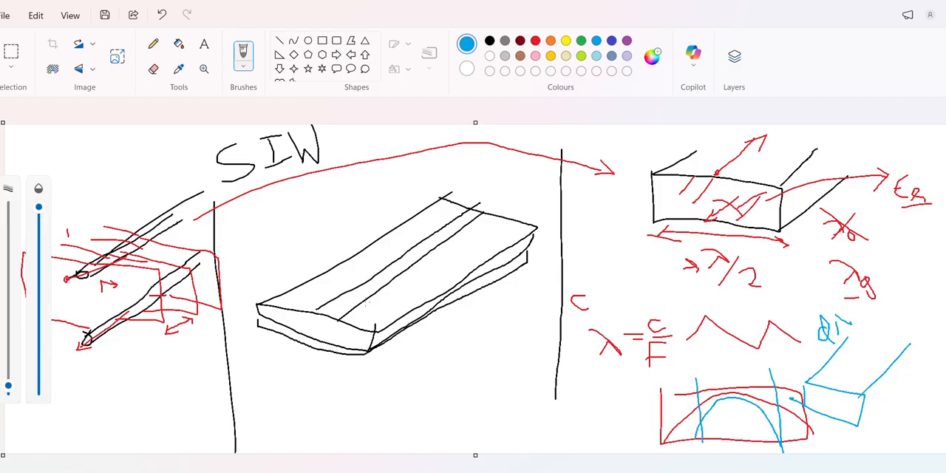
# - Add a short blue dash on the strip of the middle board sketch and a red circle between the conductors of the left sketch
pyautogui.moveTo(365, 301); pyautogui.dragTo(350, 301)
pyautogui.click(489, 41)
pyautogui.click(535, 41)
pyautogui.moveTo(127, 265)
pyautogui.mouseDown()
pyautogui.moveTo(146, 282)
pyautogui.moveTo(132, 257)
pyautogui.mouseUp()
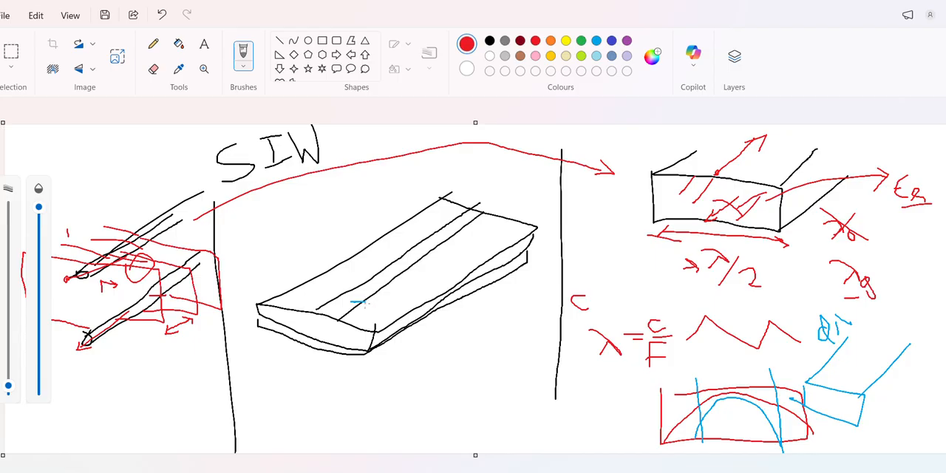
# - Draw short red lines across the middle board's top face on both sides of the strip and long red lines along both edges
pyautogui.moveTo(362, 302)
pyautogui.mouseDown()
pyautogui.moveTo(397, 309)
pyautogui.moveTo(397, 334)
pyautogui.mouseUp()
pyautogui.moveTo(381, 284)
pyautogui.mouseDown()
pyautogui.moveTo(416, 294)
pyautogui.moveTo(405, 289)
pyautogui.moveTo(425, 282)
pyautogui.moveTo(414, 271)
pyautogui.moveTo(434, 278)
pyautogui.mouseUp()
pyautogui.moveTo(342, 296)
pyautogui.mouseDown()
pyautogui.moveTo(292, 292)
pyautogui.moveTo(319, 298)
pyautogui.mouseUp()
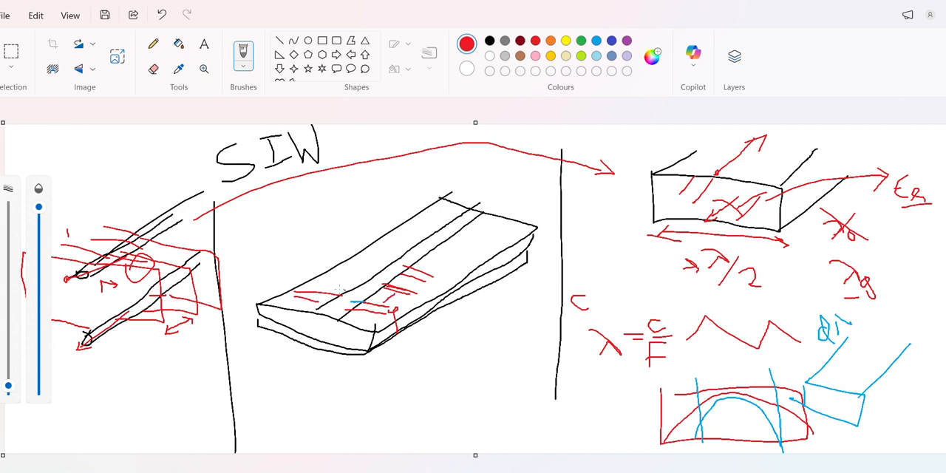
pyautogui.moveTo(325, 280); pyautogui.dragTo(380, 273)
pyautogui.moveTo(292, 296); pyautogui.dragTo(456, 201)
pyautogui.moveTo(391, 312); pyautogui.dragTo(528, 217)
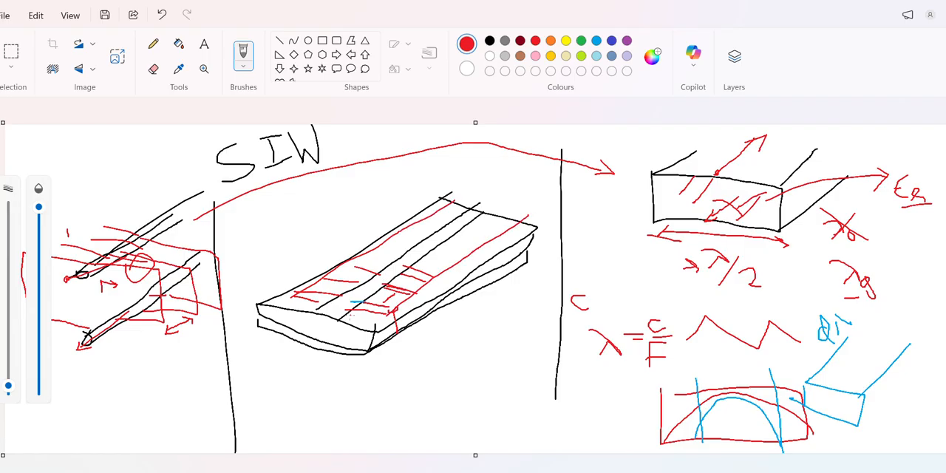
# - Draw red vias through the middle board, mostly along its near long edge, and add a double-headed arrow with a short label beside that row
pyautogui.moveTo(350, 314)
pyautogui.mouseDown()
pyautogui.moveTo(386, 322)
pyautogui.moveTo(406, 308)
pyautogui.moveTo(404, 332)
pyautogui.mouseUp()
pyautogui.moveTo(424, 286); pyautogui.dragTo(422, 305)
pyautogui.moveTo(444, 272)
pyautogui.mouseDown()
pyautogui.moveTo(450, 265)
pyautogui.moveTo(457, 299)
pyautogui.mouseUp()
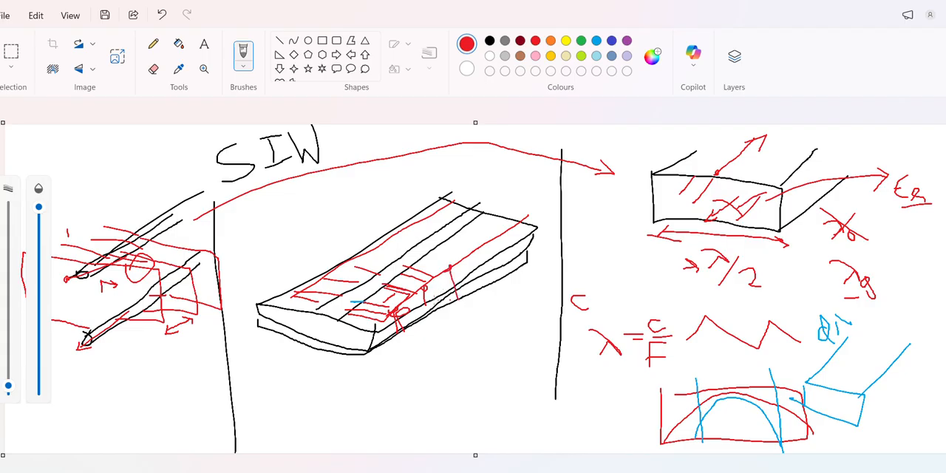
pyautogui.moveTo(304, 285); pyautogui.dragTo(313, 317)
pyautogui.moveTo(411, 302)
pyautogui.mouseDown()
pyautogui.moveTo(416, 295)
pyautogui.moveTo(416, 314)
pyautogui.mouseUp()
pyautogui.moveTo(456, 263)
pyautogui.mouseDown()
pyautogui.moveTo(467, 267)
pyautogui.moveTo(473, 300)
pyautogui.mouseUp()
pyautogui.moveTo(486, 256); pyautogui.dragTo(494, 275)
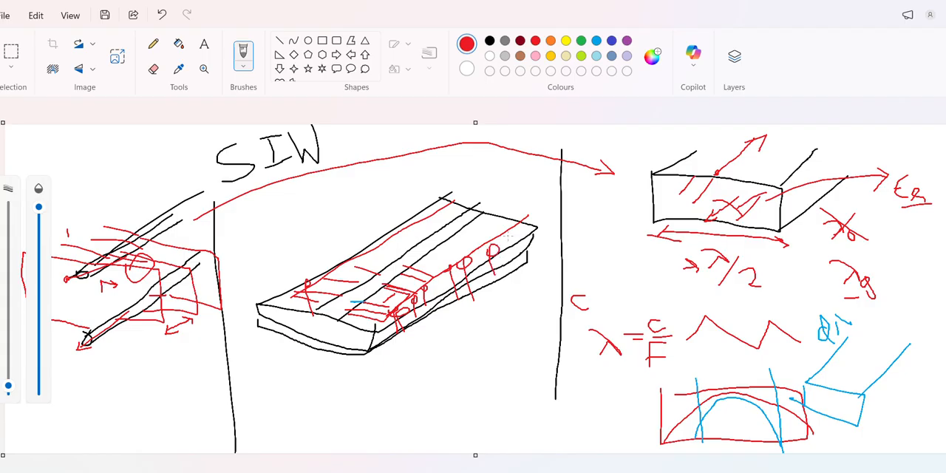
pyautogui.moveTo(507, 236)
pyautogui.mouseDown()
pyautogui.moveTo(520, 230)
pyautogui.moveTo(517, 265)
pyautogui.mouseUp()
pyautogui.moveTo(407, 337)
pyautogui.mouseDown()
pyautogui.moveTo(397, 356)
pyautogui.moveTo(508, 288)
pyautogui.moveTo(501, 307)
pyautogui.mouseUp()
pyautogui.moveTo(436, 369)
pyautogui.mouseDown()
pyautogui.moveTo(441, 375)
pyautogui.moveTo(444, 363)
pyautogui.moveTo(450, 374)
pyautogui.mouseUp()
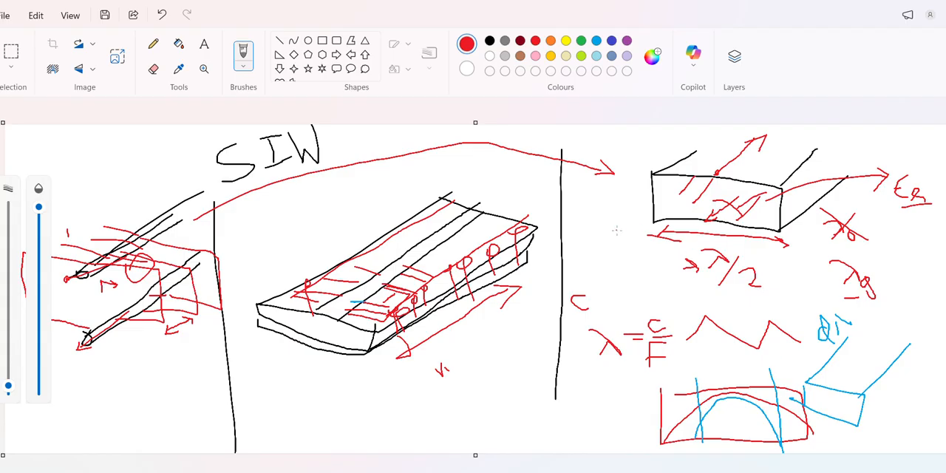
# - Sketch a small, flat open waveguide in red above the λ = C/F formula
pyautogui.moveTo(617, 230)
pyautogui.mouseDown()
pyautogui.moveTo(584, 273)
pyautogui.moveTo(646, 274)
pyautogui.moveTo(577, 284)
pyautogui.moveTo(581, 268)
pyautogui.mouseUp()
pyautogui.moveTo(647, 274); pyautogui.dragTo(661, 251)
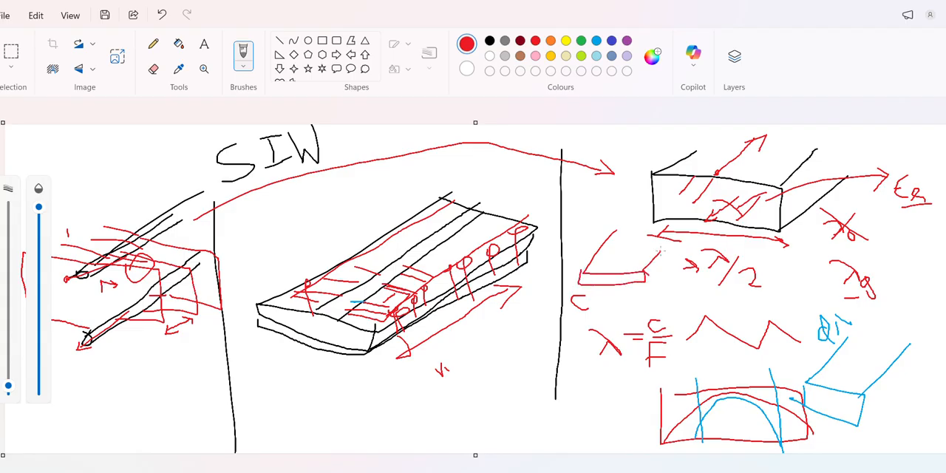
pyautogui.moveTo(645, 287); pyautogui.dragTo(668, 251)
# - Switch to HFSS, open the HFSSDesign3 model and select its waveguide box, Box1
pyautogui.click(887, 5)
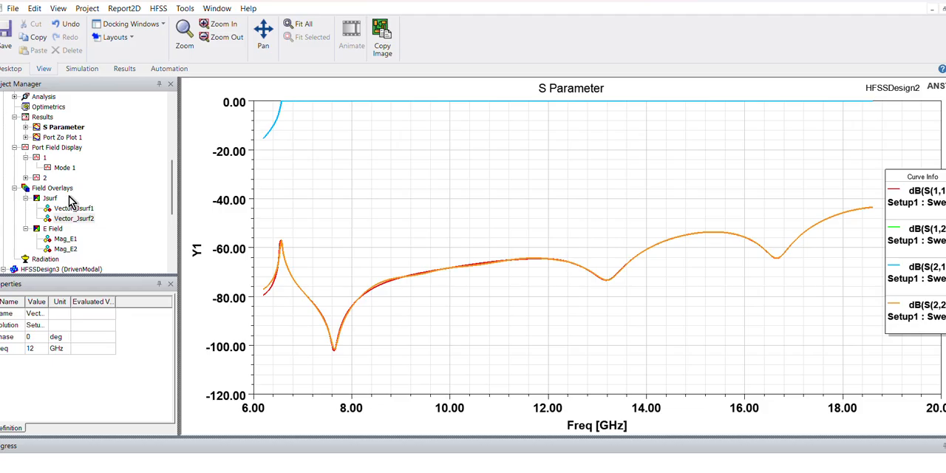
pyautogui.scroll(-5, 167, 206)
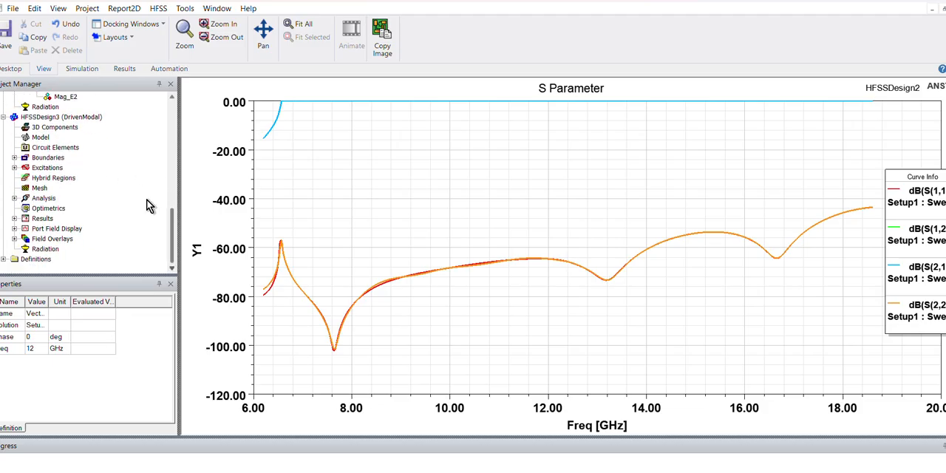
pyautogui.click(77, 118)
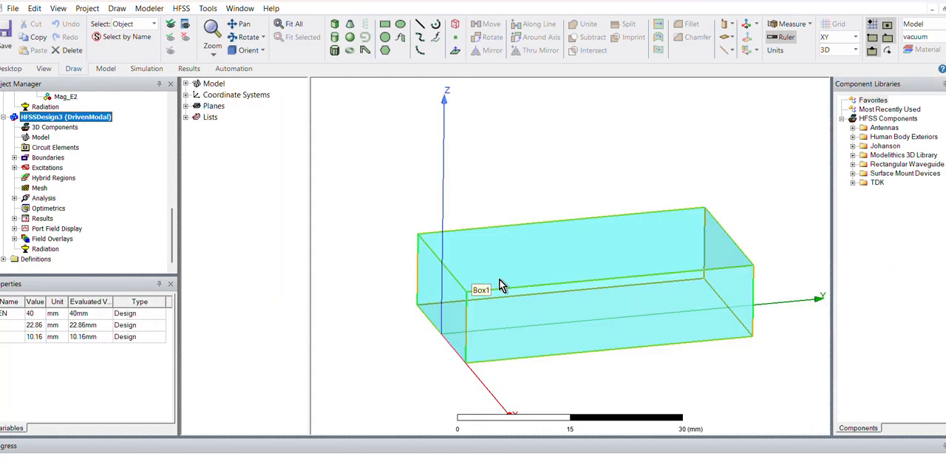
pyautogui.click(501, 283)
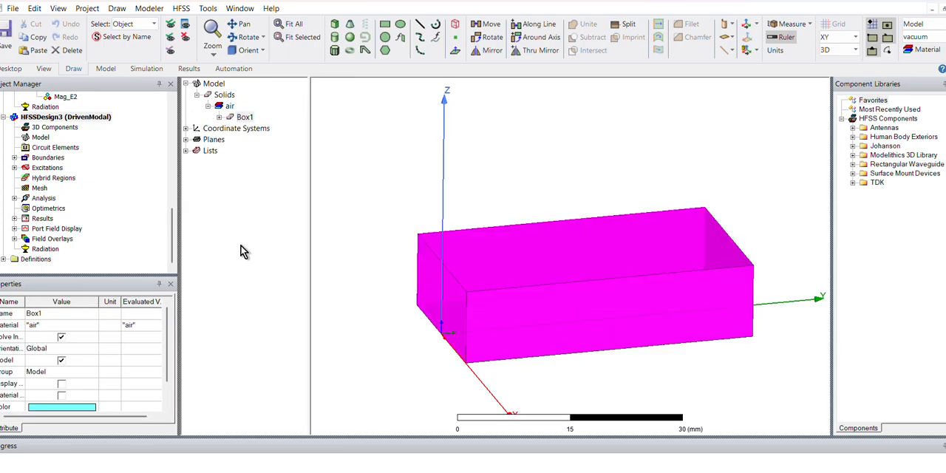
pyautogui.keyDown('alt'); pyautogui.moveTo(447, 254); pyautogui.dragTo(461, 290); pyautogui.keyUp('alt')
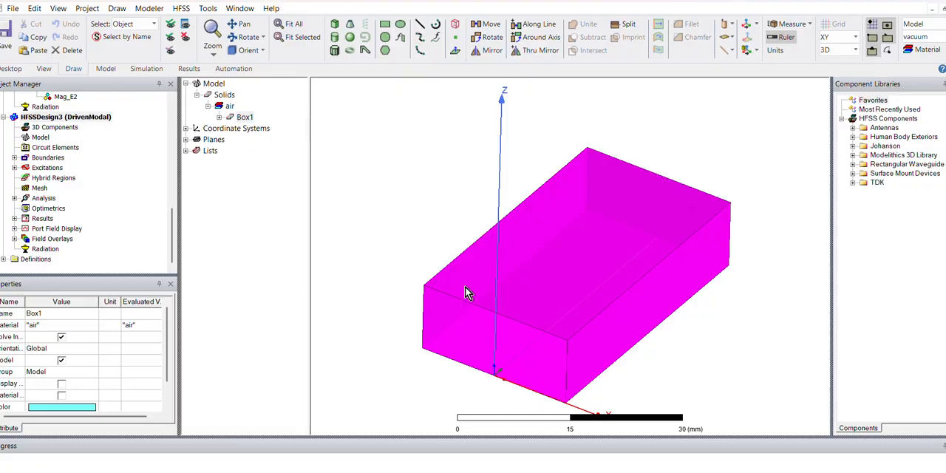
pyautogui.click(415, 210)
pyautogui.click(515, 268)
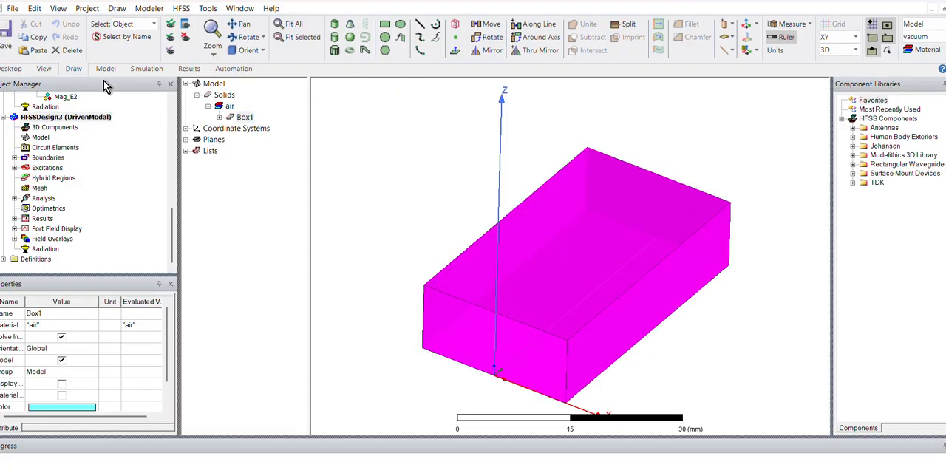
# - Open the properties dialog of Box1 and move it clear of the model
pyautogui.click(230, 107)
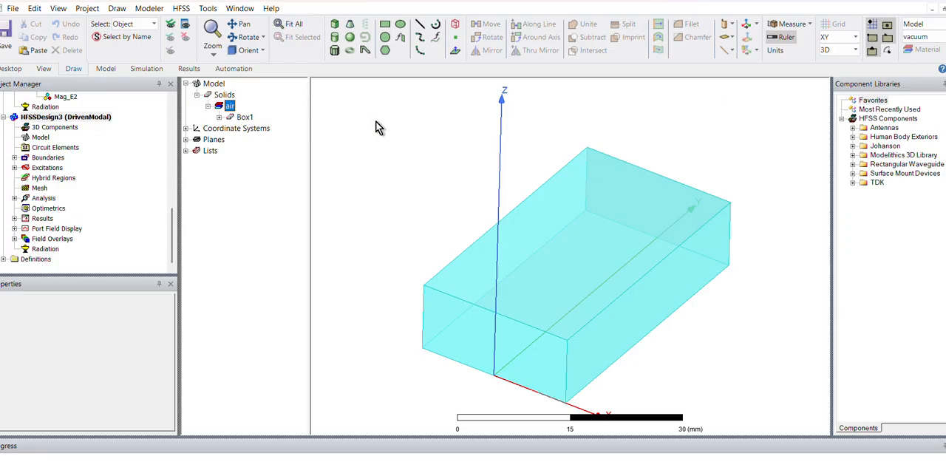
pyautogui.click(549, 238)
pyautogui.rightClick(548, 238)
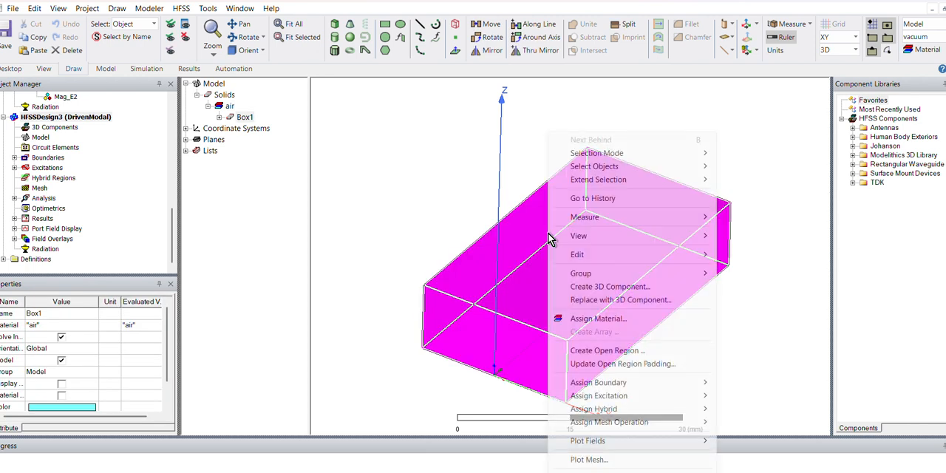
pyautogui.moveTo(642, 227)
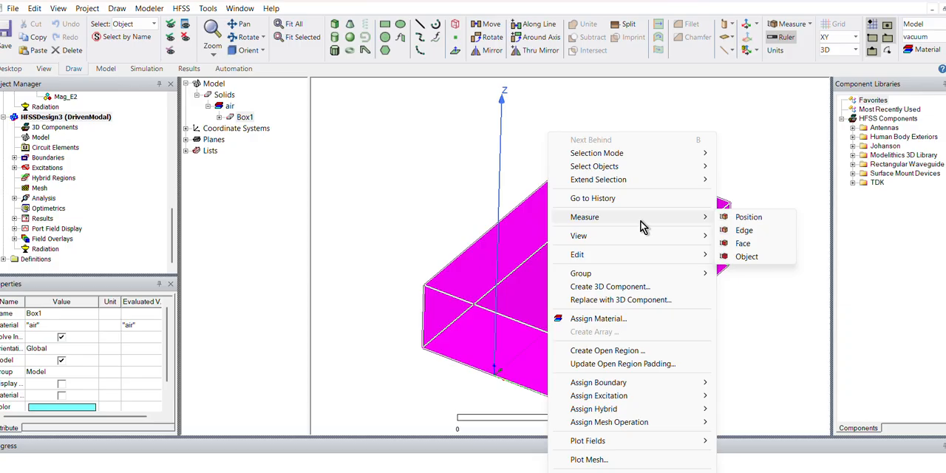
pyautogui.moveTo(637, 253)
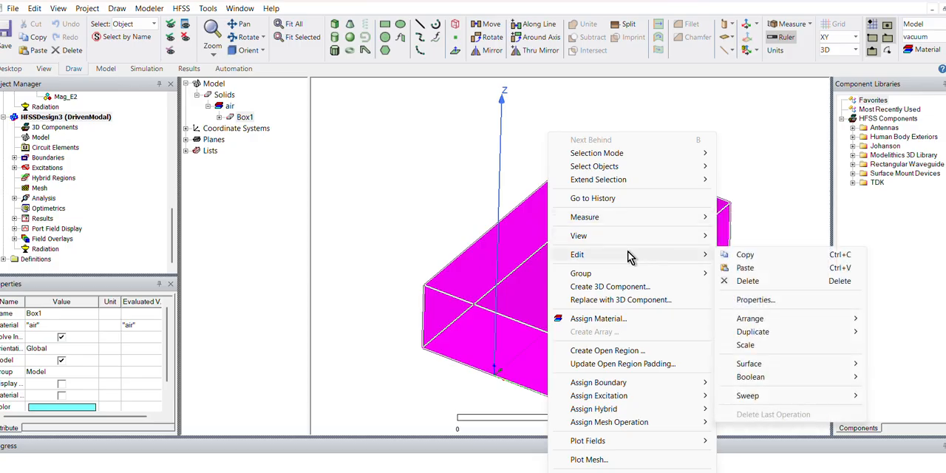
pyautogui.click(826, 304)
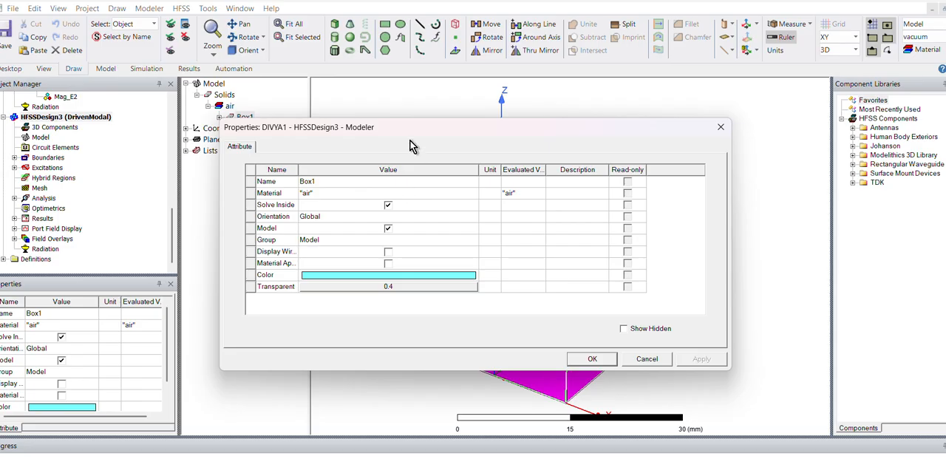
pyautogui.moveTo(405, 141); pyautogui.dragTo(313, 246)
# - Assign Teflon (tm) from the material library to Box1, apply the change and clear the selection
pyautogui.click(244, 299)
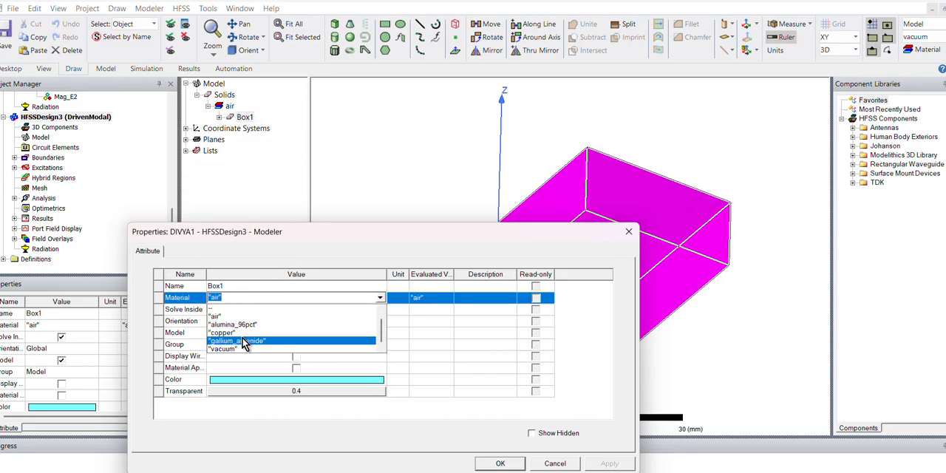
pyautogui.click(243, 334)
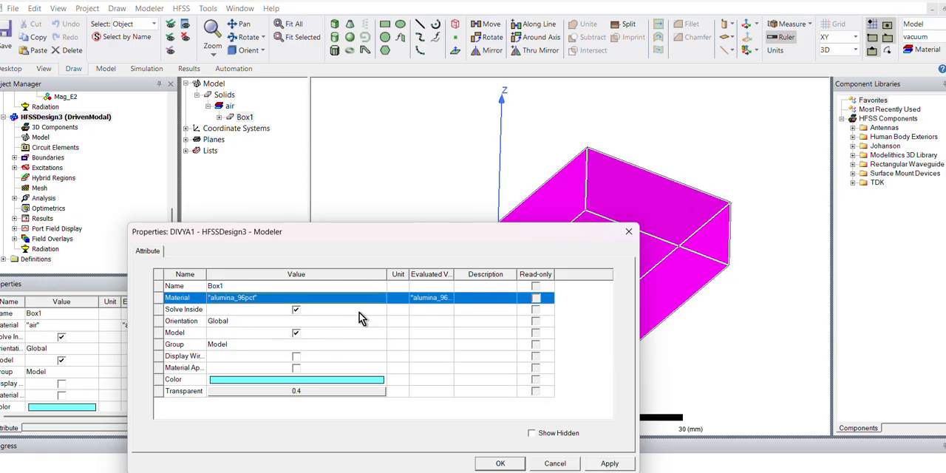
pyautogui.click(340, 300)
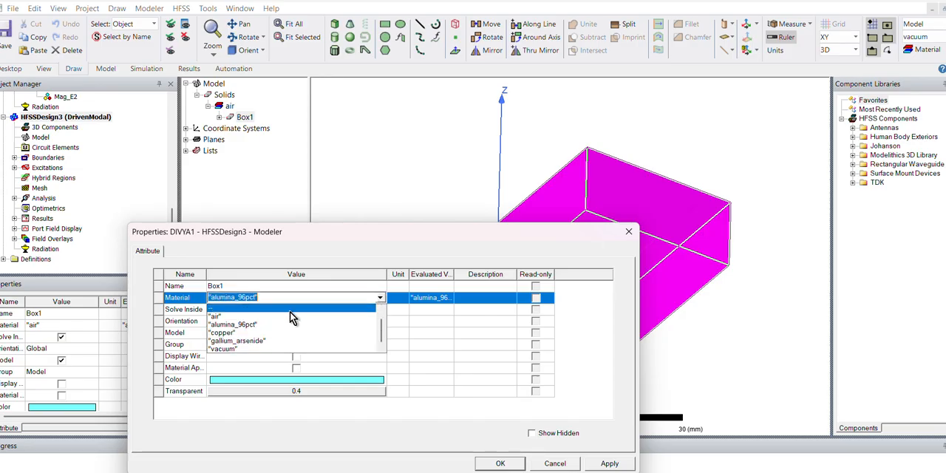
pyautogui.click(249, 308)
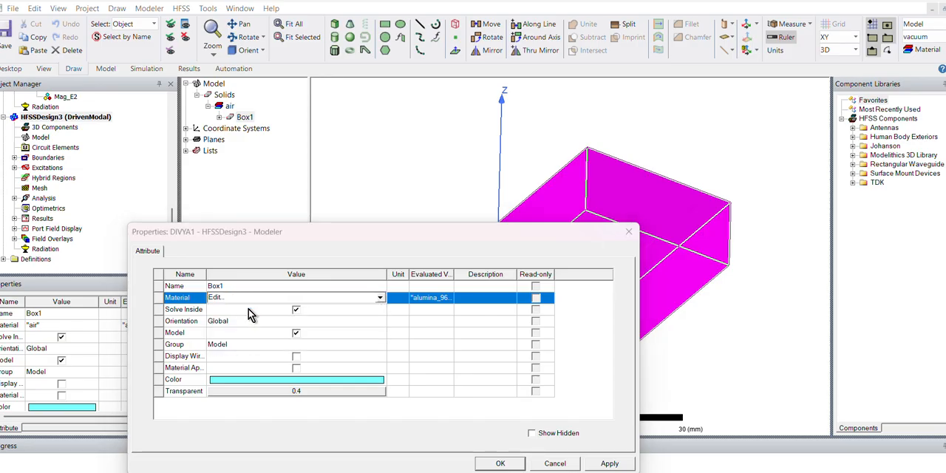
pyautogui.write('T')
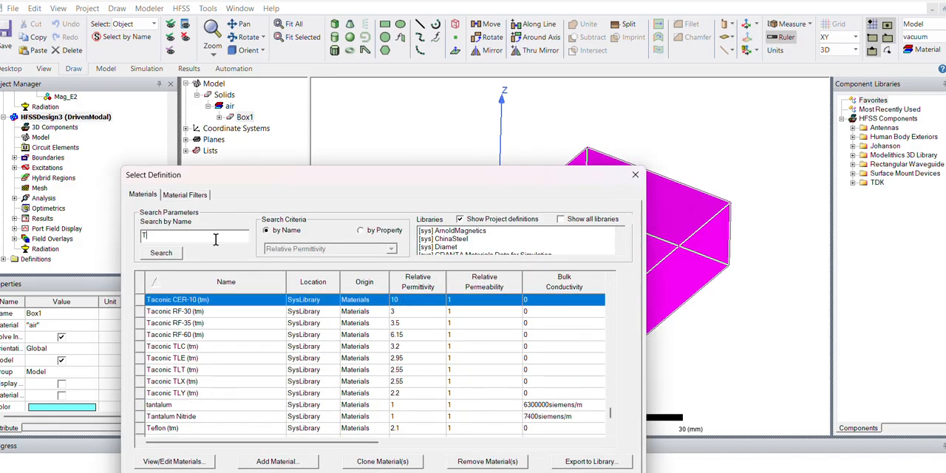
pyautogui.write('EFLON')
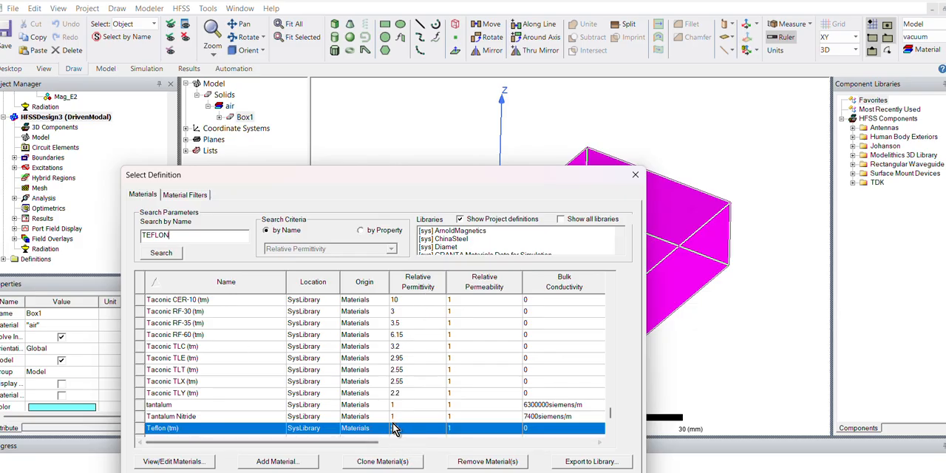
pyautogui.doubleClick(211, 429)
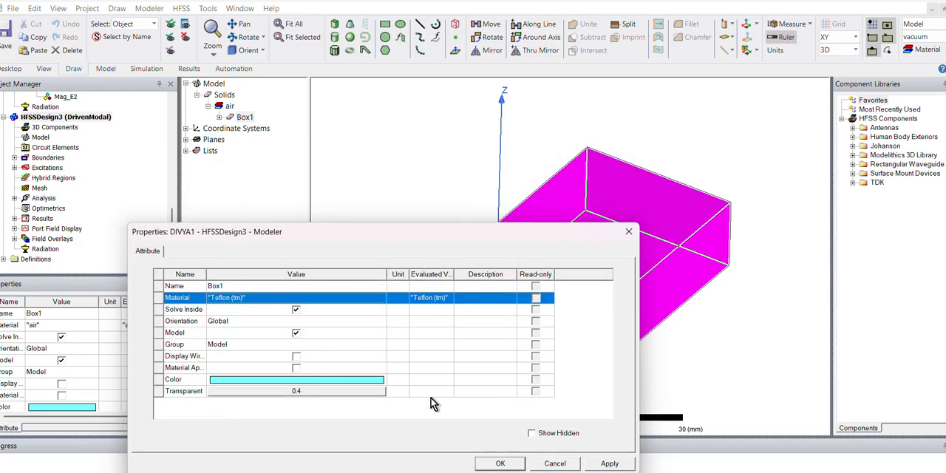
pyautogui.click(608, 463)
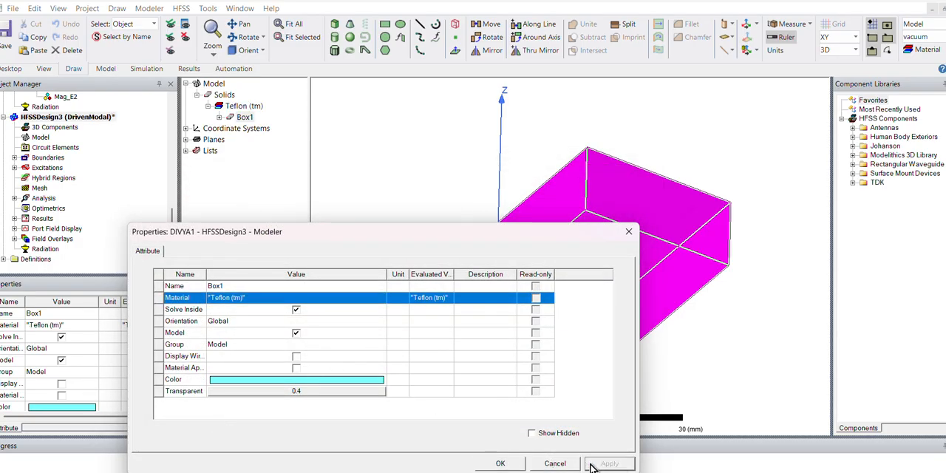
pyautogui.click(500, 464)
pyautogui.click(432, 229)
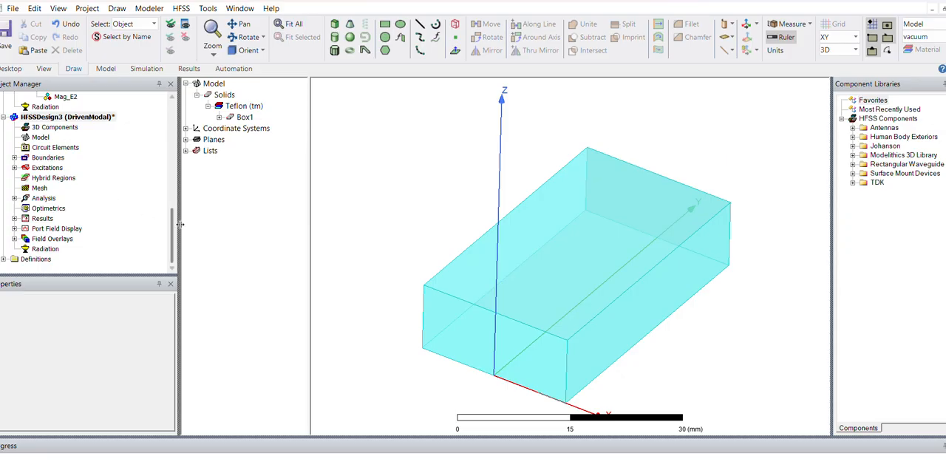
# - Set the start frequency of the interpolating sweep named Sweep under Setup1 in HFSSDesign3 to 3 GHz and accept the change
pyautogui.moveTo(130, 273); pyautogui.dragTo(131, 305)
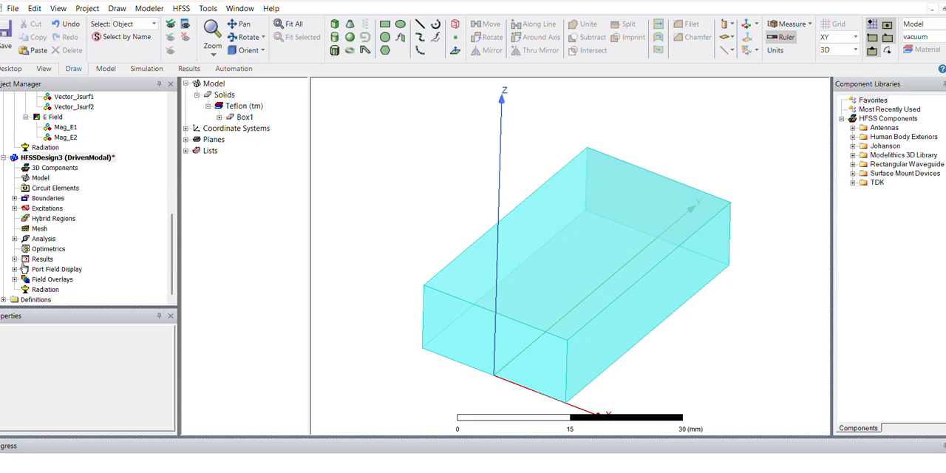
pyautogui.click(14, 238)
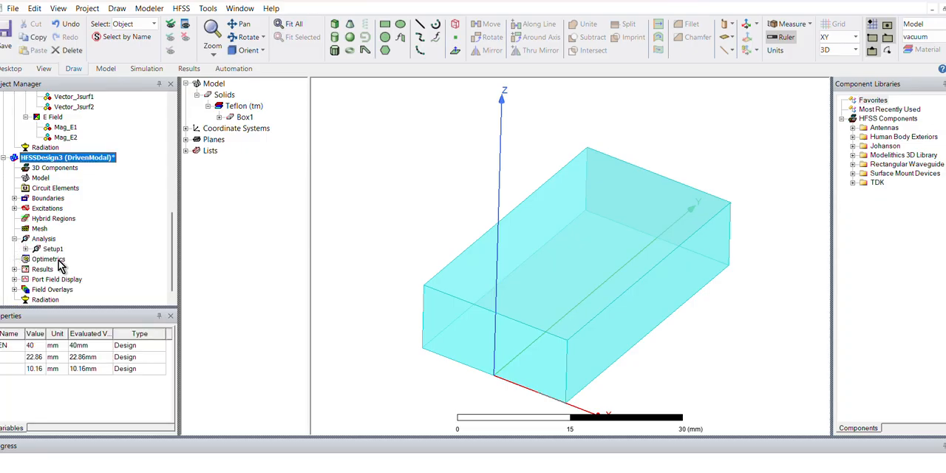
pyautogui.click(26, 249)
pyautogui.doubleClick(64, 259)
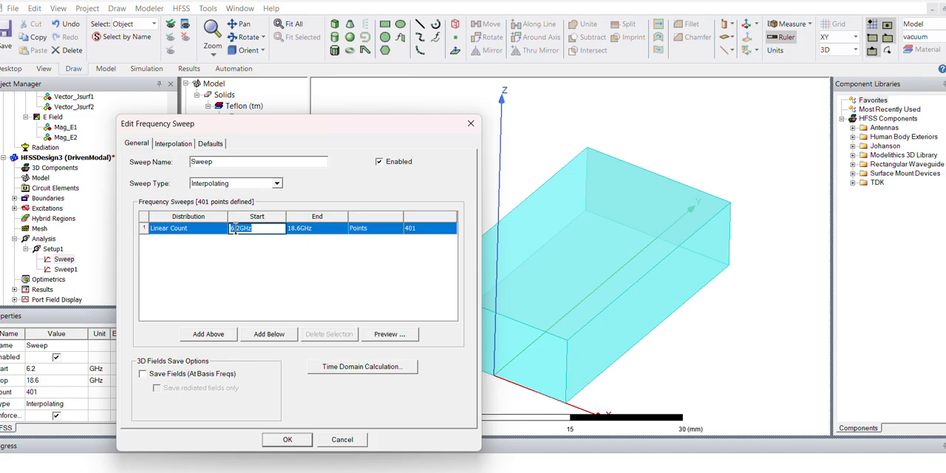
pyautogui.moveTo(240, 229); pyautogui.dragTo(183, 226)
pyautogui.press('BackSpace')
pyautogui.write('3')
pyautogui.click(301, 228)
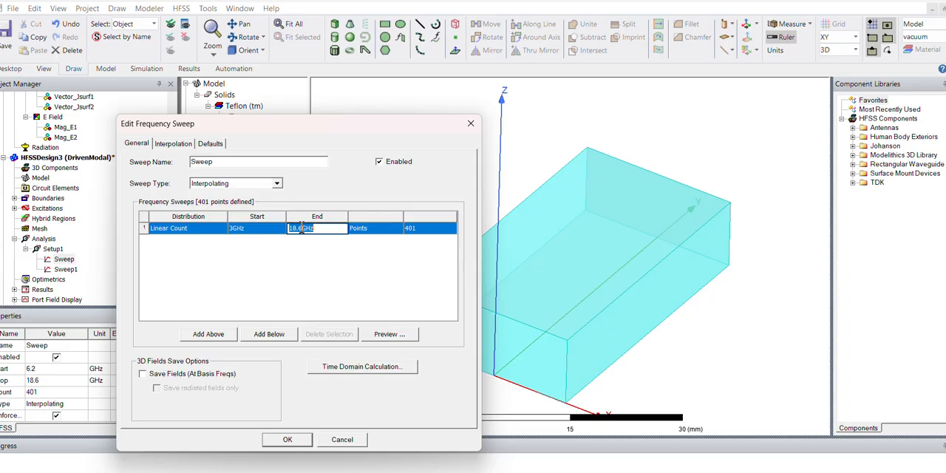
pyautogui.click(373, 272)
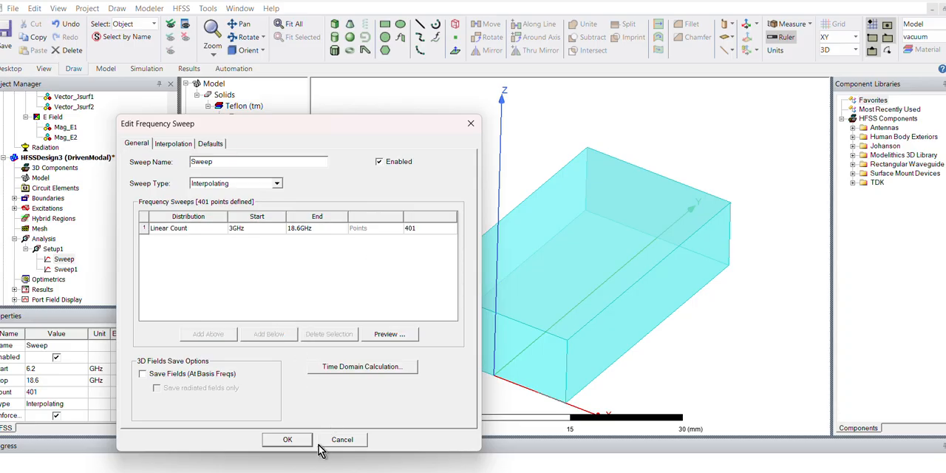
pyautogui.click(287, 439)
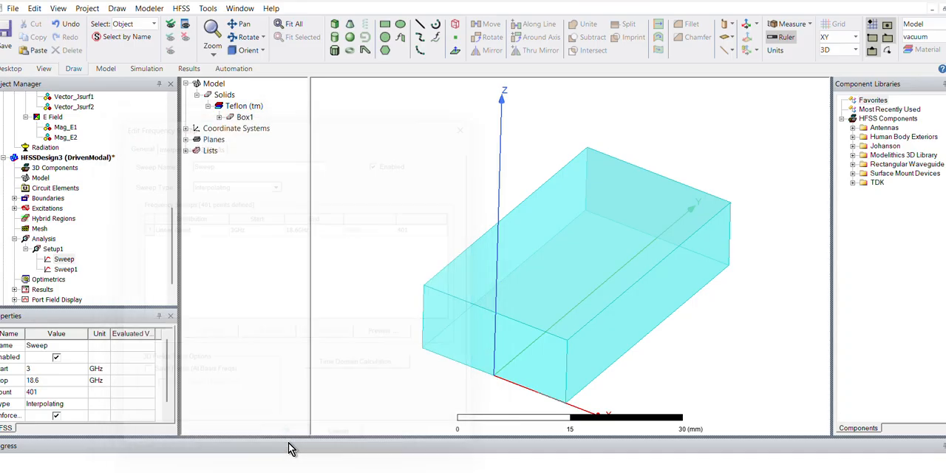
# - Run the analysis of the edited frequency sweep under Setup1
pyautogui.rightClick(62, 263)
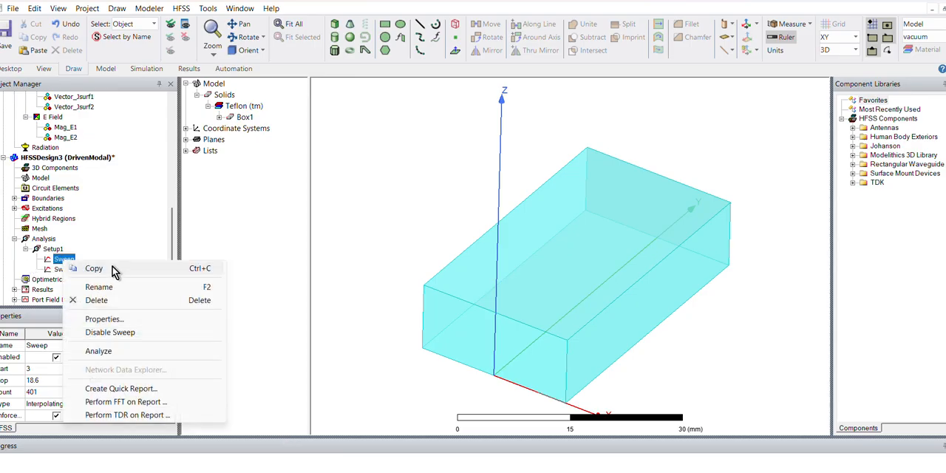
pyautogui.click(112, 351)
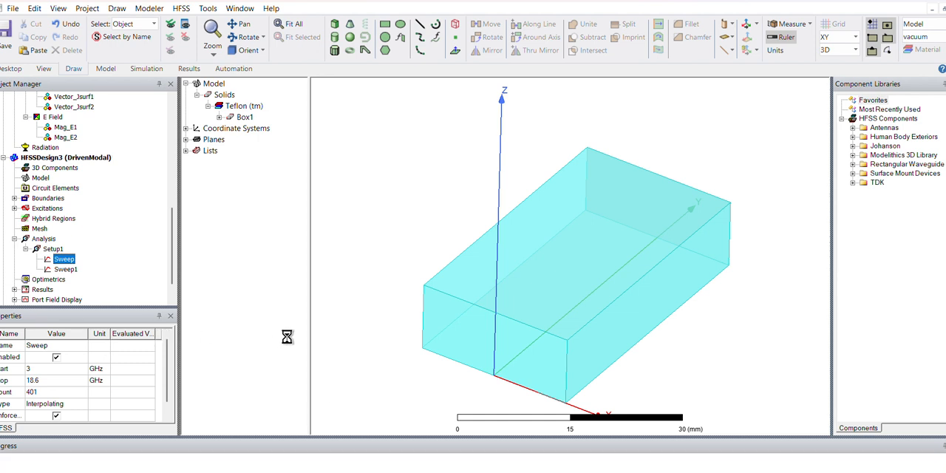
# - Switch to the Paint drawing with the SIW sketches to view it while the simulation runs
pyautogui.click(430, 472)
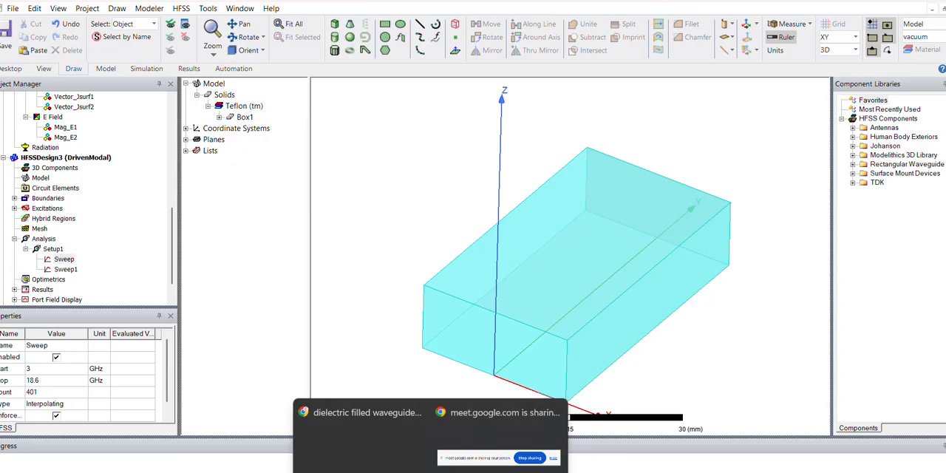
pyautogui.moveTo(542, 472)
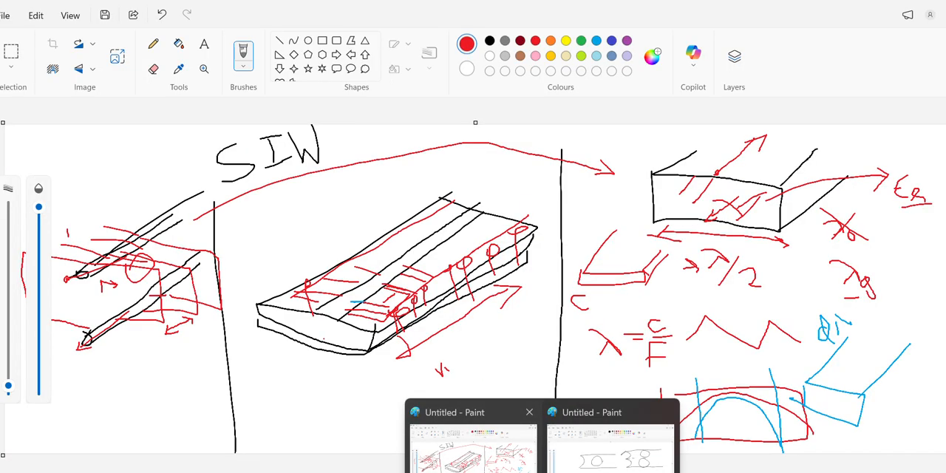
pyautogui.click(473, 462)
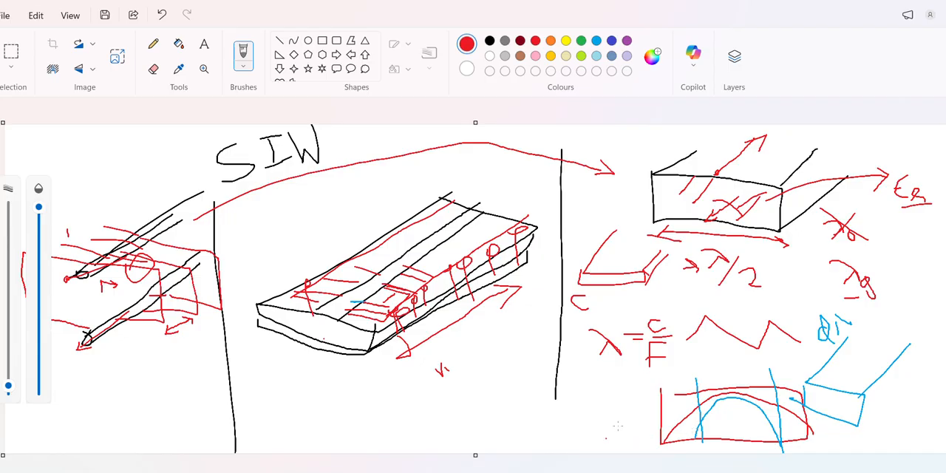
# - Return to HFSS and enlarge the simulation progress area to follow the run of HFSSDesign3
pyautogui.click(894, 3)
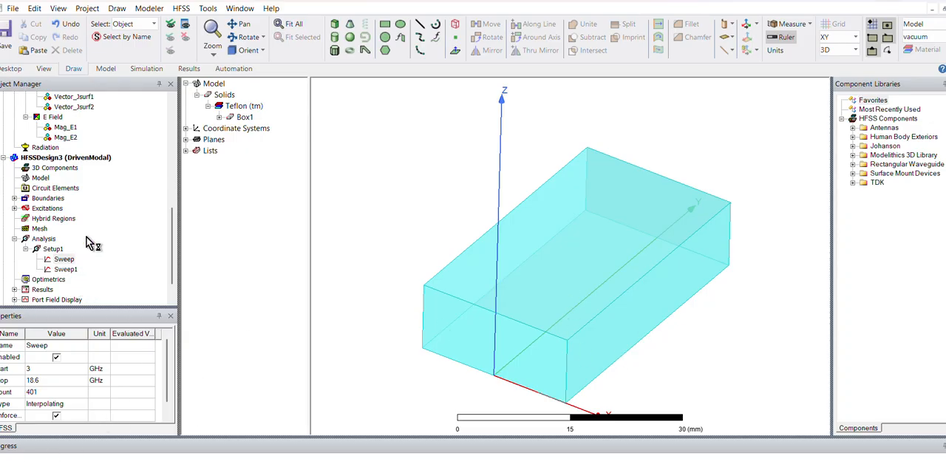
pyautogui.moveTo(172, 220); pyautogui.dragTo(171, 231)
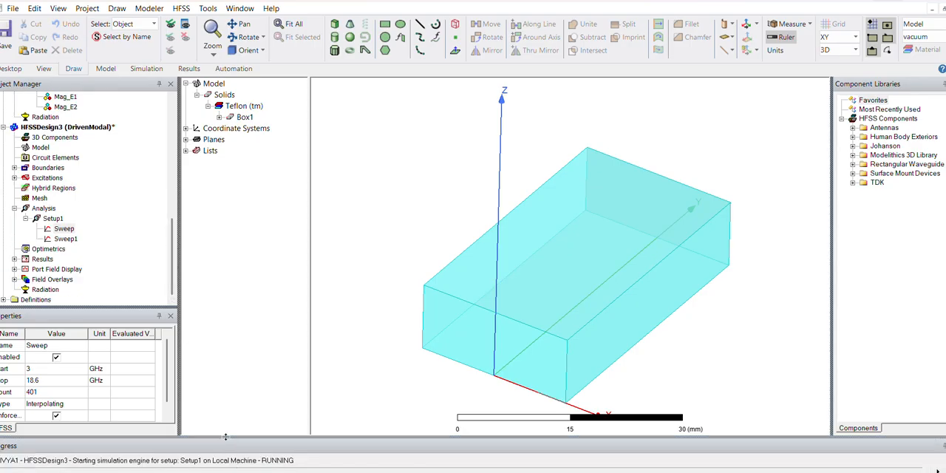
pyautogui.moveTo(226, 437); pyautogui.dragTo(229, 402)
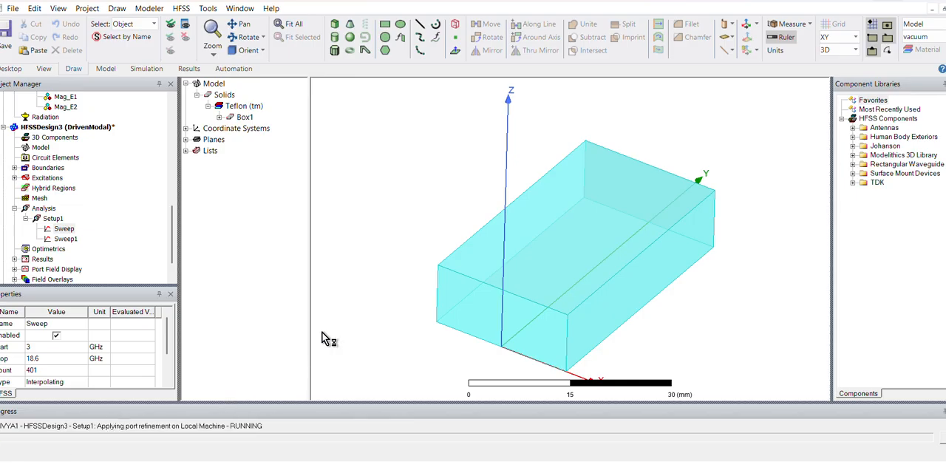
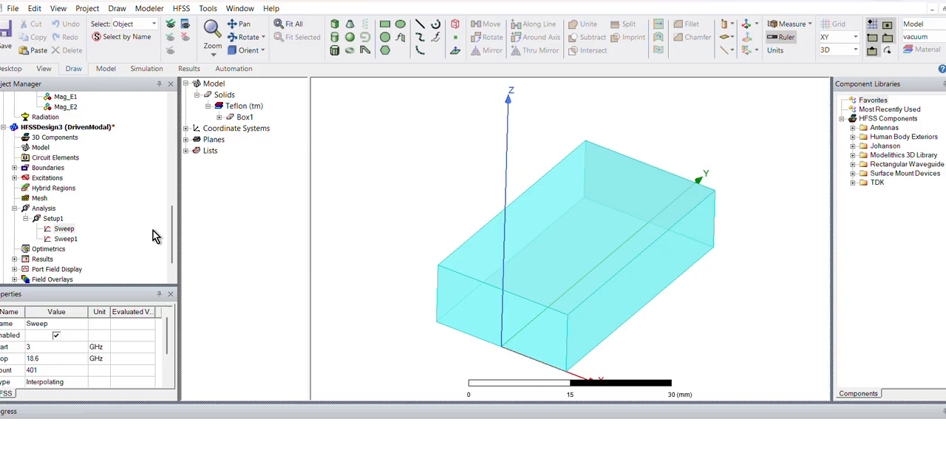
# - Open the existing S Parameter plot from the results of HFSSDesign3
pyautogui.scroll(-1, 170, 226)
pyautogui.scroll(-2, 170, 225)
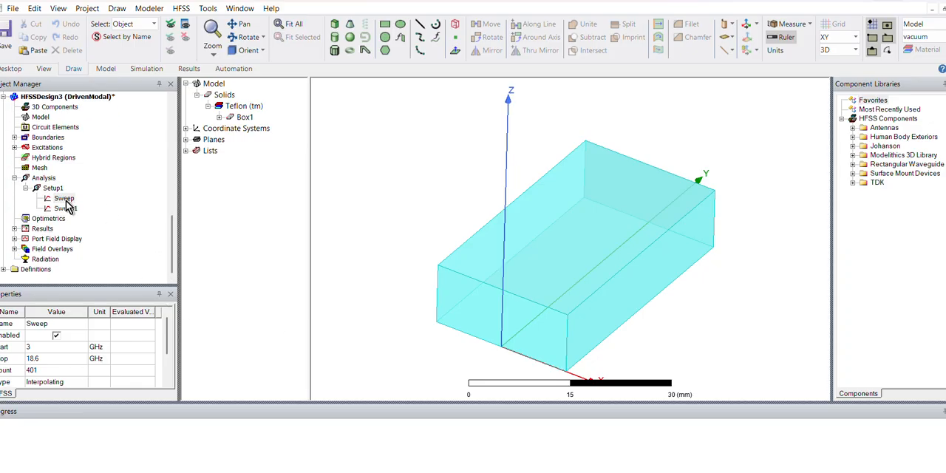
pyautogui.click(64, 199)
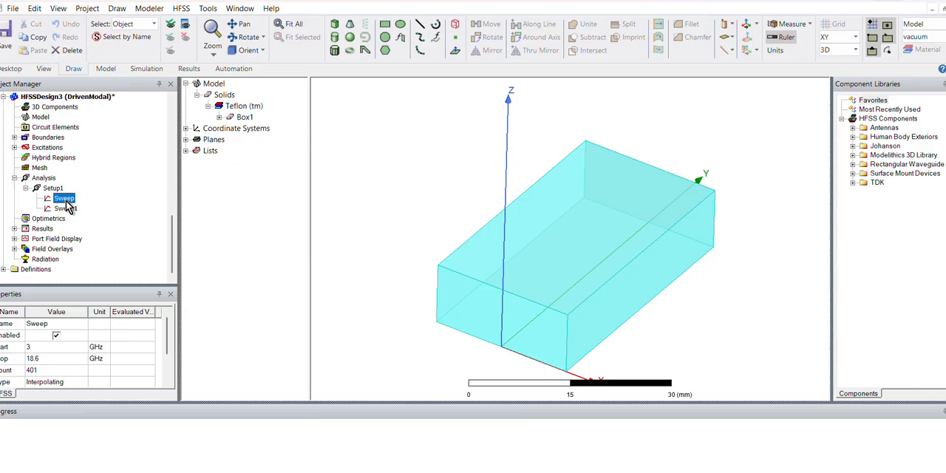
pyautogui.click(16, 229)
pyautogui.doubleClick(63, 238)
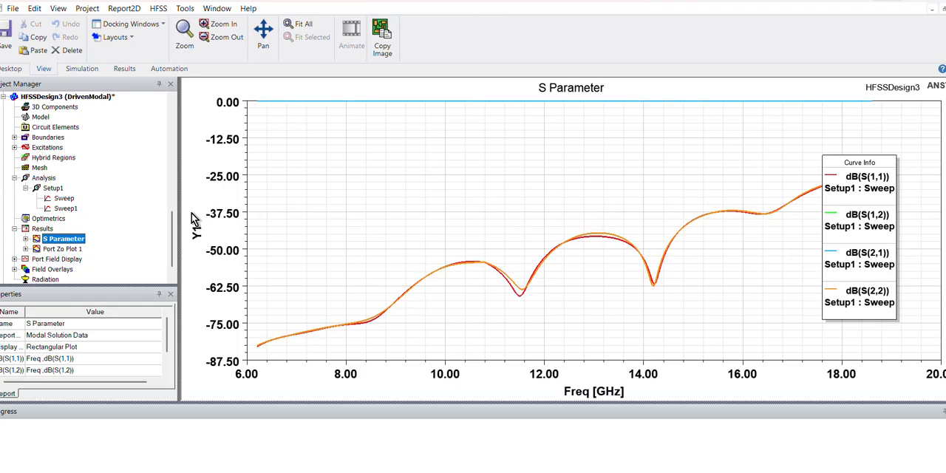
# - Create a quick S Parameter report from the interpolating sweep named Sweep under Setup1
pyautogui.rightClick(65, 199)
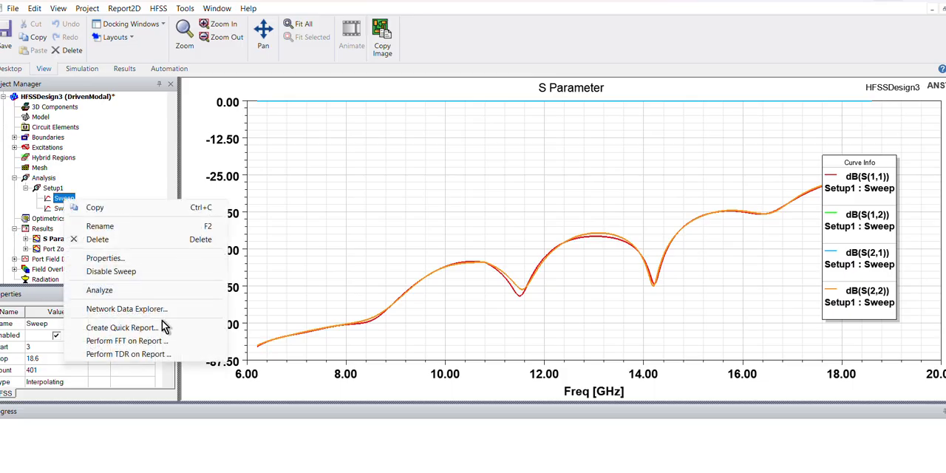
pyautogui.click(161, 327)
pyautogui.click(422, 256)
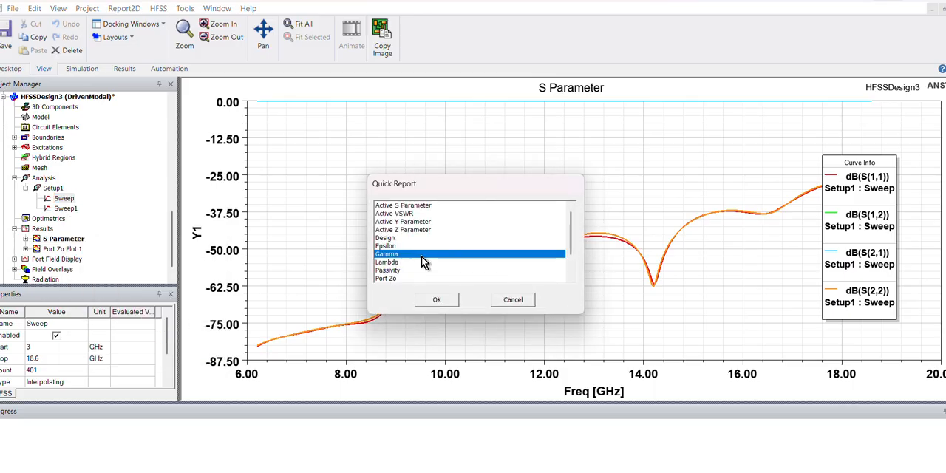
pyautogui.scroll(-1, 422, 256)
pyautogui.click(403, 279)
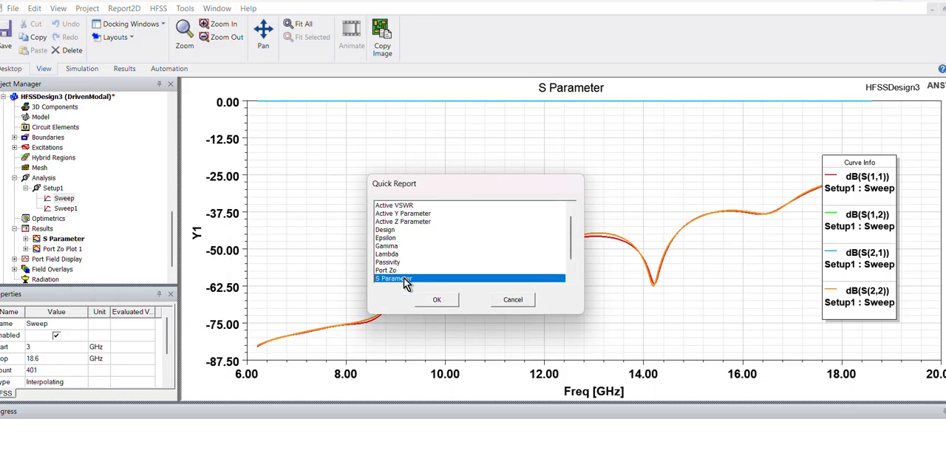
pyautogui.click(440, 305)
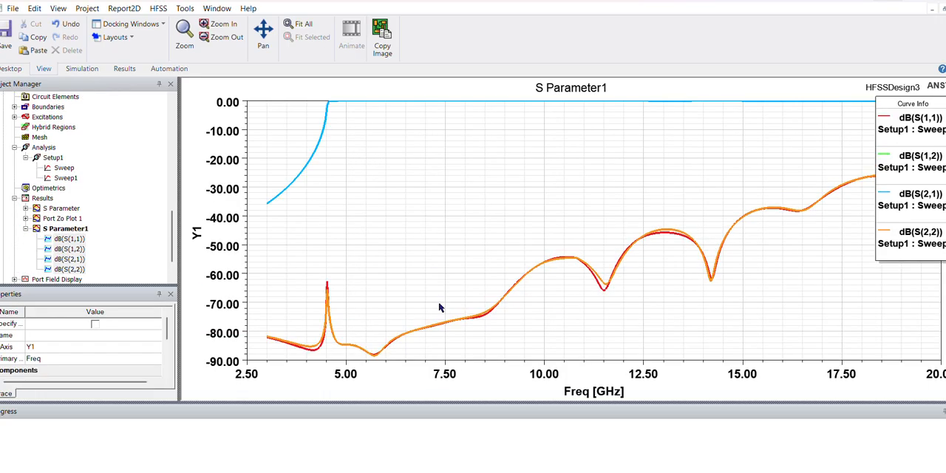
# - Add an X marker at about 4.55 GHz on the steep rise of the transmission curve in S Parameter1
pyautogui.rightClick(387, 271)
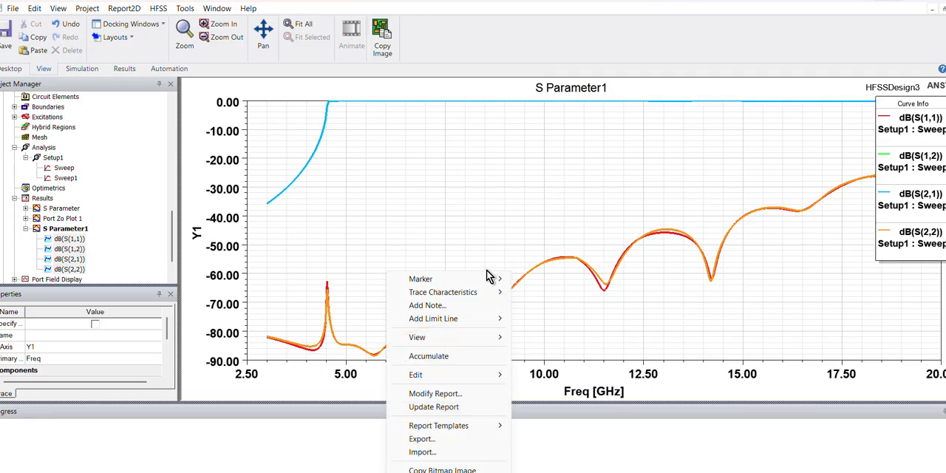
pyautogui.moveTo(458, 278)
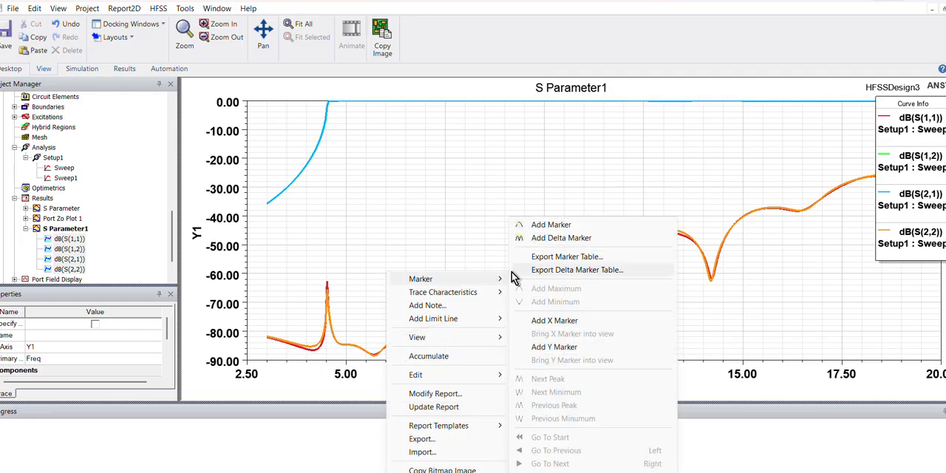
pyautogui.click(563, 239)
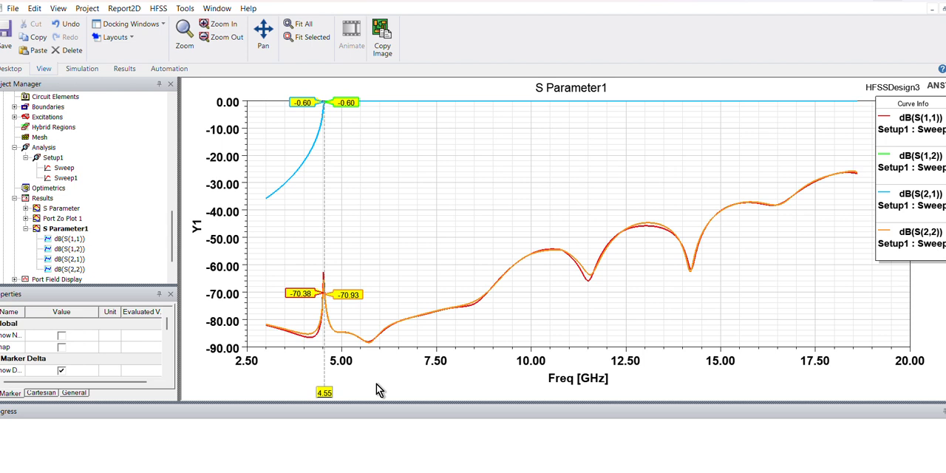
# - Open the Windows Calculator and set it to Scientific mode
pyautogui.press('super+r')
pyautogui.press('Return')
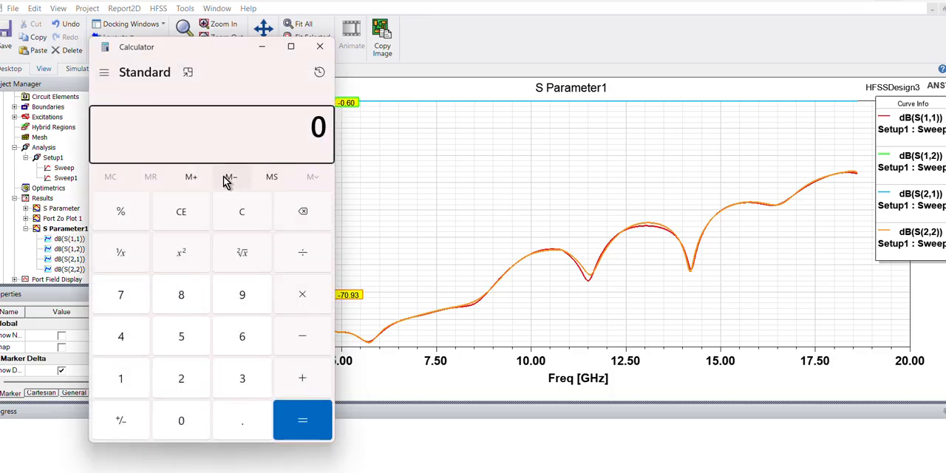
pyautogui.click(185, 72)
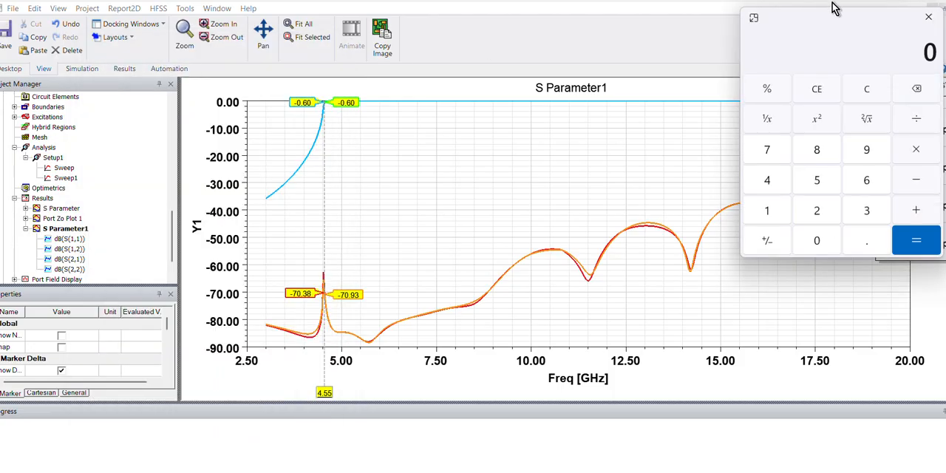
pyautogui.click(752, 20)
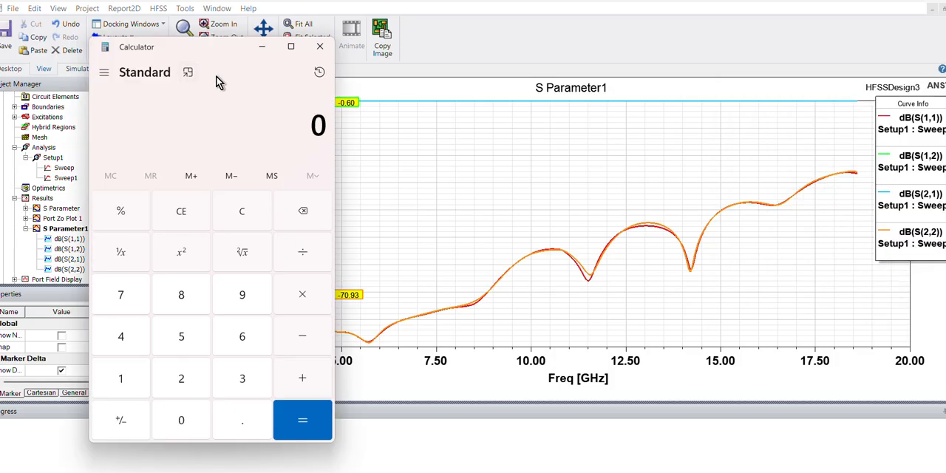
pyautogui.click(105, 75)
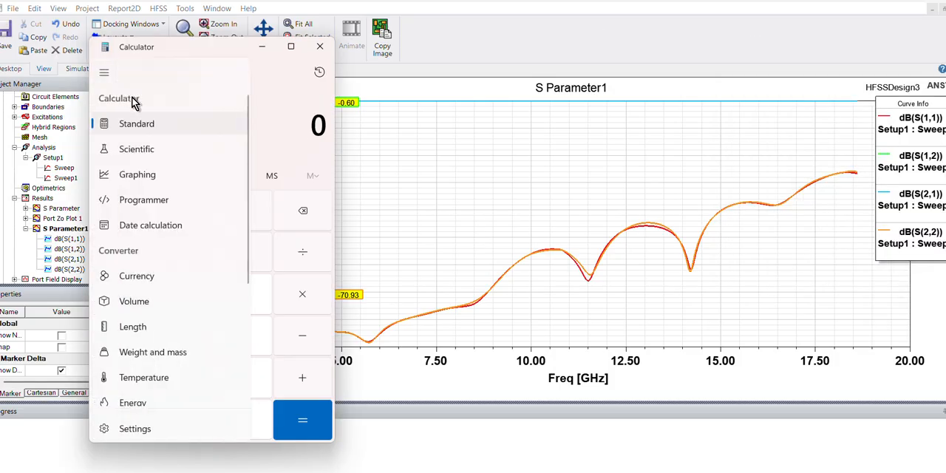
pyautogui.click(141, 148)
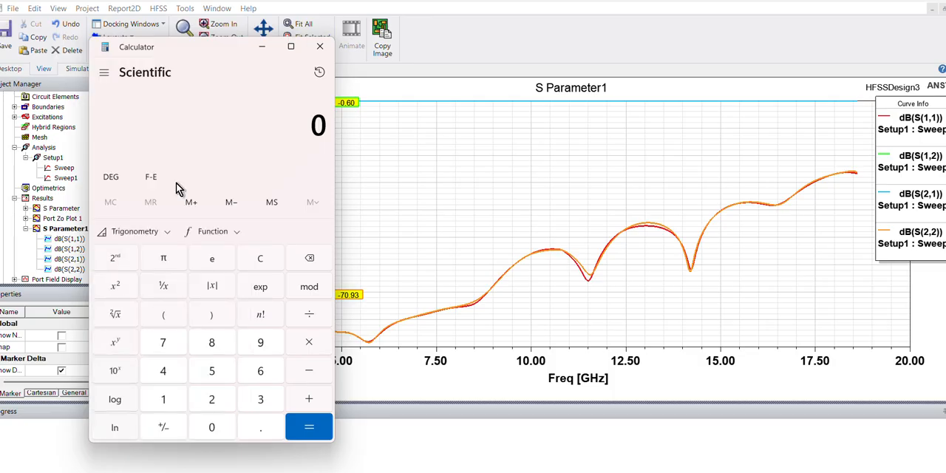
# - Calculate the square root of Teflon's permittivity, 2.1
pyautogui.click(118, 320)
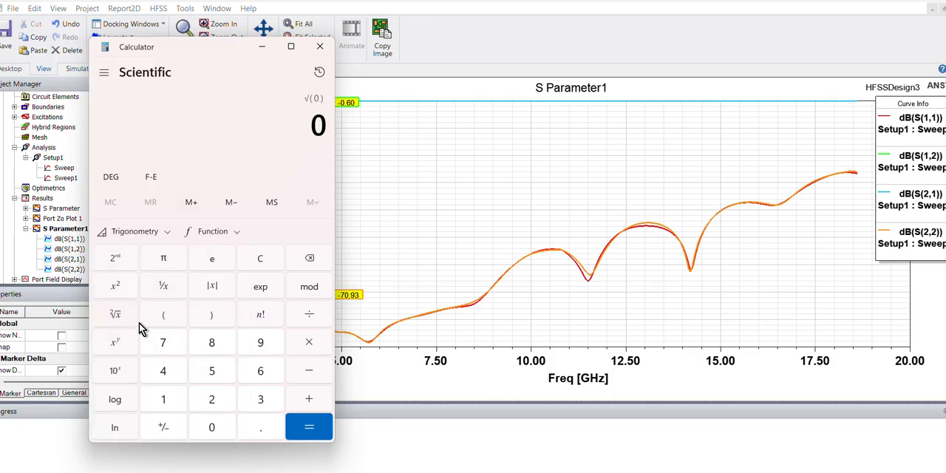
pyautogui.click(215, 401)
pyautogui.click(255, 426)
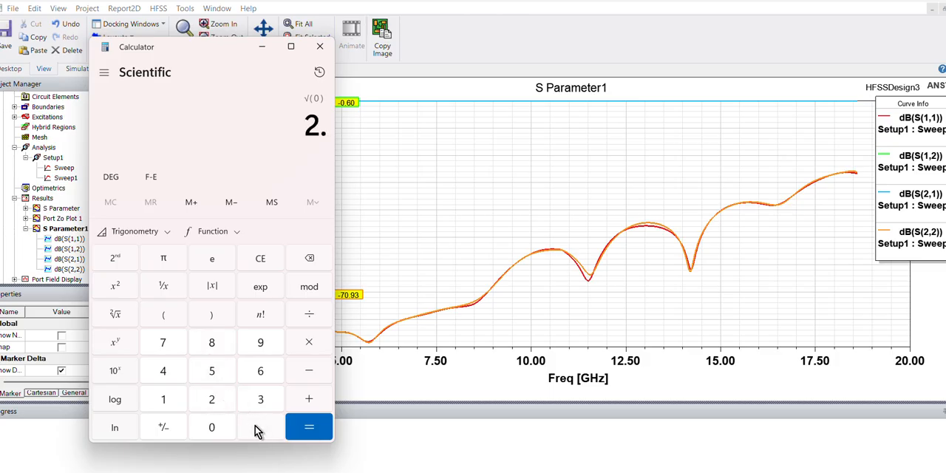
pyautogui.click(166, 399)
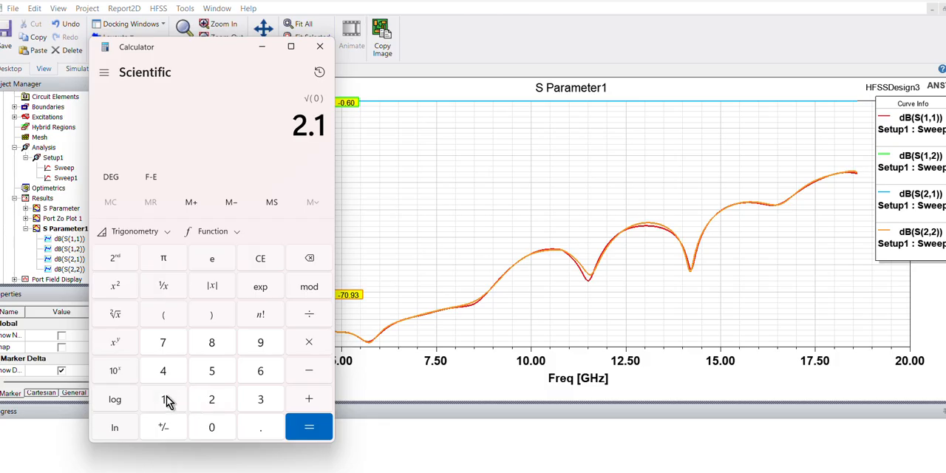
pyautogui.click(113, 321)
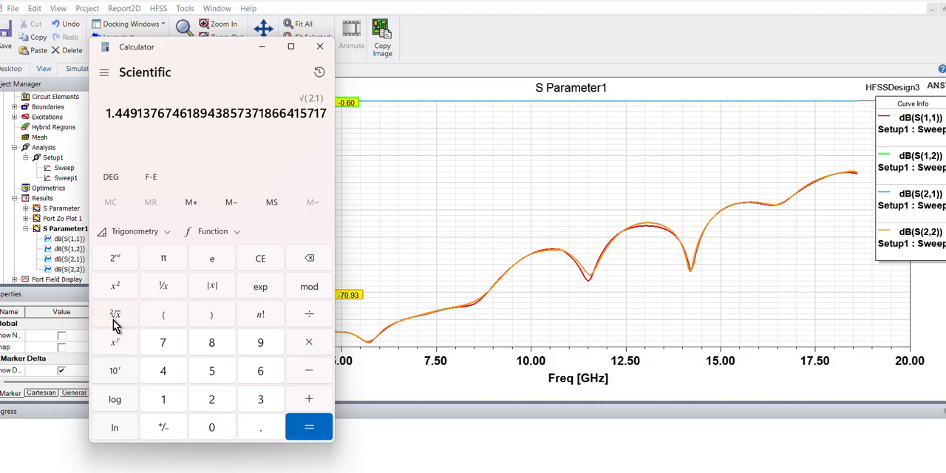
# - Divide 6.6 by 1.45 in the calculator and move its window clear of the cutoff marker in the plot
pyautogui.click(265, 372)
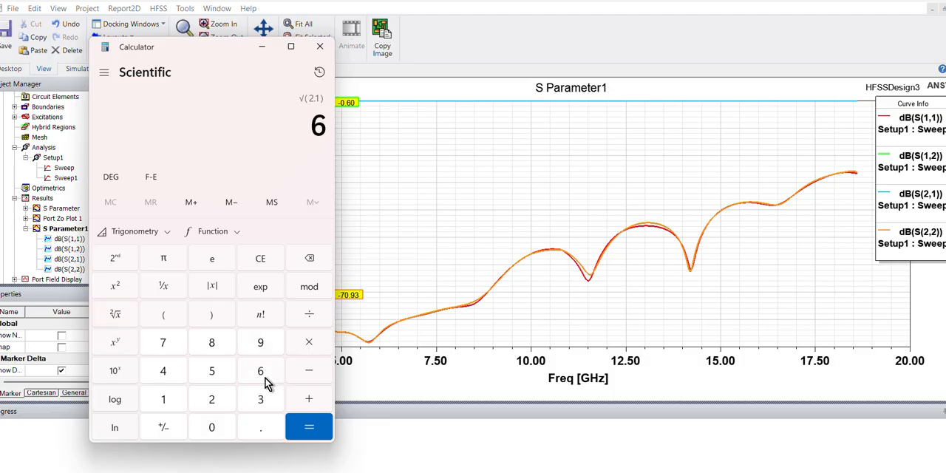
pyautogui.click(261, 428)
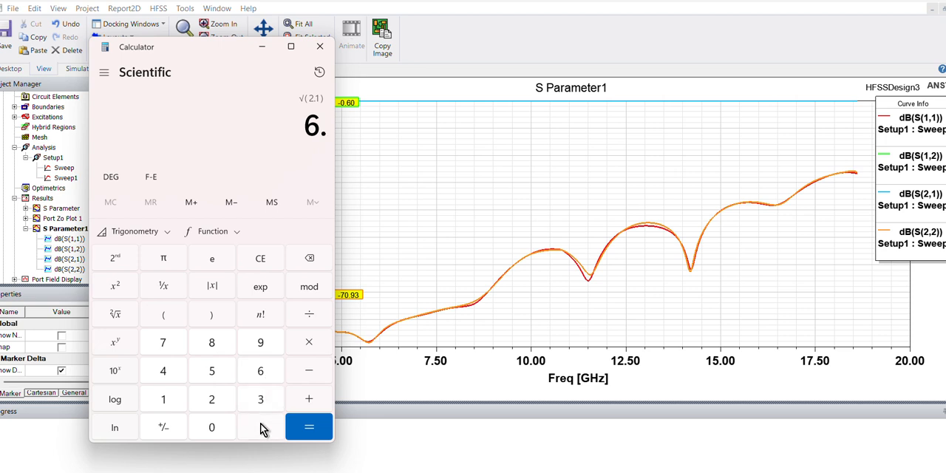
pyautogui.click(261, 373)
pyautogui.click(310, 320)
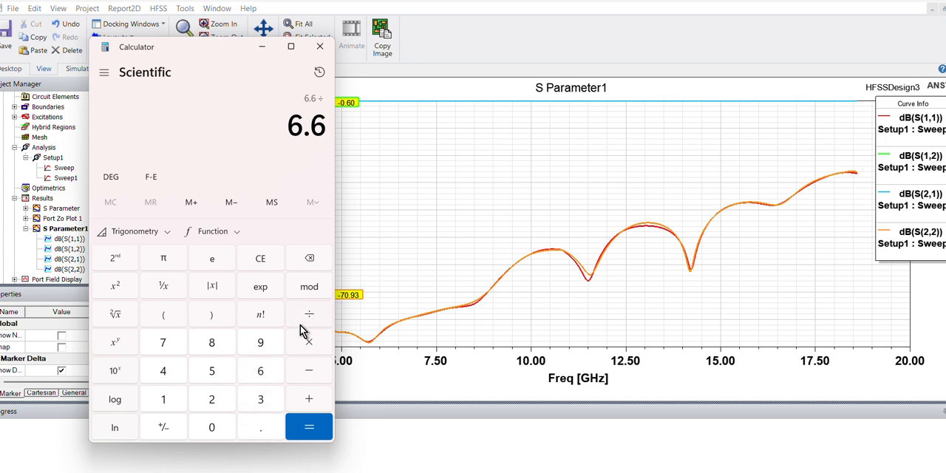
pyautogui.click(164, 398)
pyautogui.click(250, 431)
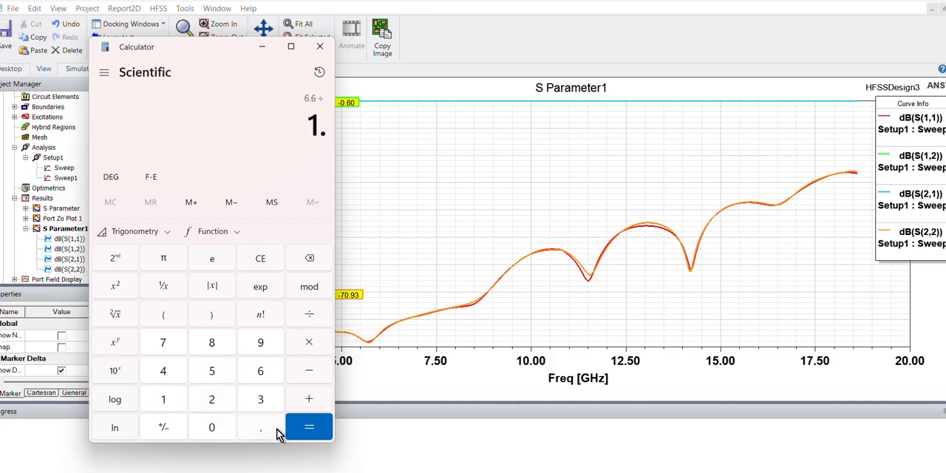
pyautogui.click(212, 372)
pyautogui.click(296, 261)
pyautogui.click(163, 372)
pyautogui.click(213, 371)
pyautogui.click(303, 431)
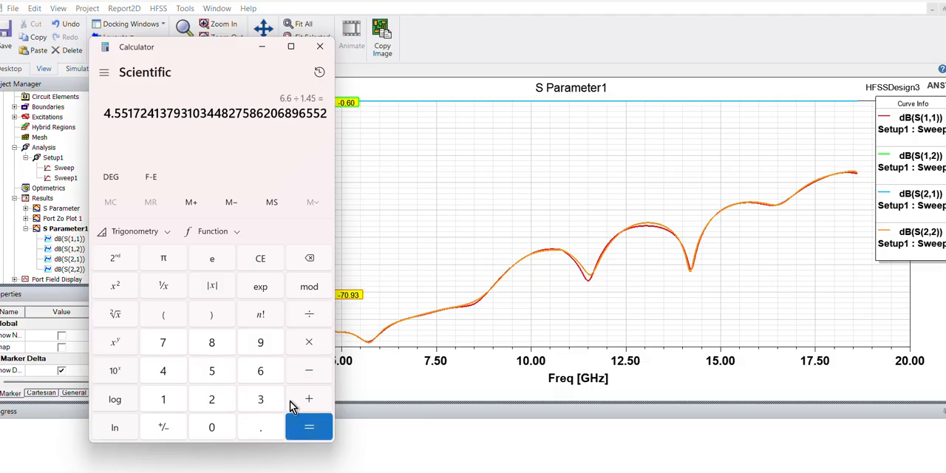
pyautogui.moveTo(187, 48); pyautogui.dragTo(555, 49)
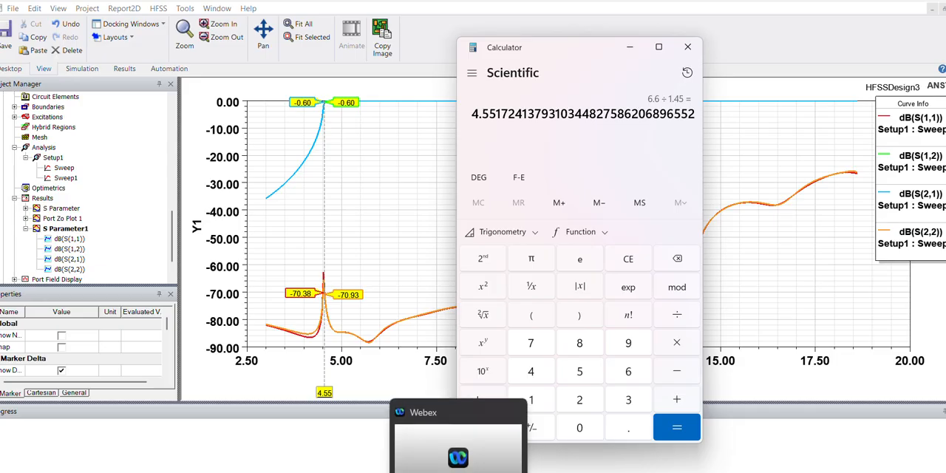
# - Switch to the Paint drawing and draw a red curved arrow from the dielectric-filled waveguide down to λg
pyautogui.click(430, 472)
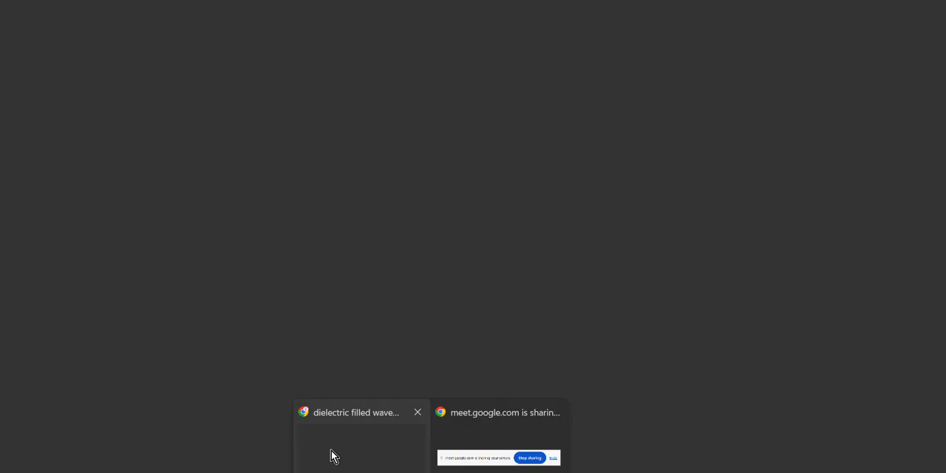
pyautogui.click(332, 454)
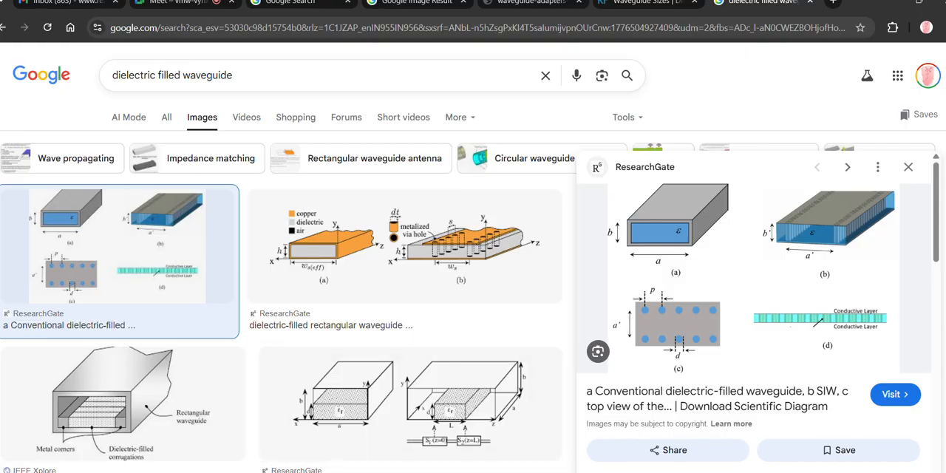
pyautogui.moveTo(542, 472)
pyautogui.click(484, 443)
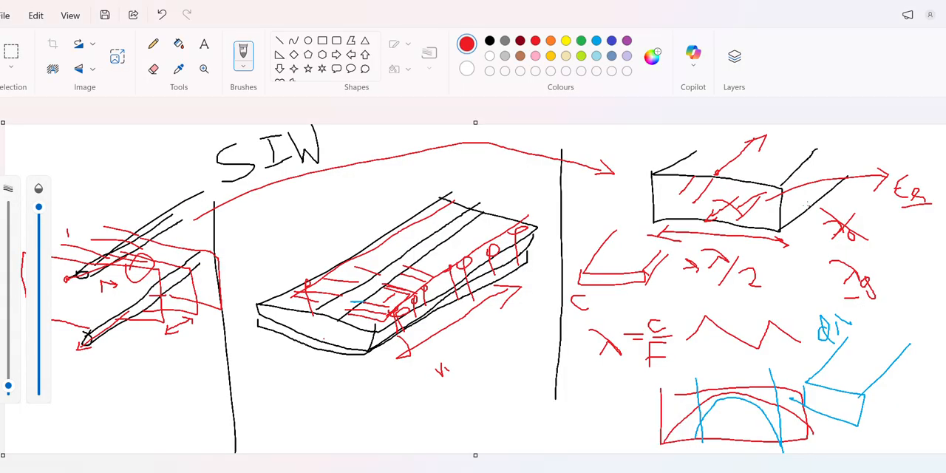
pyautogui.moveTo(791, 201)
pyautogui.mouseDown()
pyautogui.moveTo(801, 195)
pyautogui.moveTo(874, 248)
pyautogui.moveTo(869, 258)
pyautogui.moveTo(882, 247)
pyautogui.mouseUp()
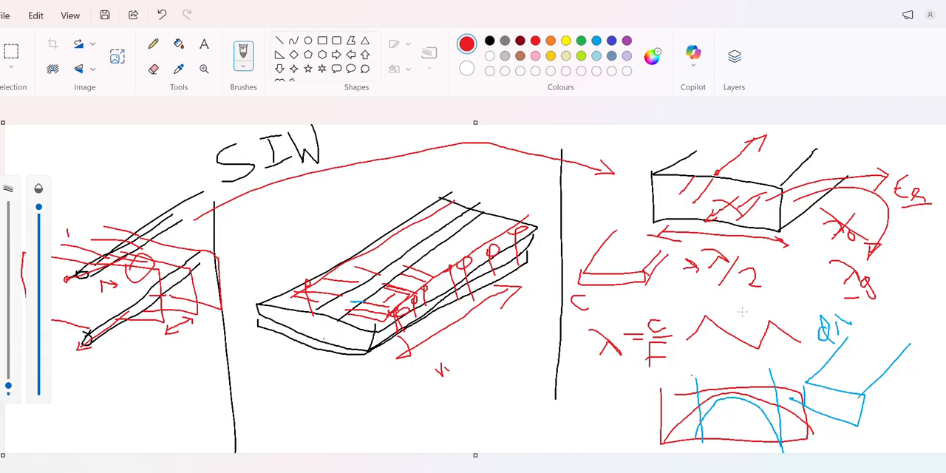
# - Complete the handwritten formula λg' = λg/√εr in red around the existing λg
pyautogui.moveTo(824, 302); pyautogui.dragTo(896, 292)
pyautogui.moveTo(786, 297)
pyautogui.mouseDown()
pyautogui.moveTo(805, 311)
pyautogui.moveTo(798, 316)
pyautogui.moveTo(819, 310)
pyautogui.moveTo(824, 330)
pyautogui.mouseUp()
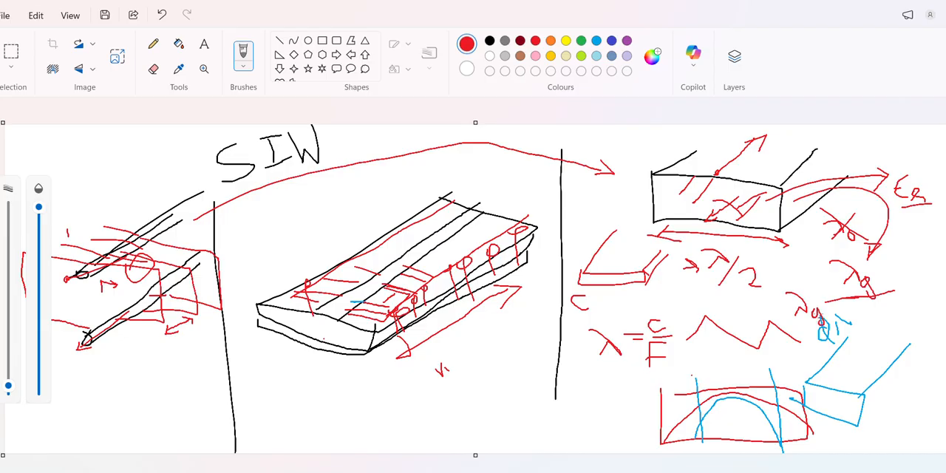
pyautogui.moveTo(806, 280)
pyautogui.mouseDown()
pyautogui.moveTo(803, 289)
pyautogui.moveTo(824, 299)
pyautogui.mouseUp()
pyautogui.click(855, 325)
pyautogui.moveTo(855, 323)
pyautogui.mouseDown()
pyautogui.moveTo(868, 334)
pyautogui.moveTo(873, 304)
pyautogui.moveTo(912, 296)
pyautogui.moveTo(880, 313)
pyautogui.moveTo(887, 330)
pyautogui.moveTo(904, 326)
pyautogui.mouseUp()
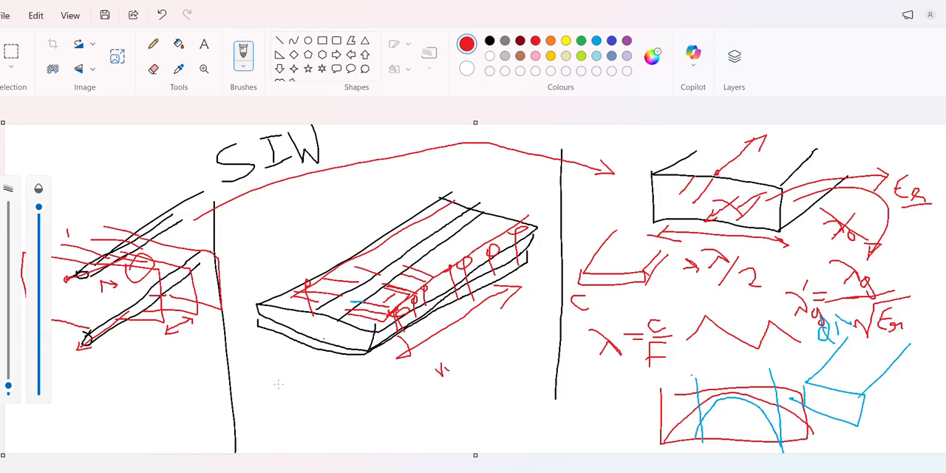
# - Write the formula λg = λ0/√ε in red below the SIW substrate sketch
pyautogui.moveTo(278, 383)
pyautogui.mouseDown()
pyautogui.moveTo(313, 415)
pyautogui.moveTo(287, 415)
pyautogui.moveTo(331, 411)
pyautogui.moveTo(322, 434)
pyautogui.mouseUp()
pyautogui.moveTo(347, 397); pyautogui.dragTo(360, 398)
pyautogui.moveTo(348, 401); pyautogui.dragTo(366, 410)
pyautogui.moveTo(382, 371)
pyautogui.mouseDown()
pyautogui.moveTo(408, 391)
pyautogui.moveTo(391, 396)
pyautogui.moveTo(463, 385)
pyautogui.mouseUp()
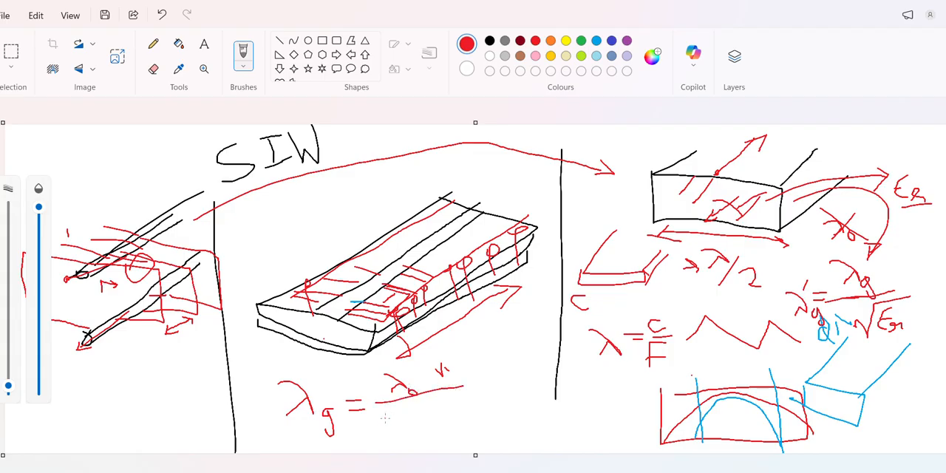
pyautogui.moveTo(385, 418)
pyautogui.mouseDown()
pyautogui.moveTo(397, 435)
pyautogui.moveTo(411, 408)
pyautogui.moveTo(423, 407)
pyautogui.moveTo(419, 422)
pyautogui.moveTo(444, 419)
pyautogui.moveTo(434, 419)
pyautogui.mouseUp()
pyautogui.moveTo(407, 412); pyautogui.dragTo(434, 403)
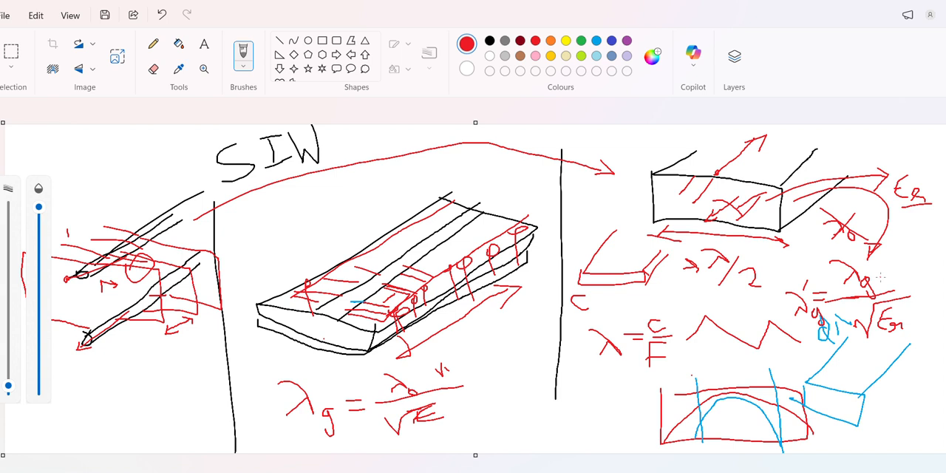
# - Circle √εr in the λg' formula in red, then return to the S Parameter1 plot in HFSS
pyautogui.moveTo(865, 349)
pyautogui.mouseDown()
pyautogui.moveTo(895, 343)
pyautogui.moveTo(916, 296)
pyautogui.moveTo(843, 322)
pyautogui.moveTo(906, 330)
pyautogui.mouseUp()
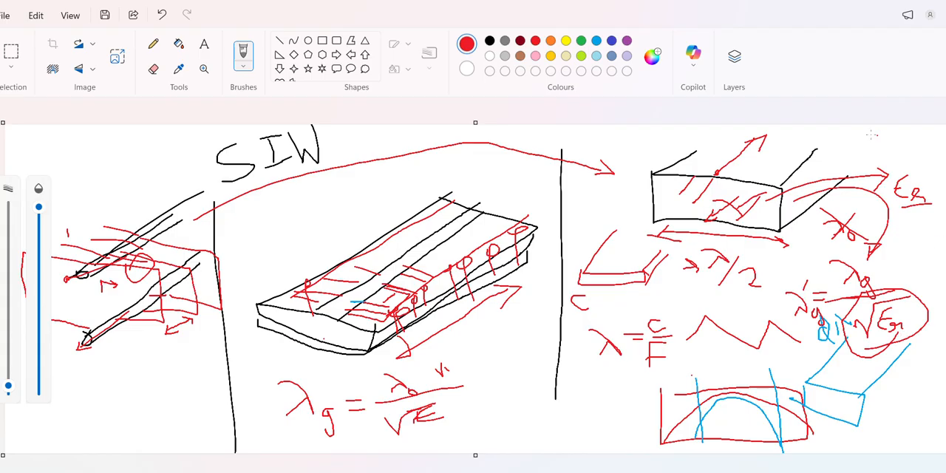
pyautogui.click(894, 6)
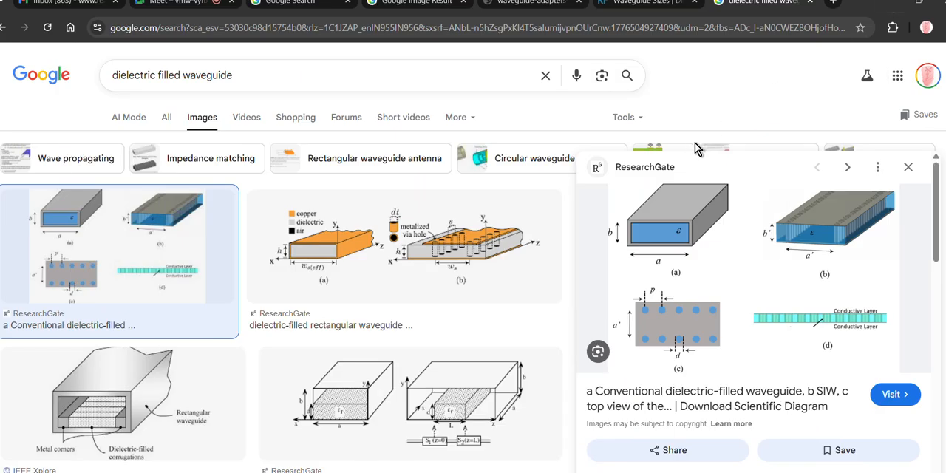
pyautogui.click(507, 411)
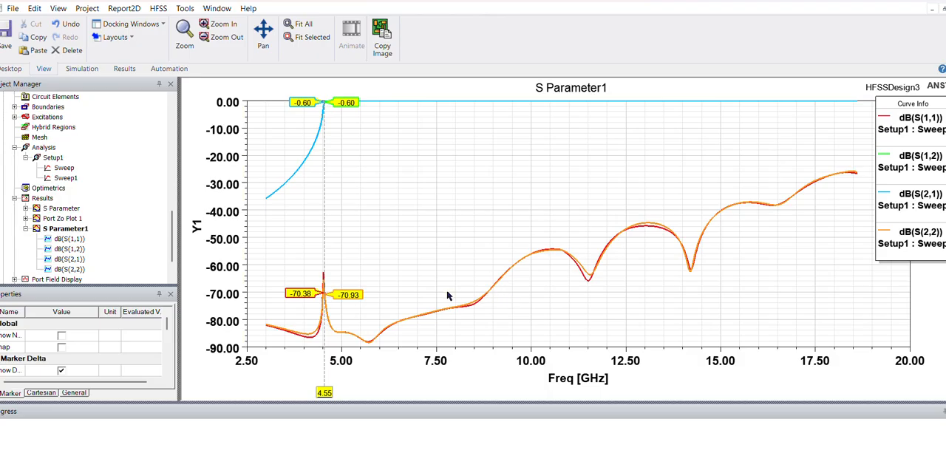
# - Open Port Zo Plot 1 of HFSSDesign3 and move its marker to 4.57 GHz near the impedance peak
pyautogui.scroll(3, 177, 215)
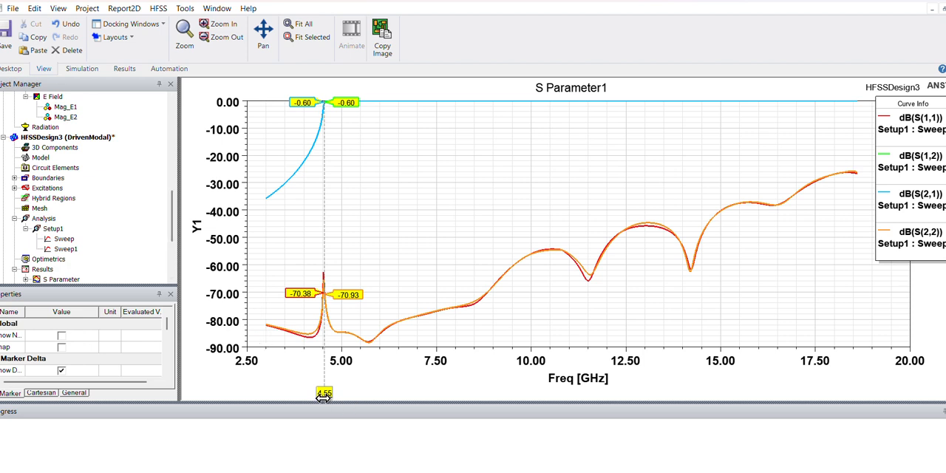
pyautogui.press('super+r')
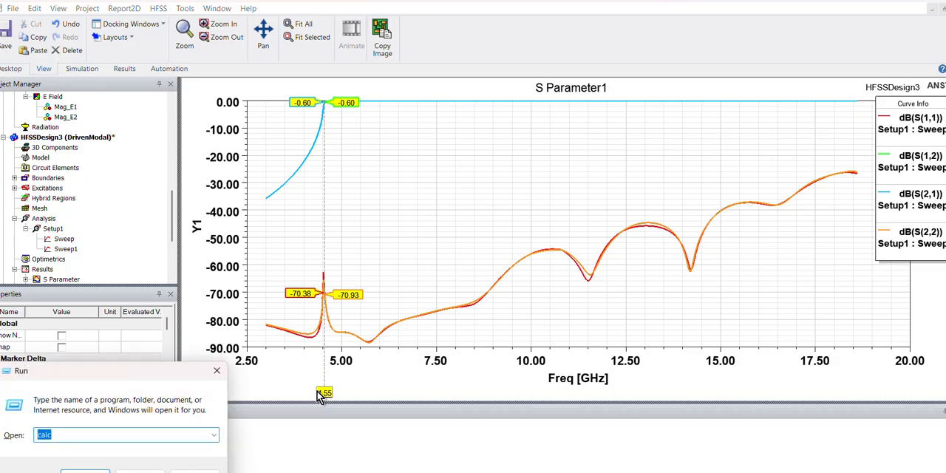
pyautogui.moveTo(173, 230); pyautogui.dragTo(178, 248)
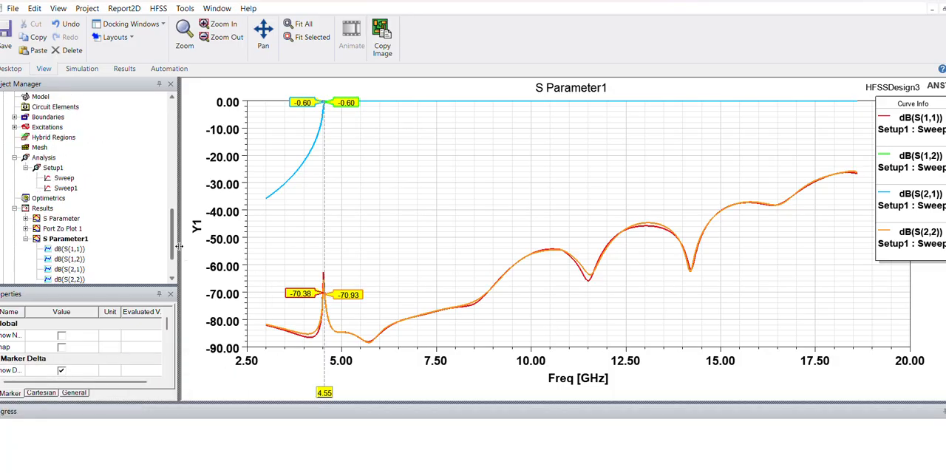
pyautogui.click(53, 230)
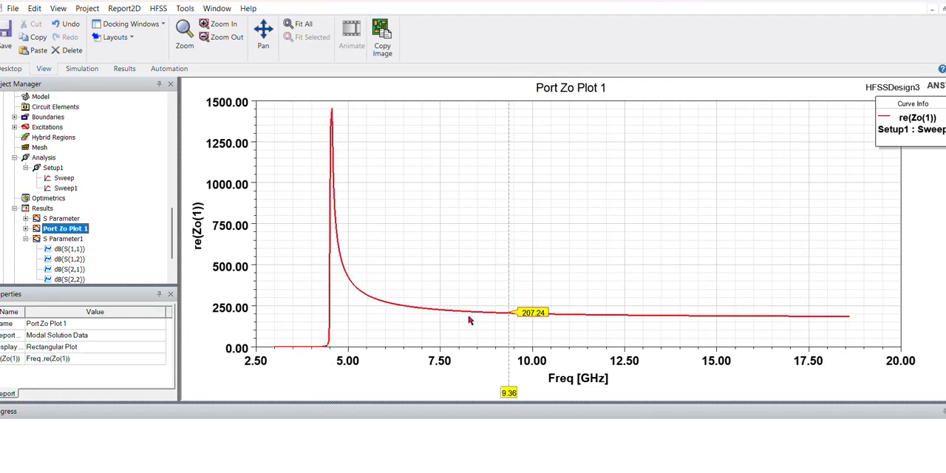
pyautogui.moveTo(508, 392)
pyautogui.mouseDown()
pyautogui.moveTo(332, 392)
pyautogui.moveTo(386, 397)
pyautogui.moveTo(391, 406)
pyautogui.moveTo(404, 405)
pyautogui.moveTo(399, 396)
pyautogui.mouseUp()
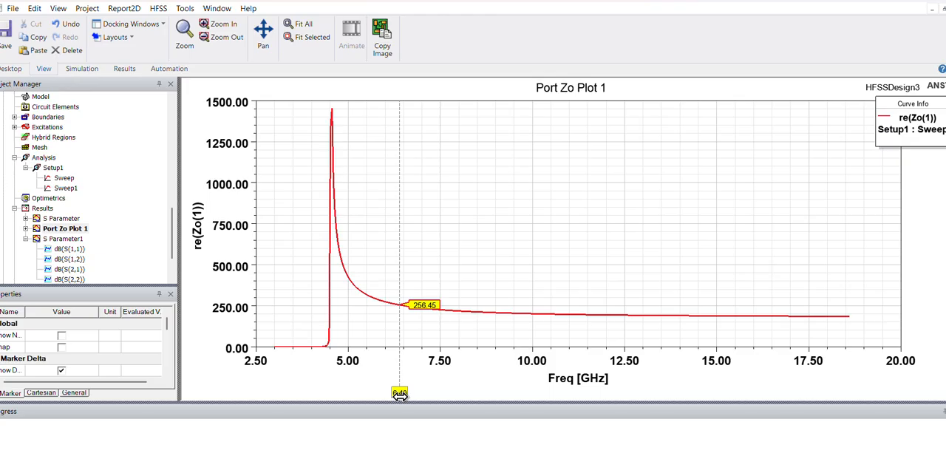
pyautogui.press('super+r')
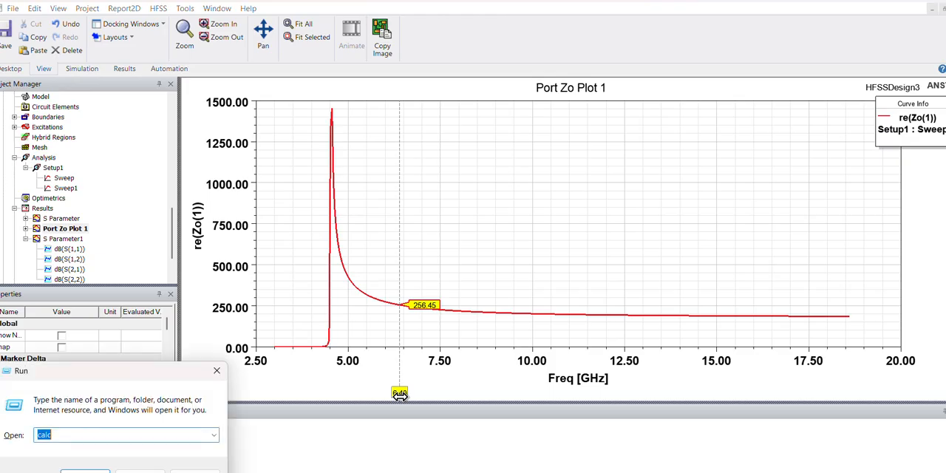
pyautogui.press('Escape')
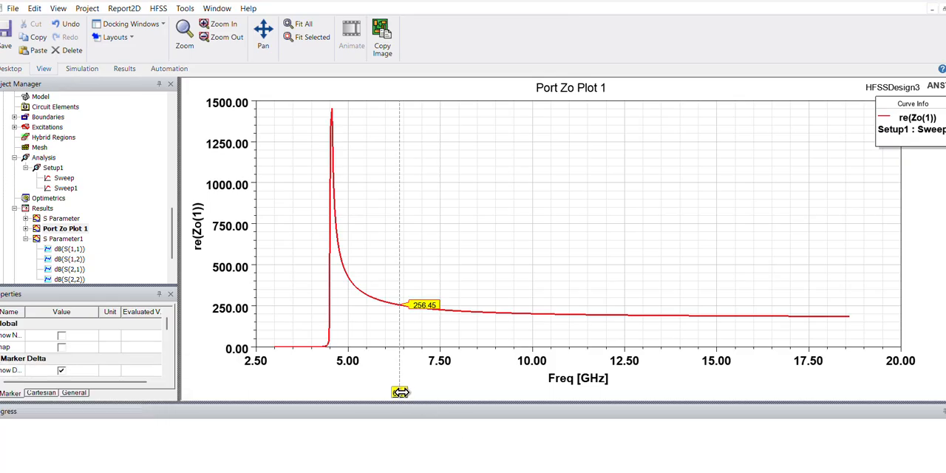
pyautogui.moveTo(400, 393); pyautogui.dragTo(334, 394)
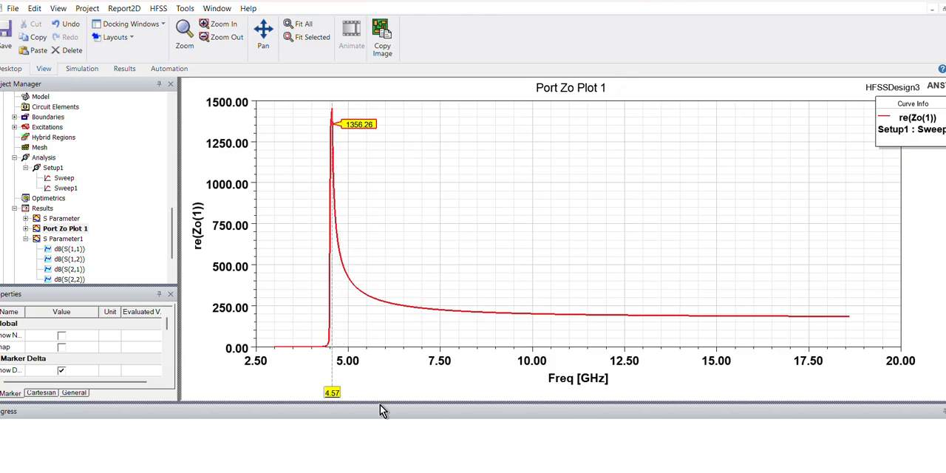
# - Switch to the scientific Calculator and compute 4.55 × 1.25 for the start of the usable band
pyautogui.press('super')
pyautogui.moveTo(568, 472)
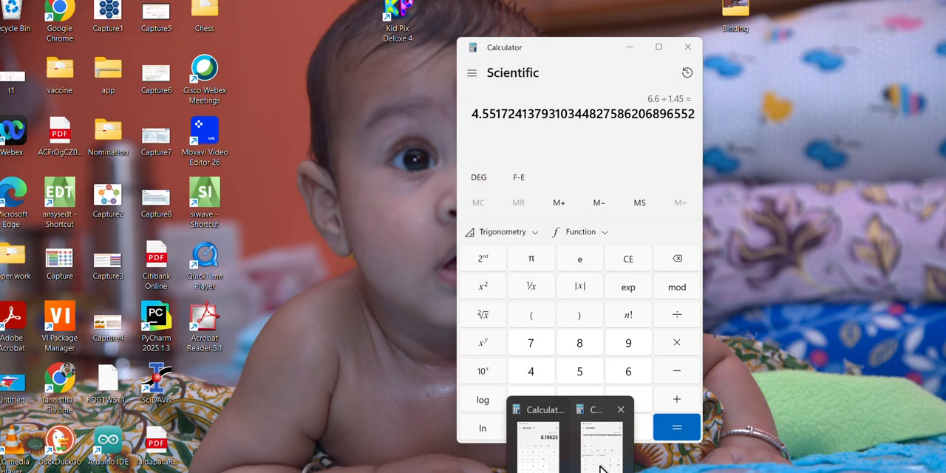
pyautogui.click(602, 462)
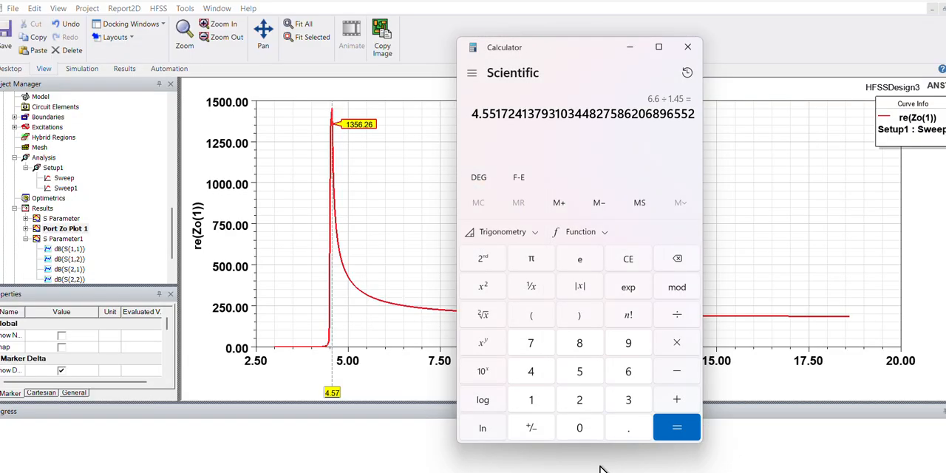
pyautogui.write('4.5')
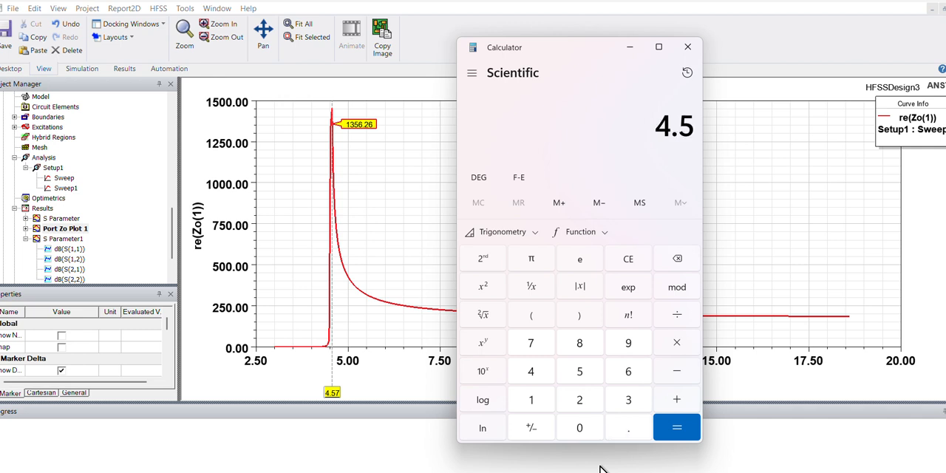
pyautogui.write('5*1.25')
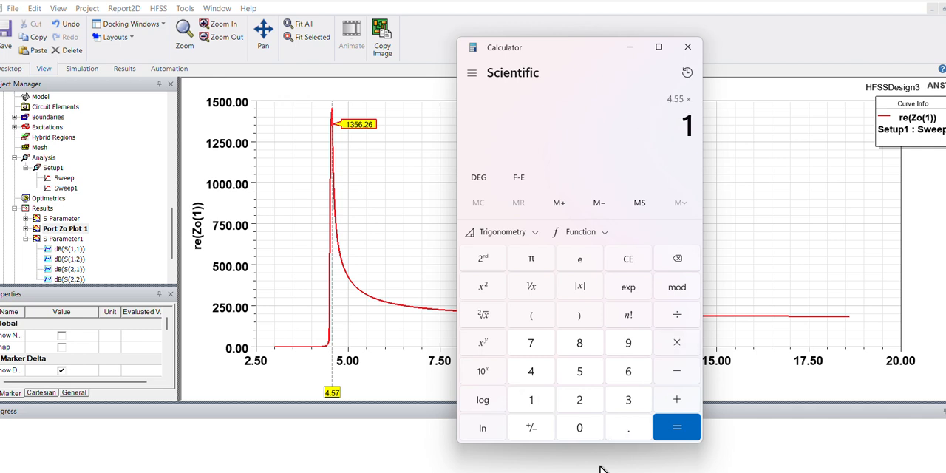
pyautogui.press('Return')
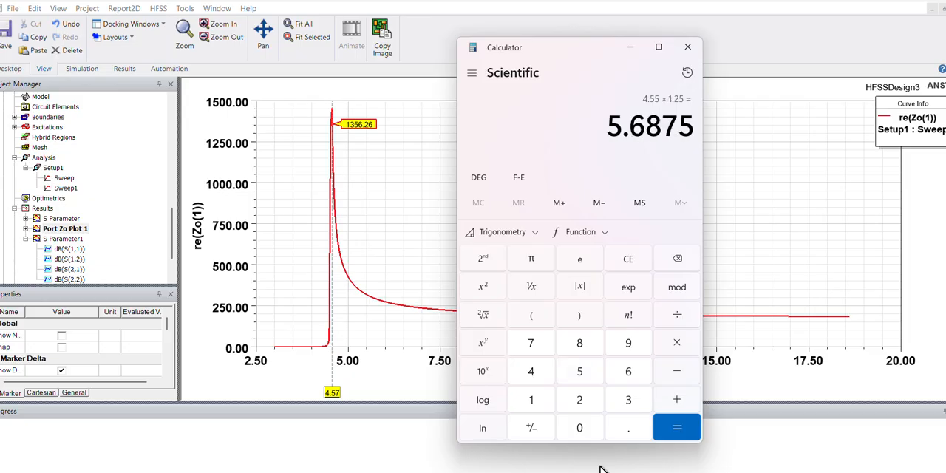
# - Move the impedance plot's marker along the curve past the calculated band start to 7.78 GHz
pyautogui.moveTo(331, 393)
pyautogui.mouseDown()
pyautogui.moveTo(399, 401)
pyautogui.moveTo(379, 402)
pyautogui.moveTo(378, 388)
pyautogui.moveTo(407, 401)
pyautogui.moveTo(368, 402)
pyautogui.moveTo(376, 403)
pyautogui.mouseUp()
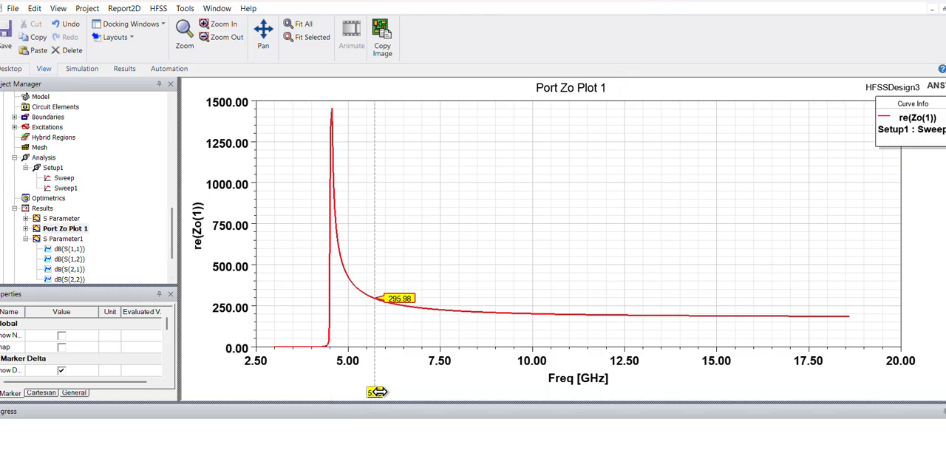
pyautogui.moveTo(377, 393)
pyautogui.mouseDown()
pyautogui.moveTo(462, 393)
pyautogui.moveTo(451, 392)
pyautogui.mouseUp()
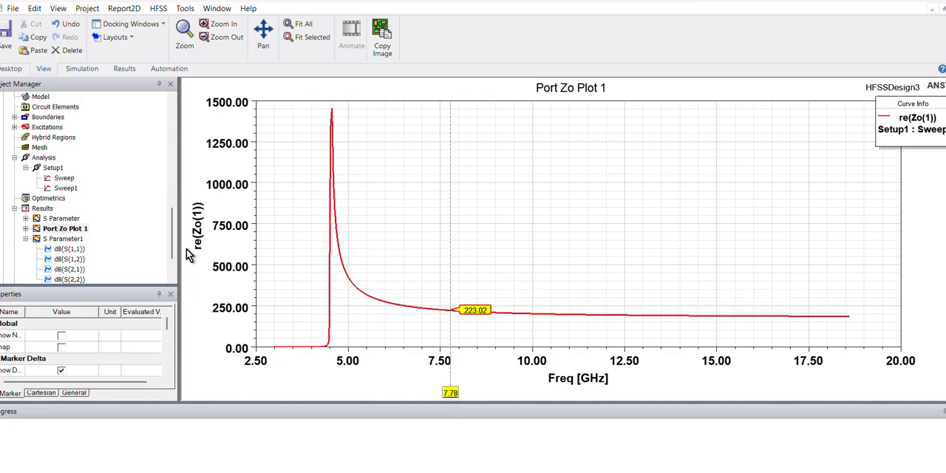
# - Open Port Zo Plot 1 of HFSSDesign2 to examine its port impedance against HFSSDesign3
pyautogui.scroll(10, 162, 214)
pyautogui.scroll(-4, 175, 171)
pyautogui.scroll(1, 149, 192)
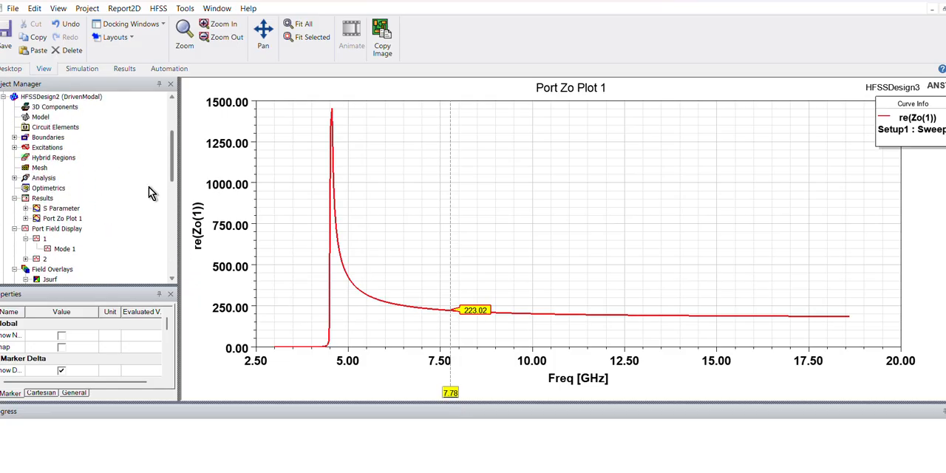
pyautogui.scroll(-2, 170, 175)
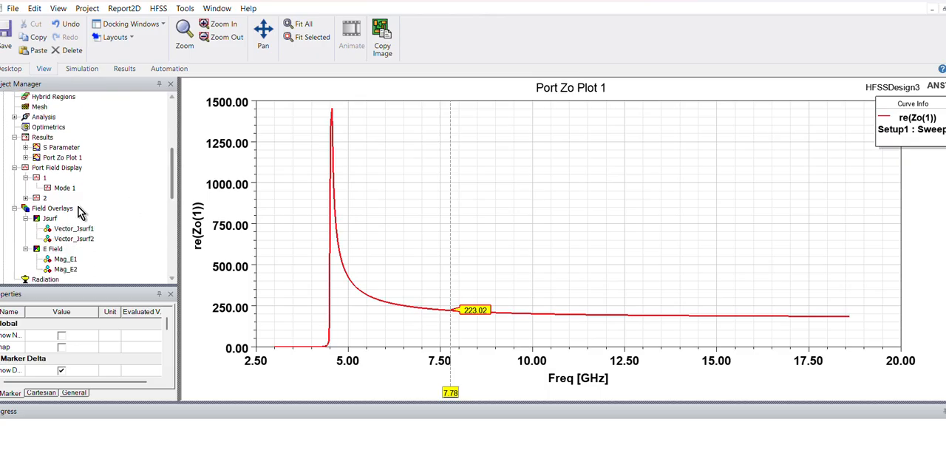
pyautogui.click(61, 148)
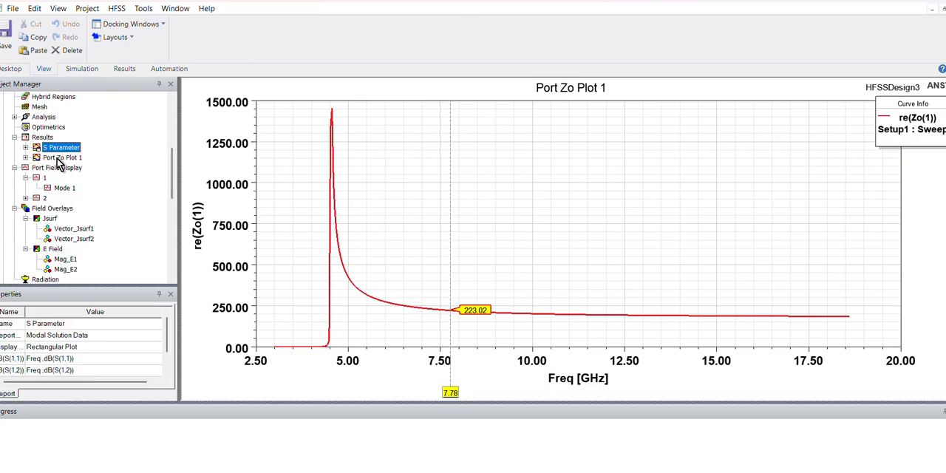
pyautogui.doubleClick(58, 158)
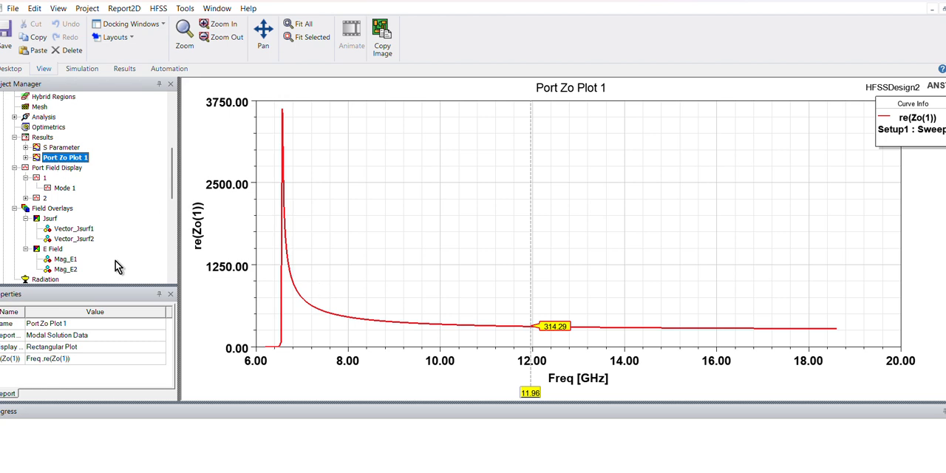
# - Return to Port Zo Plot 1 in the HFSSDesign3 results
pyautogui.scroll(-5, 144, 207)
pyautogui.scroll(-2, 156, 229)
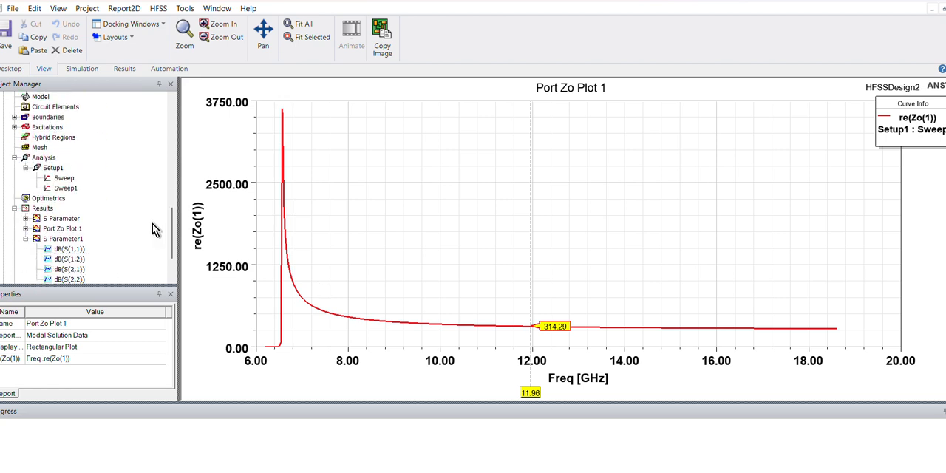
pyautogui.doubleClick(67, 230)
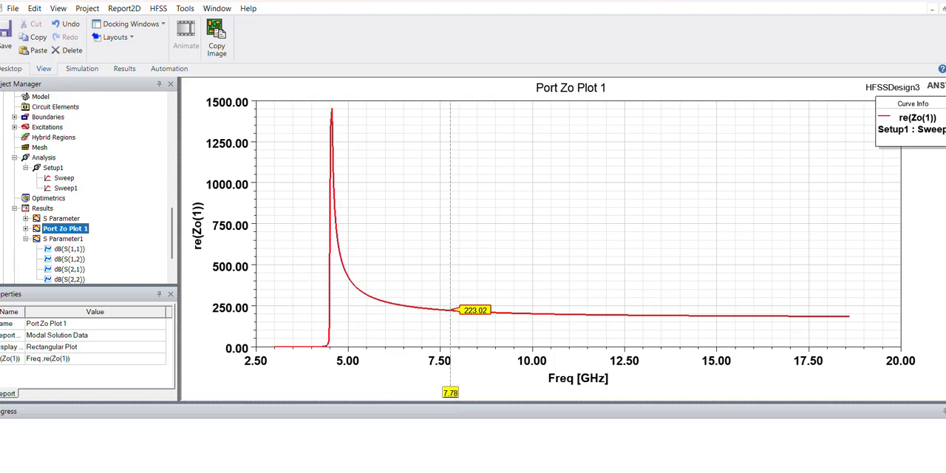
# - Switch to Chrome, open Google Slides from the Google apps, and start a search of the presentations
pyautogui.moveTo(449, 452)
pyautogui.click(399, 443)
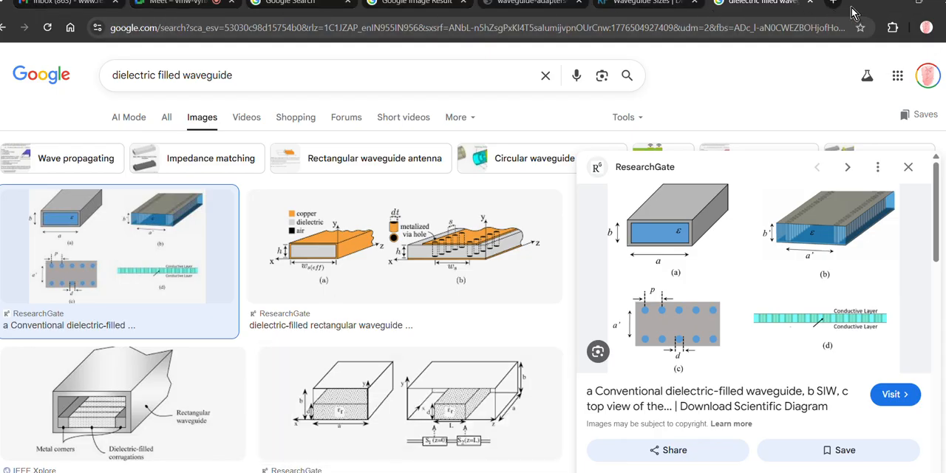
pyautogui.click(897, 78)
pyautogui.scroll(-4, 832, 275)
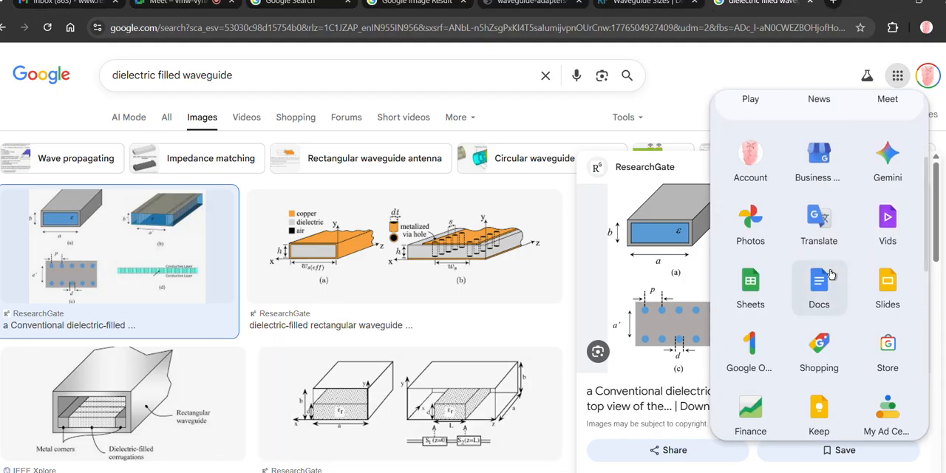
pyautogui.click(896, 200)
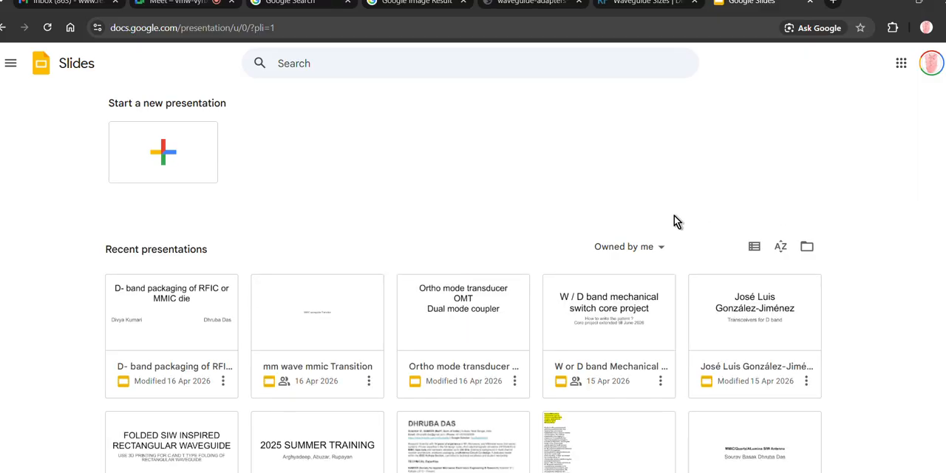
pyautogui.click(357, 65)
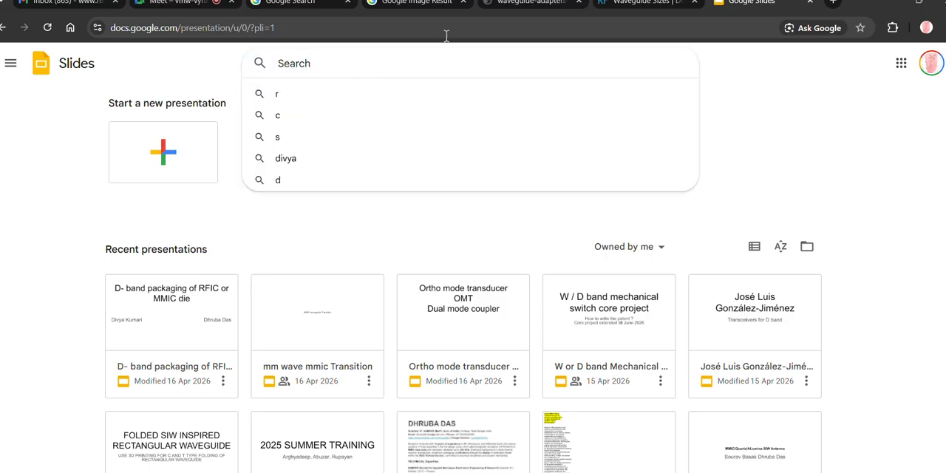
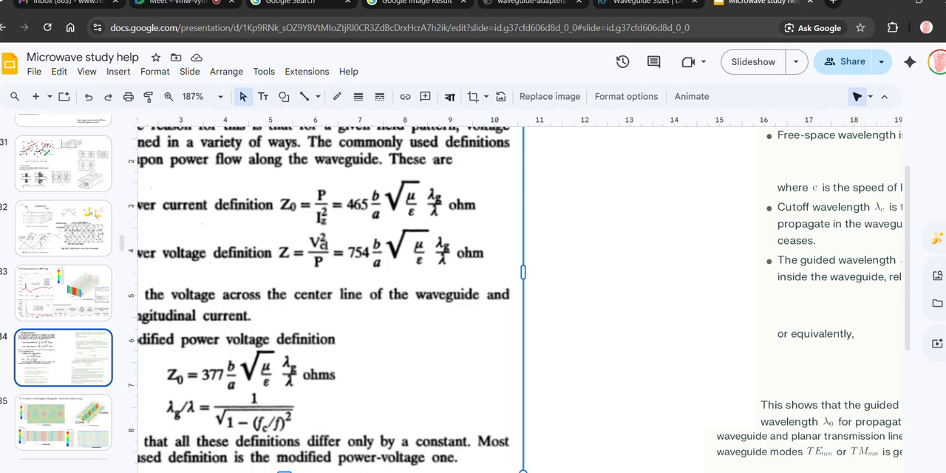
# - Switch to ANSYS Electronics Desktop and return to Port Zo Plot 1 of HFSSDesign3
pyautogui.moveTo(487, 472)
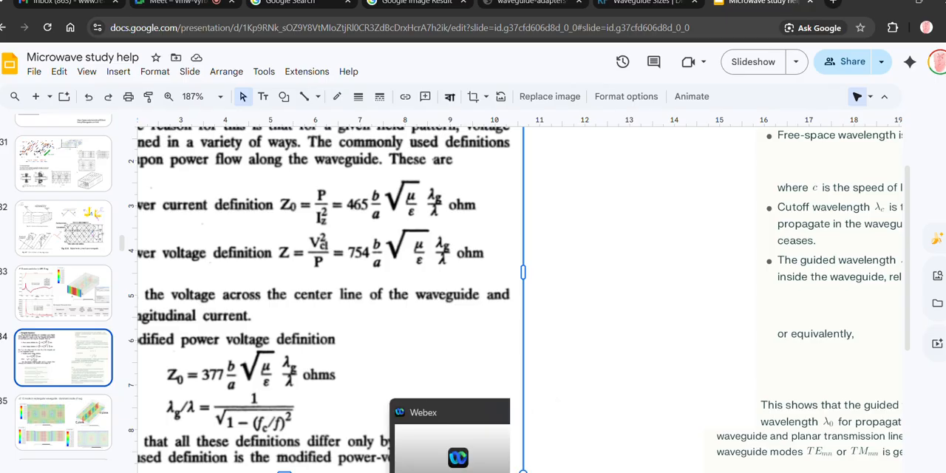
pyautogui.moveTo(430, 472)
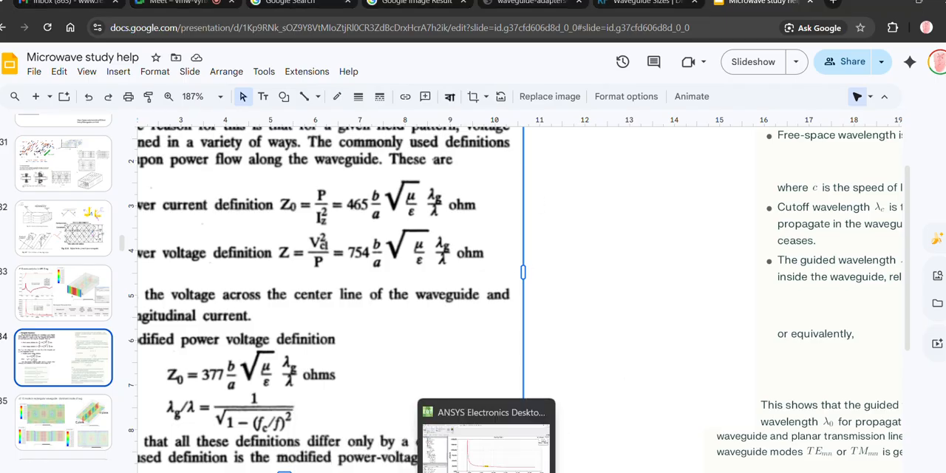
pyautogui.click(486, 472)
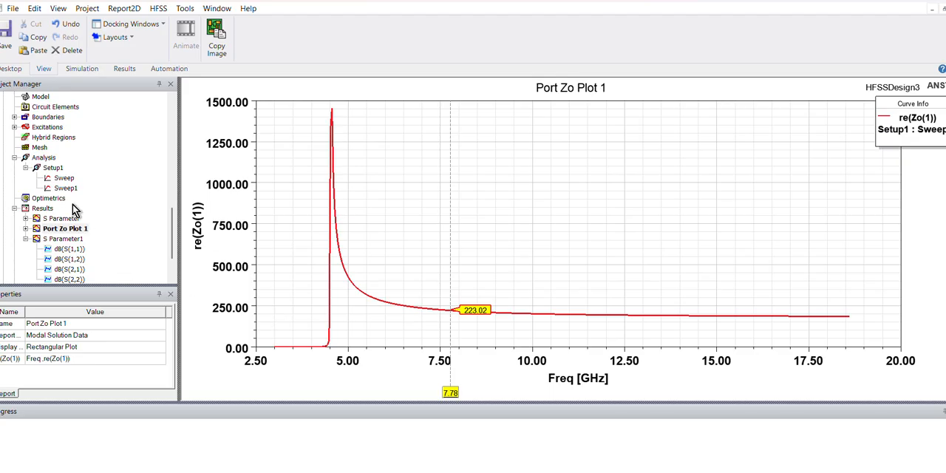
pyautogui.scroll(2, 72, 204)
pyautogui.scroll(-4, 72, 210)
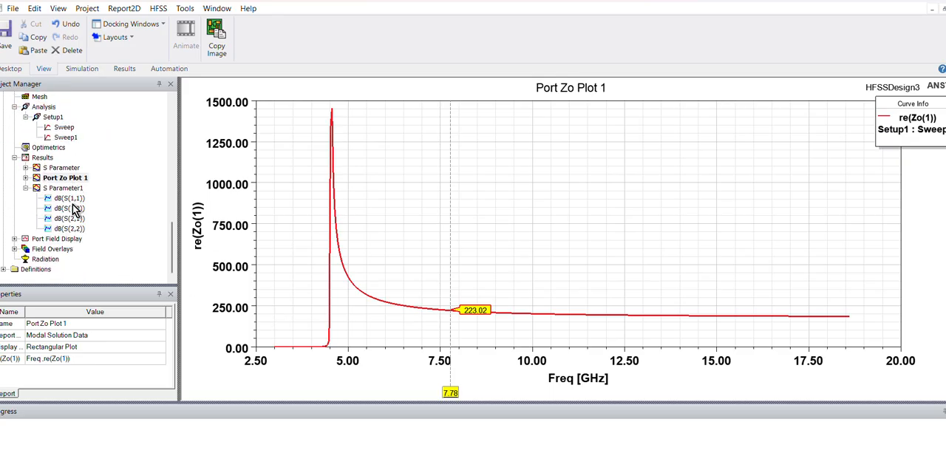
# - Open the calculator and divide 350 by 1.45 to estimate the Teflon-filled guide's impedance
pyautogui.press('super+r')
pyautogui.press('Return')
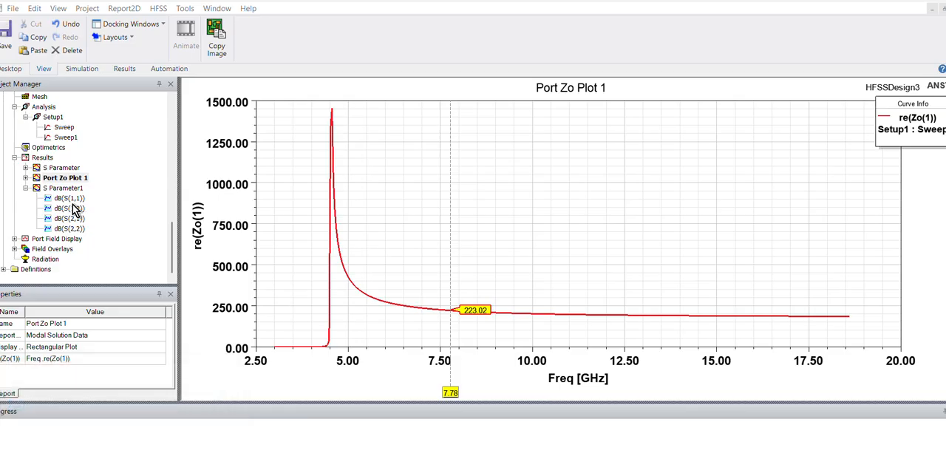
pyautogui.write('350/1')
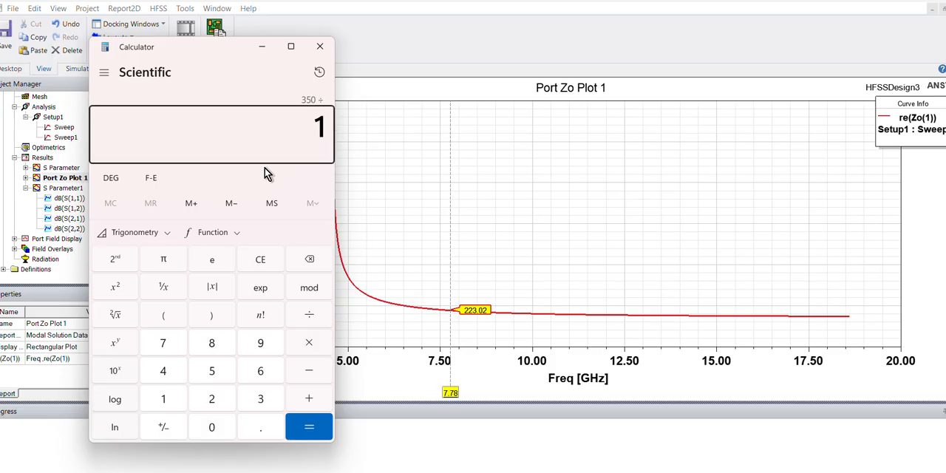
pyautogui.write('45')
pyautogui.press('BackSpace')
pyautogui.press('BackSpace')
pyautogui.write('.1')
pyautogui.press('BackSpace')
pyautogui.write('45')
pyautogui.press('Return')
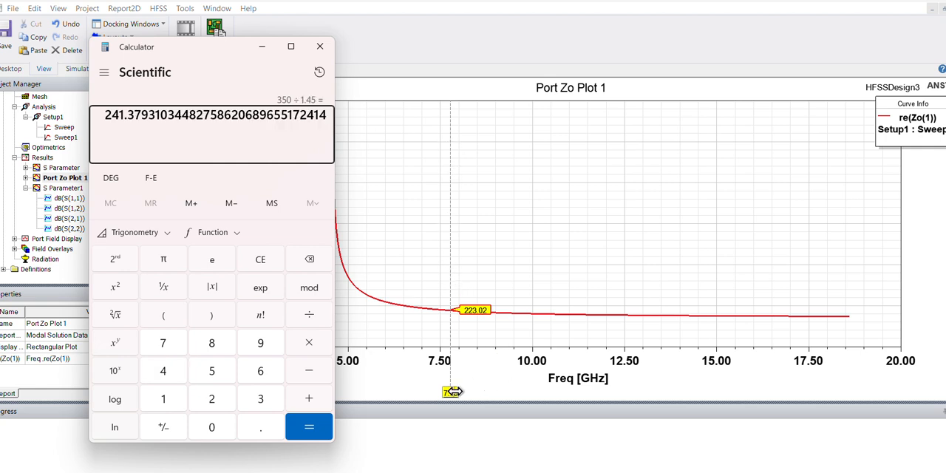
# - Move the impedance plot's marker along the curve to 6.83 GHz and enlarge the plot area
pyautogui.moveTo(450, 393); pyautogui.dragTo(418, 393)
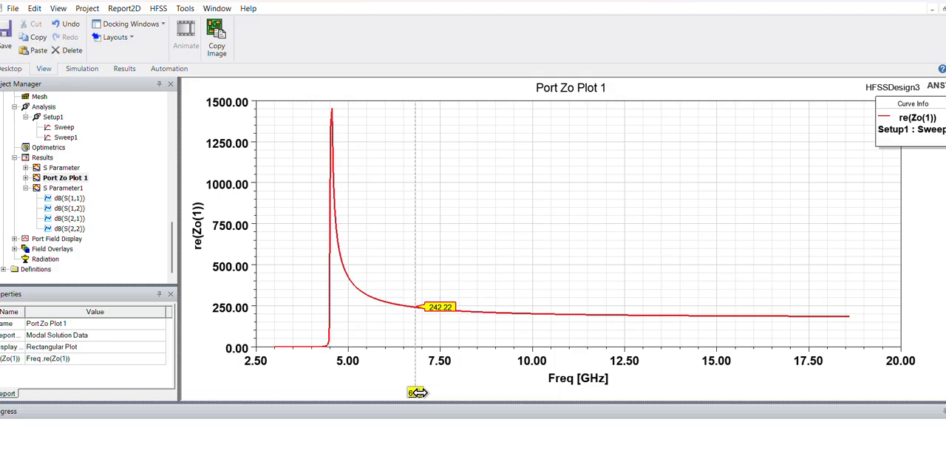
pyautogui.moveTo(176, 264); pyautogui.dragTo(173, 242)
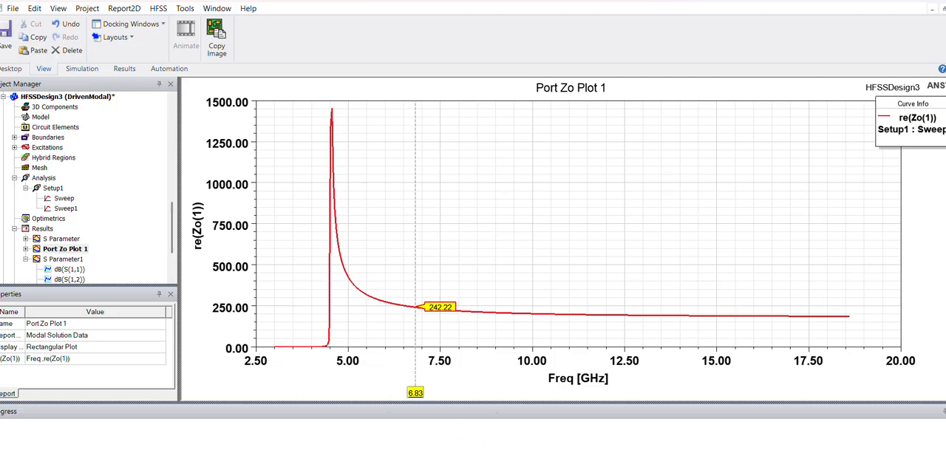
pyautogui.moveTo(173, 225)
pyautogui.mouseDown()
pyautogui.moveTo(172, 211)
pyautogui.moveTo(175, 238)
pyautogui.moveTo(174, 225)
pyautogui.mouseUp()
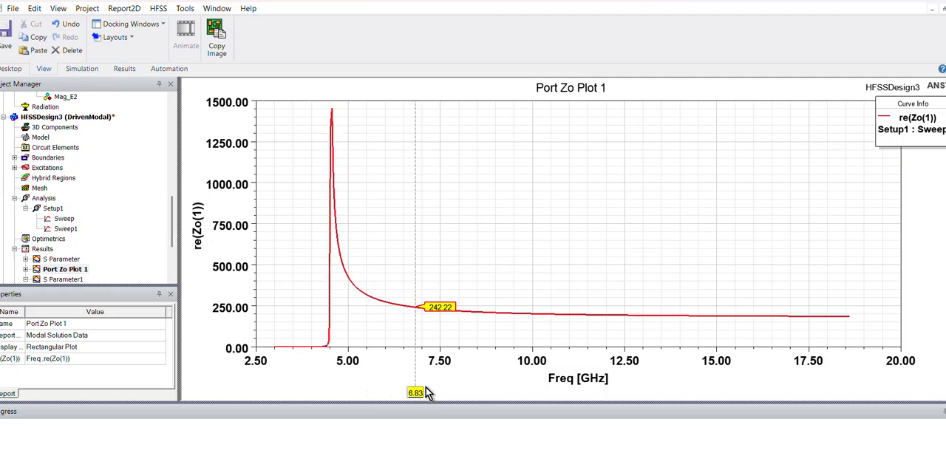
pyautogui.moveTo(415, 402); pyautogui.dragTo(412, 426)
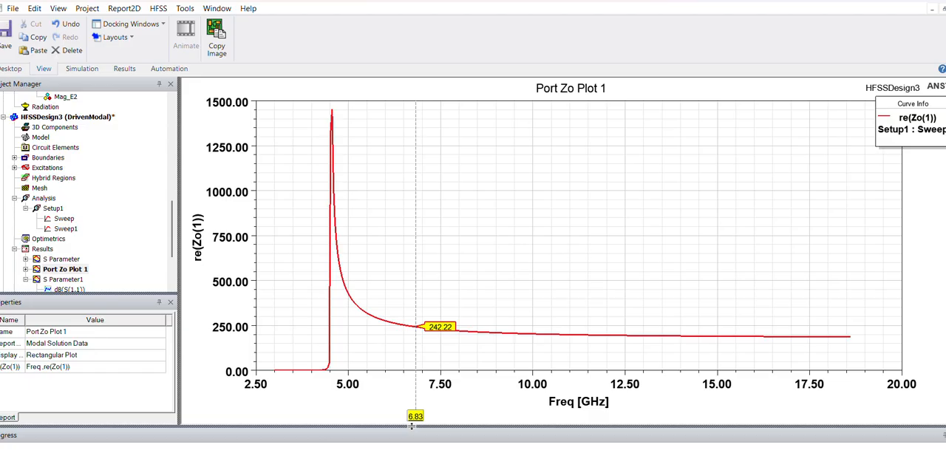
pyautogui.click(80, 119)
pyautogui.click(157, 10)
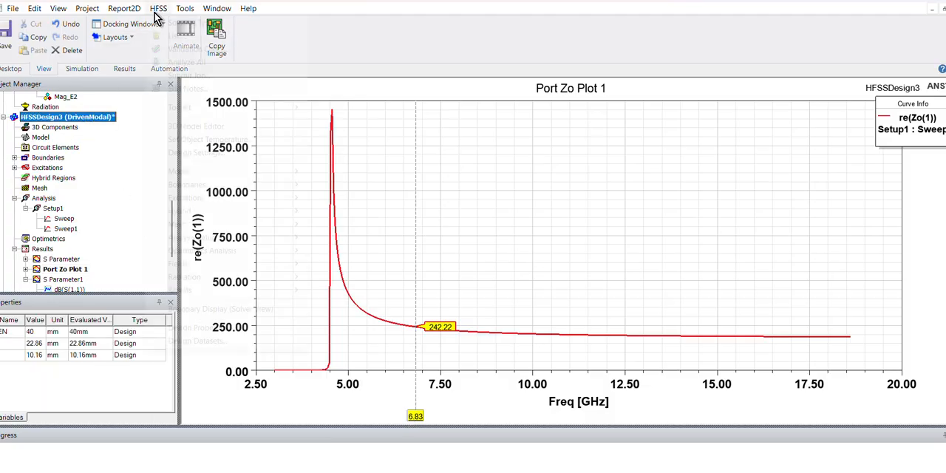
pyautogui.click(208, 328)
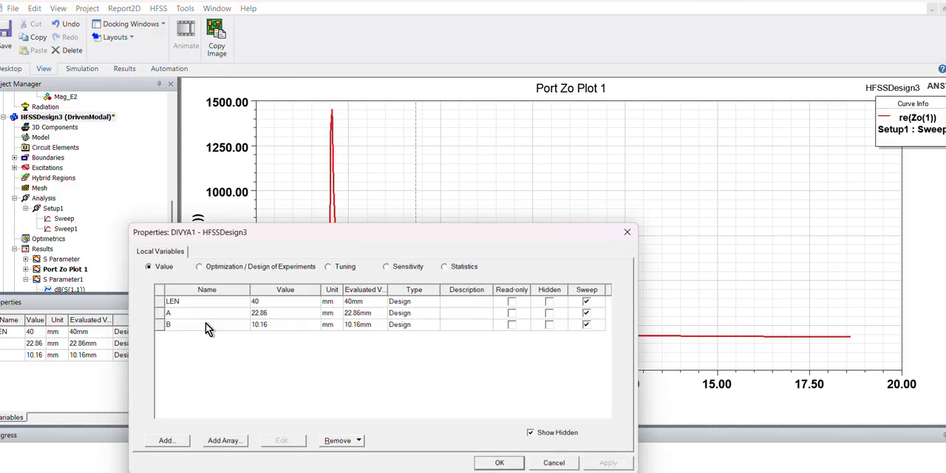
pyautogui.click(274, 315)
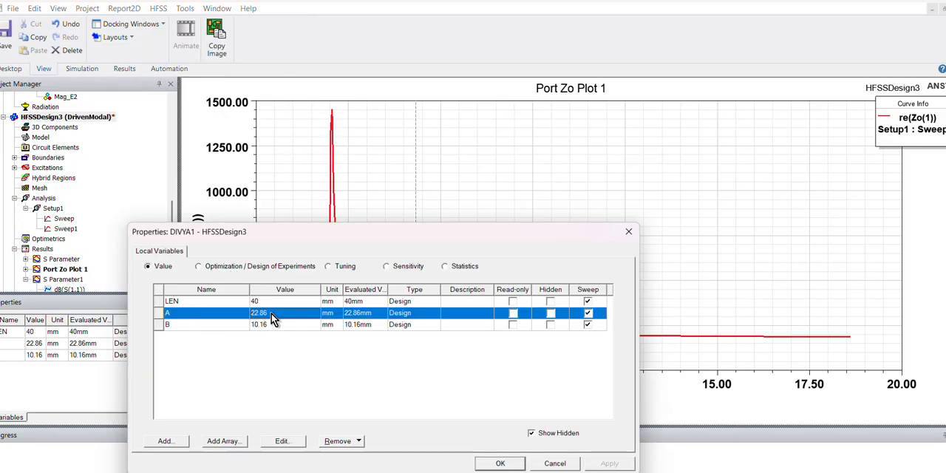
pyautogui.click(272, 316)
pyautogui.write('/')
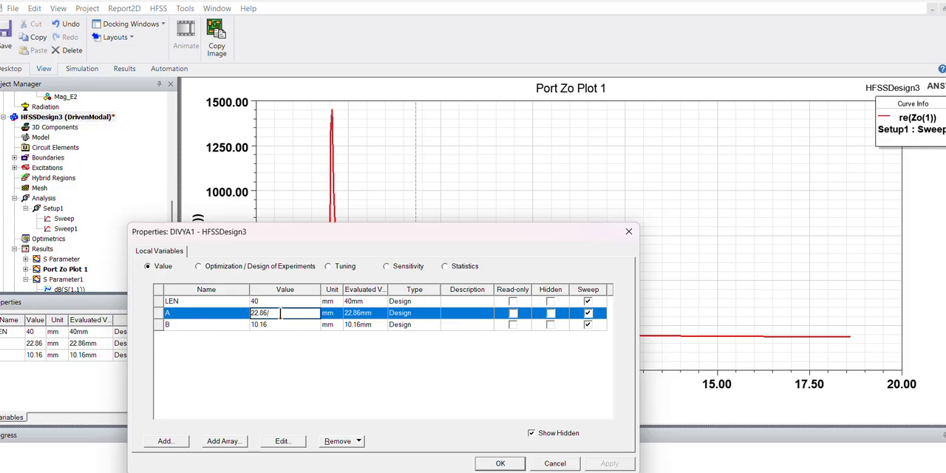
pyautogui.write('1.45')
# - Open the calculator and divide the guide width 22.86 by 1.45
pyautogui.press('super+r')
pyautogui.write('calc')
pyautogui.press('Return')
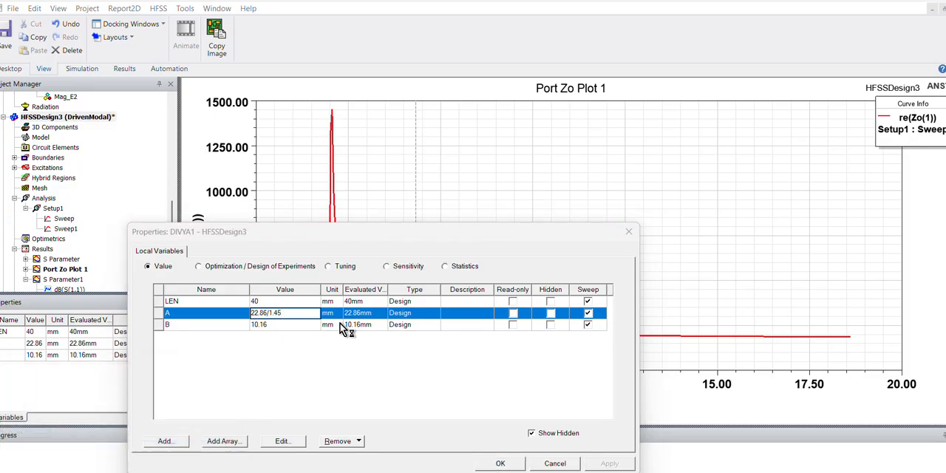
pyautogui.write('22')
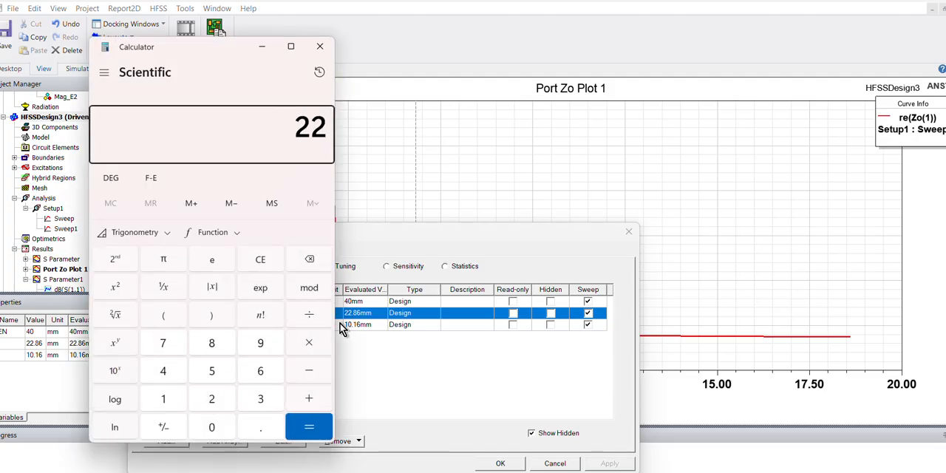
pyautogui.write('.86')
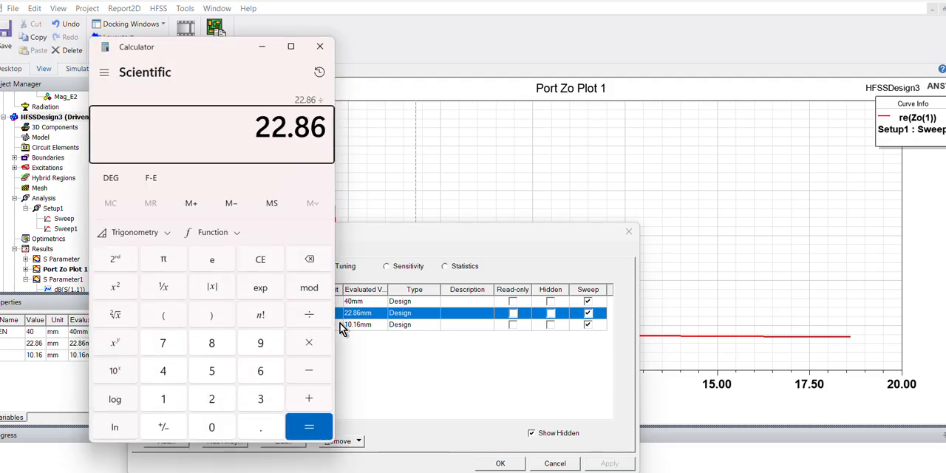
pyautogui.write('/1.45')
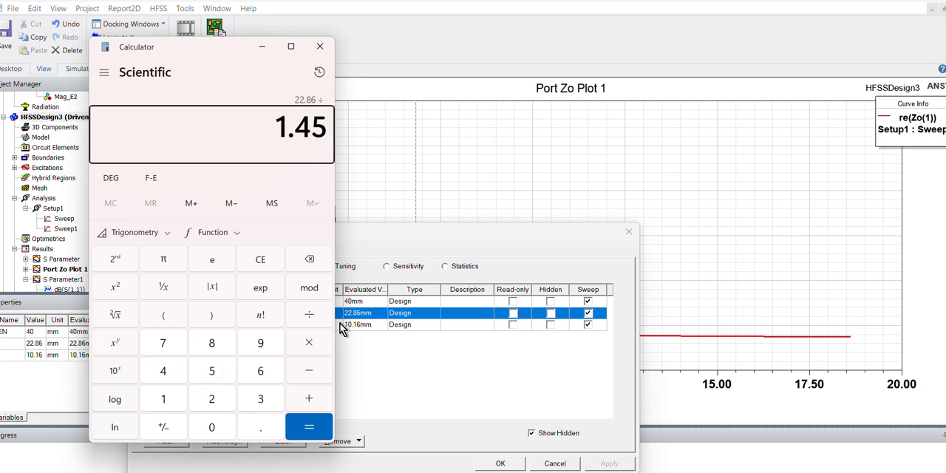
pyautogui.press('Return')
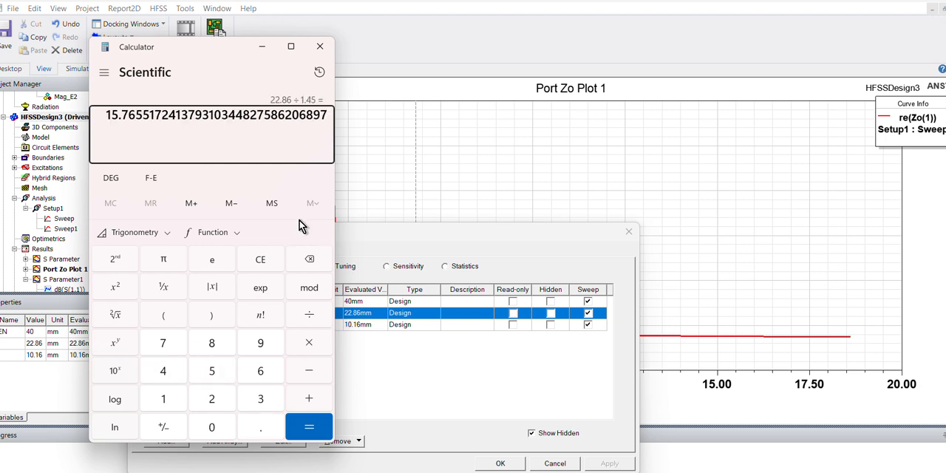
pyautogui.click(365, 367)
pyautogui.doubleClick(283, 313)
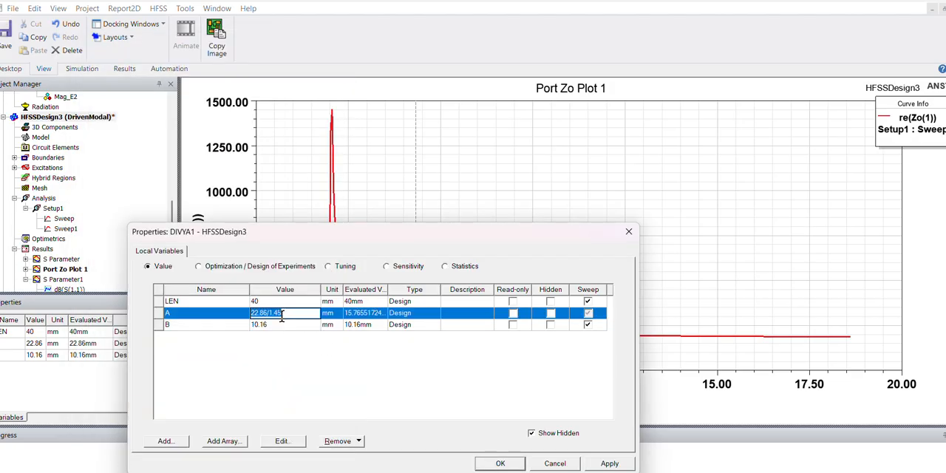
pyautogui.write('15.76')
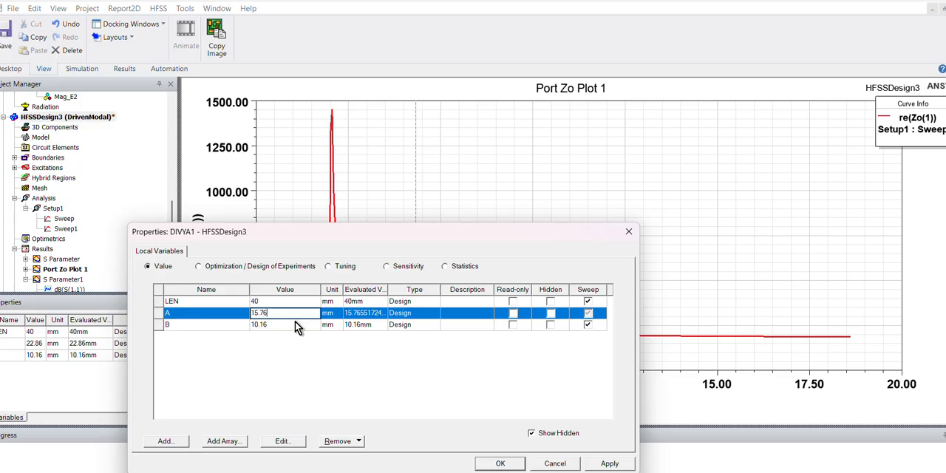
pyautogui.click(501, 397)
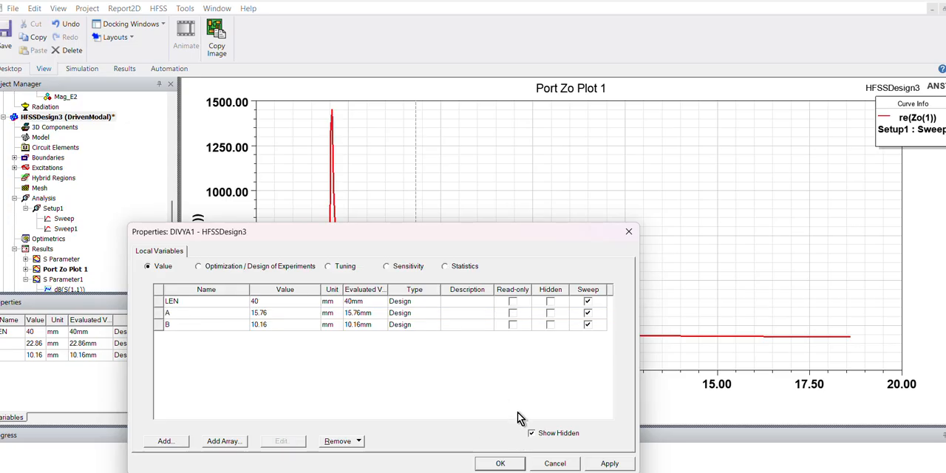
pyautogui.click(555, 463)
# - Add a sweep analysis setup to HFSSDesign3's Optimetrics and choose variable A for a new sweep definition
pyautogui.rightClick(54, 244)
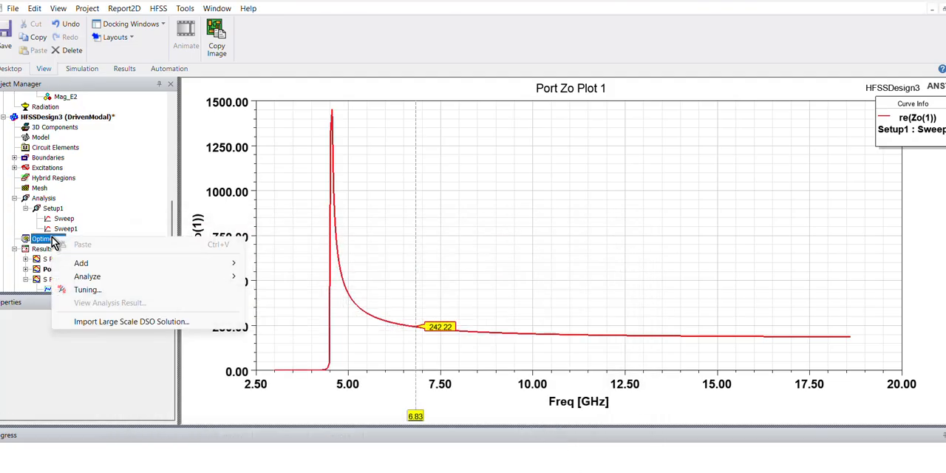
pyautogui.moveTo(133, 265)
pyautogui.click(307, 263)
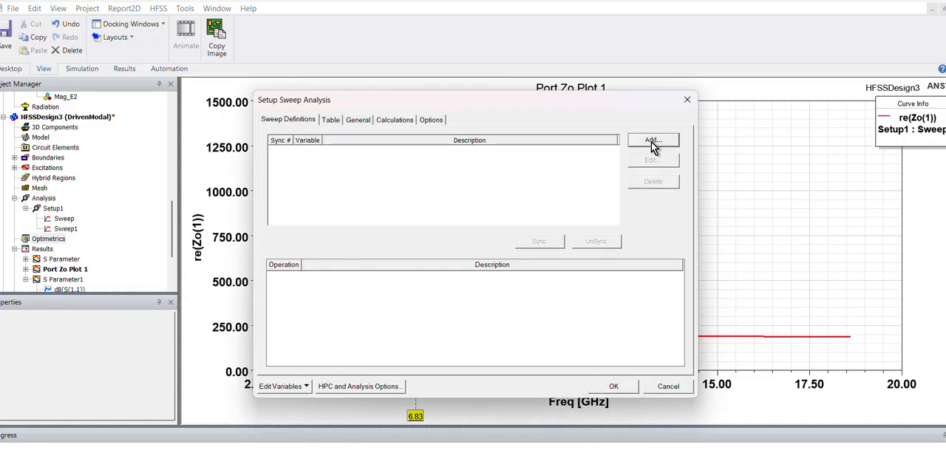
pyautogui.click(653, 139)
pyautogui.click(403, 181)
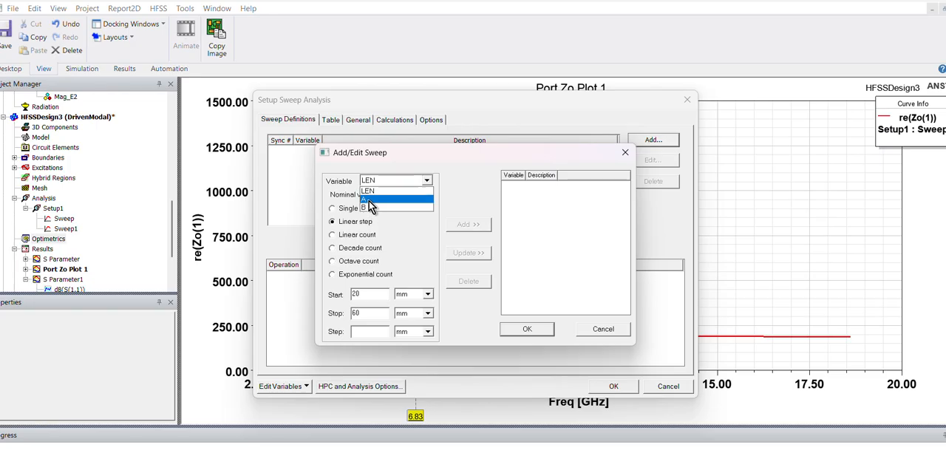
pyautogui.click(368, 200)
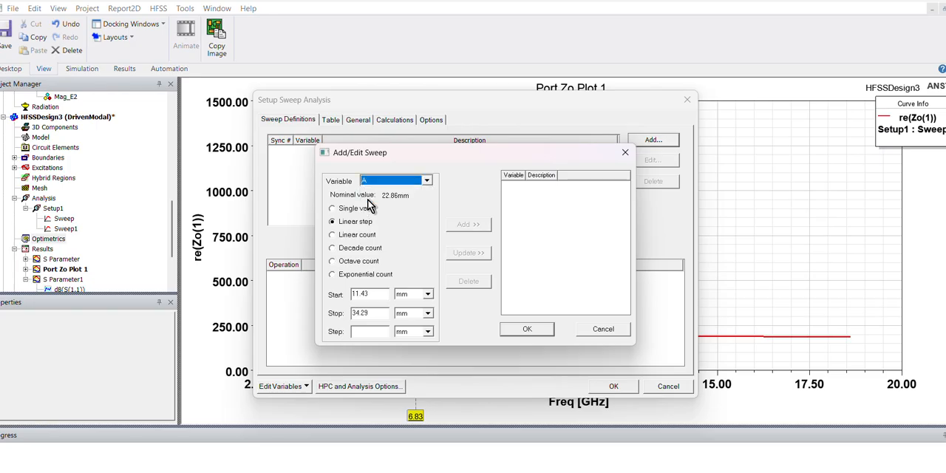
# - Set the sweep of A to start at 15.76 mm and stop at 22.86 mm, checking the calculated width
pyautogui.doubleClick(375, 312)
pyautogui.write('22')
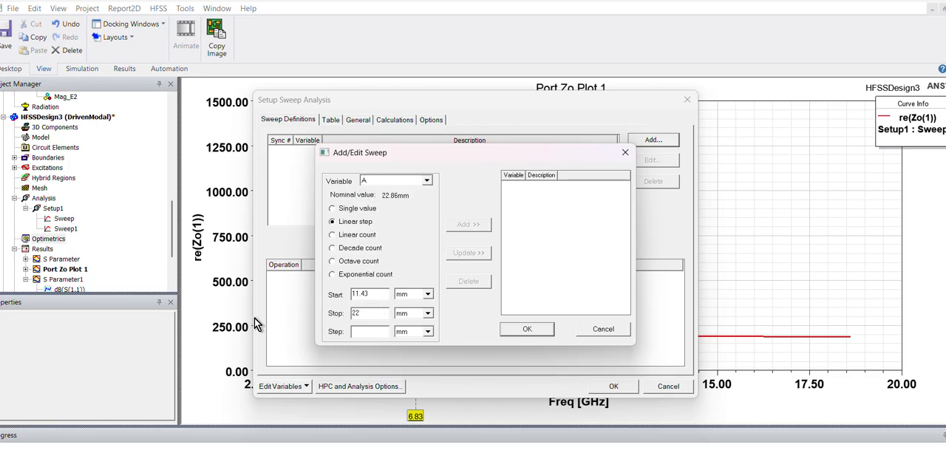
pyautogui.write('.86')
pyautogui.doubleClick(376, 293)
pyautogui.write('15')
pyautogui.moveTo(569, 470)
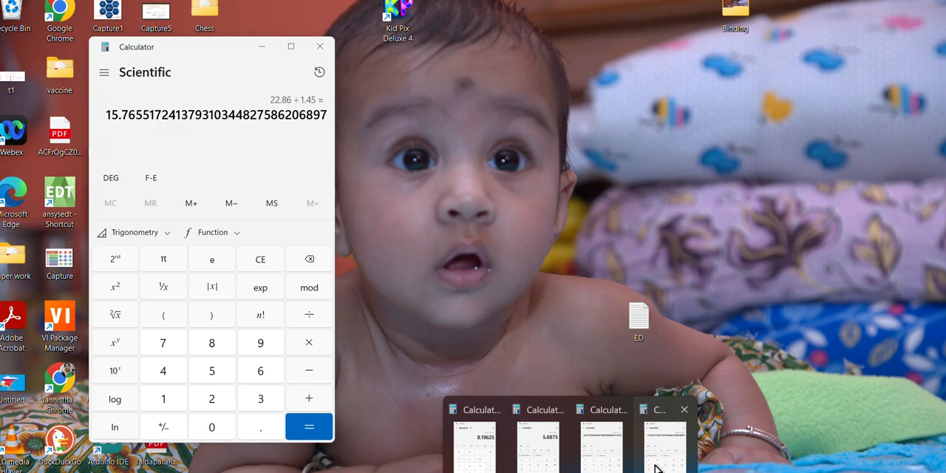
pyautogui.click(655, 465)
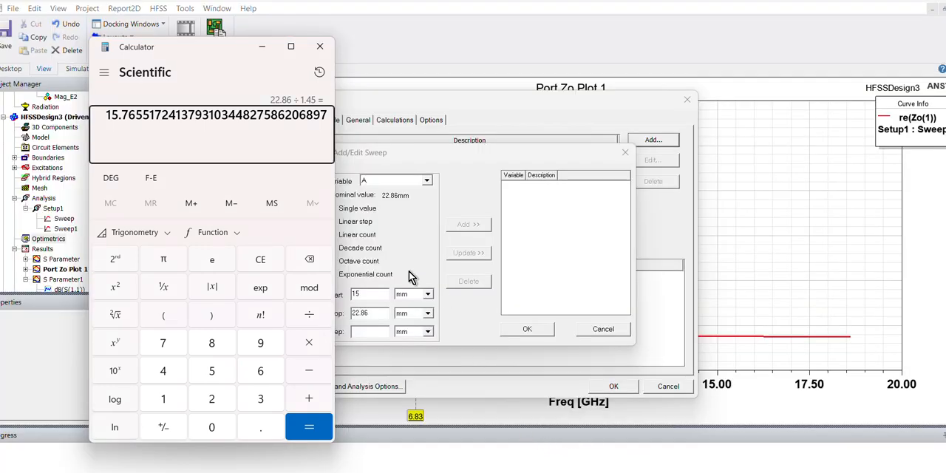
pyautogui.click(410, 272)
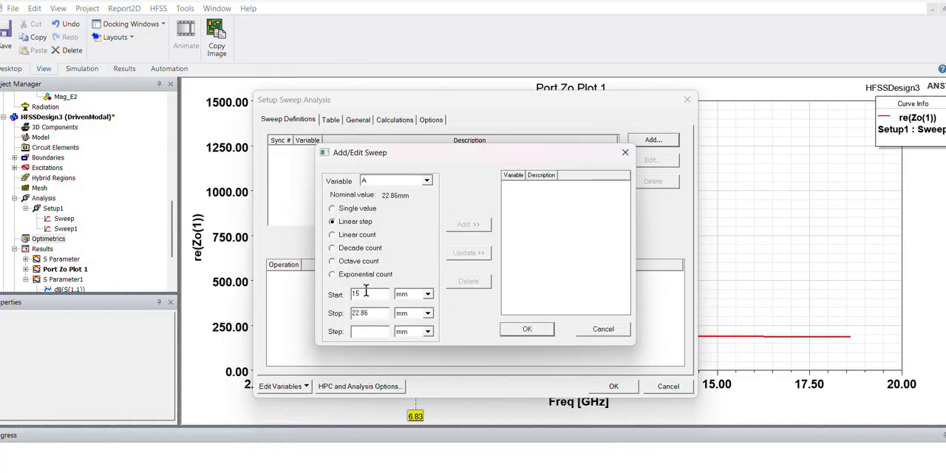
pyautogui.write('76')
# - Make the sweep of A a linear count of 3 and add it to the setup's sweep definitions
pyautogui.click(342, 235)
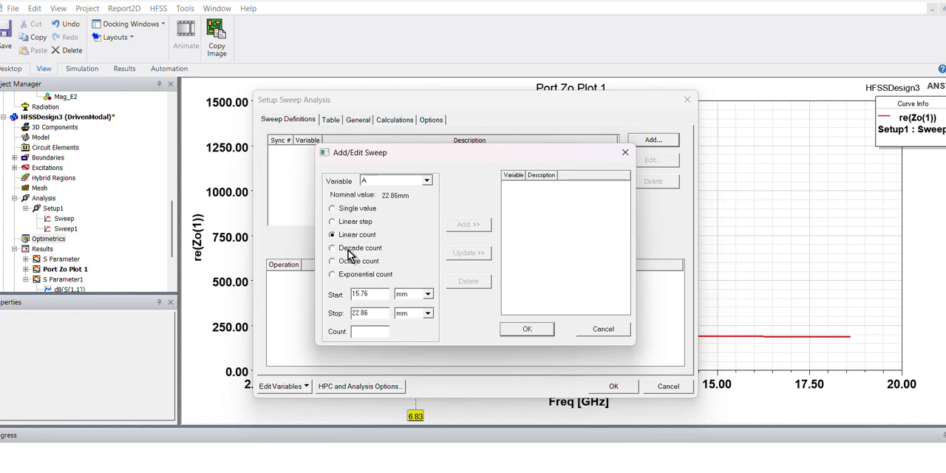
pyautogui.click(367, 331)
pyautogui.write('3')
pyautogui.click(461, 228)
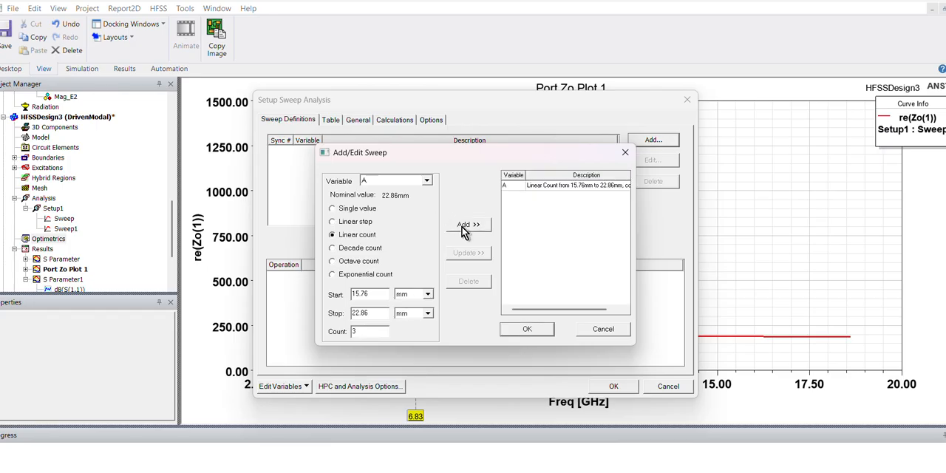
pyautogui.click(528, 329)
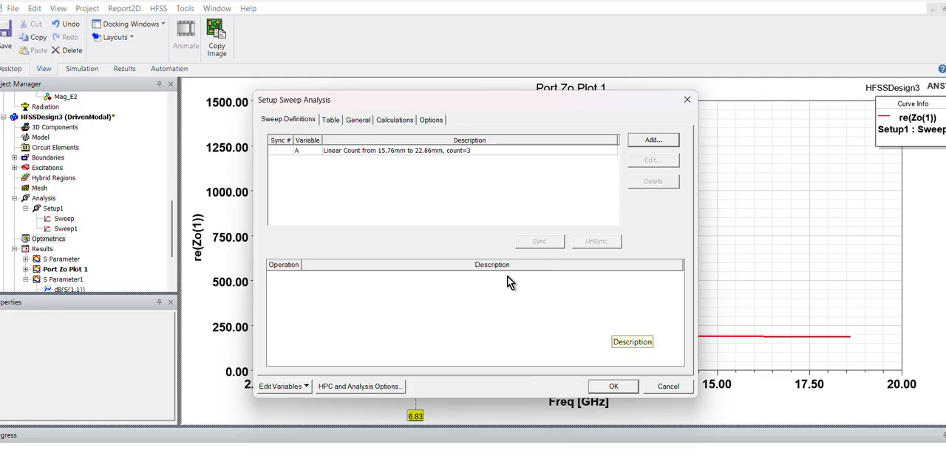
# - Start a second sweep definition in the sweep analysis setup and open its list of available variables
pyautogui.click(655, 142)
pyautogui.click(427, 180)
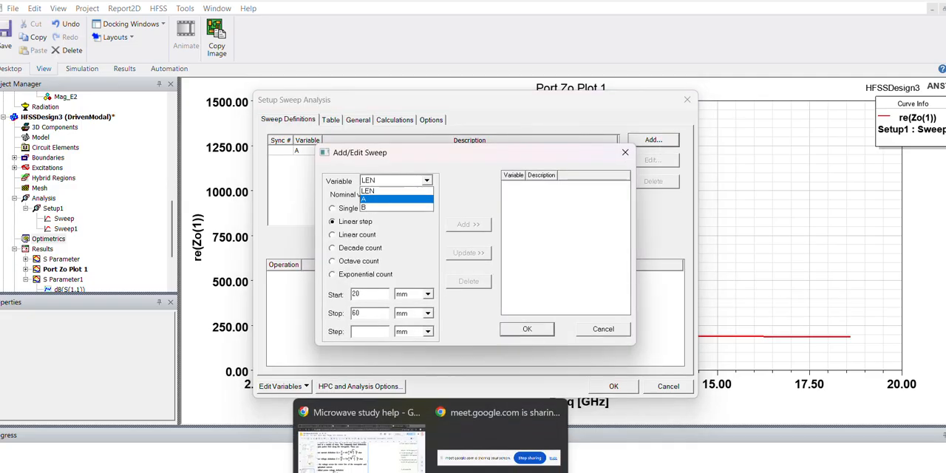
# - Switch to the Paint drawing of the circular guides and sketch three nested rectangles below it, with an upright arc in the innermost
pyautogui.click(360, 439)
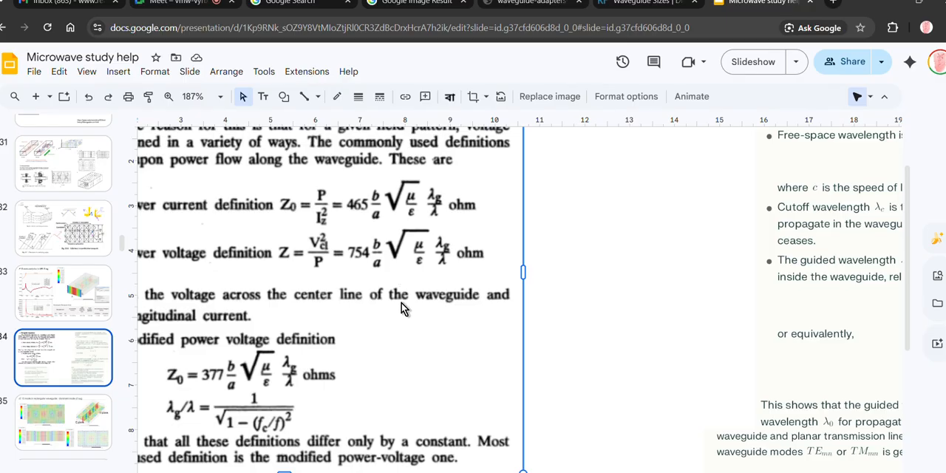
pyautogui.press('super')
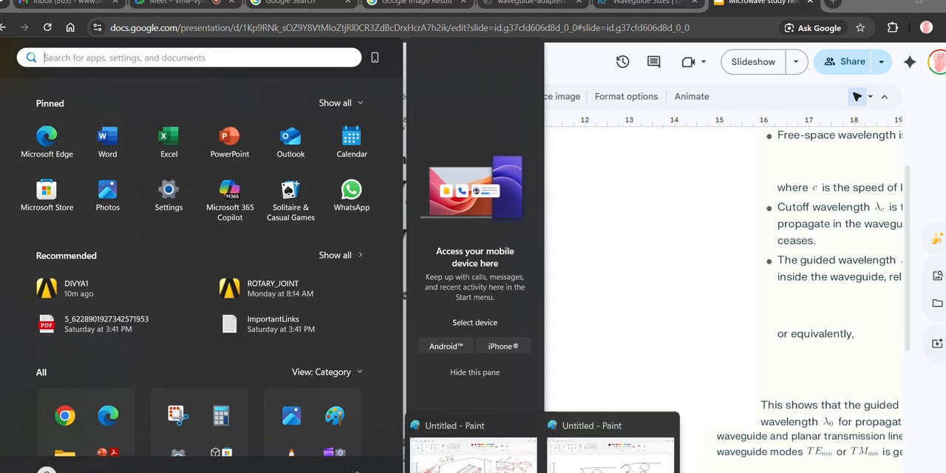
pyautogui.click(587, 466)
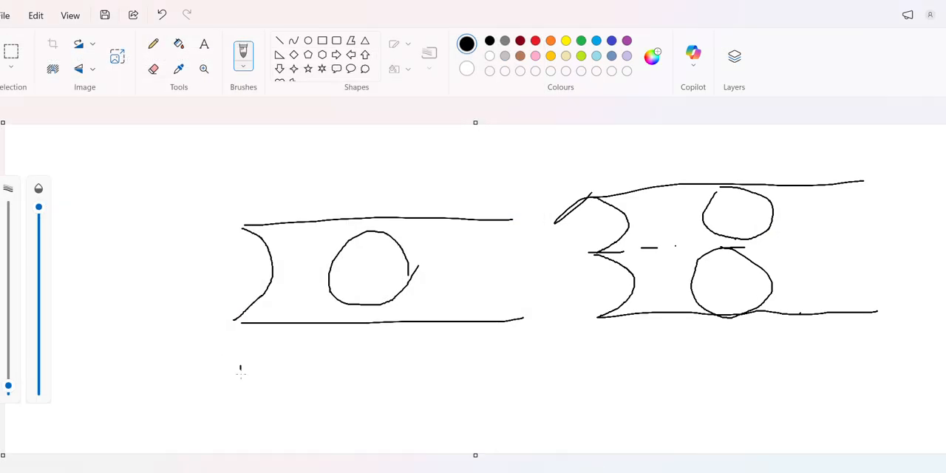
pyautogui.moveTo(241, 373)
pyautogui.mouseDown()
pyautogui.moveTo(238, 403)
pyautogui.moveTo(323, 423)
pyautogui.moveTo(378, 412)
pyautogui.moveTo(360, 367)
pyautogui.moveTo(237, 365)
pyautogui.mouseUp()
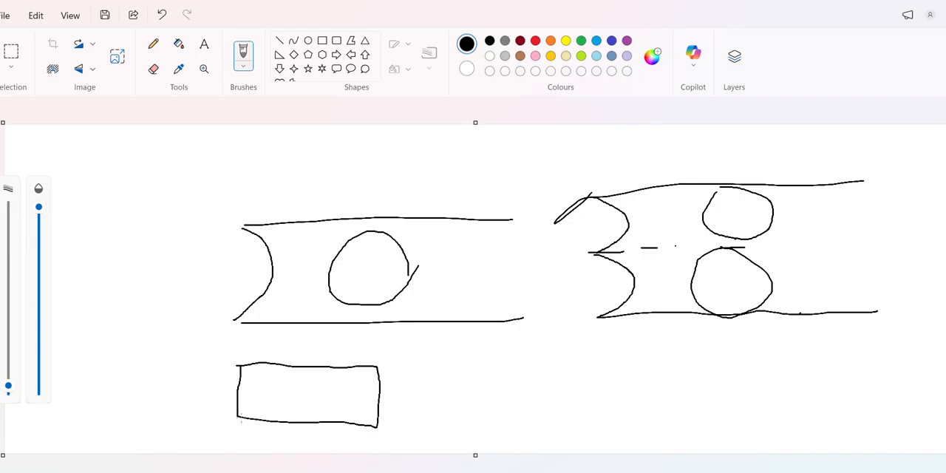
pyautogui.moveTo(256, 419)
pyautogui.mouseDown()
pyautogui.moveTo(257, 362)
pyautogui.moveTo(331, 367)
pyautogui.moveTo(336, 429)
pyautogui.mouseUp()
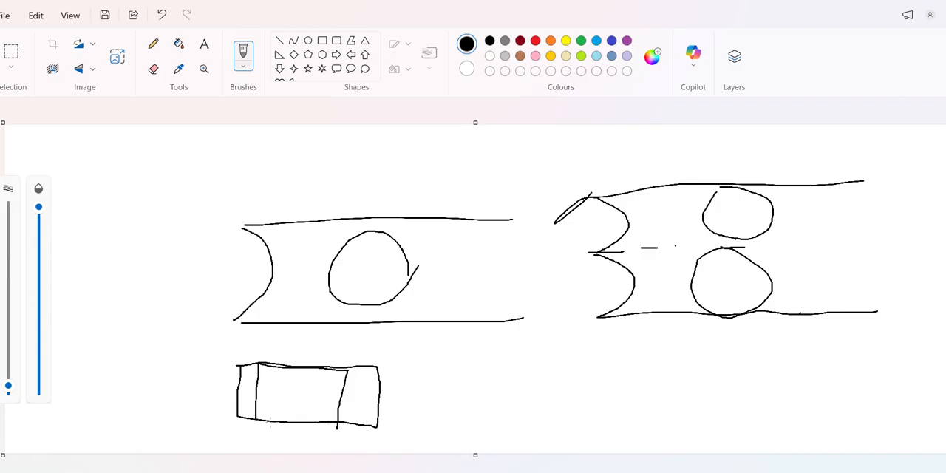
pyautogui.moveTo(265, 422)
pyautogui.mouseDown()
pyautogui.moveTo(267, 380)
pyautogui.moveTo(299, 368)
pyautogui.moveTo(322, 398)
pyautogui.moveTo(319, 423)
pyautogui.mouseUp()
pyautogui.moveTo(265, 417)
pyautogui.mouseDown()
pyautogui.moveTo(288, 388)
pyautogui.moveTo(320, 417)
pyautogui.mouseUp()
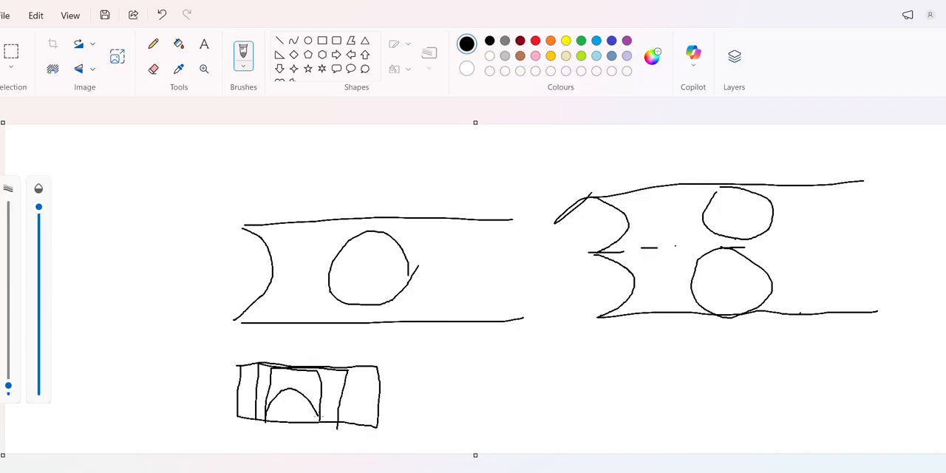
# - In red, add a sideways arc to the innermost rectangle and draw a separate square containing two crossing arcs
pyautogui.click(536, 41)
pyautogui.moveTo(271, 369)
pyautogui.mouseDown()
pyautogui.moveTo(300, 395)
pyautogui.moveTo(265, 422)
pyautogui.mouseUp()
pyautogui.moveTo(495, 355)
pyautogui.mouseDown()
pyautogui.moveTo(494, 390)
pyautogui.moveTo(544, 406)
pyautogui.moveTo(553, 357)
pyautogui.moveTo(502, 357)
pyautogui.moveTo(494, 407)
pyautogui.moveTo(508, 381)
pyautogui.moveTo(544, 405)
pyautogui.mouseUp()
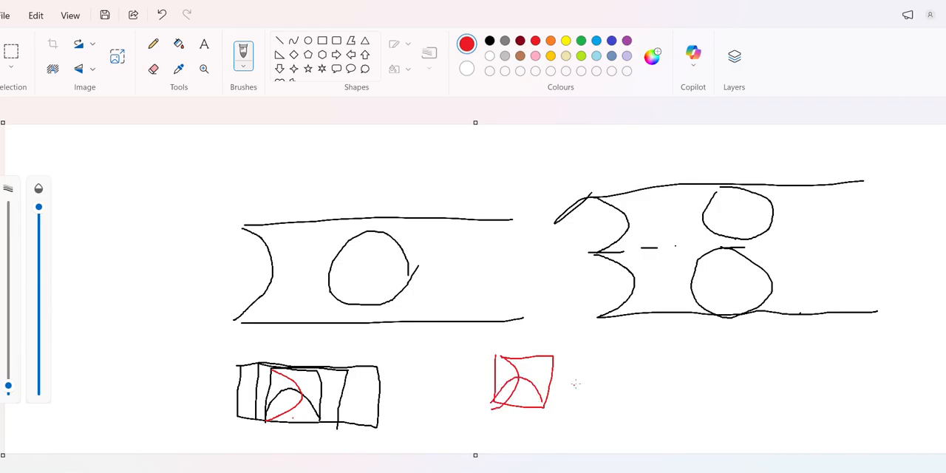
# - Write OMT in red beside the red square, underline it, and leave the Paint drawing
pyautogui.moveTo(582, 371)
pyautogui.mouseDown()
pyautogui.moveTo(588, 400)
pyautogui.moveTo(581, 372)
pyautogui.moveTo(617, 368)
pyautogui.moveTo(621, 399)
pyautogui.moveTo(658, 370)
pyautogui.moveTo(646, 397)
pyautogui.mouseUp()
pyautogui.moveTo(592, 410); pyautogui.dragTo(649, 407)
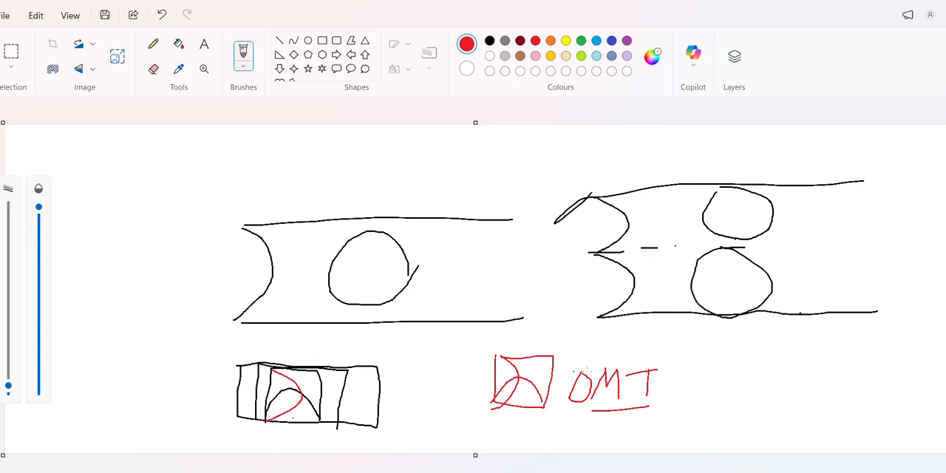
pyautogui.click(886, 5)
# - Return from the slides to HFSS, choose B as the new sweep's variable, and switch to the calculator
pyautogui.keyDown('ctrl'); pyautogui.scroll(-5, 501, 317); pyautogui.keyUp('ctrl')
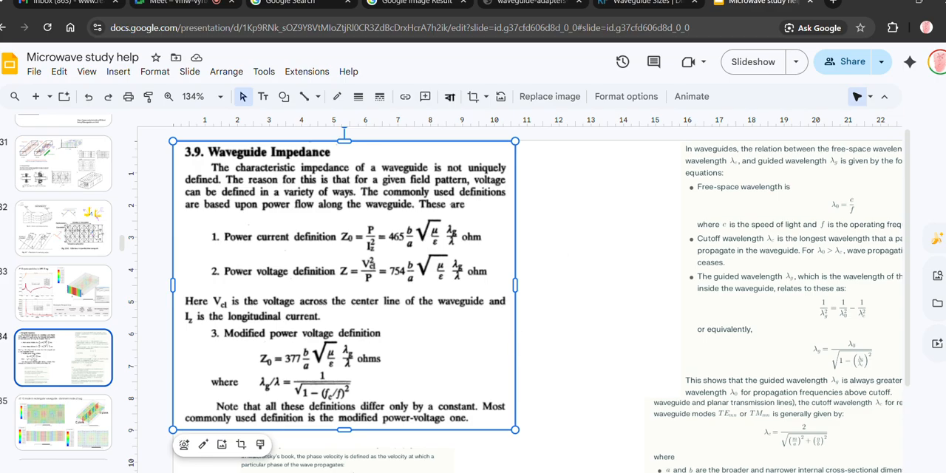
pyautogui.click(641, 227)
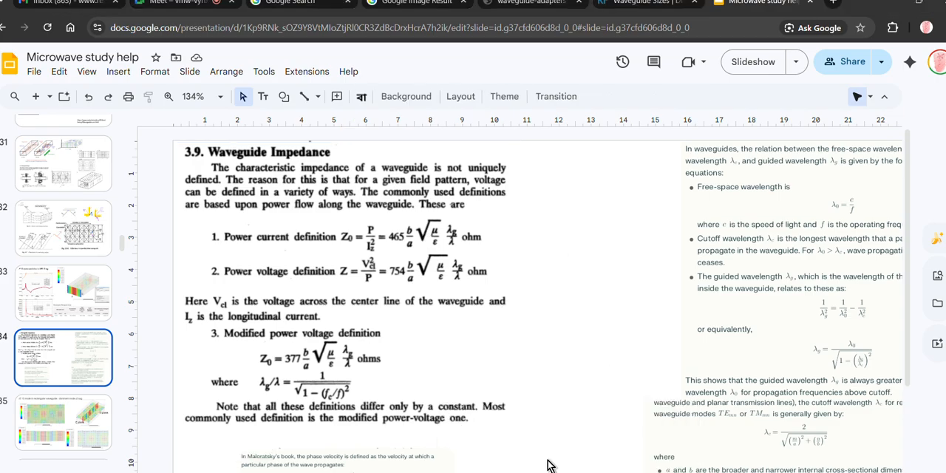
pyautogui.moveTo(570, 471)
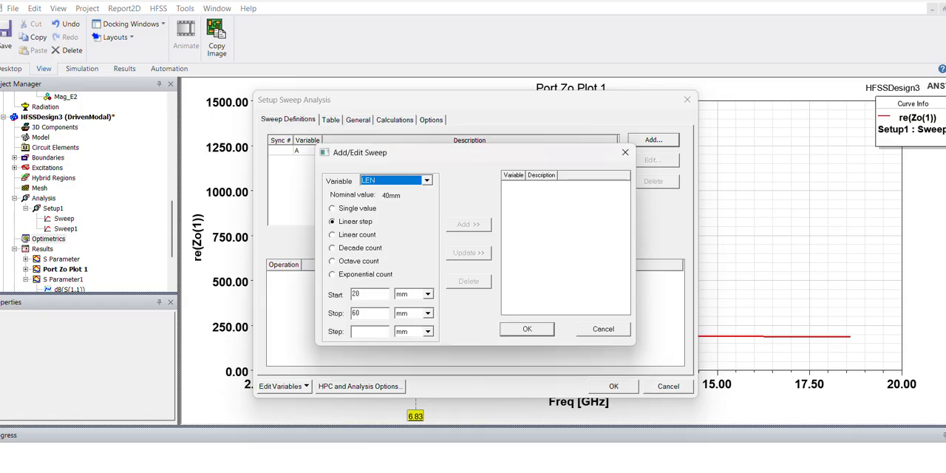
pyautogui.click(407, 181)
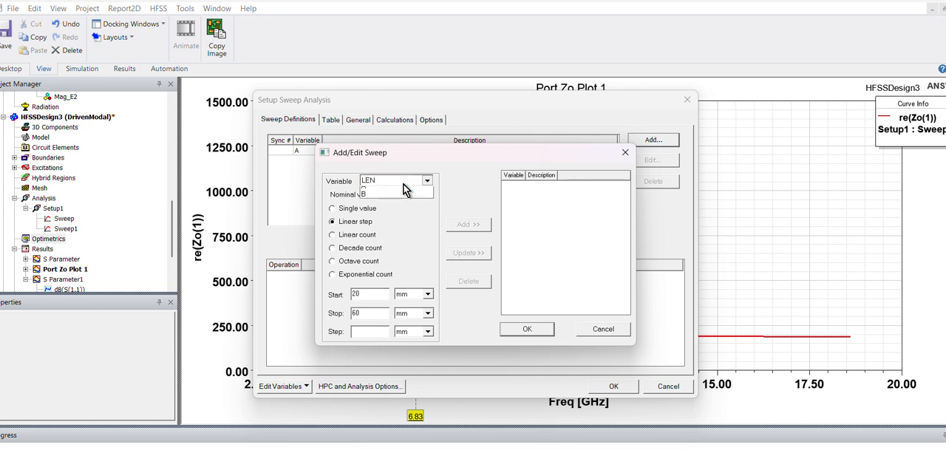
pyautogui.click(384, 208)
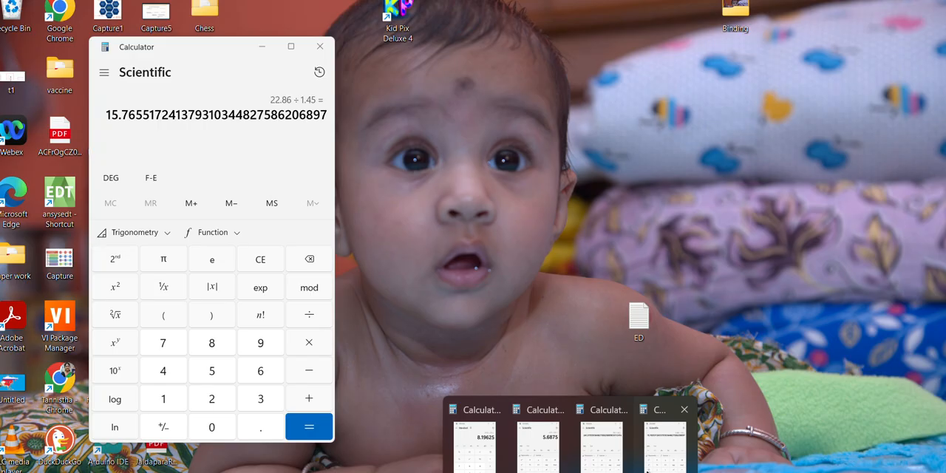
pyautogui.click(646, 470)
pyautogui.write('0')
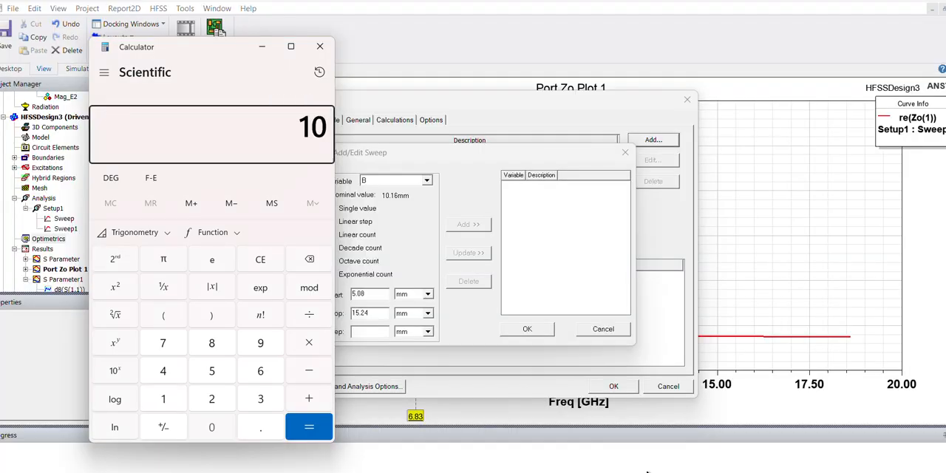
pyautogui.press('/')
pyautogui.write('0.1')
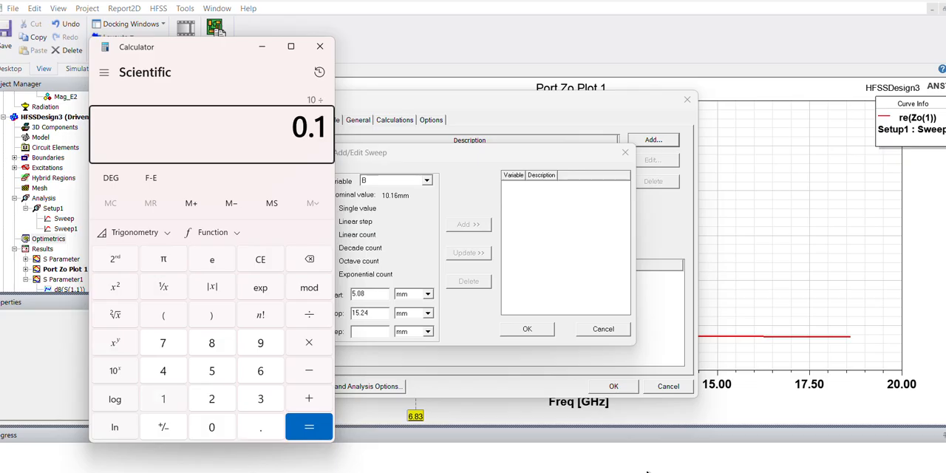
pyautogui.press('BackSpace')
pyautogui.press('BackSpace')
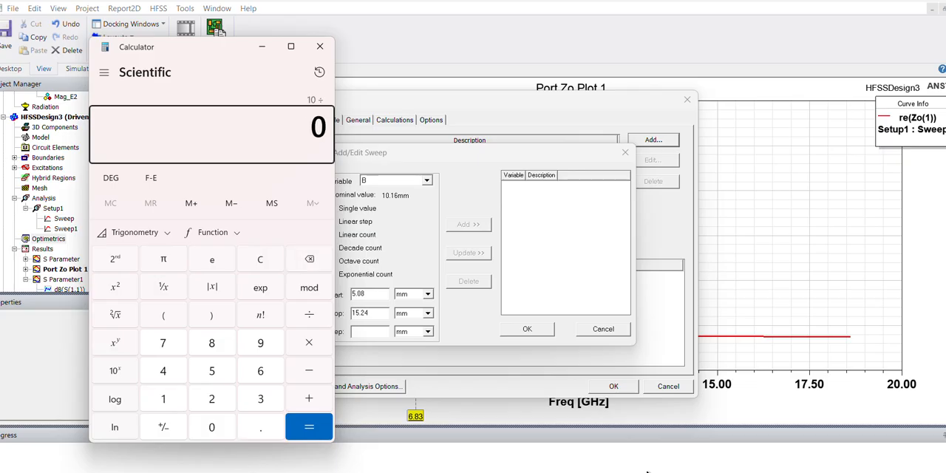
pyautogui.press('Escape')
# - Divide the guide height 10.16 by 1.45 in the calculator
pyautogui.write('10.16')
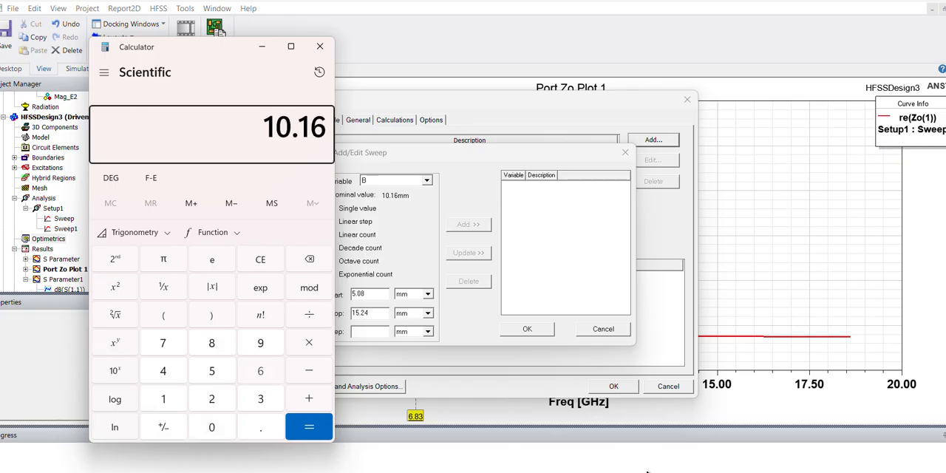
pyautogui.write('/1.45=')
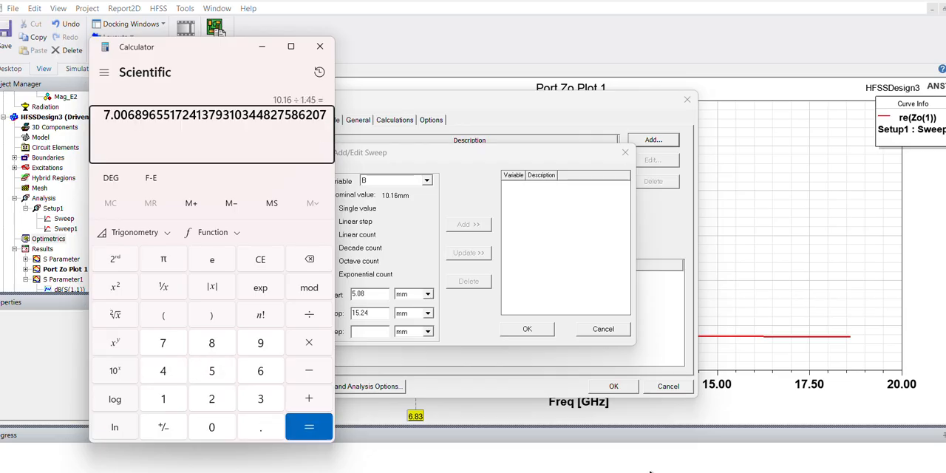
# - Back in HFSS, set the sweep of B to start at 7 mm and stop at 10.16 mm
pyautogui.click(394, 331)
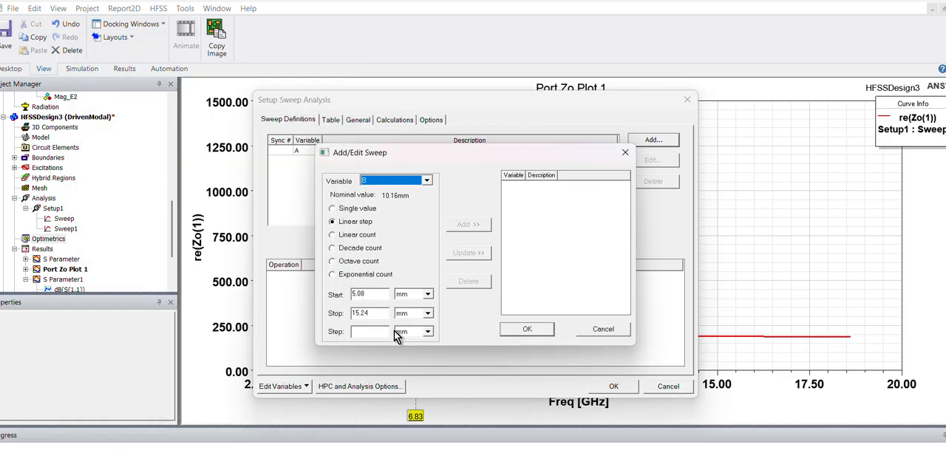
pyautogui.moveTo(368, 294); pyautogui.dragTo(302, 301)
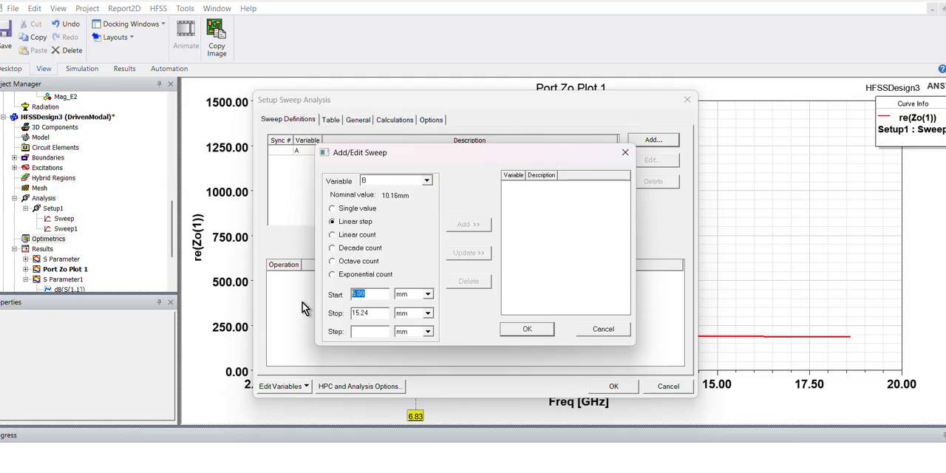
pyautogui.write('7.00')
pyautogui.moveTo(375, 313); pyautogui.dragTo(292, 308)
pyautogui.write('10.16')
# - Make the sweep of B a linear count of 3 and add it to the setup's sweep definitions
pyautogui.click(362, 332)
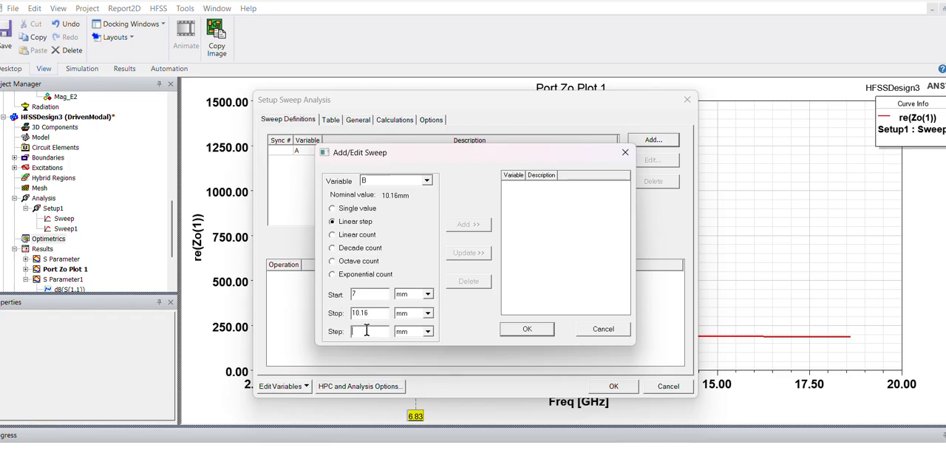
pyautogui.click(359, 234)
pyautogui.write('3')
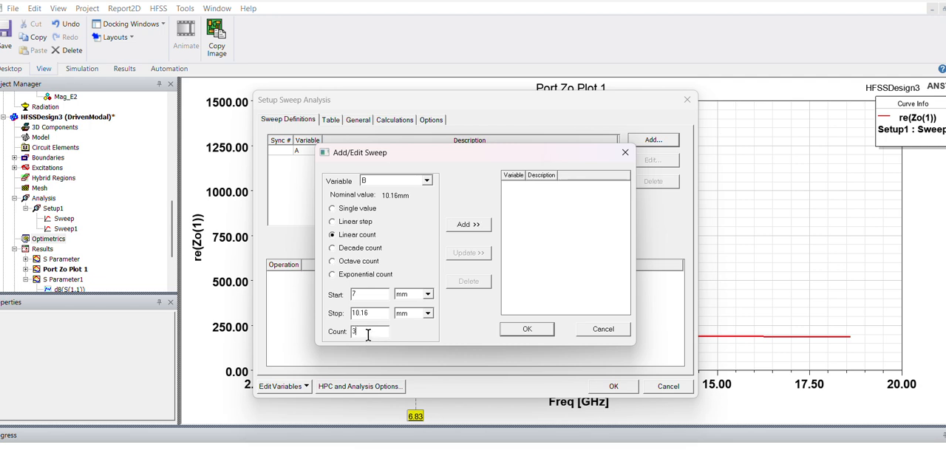
pyautogui.click(475, 224)
pyautogui.click(524, 329)
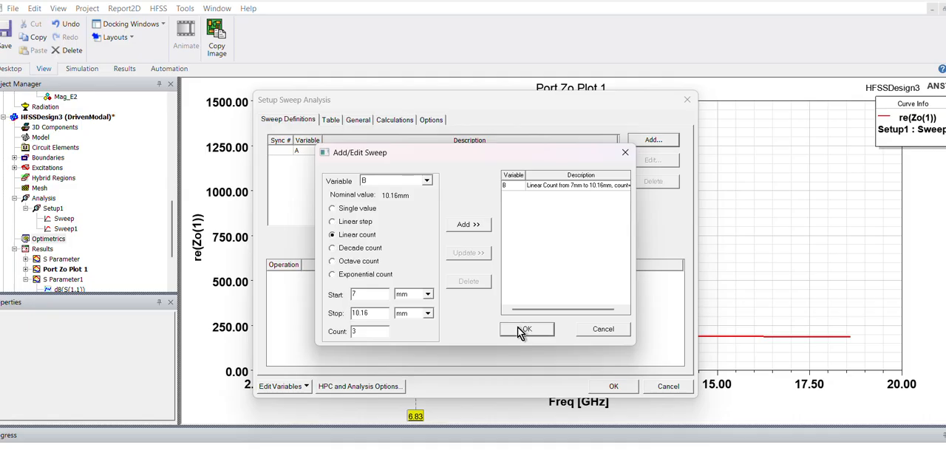
# - Synchronize the sweeps of A and B, then check the table of variations and accept the sweep setup
pyautogui.click(399, 154)
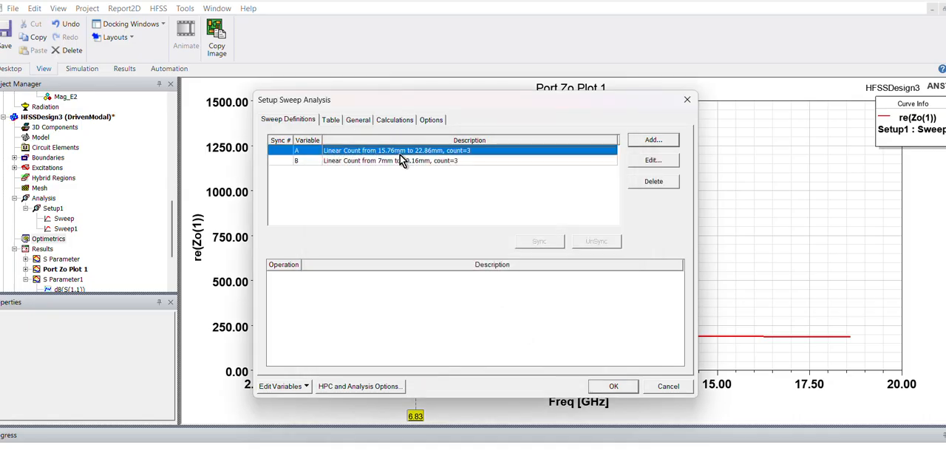
pyautogui.keyDown('ctrl'); pyautogui.click(396, 160); pyautogui.keyUp('ctrl')
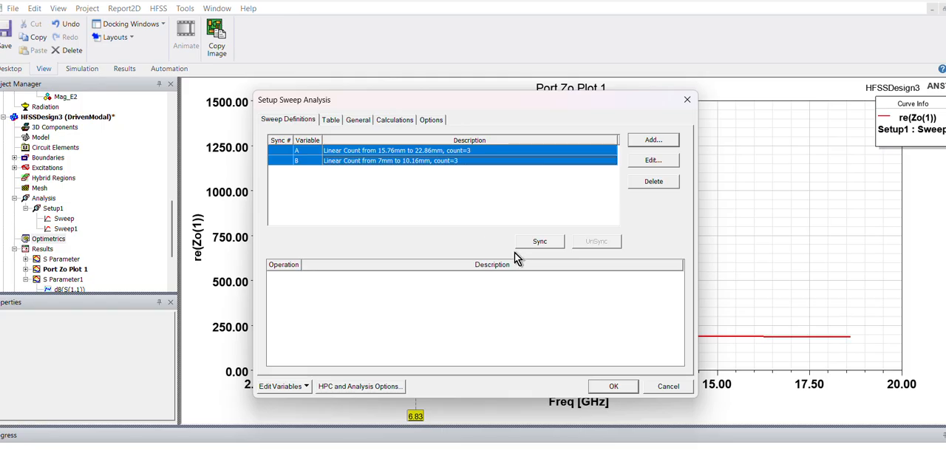
pyautogui.click(543, 243)
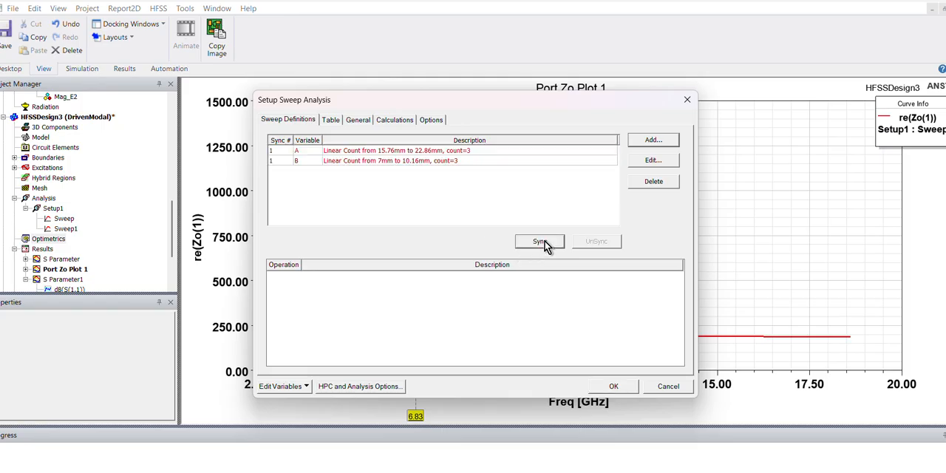
pyautogui.click(330, 120)
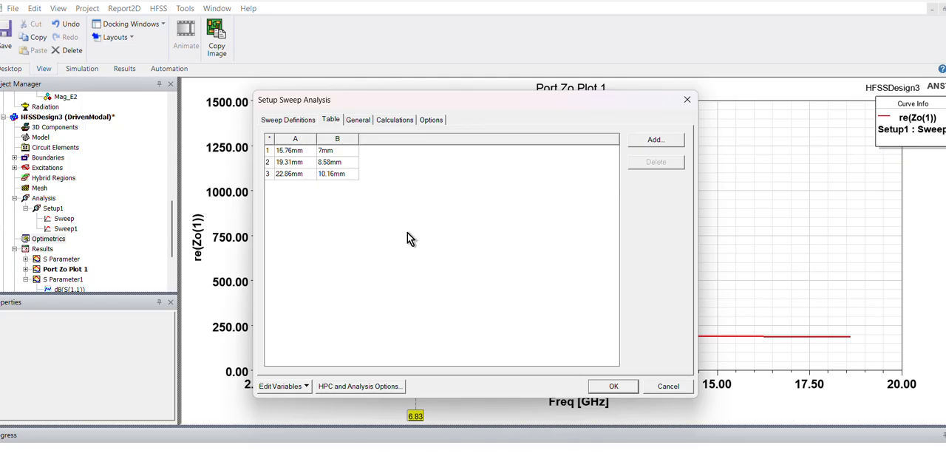
pyautogui.click(607, 387)
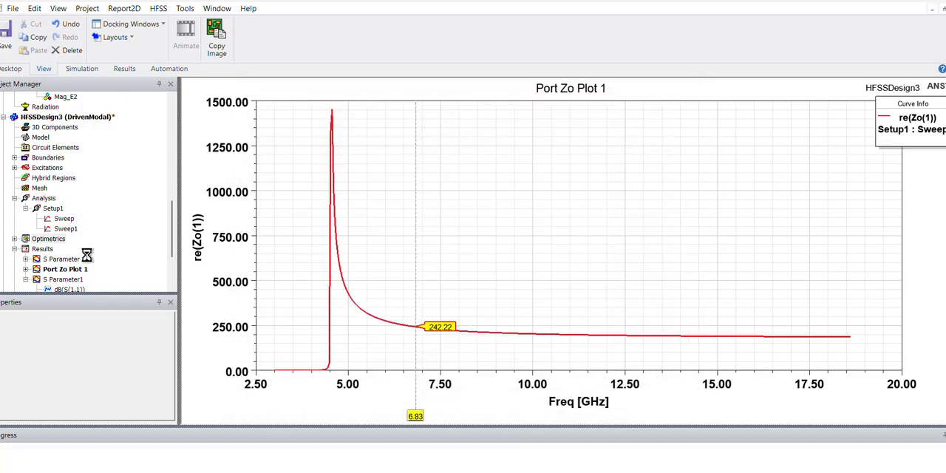
# - Expand HFSSDesign3's Optimetrics and run the analysis of ParametricSetup1
pyautogui.click(15, 239)
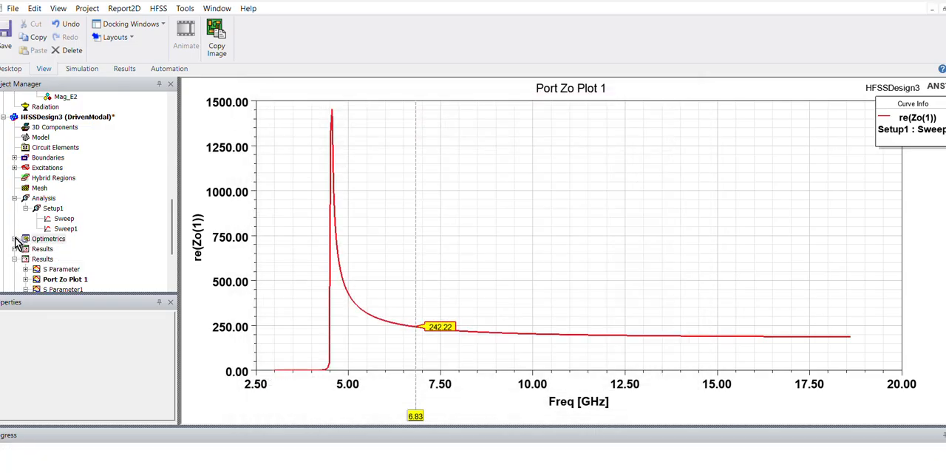
pyautogui.rightClick(59, 247)
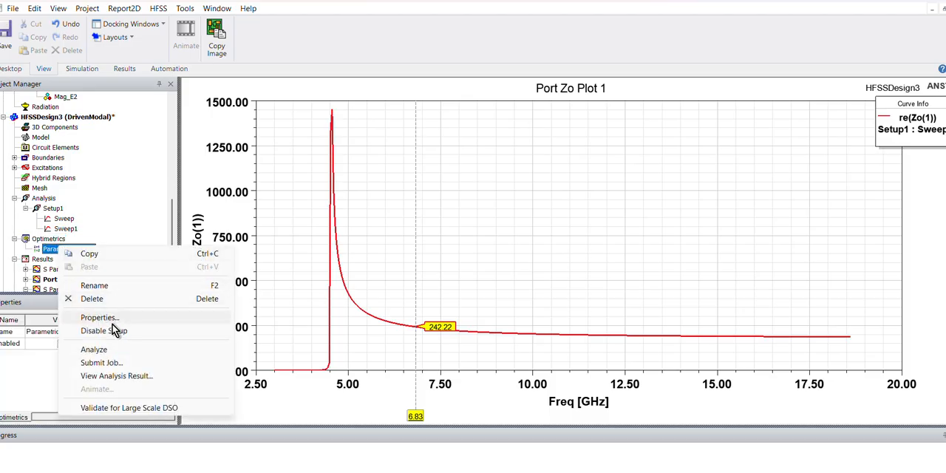
pyautogui.click(95, 350)
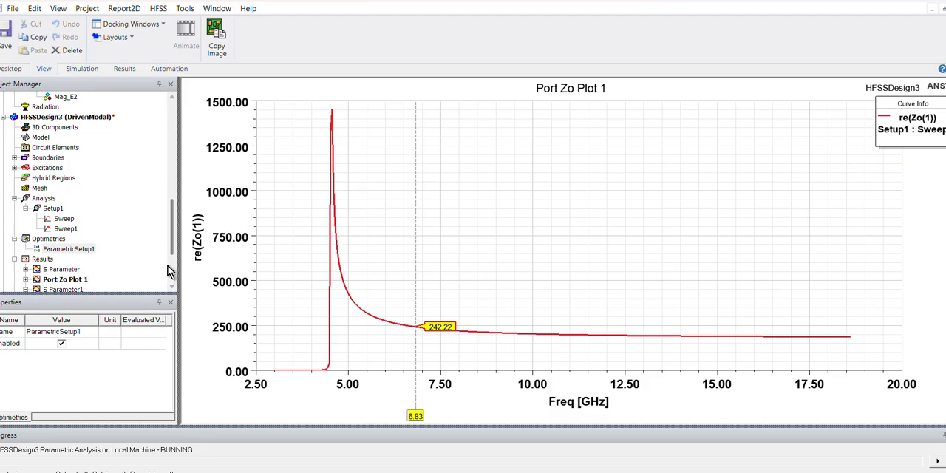
# - Look through the project tree and open the 3D model of HFSSDesign3
pyautogui.scroll(-2, 173, 246)
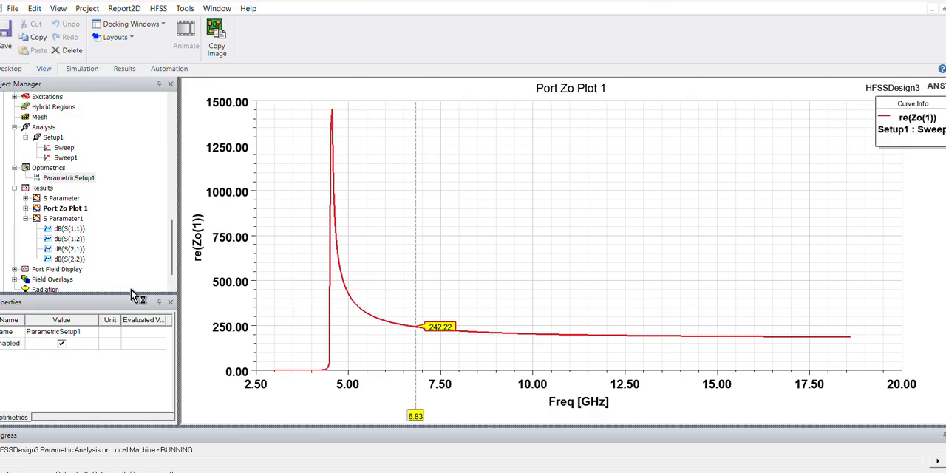
pyautogui.scroll(-1, 174, 266)
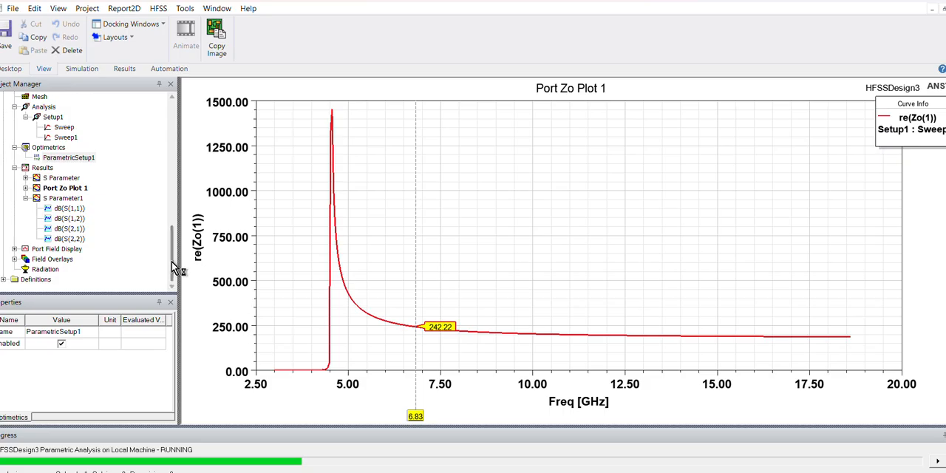
pyautogui.moveTo(172, 267); pyautogui.dragTo(176, 227)
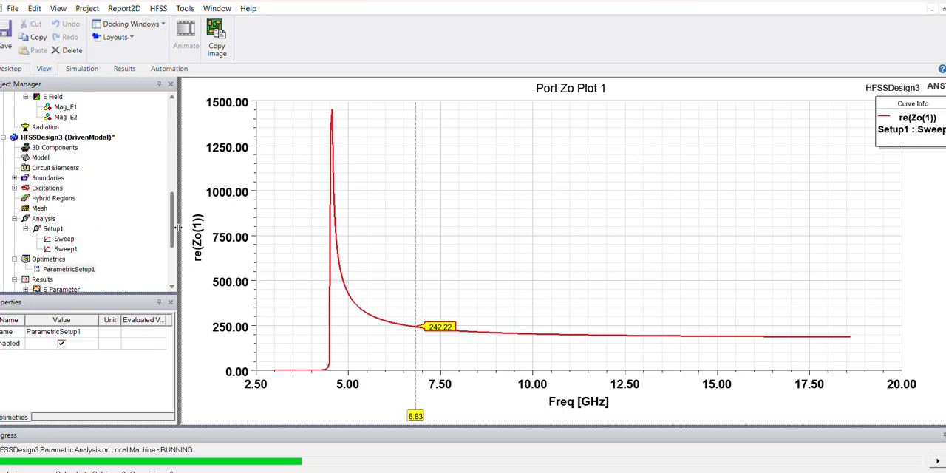
pyautogui.doubleClick(103, 137)
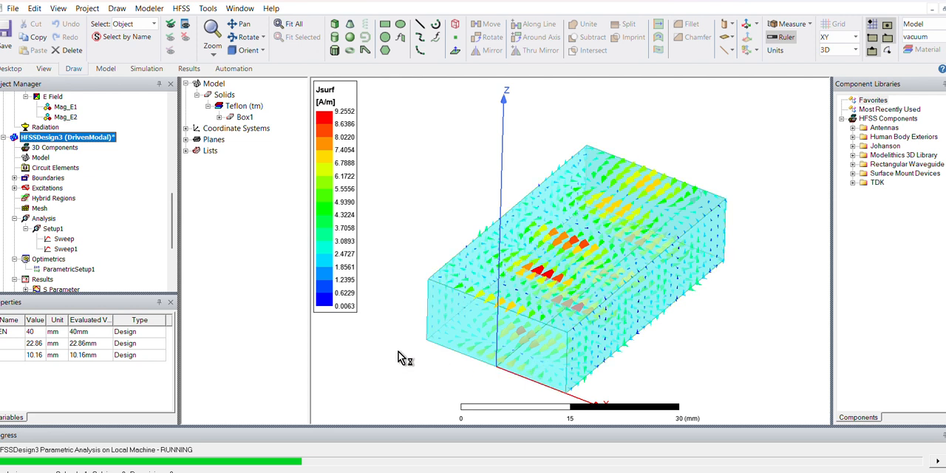
# - Open HFSSDesign3's S Parameter1 report and place the plot's frequency marker at 6.57 GHz to read the three variations
pyautogui.moveTo(175, 236); pyautogui.dragTo(177, 268)
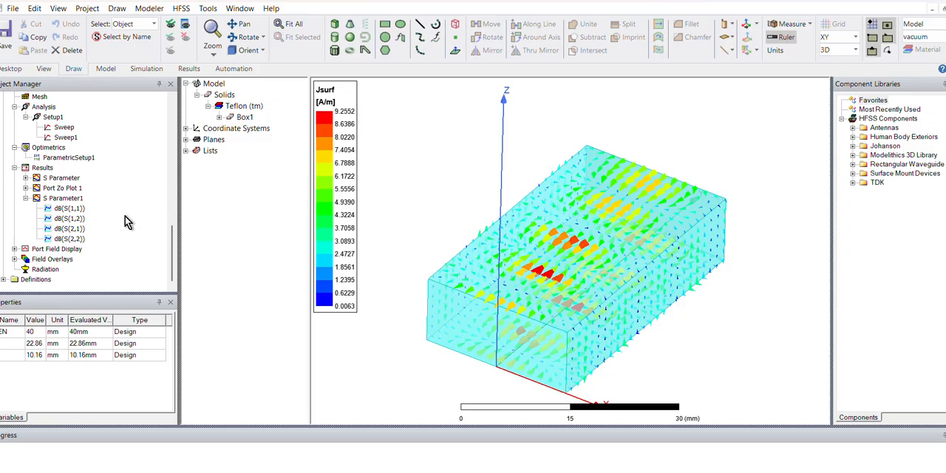
pyautogui.doubleClick(74, 199)
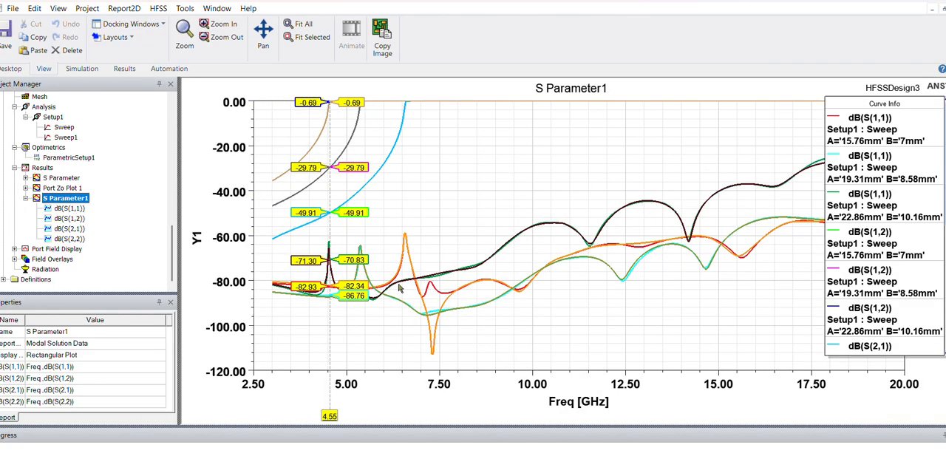
pyautogui.moveTo(329, 416)
pyautogui.mouseDown()
pyautogui.moveTo(352, 416)
pyautogui.moveTo(331, 418)
pyautogui.mouseUp()
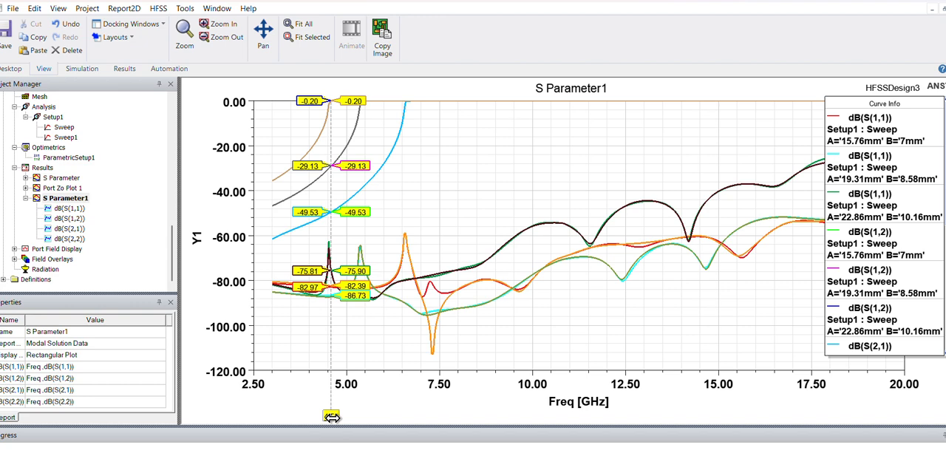
pyautogui.moveTo(331, 417)
pyautogui.mouseDown()
pyautogui.moveTo(409, 414)
pyautogui.moveTo(310, 411)
pyautogui.moveTo(404, 410)
pyautogui.mouseUp()
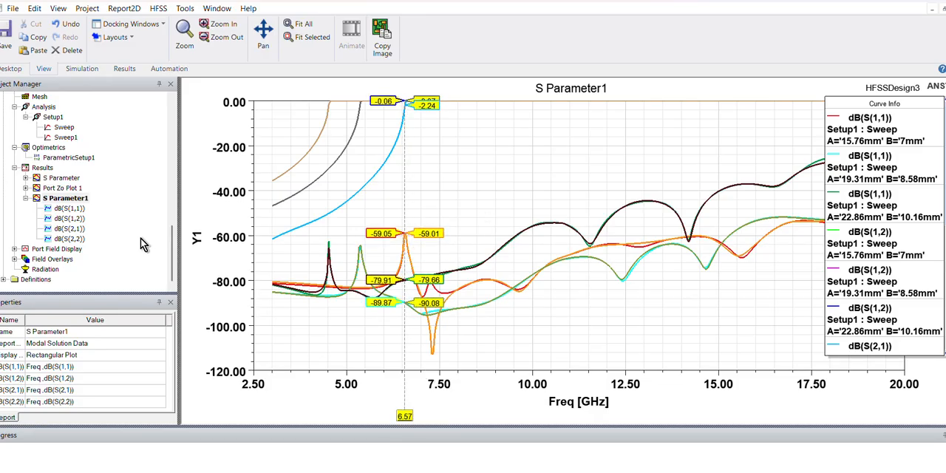
# - Return to HFSSDesign3's 3D model and create an animation of Box1 over all variations of ParametricSetup1
pyautogui.moveTo(171, 249); pyautogui.dragTo(171, 219)
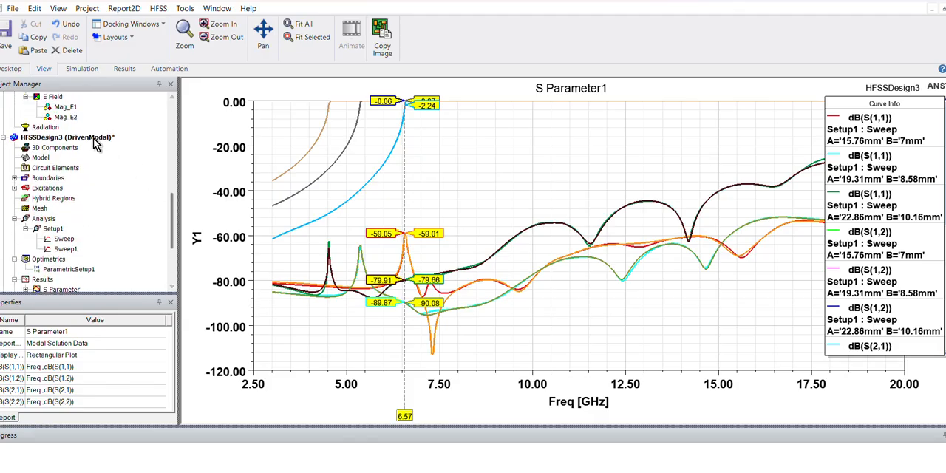
pyautogui.click(94, 144)
pyautogui.scroll(-3, 137, 269)
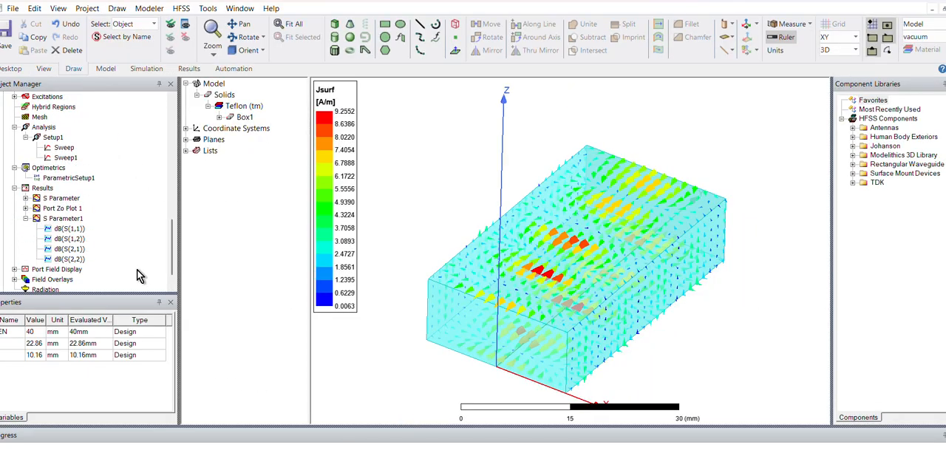
pyautogui.rightClick(70, 179)
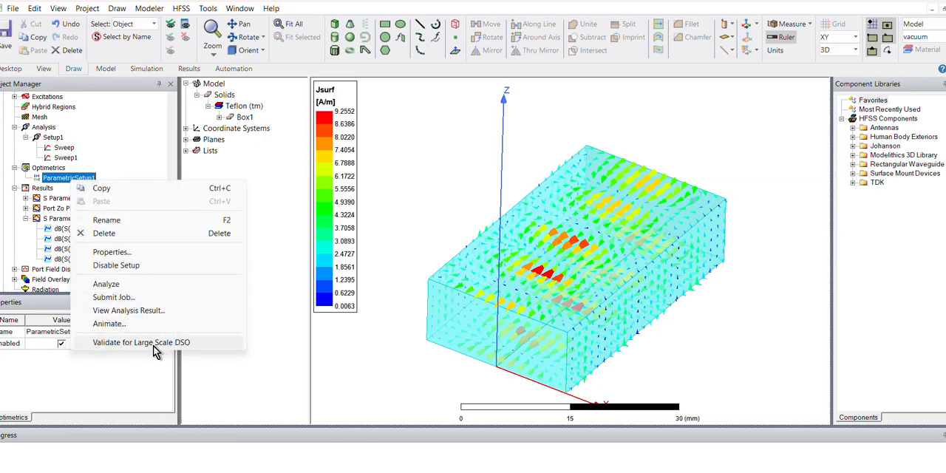
pyautogui.click(133, 324)
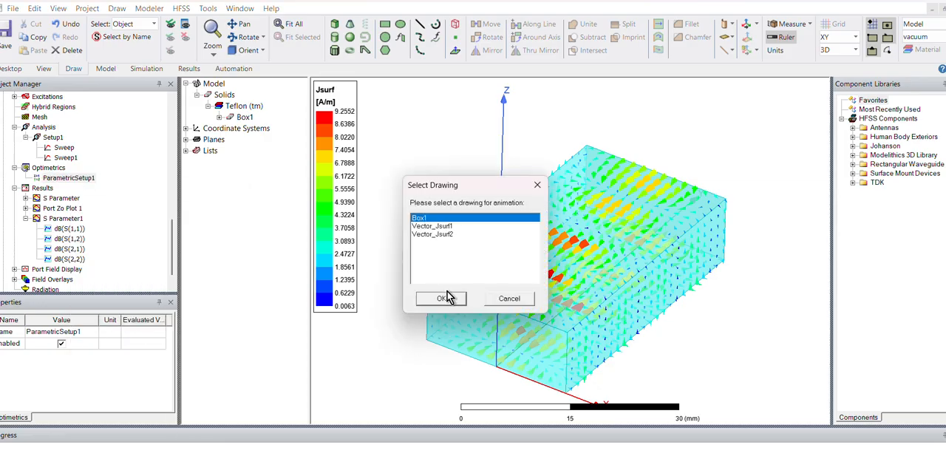
pyautogui.click(445, 298)
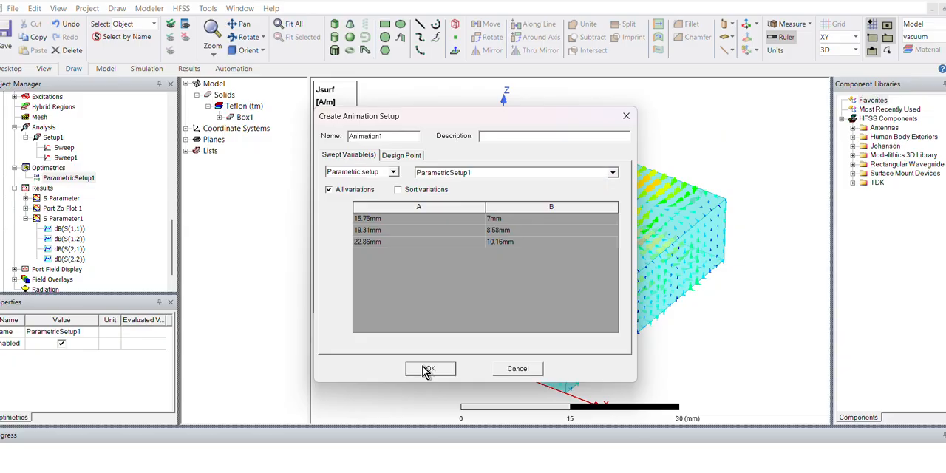
pyautogui.click(428, 368)
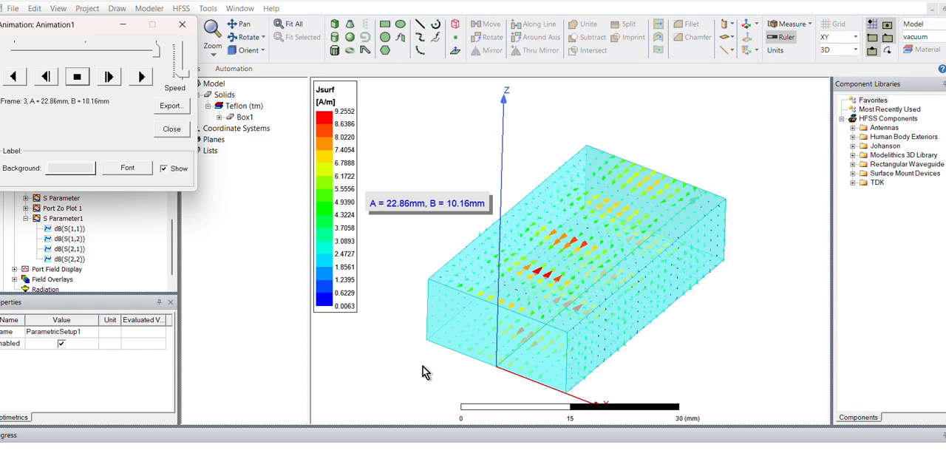
# - Examine the animated waveguide from several angles, stopping the playback and adjusting its speed
pyautogui.moveTo(574, 271); pyautogui.dragTo(602, 260, button='middle')
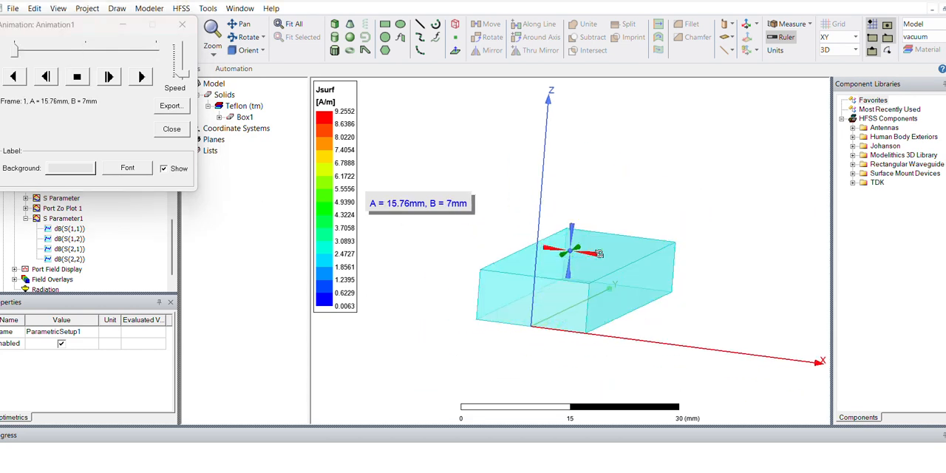
pyautogui.keyDown('alt'); pyautogui.doubleClick(479, 221); pyautogui.keyUp('alt')
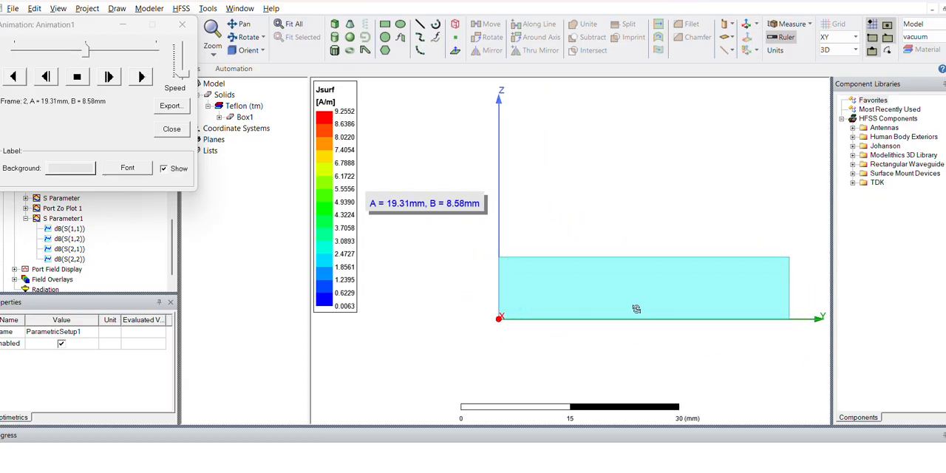
pyautogui.keyDown('alt'); pyautogui.moveTo(579, 305); pyautogui.dragTo(665, 308); pyautogui.keyUp('alt')
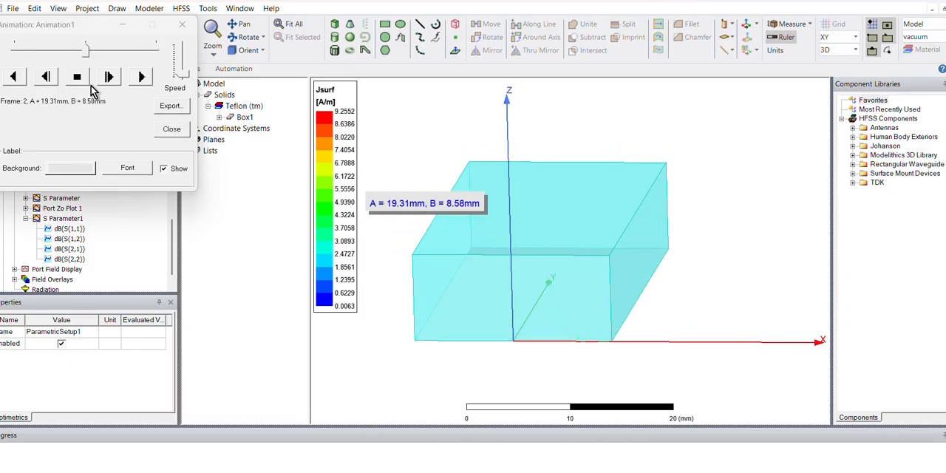
pyautogui.click(81, 80)
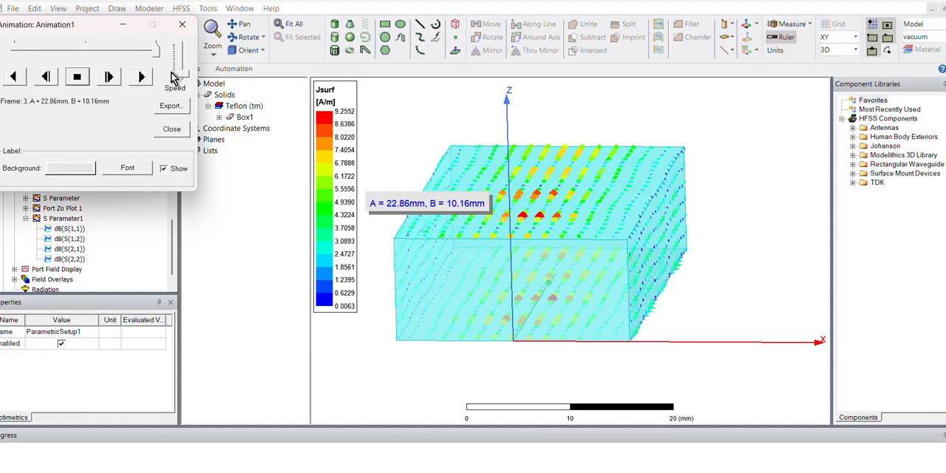
pyautogui.moveTo(186, 74); pyautogui.dragTo(184, 44)
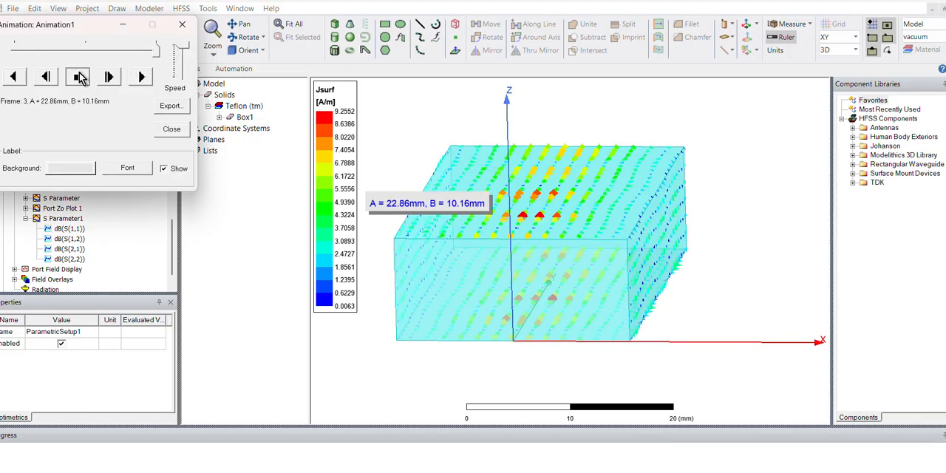
pyautogui.click(143, 78)
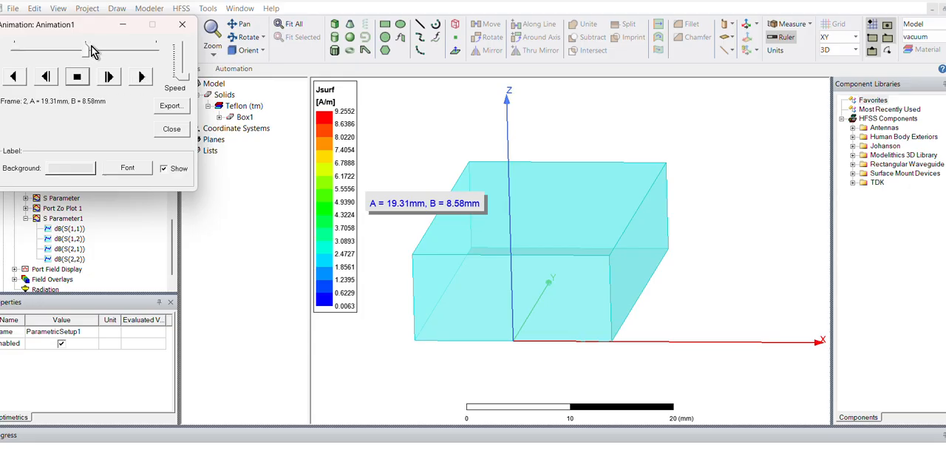
# - Step through the animation's frames to compare the box at each A and B variation, and close the animation
pyautogui.click(108, 77)
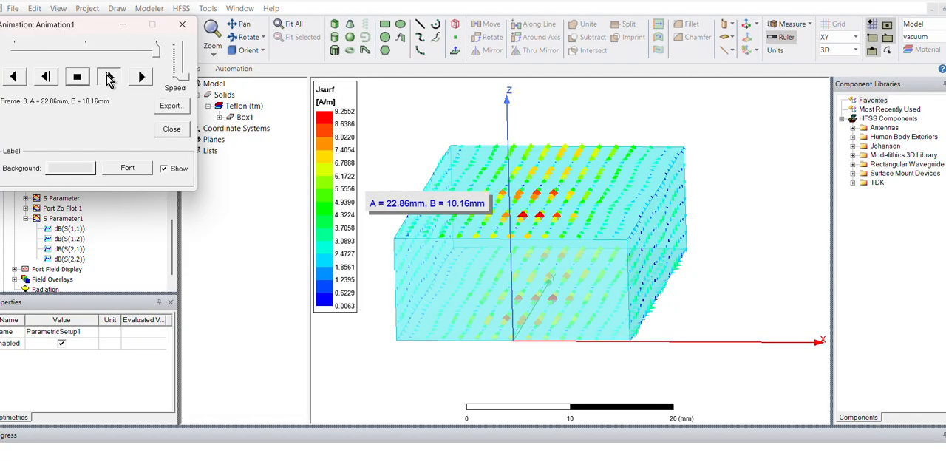
pyautogui.click(109, 77)
pyautogui.click(109, 77)
pyautogui.click(109, 77)
pyautogui.click(109, 78)
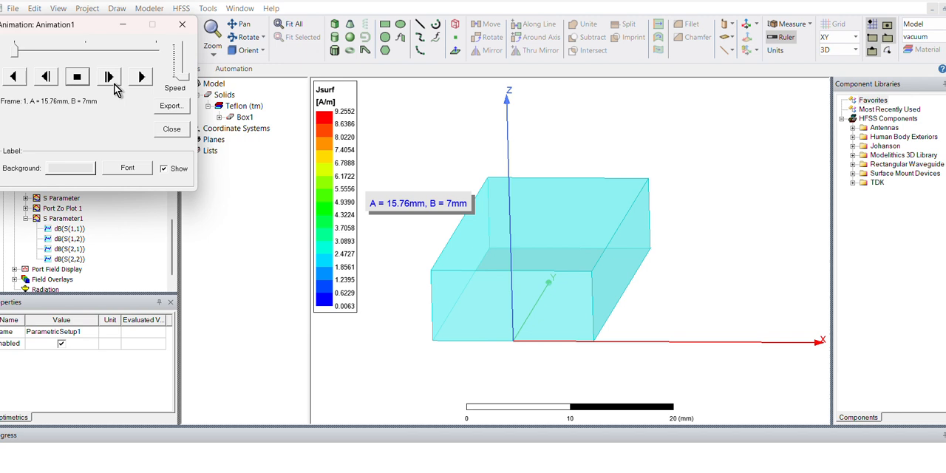
pyautogui.click(181, 26)
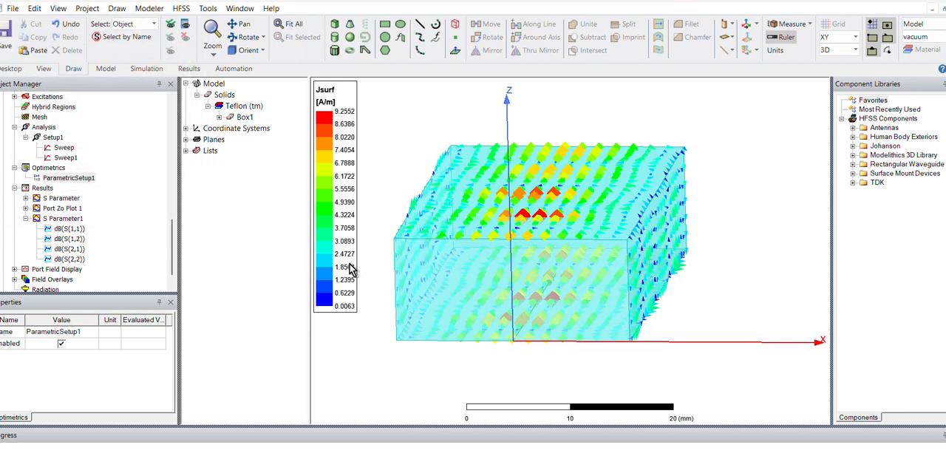
# - Apply variation 1 (A 15.76 mm, B 7 mm) to the design from ParametricSetup1's analysis results and inspect the resized box
pyautogui.moveTo(565, 347); pyautogui.dragTo(539, 364, button='middle')
pyautogui.scroll(-3, 538, 365)
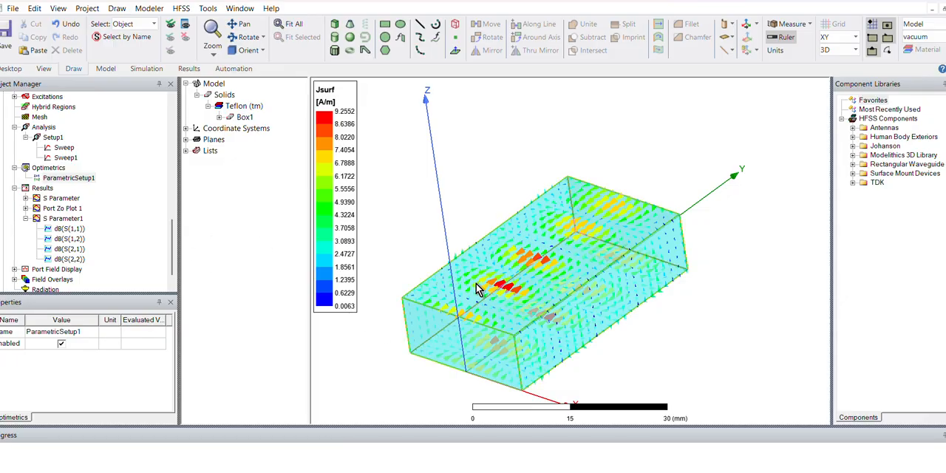
pyautogui.moveTo(171, 236); pyautogui.dragTo(172, 241)
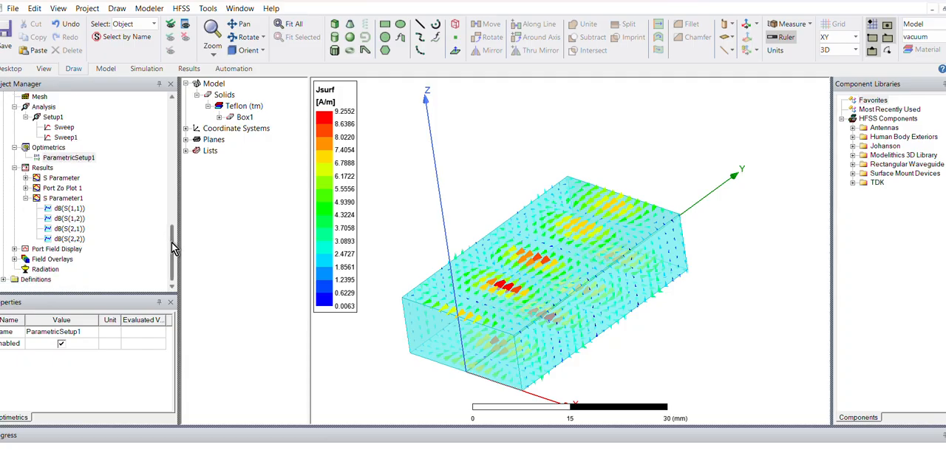
pyautogui.rightClick(66, 162)
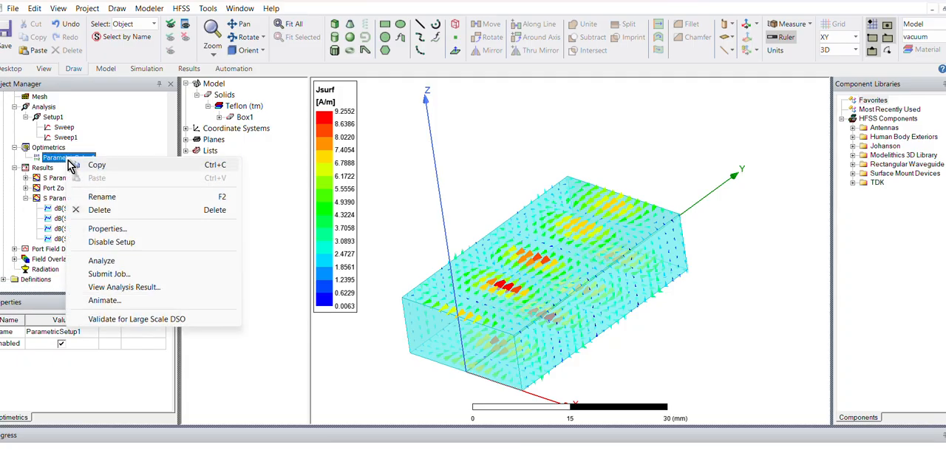
pyautogui.click(119, 289)
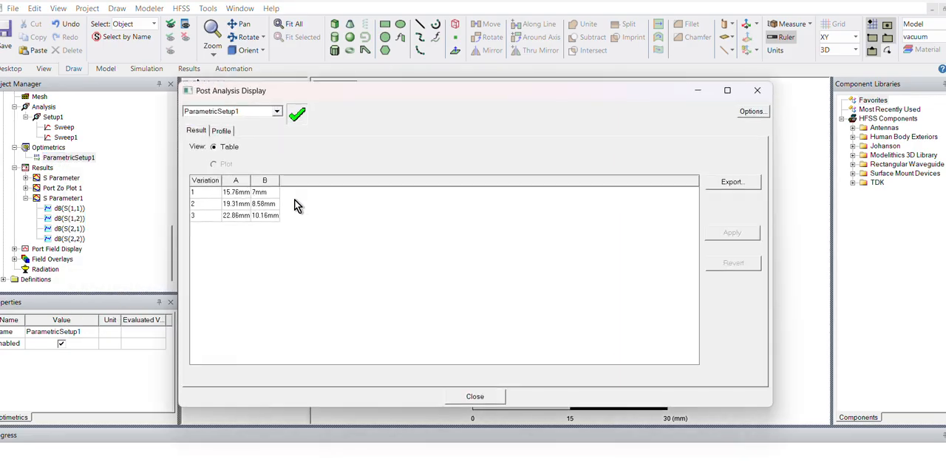
pyautogui.click(250, 193)
pyautogui.click(726, 235)
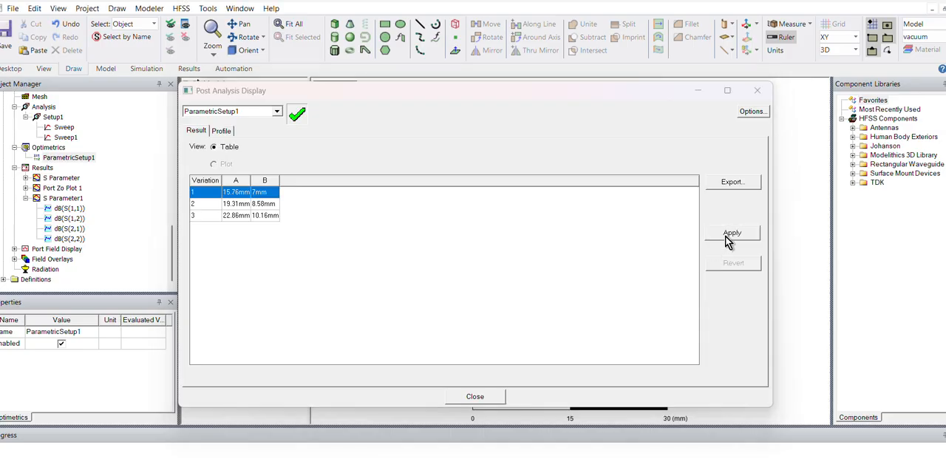
pyautogui.click(757, 91)
pyautogui.moveTo(544, 293); pyautogui.dragTo(569, 289, button='middle')
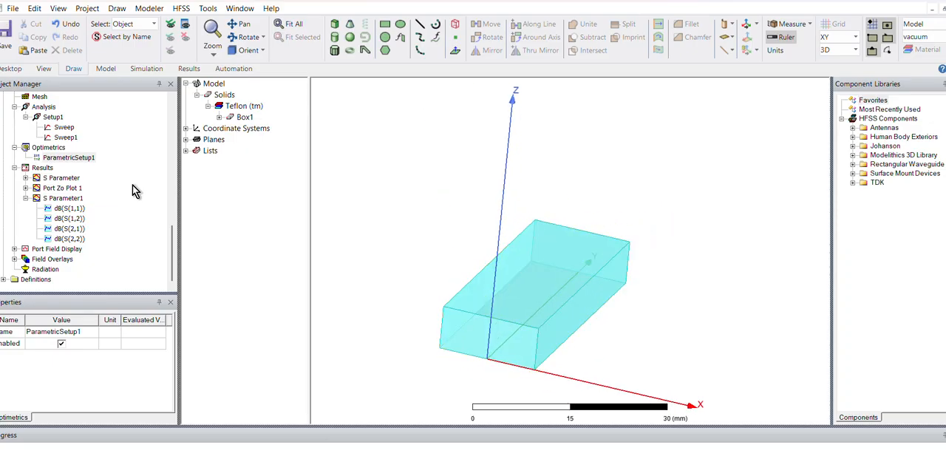
# - Look at the S Parameter report and Port Zo Plot 1, placing the impedance plot's marker at 9.27 GHz
pyautogui.doubleClick(53, 179)
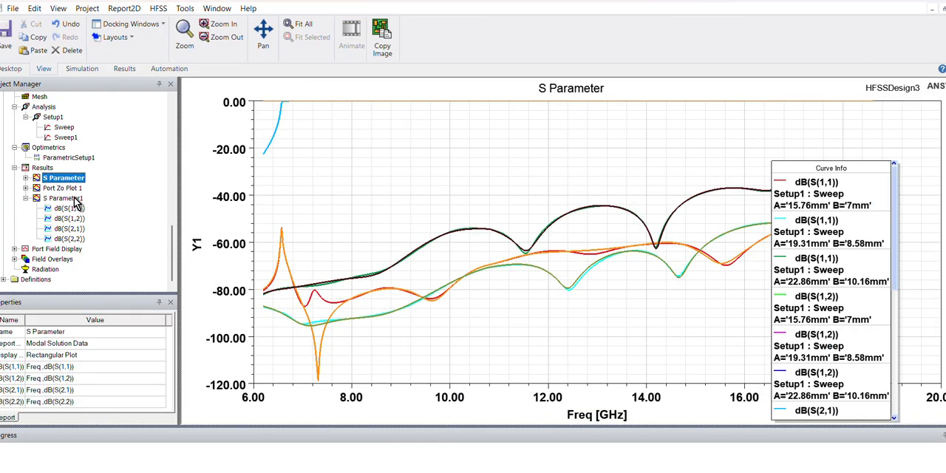
pyautogui.doubleClick(69, 189)
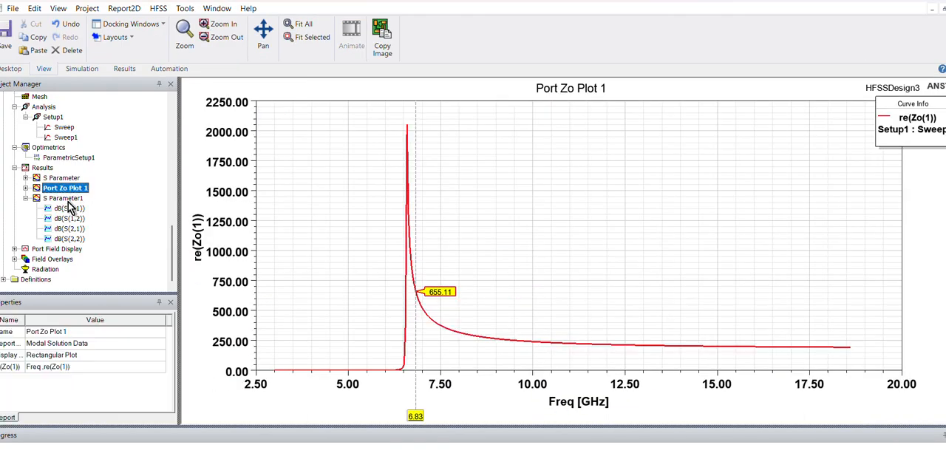
pyautogui.moveTo(415, 416)
pyautogui.mouseDown()
pyautogui.moveTo(515, 417)
pyautogui.moveTo(516, 426)
pyautogui.moveTo(506, 418)
pyautogui.mouseUp()
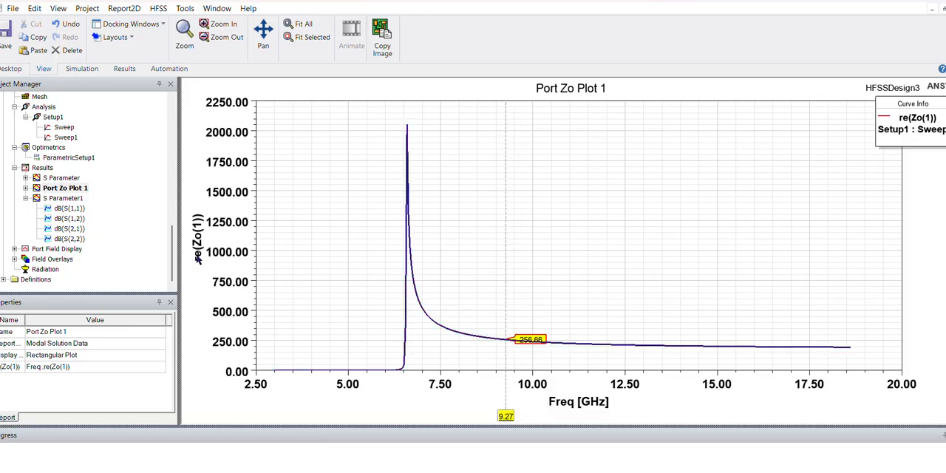
# - Reopen ParametricSetup1's analysis results over Port Zo Plot 1 and apply variation 1 followed by variation 3 (A 22.86 mm, B 10.16 mm)
pyautogui.rightClick(62, 158)
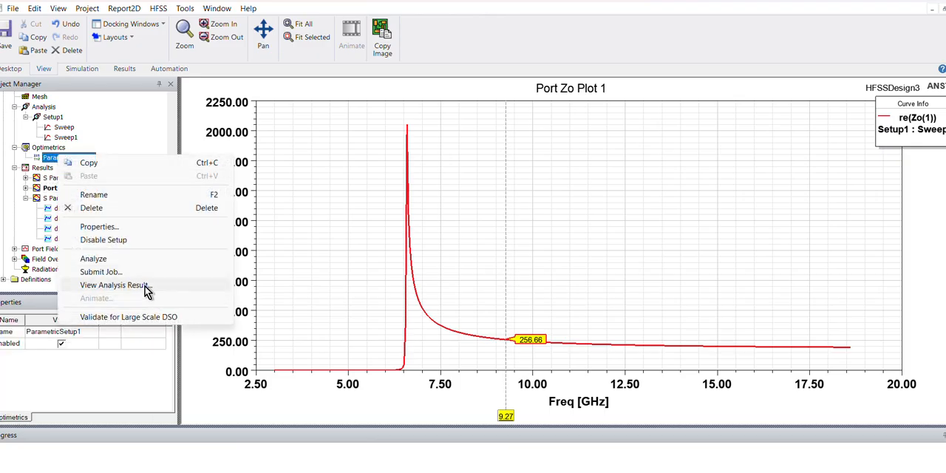
pyautogui.click(145, 286)
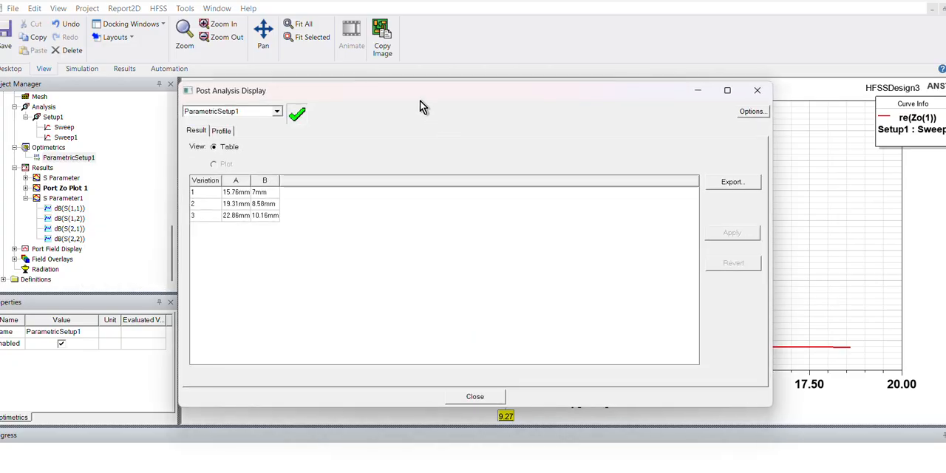
pyautogui.moveTo(420, 100); pyautogui.dragTo(443, 137)
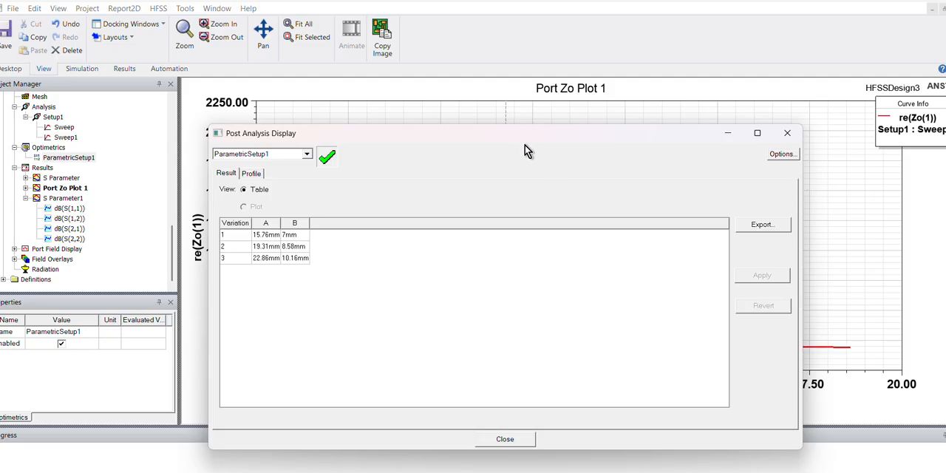
pyautogui.moveTo(504, 142); pyautogui.dragTo(719, 180)
pyautogui.click(511, 273)
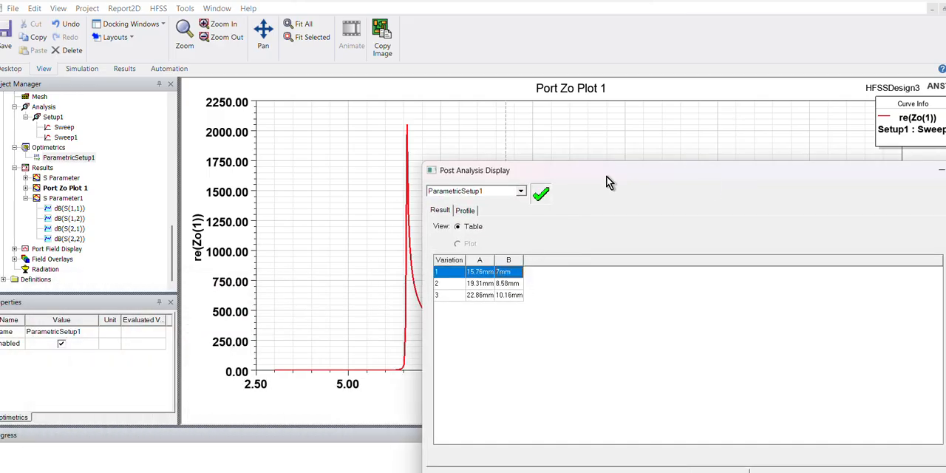
pyautogui.moveTo(606, 181); pyautogui.dragTo(451, 235)
pyautogui.click(810, 360)
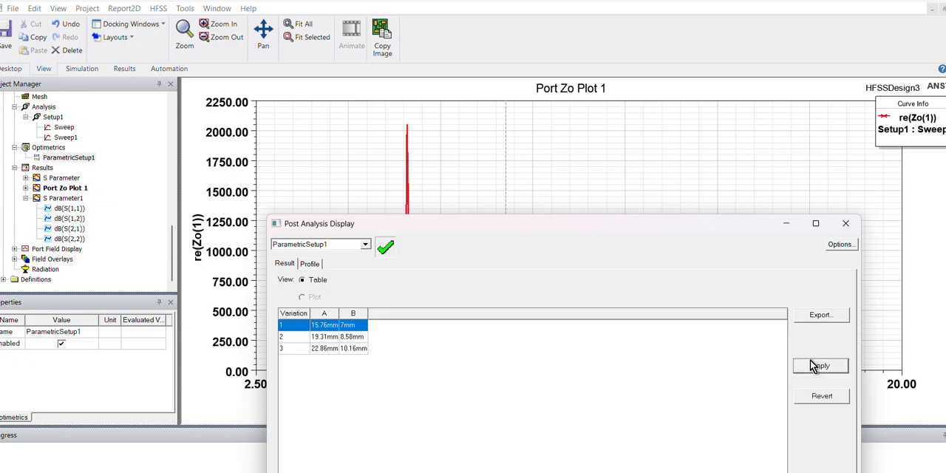
pyautogui.click(344, 348)
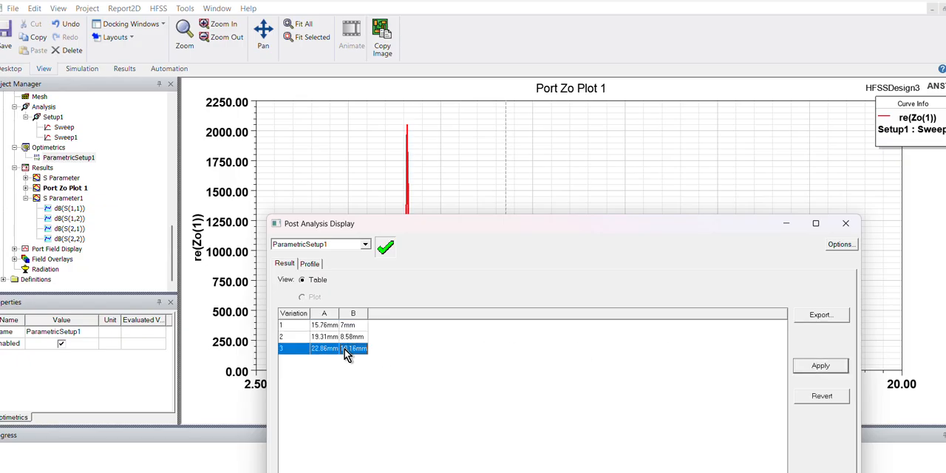
pyautogui.click(837, 372)
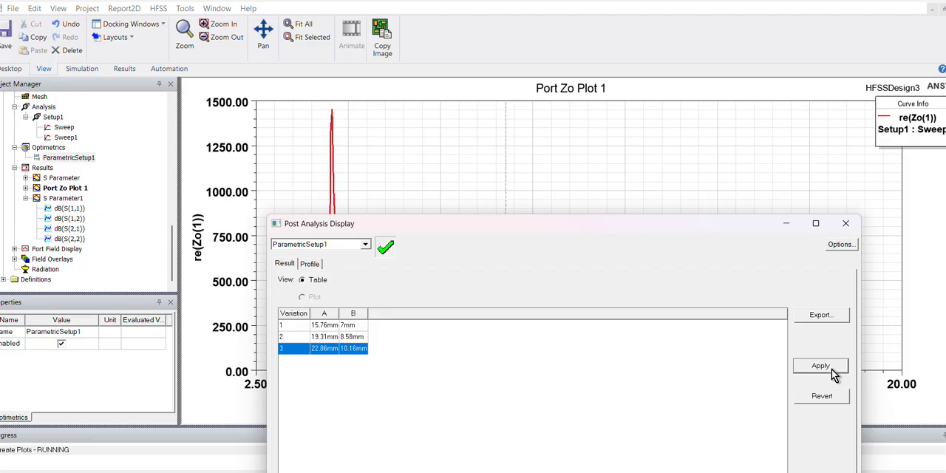
# - Apply variation 2 (A 19.31 mm, B 8.58 mm) to compare its port impedance curve
pyautogui.moveTo(548, 226); pyautogui.dragTo(476, 166)
pyautogui.click(505, 232)
pyautogui.click(824, 300)
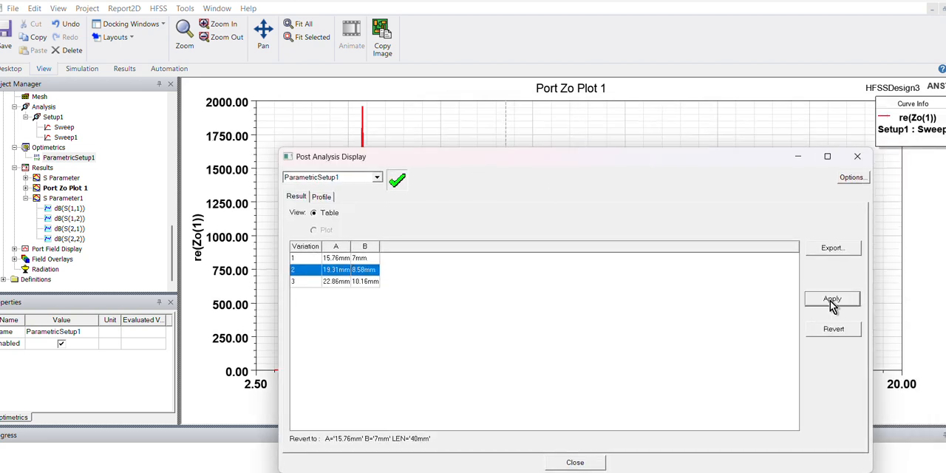
# - Apply variation 3 (A 22.86 mm, B 10.16 mm), close the analysis results, and move the impedance plot's marker to 7.68 GHz
pyautogui.moveTo(642, 164)
pyautogui.mouseDown()
pyautogui.moveTo(854, 145)
pyautogui.moveTo(805, 170)
pyautogui.moveTo(653, 166)
pyautogui.mouseUp()
pyautogui.click(411, 282)
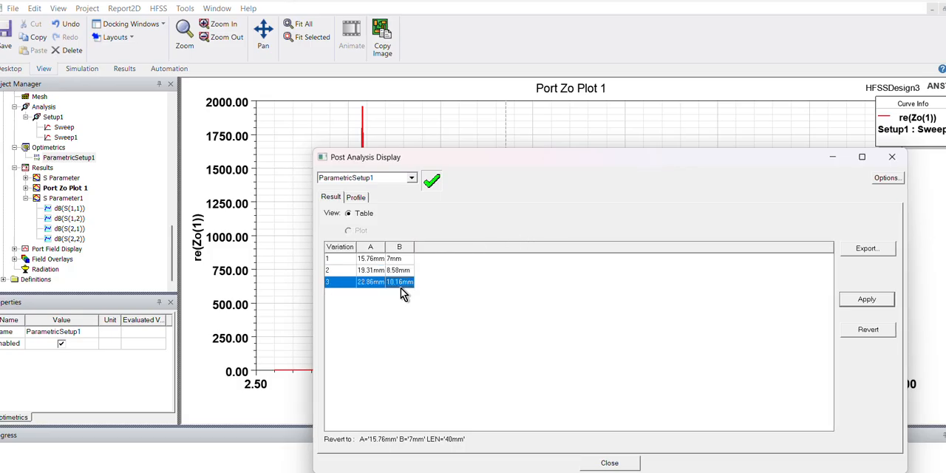
pyautogui.click(885, 302)
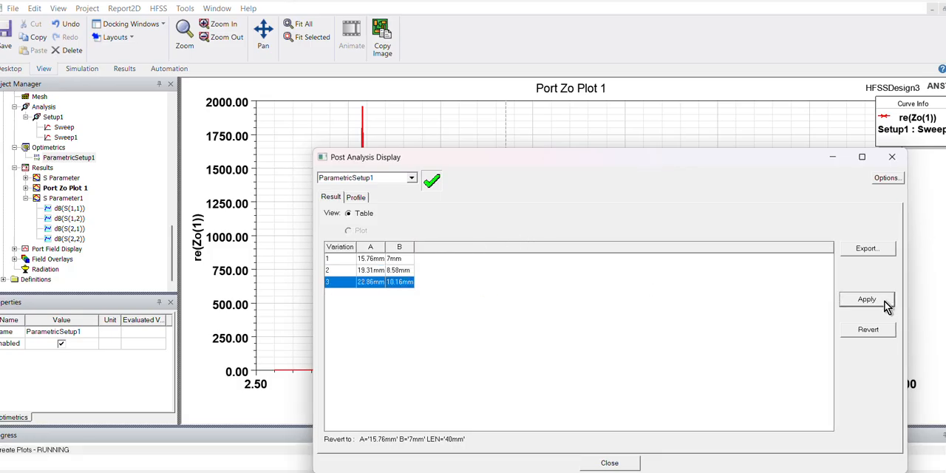
pyautogui.click(896, 162)
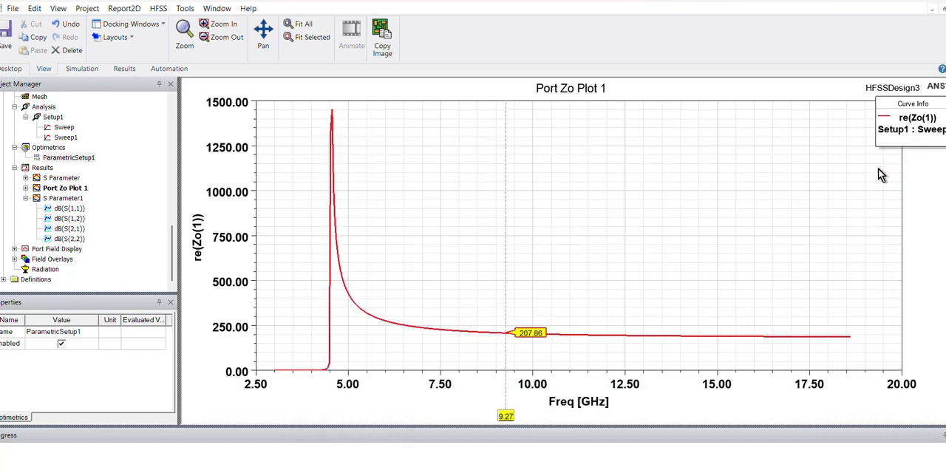
pyautogui.moveTo(512, 414); pyautogui.dragTo(452, 418)
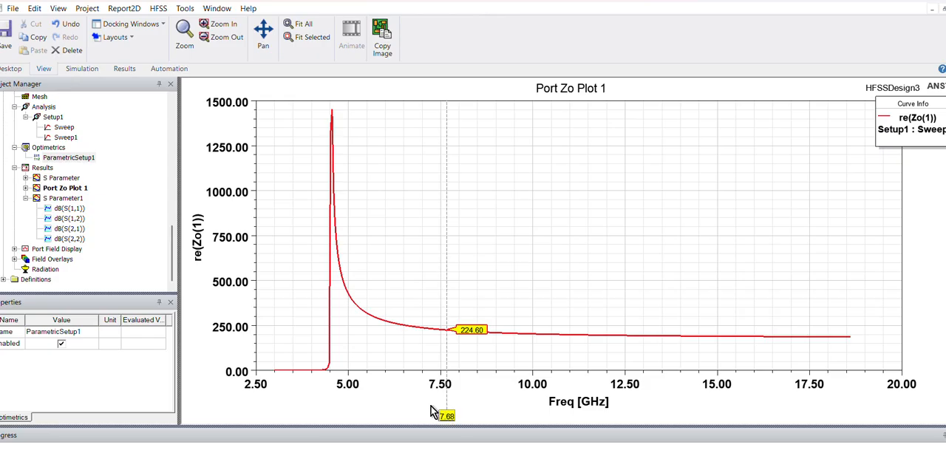
# - Disable ParametricSetup1 and apply its variation 1 (A 15.76 mm, B 7 mm) from the analysis results
pyautogui.rightClick(69, 157)
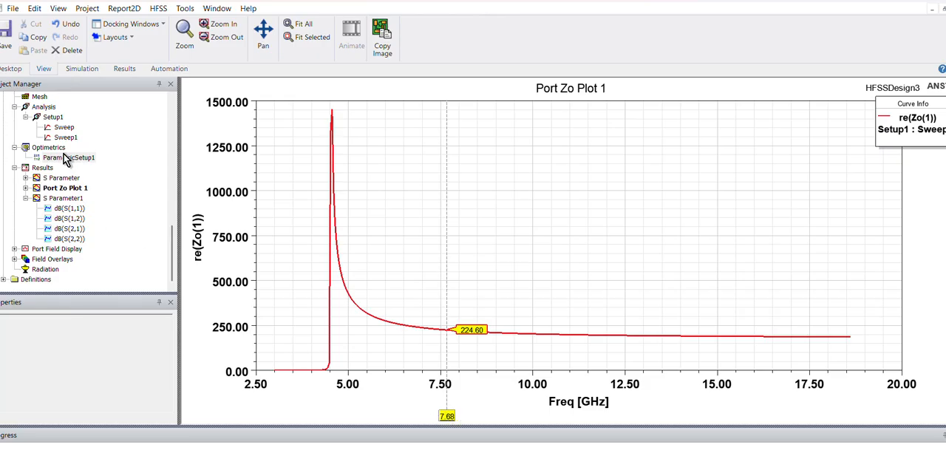
pyautogui.click(107, 238)
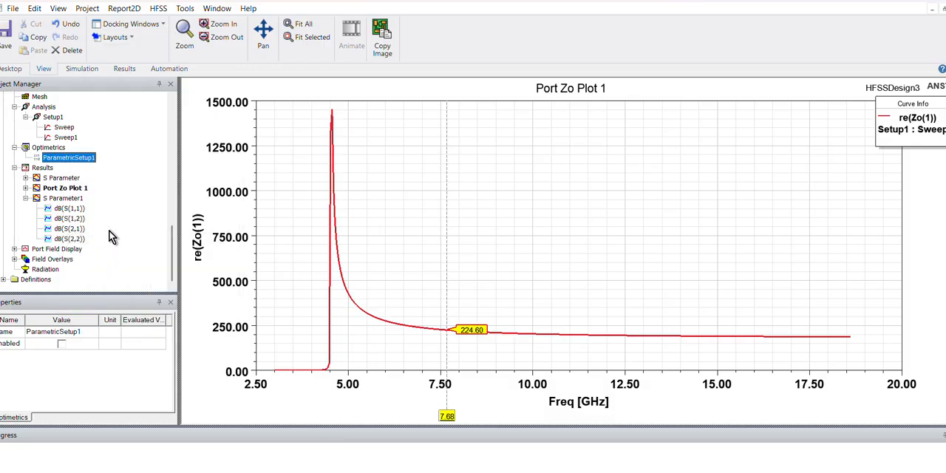
pyautogui.rightClick(74, 158)
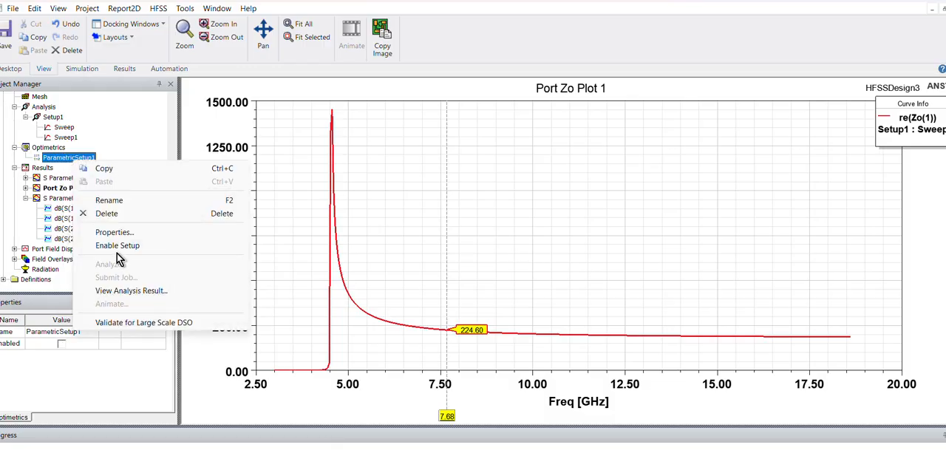
pyautogui.click(122, 290)
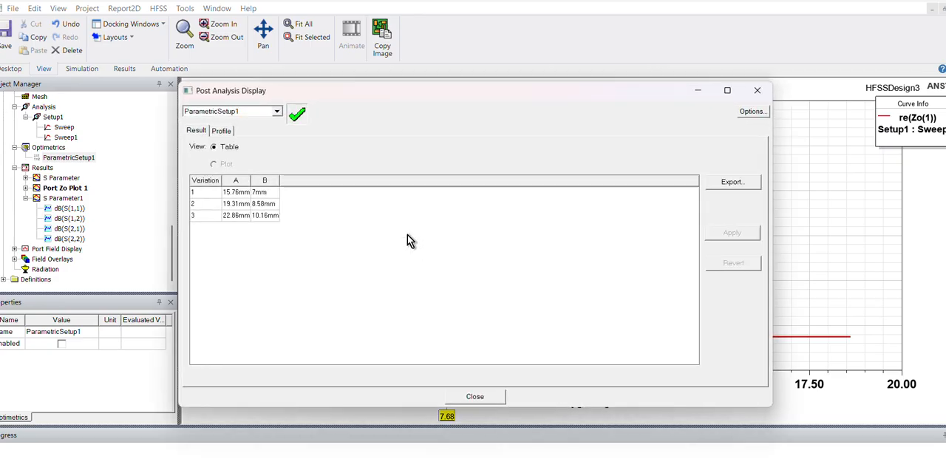
pyautogui.click(242, 193)
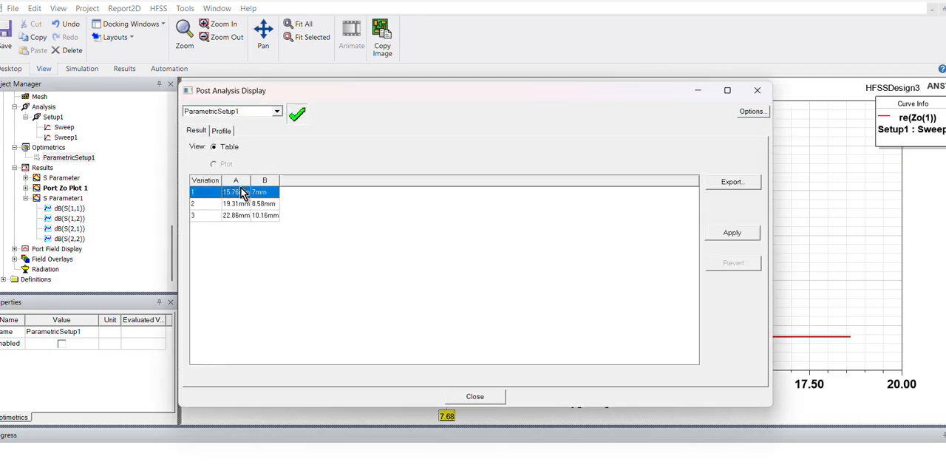
pyautogui.click(728, 237)
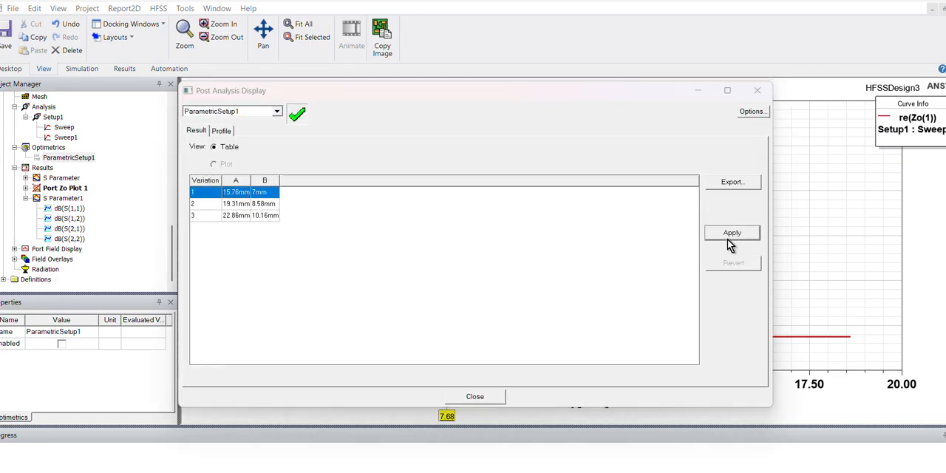
pyautogui.click(476, 396)
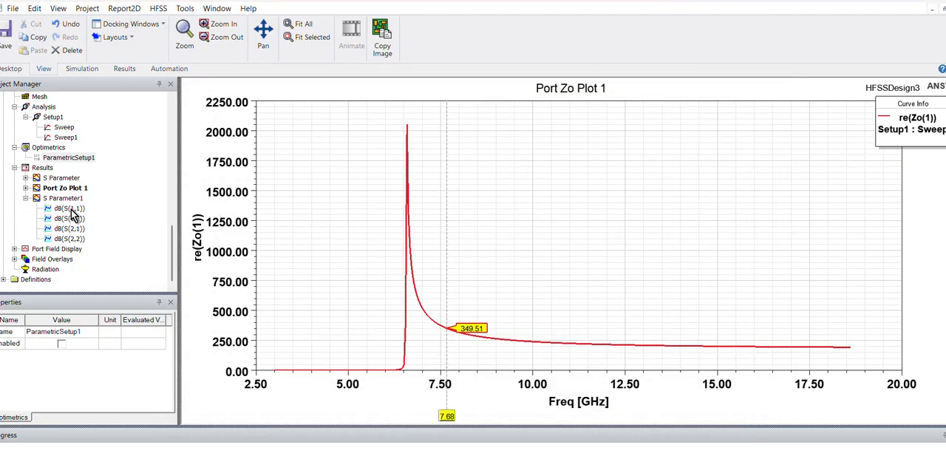
pyautogui.rightClick(51, 150)
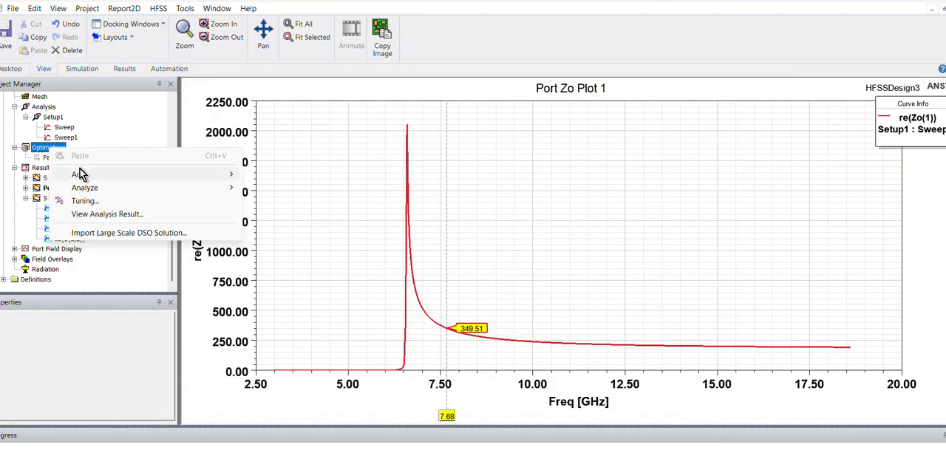
pyautogui.moveTo(113, 176)
pyautogui.click(366, 174)
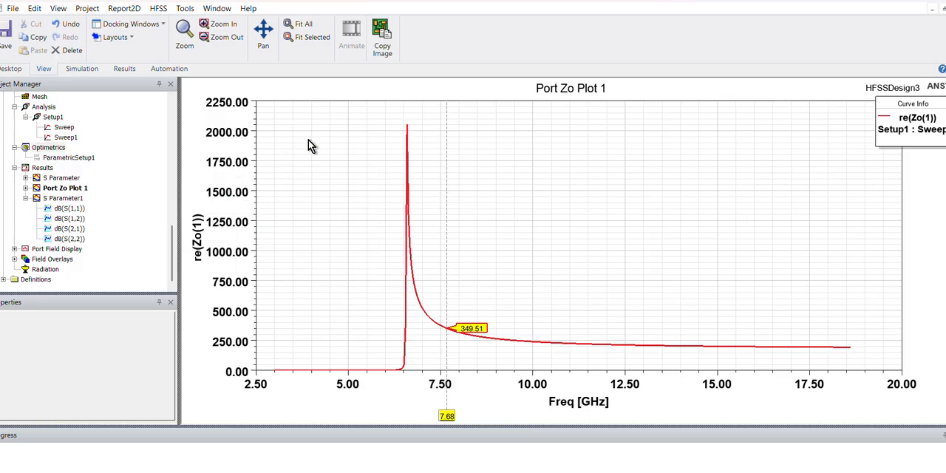
pyautogui.rightClick(130, 160)
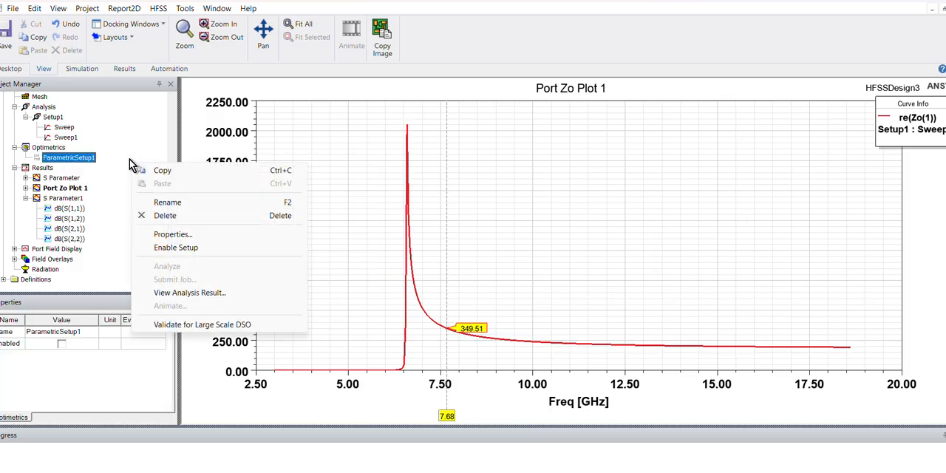
pyautogui.click(127, 151)
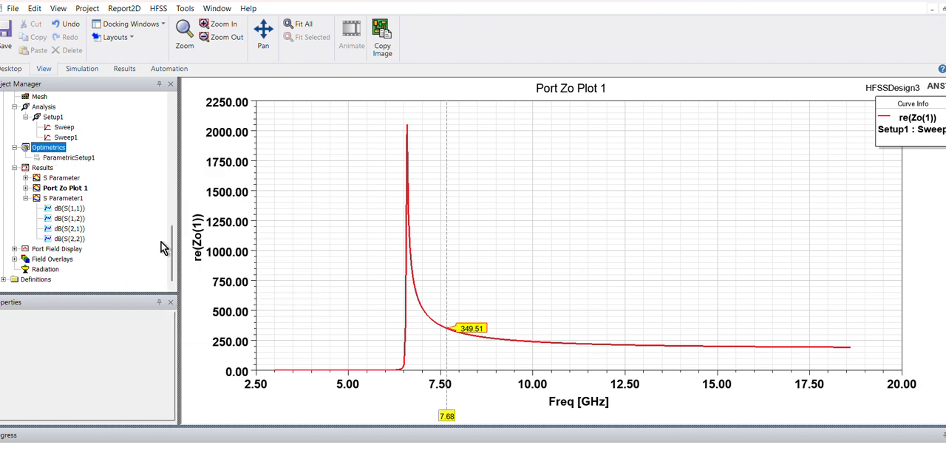
# - Open HFSSDesign3's 3D model and start a new parametric sweep setup under Optimetrics
pyautogui.moveTo(170, 252); pyautogui.dragTo(175, 212)
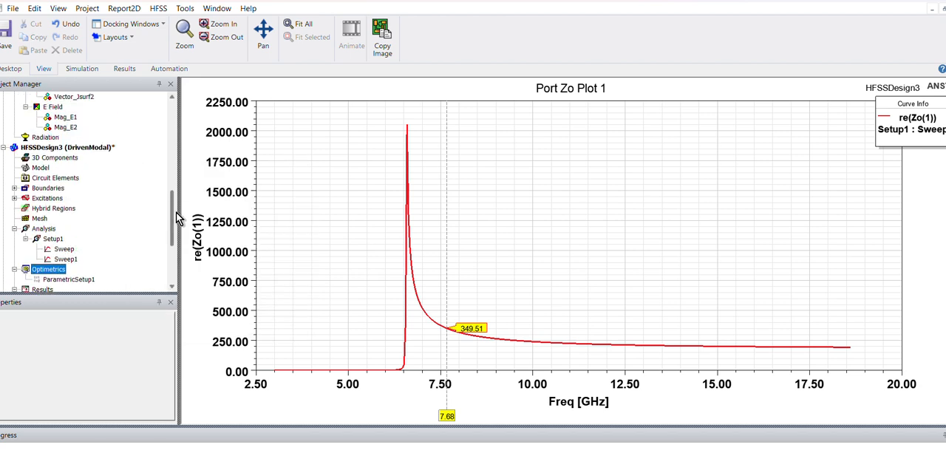
pyautogui.doubleClick(95, 150)
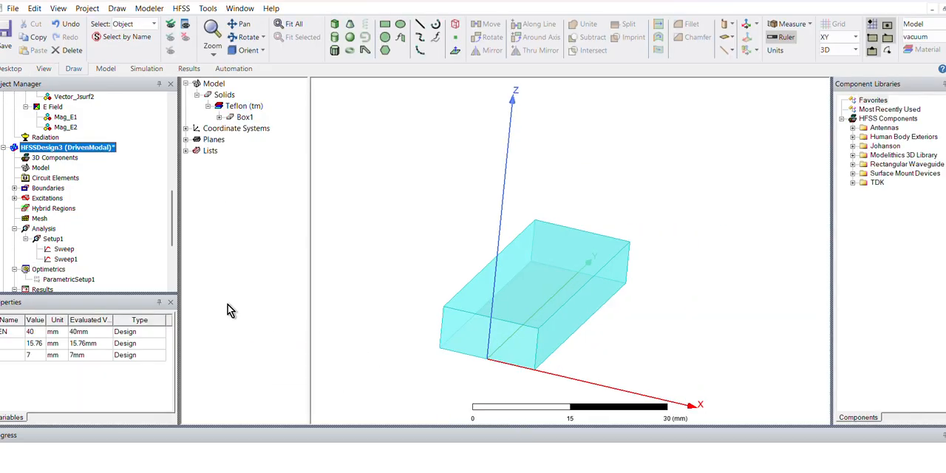
pyautogui.scroll(-1, 172, 238)
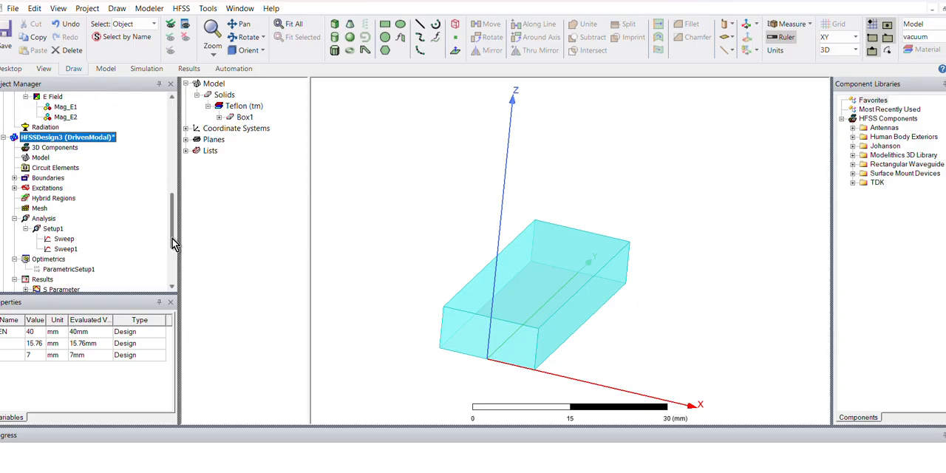
pyautogui.rightClick(48, 259)
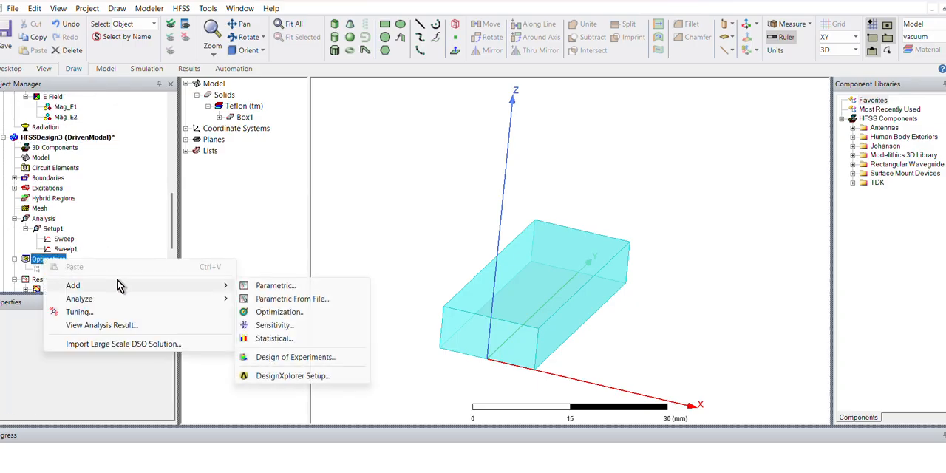
pyautogui.click(316, 288)
# - Add a linear step sweep of variable B from 1 mm to 7 mm with a 2 mm step
pyautogui.click(649, 141)
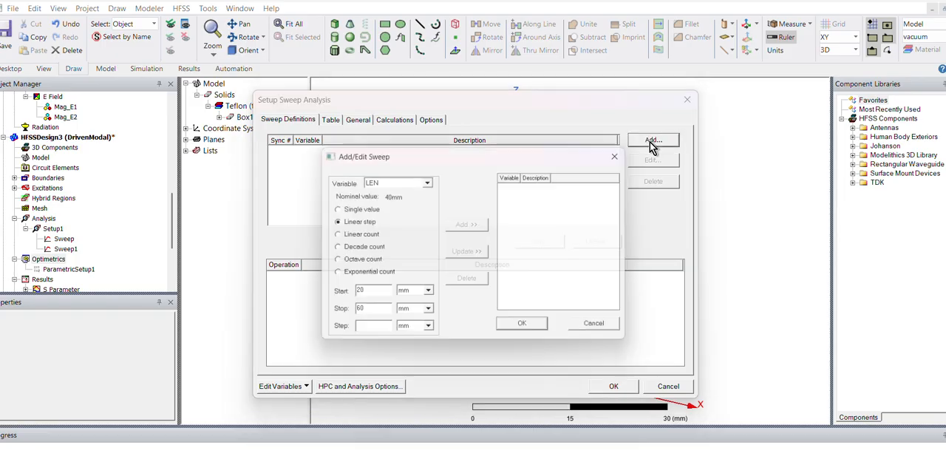
pyautogui.click(402, 181)
pyautogui.click(387, 209)
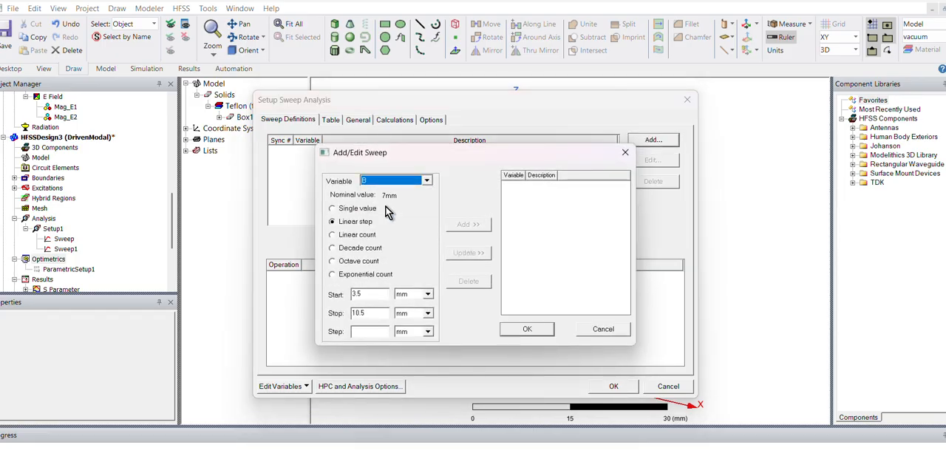
pyautogui.click(369, 294)
pyautogui.moveTo(370, 293); pyautogui.dragTo(307, 308)
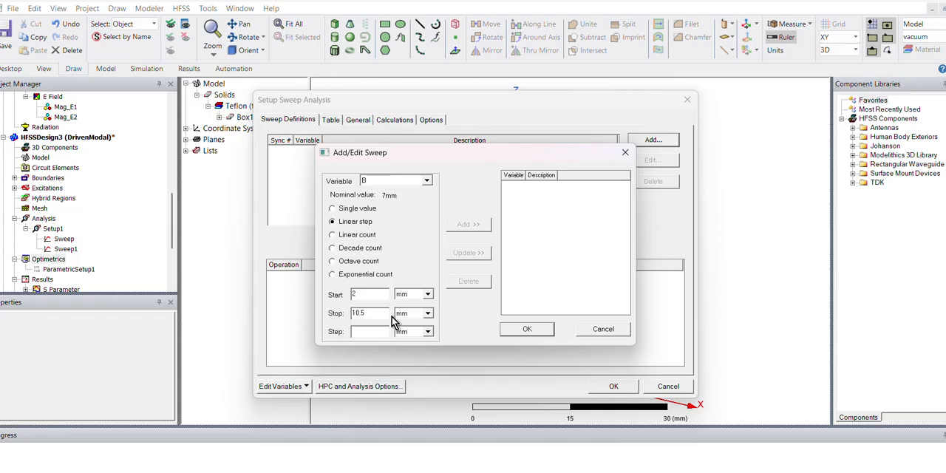
pyautogui.moveTo(381, 313); pyautogui.dragTo(320, 323)
pyautogui.write('7')
pyautogui.moveTo(373, 293); pyautogui.dragTo(295, 309)
pyautogui.write('3')
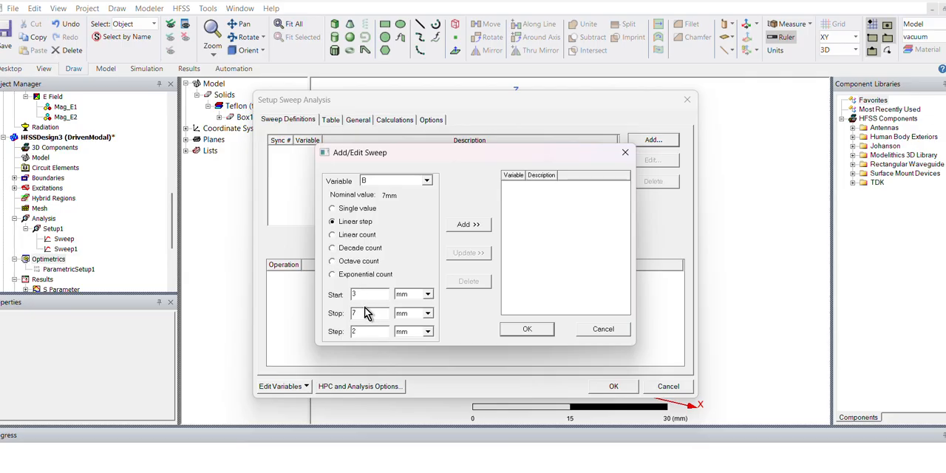
pyautogui.doubleClick(360, 293)
pyautogui.write('1')
pyautogui.click(474, 227)
pyautogui.click(521, 333)
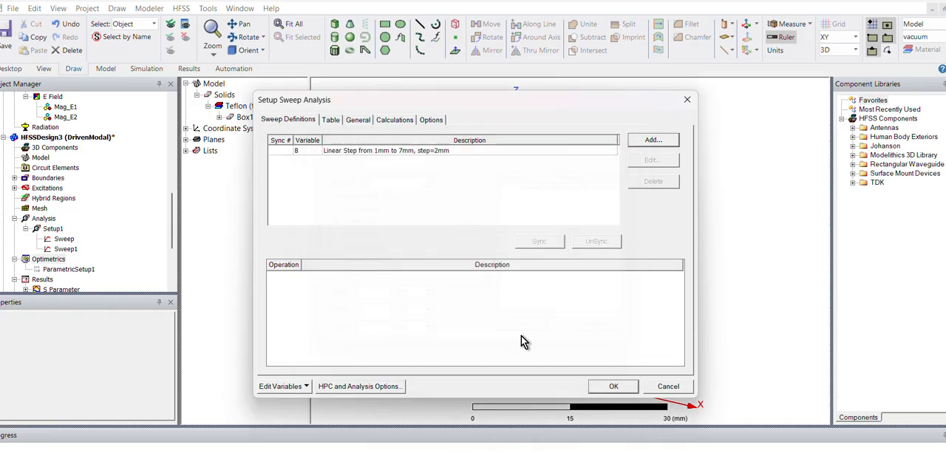
# - Check the table of B variations, create the sweep setup, and start its parametric analysis
pyautogui.click(333, 120)
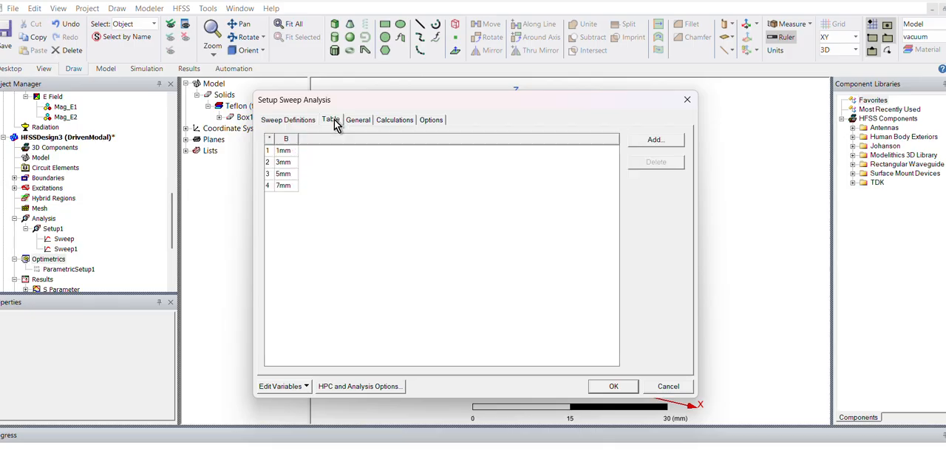
pyautogui.click(601, 389)
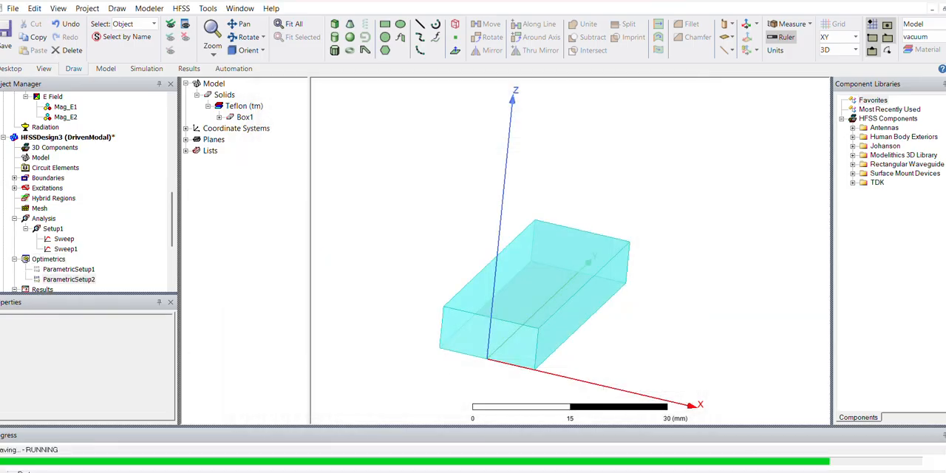
pyautogui.rightClick(70, 280)
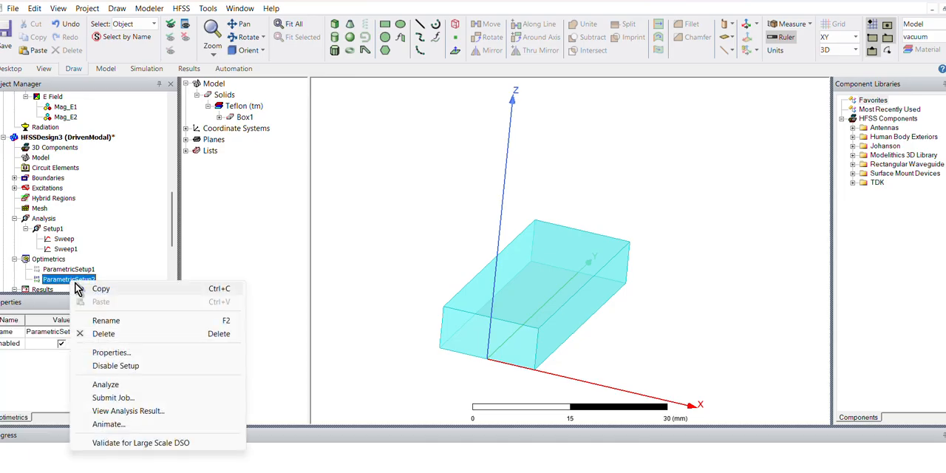
pyautogui.click(119, 384)
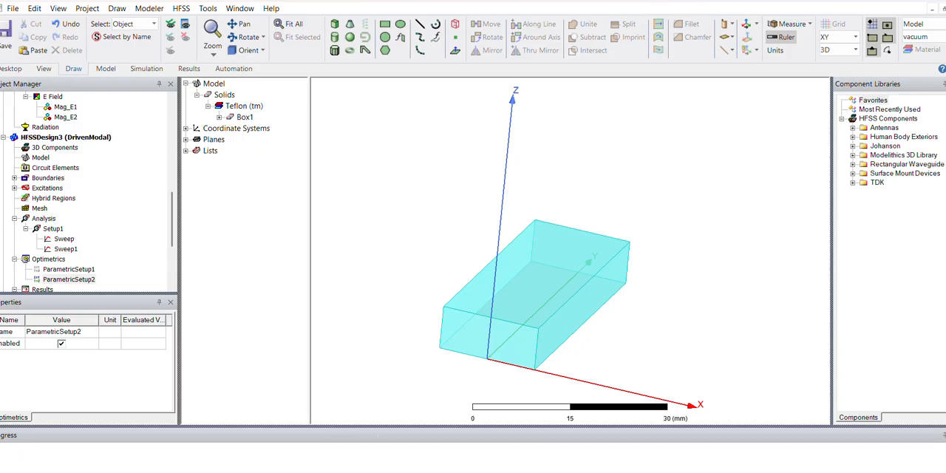
# - Switch to the Microwave study help slides and examine the impedance definitions on the Waveguide Impedance slide
pyautogui.moveTo(430, 472)
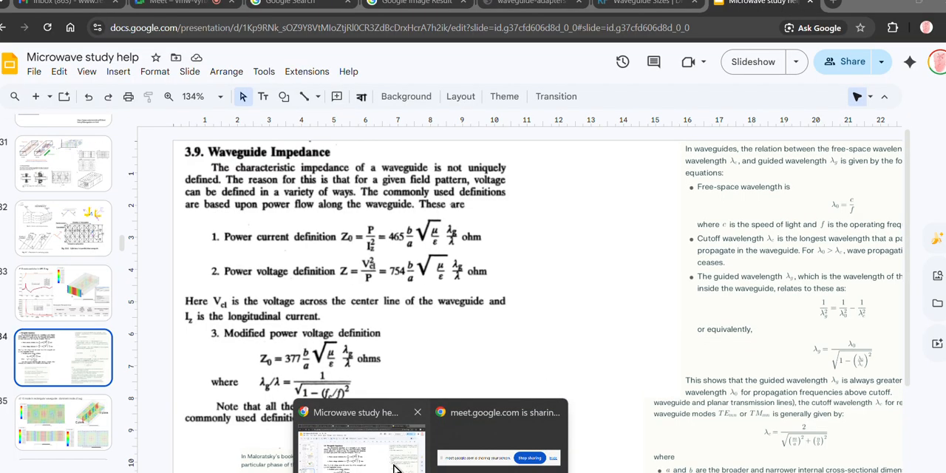
pyautogui.click(397, 459)
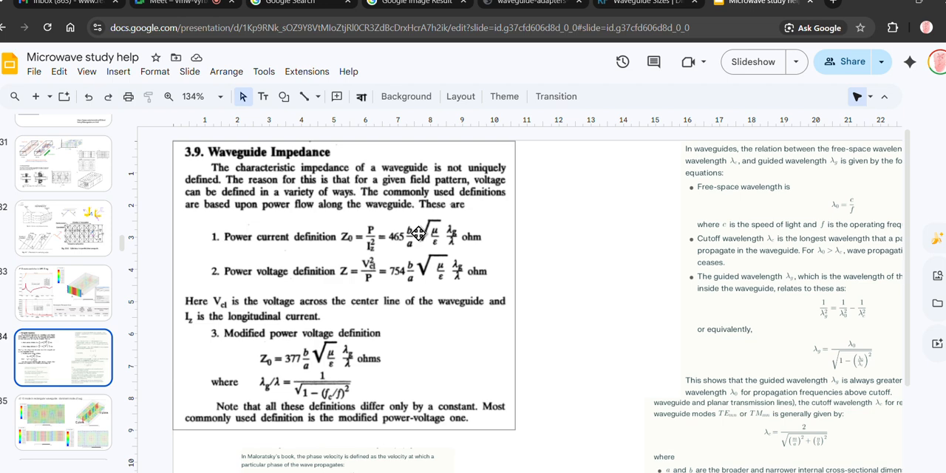
pyautogui.keyDown('ctrl'); pyautogui.scroll(5, 418, 234); pyautogui.keyUp('ctrl')
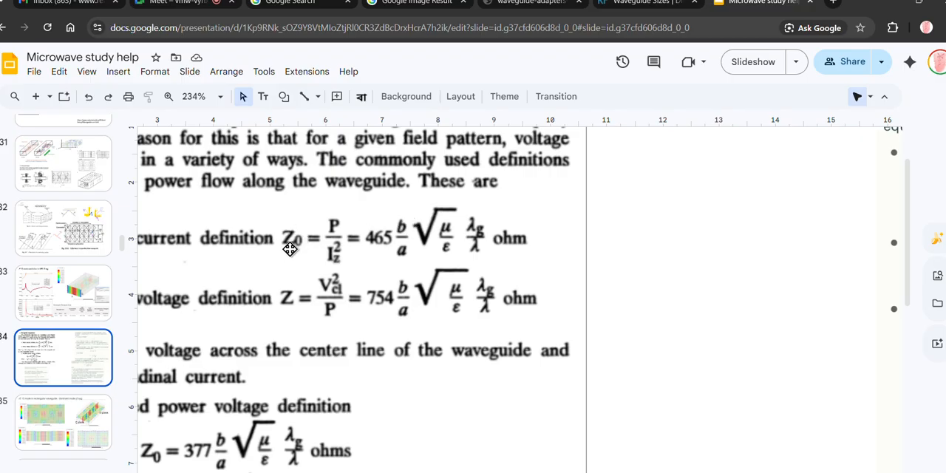
pyautogui.keyDown('ctrl'); pyautogui.scroll(-5, 309, 255); pyautogui.keyUp('ctrl')
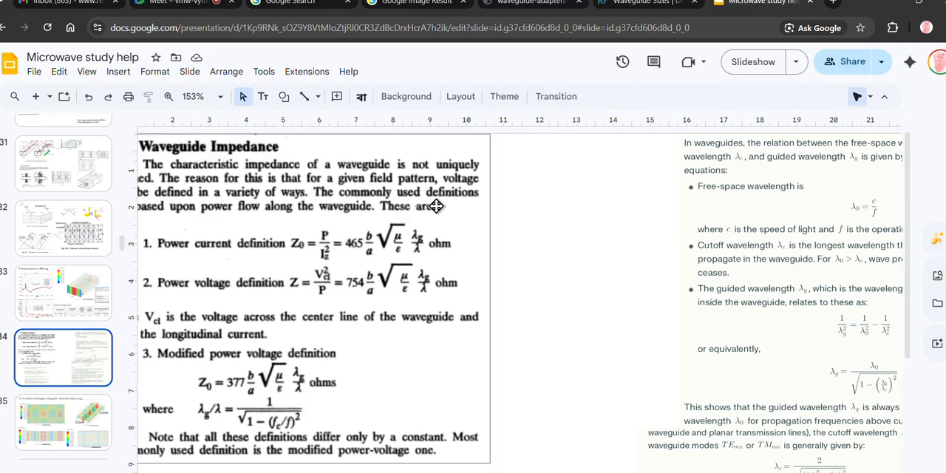
# - Return to HFSS and enlarge the progress area to monitor the running parametric analysis
pyautogui.click(899, 3)
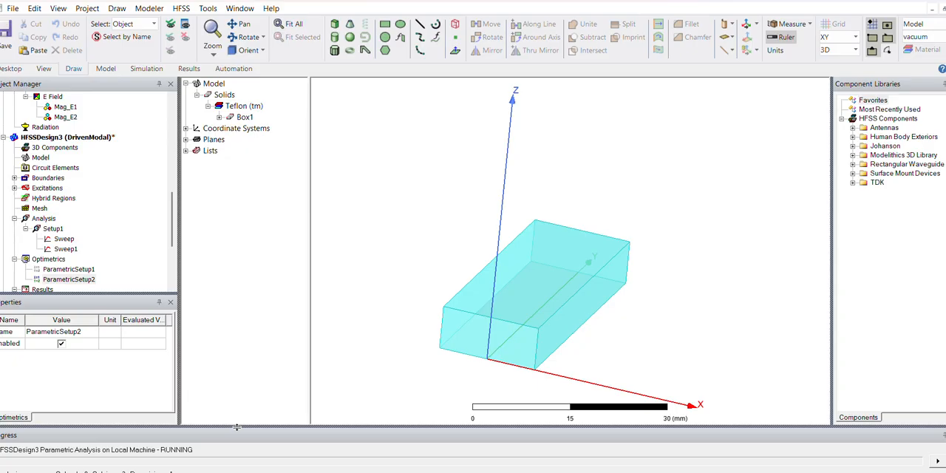
pyautogui.moveTo(236, 427); pyautogui.dragTo(237, 388)
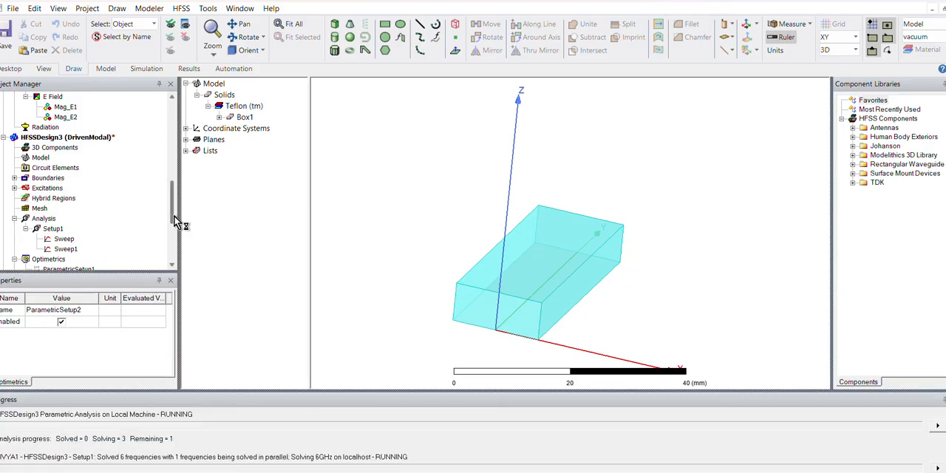
# - Open Port Zo Plot 1, and start a rectangular modal solution data report with S(1,1) and S(2,1) in dB
pyautogui.moveTo(174, 215); pyautogui.dragTo(170, 244)
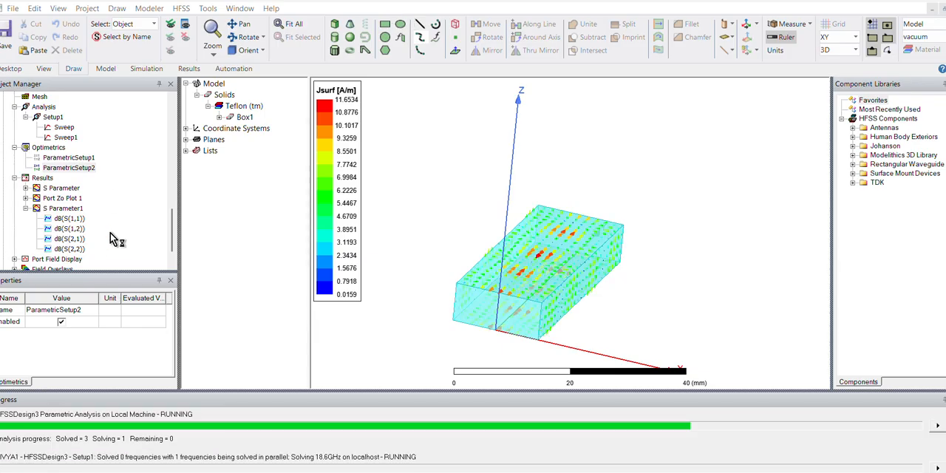
pyautogui.doubleClick(67, 198)
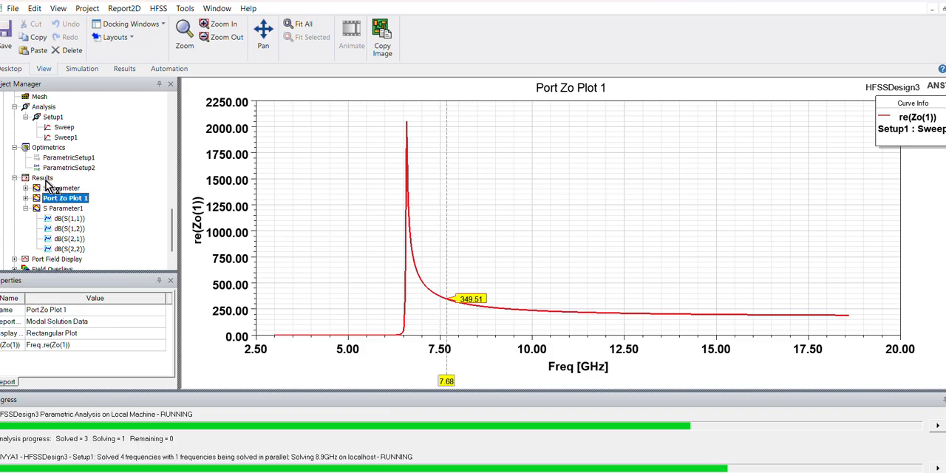
pyautogui.rightClick(48, 179)
pyautogui.moveTo(235, 170)
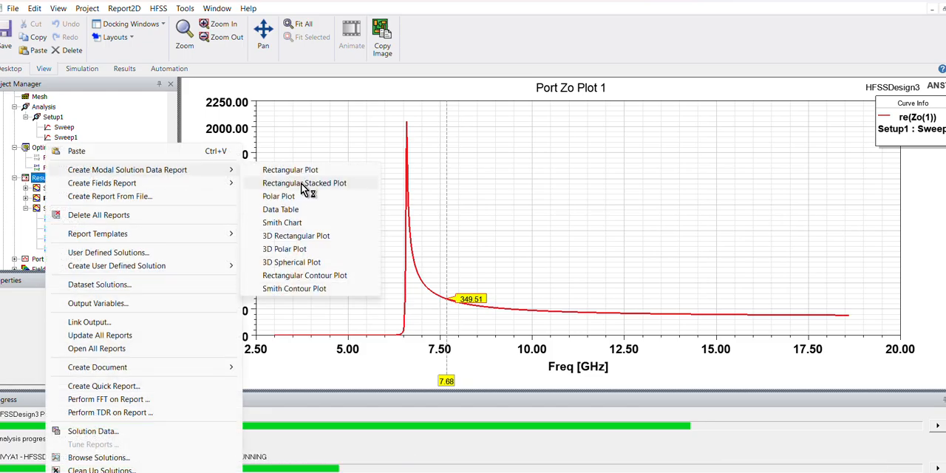
pyautogui.click(293, 170)
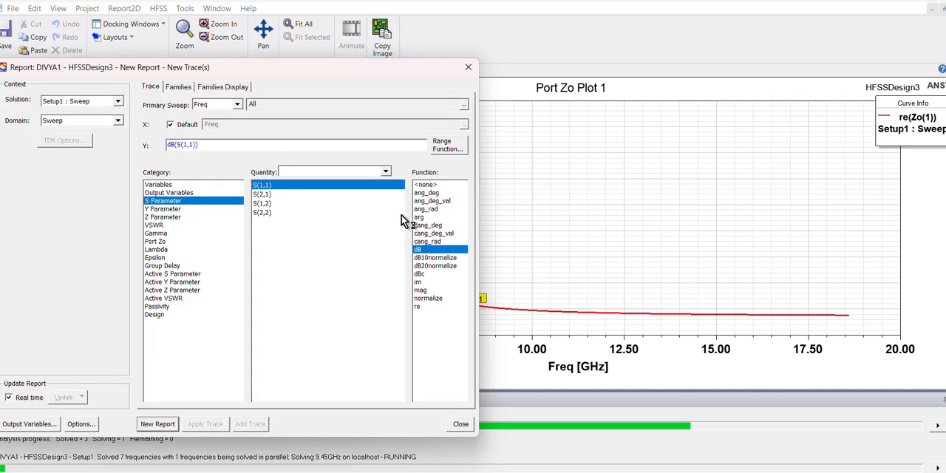
pyautogui.keyDown('ctrl'); pyautogui.click(284, 195); pyautogui.keyUp('ctrl')
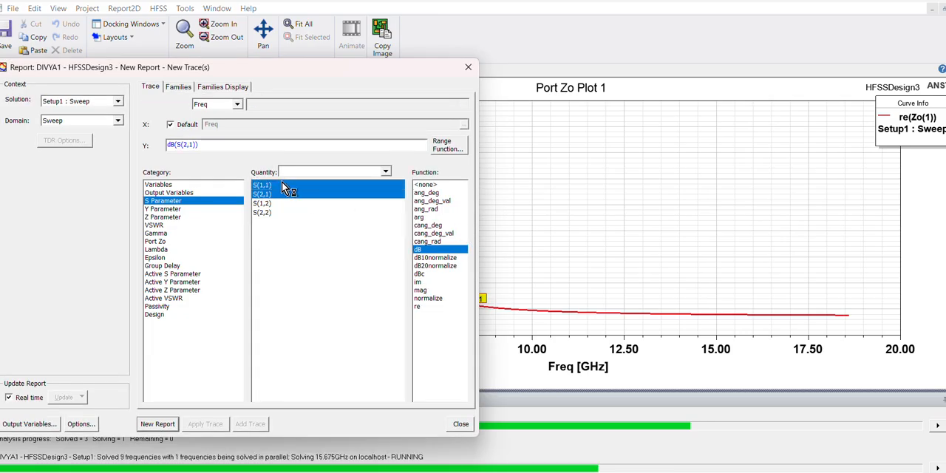
# - Limit the B family to 1mm, 3mm, 5mm and 7mm, and create the S-parameter report
pyautogui.click(182, 88)
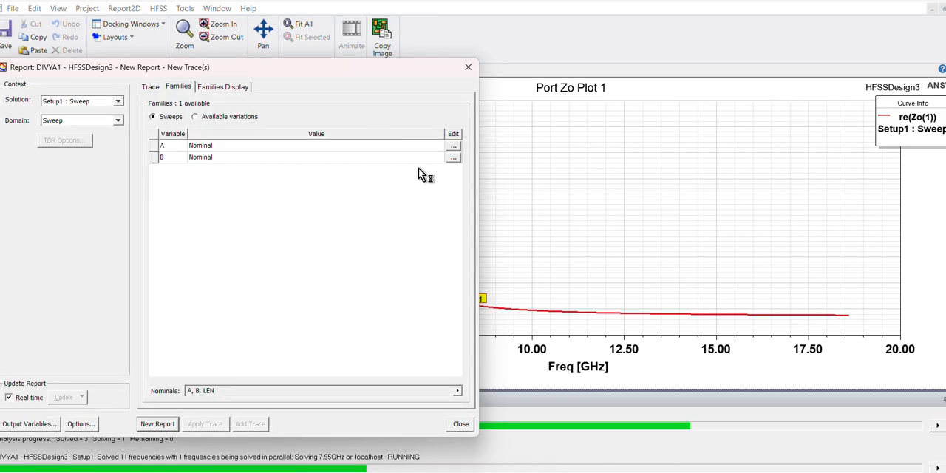
pyautogui.click(453, 159)
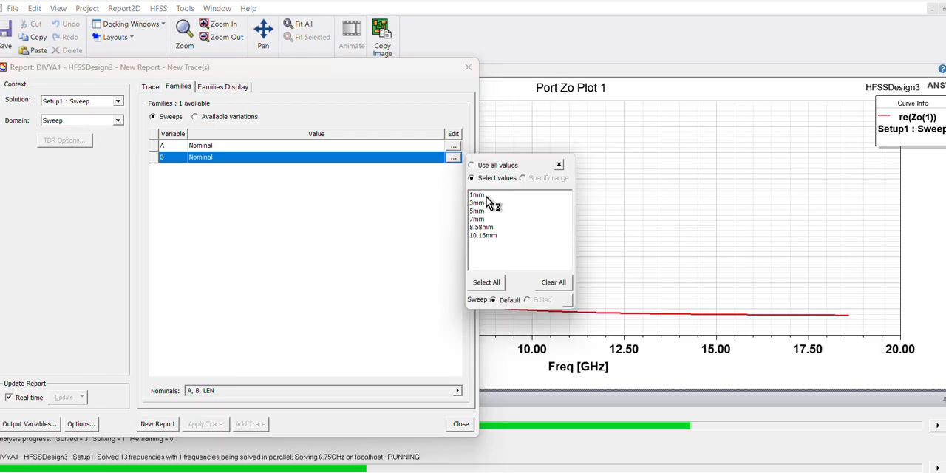
pyautogui.click(480, 195)
pyautogui.moveTo(485, 198); pyautogui.dragTo(489, 228)
pyautogui.click(407, 249)
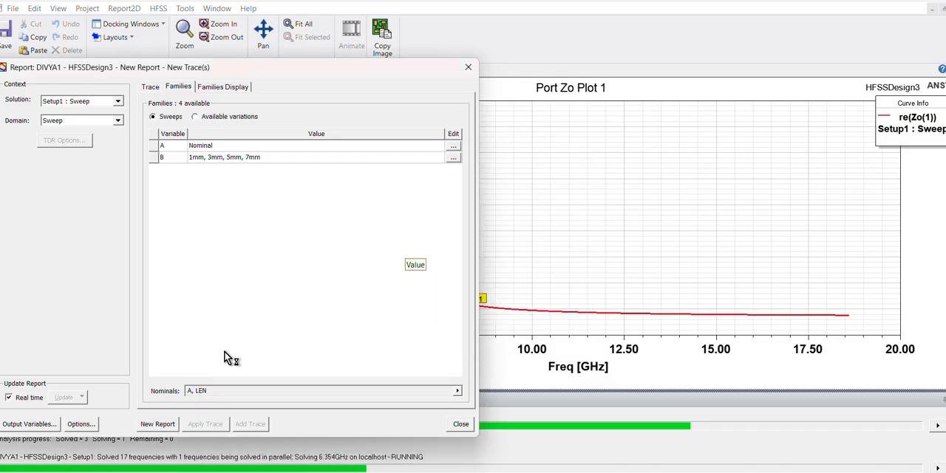
pyautogui.click(158, 423)
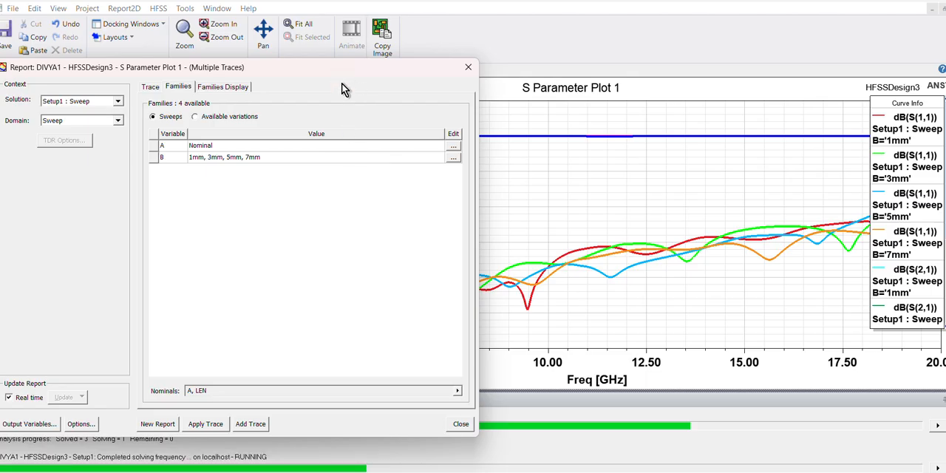
pyautogui.moveTo(340, 68); pyautogui.dragTo(589, 373)
pyautogui.click(713, 367)
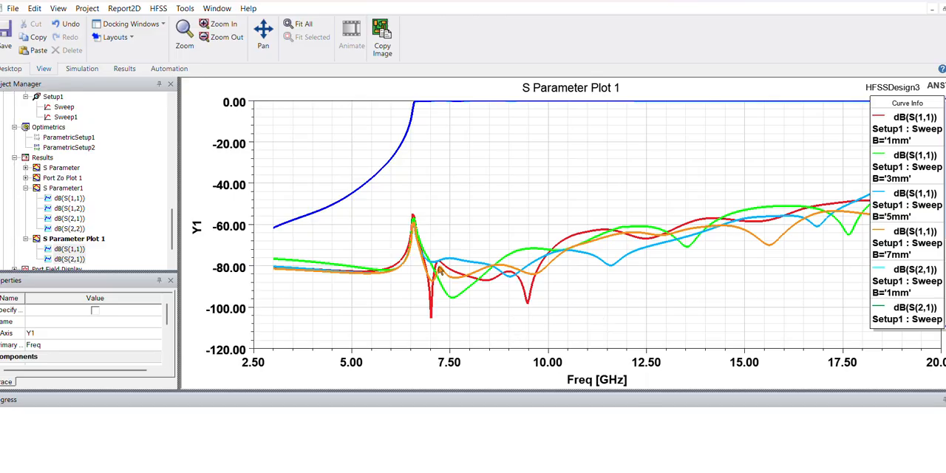
# - Start another rectangular modal solution data report for the real part of port impedance Zo(1)
pyautogui.rightClick(46, 158)
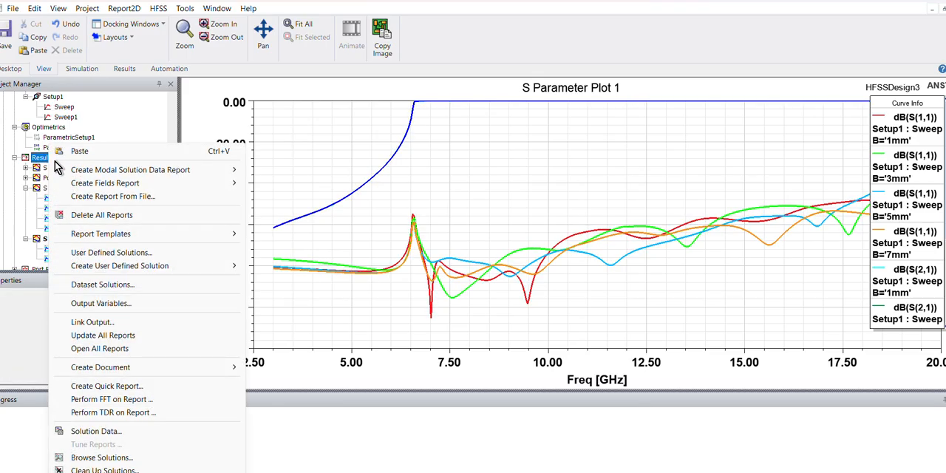
pyautogui.moveTo(86, 174)
pyautogui.click(299, 170)
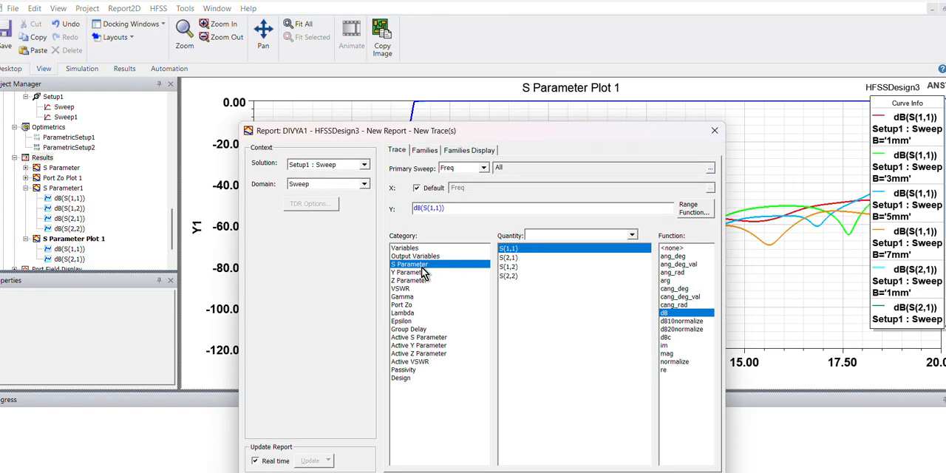
pyautogui.click(409, 282)
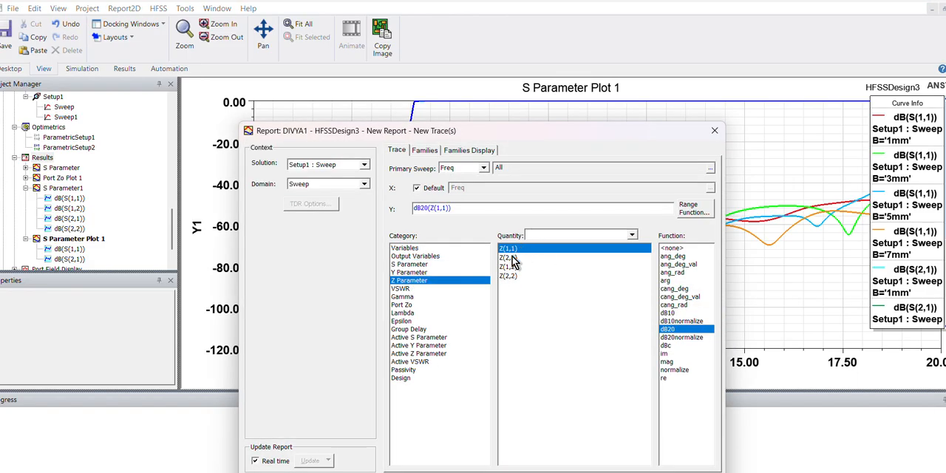
pyautogui.click(432, 303)
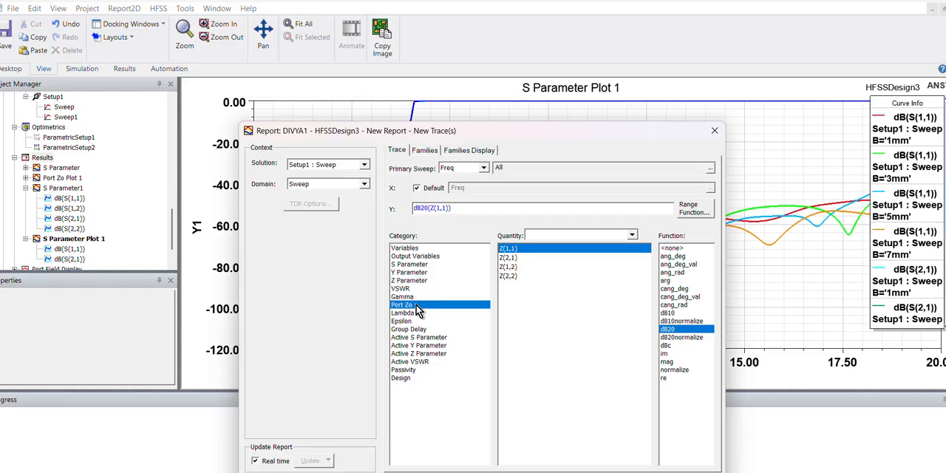
# - Include B values 1mm, 3mm, 5mm and 7mm in the port impedance report, and create the plot
pyautogui.click(426, 150)
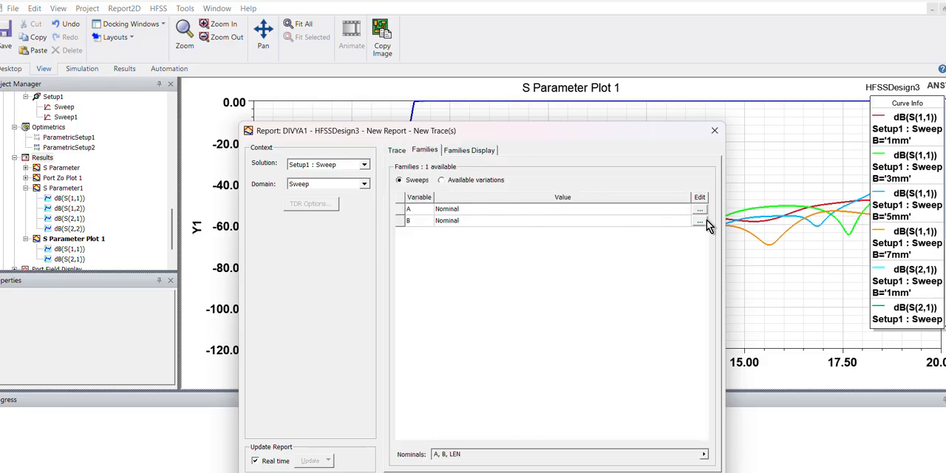
pyautogui.click(700, 221)
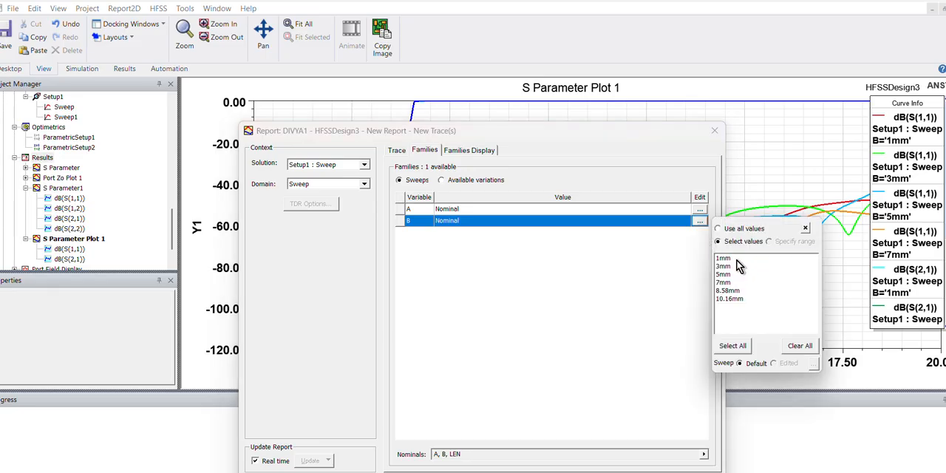
pyautogui.moveTo(731, 259); pyautogui.dragTo(726, 286)
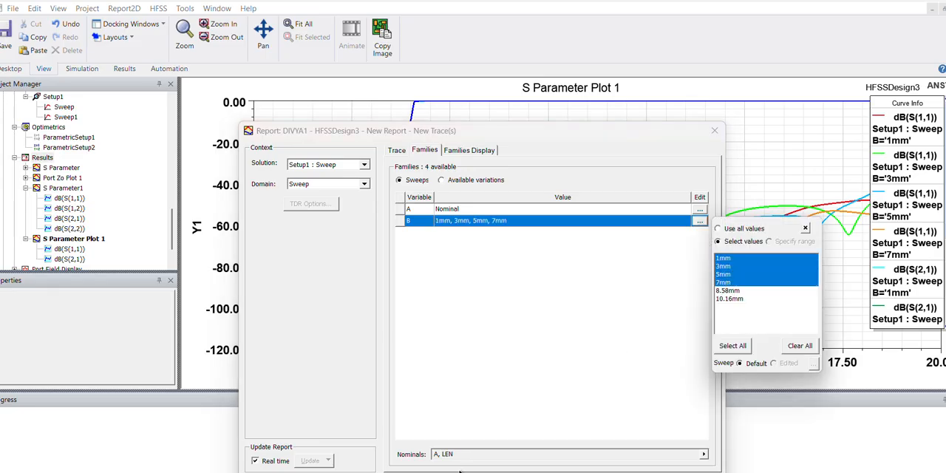
pyautogui.click(627, 472)
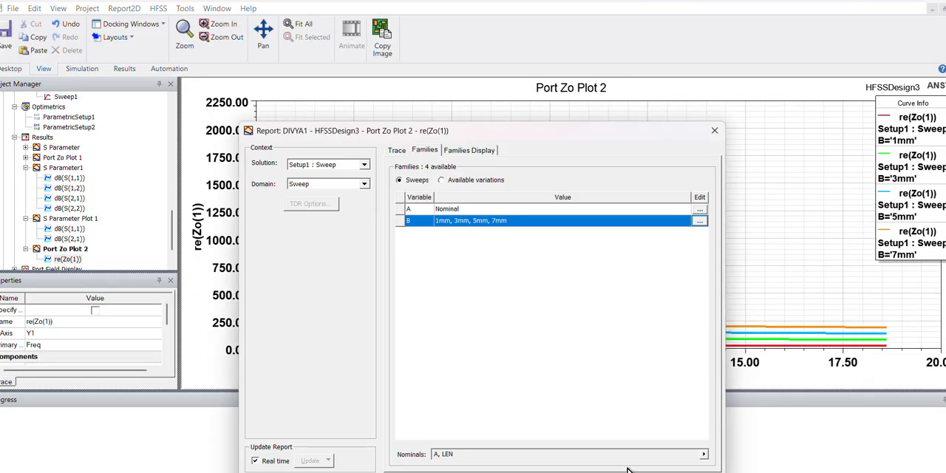
pyautogui.click(689, 472)
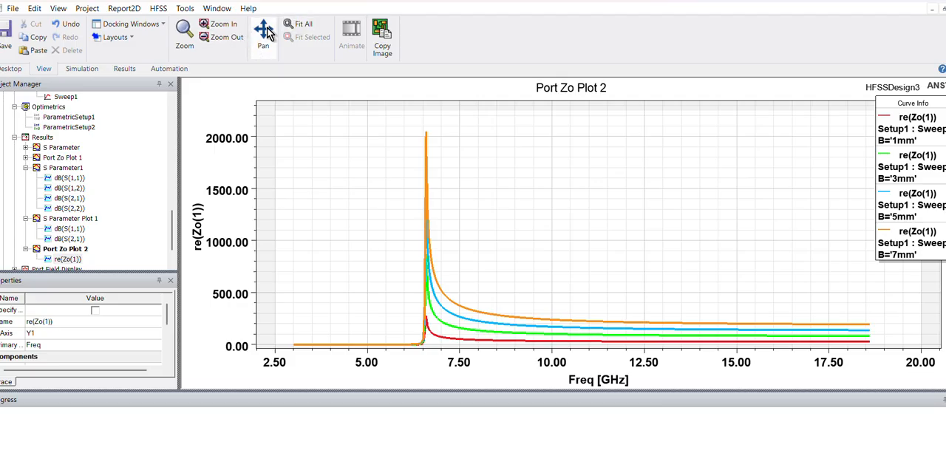
# - Add an X marker to the new port impedance plot and move it to about 9.92 GHz
pyautogui.click(214, 24)
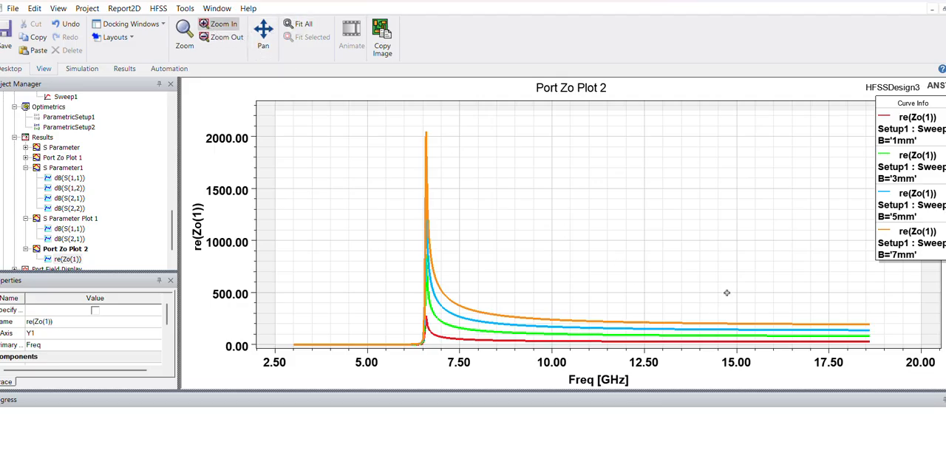
pyautogui.moveTo(741, 289); pyautogui.dragTo(423, 376)
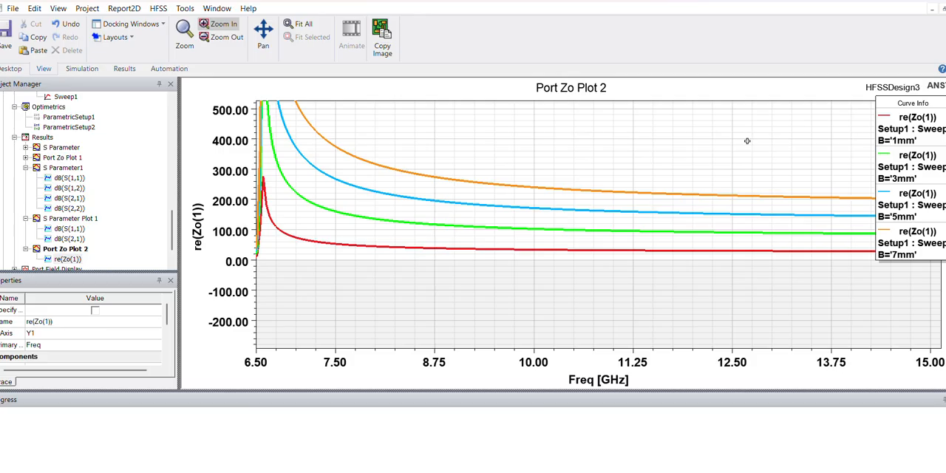
pyautogui.press('Escape')
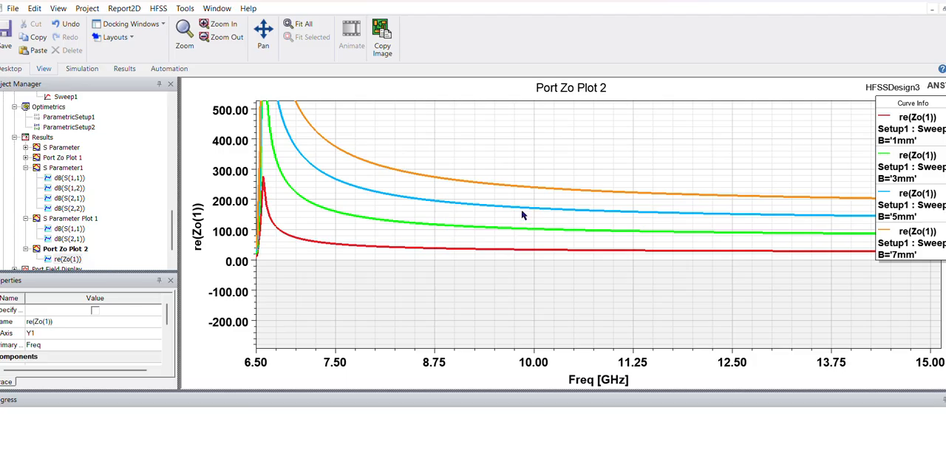
pyautogui.rightClick(481, 272)
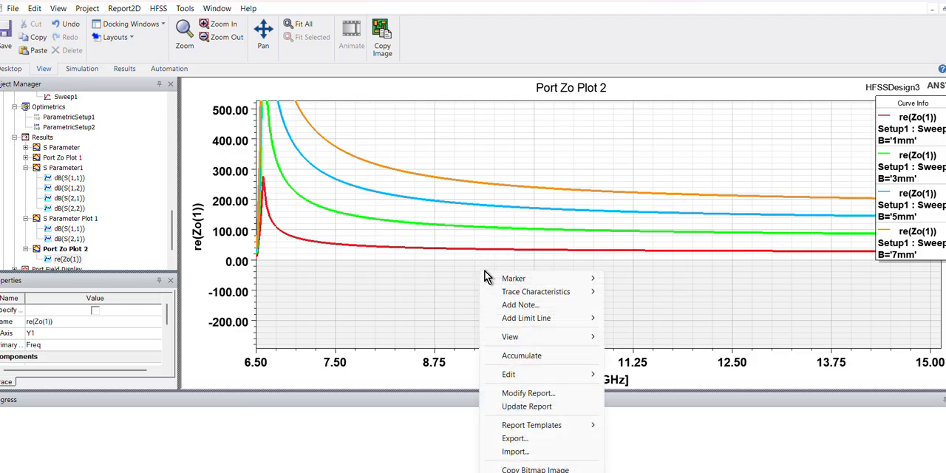
pyautogui.moveTo(517, 278)
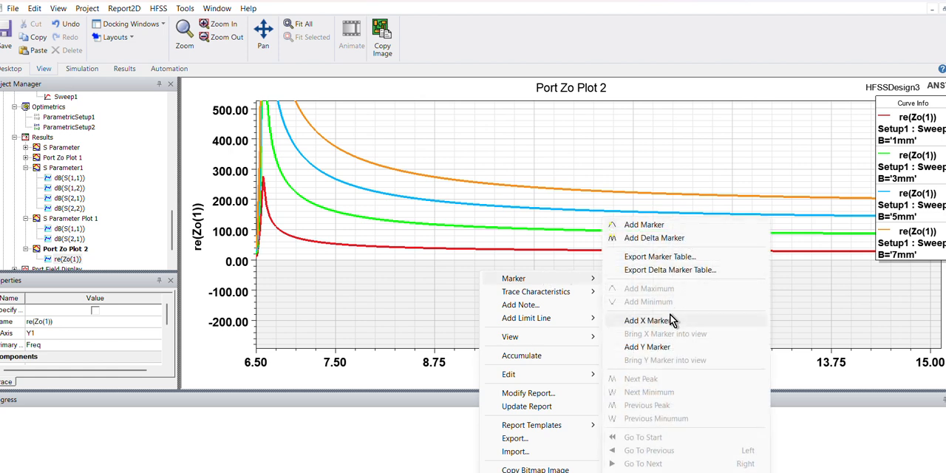
pyautogui.click(647, 320)
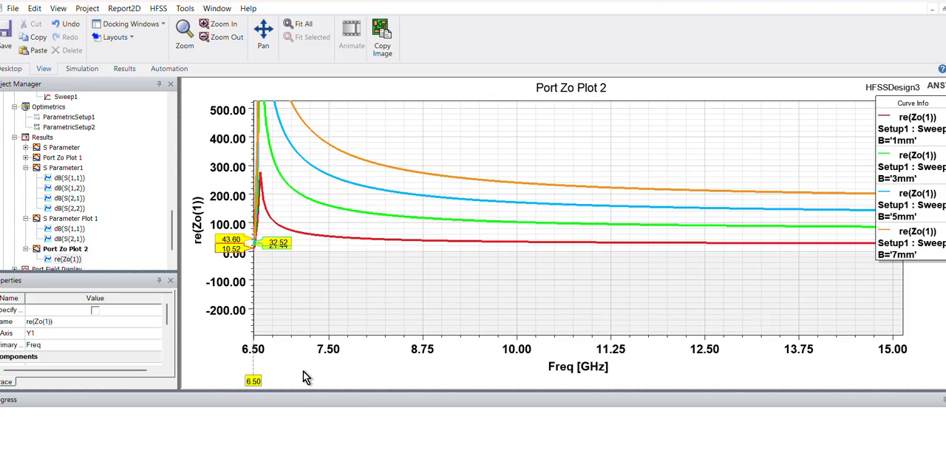
pyautogui.moveTo(250, 380); pyautogui.dragTo(250, 382)
pyautogui.moveTo(585, 433)
pyautogui.mouseDown()
pyautogui.moveTo(450, 428)
pyautogui.moveTo(510, 431)
pyautogui.mouseUp()
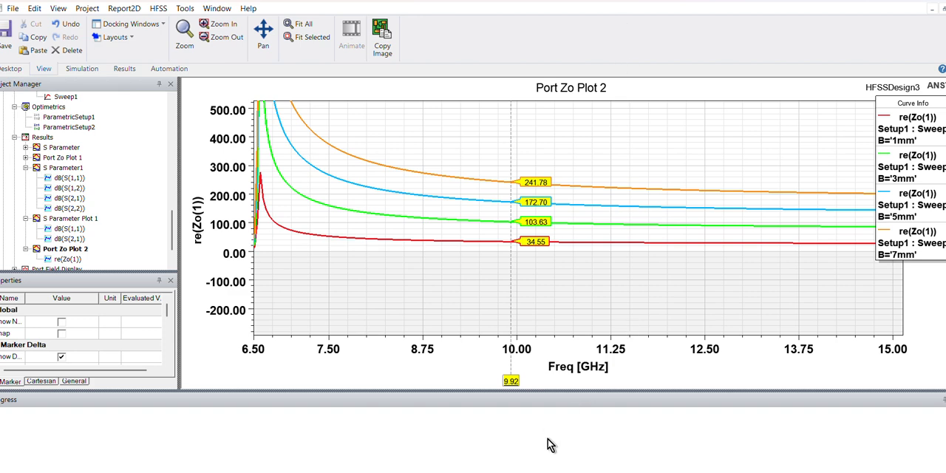
# - Switch to Calculator, compute 34.55 × 7 to check how impedance scales with B, and close Calculator
pyautogui.moveTo(488, 464)
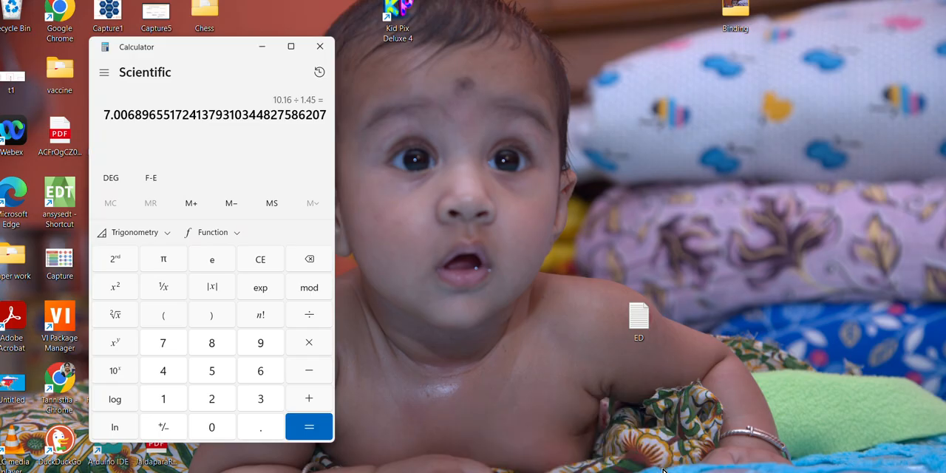
pyautogui.click(663, 466)
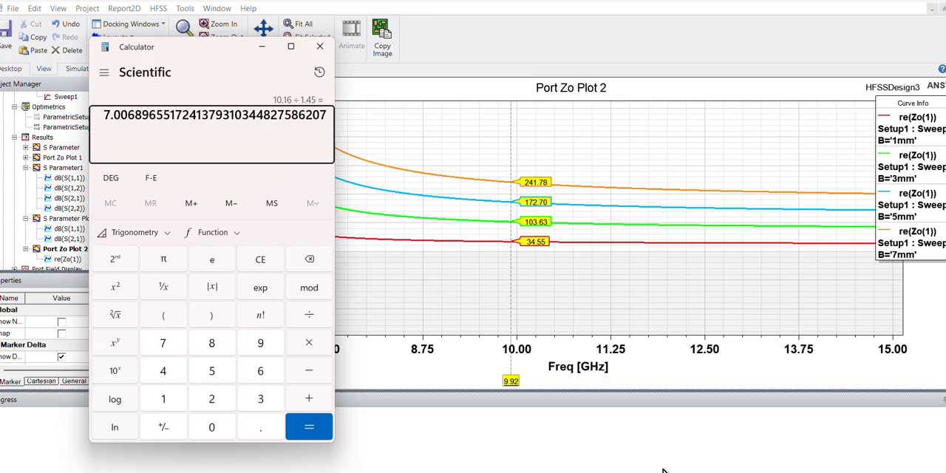
pyautogui.write('34')
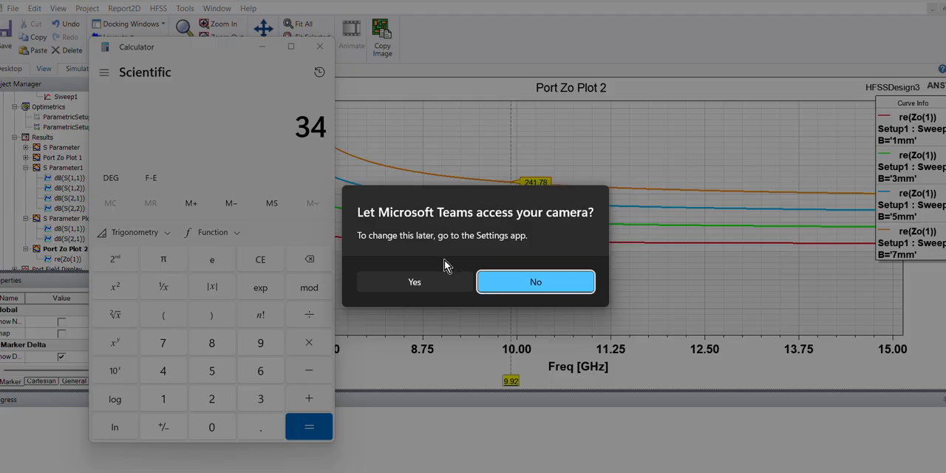
pyautogui.click(453, 288)
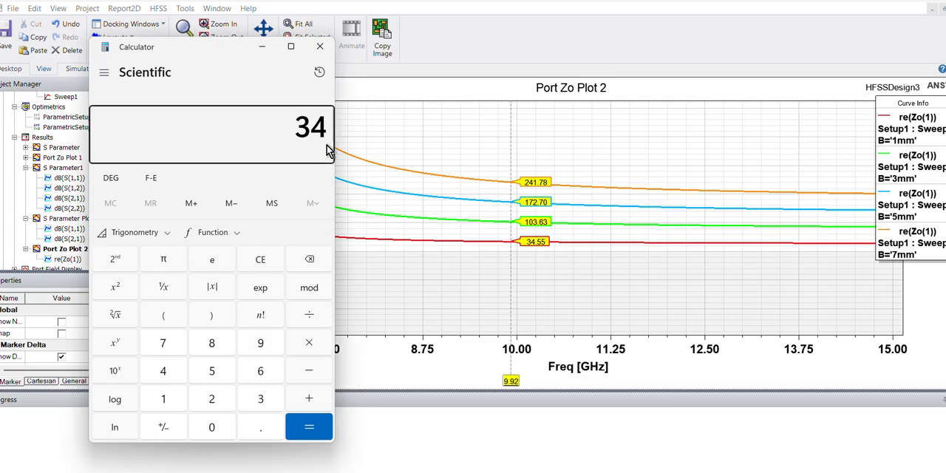
pyautogui.write('.55 × ')
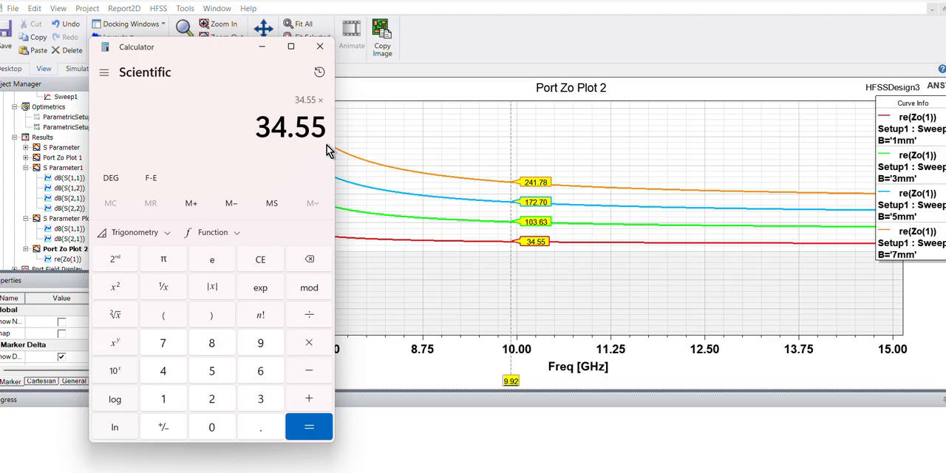
pyautogui.write('7')
pyautogui.press('Return')
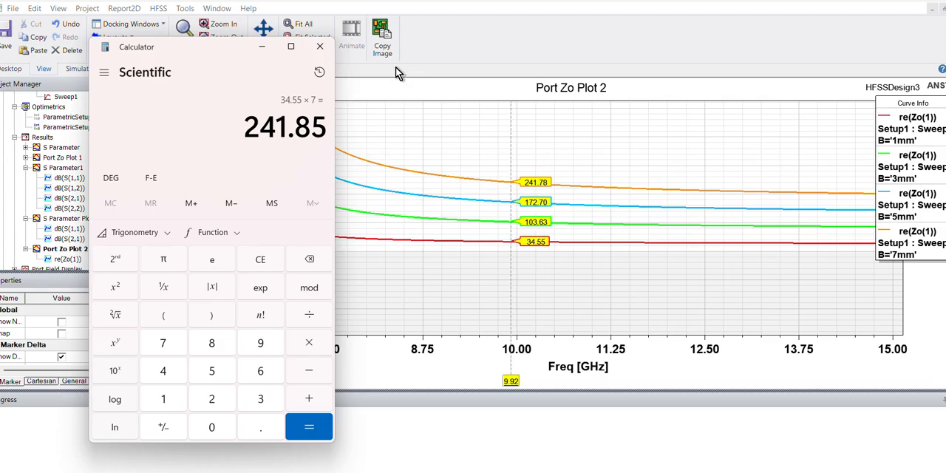
pyautogui.click(331, 54)
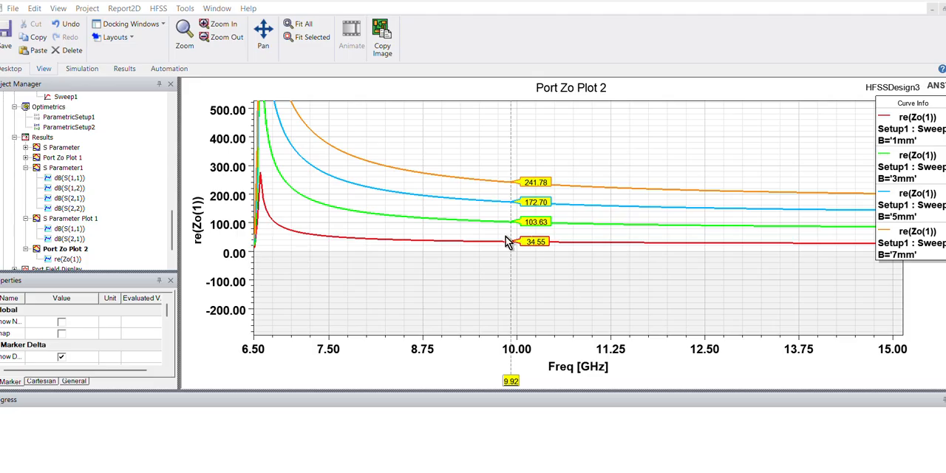
# - Open HFSSDesign3 (DrivenModal) from the project tree and show its design variables
pyautogui.scroll(3, 107, 133)
pyautogui.click(107, 130)
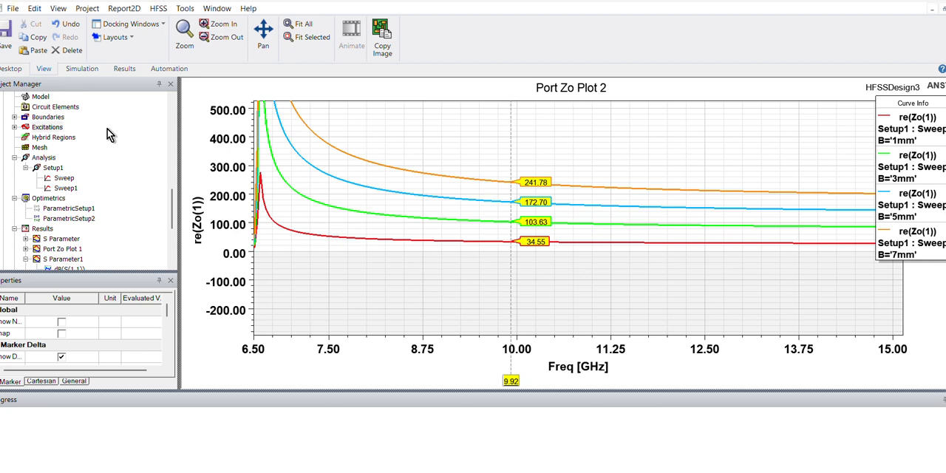
pyautogui.scroll(1, 107, 130)
pyautogui.doubleClick(89, 109)
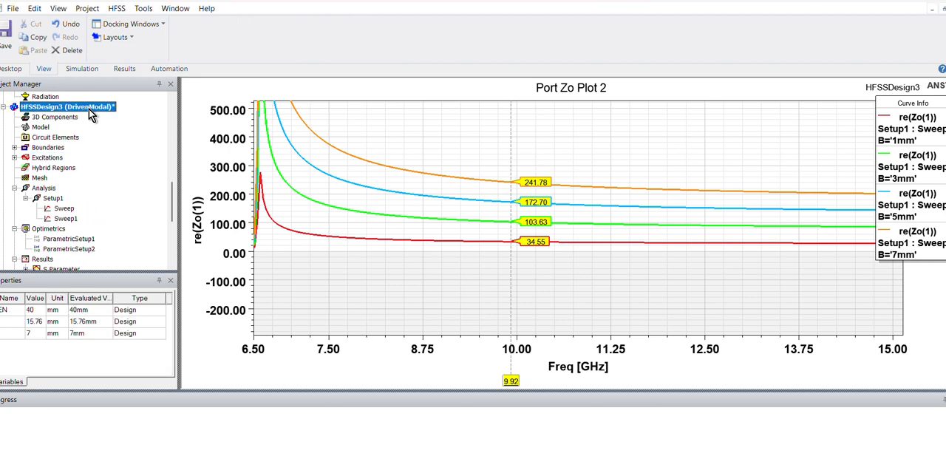
# - Animate Box1 over all B variations of ParametricSetup2, view the changing height from a lower angle, and close the animation
pyautogui.scroll(-1, 118, 195)
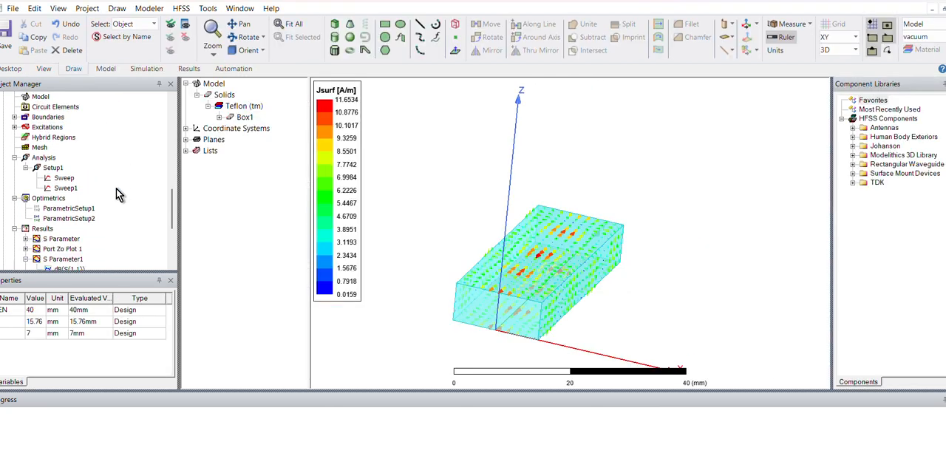
pyautogui.click(74, 216)
pyautogui.rightClick(74, 217)
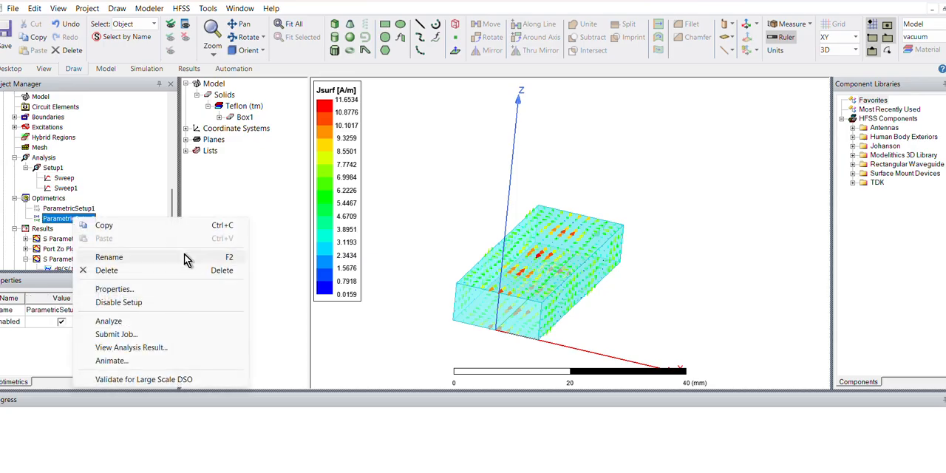
pyautogui.click(142, 360)
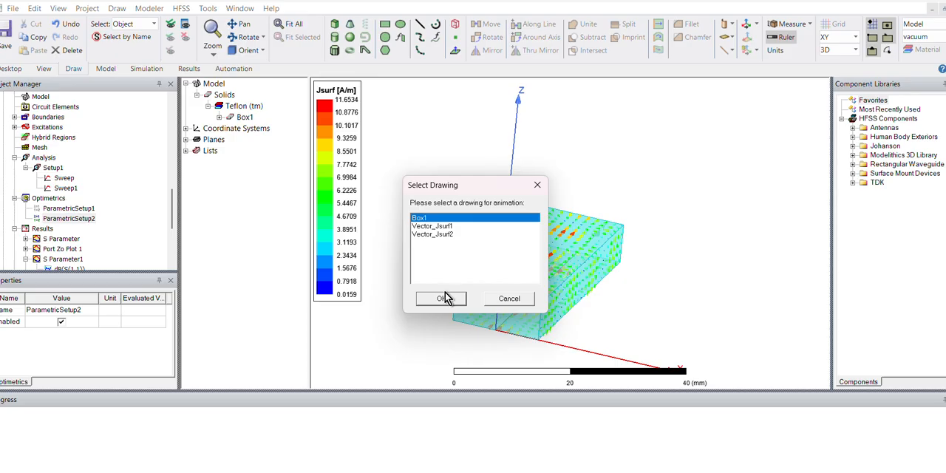
pyautogui.click(445, 300)
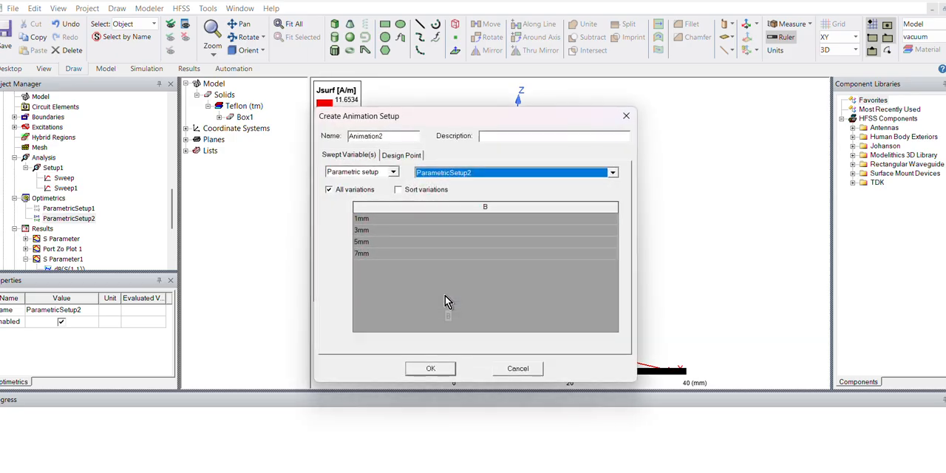
pyautogui.click(435, 370)
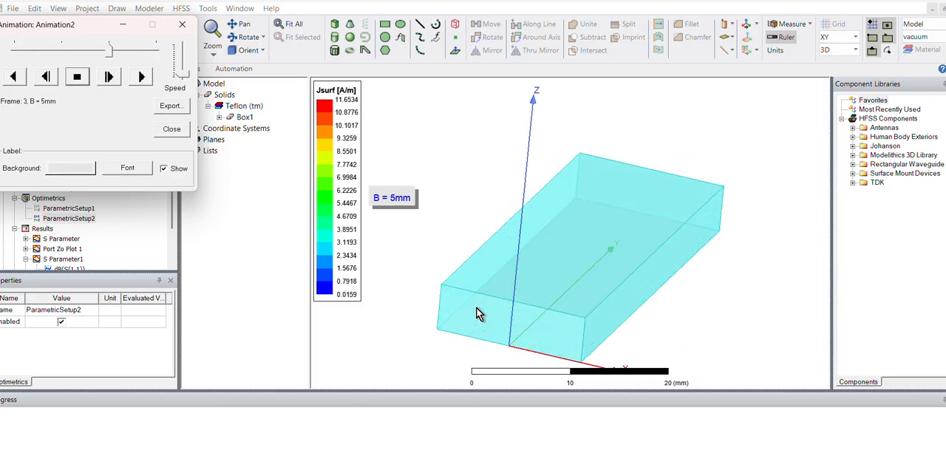
pyautogui.moveTo(516, 326); pyautogui.dragTo(505, 307, button='middle')
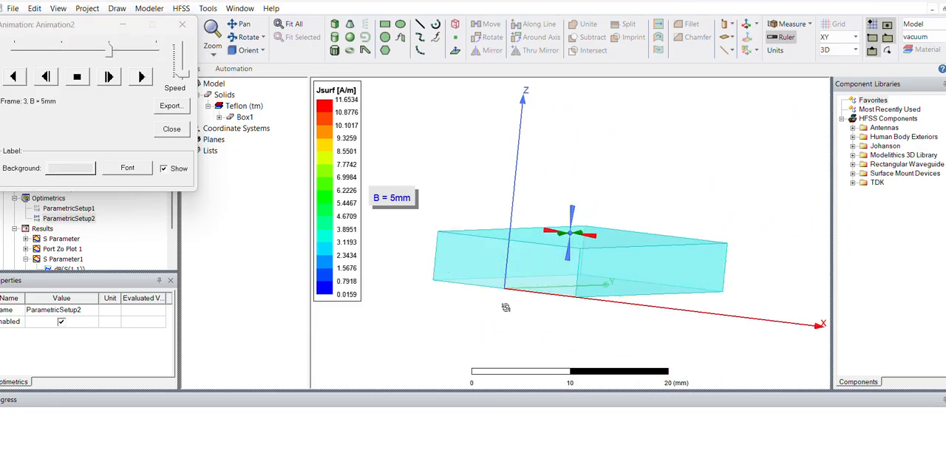
pyautogui.moveTo(505, 308); pyautogui.dragTo(506, 317, button='middle')
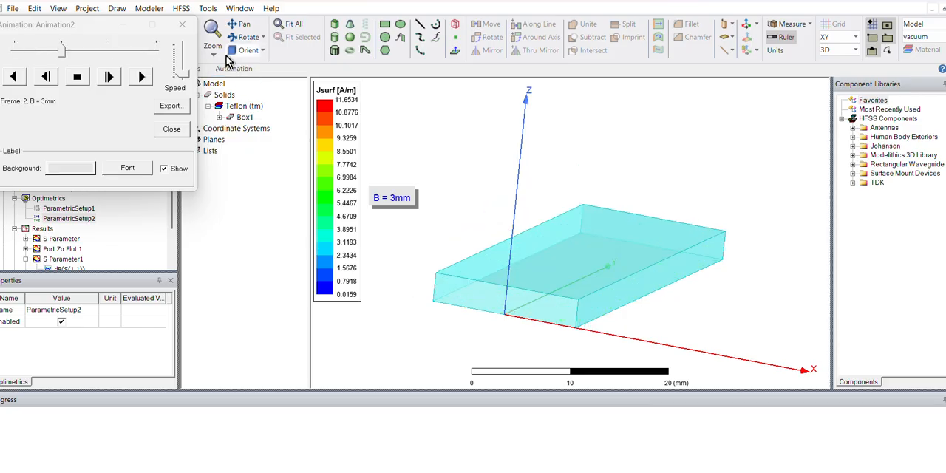
pyautogui.click(183, 32)
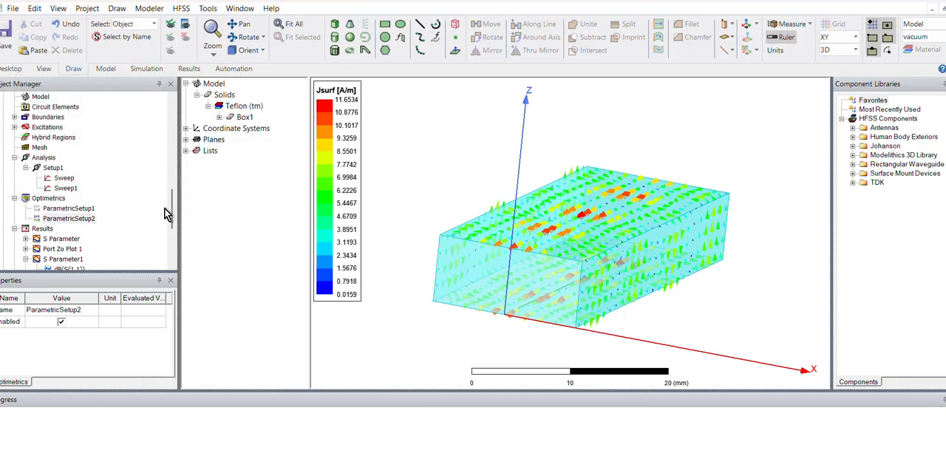
# - Open Port Zo Plot 2 to review the impedance curves, and return to the HFSSDesign3 (DrivenModal) model
pyautogui.scroll(-3, 171, 211)
pyautogui.scroll(-2, 100, 233)
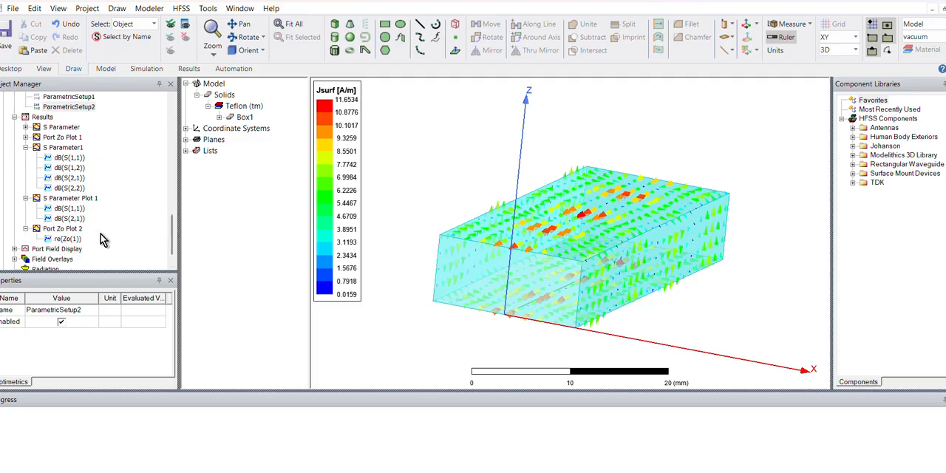
pyautogui.doubleClick(77, 210)
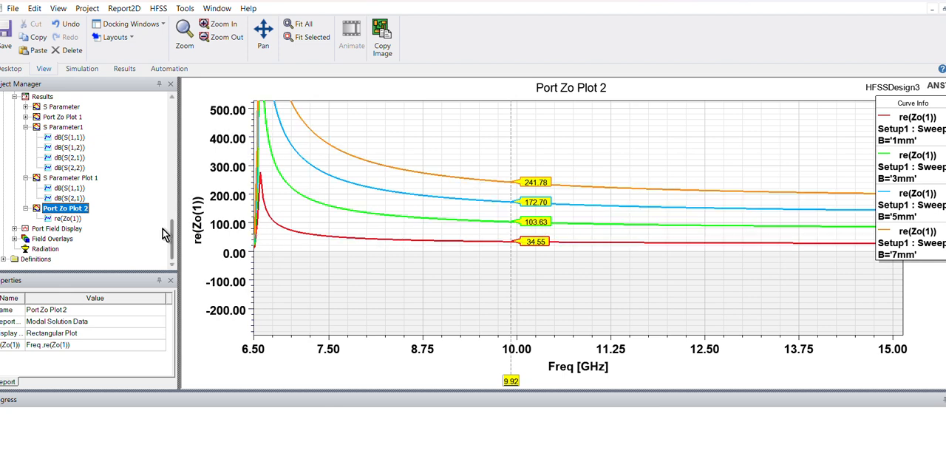
pyautogui.moveTo(173, 246); pyautogui.dragTo(174, 197)
pyautogui.click(100, 157)
pyautogui.doubleClick(98, 149)
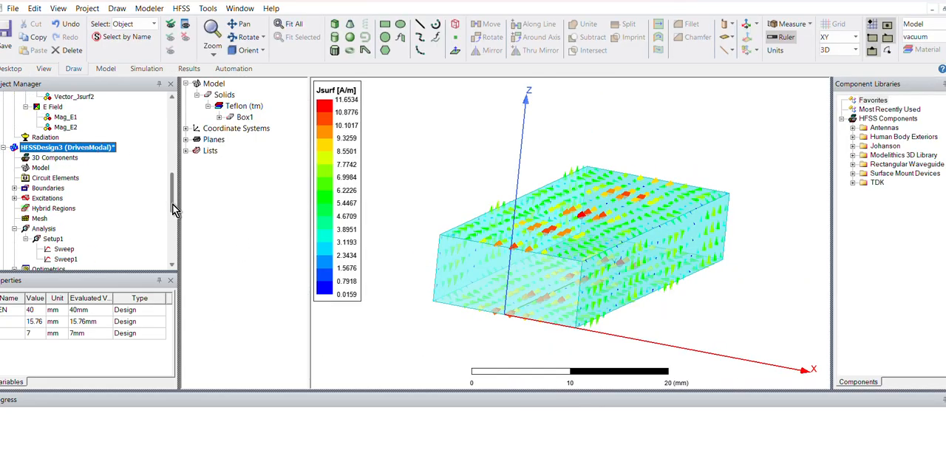
# - Select ParametricSetup2 in the project tree and reopen Port Zo Plot 2
pyautogui.moveTo(173, 196); pyautogui.dragTo(172, 223)
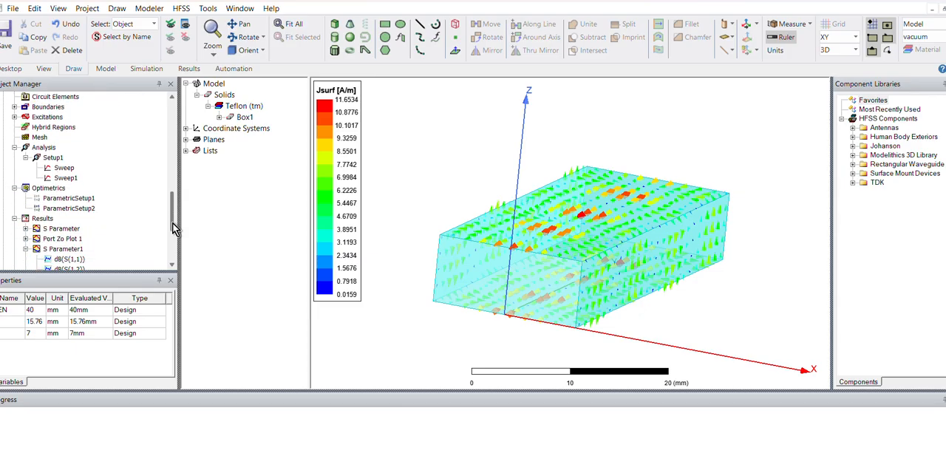
pyautogui.click(87, 210)
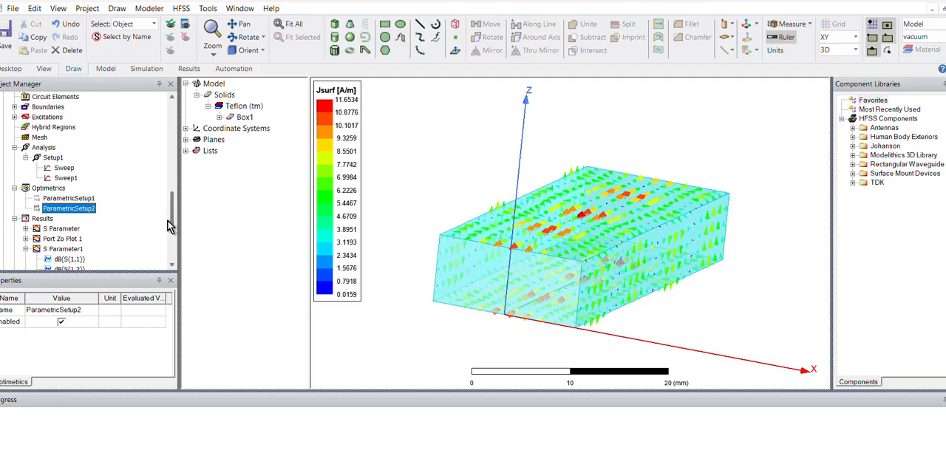
pyautogui.moveTo(172, 220); pyautogui.dragTo(172, 253)
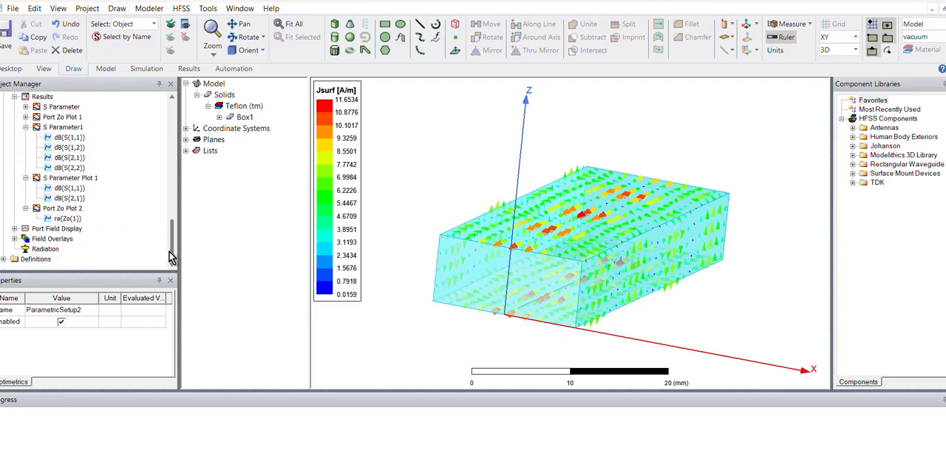
pyautogui.doubleClick(74, 208)
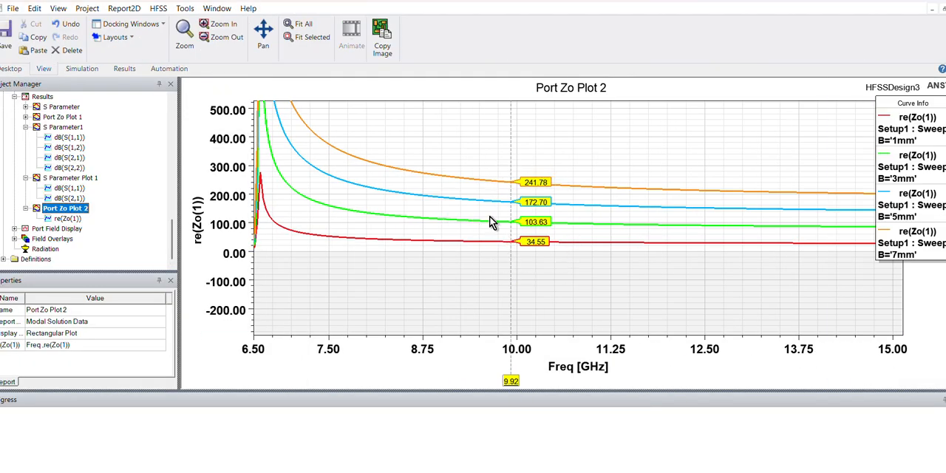
# - Expand the excitations, inspect wave port 1's mode, integration line and Zo settings, and close them without changes
pyautogui.moveTo(173, 239); pyautogui.dragTo(172, 227)
pyautogui.scroll(3, 142, 187)
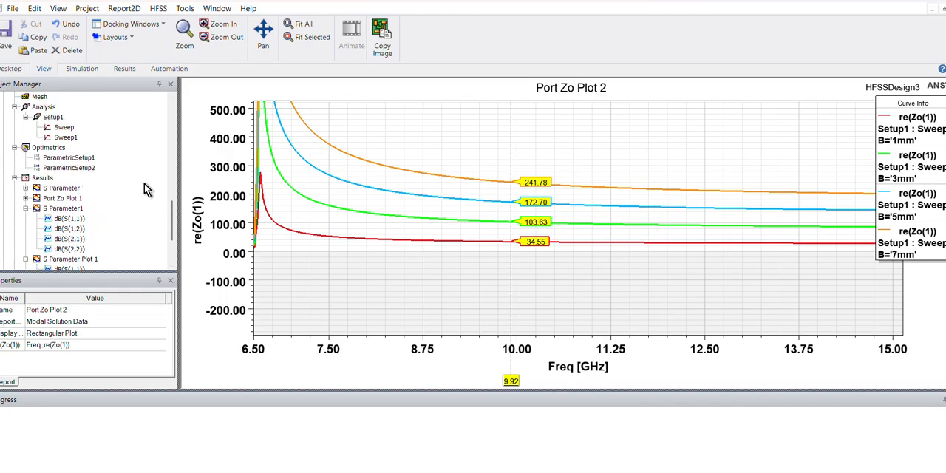
pyautogui.rightClick(142, 181)
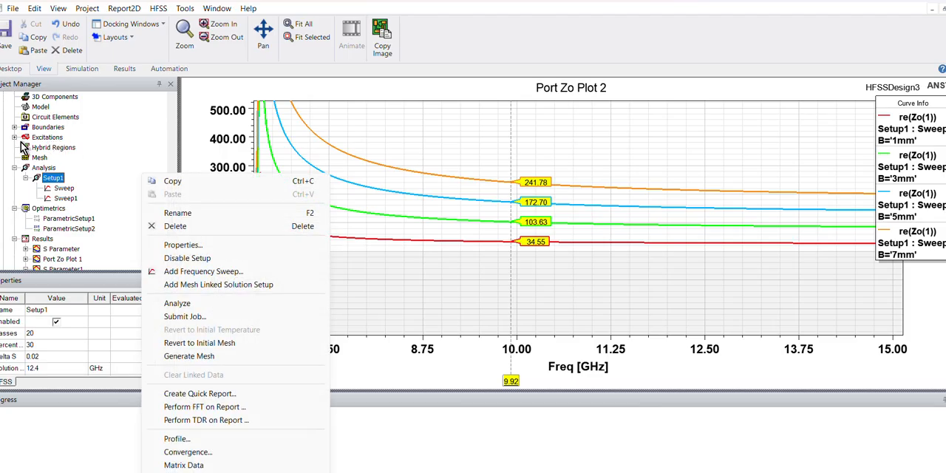
pyautogui.click(16, 138)
pyautogui.doubleClick(43, 148)
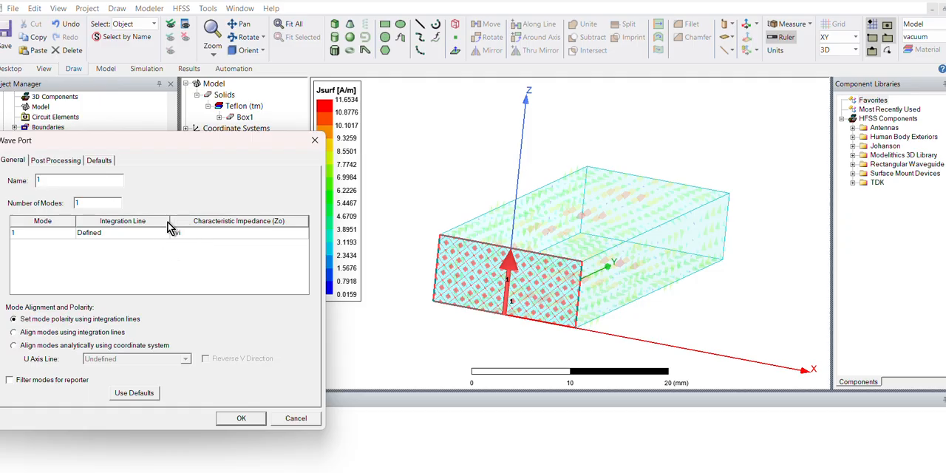
pyautogui.click(315, 140)
pyautogui.click(429, 181)
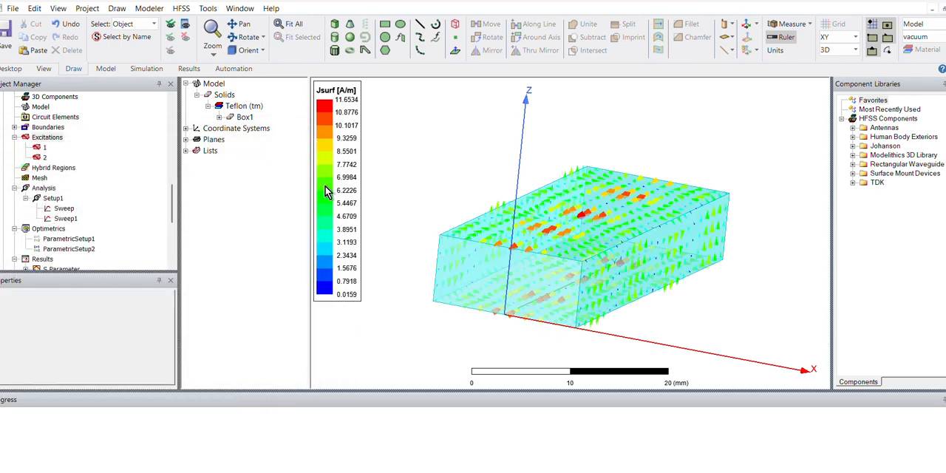
pyautogui.rightClick(70, 251)
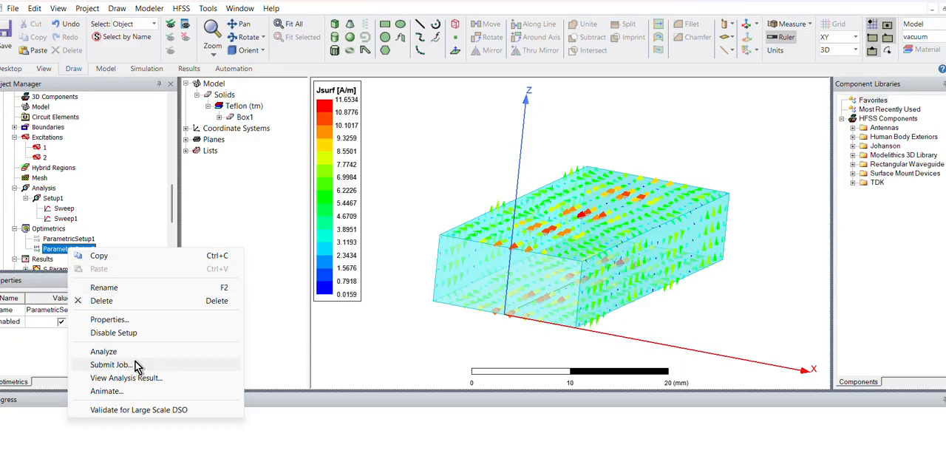
pyautogui.click(107, 391)
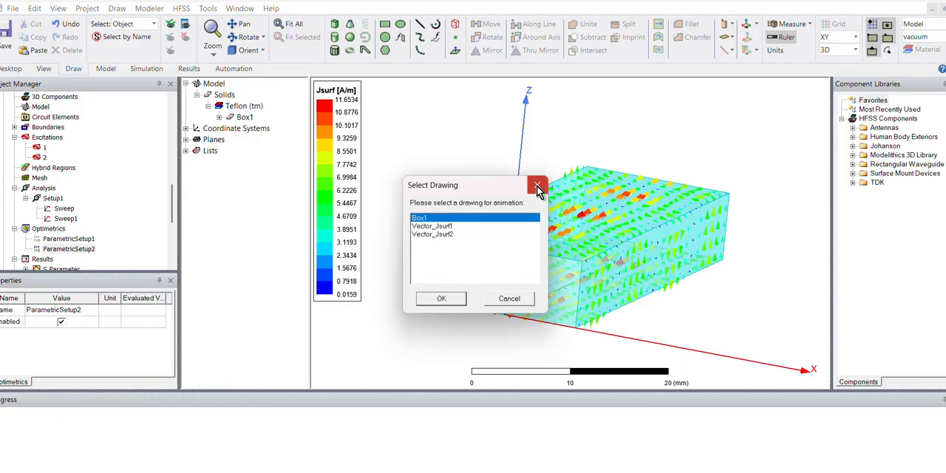
pyautogui.click(537, 185)
# - Apply the B = 3mm variation from ParametricSetup2's analysis results to the design and close the results
pyautogui.rightClick(75, 252)
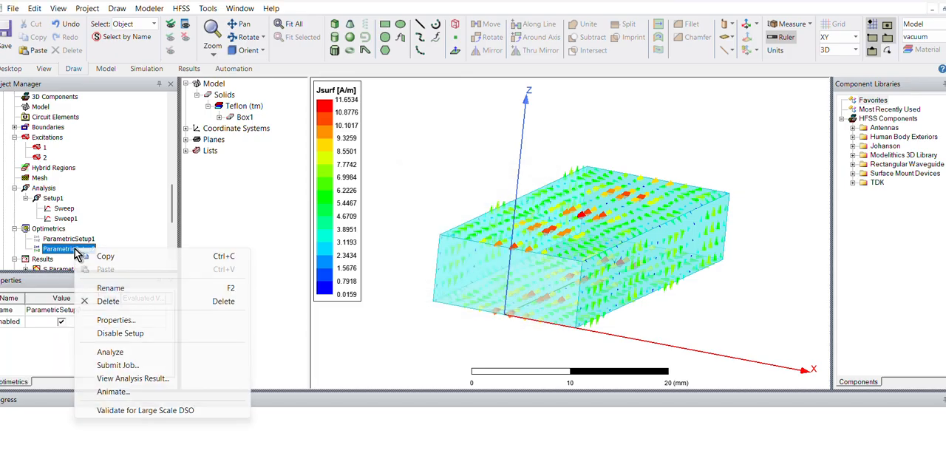
pyautogui.click(127, 382)
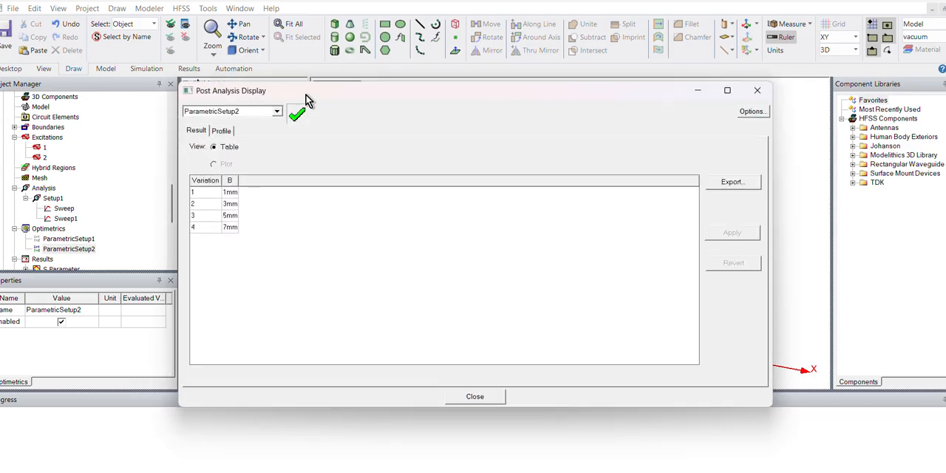
pyautogui.moveTo(307, 95); pyautogui.dragTo(220, 204)
pyautogui.click(144, 316)
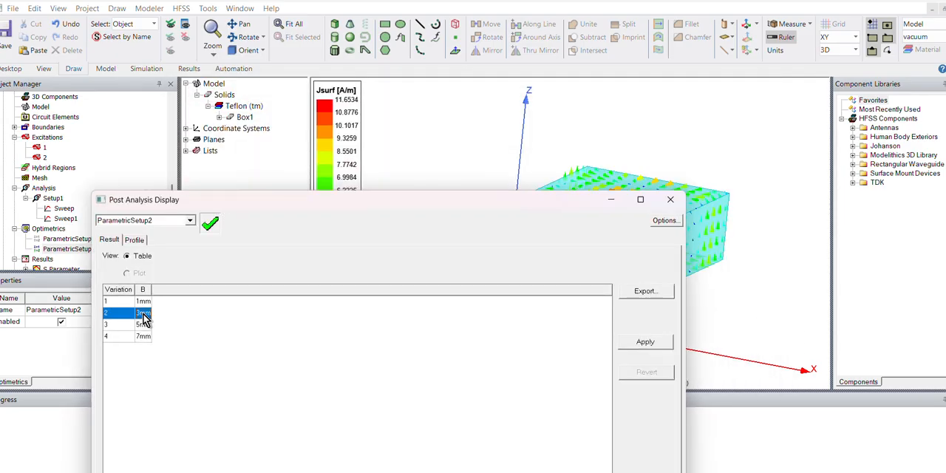
pyautogui.click(645, 343)
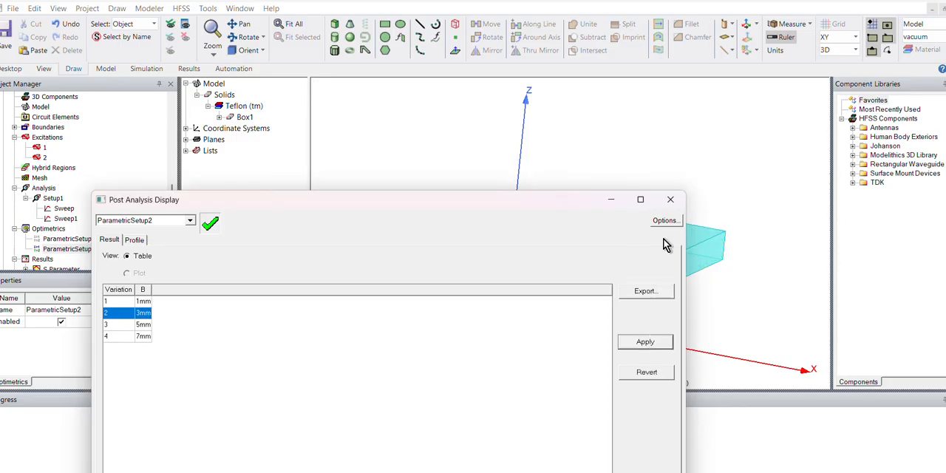
pyautogui.click(670, 200)
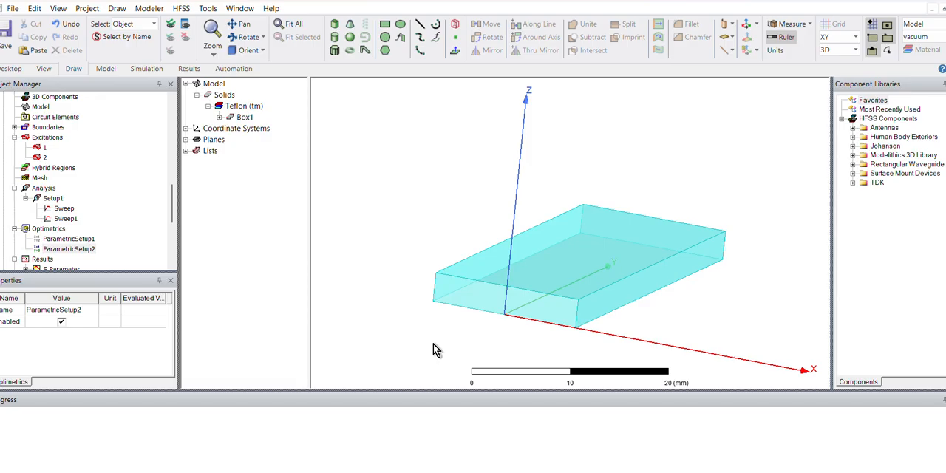
pyautogui.moveTo(433, 344)
pyautogui.keyDown('alt'); pyautogui.mouseDown()
pyautogui.moveTo(418, 334)
pyautogui.moveTo(431, 347)
pyautogui.mouseUp(); pyautogui.keyUp('alt')
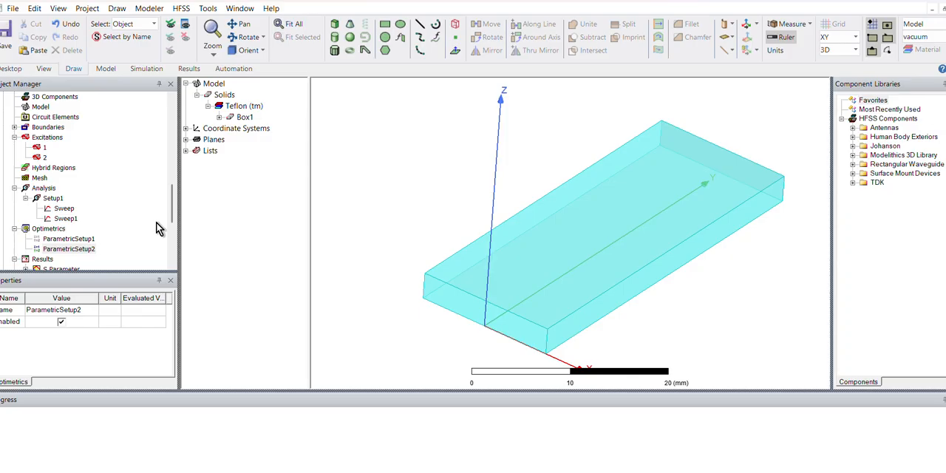
# - View the S Parameter and S Parameter1 reports, and move the X marker on Port Zo Plot 1 to about 8.65 GHz
pyautogui.scroll(-2, 173, 230)
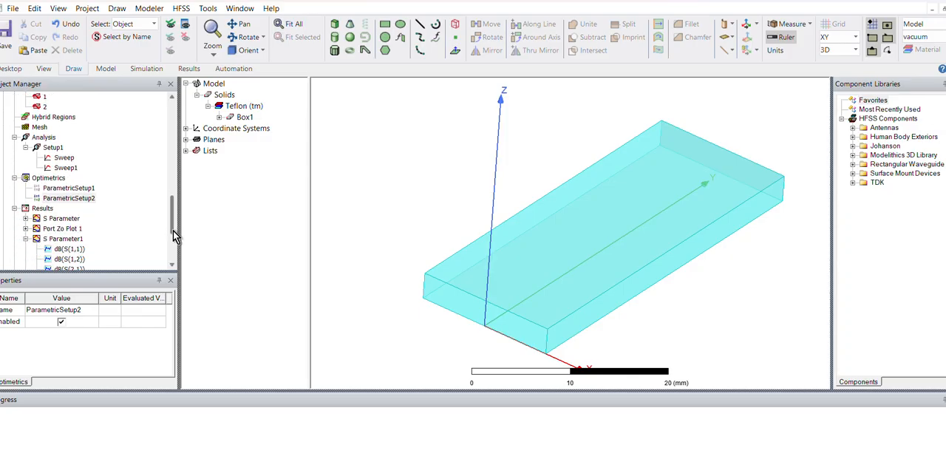
pyautogui.doubleClick(64, 218)
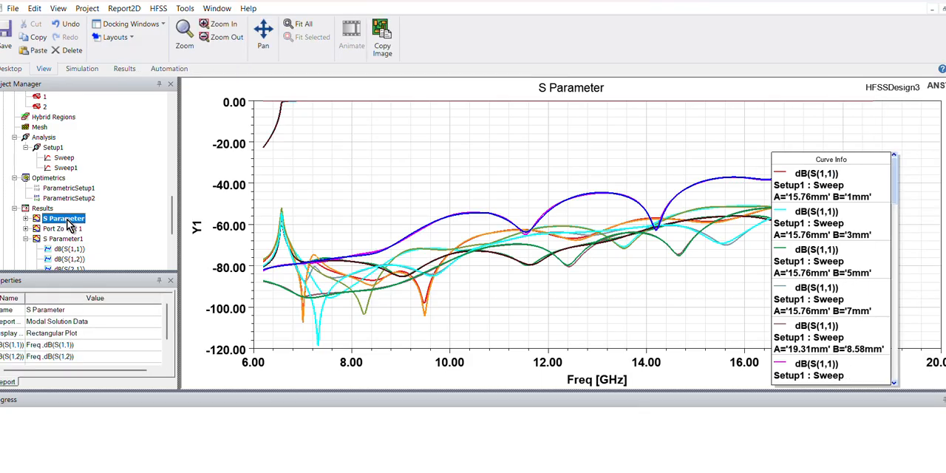
pyautogui.doubleClick(71, 239)
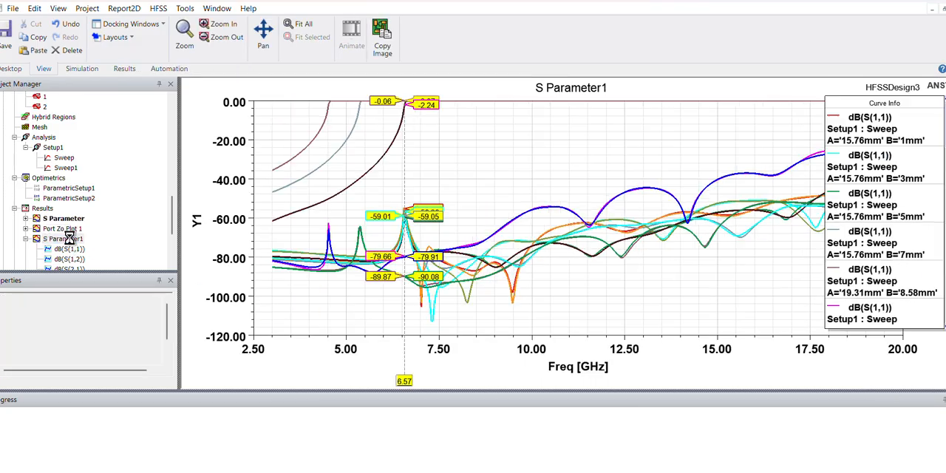
pyautogui.doubleClick(72, 228)
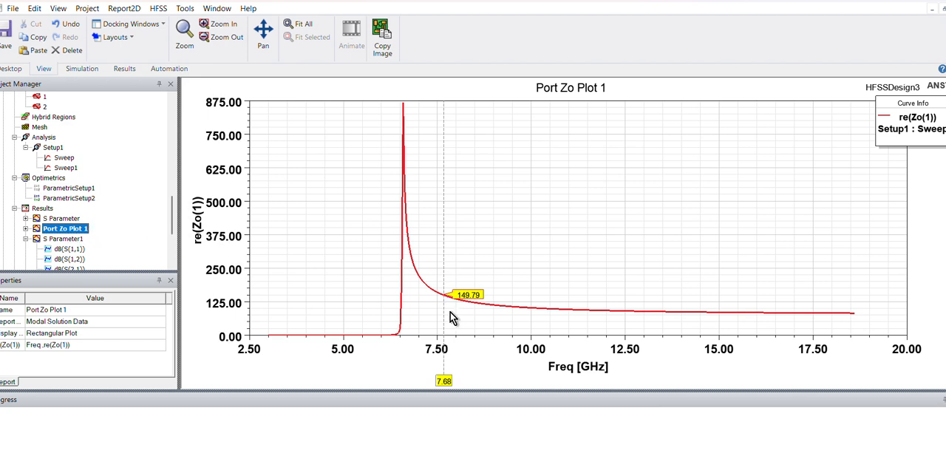
pyautogui.moveTo(444, 379)
pyautogui.mouseDown()
pyautogui.moveTo(595, 384)
pyautogui.moveTo(479, 389)
pyautogui.mouseUp()
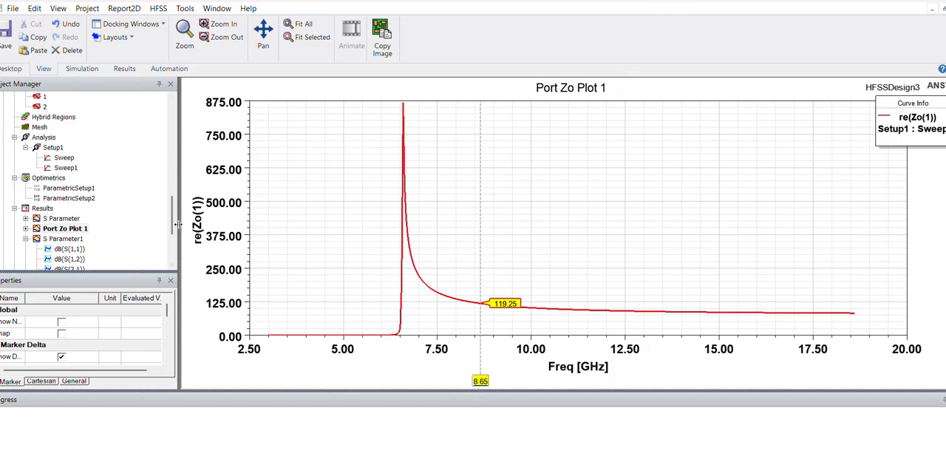
# - Copy the HFSSDesign3 design and paste it into the same project as a duplicate design
pyautogui.moveTo(175, 224); pyautogui.dragTo(175, 211)
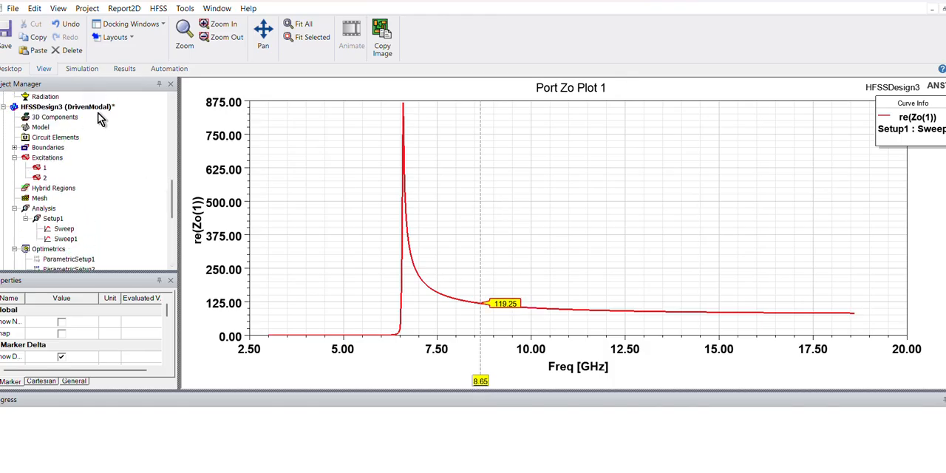
pyautogui.doubleClick(95, 109)
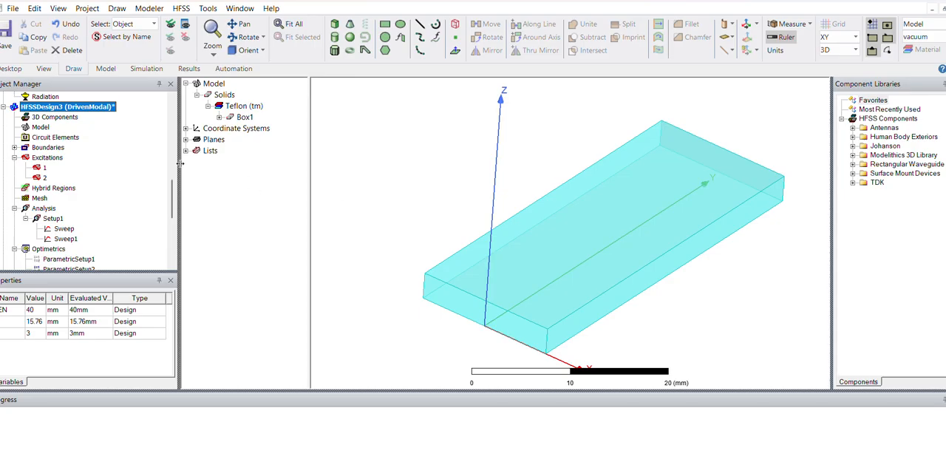
pyautogui.rightClick(95, 109)
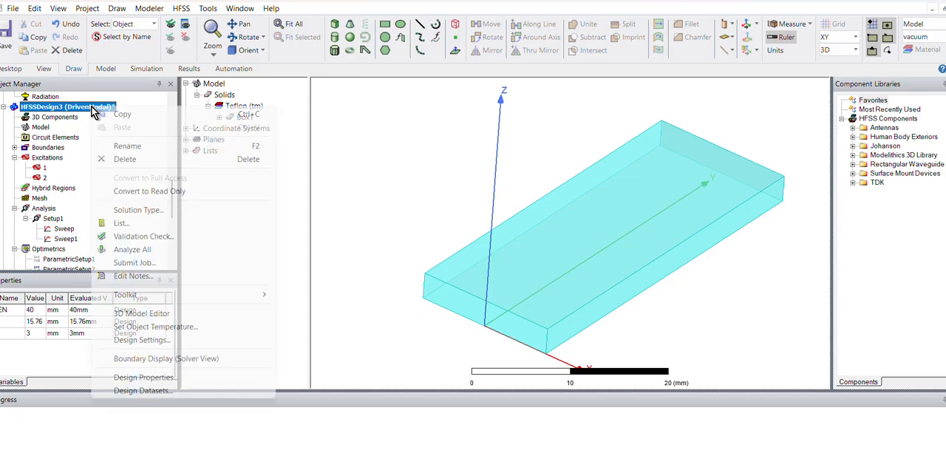
pyautogui.click(106, 114)
pyautogui.scroll(7, 106, 118)
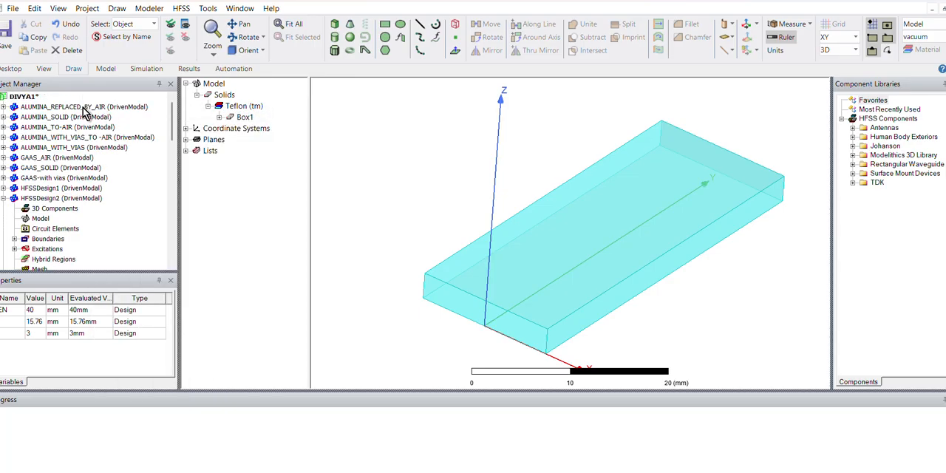
pyautogui.rightClick(40, 97)
pyautogui.click(44, 100)
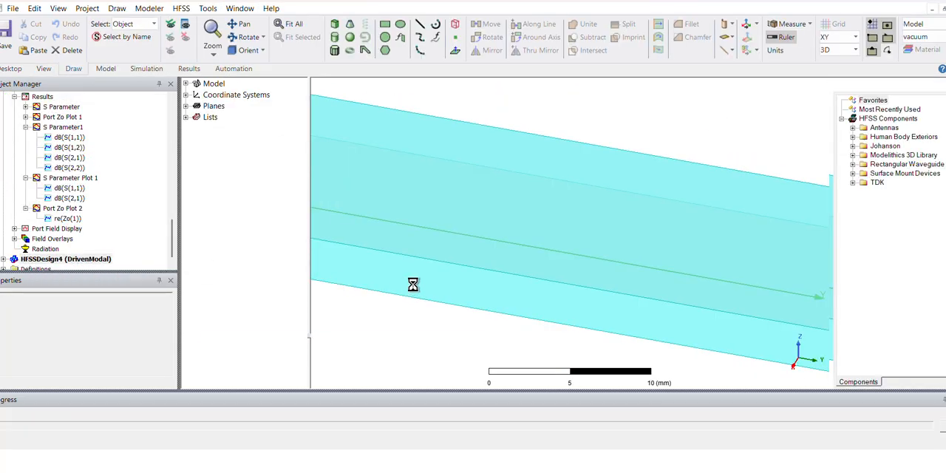
# - Try to draw a cylinder at the upper front corner of the Teflon box, and delete the attempt
pyautogui.scroll(-5, 623, 259)
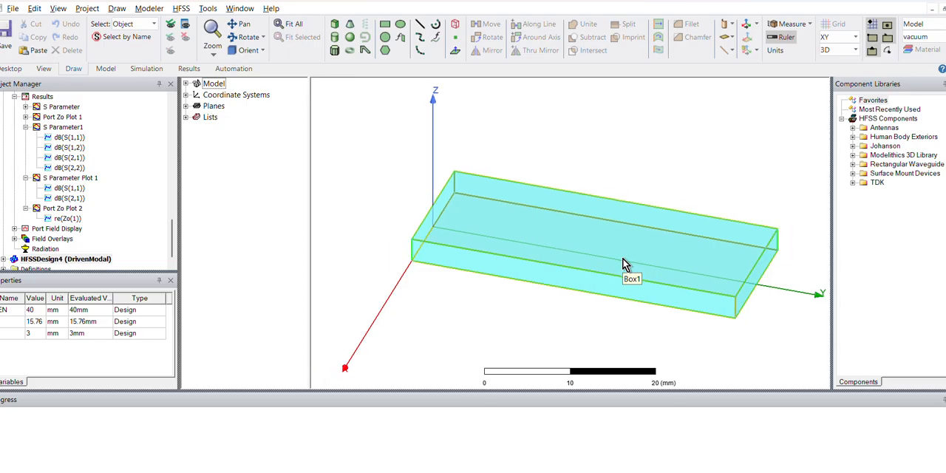
pyautogui.moveTo(601, 271); pyautogui.dragTo(678, 300, button='middle')
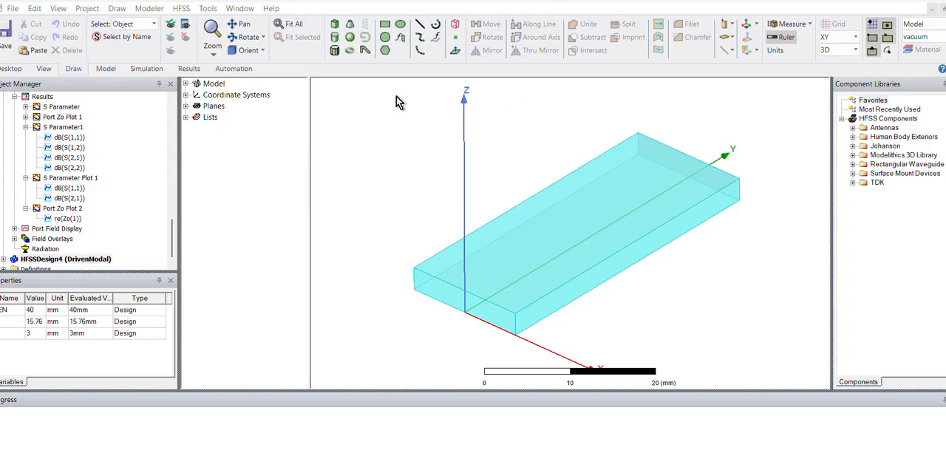
pyautogui.click(338, 38)
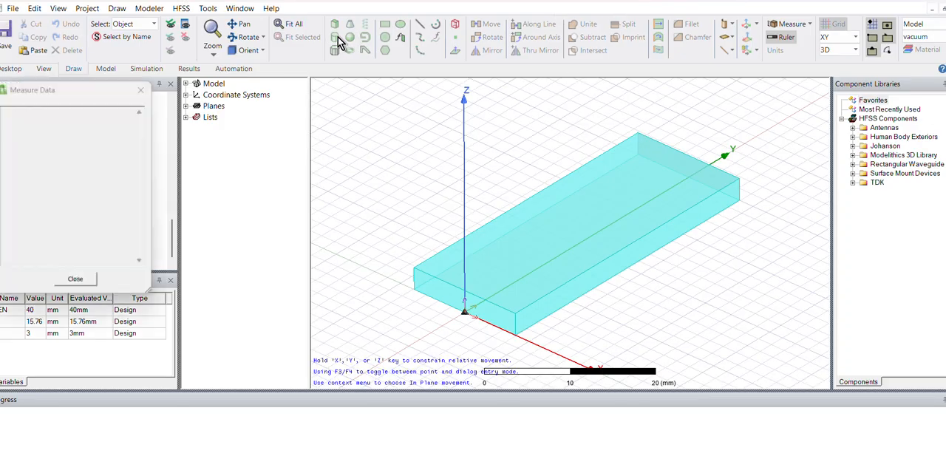
pyautogui.click(515, 315)
pyautogui.scroll(2, 516, 318)
pyautogui.press('Escape')
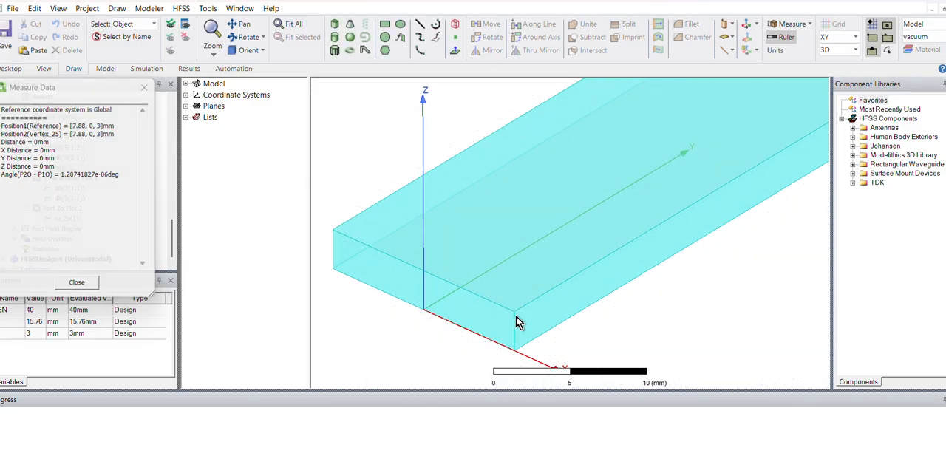
pyautogui.click(336, 38)
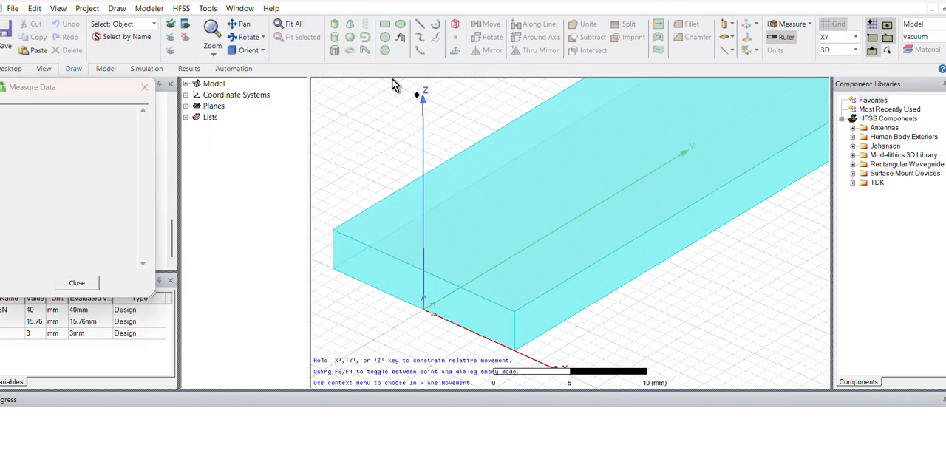
pyautogui.click(515, 313)
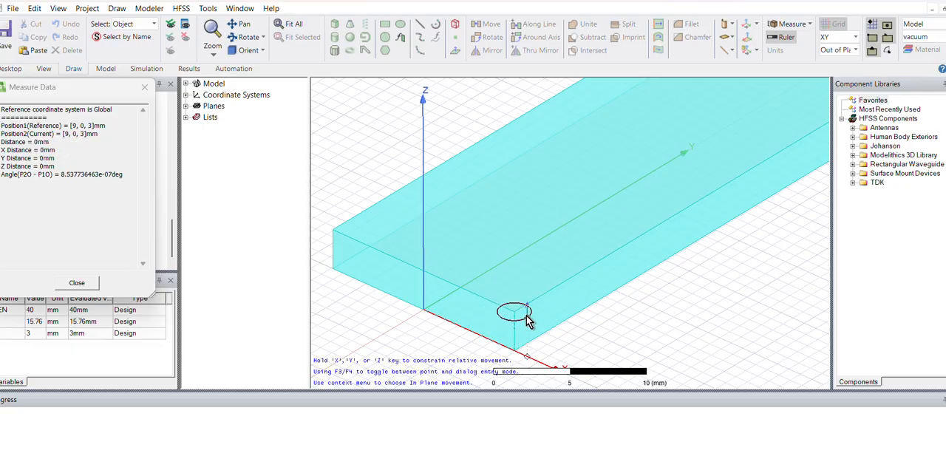
pyautogui.doubleClick(529, 323)
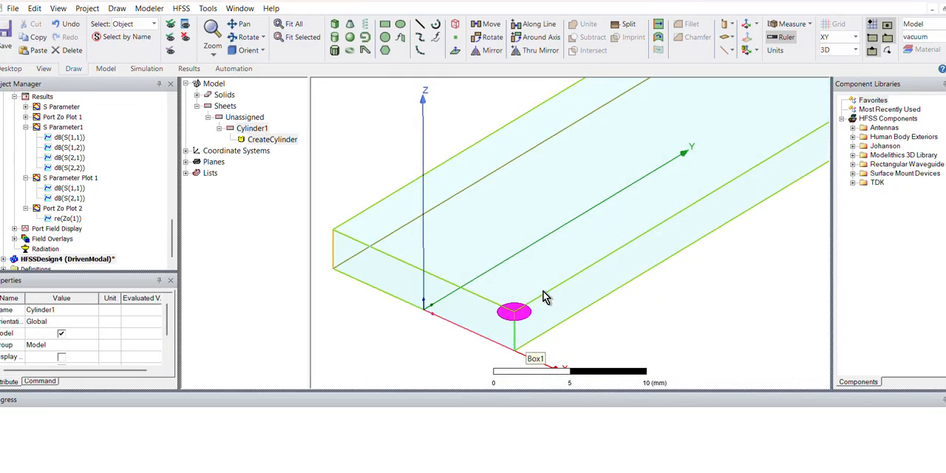
pyautogui.press('Delete')
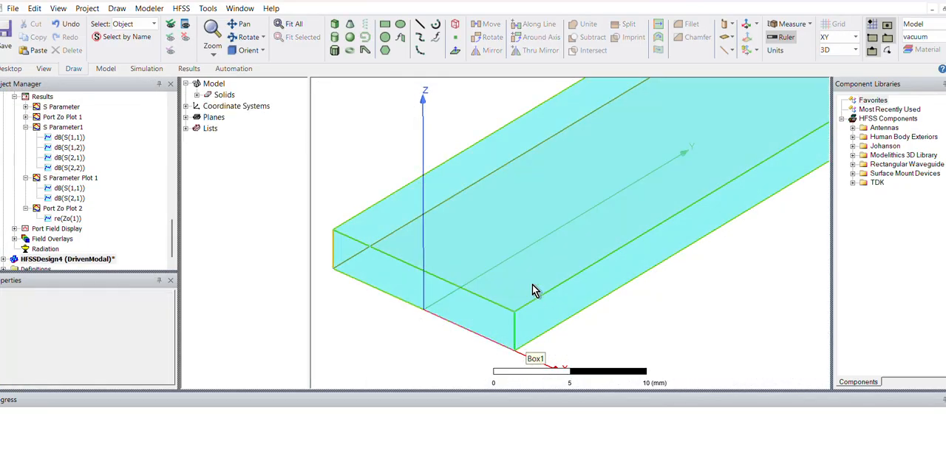
# - Draw a vertical cylinder centred on the box's front corner at (7.88, 0, 3) mm, about 1.12 mm in radius, down to the box's bottom
pyautogui.click(334, 38)
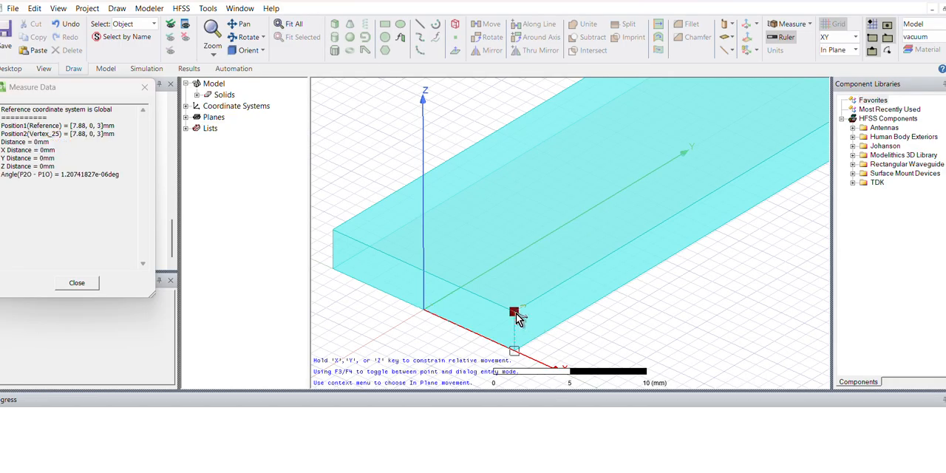
pyautogui.click(515, 316)
pyautogui.click(526, 326)
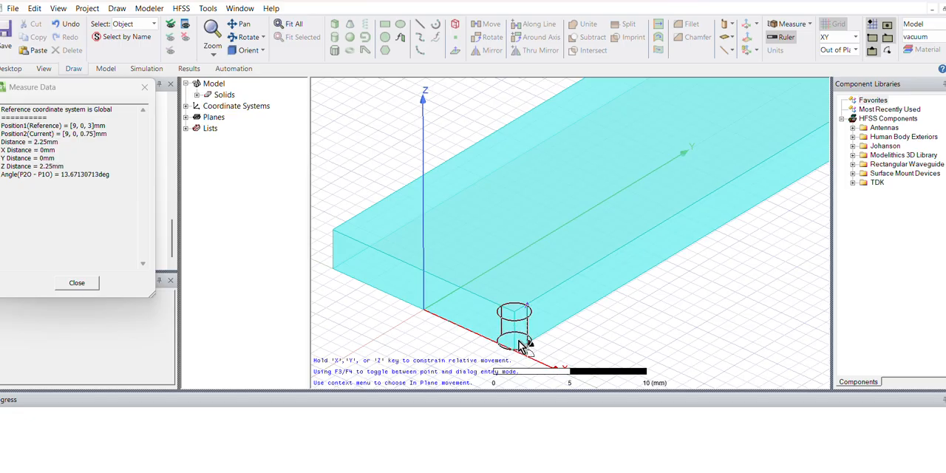
pyautogui.click(515, 352)
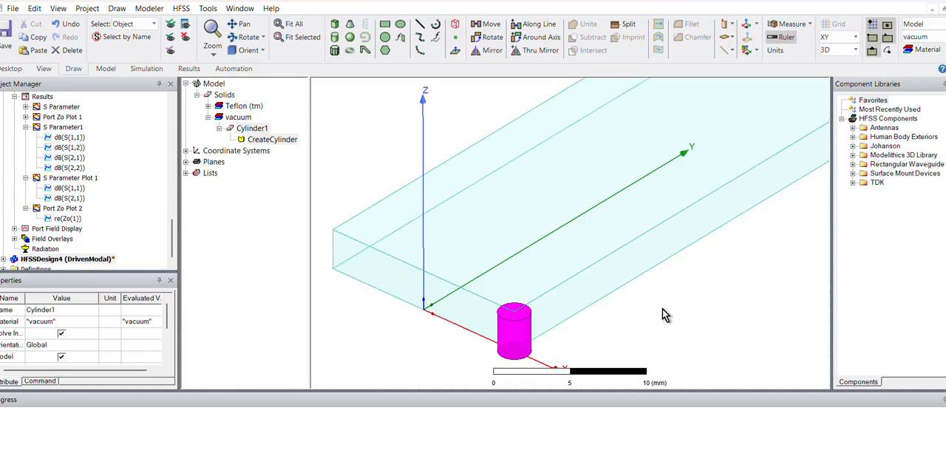
pyautogui.keyDown('alt'); pyautogui.moveTo(654, 306); pyautogui.dragTo(656, 304); pyautogui.keyUp('alt')
pyautogui.scroll(-2, 657, 305)
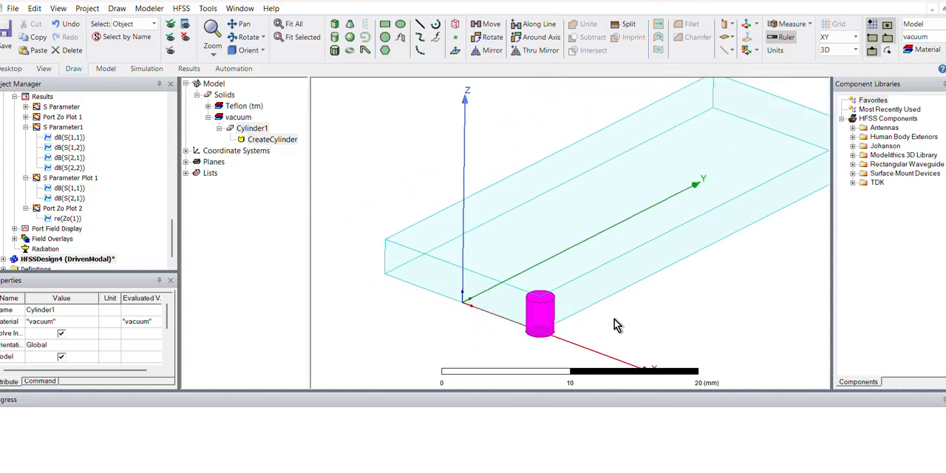
pyautogui.moveTo(584, 310)
pyautogui.keyDown('alt'); pyautogui.mouseDown()
pyautogui.moveTo(579, 317)
pyautogui.moveTo(607, 300)
pyautogui.moveTo(581, 296)
pyautogui.mouseUp(); pyautogui.keyUp('alt')
pyautogui.scroll(-1, 578, 317)
# - Switch to Chrome and search Google in a new tab for "SIW DIMESION"
pyautogui.moveTo(431, 471)
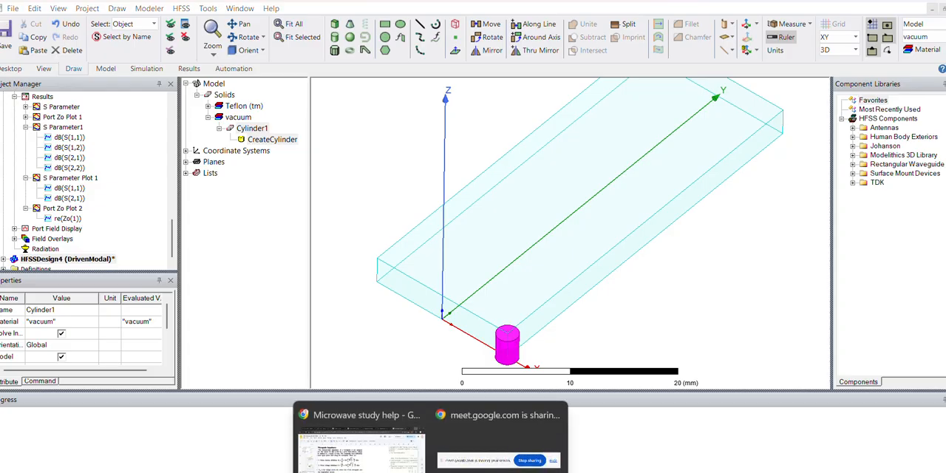
pyautogui.click(373, 457)
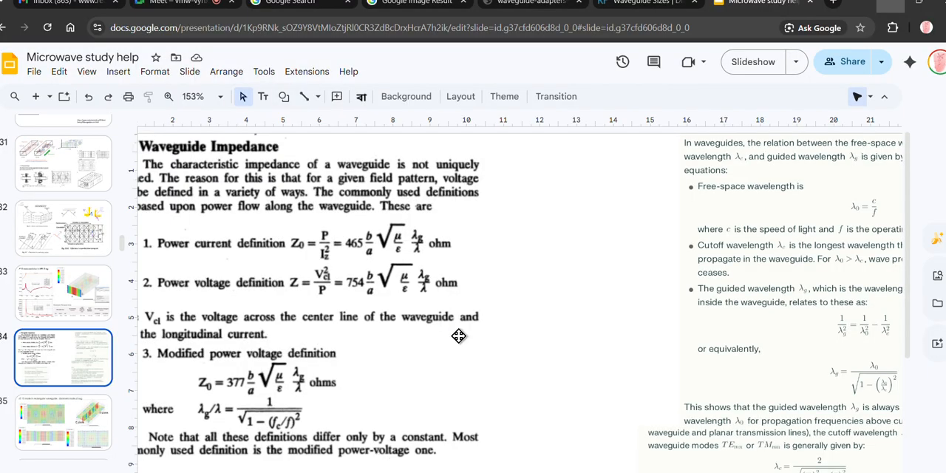
pyautogui.click(833, 5)
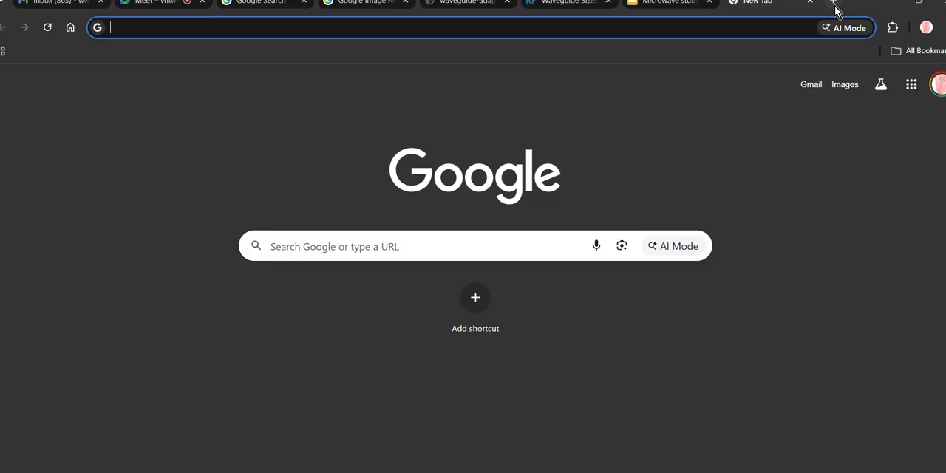
pyautogui.write('SIW DIMESION')
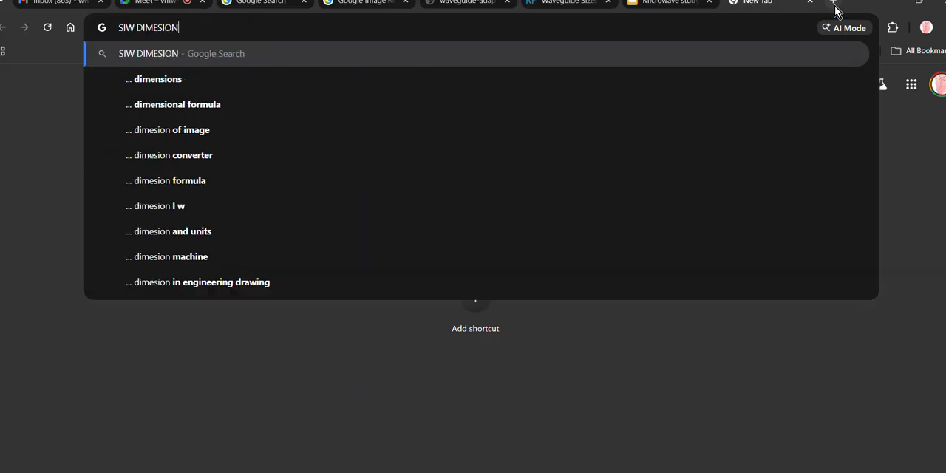
pyautogui.press('Return')
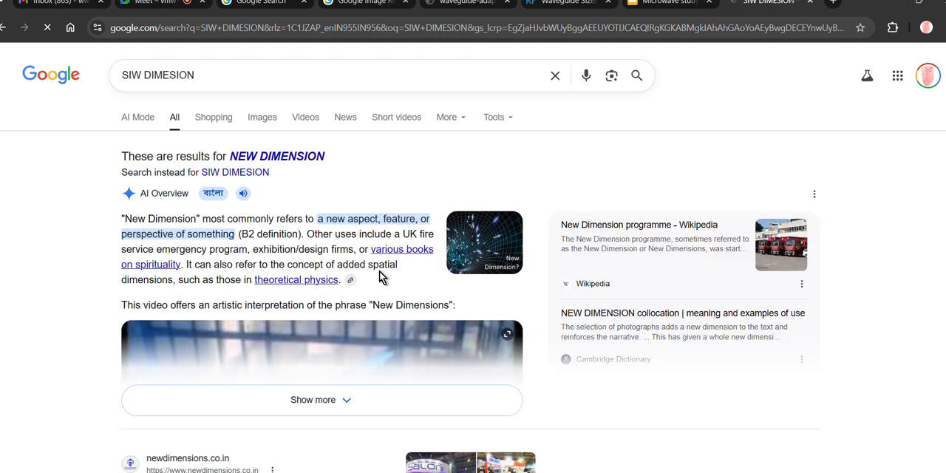
# - Refine the Google search to "SIW PTH DIMENSIONS", replacing the search engine's suggested wording
pyautogui.click(143, 74)
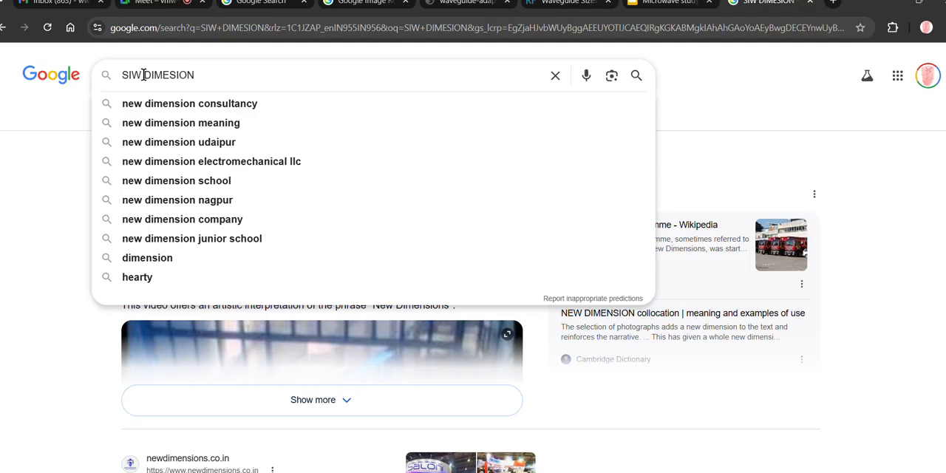
pyautogui.write('PTH')
pyautogui.press('Return')
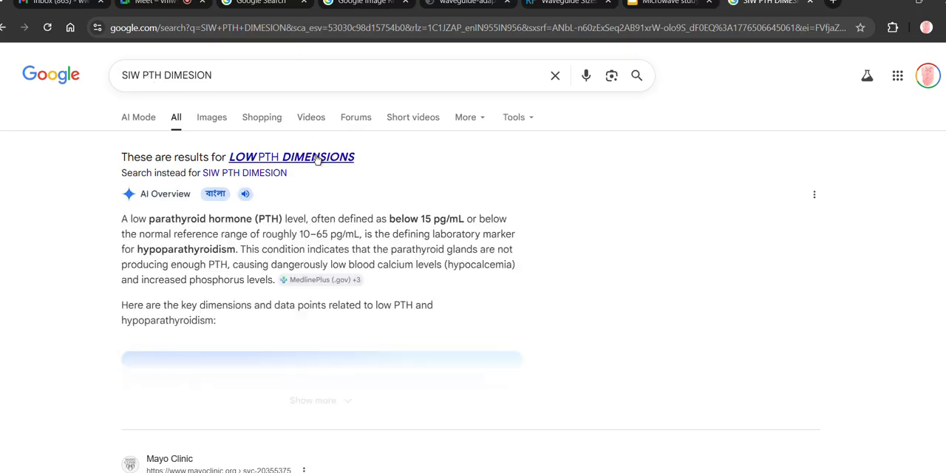
pyautogui.click(316, 158)
pyautogui.doubleClick(132, 75)
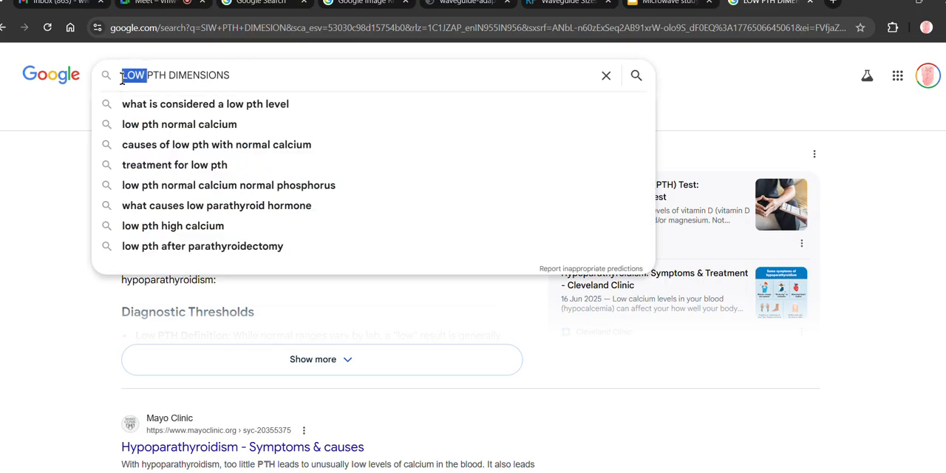
pyautogui.write('SIW')
pyautogui.press('Return')
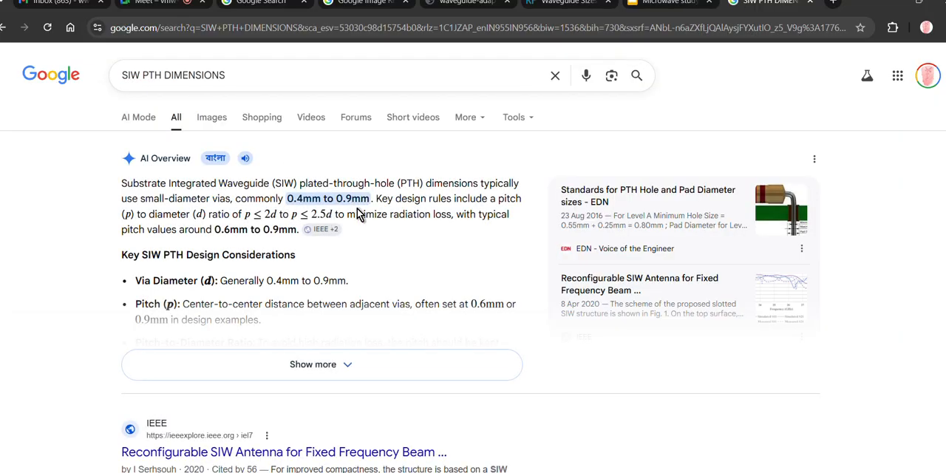
# - Examine the via diameter range in the AI overview and expand it to read the SIW PTH design considerations
pyautogui.scroll(-1, 357, 207)
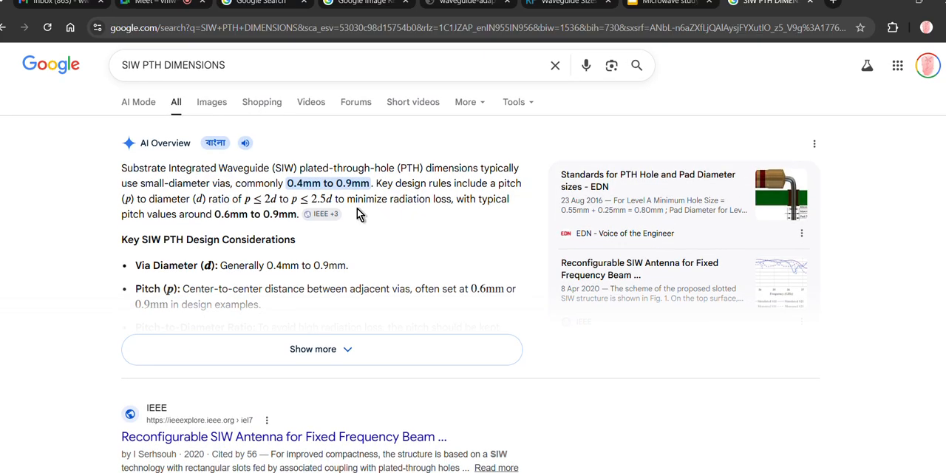
pyautogui.moveTo(372, 183); pyautogui.dragTo(279, 183)
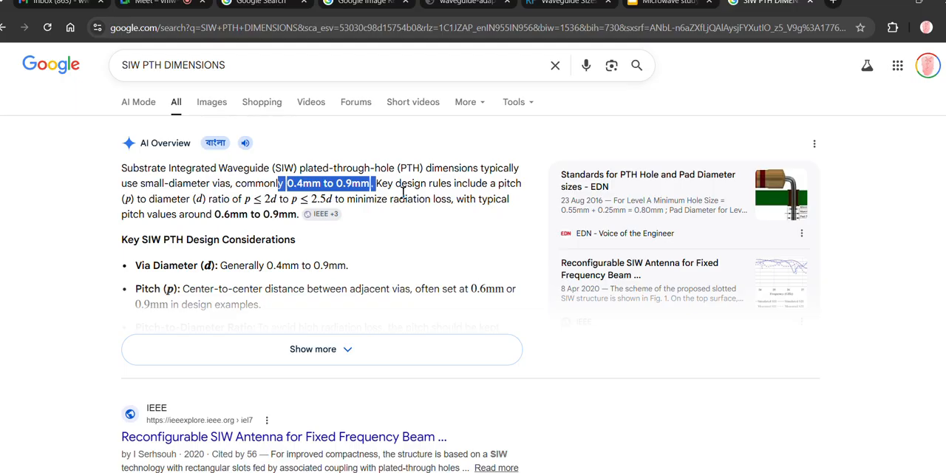
pyautogui.click(343, 349)
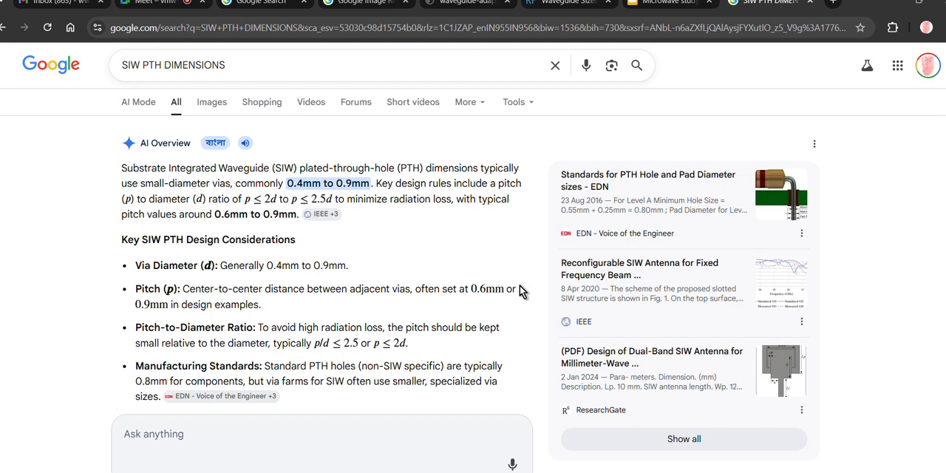
# - Switch back to HFSS and start duplicating the corner cylinder along a line
pyautogui.click(882, 12)
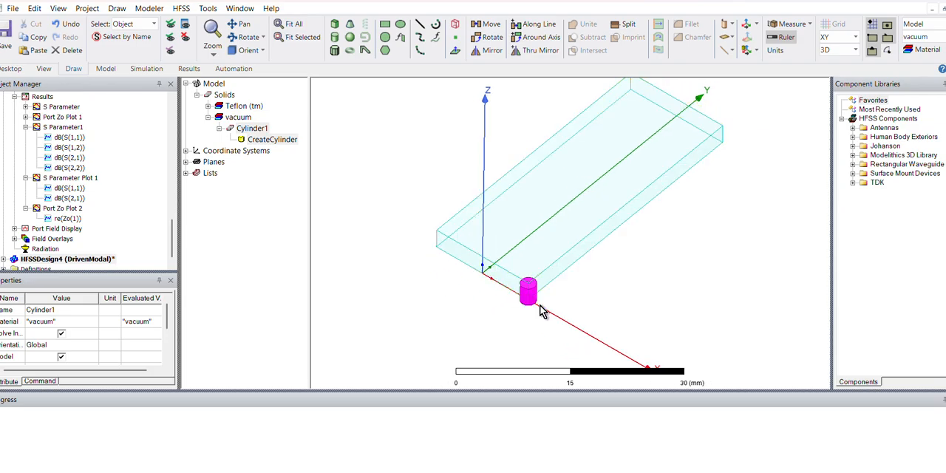
pyautogui.scroll(2, 540, 311)
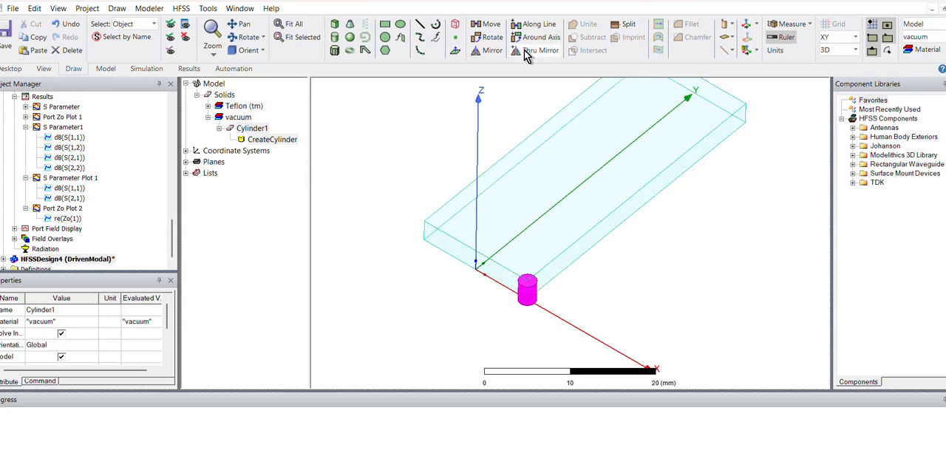
pyautogui.scroll(2, 377, 23)
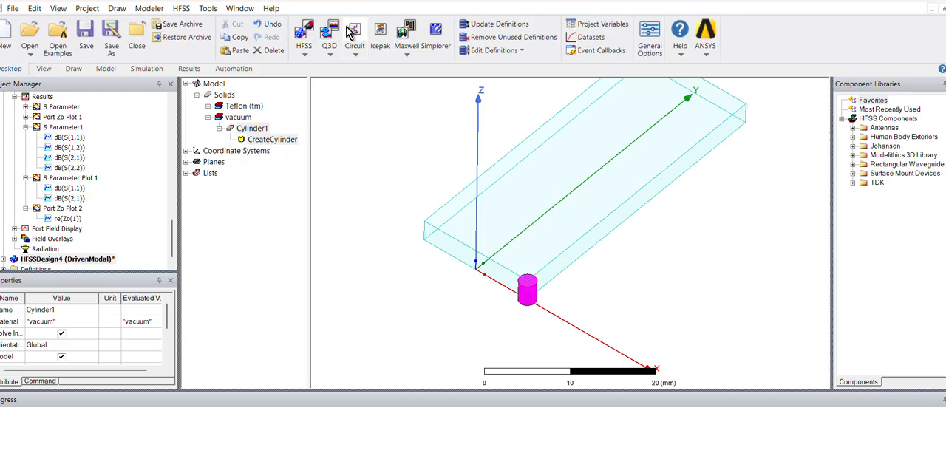
pyautogui.click(74, 68)
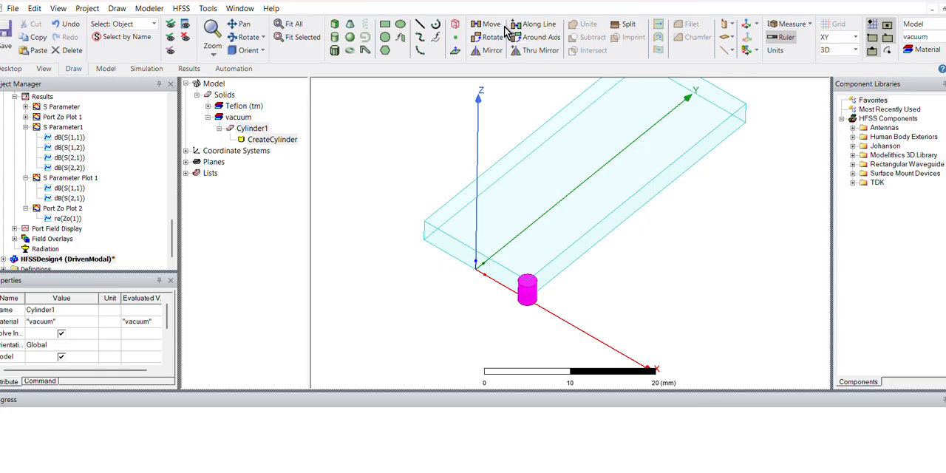
pyautogui.rightClick(538, 292)
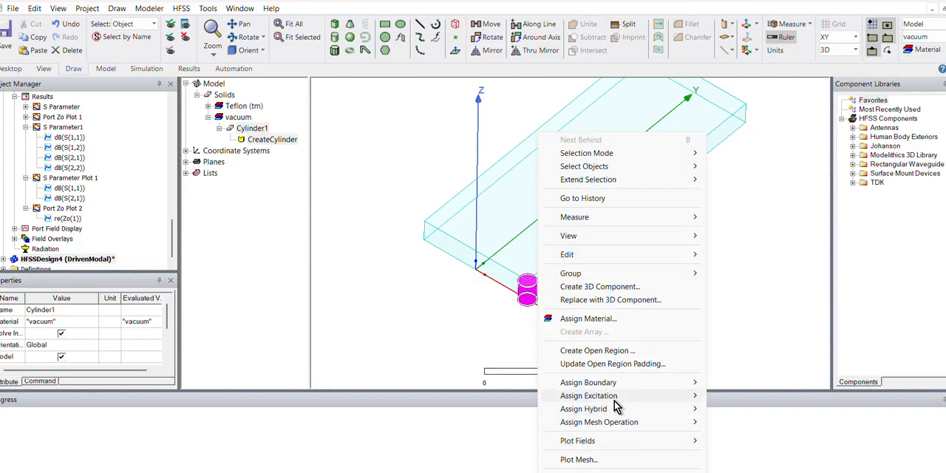
pyautogui.moveTo(629, 254)
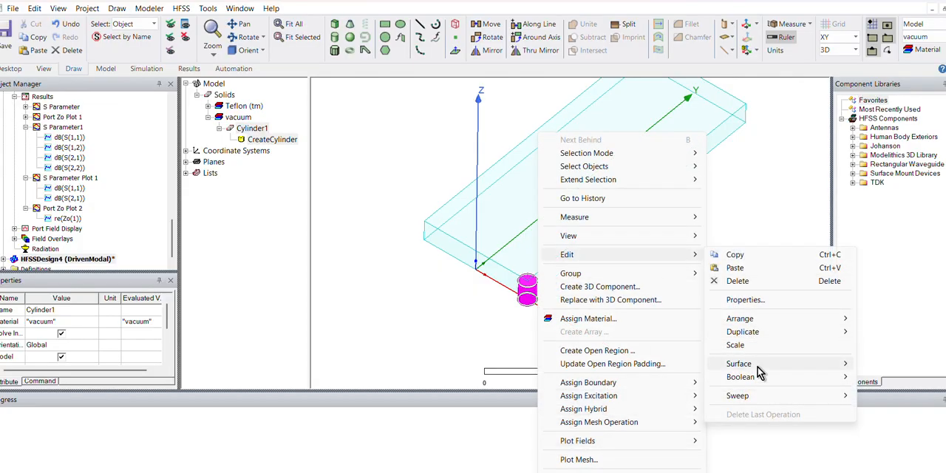
pyautogui.moveTo(757, 336)
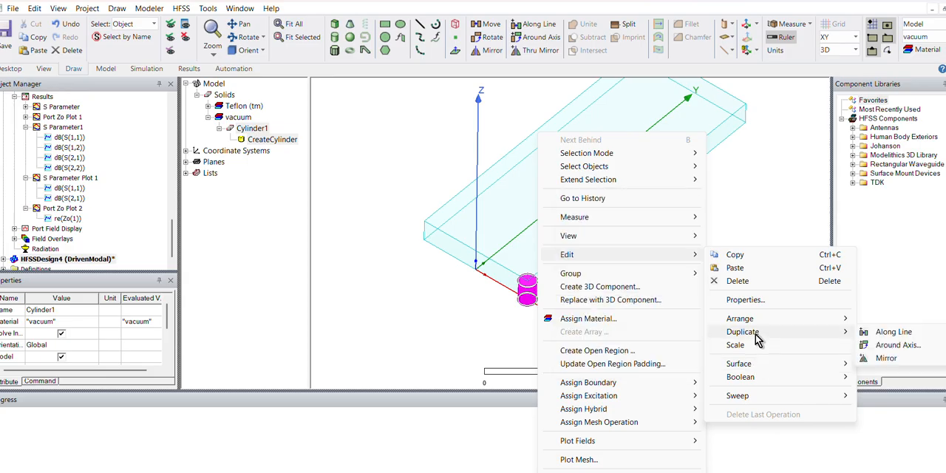
pyautogui.click(914, 334)
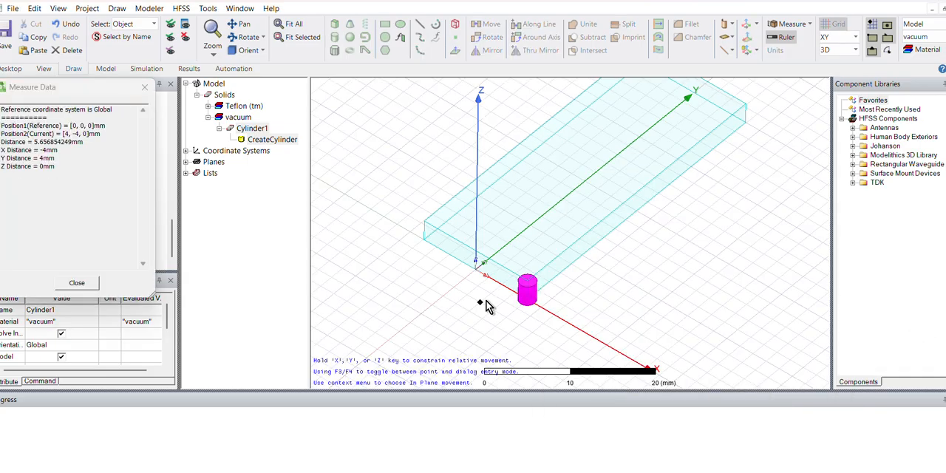
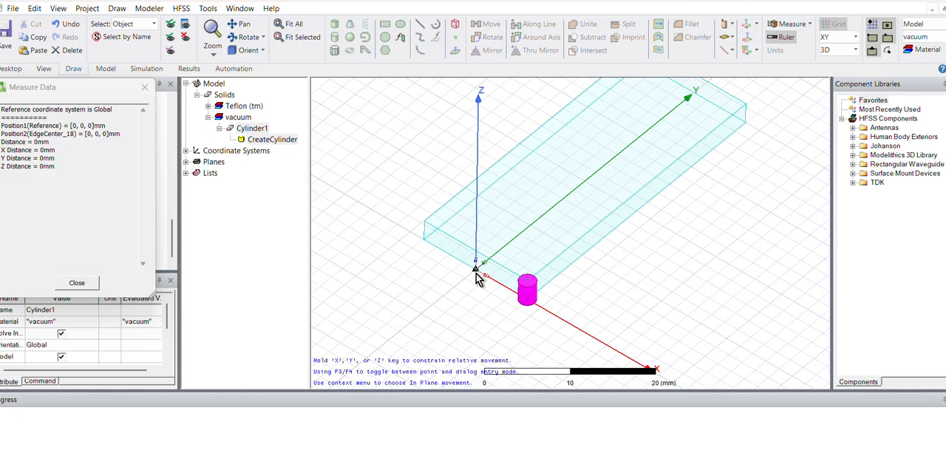
# - Duplicate the corner cylinder along the Y direction with a 1 mm offset and a total number of 20
pyautogui.click(477, 278)
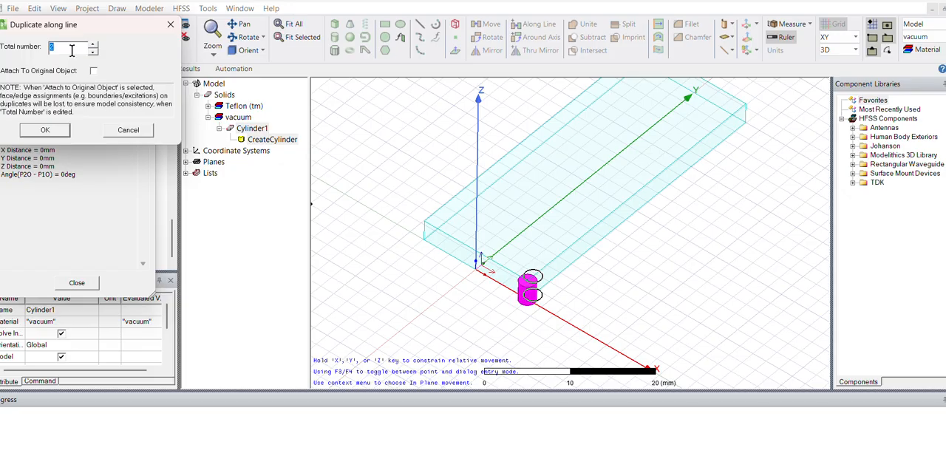
pyautogui.write('0')
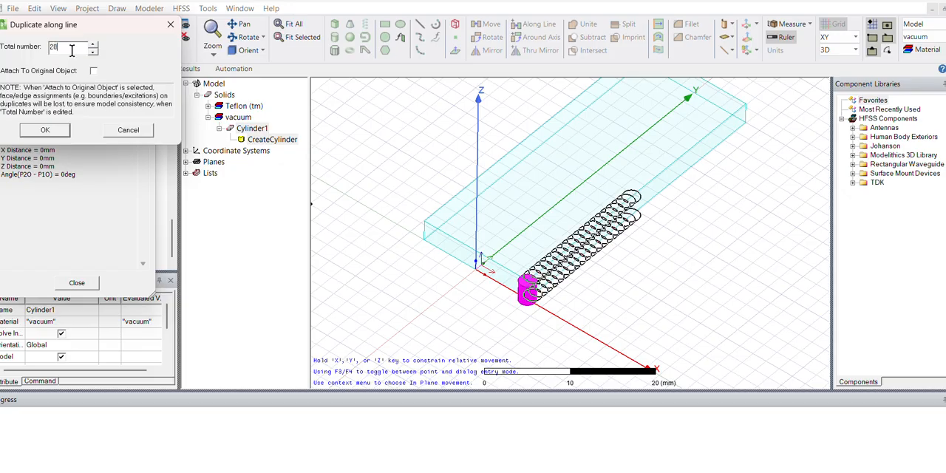
pyautogui.click(45, 130)
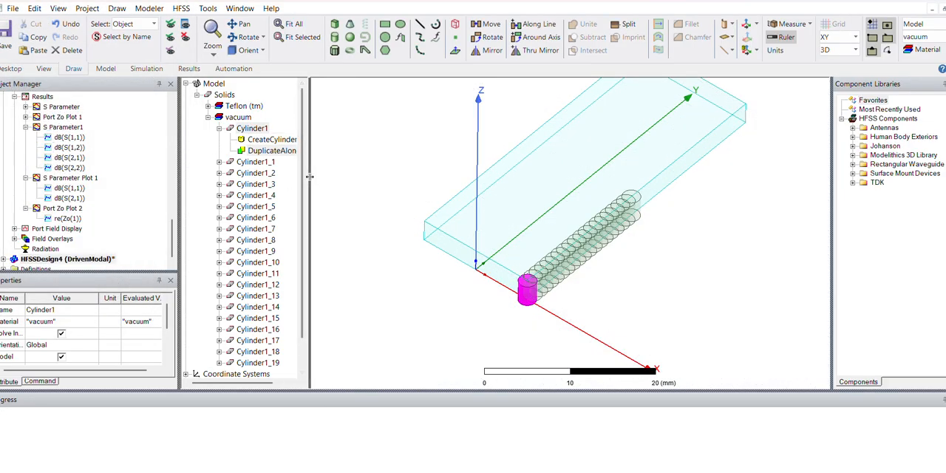
# - Parameterize the cylinder duplication vector as 0, PITCH, 0, defining the new variable PITCH as 1 mm
pyautogui.moveTo(308, 184); pyautogui.dragTo(340, 188)
pyautogui.doubleClick(260, 152)
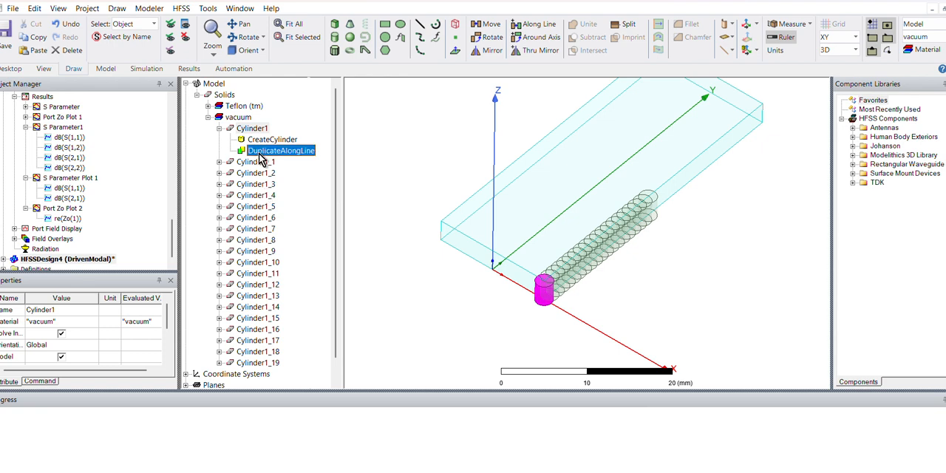
pyautogui.click(303, 311)
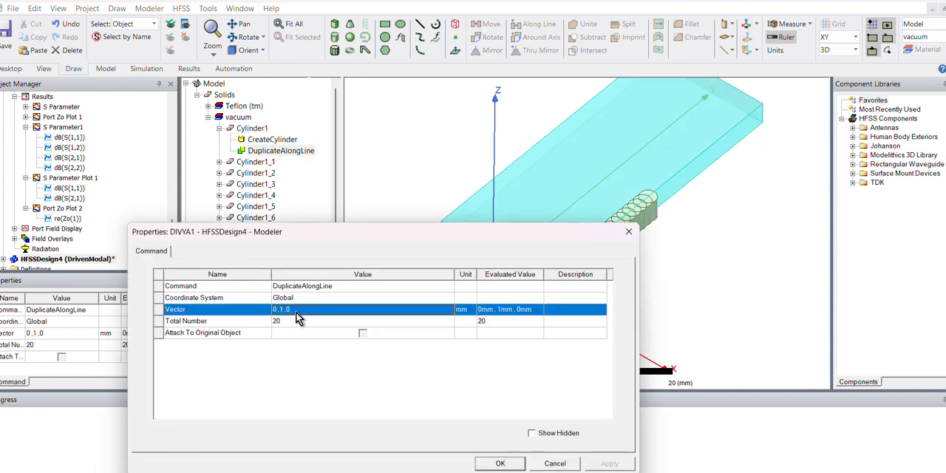
pyautogui.click(283, 311)
pyautogui.doubleClick(283, 310)
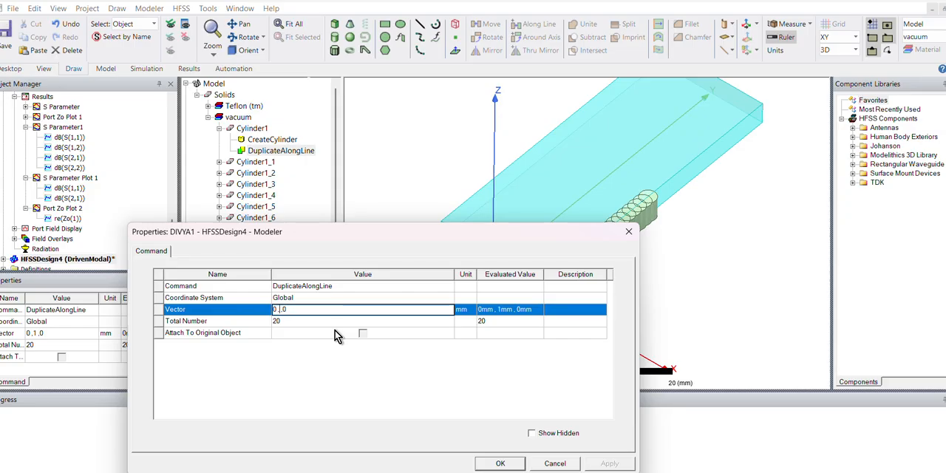
pyautogui.write('PITCH')
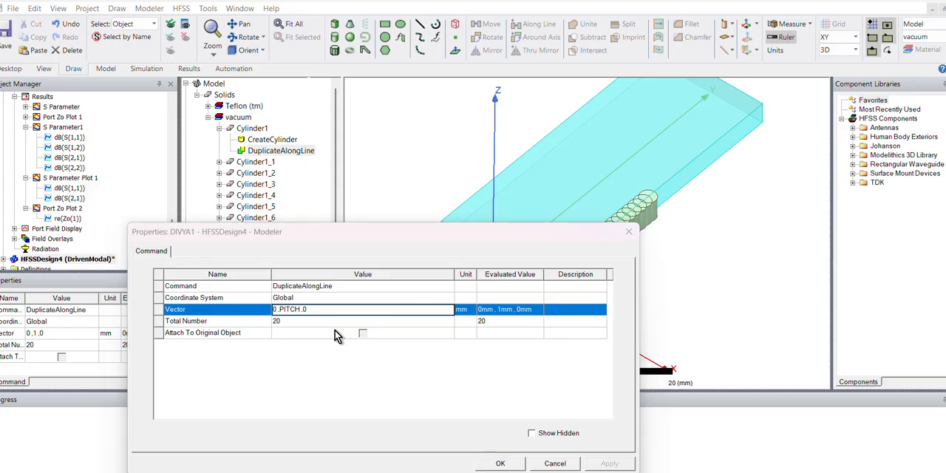
pyautogui.press('Return')
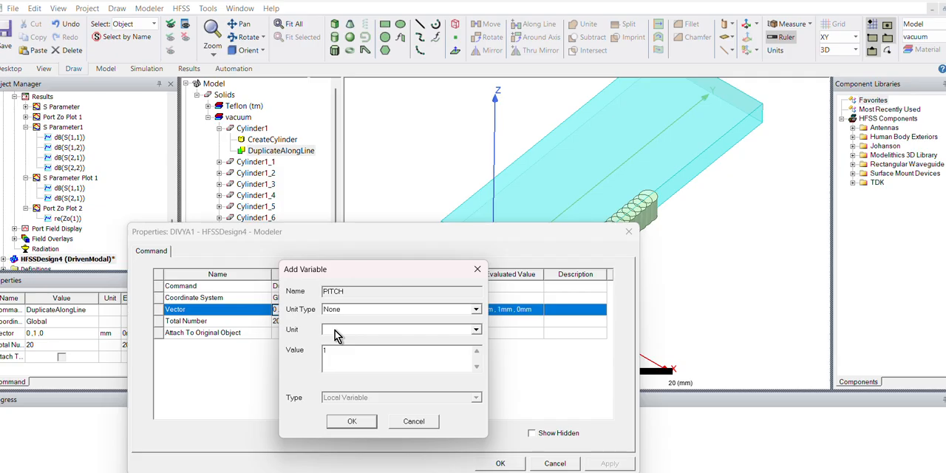
pyautogui.press('Return')
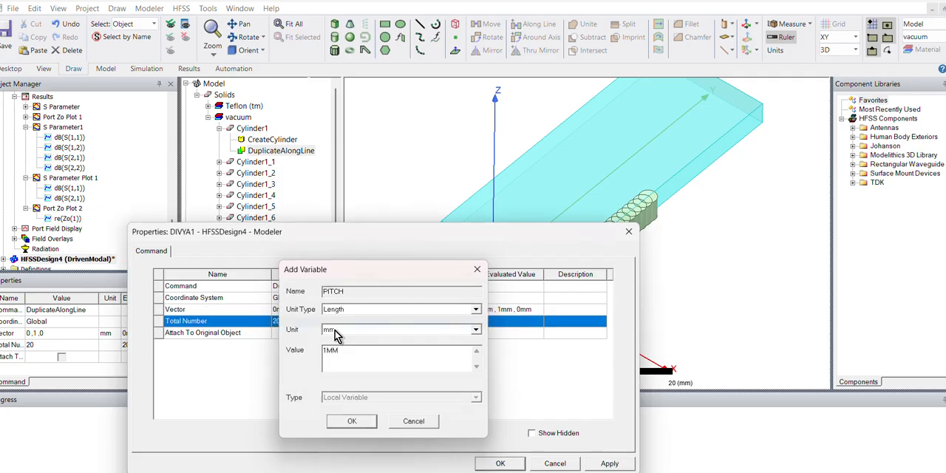
pyautogui.click(506, 463)
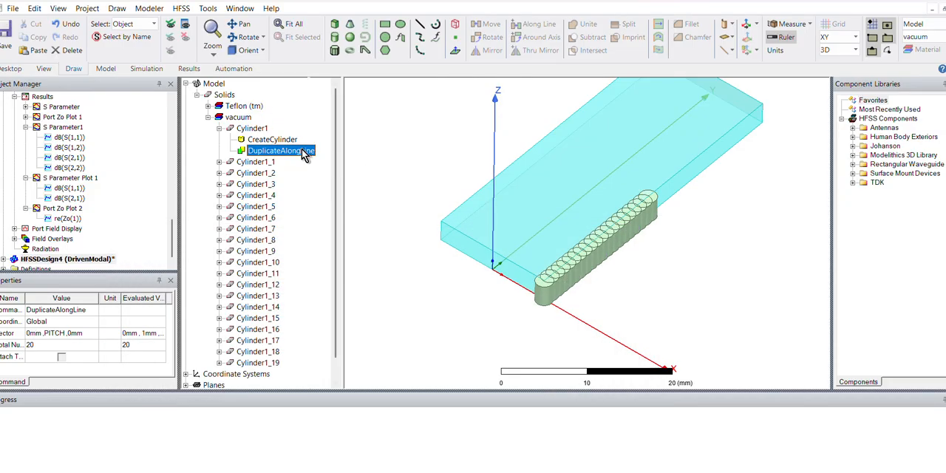
# - Set the original cylinder's radius to DIA/2, defining the new variable DIA as 0.4 mm
pyautogui.doubleClick(272, 139)
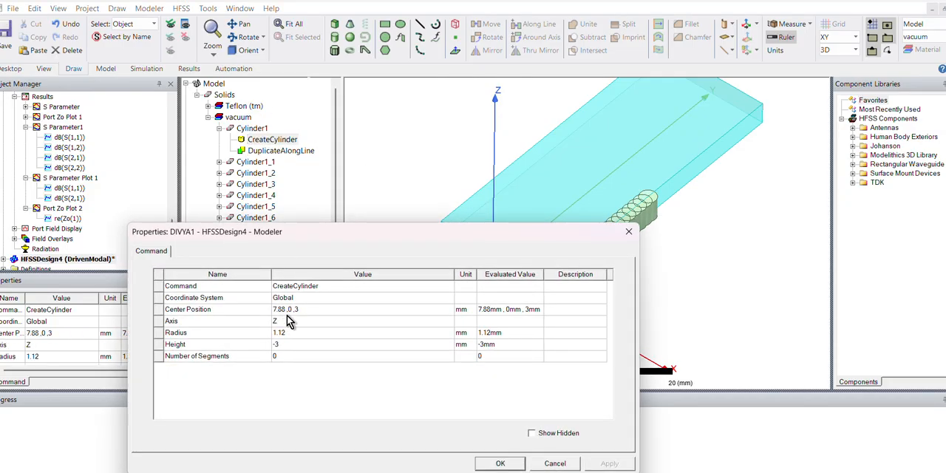
pyautogui.click(291, 332)
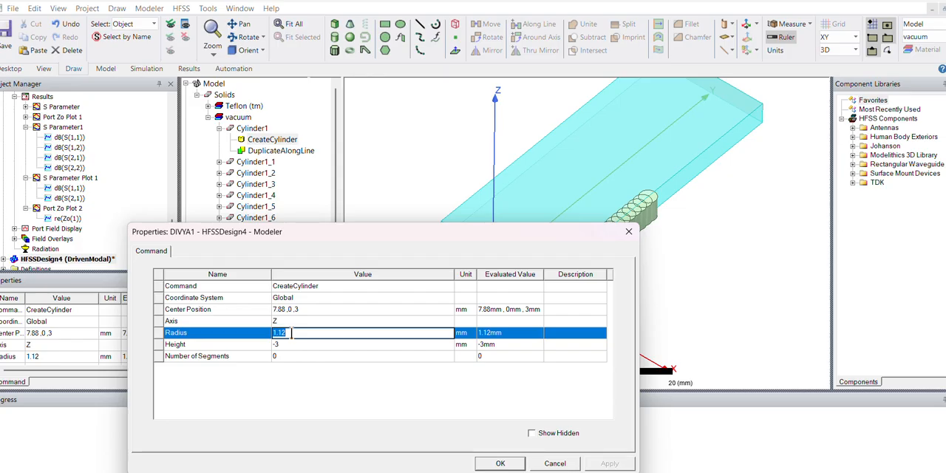
pyautogui.write('DIA')
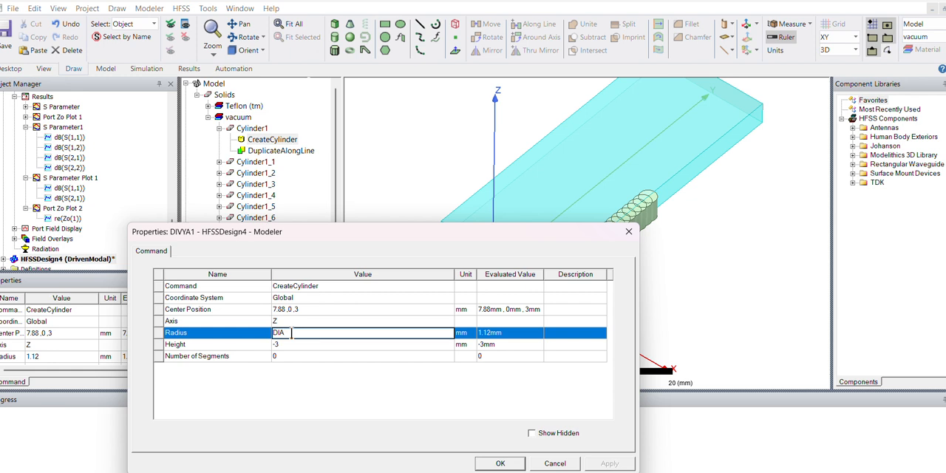
pyautogui.press('Return')
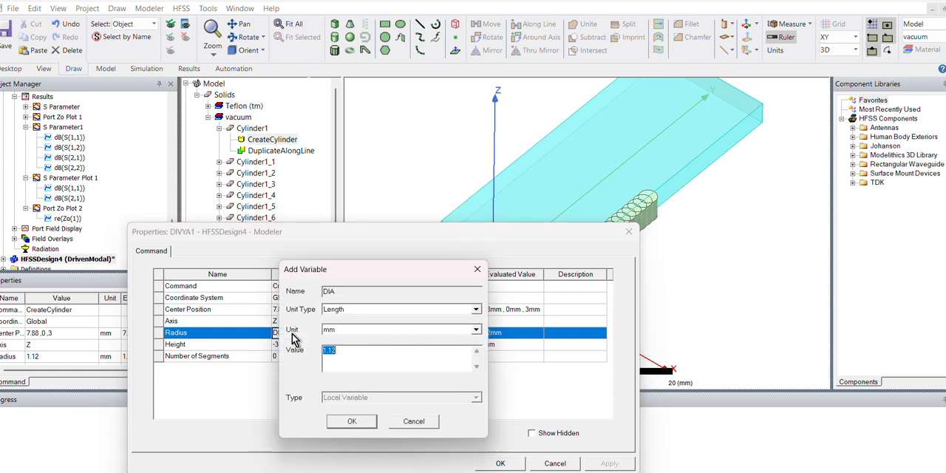
pyautogui.write('0.4MM')
pyautogui.press('Return')
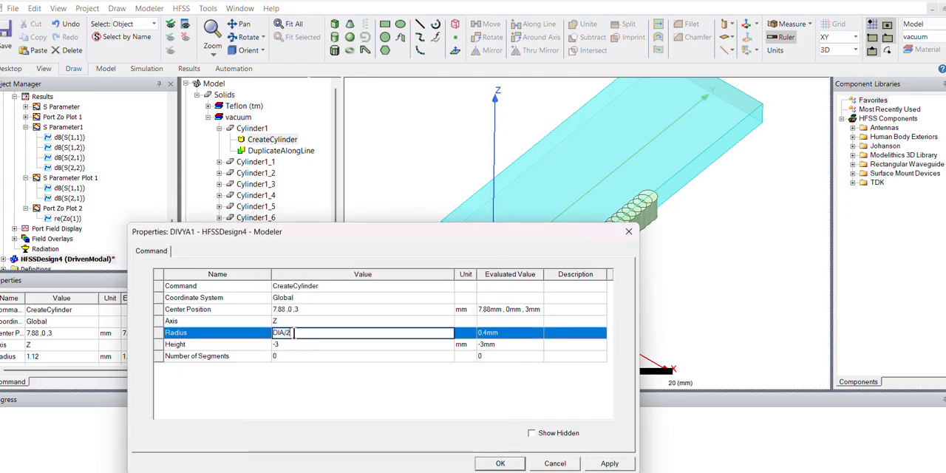
pyautogui.click(325, 416)
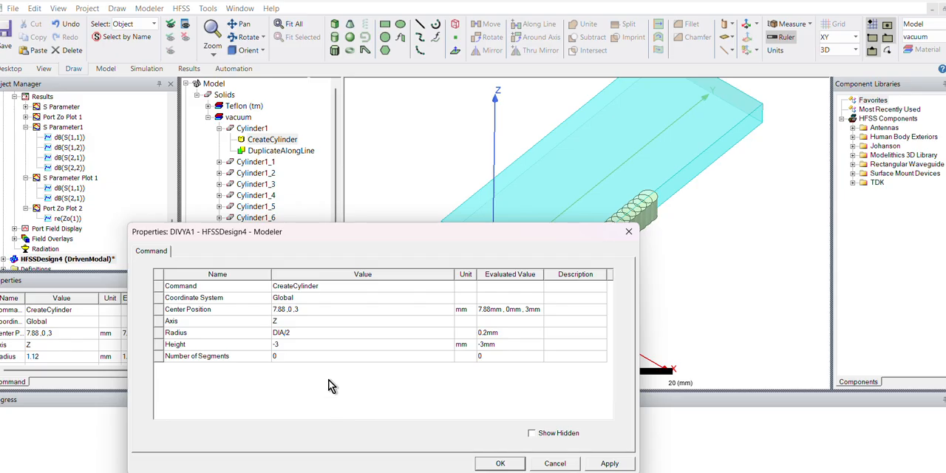
# - Set the original cylinder's center position to A/2, 0, 3 mm and apply the change
pyautogui.click(283, 311)
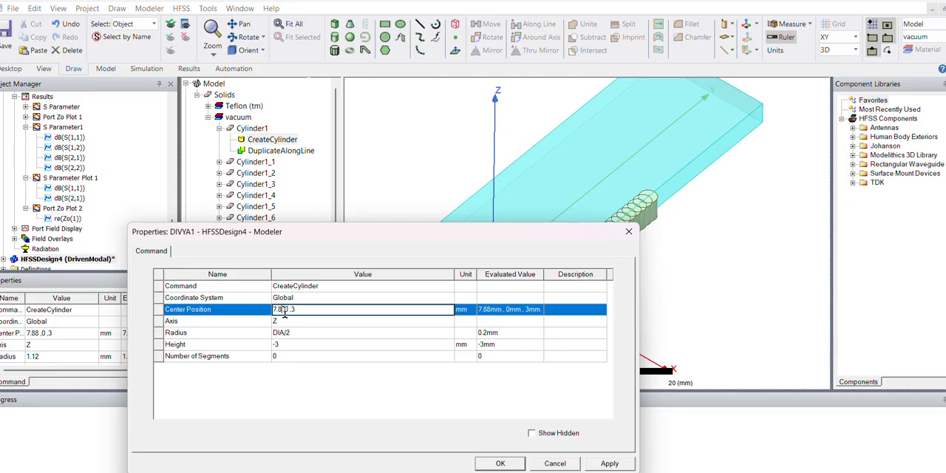
pyautogui.write('A')
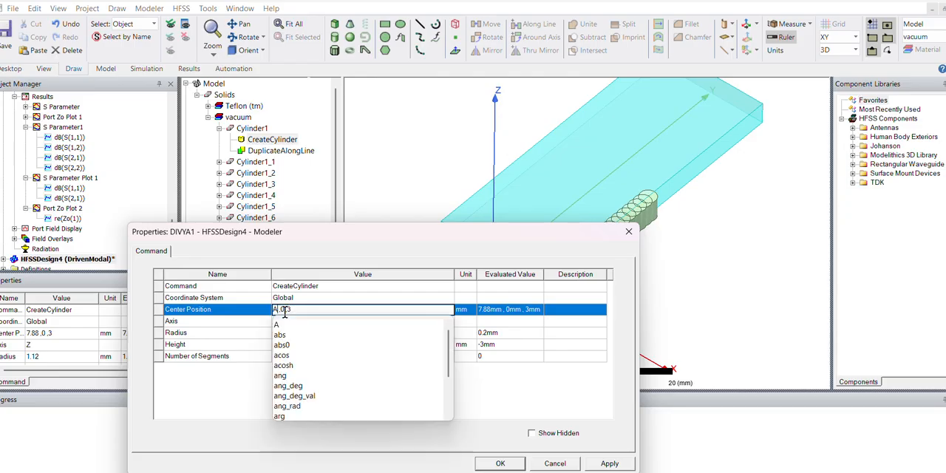
pyautogui.write('/2')
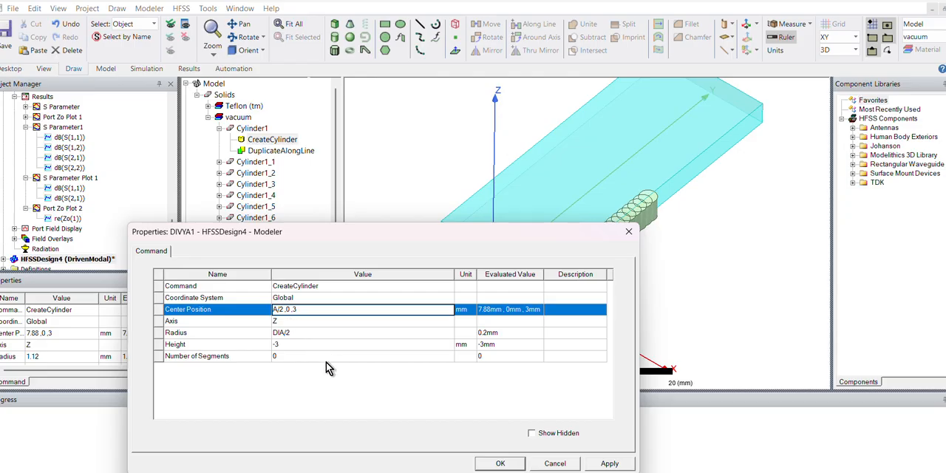
pyautogui.click(345, 399)
pyautogui.click(609, 463)
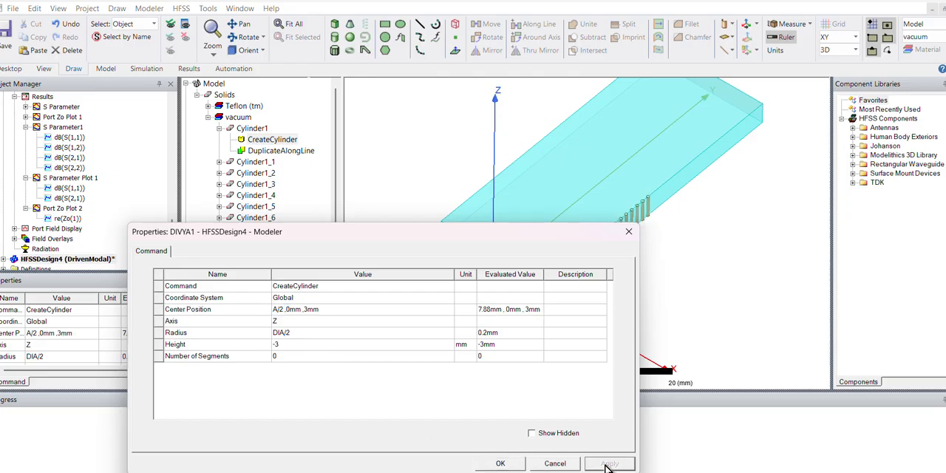
# - Set the original cylinder's height to -B, apply it and close the cylinder's properties
pyautogui.moveTo(512, 243); pyautogui.dragTo(459, 187)
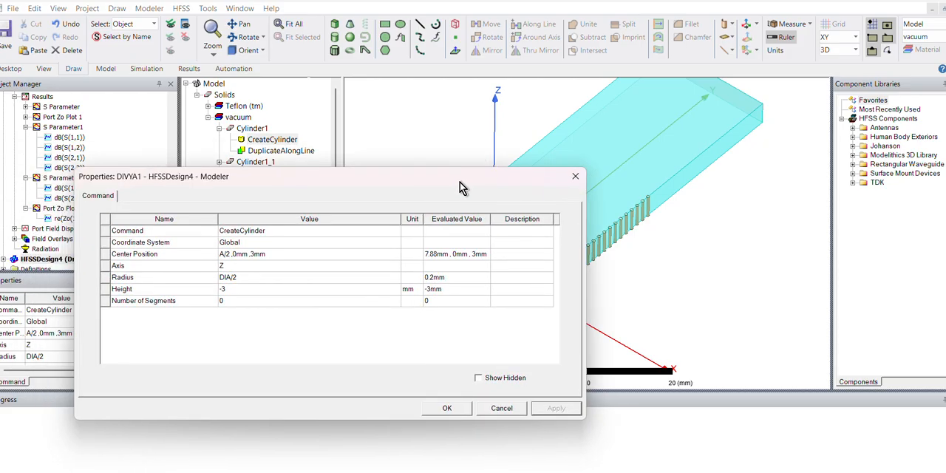
pyautogui.click(250, 289)
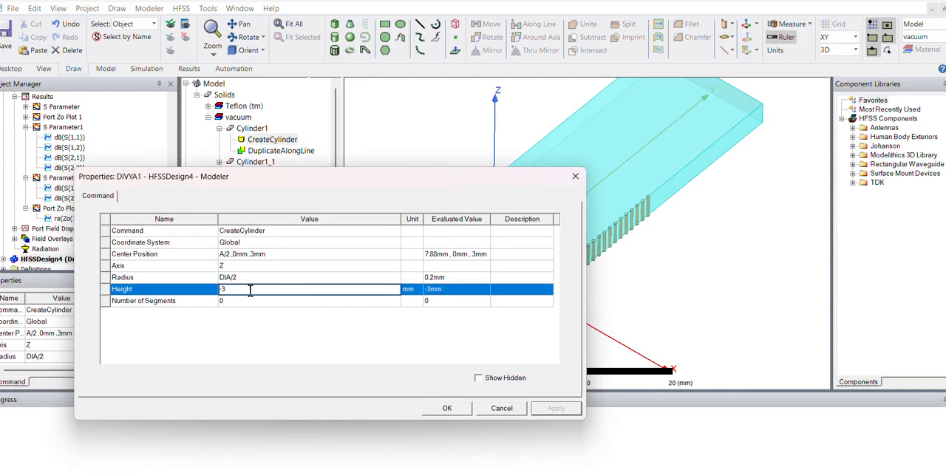
pyautogui.write('-B')
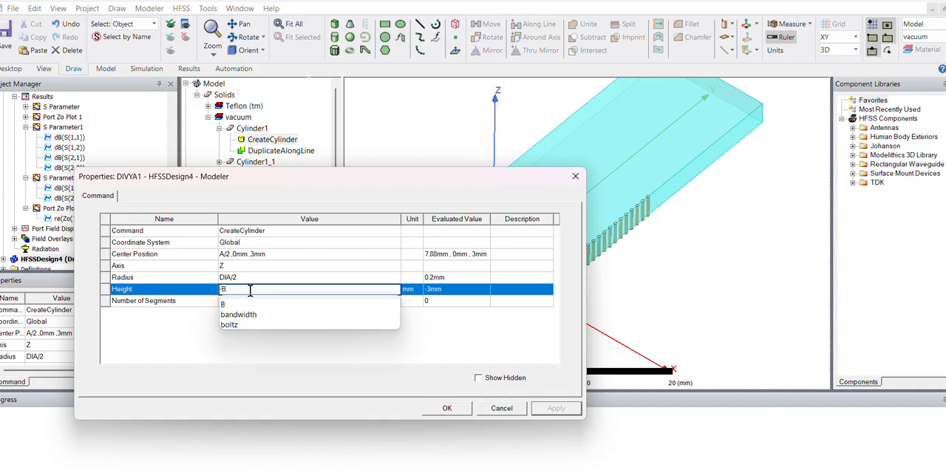
pyautogui.click(332, 362)
pyautogui.click(569, 413)
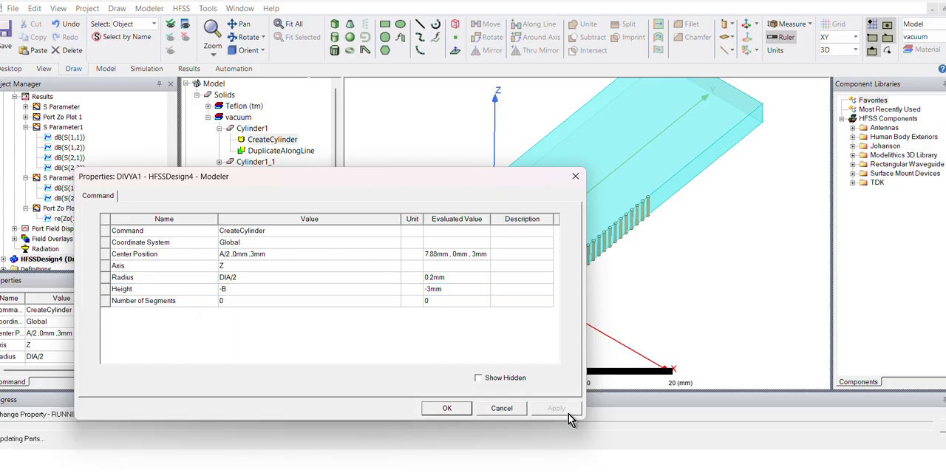
pyautogui.moveTo(399, 177); pyautogui.dragTo(527, 231)
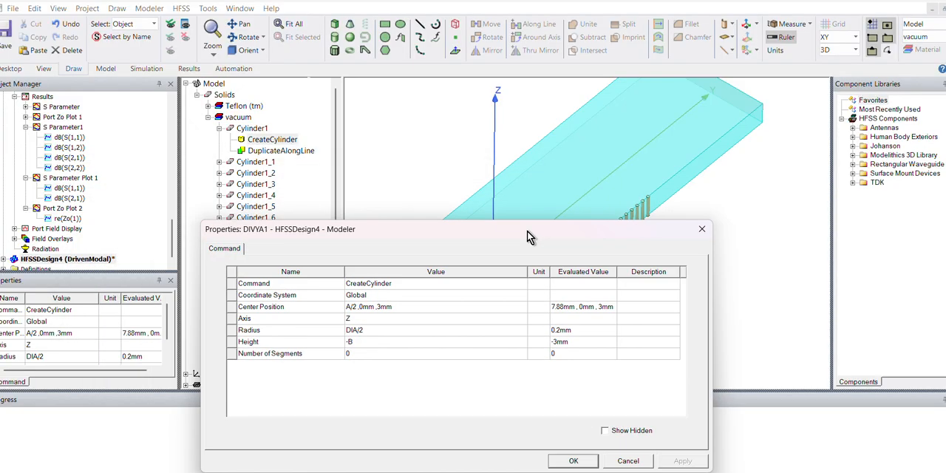
pyautogui.click(702, 229)
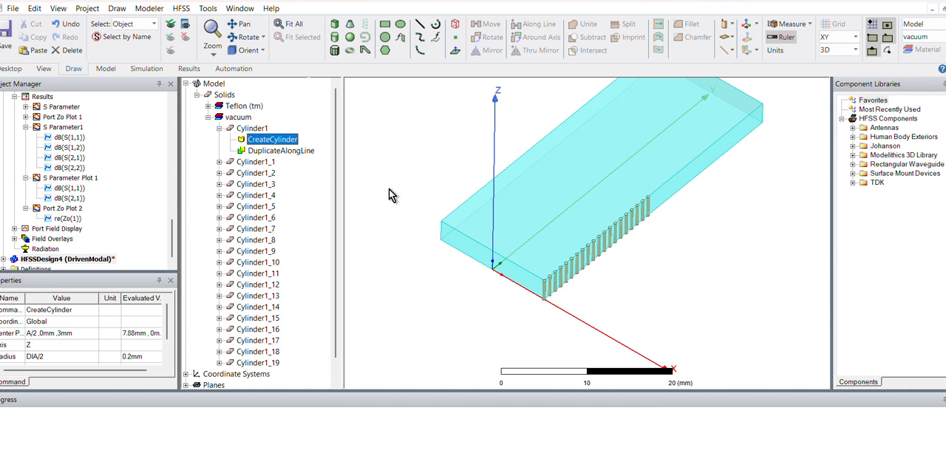
# - Inspect the via row against the Teflon box and check the box's position and size parameters
pyautogui.scroll(3, 388, 189)
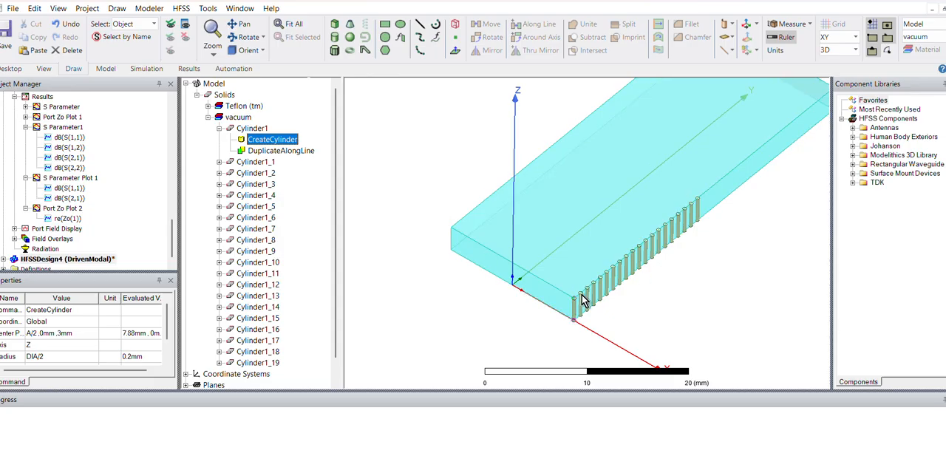
pyautogui.scroll(-2, 444, 269)
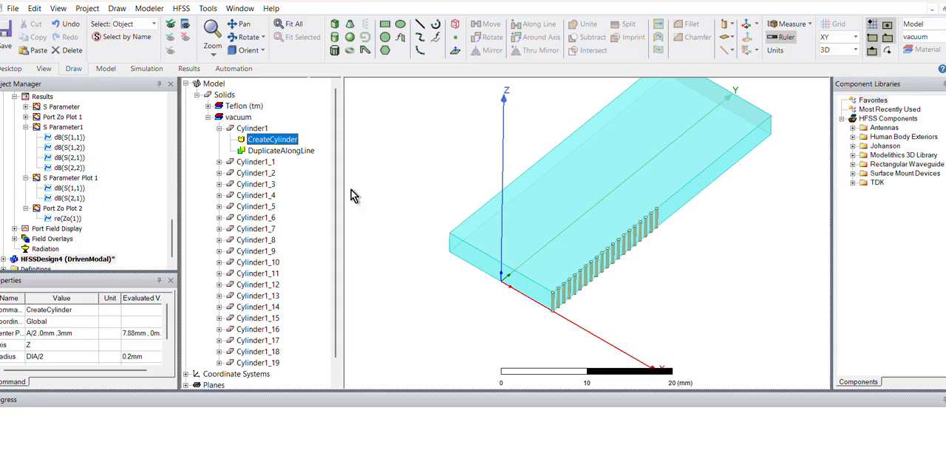
pyautogui.click(497, 242)
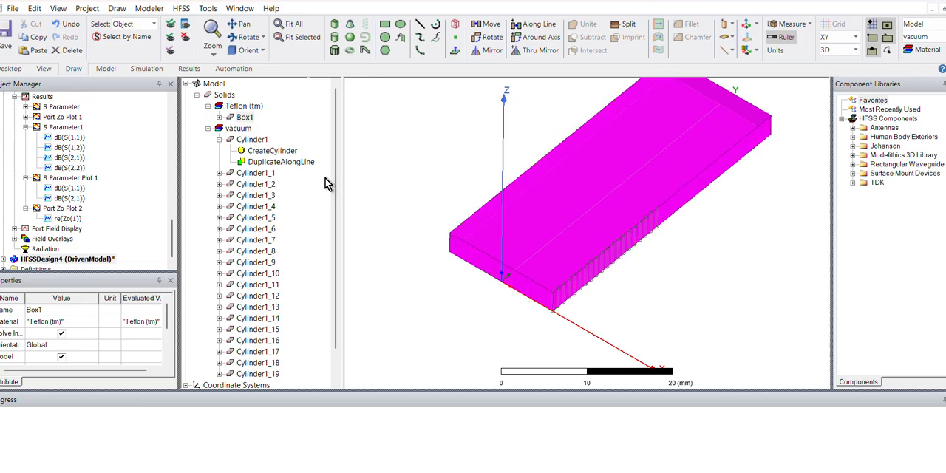
pyautogui.click(219, 117)
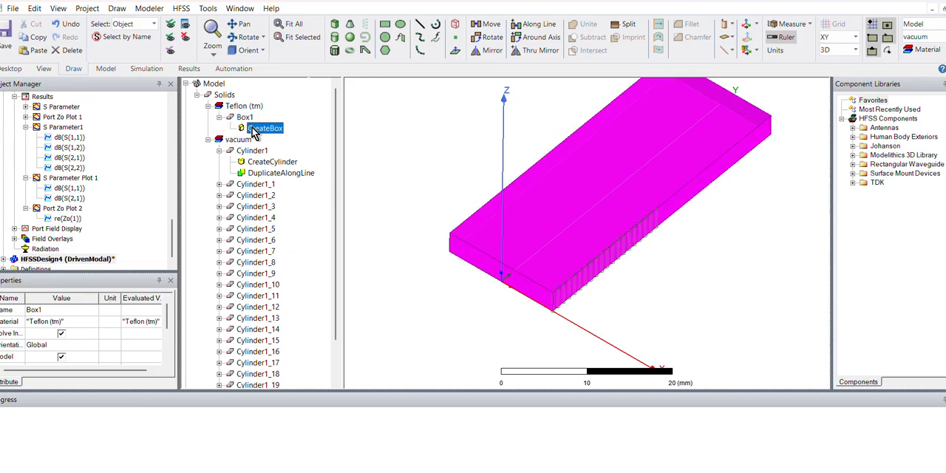
pyautogui.doubleClick(253, 129)
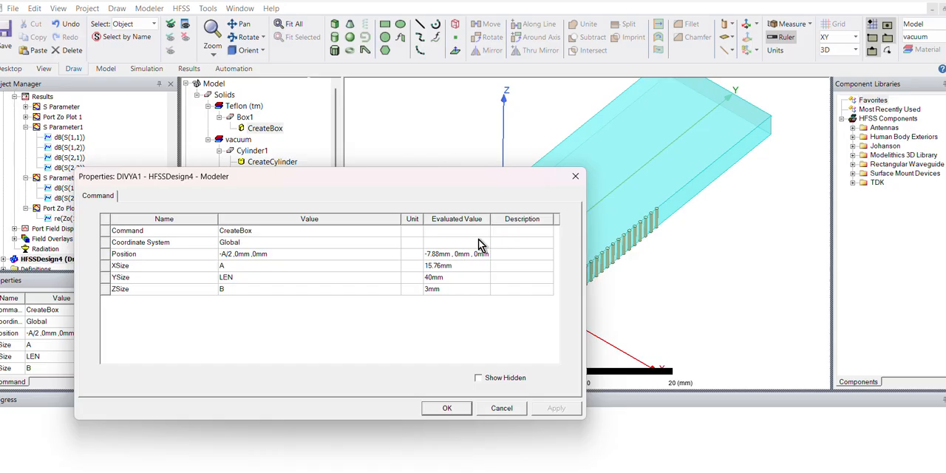
pyautogui.click(574, 178)
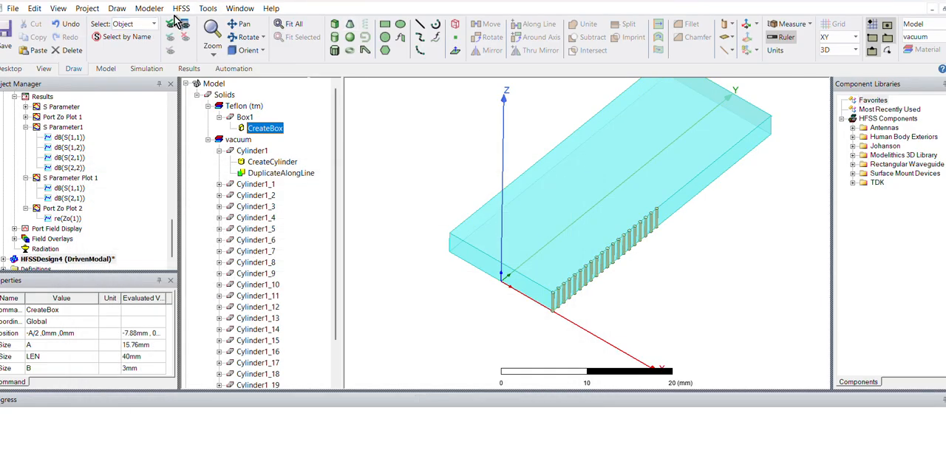
# - Set the design variable LEN to 20*PITCH and apply the change
pyautogui.click(179, 11)
pyautogui.click(229, 387)
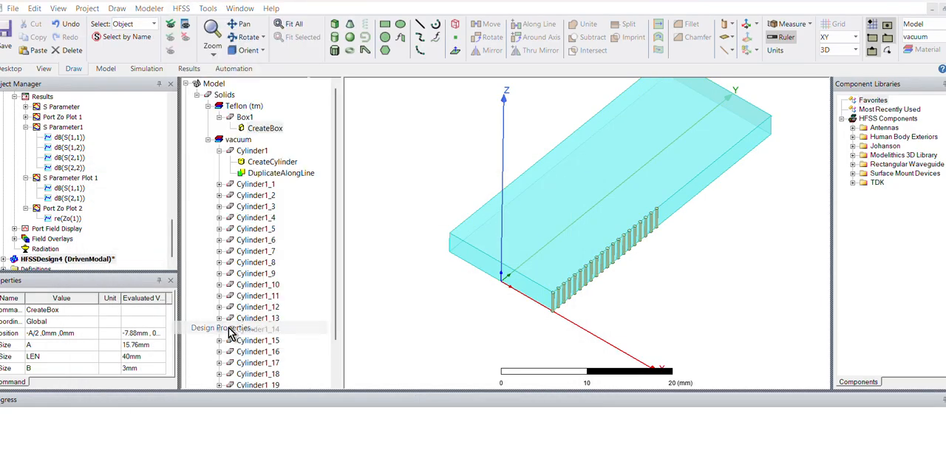
pyautogui.moveTo(237, 181); pyautogui.dragTo(155, 211)
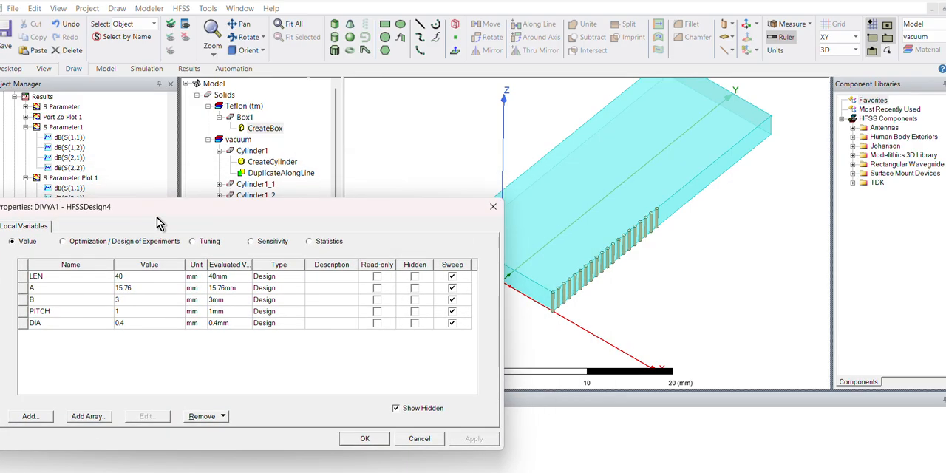
pyautogui.doubleClick(143, 311)
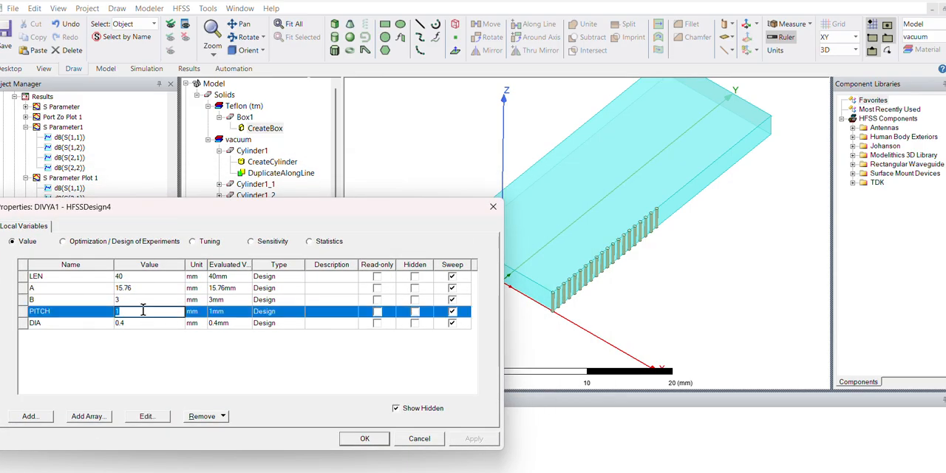
pyautogui.doubleClick(129, 277)
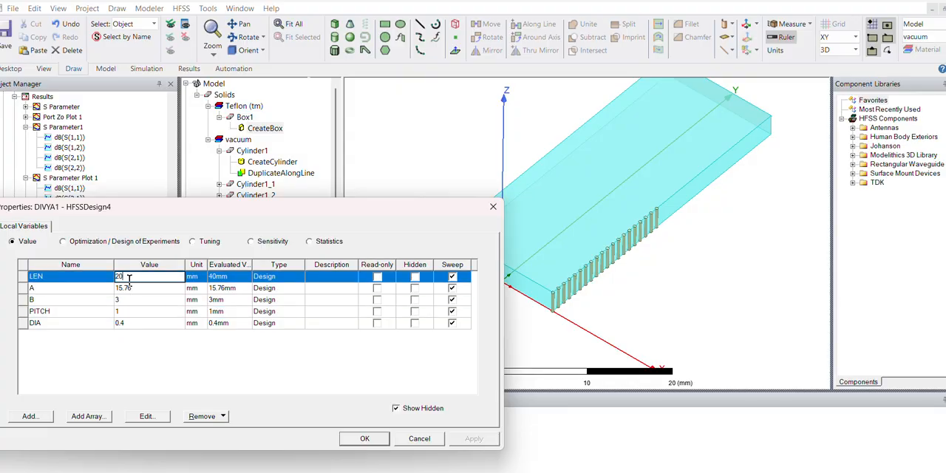
pyautogui.write('*o')
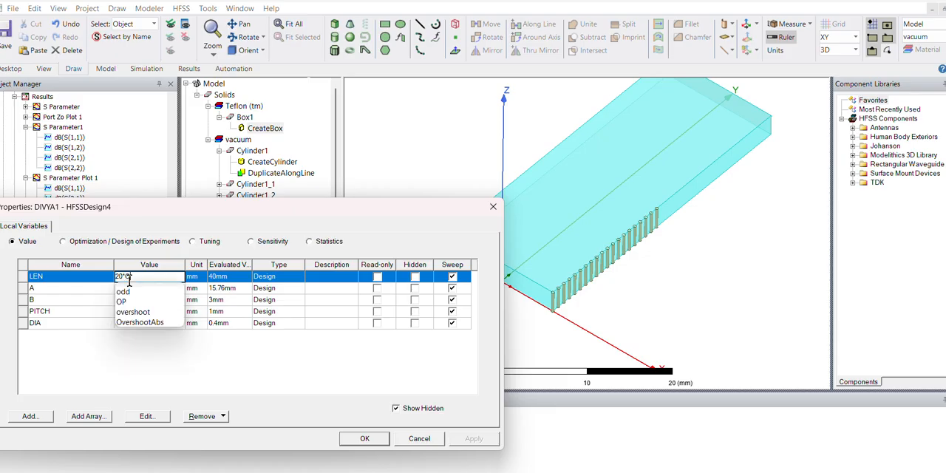
pyautogui.press('BackSpace')
pyautogui.write('PITCH')
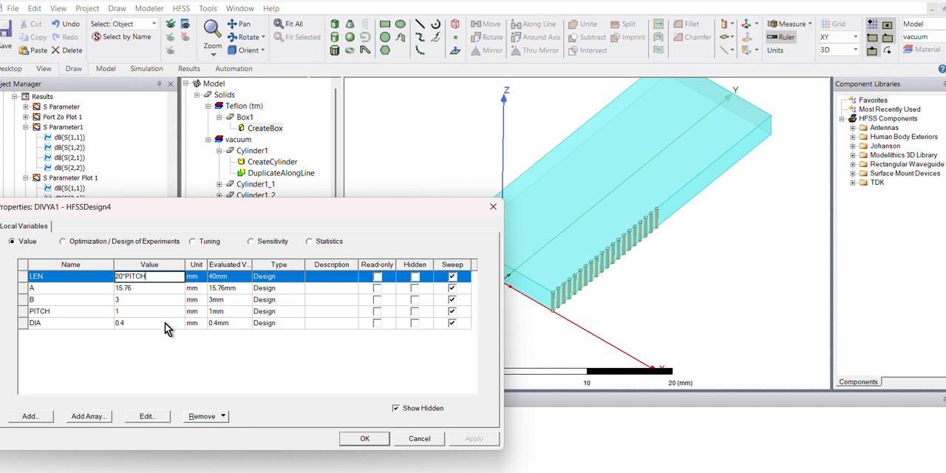
pyautogui.click(190, 364)
pyautogui.click(490, 440)
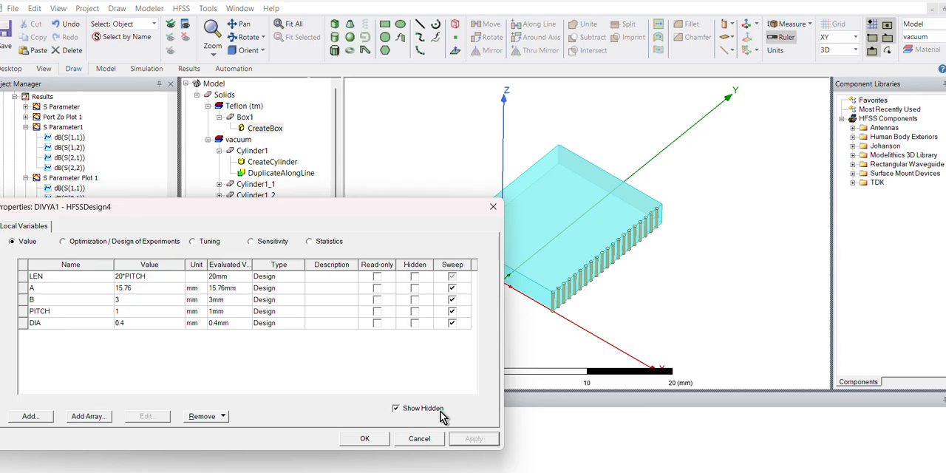
# - Change the design variable LEN to 19*PITCH, apply it and close the design properties
pyautogui.click(124, 281)
pyautogui.click(124, 278)
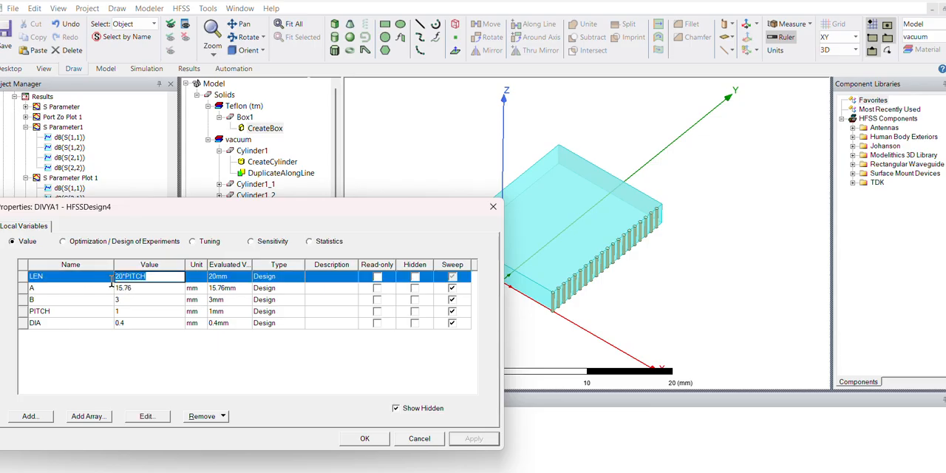
pyautogui.click(123, 276)
pyautogui.press('BackSpace')
pyautogui.press('BackSpace')
pyautogui.write('19')
pyautogui.click(229, 354)
pyautogui.click(474, 439)
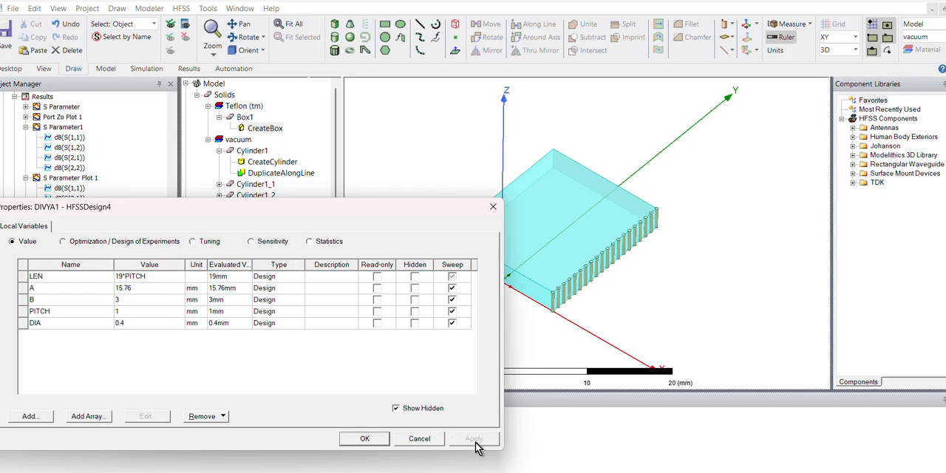
pyautogui.click(364, 439)
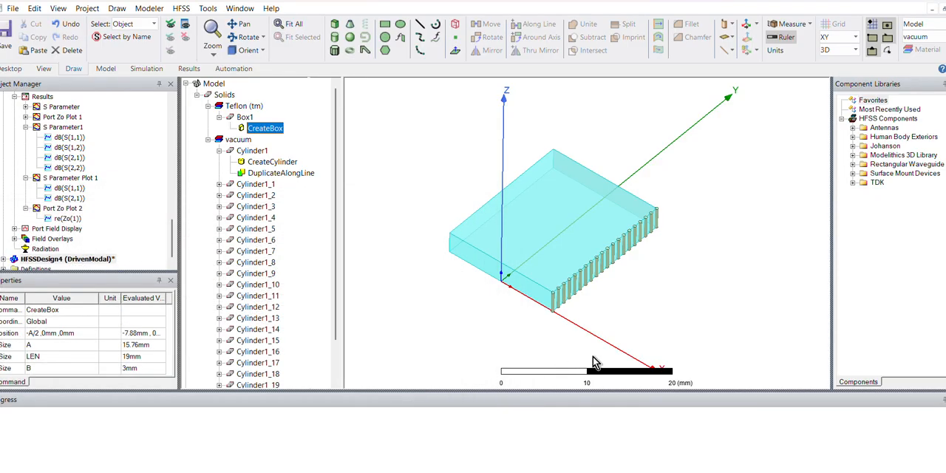
# - Set the Teflon box's X size to A1, defining the new variable A1 as 20 mm
pyautogui.scroll(2, 598, 306)
pyautogui.moveTo(599, 307)
pyautogui.keyDown('alt'); pyautogui.mouseDown()
pyautogui.moveTo(636, 284)
pyautogui.moveTo(602, 279)
pyautogui.moveTo(590, 301)
pyautogui.mouseUp(); pyautogui.keyUp('alt')
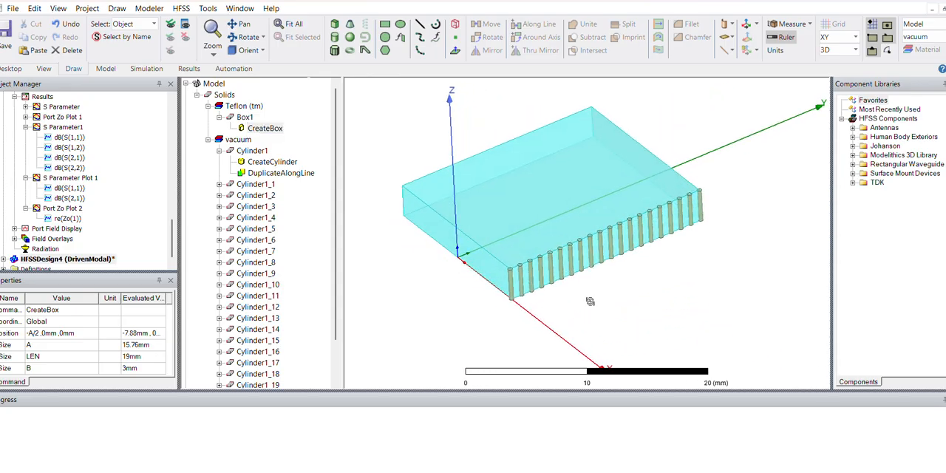
pyautogui.click(470, 259)
pyautogui.click(482, 319)
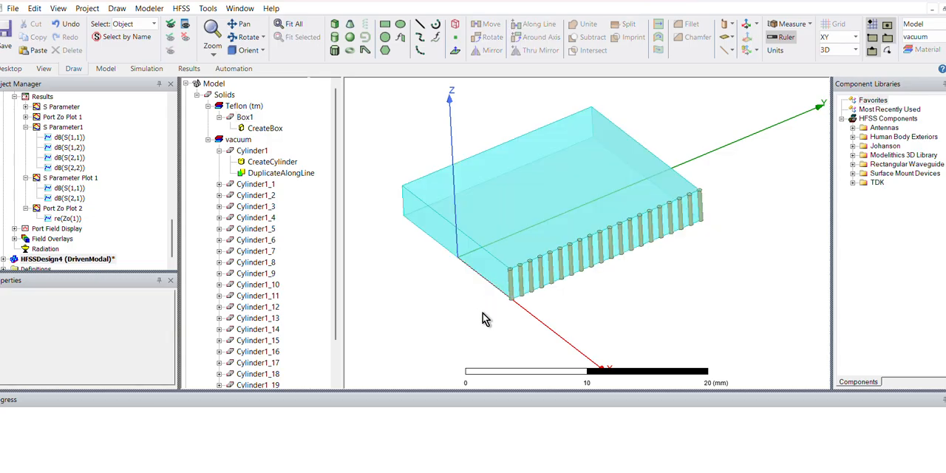
pyautogui.keyDown('alt'); pyautogui.moveTo(482, 320); pyautogui.dragTo(518, 288); pyautogui.keyUp('alt')
pyautogui.click(477, 257)
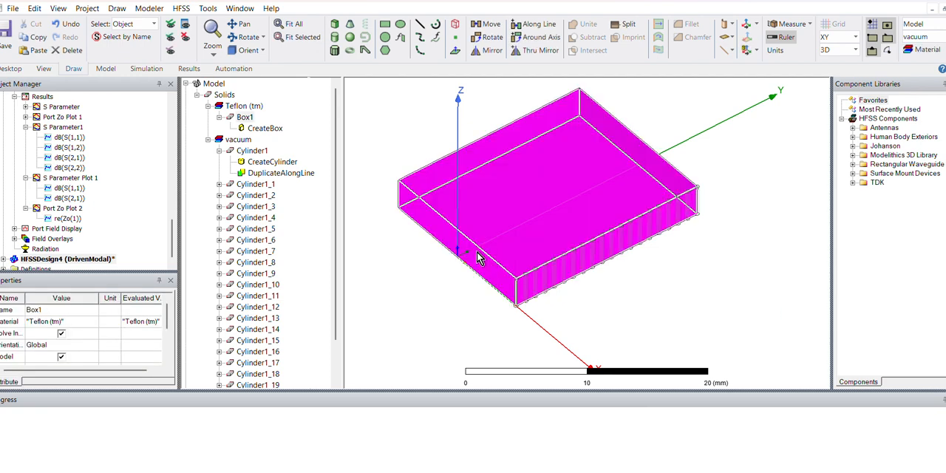
pyautogui.doubleClick(253, 131)
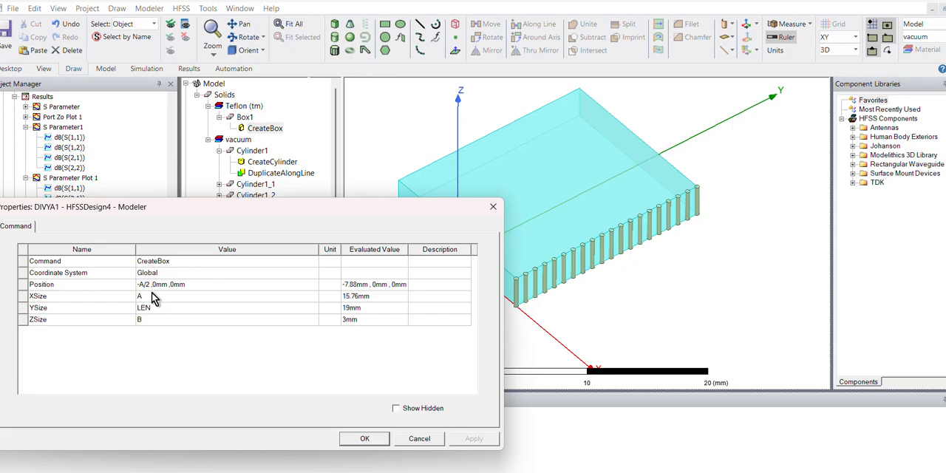
pyautogui.click(147, 295)
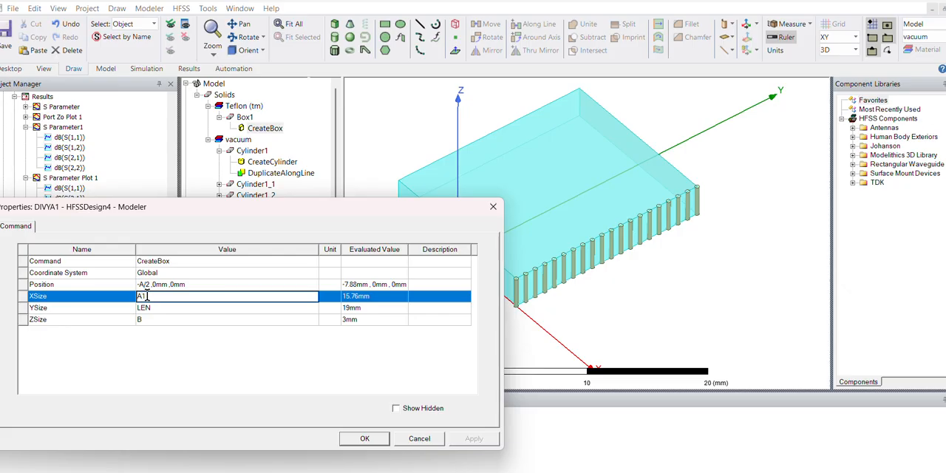
pyautogui.press('Return')
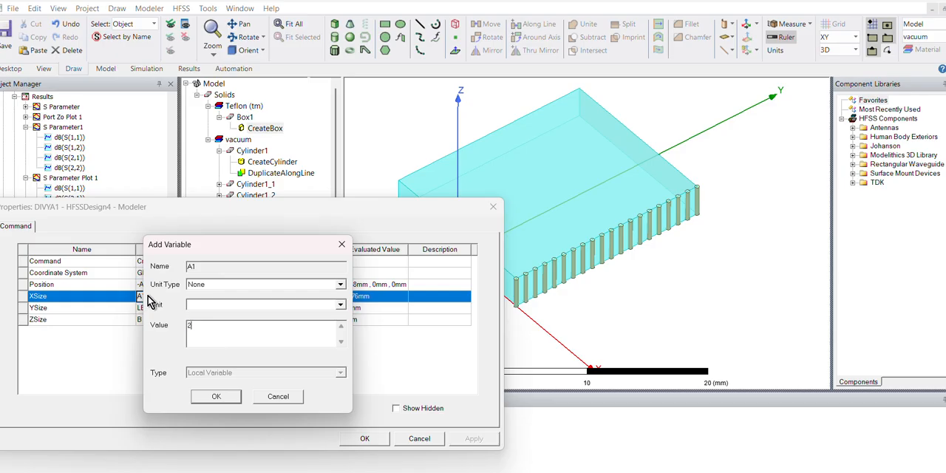
pyautogui.click(215, 397)
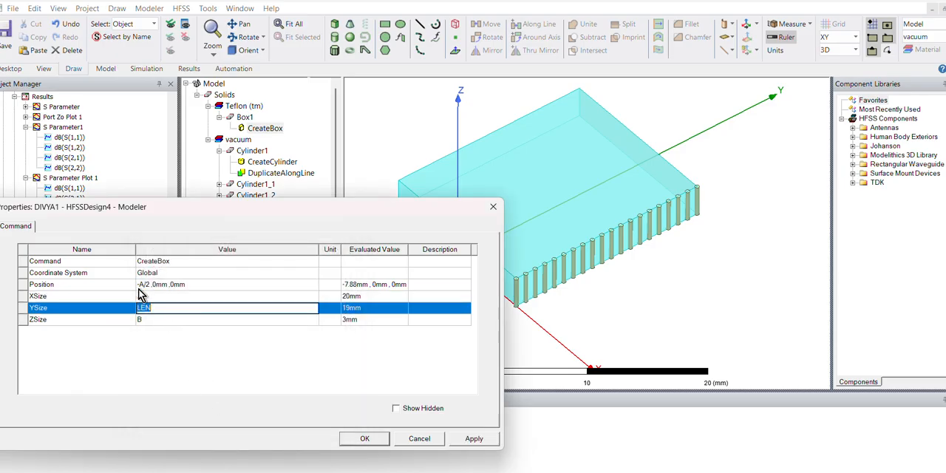
# - Set the Teflon box's position to -A1, 0mm, 0mm and apply the change
pyautogui.click(140, 285)
pyautogui.moveTo(144, 287); pyautogui.dragTo(150, 287)
pyautogui.write('1')
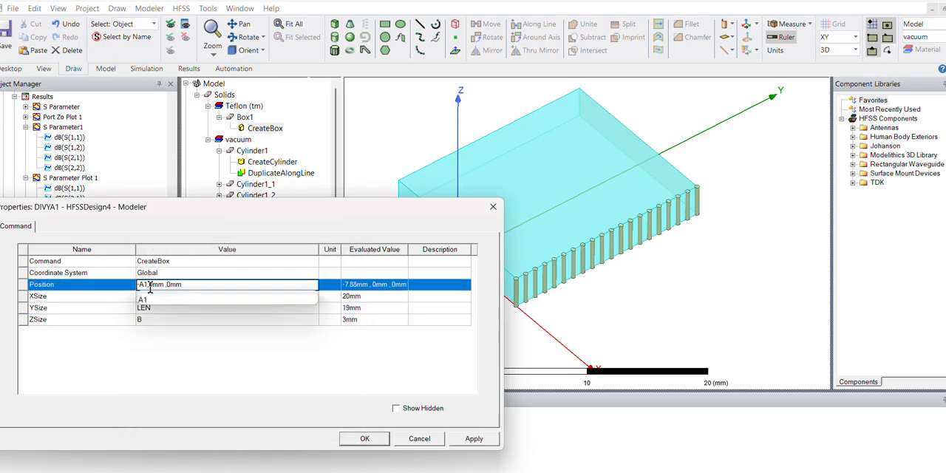
pyautogui.click(180, 338)
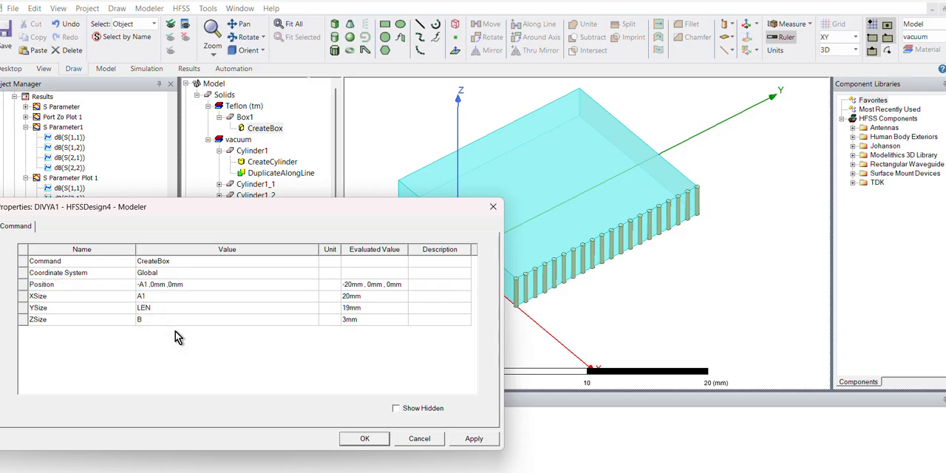
pyautogui.click(474, 439)
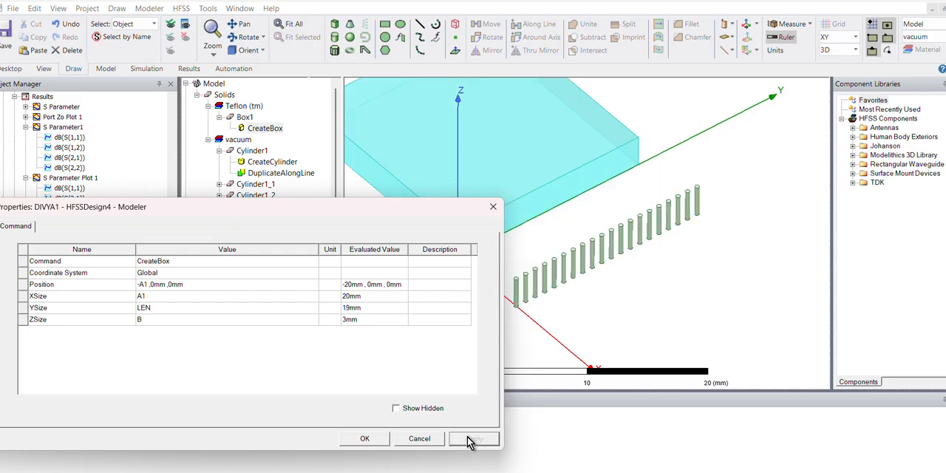
# - Correct the Teflon box's X position to -A1/2, apply it and close the box's properties
pyautogui.click(143, 284)
pyautogui.click(146, 284)
pyautogui.write('/2')
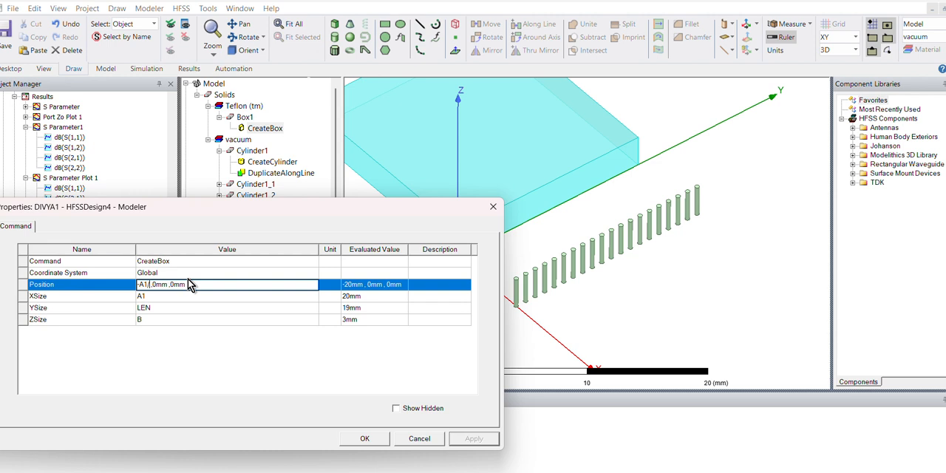
pyautogui.press('Return')
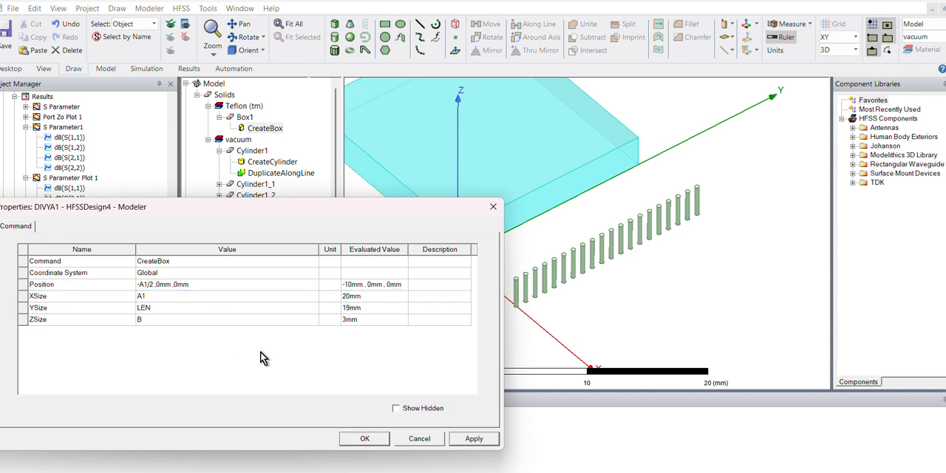
pyautogui.click(475, 439)
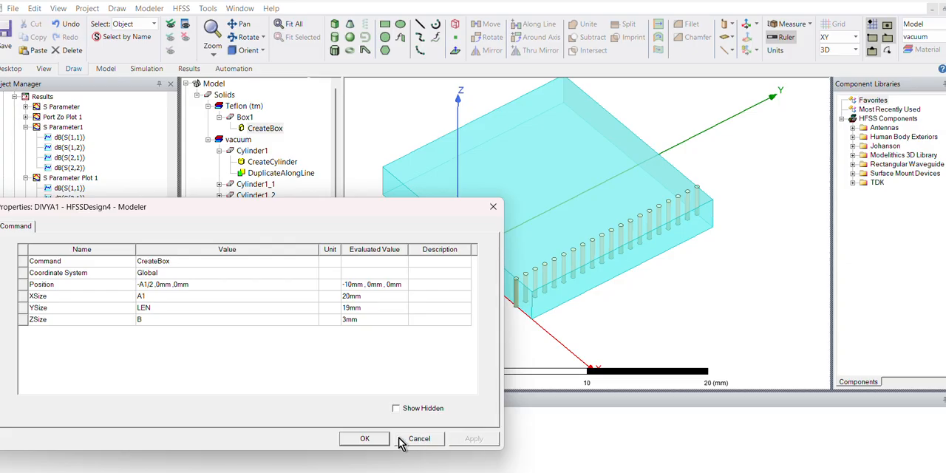
pyautogui.click(365, 438)
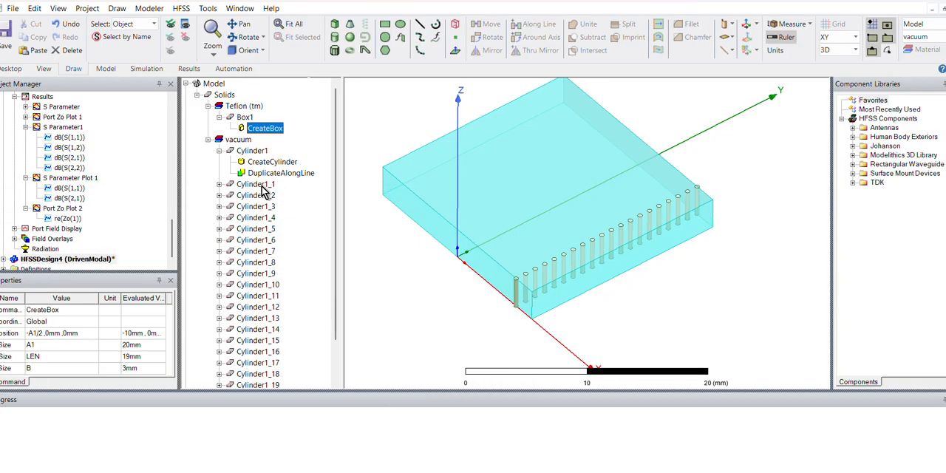
# - Unite all the via cylinders, from Cylinder1 to Cylinder1_19, into a single object
pyautogui.click(260, 150)
pyautogui.scroll(-2, 255, 236)
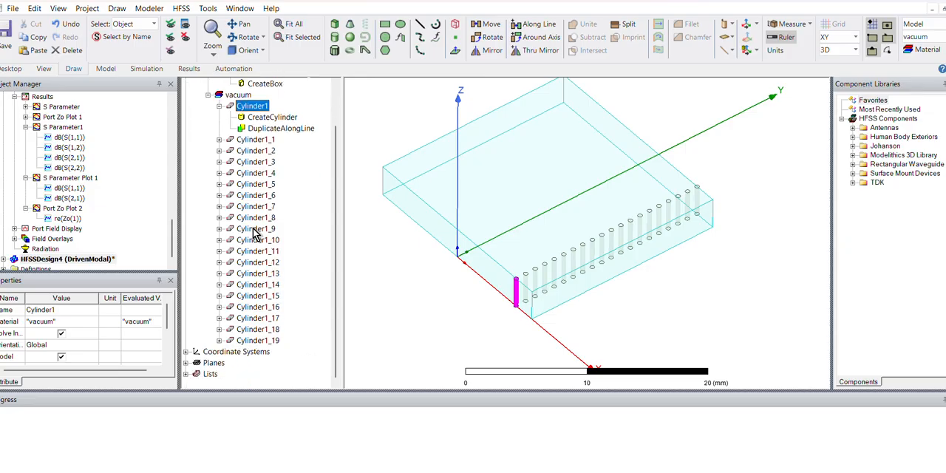
pyautogui.keyDown('shift'); pyautogui.click(257, 340); pyautogui.keyUp('shift')
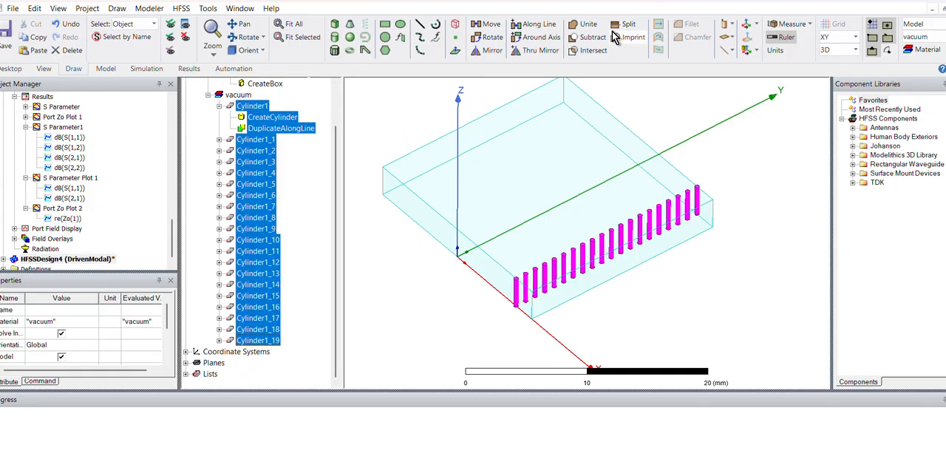
pyautogui.click(584, 24)
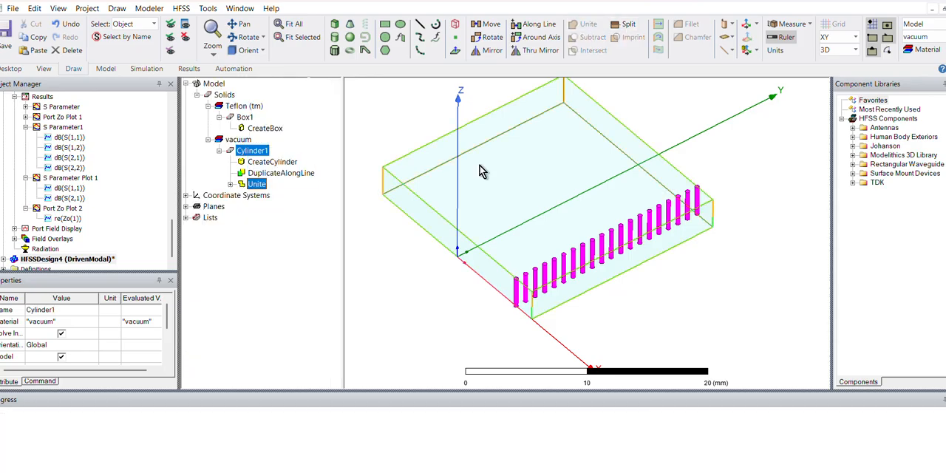
# - Duplicate the united via row by mirroring it about the origin to the opposite side of the Teflon box
pyautogui.rightClick(246, 153)
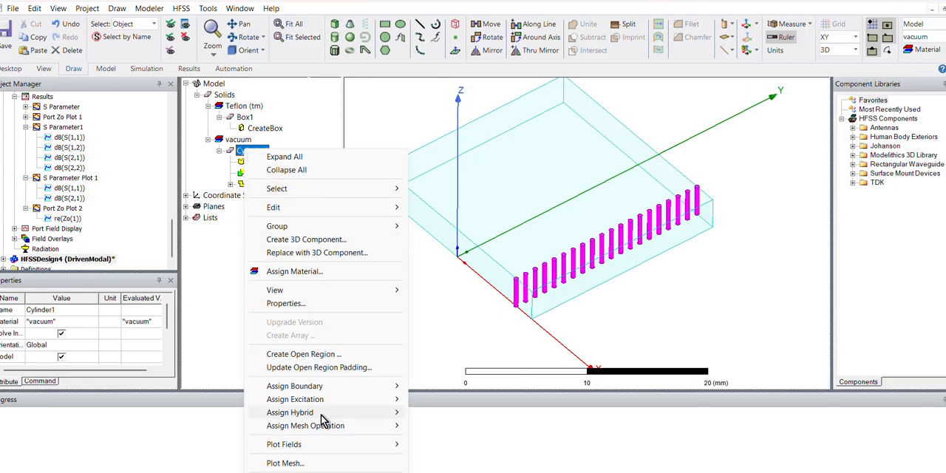
pyautogui.moveTo(302, 209)
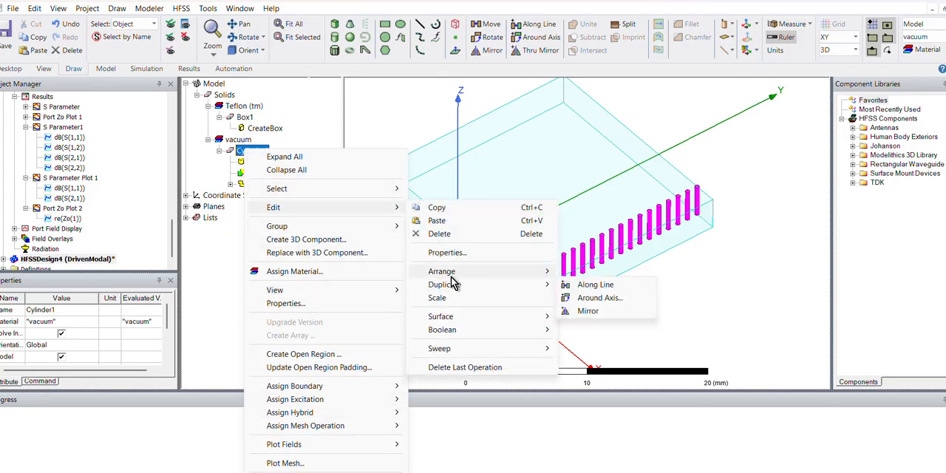
pyautogui.moveTo(466, 288)
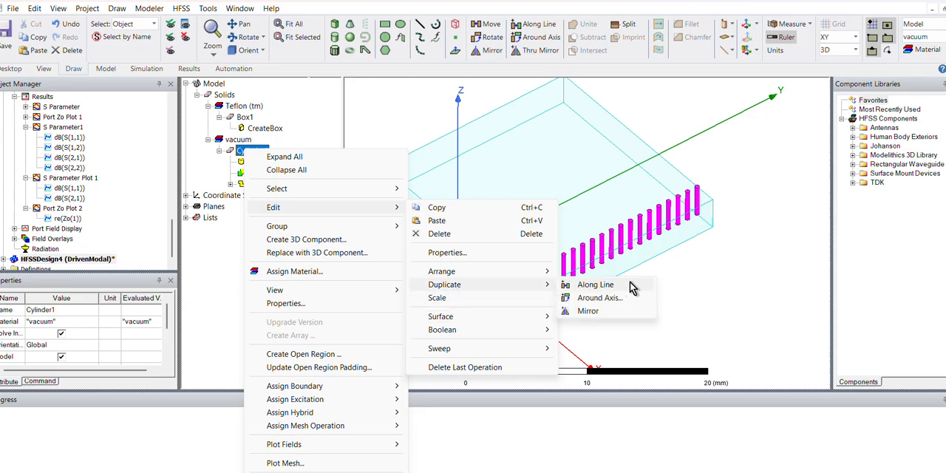
pyautogui.click(593, 311)
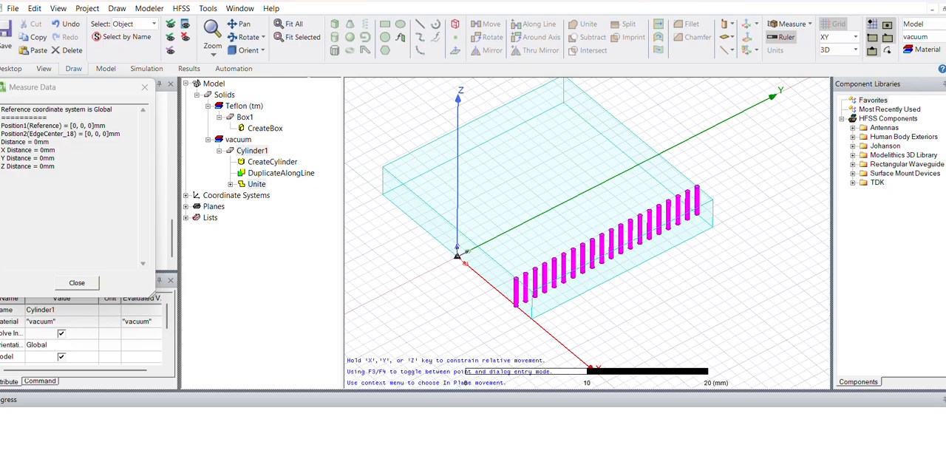
pyautogui.click(457, 249)
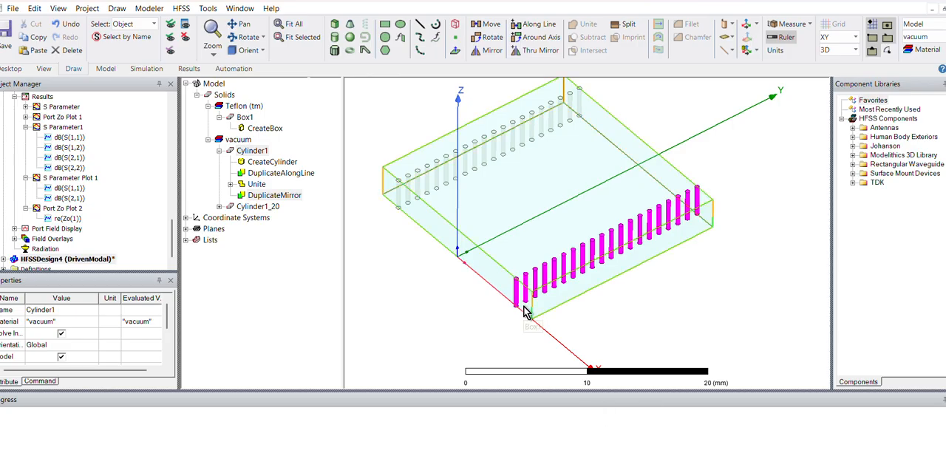
# - Expand HFSSDesign4 in the project tree to list its boundaries, excitations, analysis and results
pyautogui.scroll(-1, 480, 322)
pyautogui.moveTo(480, 322)
pyautogui.keyDown('alt'); pyautogui.mouseDown()
pyautogui.moveTo(463, 285)
pyautogui.moveTo(482, 317)
pyautogui.mouseUp(); pyautogui.keyUp('alt')
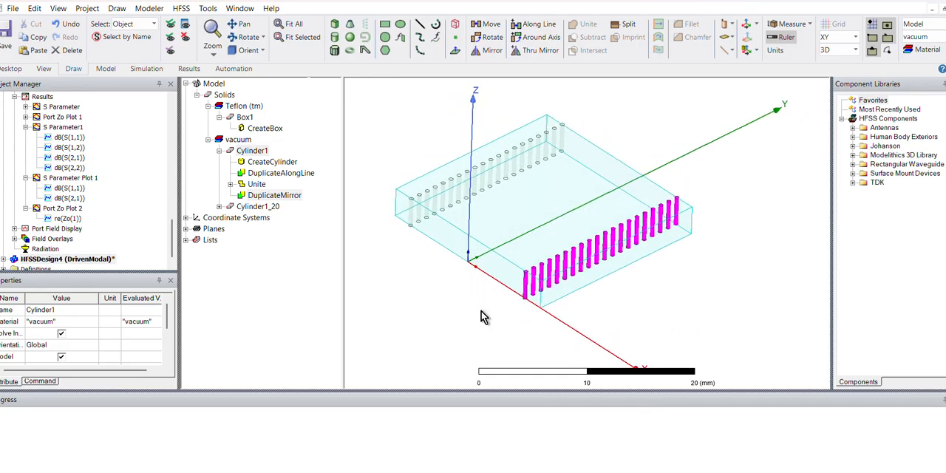
pyautogui.click(171, 264)
pyautogui.click(3, 250)
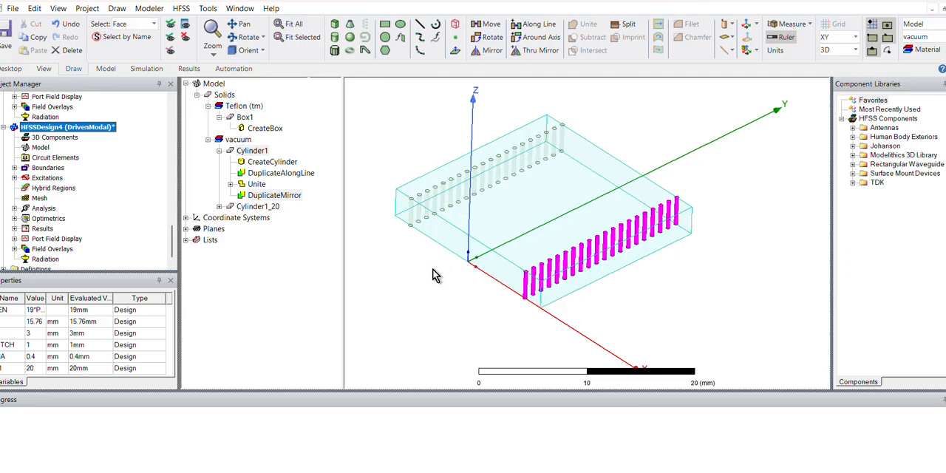
pyautogui.click(519, 226)
pyautogui.rightClick(519, 225)
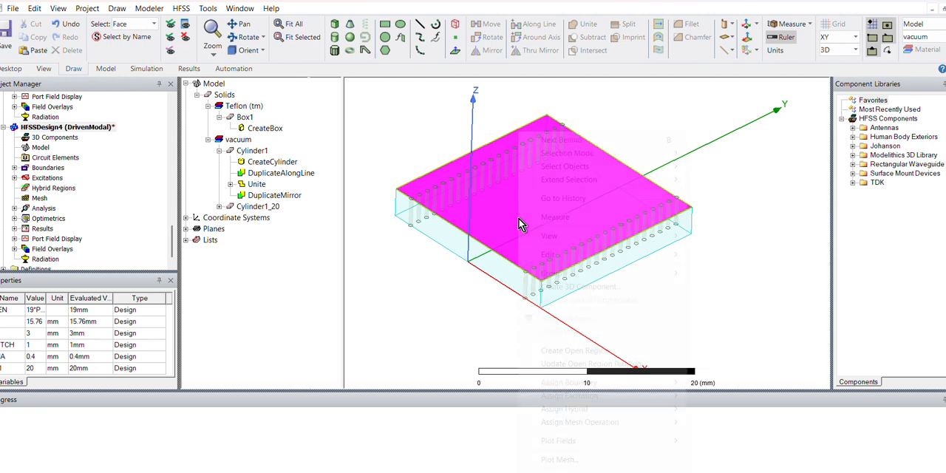
pyautogui.click(453, 309)
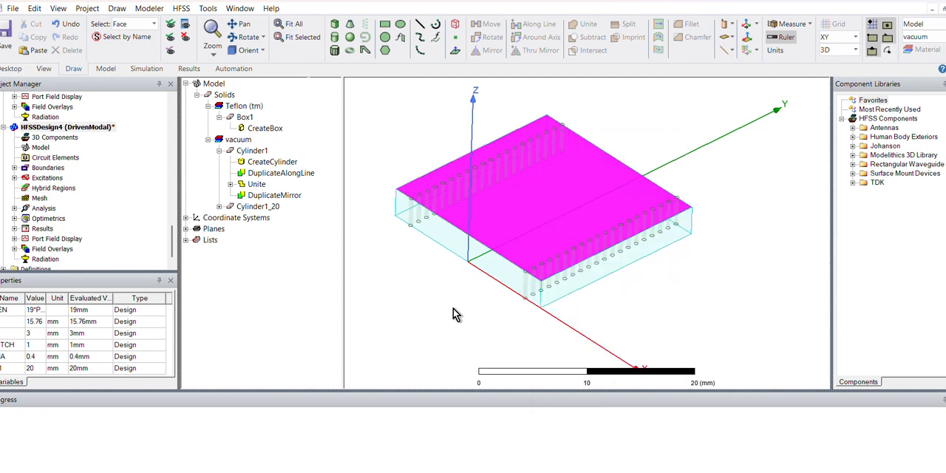
pyautogui.click(501, 225)
pyautogui.rightClick(500, 221)
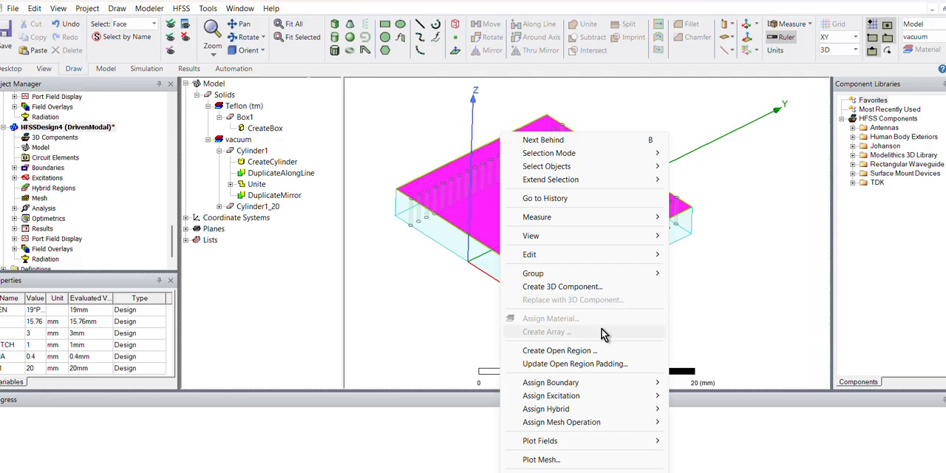
pyautogui.click(417, 357)
pyautogui.click(479, 256)
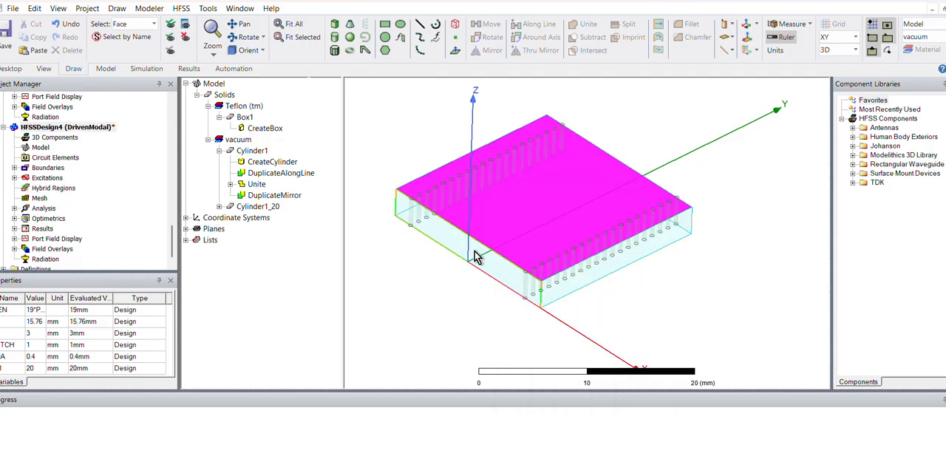
pyautogui.click(440, 306)
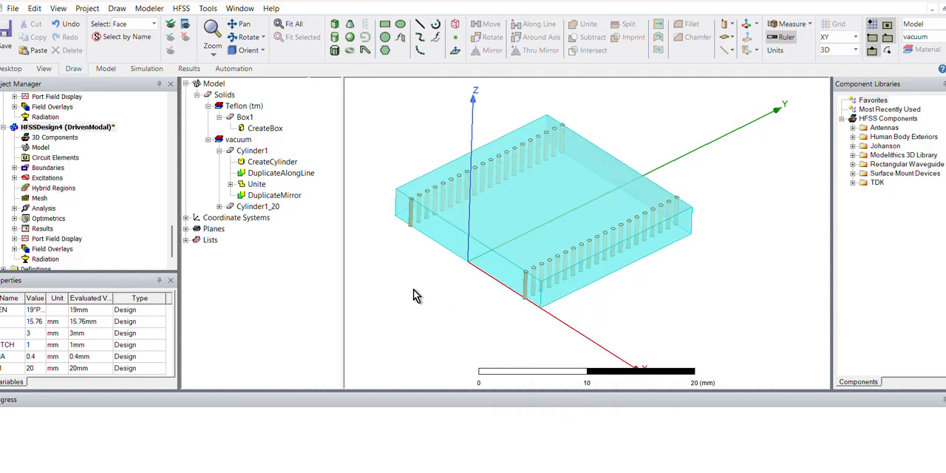
pyautogui.rightClick(414, 290)
pyautogui.moveTo(468, 258)
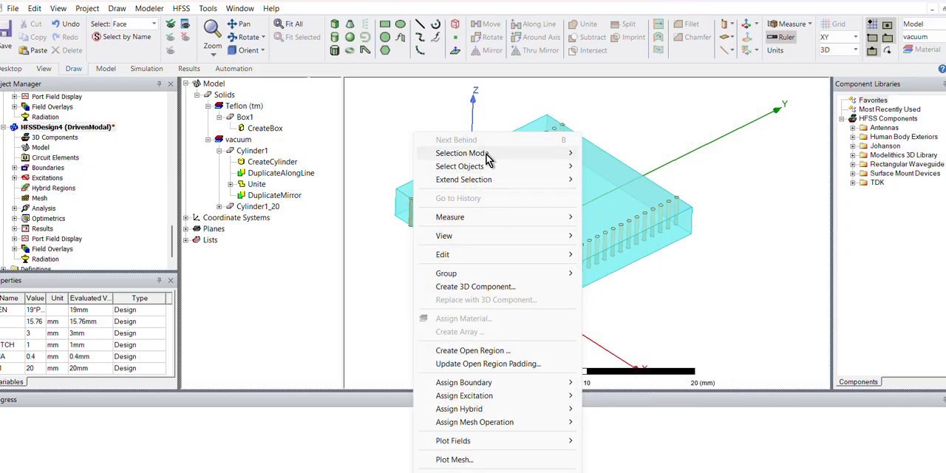
pyautogui.moveTo(491, 157)
pyautogui.click(628, 205)
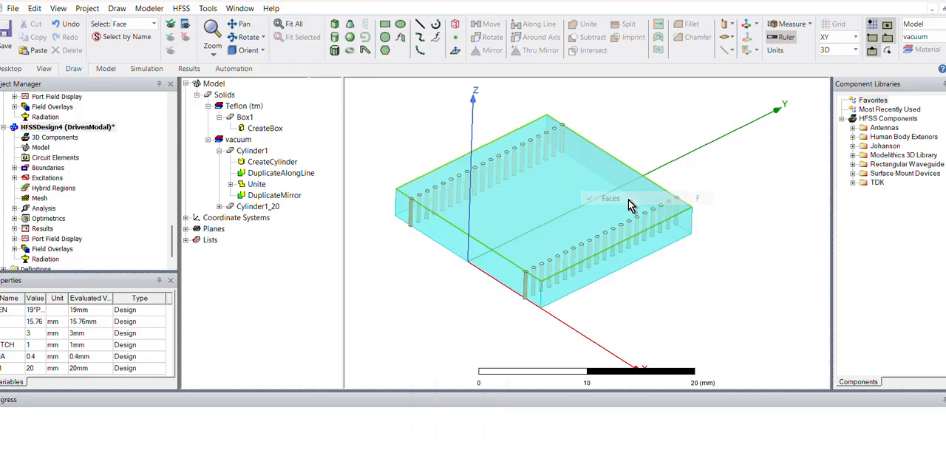
pyautogui.click(538, 203)
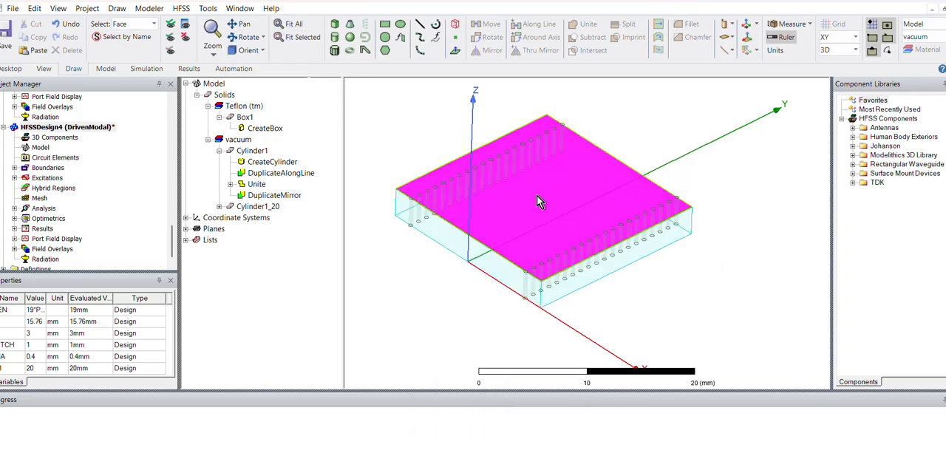
pyautogui.rightClick(536, 196)
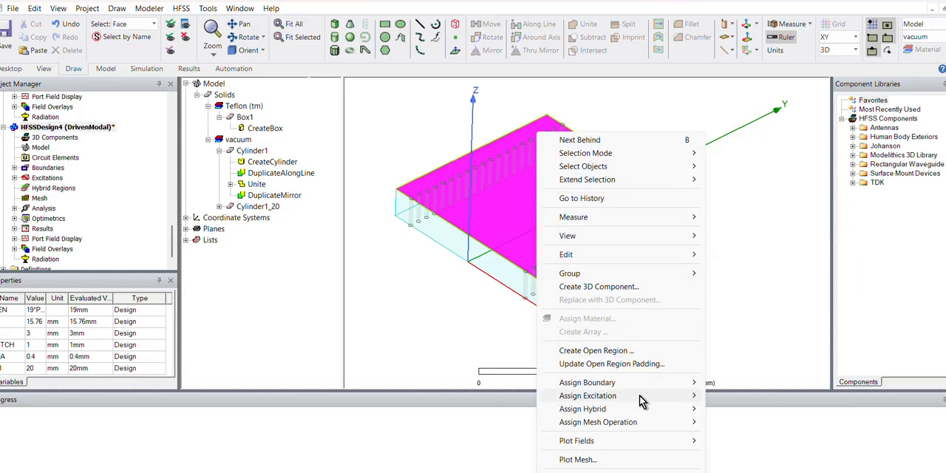
pyautogui.moveTo(628, 383)
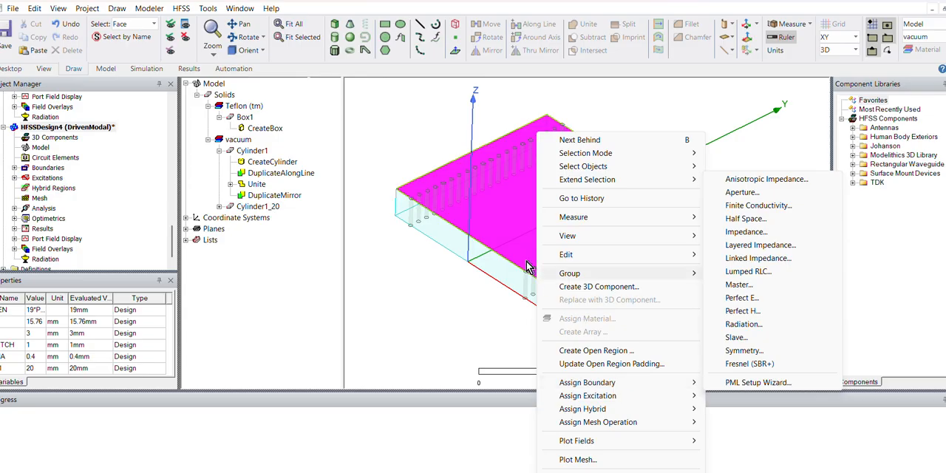
pyautogui.click(481, 208)
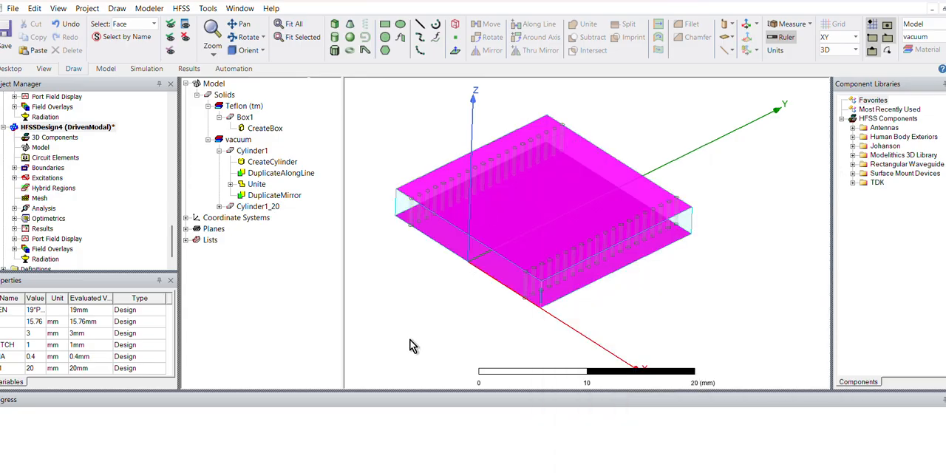
pyautogui.click(412, 341)
# - Create a separate sheet object from the top face of the Teflon box
pyautogui.click(515, 222)
pyautogui.rightClick(515, 225)
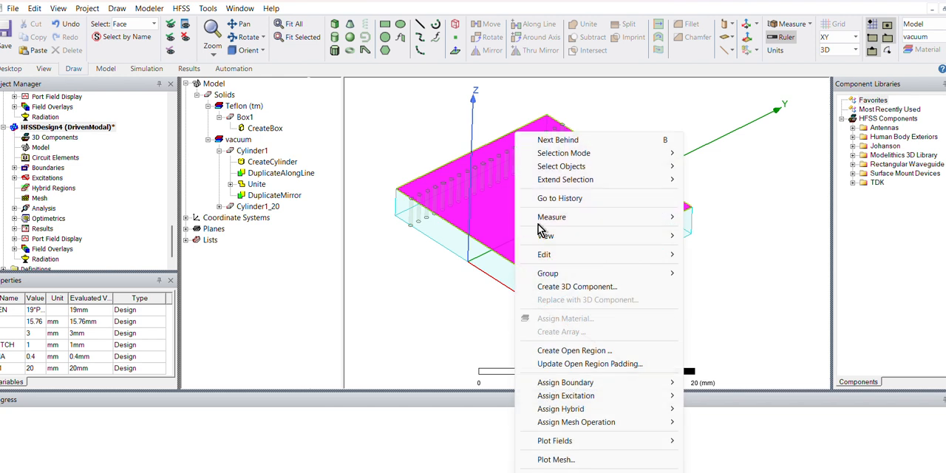
pyautogui.moveTo(615, 259)
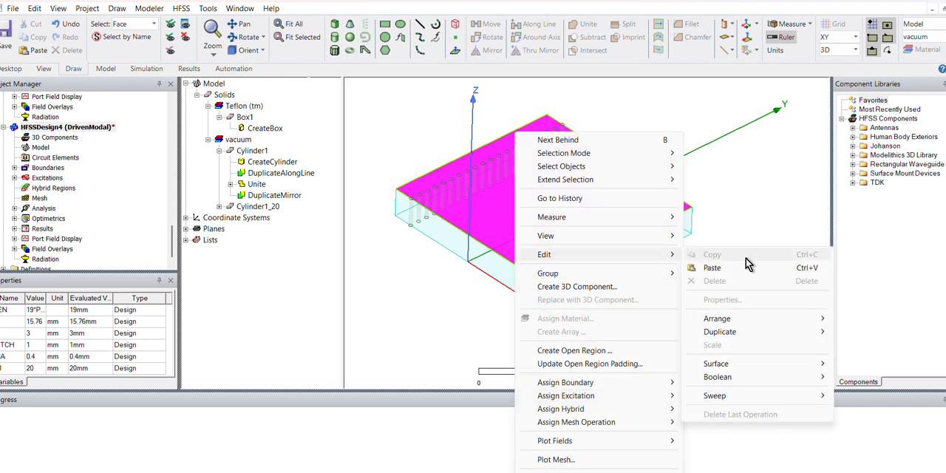
pyautogui.moveTo(738, 370)
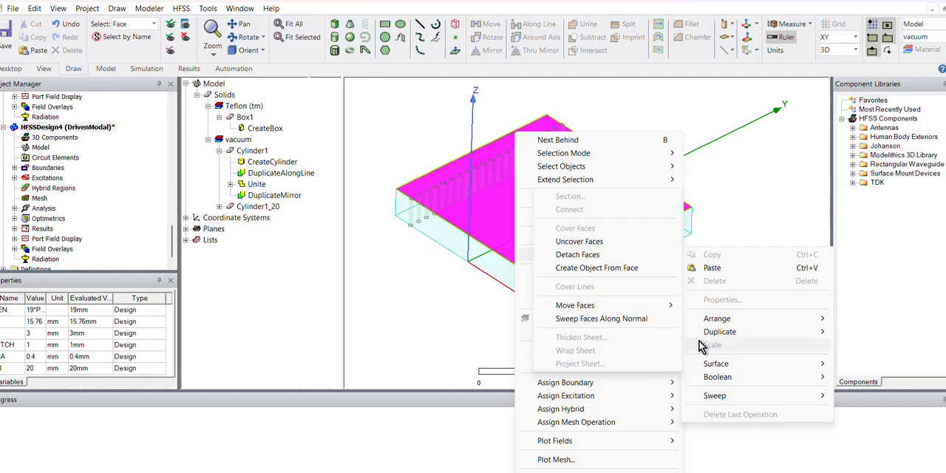
pyautogui.moveTo(633, 309)
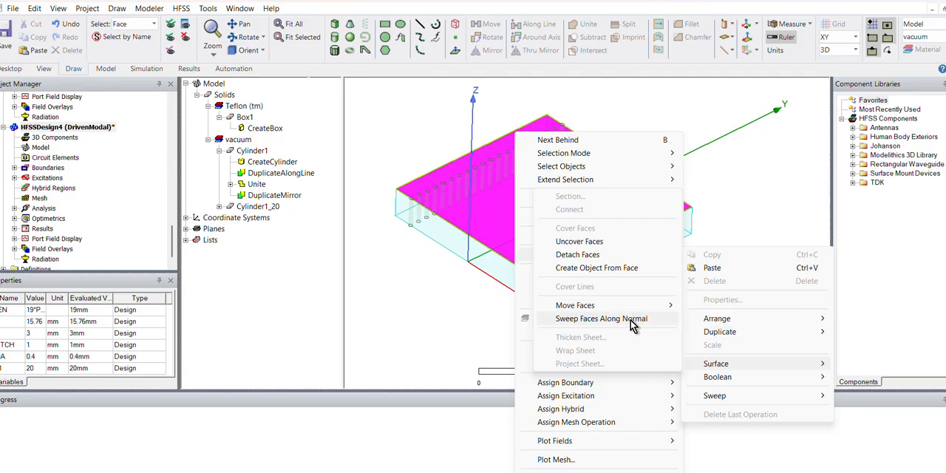
pyautogui.click(610, 269)
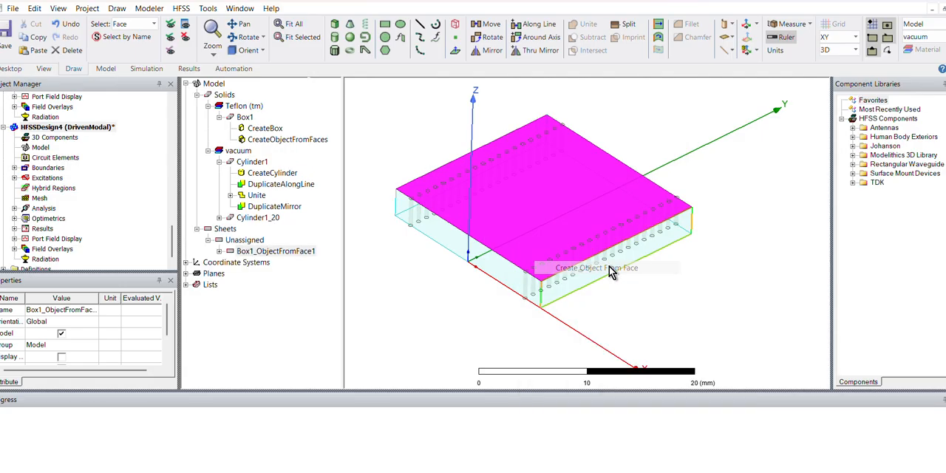
# - Thicken the Box1_ObjectFromFace1 sheet by 0.017 mm on one side only
pyautogui.click(263, 253)
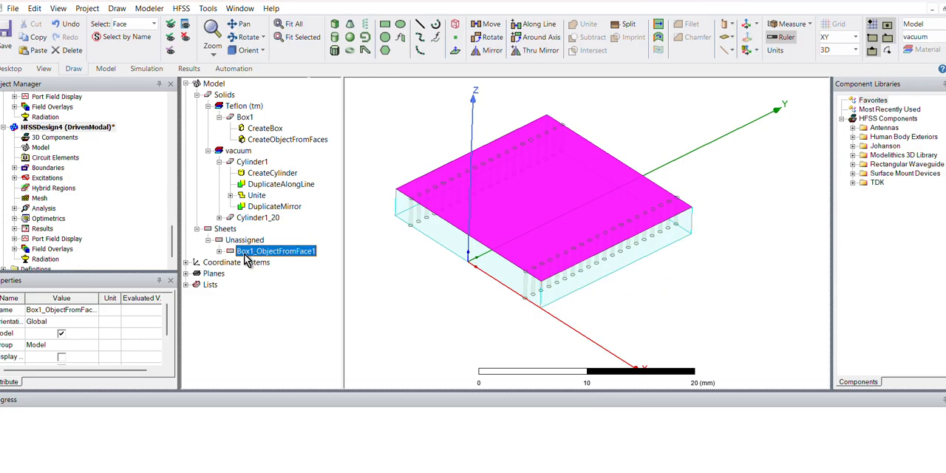
pyautogui.click(218, 252)
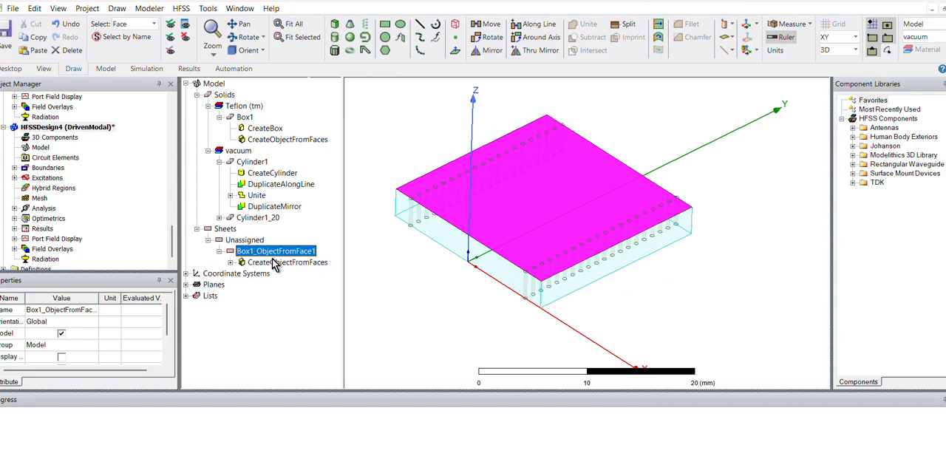
pyautogui.rightClick(277, 258)
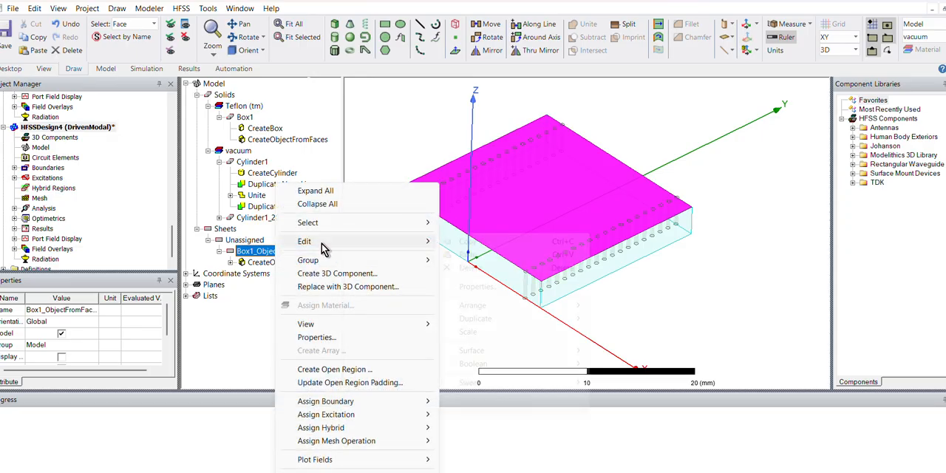
pyautogui.moveTo(322, 243)
pyautogui.moveTo(527, 352)
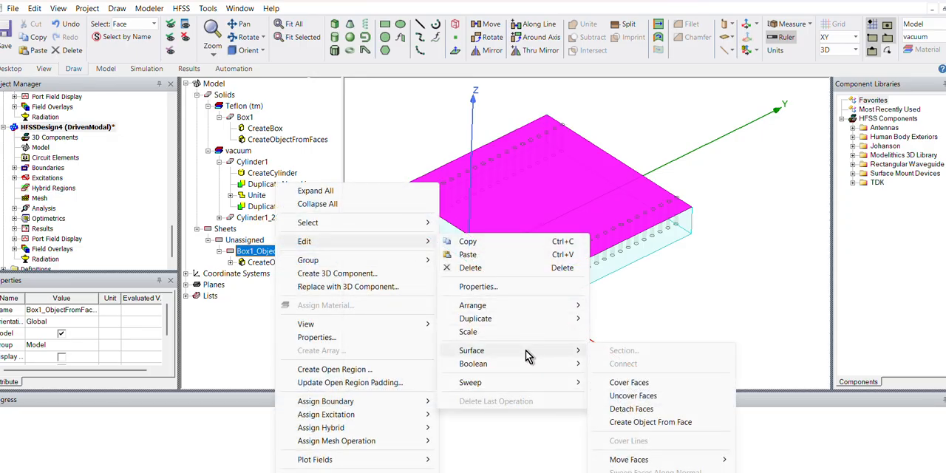
pyautogui.click(640, 472)
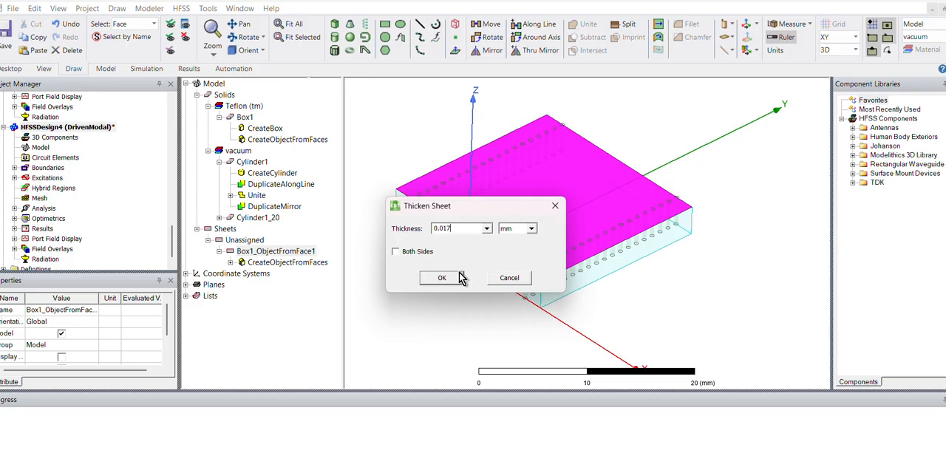
pyautogui.click(454, 277)
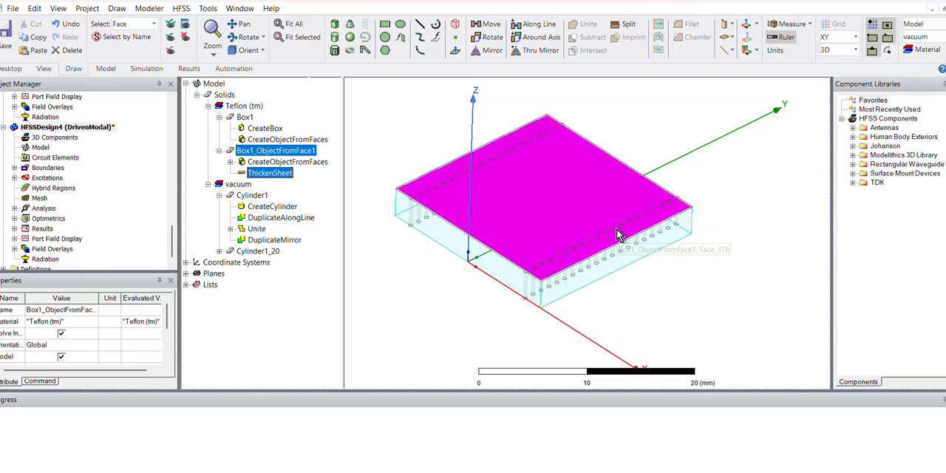
# - Examine the thickened layer's edge up close at the front corner of the Teflon box
pyautogui.scroll(5, 617, 229)
pyautogui.moveTo(592, 310); pyautogui.dragTo(553, 357, button='middle')
pyautogui.click(540, 350)
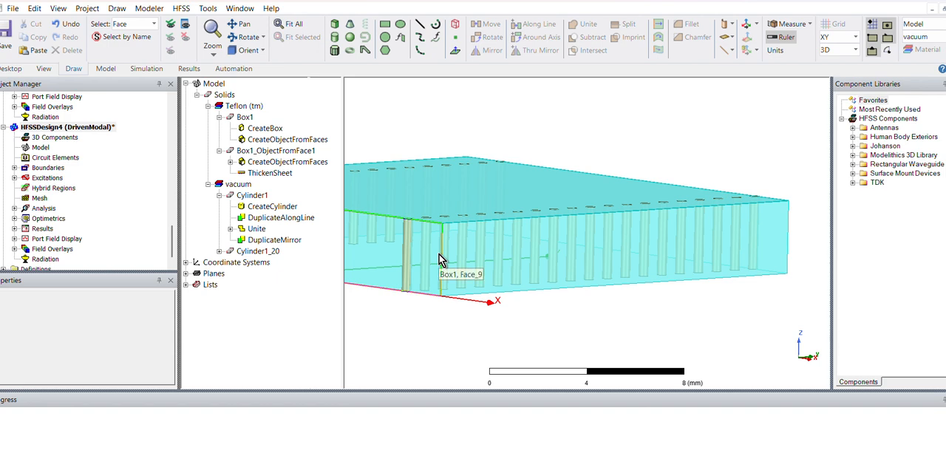
pyautogui.scroll(5, 440, 260)
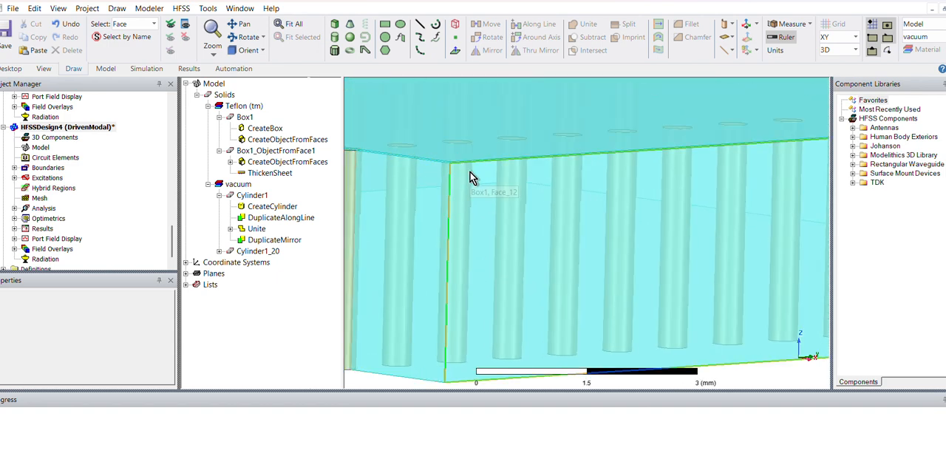
pyautogui.scroll(4, 471, 179)
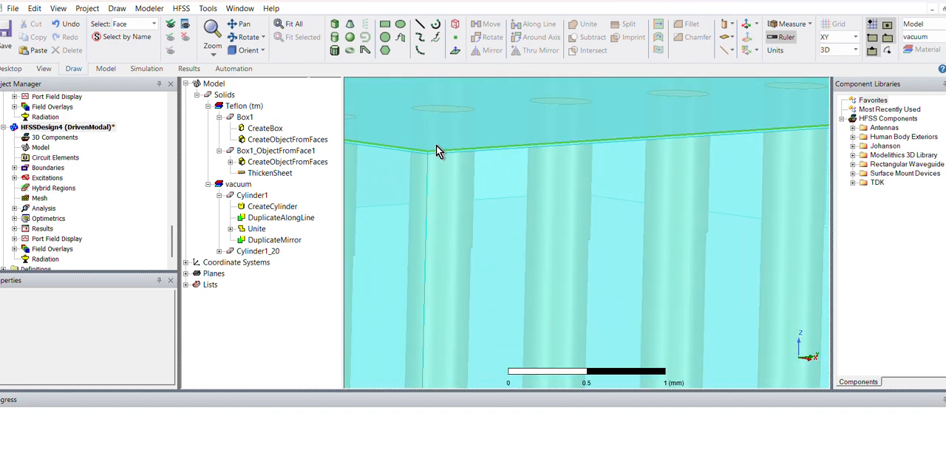
pyautogui.click(436, 146)
pyautogui.scroll(-2, 436, 146)
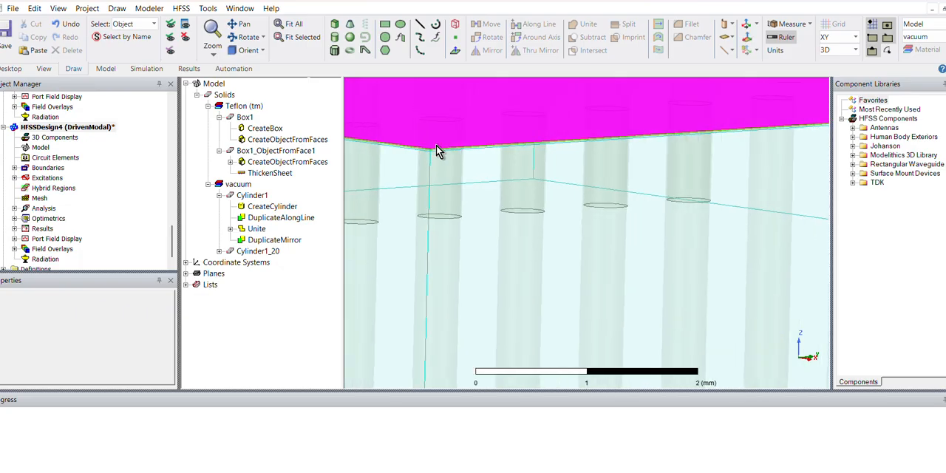
# - Select the thickened top layer and assign copper as its material in its properties
pyautogui.click(439, 153)
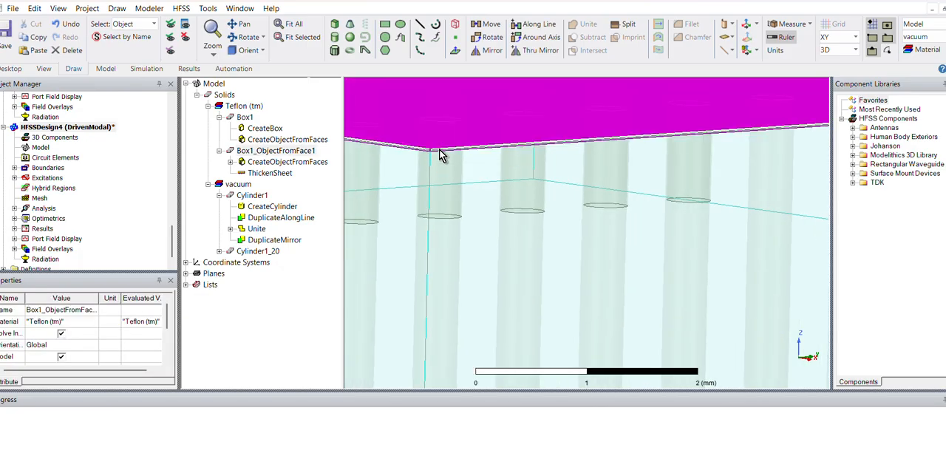
pyautogui.scroll(-1, 440, 155)
pyautogui.scroll(-1, 439, 154)
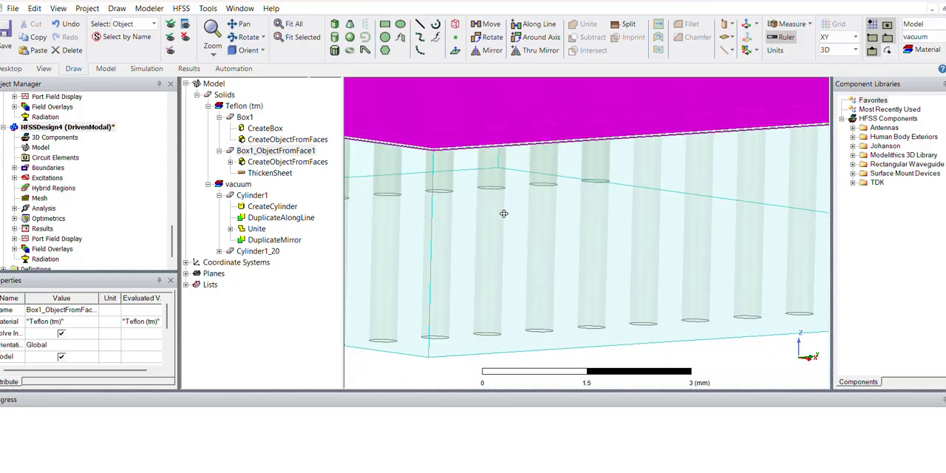
pyautogui.keyDown('alt'); pyautogui.moveTo(503, 213); pyautogui.dragTo(588, 329); pyautogui.keyUp('alt')
pyautogui.rightClick(563, 202)
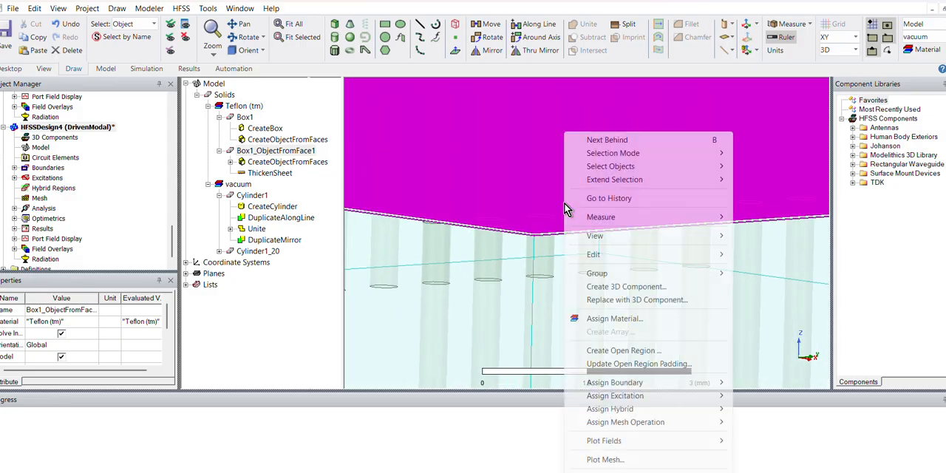
pyautogui.moveTo(677, 258)
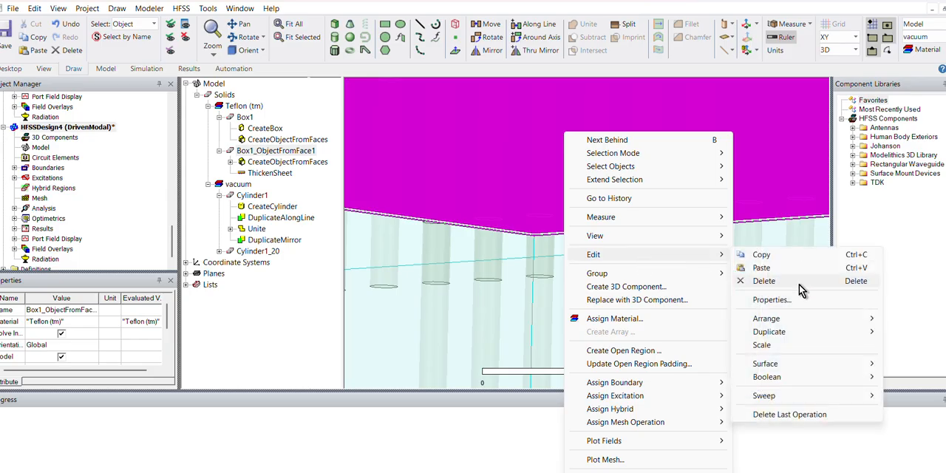
pyautogui.click(794, 300)
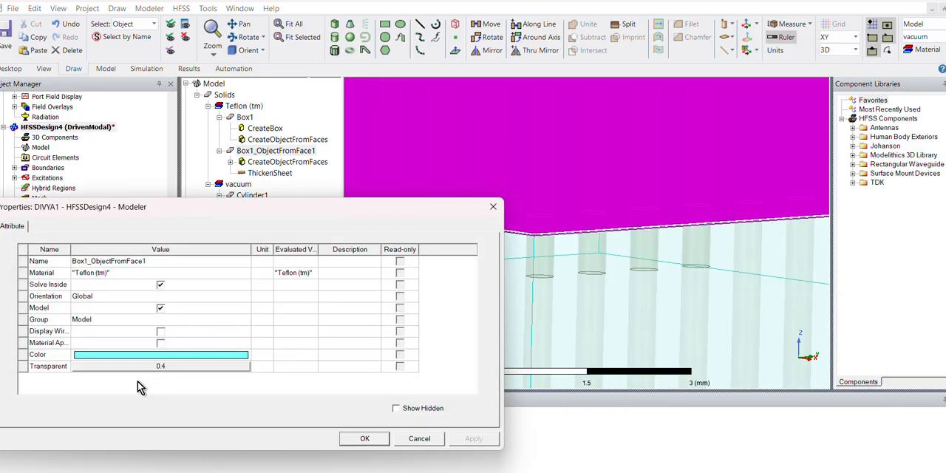
pyautogui.click(118, 272)
pyautogui.click(120, 273)
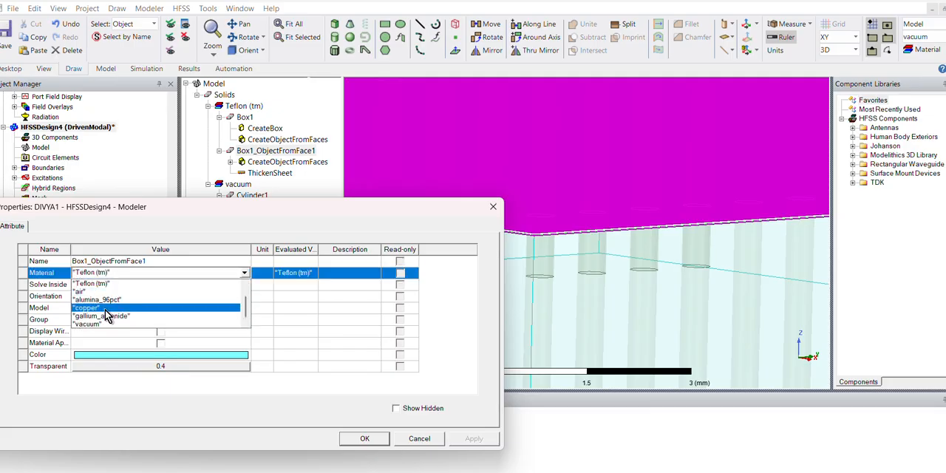
pyautogui.click(96, 307)
pyautogui.click(365, 439)
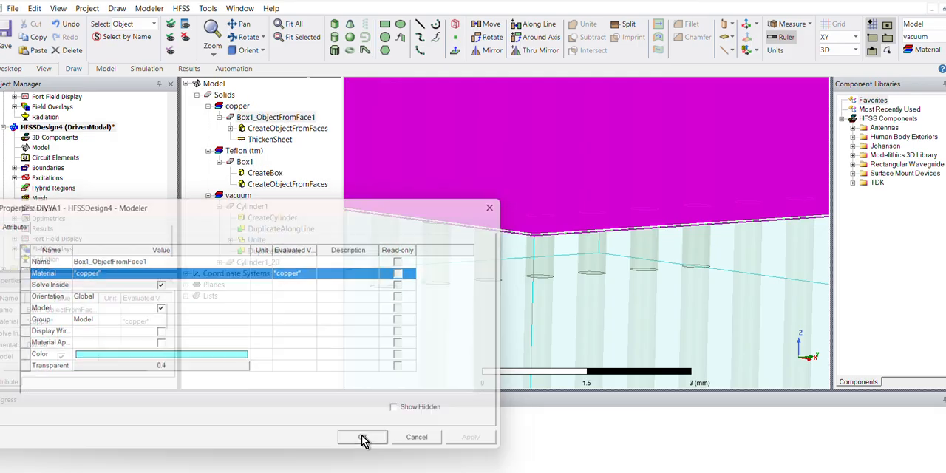
# - Assign a finite conductivity boundary with copper as its material to the bottom face of the Teflon box
pyautogui.scroll(-8, 694, 141)
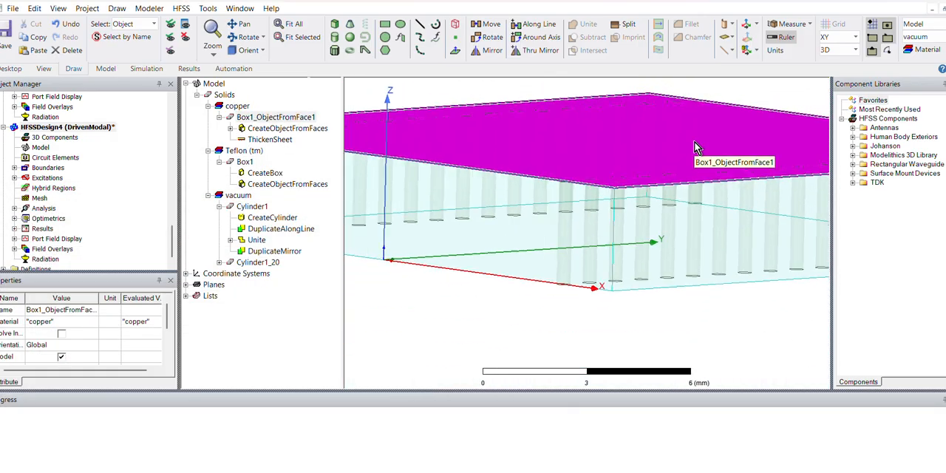
pyautogui.click(643, 294)
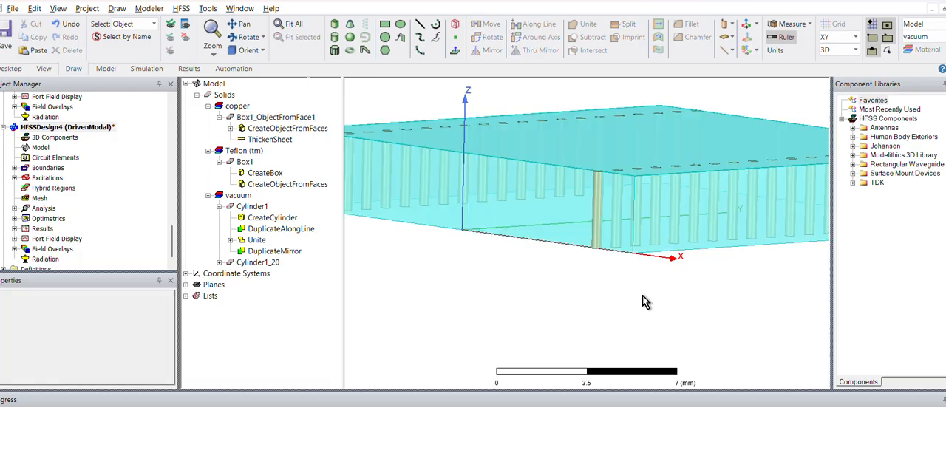
pyautogui.moveTo(642, 295)
pyautogui.keyDown('alt'); pyautogui.mouseDown()
pyautogui.moveTo(641, 263)
pyautogui.moveTo(639, 285)
pyautogui.mouseUp(); pyautogui.keyUp('alt')
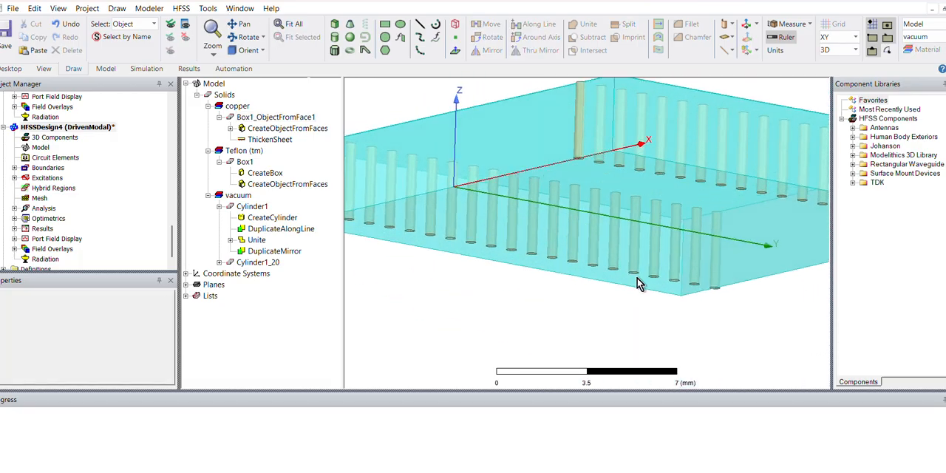
pyautogui.click(629, 222)
pyautogui.rightClick(629, 222)
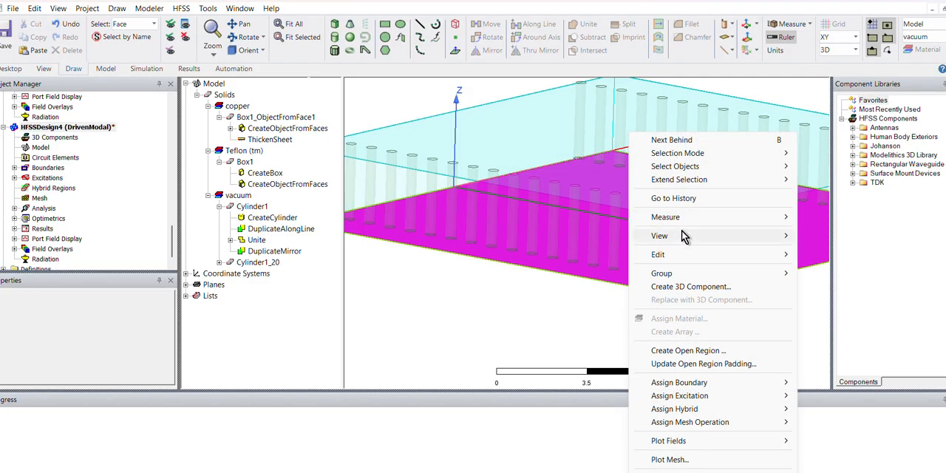
pyautogui.moveTo(713, 390)
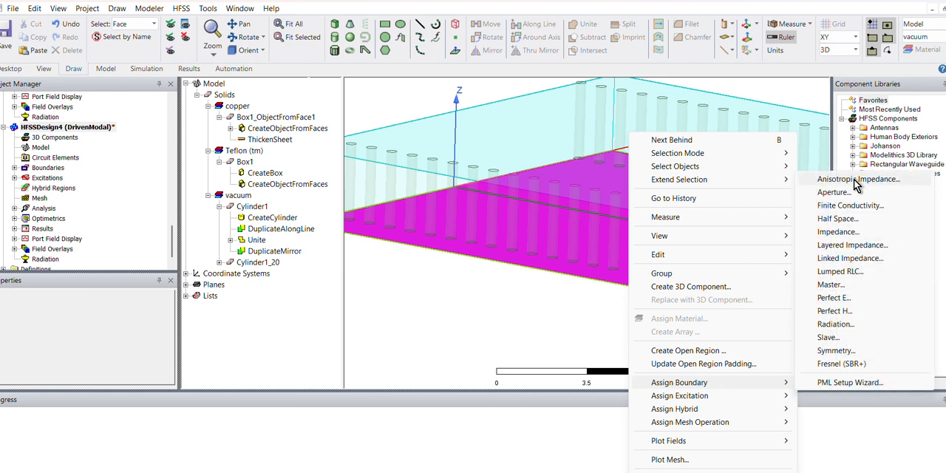
pyautogui.click(850, 207)
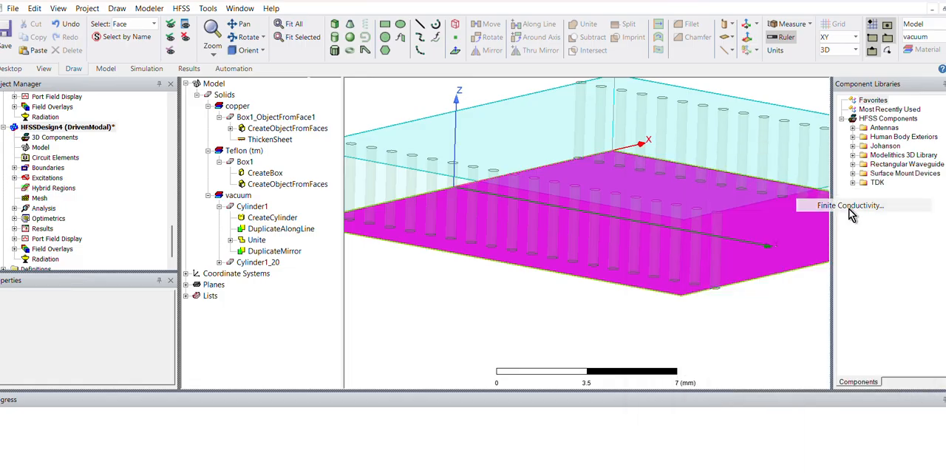
pyautogui.click(352, 184)
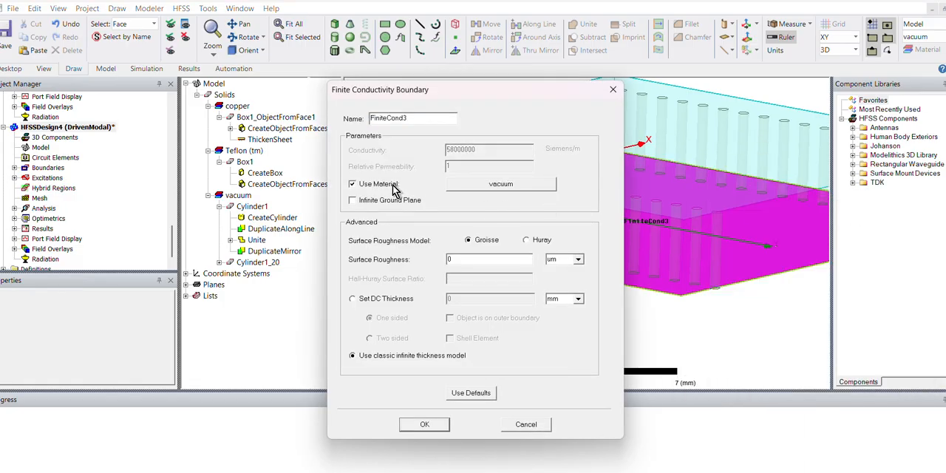
pyautogui.click(476, 189)
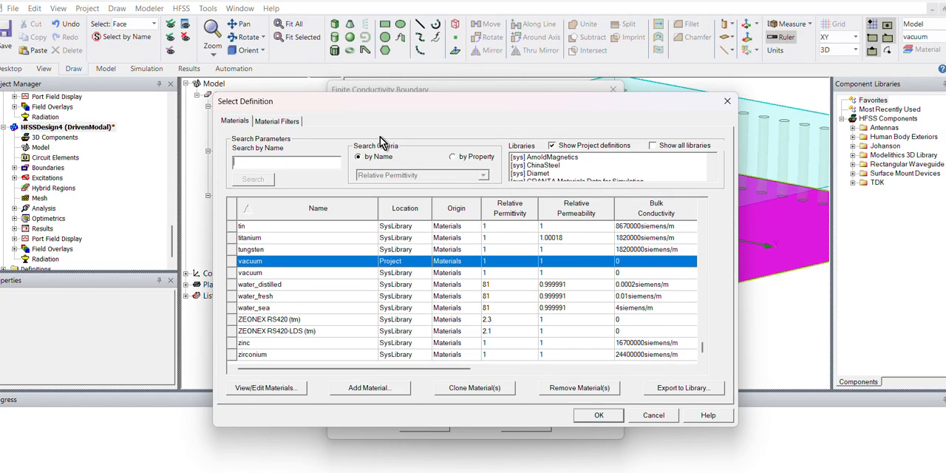
pyautogui.write('cOPPER')
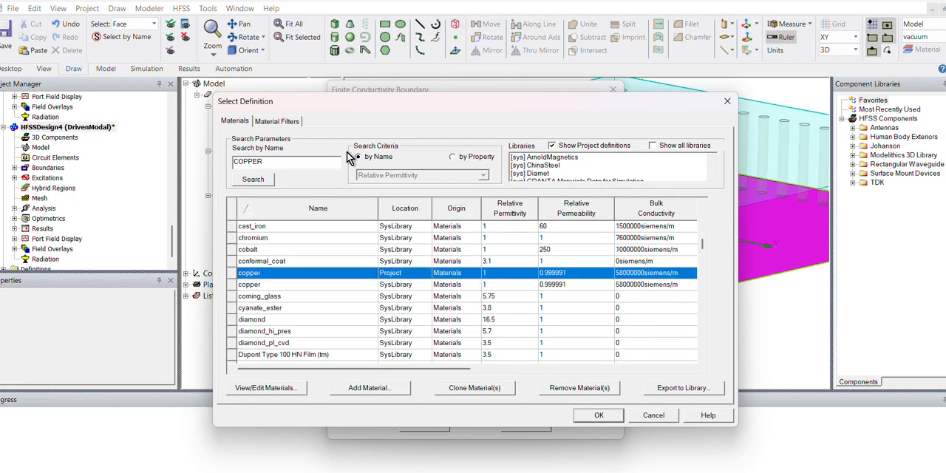
pyautogui.press('Return')
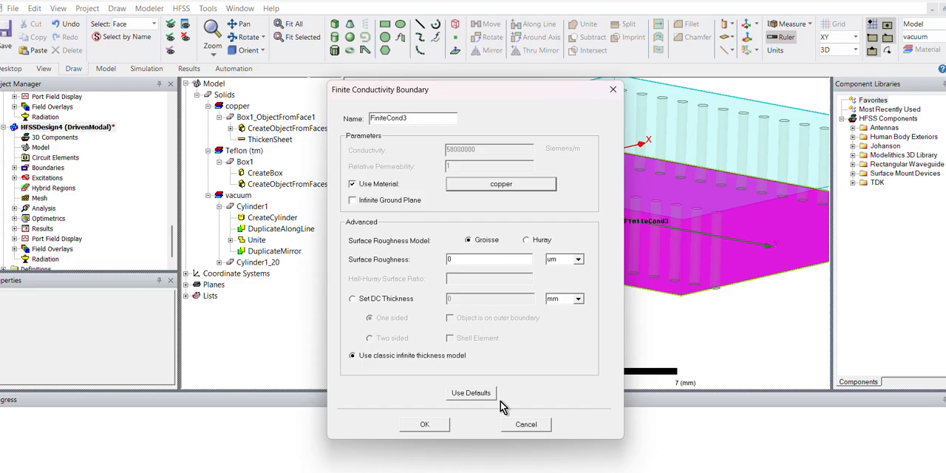
pyautogui.click(426, 425)
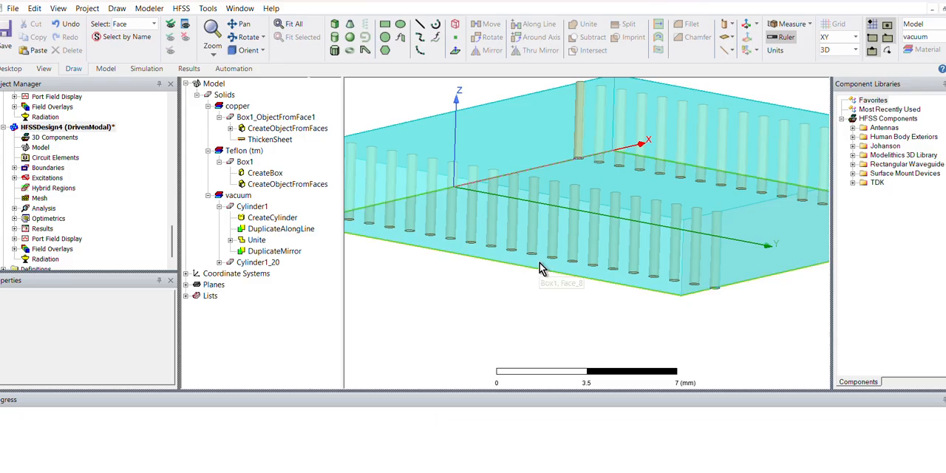
pyautogui.keyDown('alt'); pyautogui.moveTo(555, 232); pyautogui.dragTo(547, 258); pyautogui.keyUp('alt')
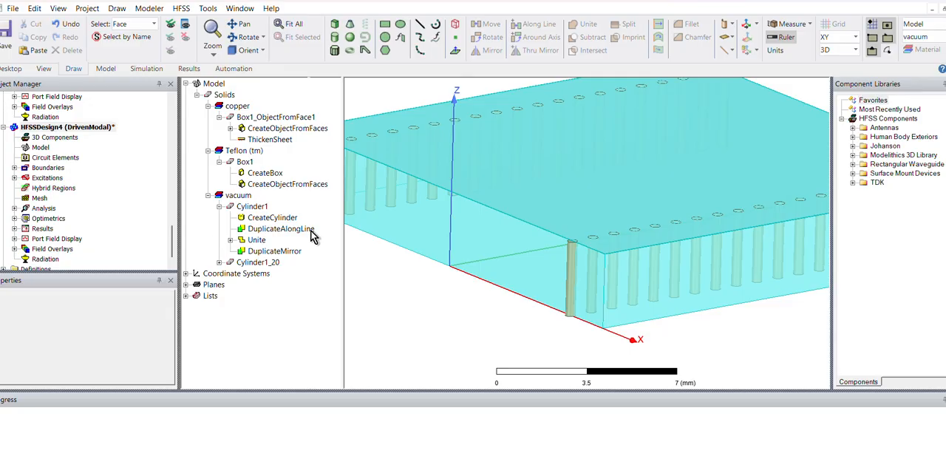
pyautogui.hotkey('ctrl', 'd')
pyautogui.rightClick(407, 312)
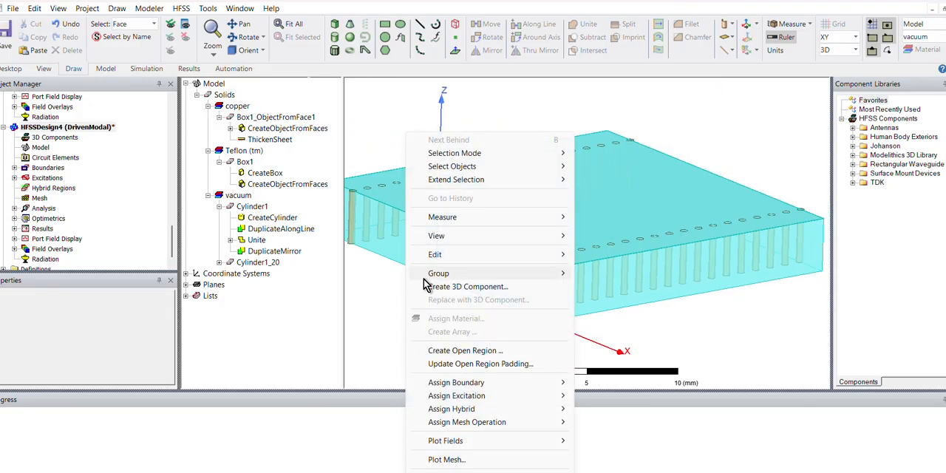
pyautogui.click(259, 207)
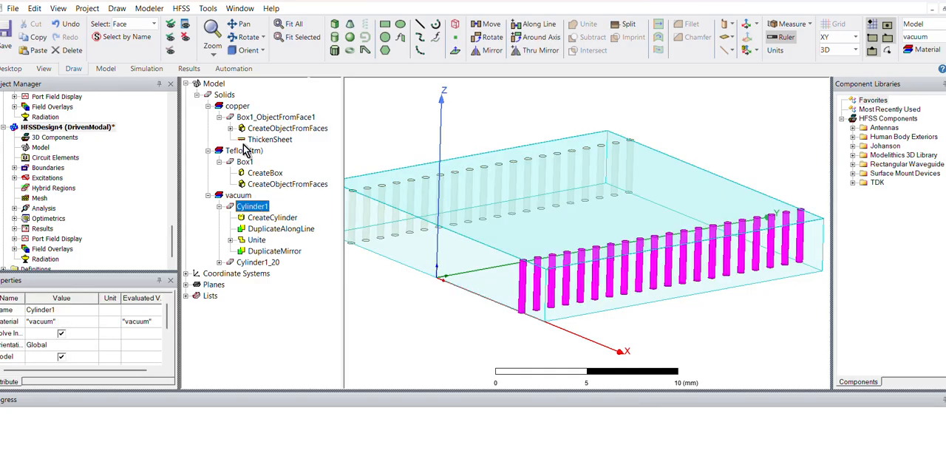
pyautogui.click(241, 119)
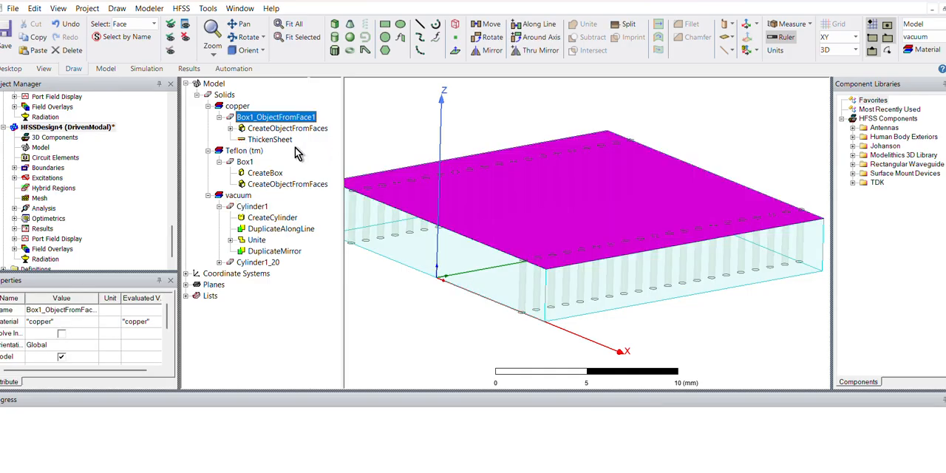
# - Delete the old FiniteCond1 and FiniteCond2 boundaries, keeping only FiniteCond3 on the bottom face
pyautogui.click(14, 168)
pyautogui.click(63, 199)
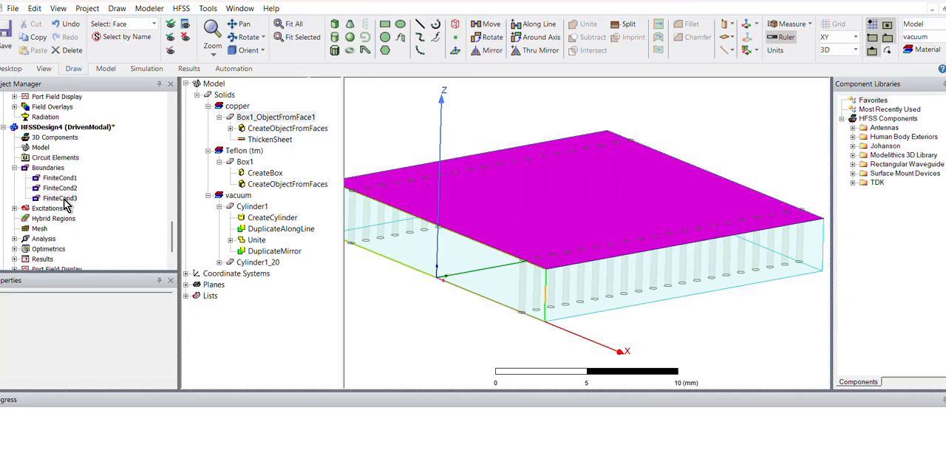
pyautogui.click(56, 179)
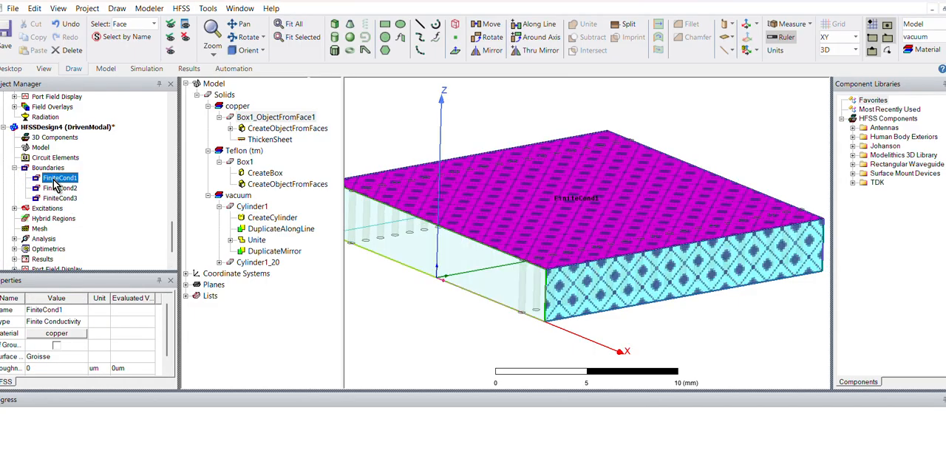
pyautogui.click(63, 189)
pyautogui.click(60, 180)
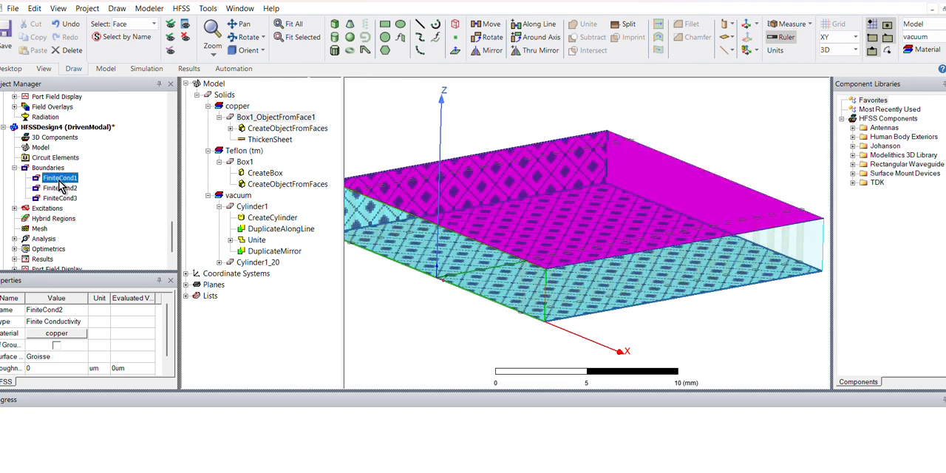
pyautogui.press('Delete')
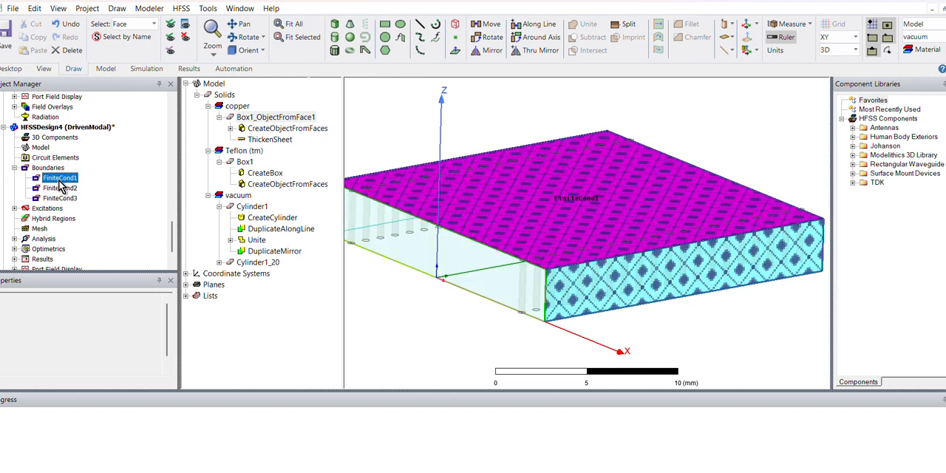
pyautogui.click(59, 179)
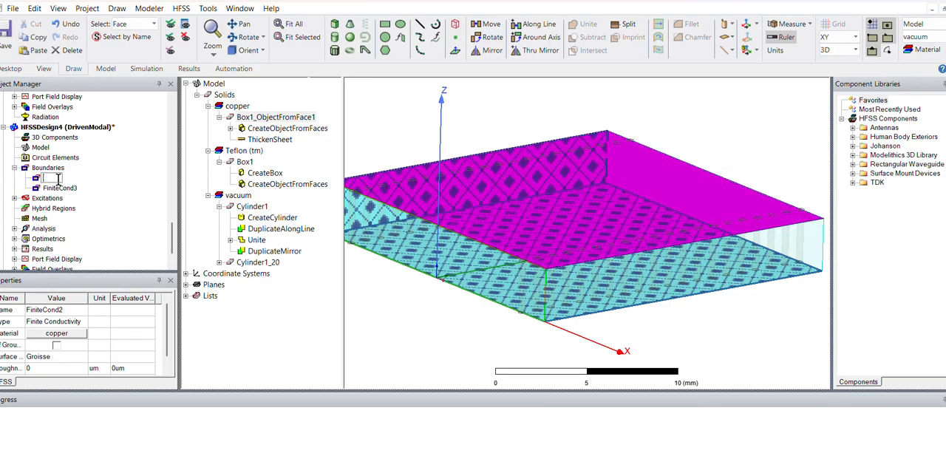
pyautogui.press('Return')
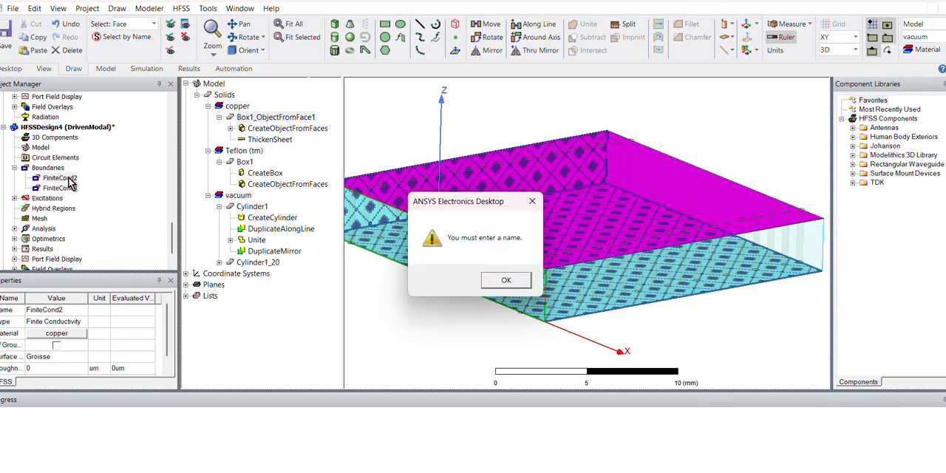
pyautogui.press('Return')
pyautogui.press('Escape')
pyautogui.press('Delete')
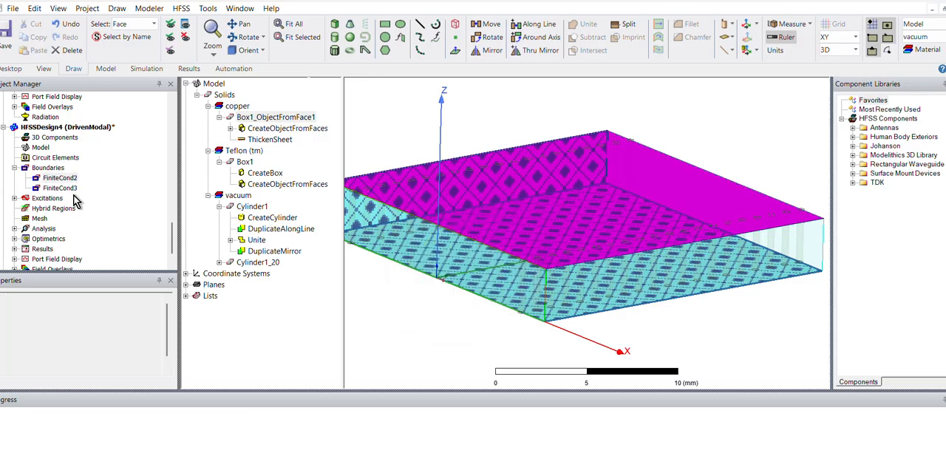
# - Select both via rows, Cylinder1 and Cylinder1_20, and assign copper as their material in the properties
pyautogui.click(472, 373)
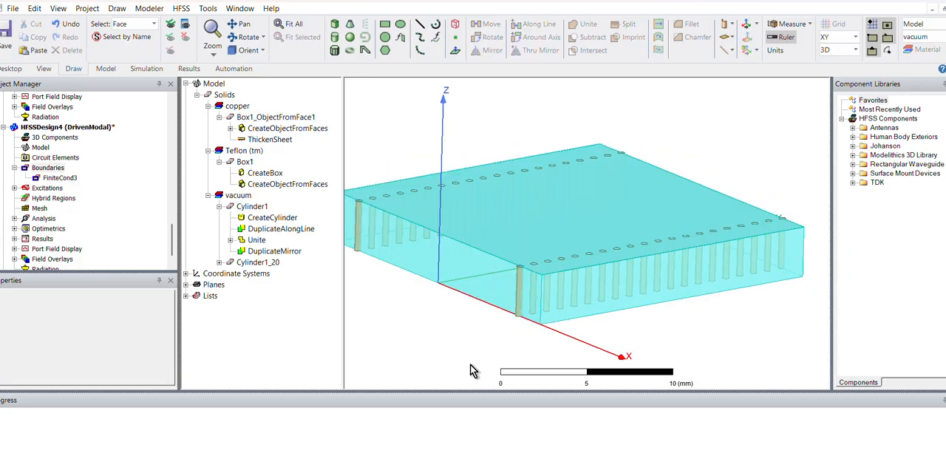
pyautogui.scroll(-2, 471, 371)
pyautogui.keyDown('alt'); pyautogui.moveTo(475, 371); pyautogui.dragTo(541, 370); pyautogui.keyUp('alt')
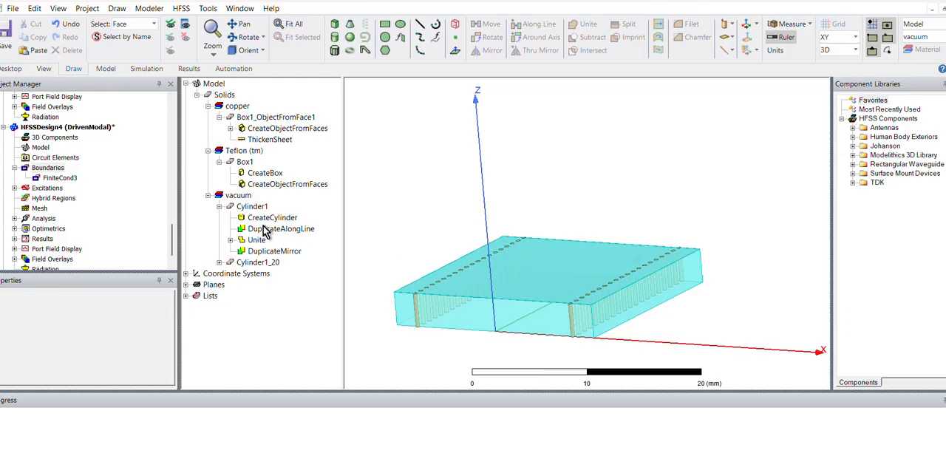
pyautogui.click(252, 206)
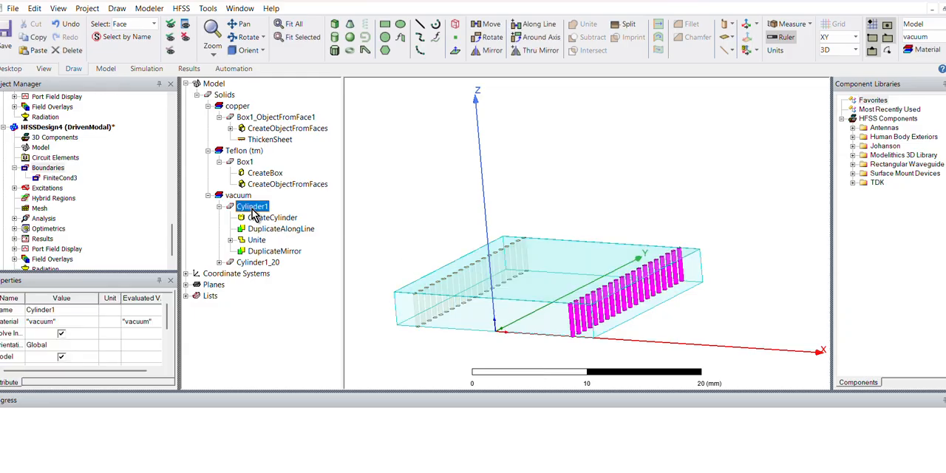
pyautogui.keyDown('ctrl'); pyautogui.click(255, 262); pyautogui.keyUp('ctrl')
pyautogui.rightClick(260, 263)
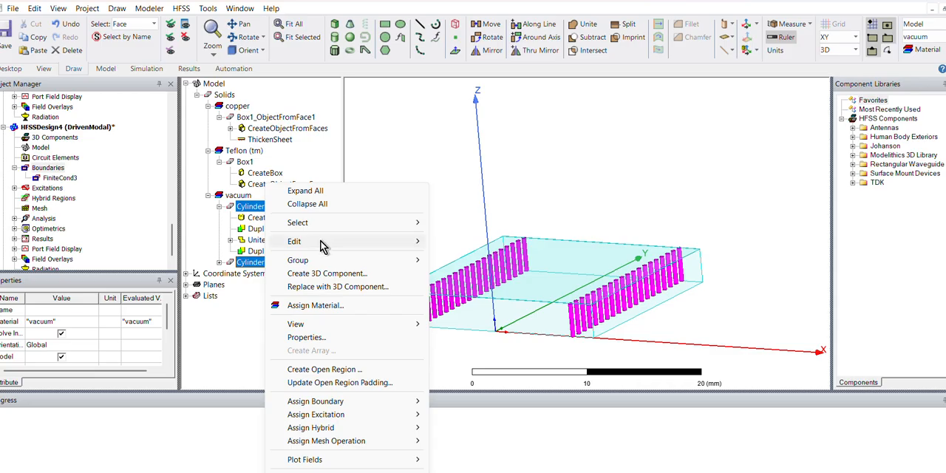
pyautogui.moveTo(323, 242)
pyautogui.click(514, 293)
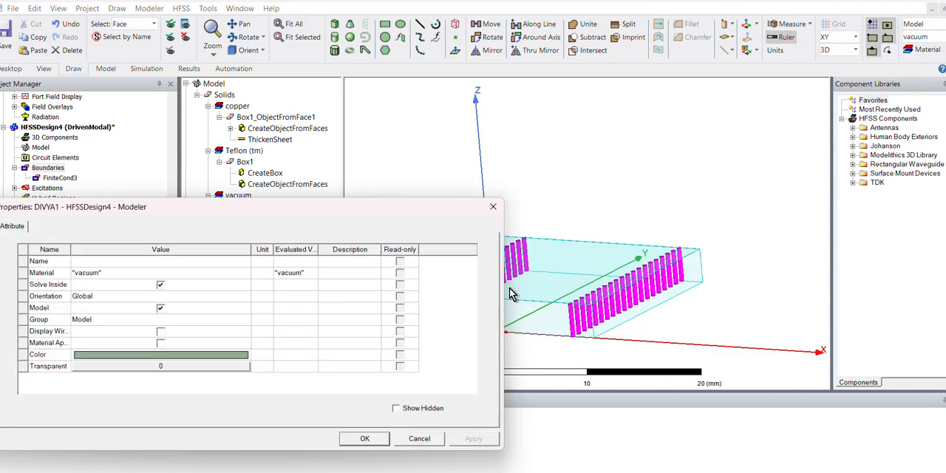
pyautogui.click(196, 272)
pyautogui.click(194, 274)
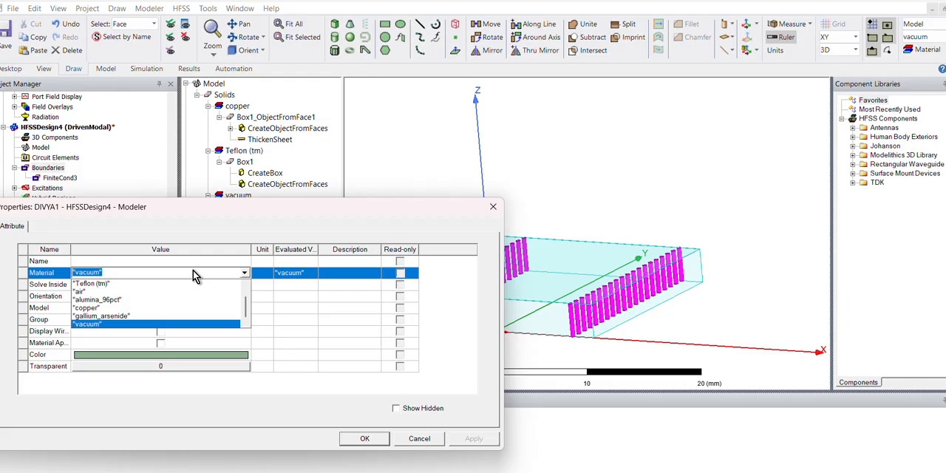
pyautogui.click(127, 308)
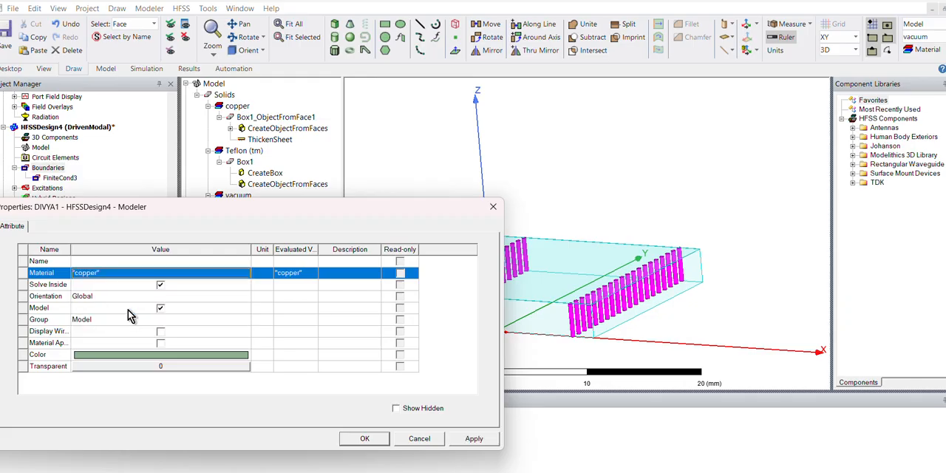
pyautogui.click(473, 437)
pyautogui.click(380, 440)
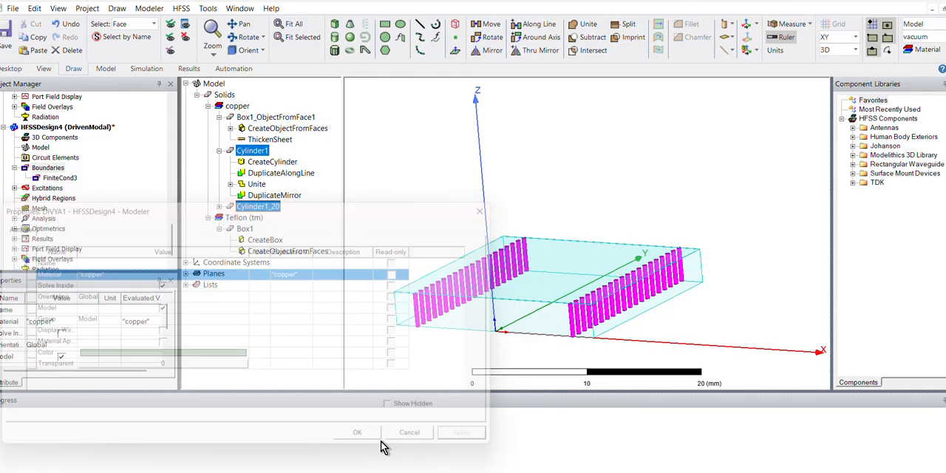
# - Run the validation check on HFSSDesign4 and show the message list to read its details
pyautogui.moveTo(593, 282); pyautogui.dragTo(552, 300, button='middle')
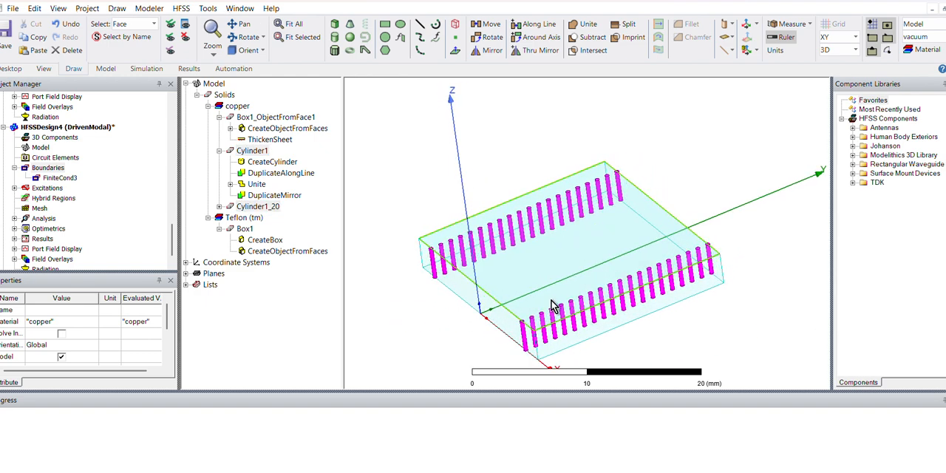
pyautogui.click(142, 69)
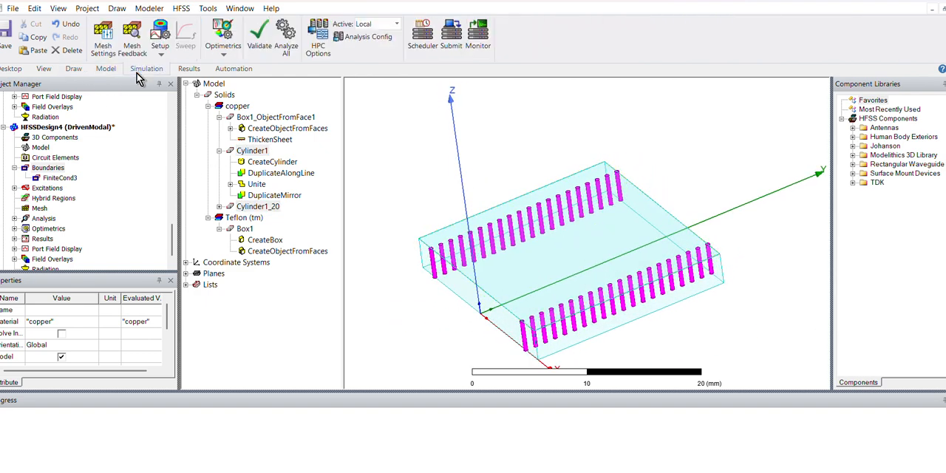
pyautogui.click(259, 33)
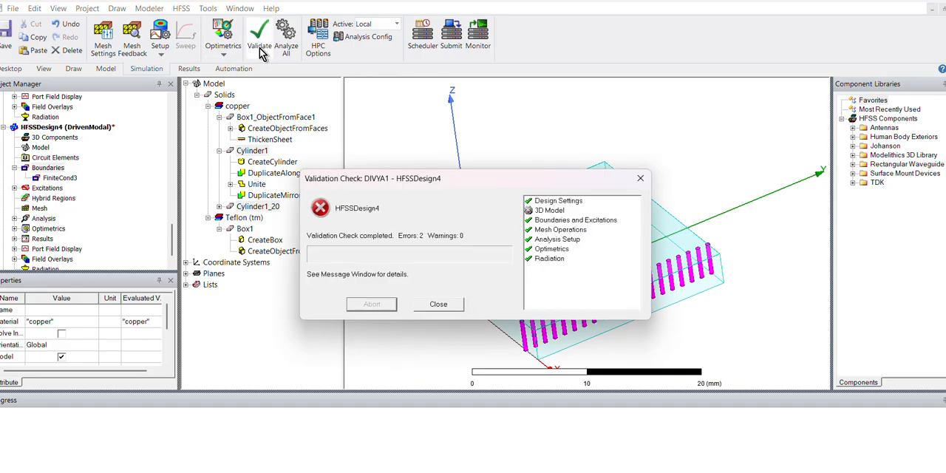
pyautogui.click(450, 302)
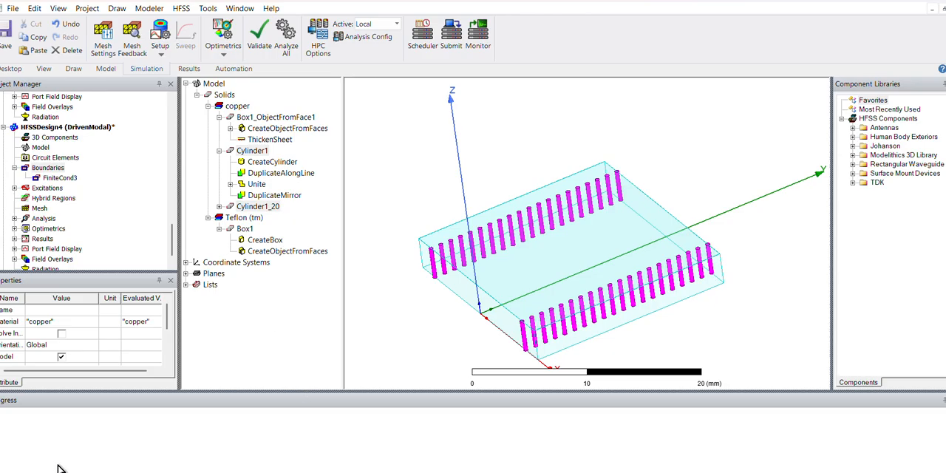
pyautogui.click(79, 471)
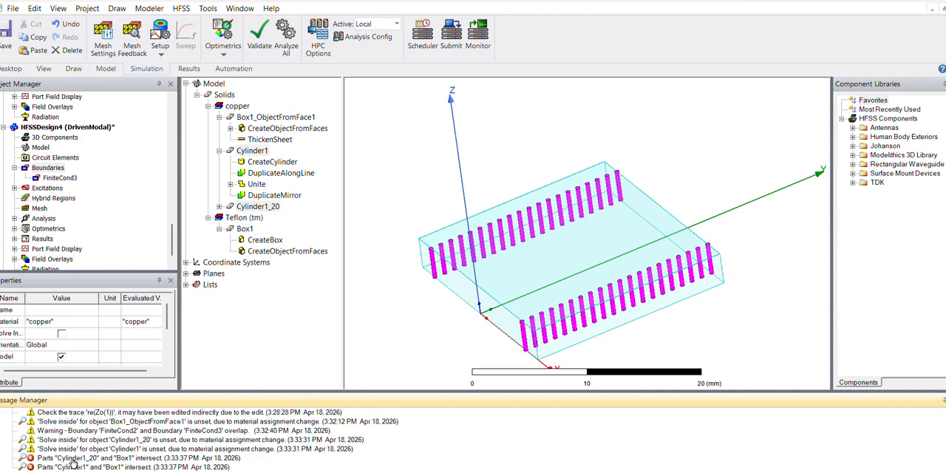
# - Examine where the via cylinders intersect the Teflon box Box1, highlighting the parts named in the error and each solid in turn
pyautogui.click(24, 462)
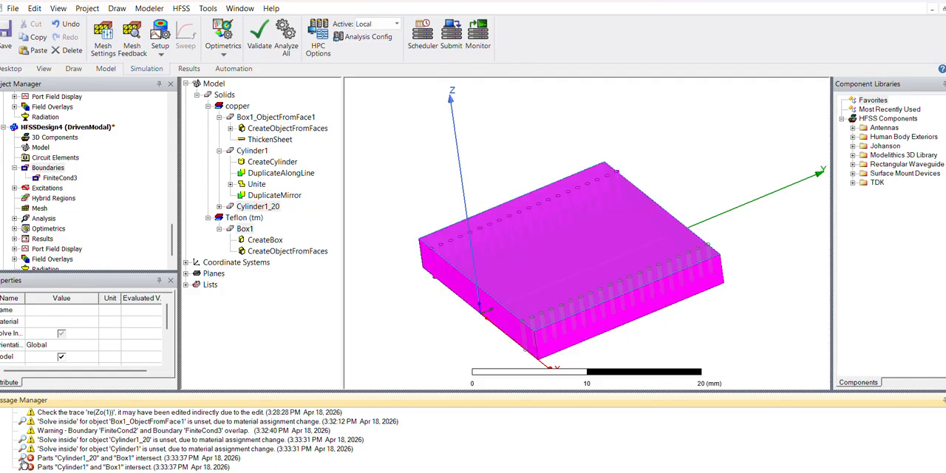
pyautogui.click(430, 373)
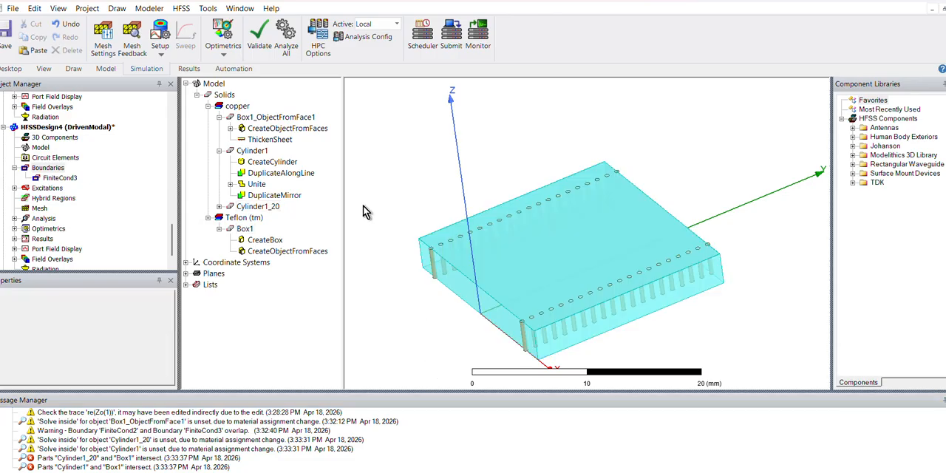
pyautogui.scroll(4, 473, 274)
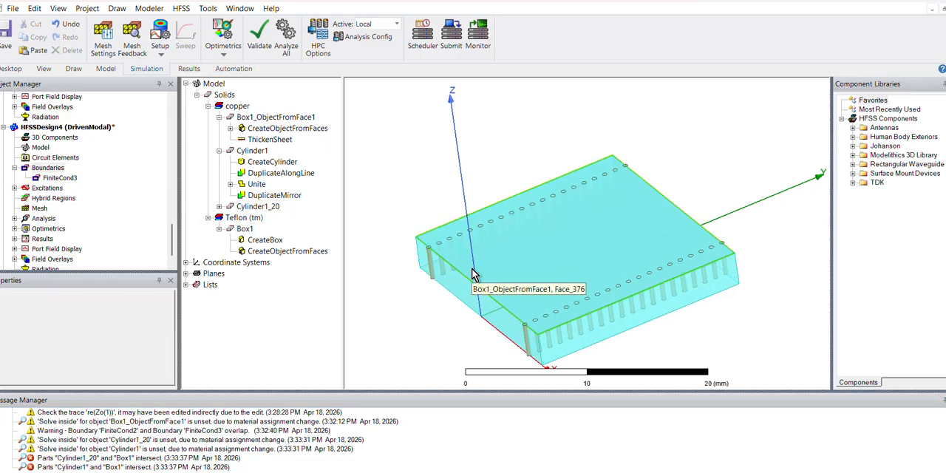
pyautogui.keyDown('alt'); pyautogui.moveTo(495, 270); pyautogui.dragTo(508, 305); pyautogui.keyUp('alt')
pyautogui.scroll(2, 509, 305)
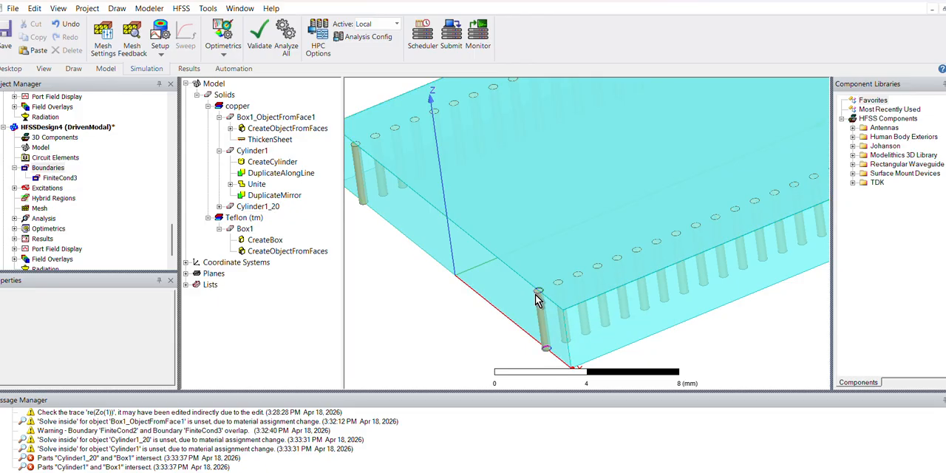
pyautogui.scroll(2, 536, 297)
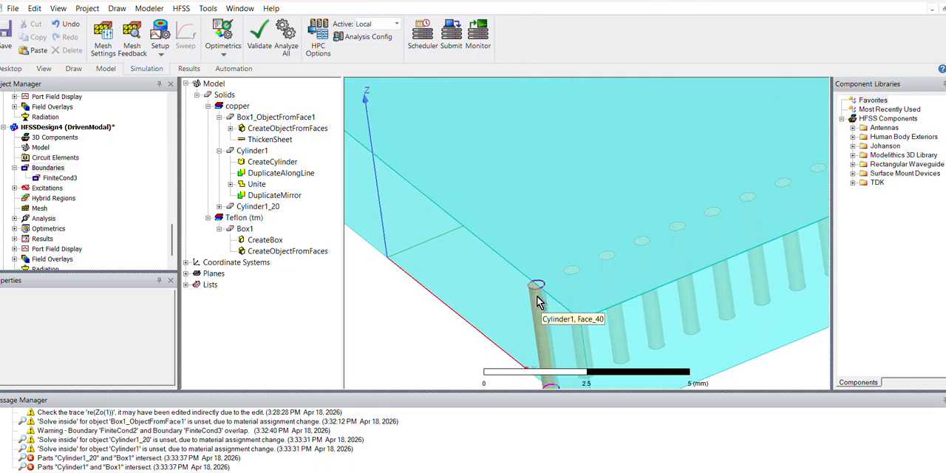
pyautogui.scroll(-1, 532, 297)
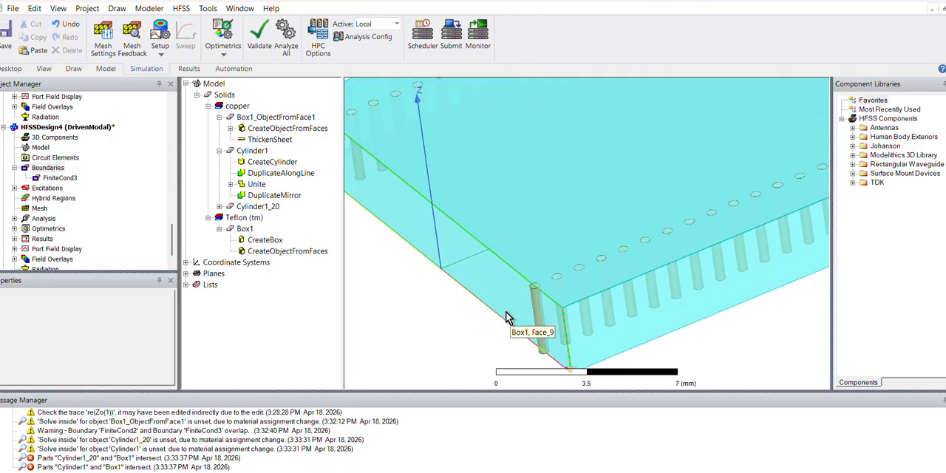
pyautogui.scroll(-1, 423, 313)
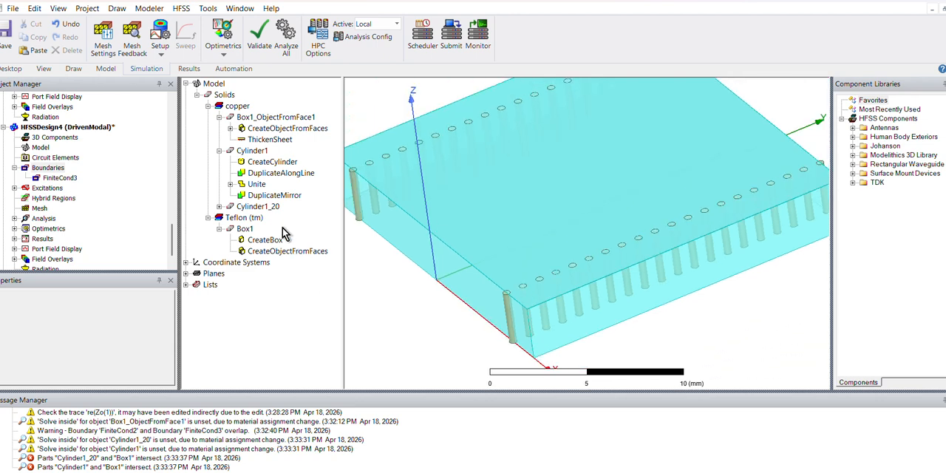
pyautogui.click(253, 151)
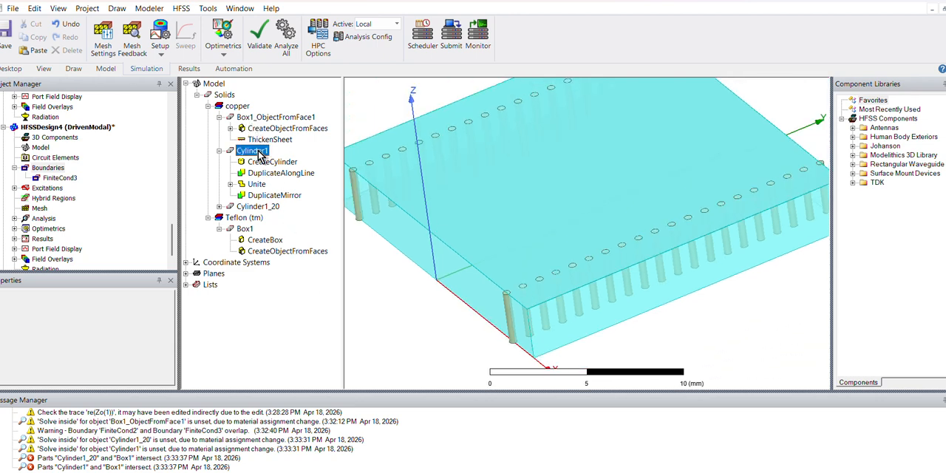
pyautogui.click(245, 229)
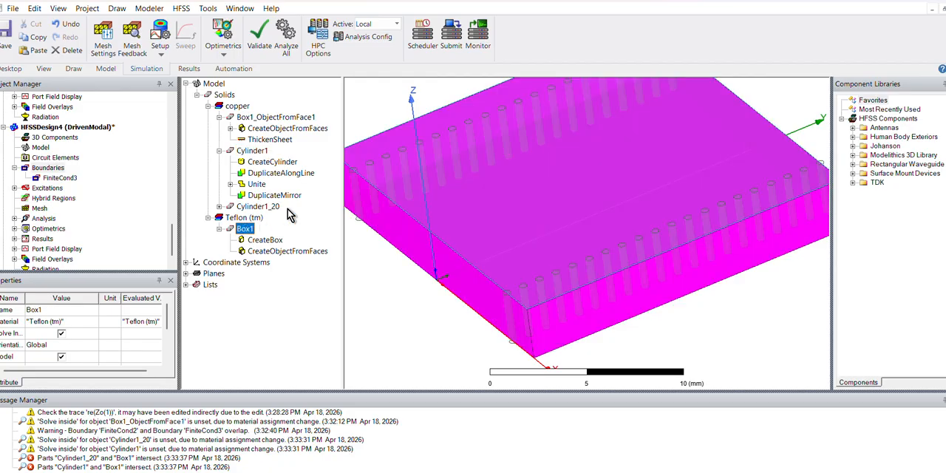
# - Rename the Teflon box Box1 as SUBS
pyautogui.doubleClick(243, 231)
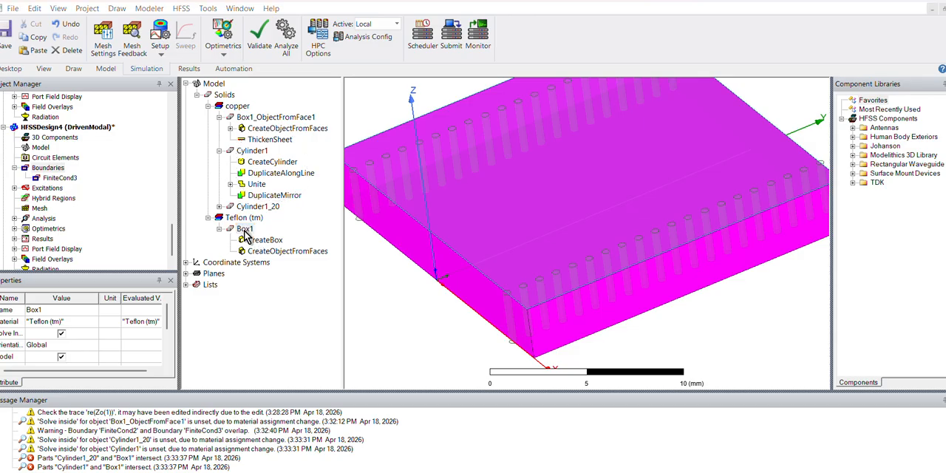
pyautogui.click(97, 261)
pyautogui.write('SU')
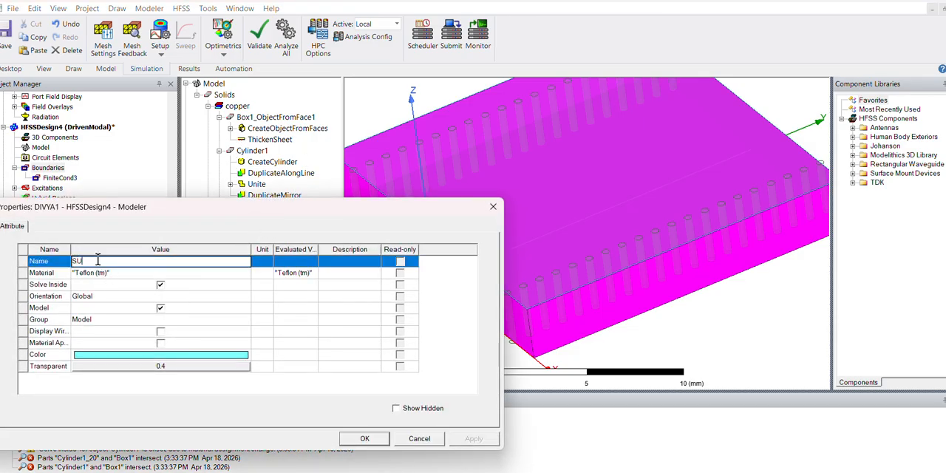
pyautogui.write('BS')
pyautogui.press('Return')
pyautogui.press('Return')
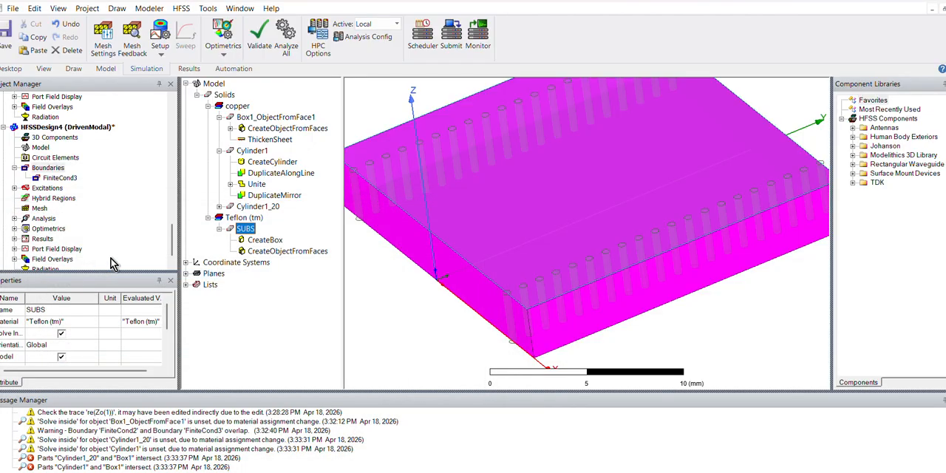
# - Subtract both via rows, Cylinder1 and Cylinder1_20, from SUBS, cloning the tool objects before the operation
pyautogui.keyDown('ctrl'); pyautogui.click(255, 152); pyautogui.keyUp('ctrl')
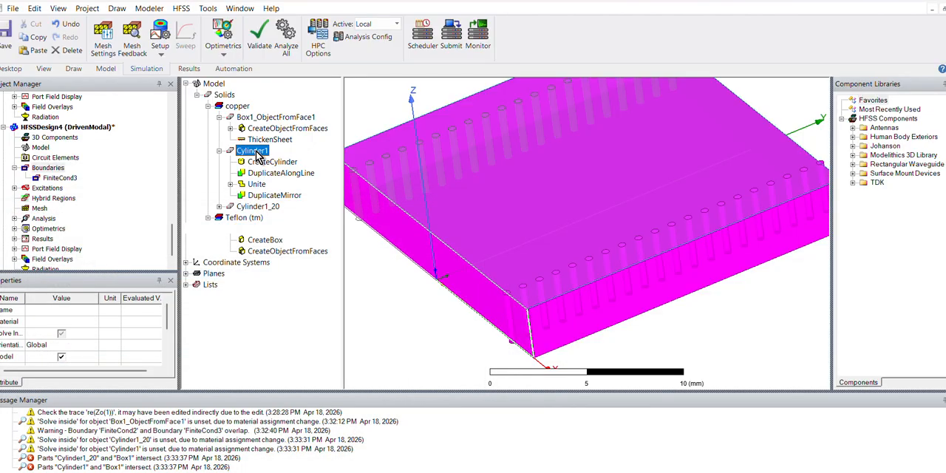
pyautogui.keyDown('ctrl'); pyautogui.click(259, 207); pyautogui.keyUp('ctrl')
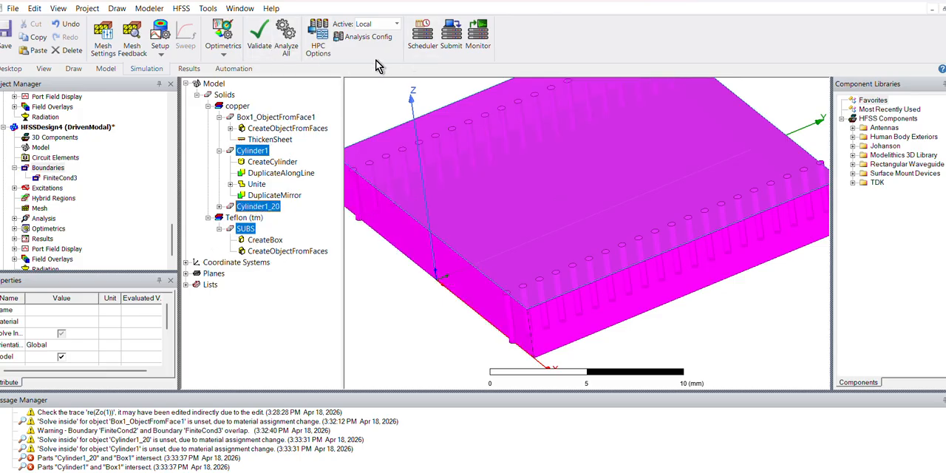
pyautogui.click(75, 72)
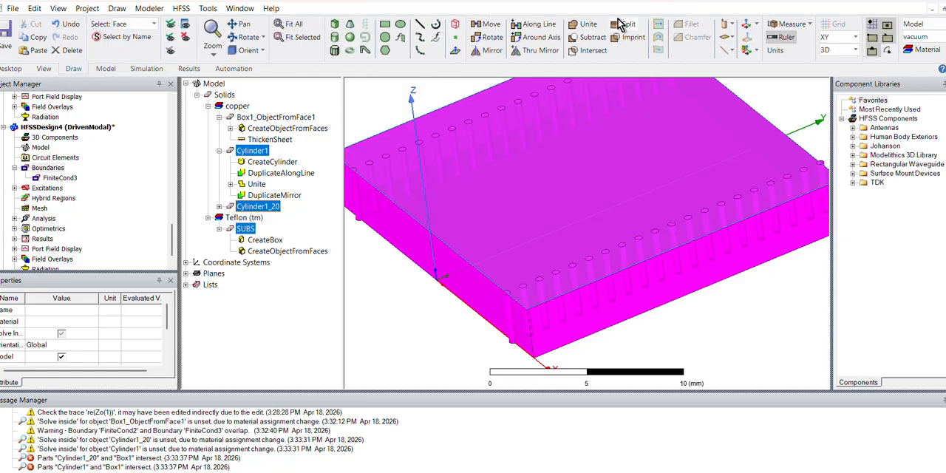
pyautogui.click(596, 39)
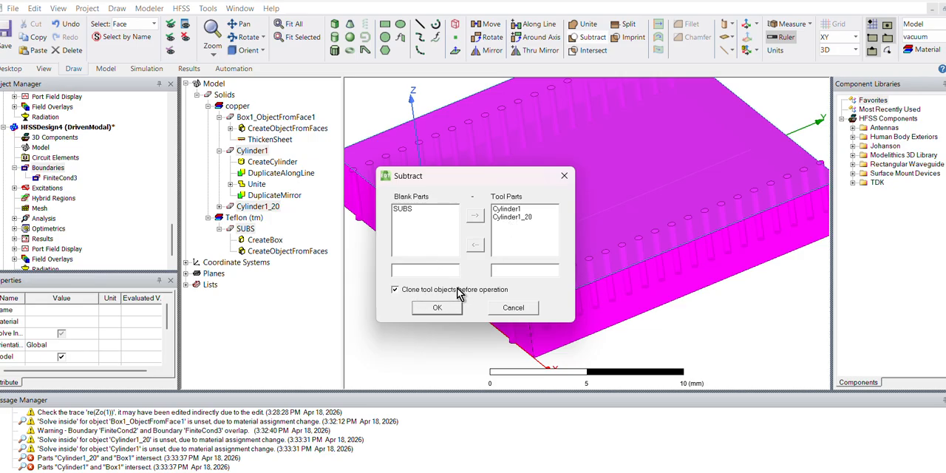
pyautogui.click(437, 308)
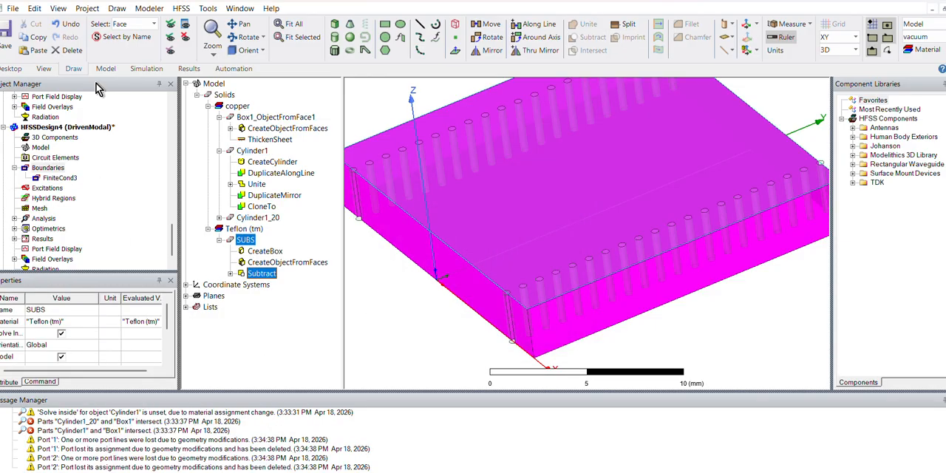
# - Run the validation check on HFSSDesign4, dismiss its result and clear the selection in the model
pyautogui.click(144, 70)
pyautogui.click(265, 50)
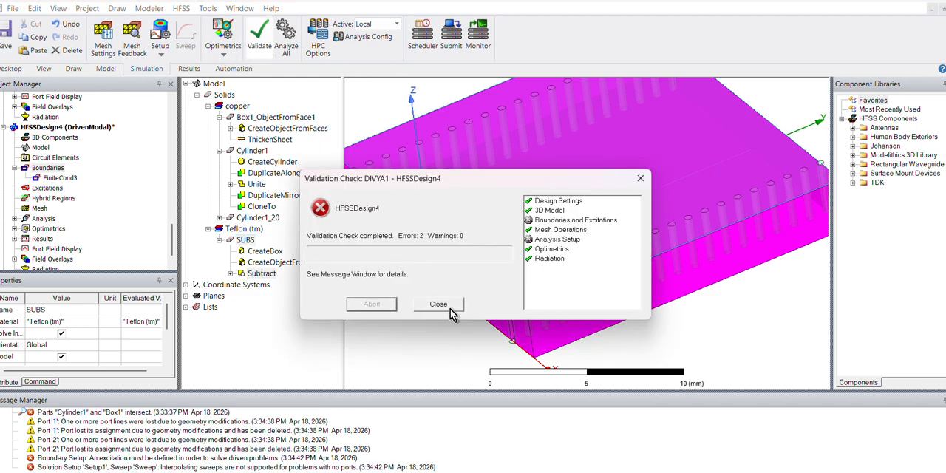
pyautogui.click(444, 308)
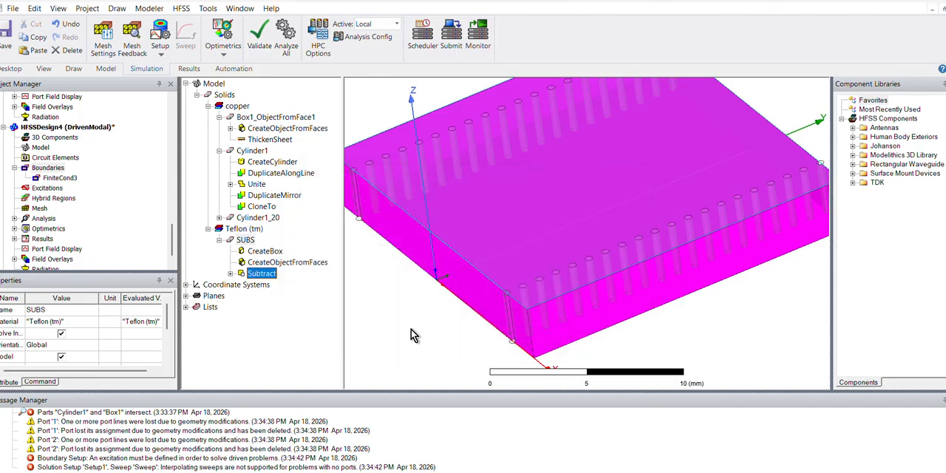
pyautogui.click(407, 334)
pyautogui.scroll(-1, 407, 334)
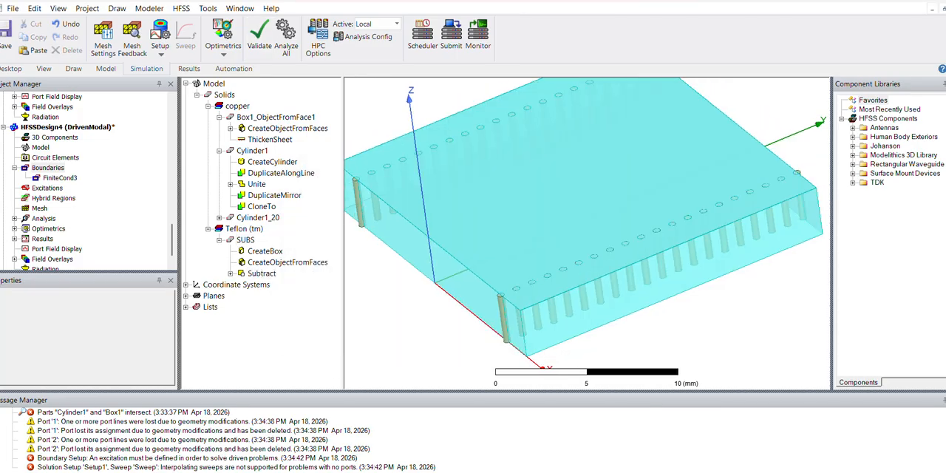
# - Clear the old HFSSDesign4 messages and repeat the validation check to list only the current errors
pyautogui.click(165, 440)
pyautogui.rightClick(165, 441)
pyautogui.click(224, 382)
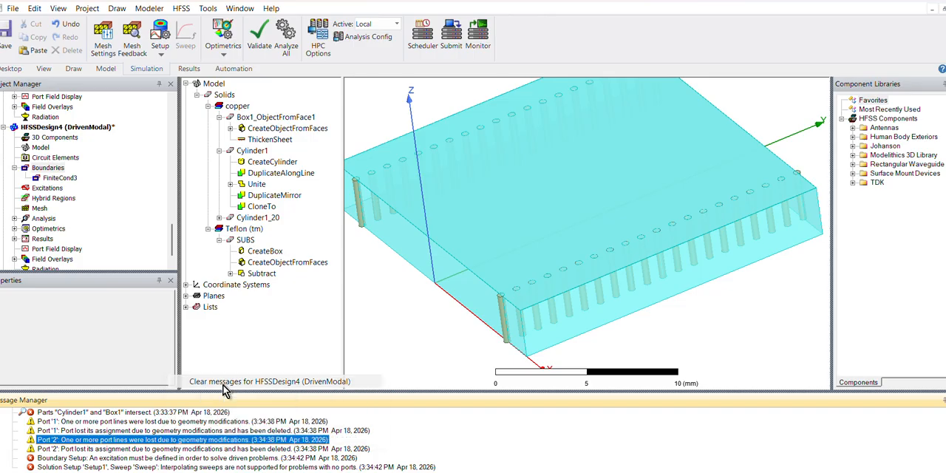
pyautogui.click(260, 34)
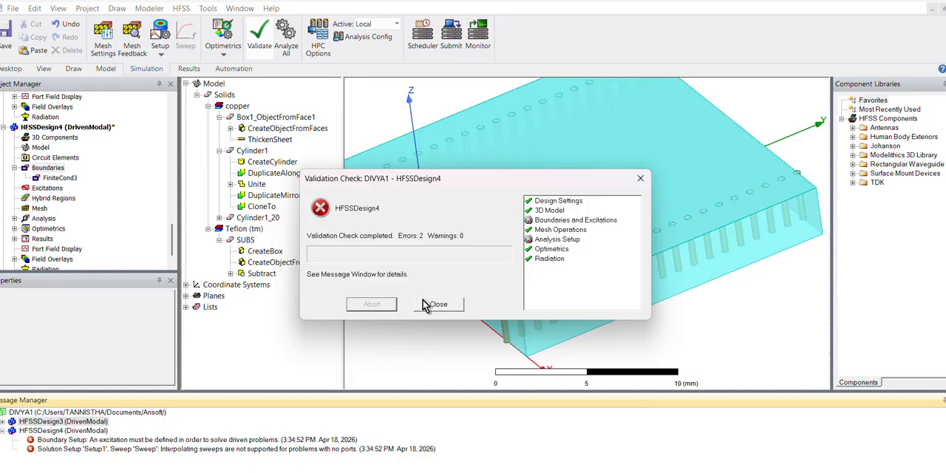
pyautogui.click(447, 307)
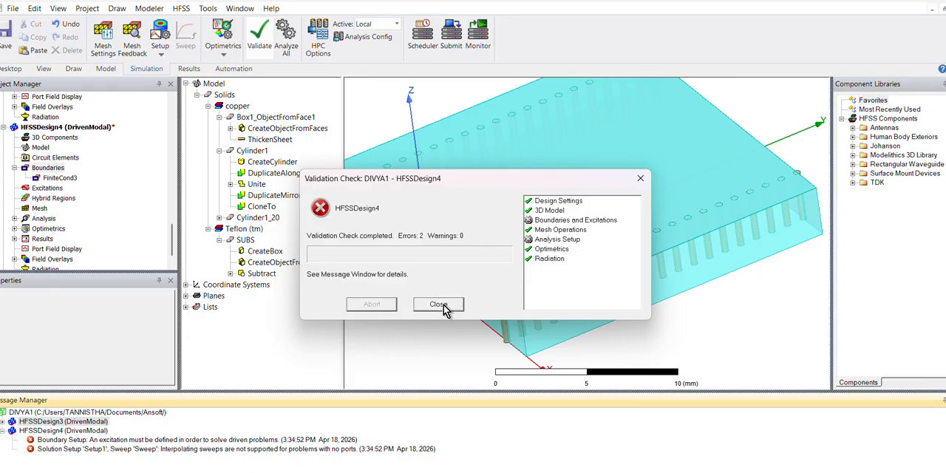
# - Start assigning a wave port excitation to the SUBS end face at the origin, between the two via rows
pyautogui.click(42, 190)
pyautogui.keyDown('alt'); pyautogui.moveTo(566, 268); pyautogui.dragTo(605, 240); pyautogui.keyUp('alt')
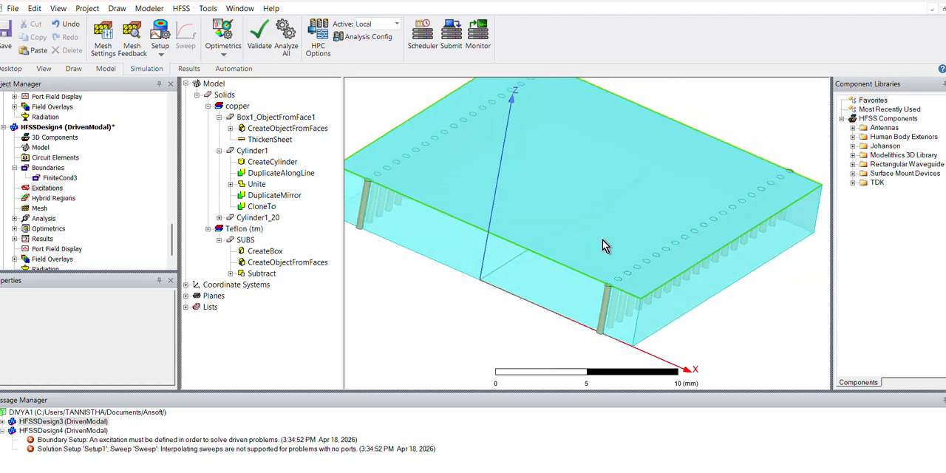
pyautogui.click(495, 255)
pyautogui.rightClick(495, 255)
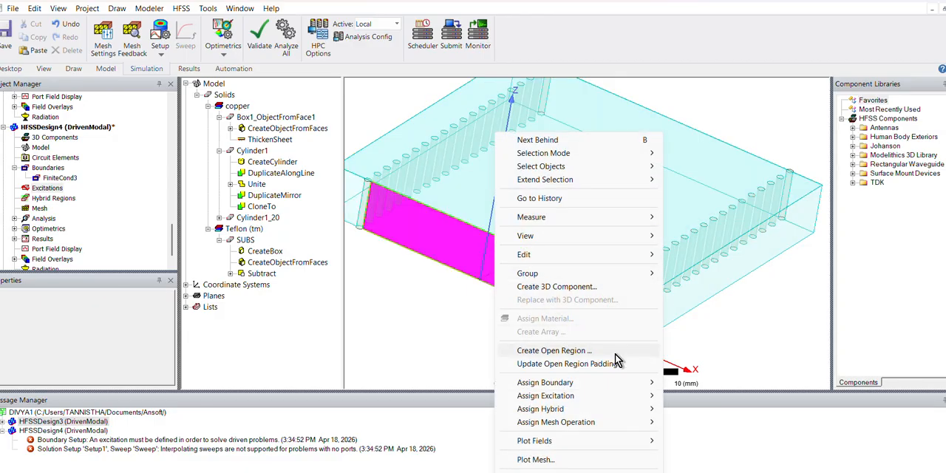
pyautogui.moveTo(588, 246)
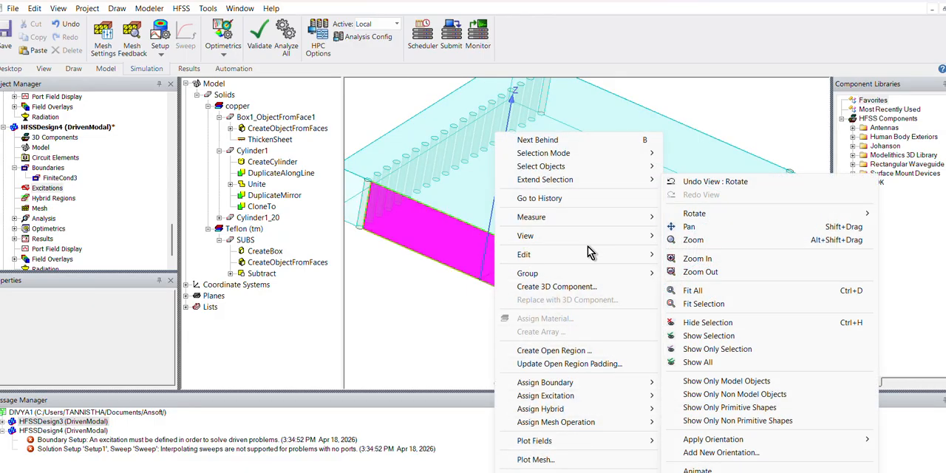
pyautogui.moveTo(568, 403)
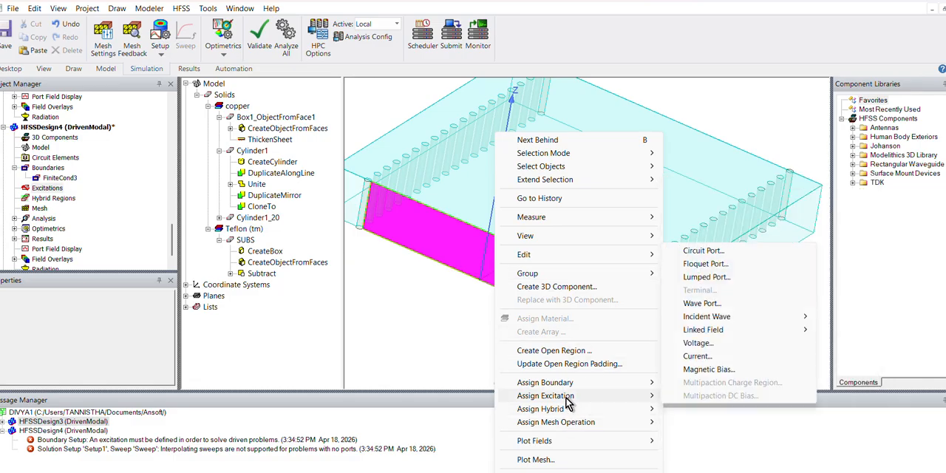
pyautogui.click(702, 304)
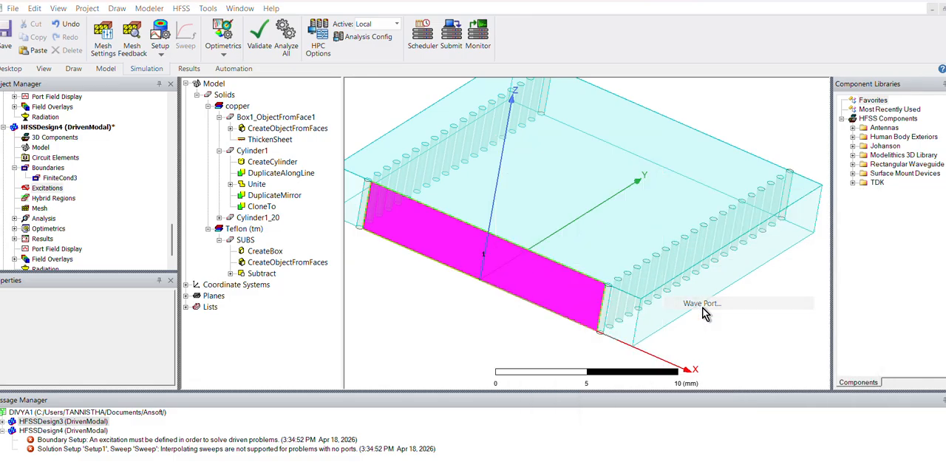
# - Define mode 1's integration line from the origin to the centre of the top edge at (0, 0, 3) mm
pyautogui.click(135, 225)
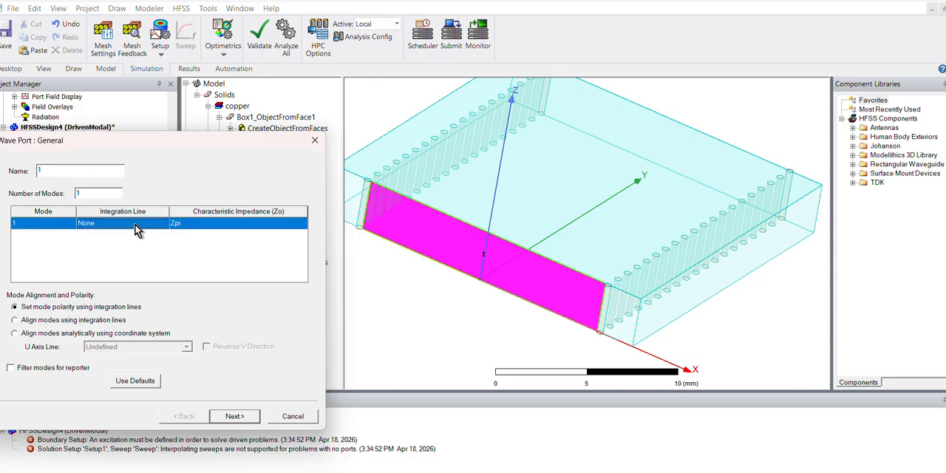
pyautogui.click(136, 226)
pyautogui.click(94, 242)
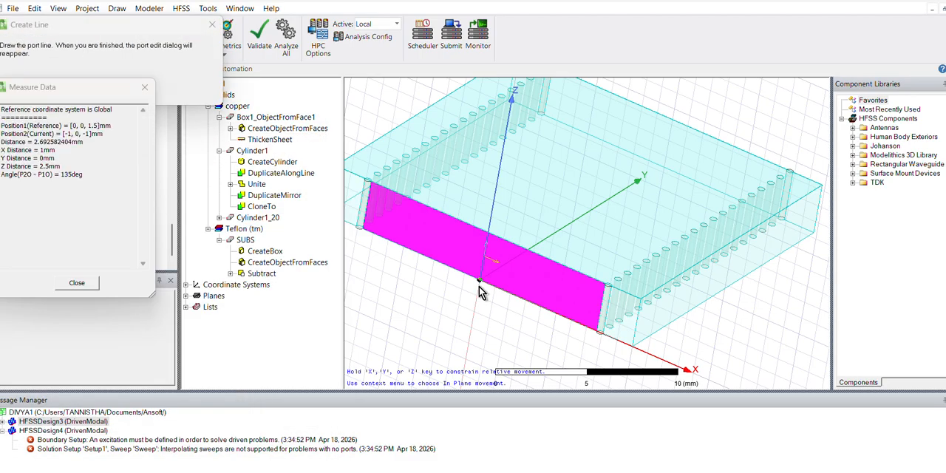
pyautogui.click(478, 282)
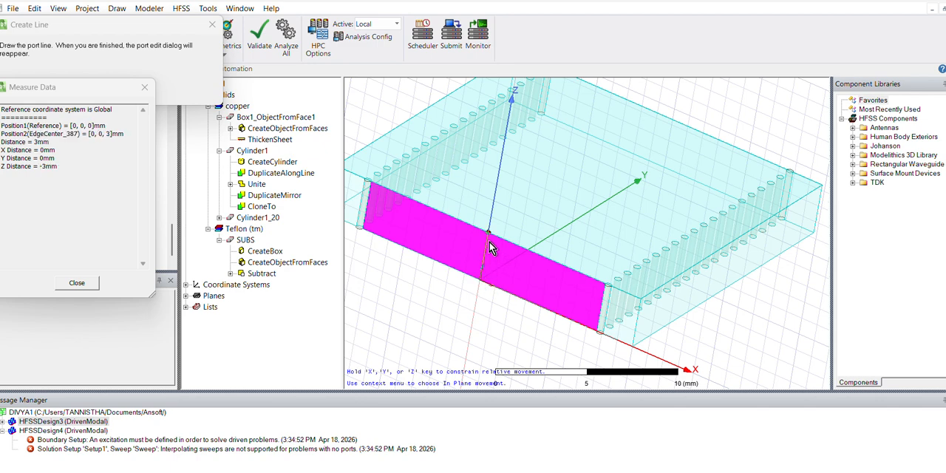
pyautogui.click(489, 236)
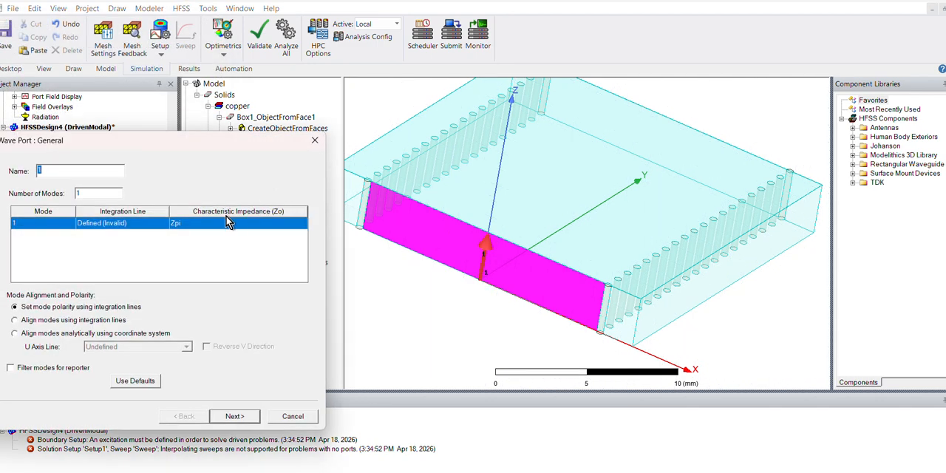
# - Set mode 1's characteristic impedance to Zvi and try to continue with the wave port setup
pyautogui.click(224, 225)
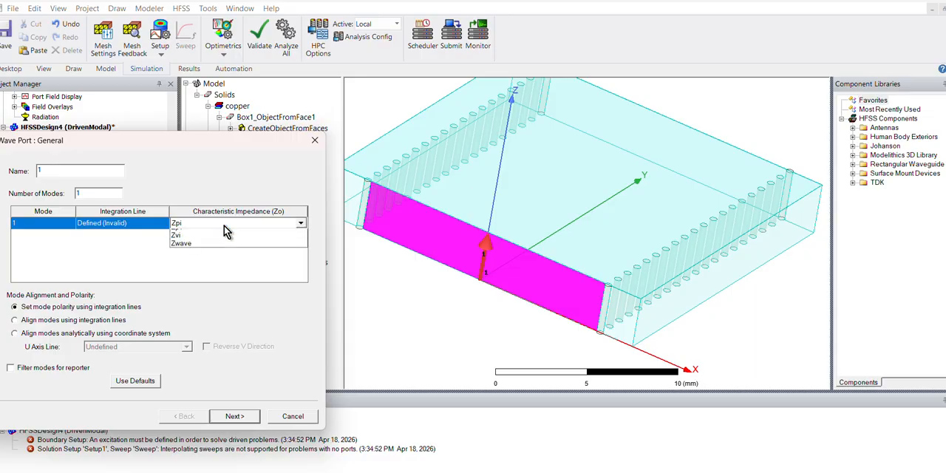
pyautogui.click(201, 251)
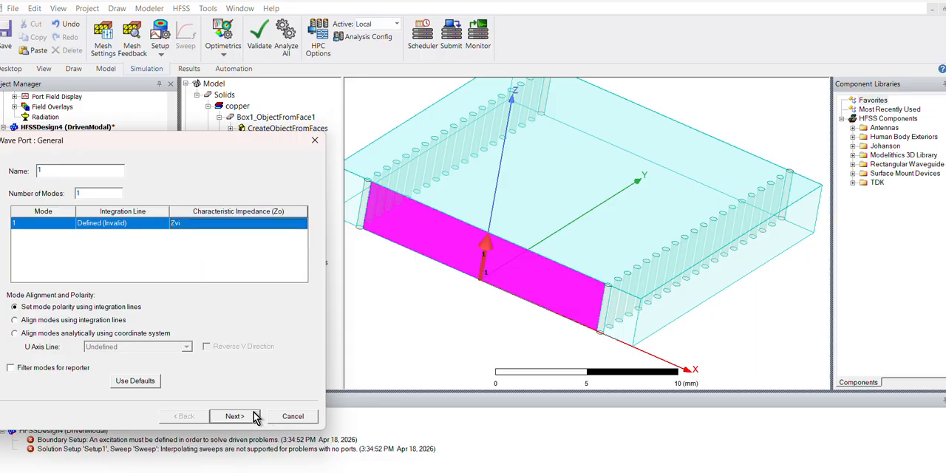
pyautogui.click(254, 417)
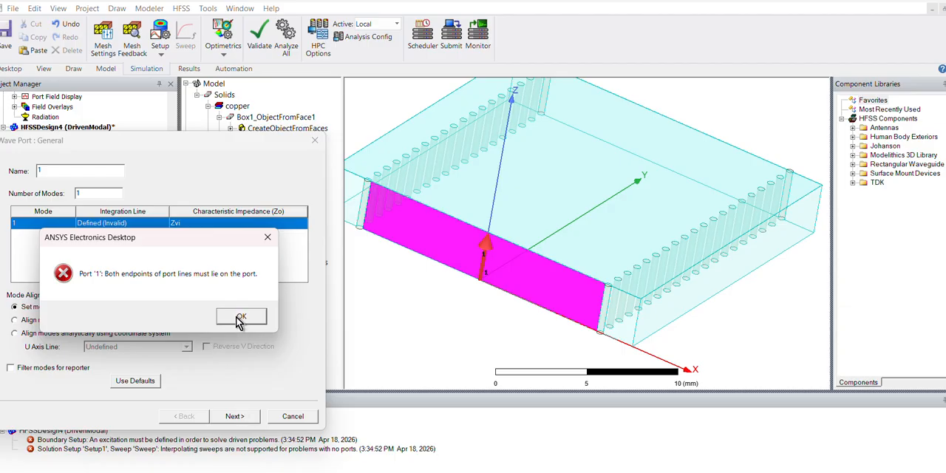
# - Try to redraw port 1's mode 1 integration line from the origin to the centre of the face's top edge
pyautogui.click(238, 317)
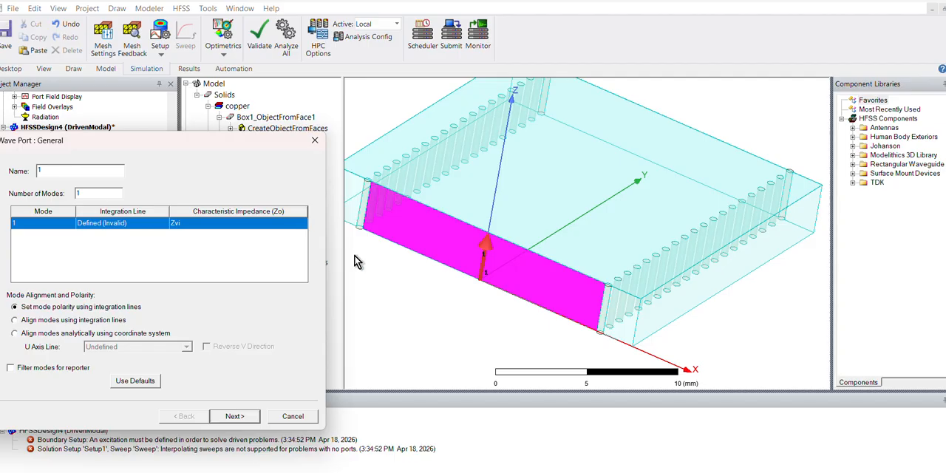
pyautogui.click(146, 232)
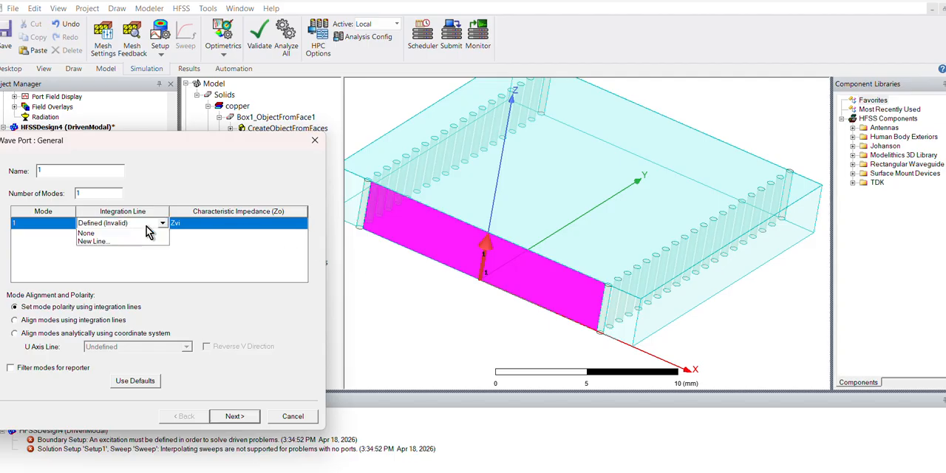
pyautogui.click(120, 256)
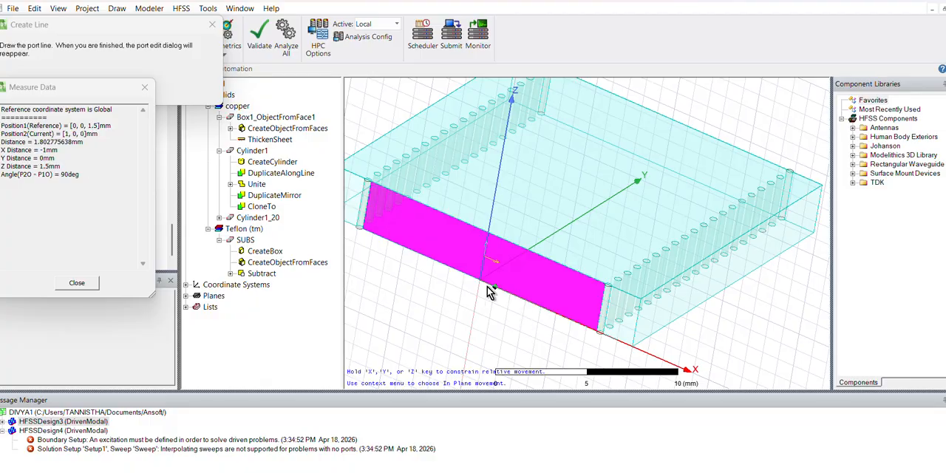
pyautogui.click(479, 283)
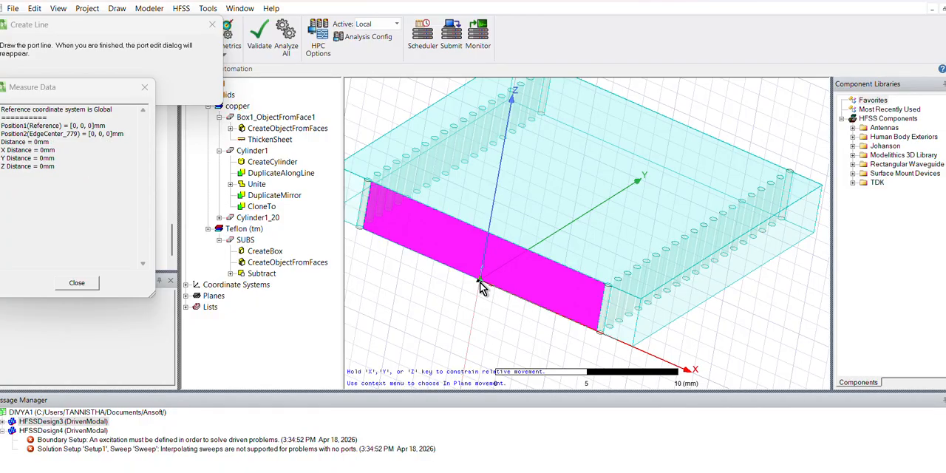
pyautogui.click(489, 232)
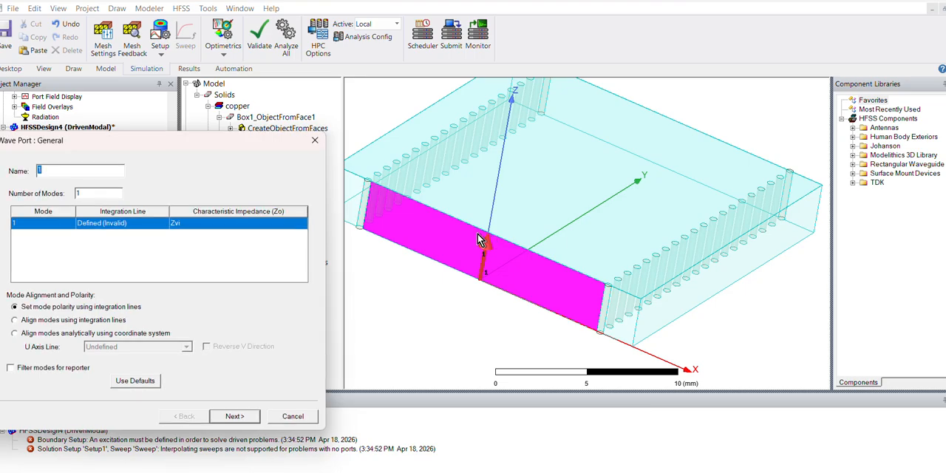
# - Redraw port 1's mode 1 integration line precisely from the origin up to the SUBS face's own top edge and finish the wave port
pyautogui.click(138, 226)
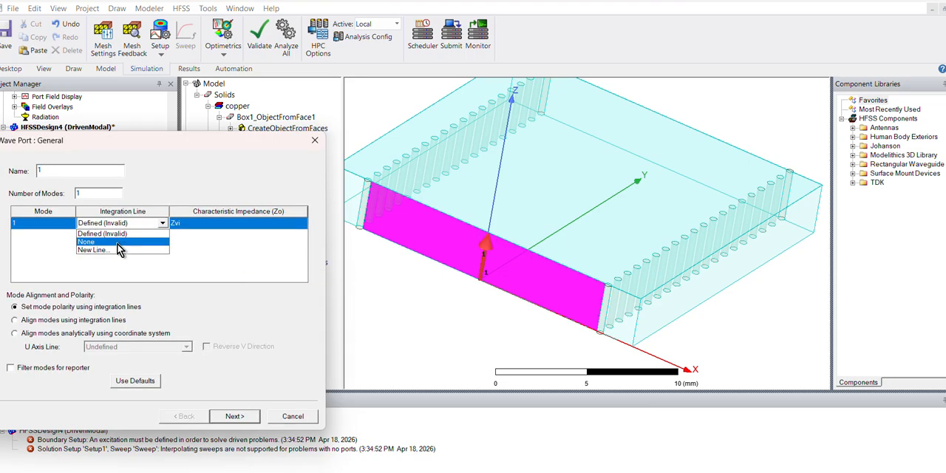
pyautogui.click(112, 249)
pyautogui.scroll(5, 453, 341)
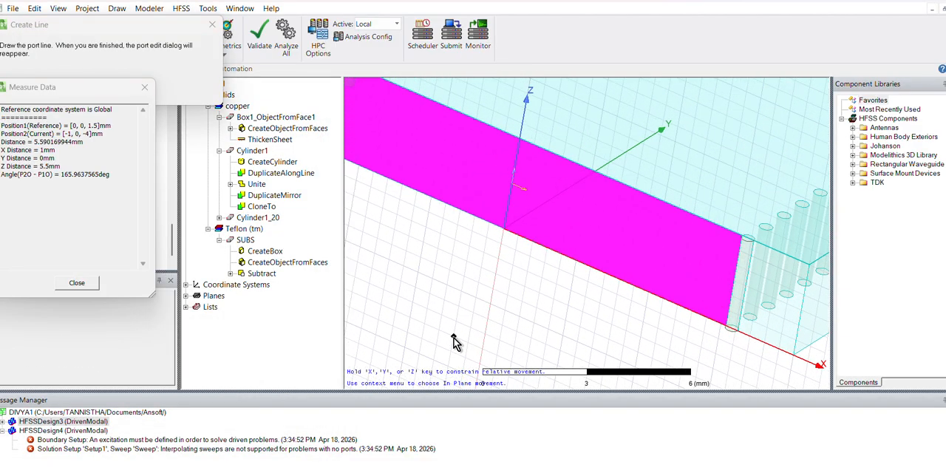
pyautogui.click(503, 228)
pyautogui.scroll(3, 518, 152)
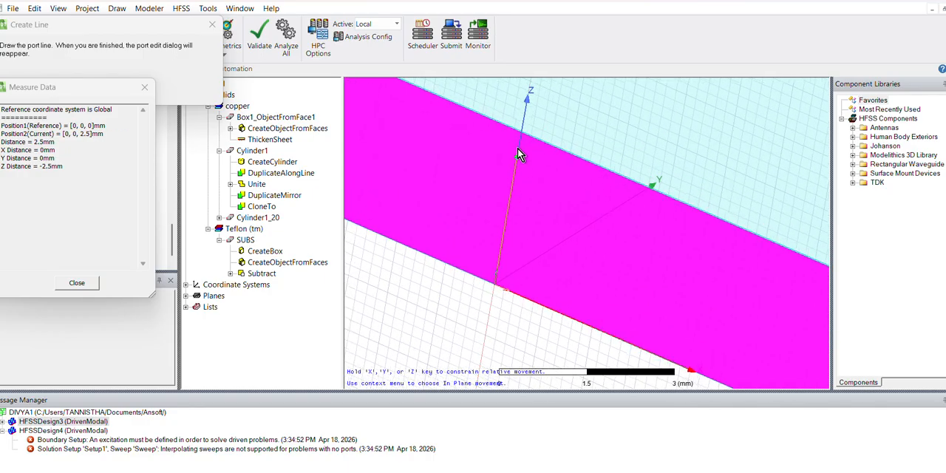
pyautogui.scroll(2, 518, 148)
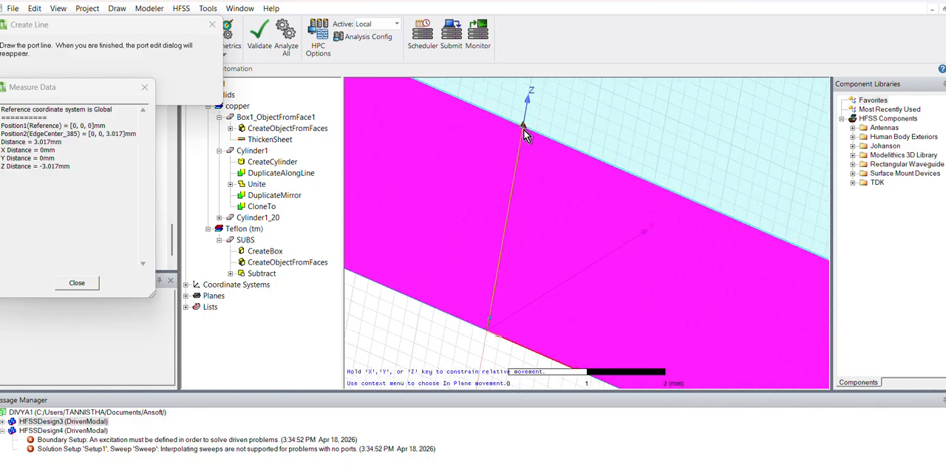
pyautogui.scroll(3, 523, 129)
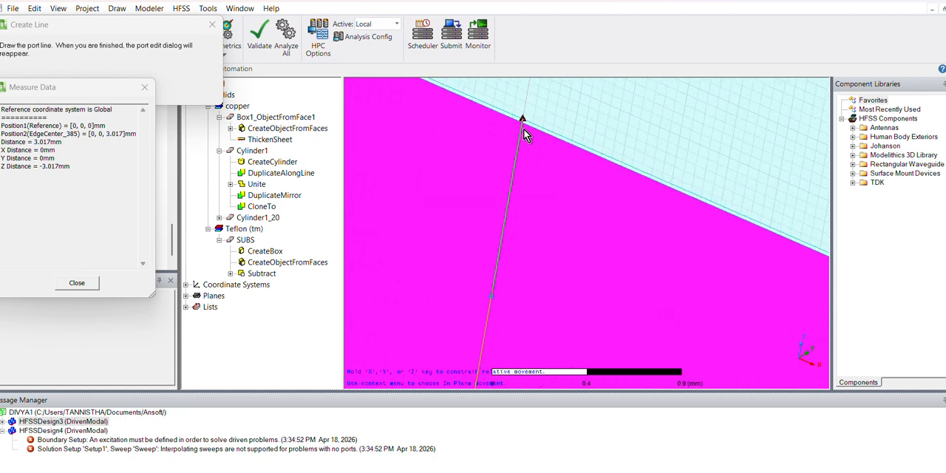
pyautogui.click(523, 131)
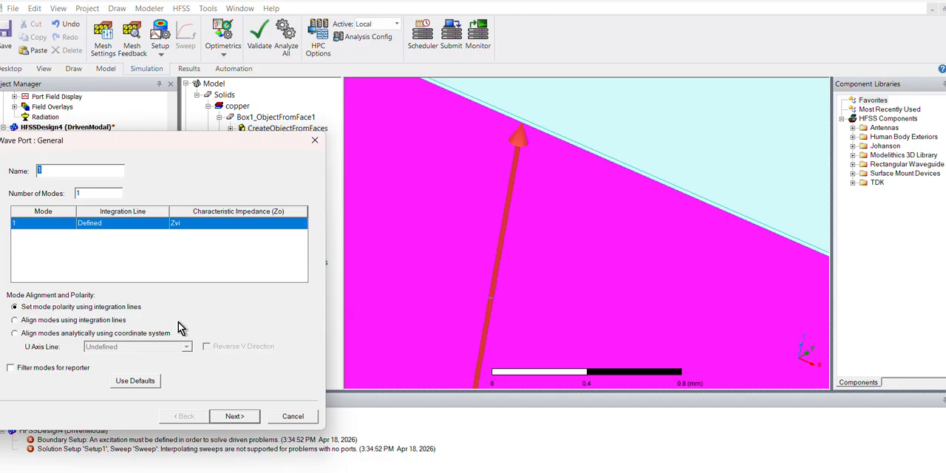
pyautogui.click(235, 417)
pyautogui.click(235, 417)
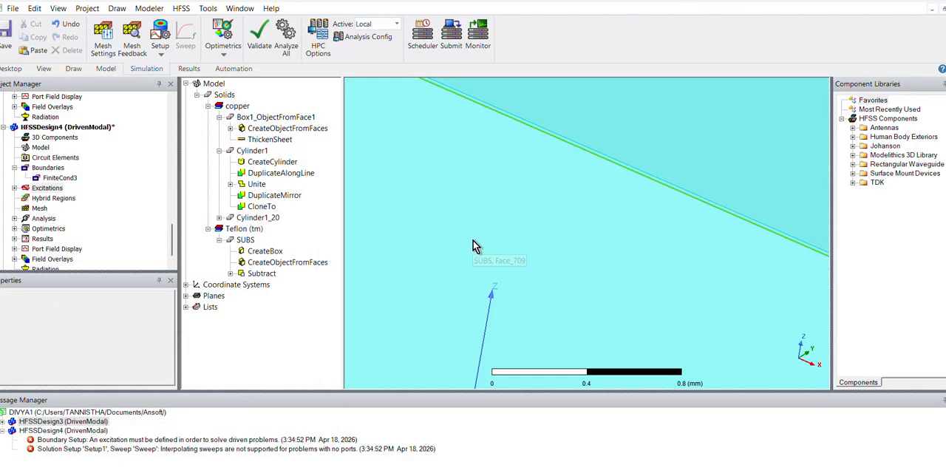
# - Start assigning a wave port excitation to the opposite SUBS end face at Y = 19 mm, between the two via rows
pyautogui.scroll(-6, 473, 246)
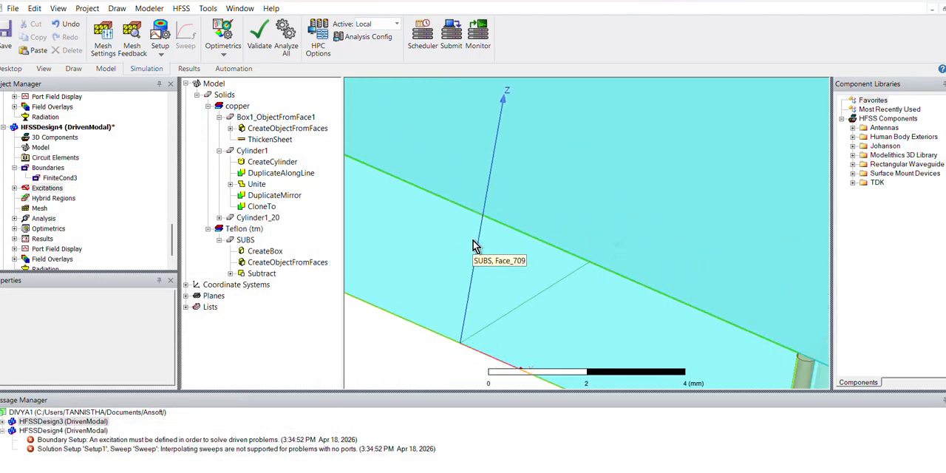
pyautogui.scroll(-4, 473, 246)
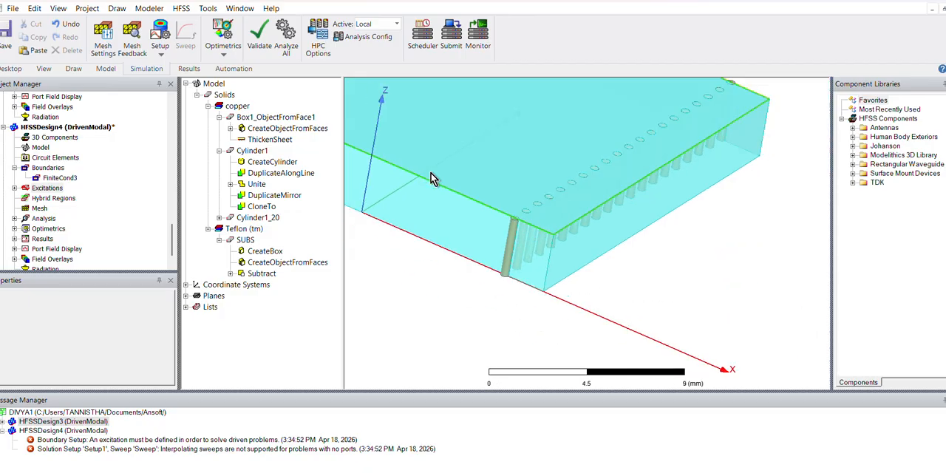
pyautogui.moveTo(627, 255); pyautogui.dragTo(482, 236, button='middle')
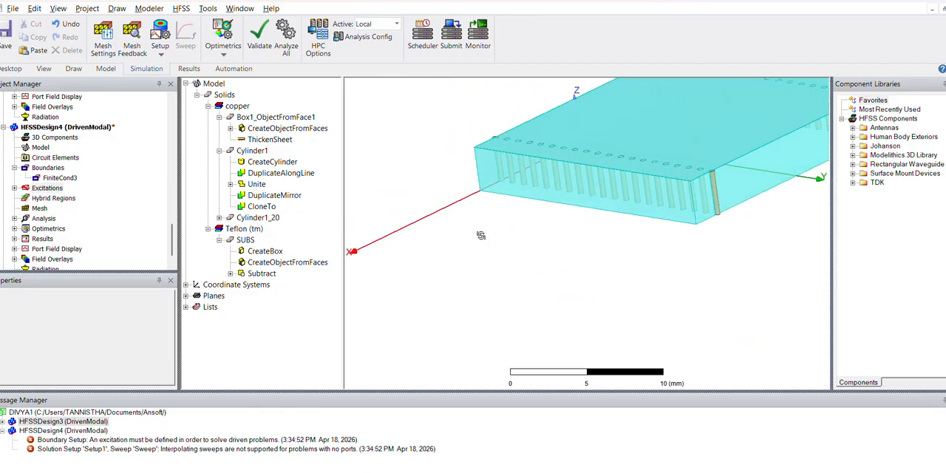
pyautogui.keyDown('shift'); pyautogui.moveTo(651, 231); pyautogui.dragTo(506, 281); pyautogui.keyUp('shift')
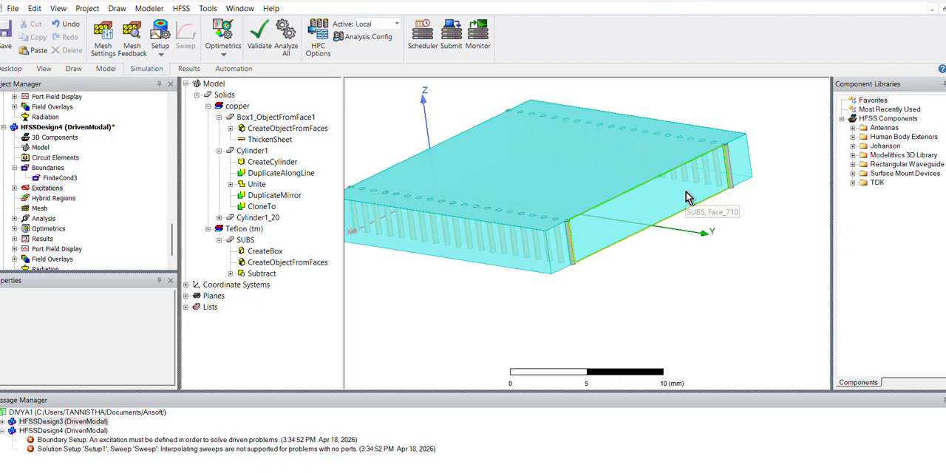
pyautogui.click(686, 192)
pyautogui.rightClick(686, 193)
pyautogui.moveTo(709, 396)
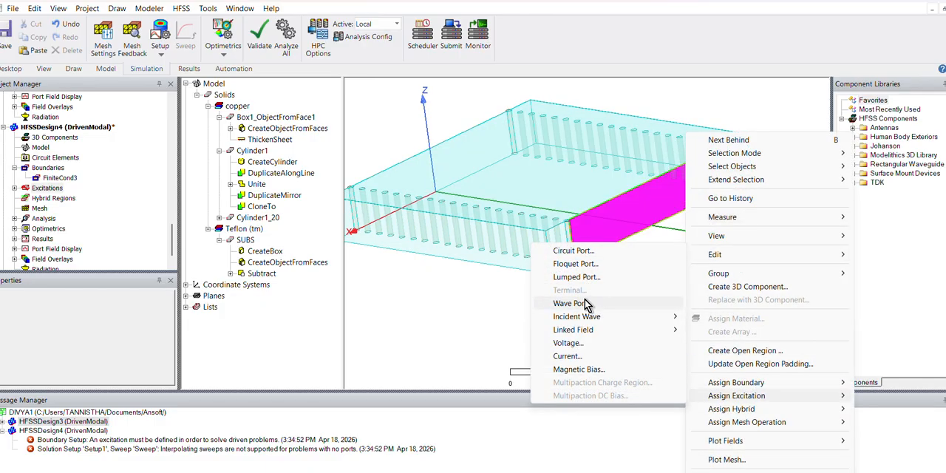
pyautogui.click(583, 303)
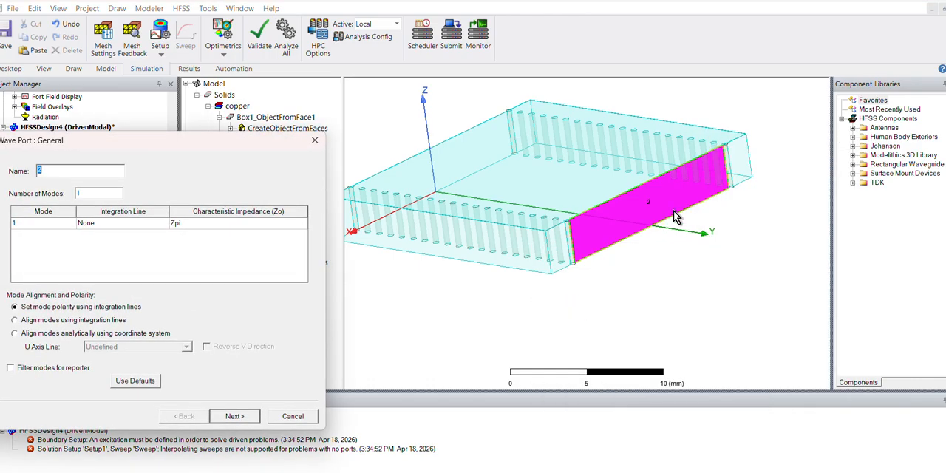
# - Define port 2's mode 1 integration line from (0, 19, 0) to (0, 19, 3) mm and finish the wave port without renormalization
pyautogui.click(153, 226)
pyautogui.click(153, 226)
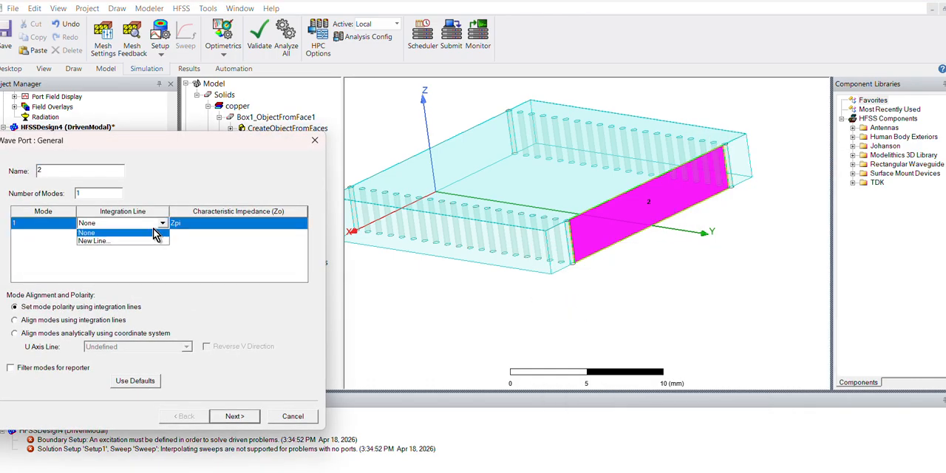
pyautogui.click(126, 244)
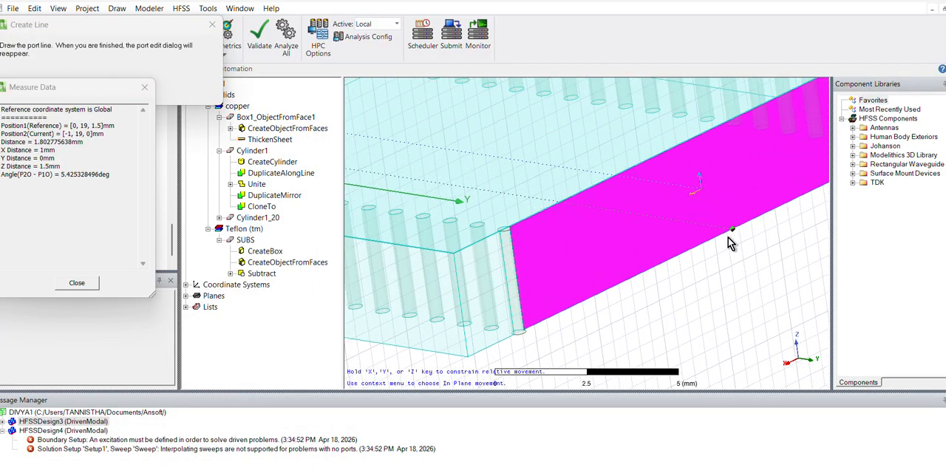
pyautogui.click(707, 246)
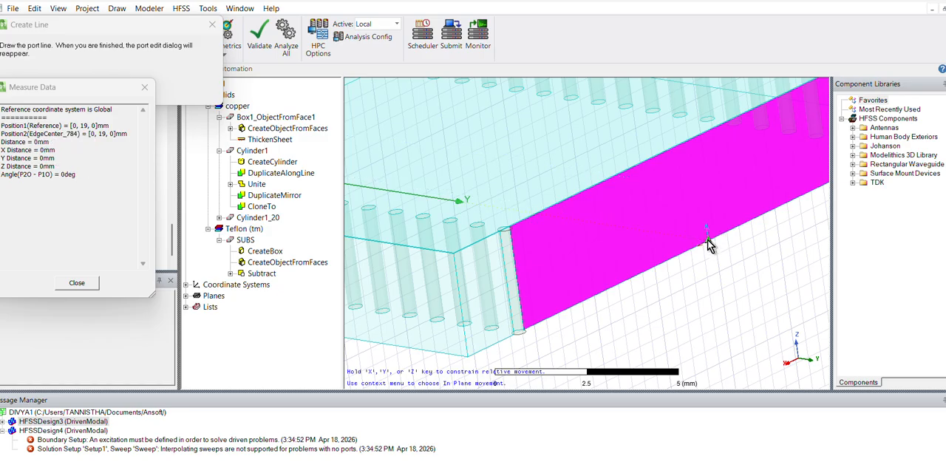
pyautogui.scroll(5, 692, 142)
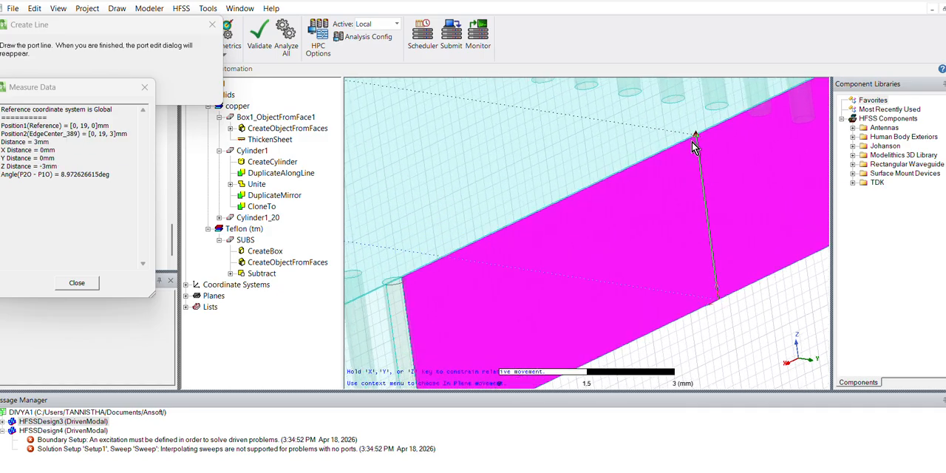
pyautogui.click(709, 125)
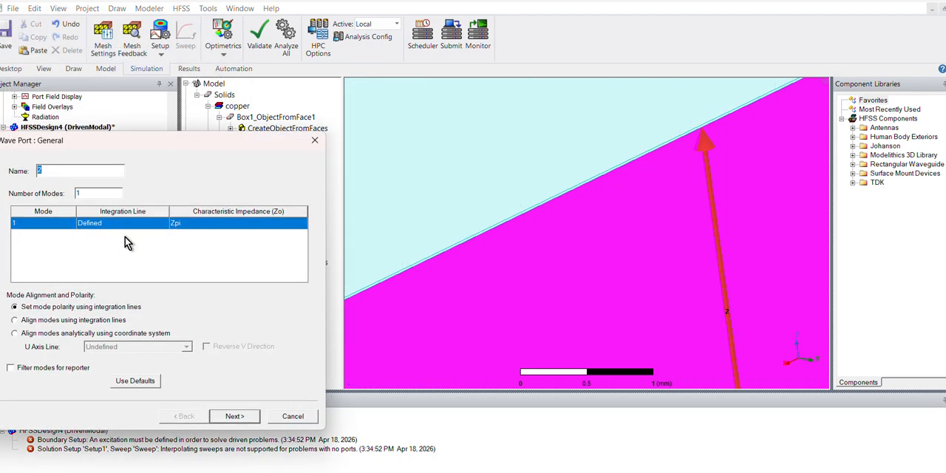
pyautogui.click(232, 416)
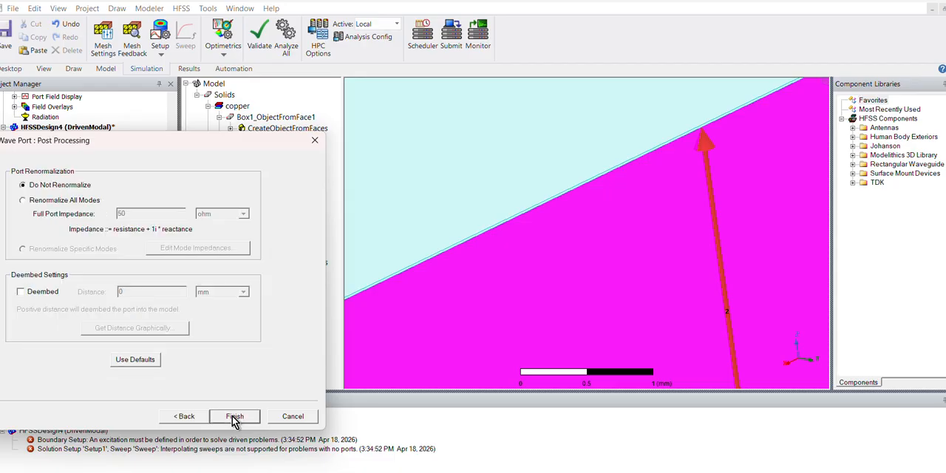
pyautogui.click(232, 415)
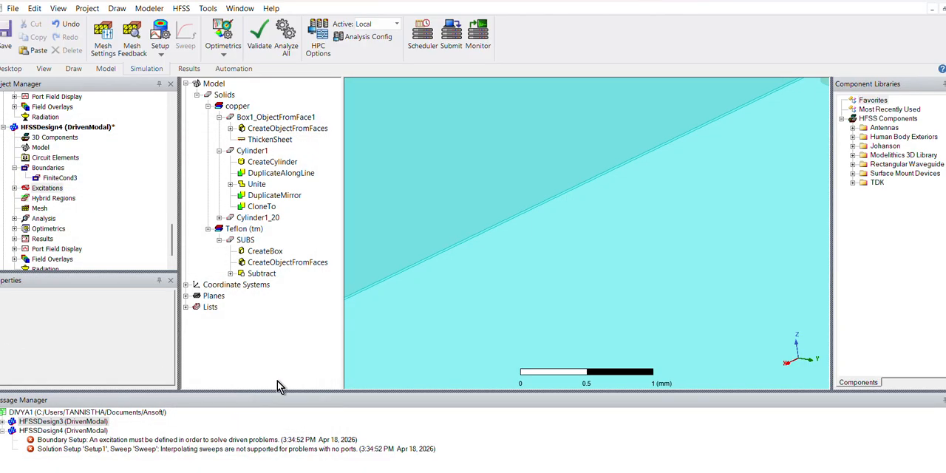
# - Change the colour of the copper sheet Box1_ObjectFromFace1 on top of the substrate to red (255, 0, 0)
pyautogui.scroll(-2, 506, 234)
pyautogui.scroll(-5, 507, 235)
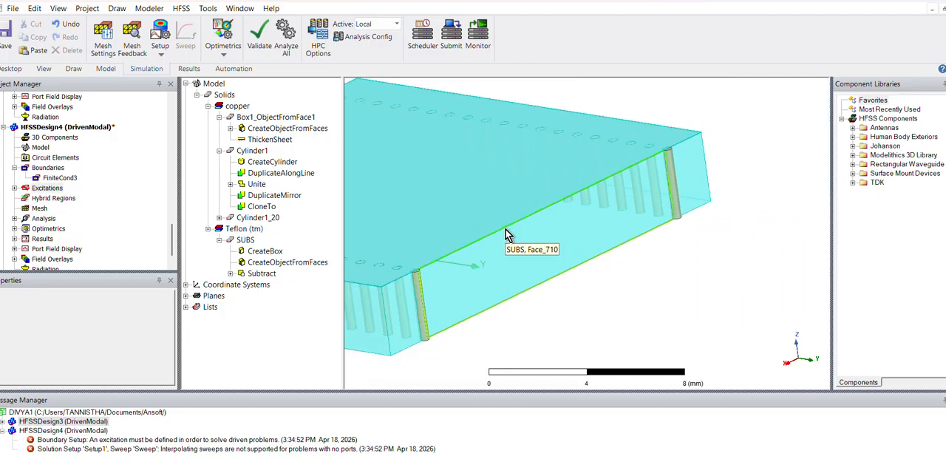
pyautogui.keyDown('shift'); pyautogui.moveTo(530, 231); pyautogui.dragTo(758, 206); pyautogui.keyUp('shift')
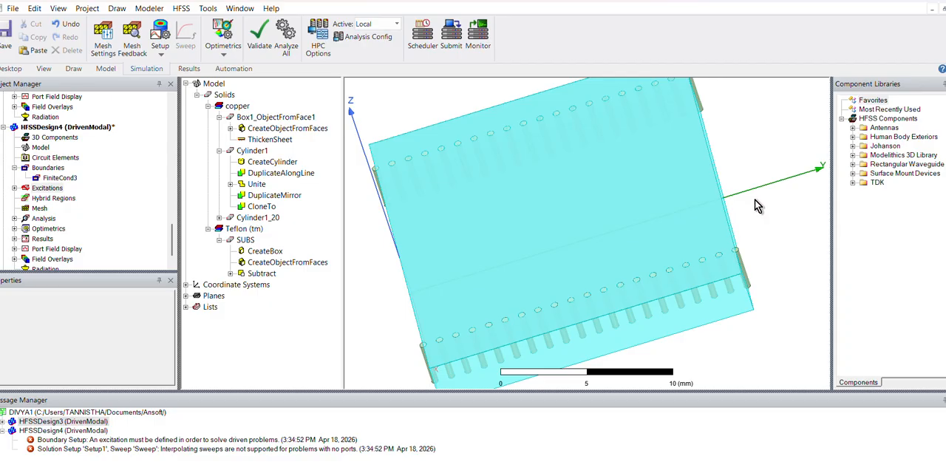
pyautogui.click(645, 206)
pyautogui.rightClick(643, 205)
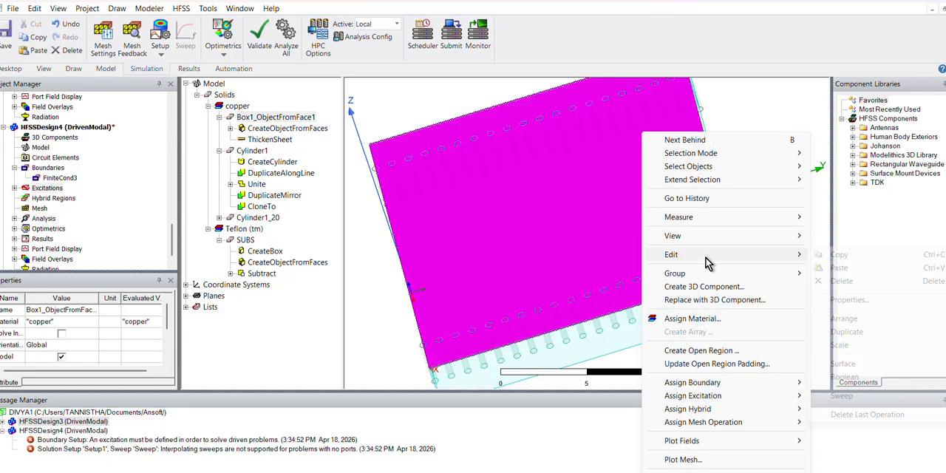
pyautogui.moveTo(698, 254)
pyautogui.click(848, 300)
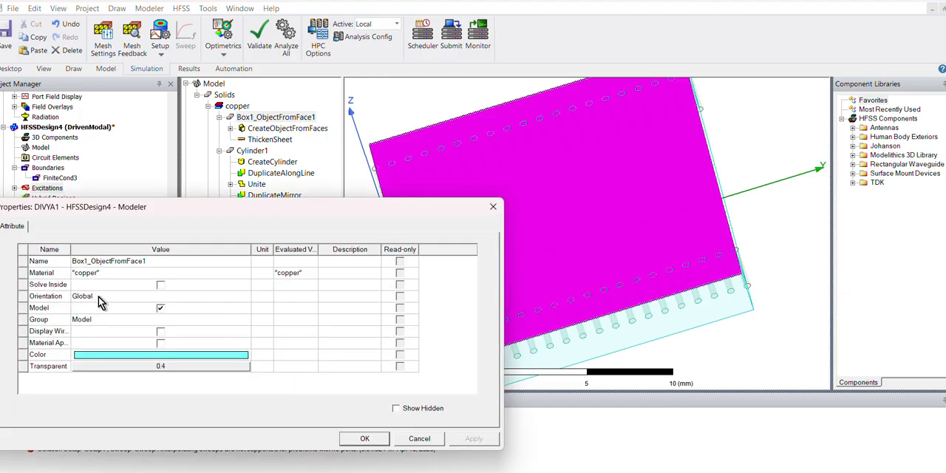
pyautogui.click(133, 354)
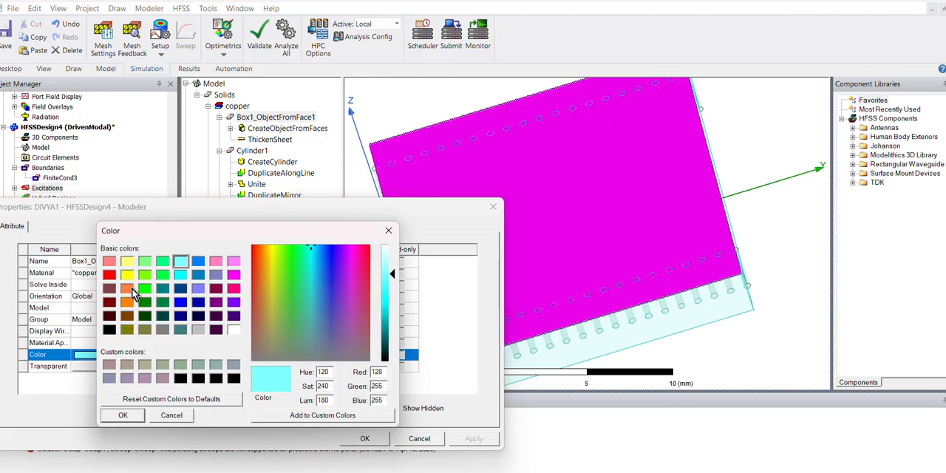
pyautogui.click(109, 275)
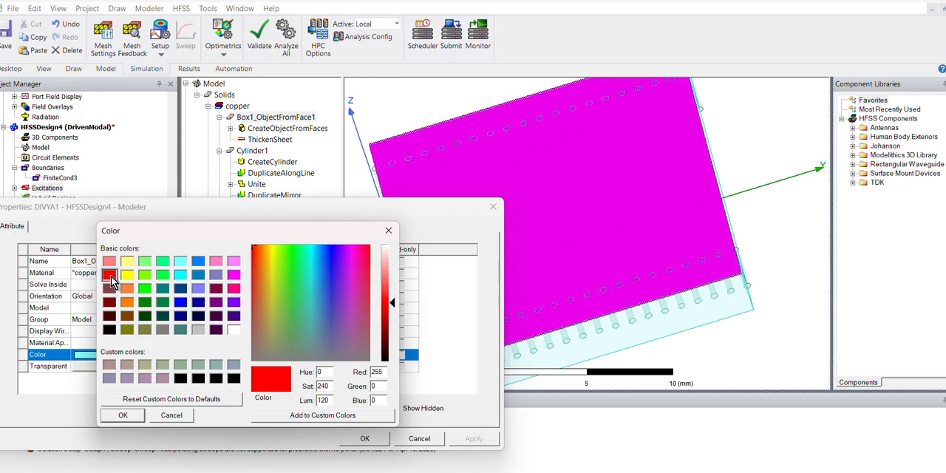
pyautogui.click(122, 415)
pyautogui.click(364, 438)
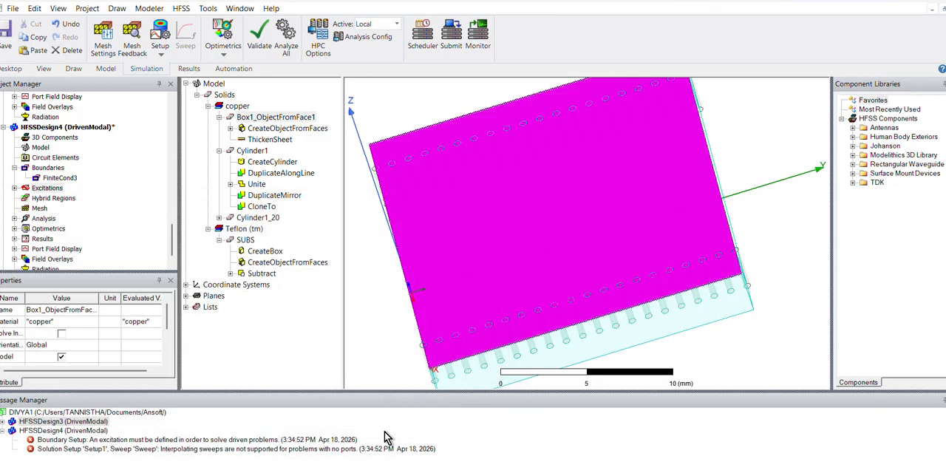
pyautogui.click(748, 343)
pyautogui.scroll(-3, 751, 344)
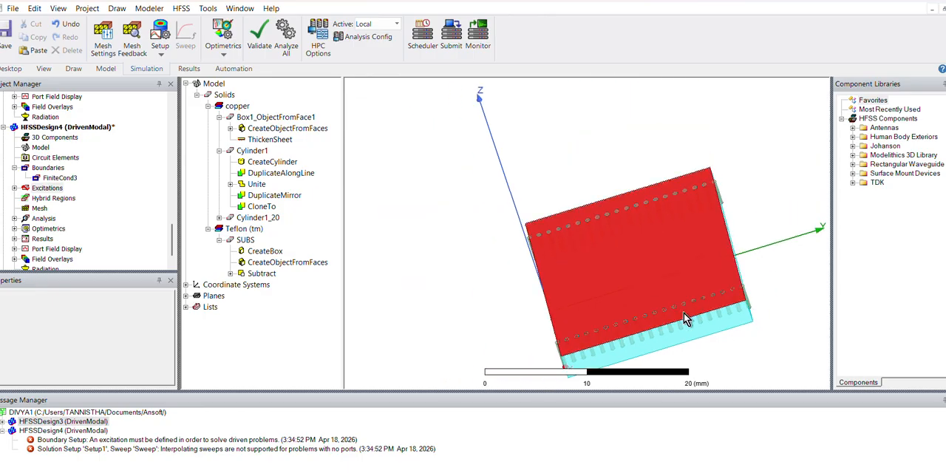
pyautogui.moveTo(679, 313); pyautogui.dragTo(690, 272, button='middle')
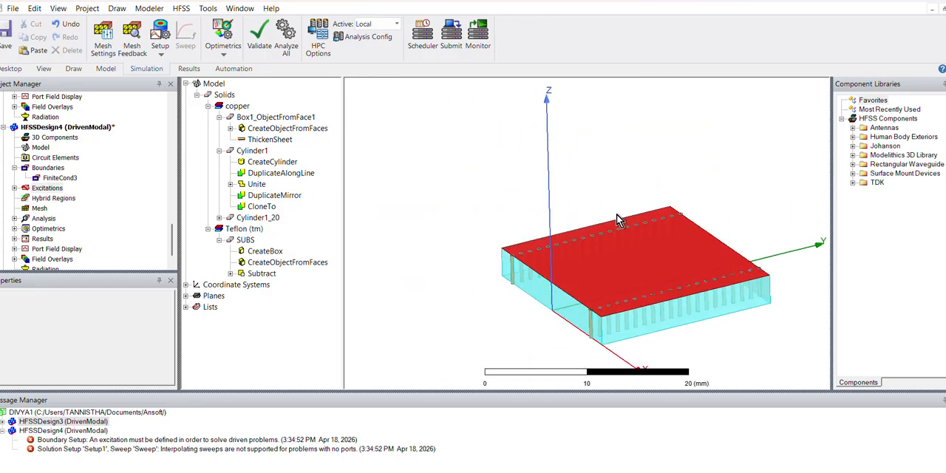
pyautogui.keyDown('shift'); pyautogui.moveTo(616, 215); pyautogui.dragTo(518, 164); pyautogui.keyUp('shift')
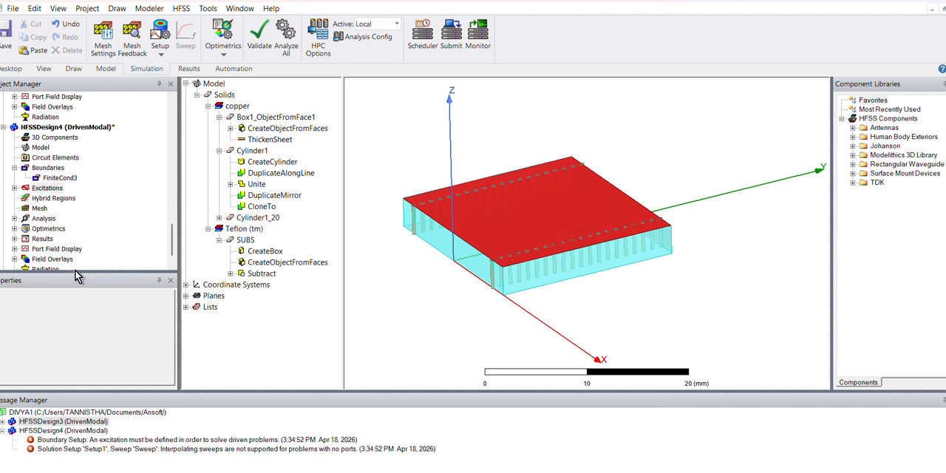
# - Run the validation check on HFSSDesign4 and dismiss its report
pyautogui.moveTo(74, 271); pyautogui.dragTo(74, 297)
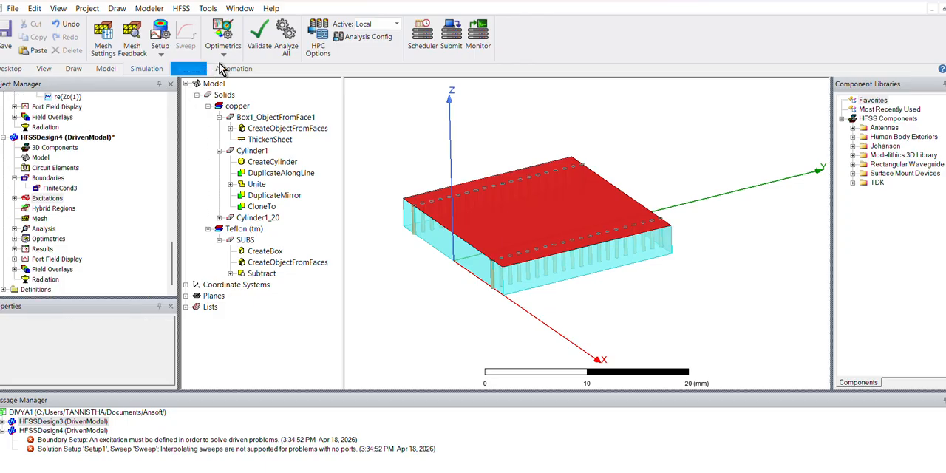
pyautogui.click(259, 46)
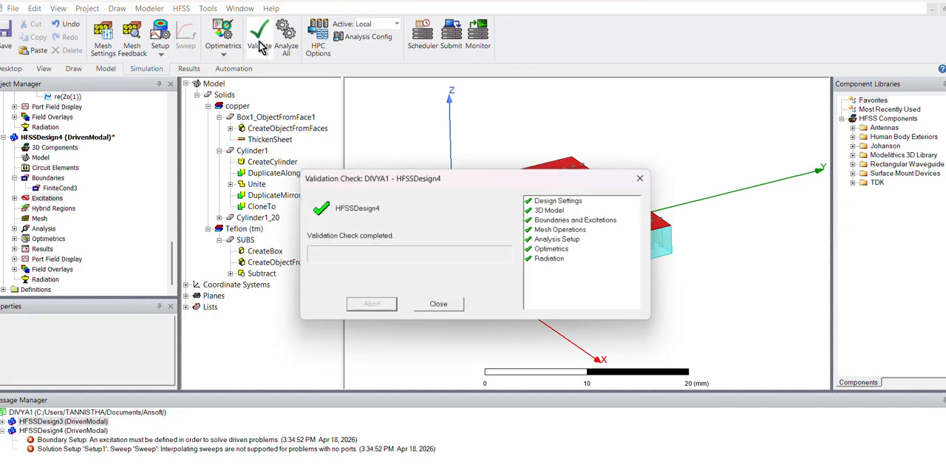
pyautogui.click(438, 304)
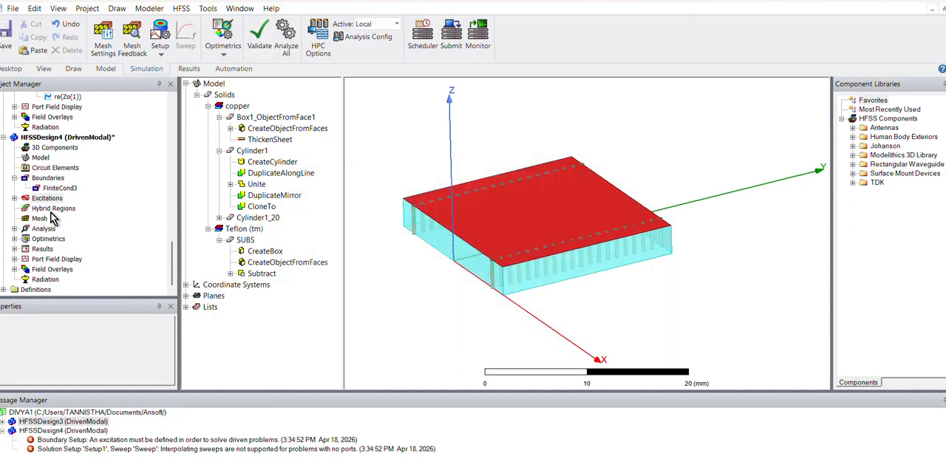
# - Review the general solution settings of Setup1 in HFSSDesign4 without changing them
pyautogui.click(14, 229)
pyautogui.click(26, 238)
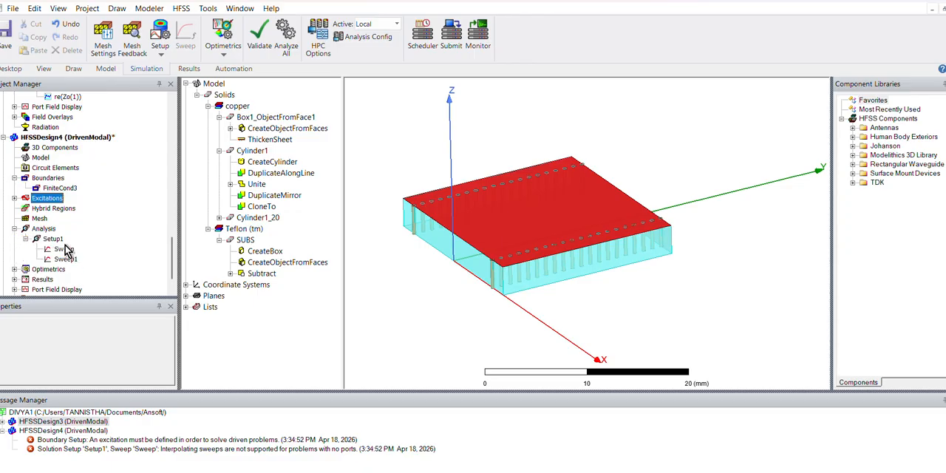
pyautogui.doubleClick(52, 239)
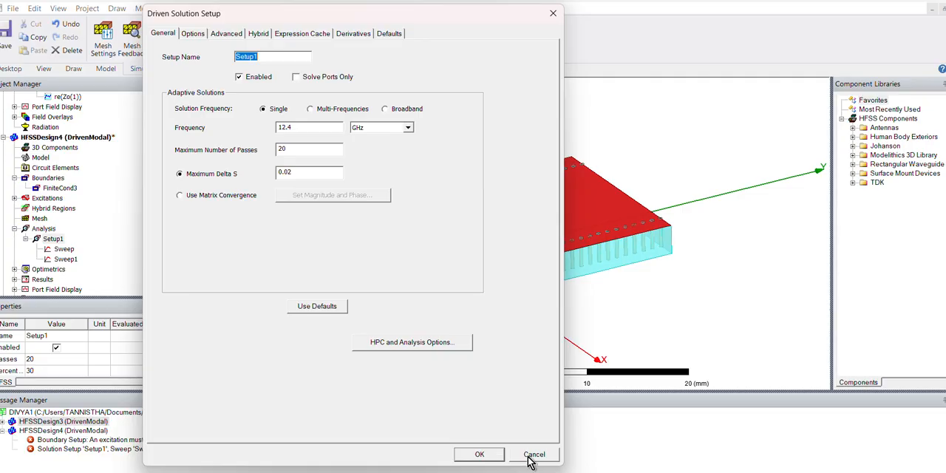
pyautogui.click(534, 455)
# - Try to set the start frequency of the interpolating sweep named Sweep under Setup1 to 5 GHz
pyautogui.scroll(-1, 121, 263)
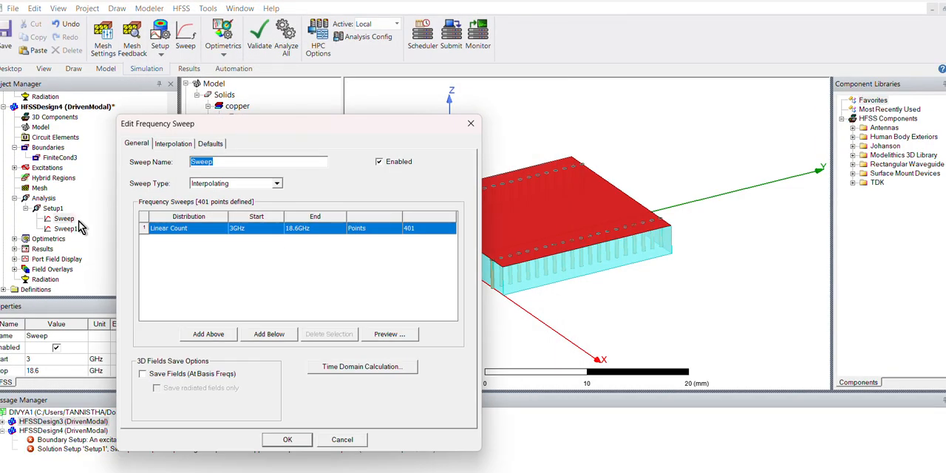
pyautogui.click(239, 233)
pyautogui.moveTo(236, 230); pyautogui.dragTo(207, 235)
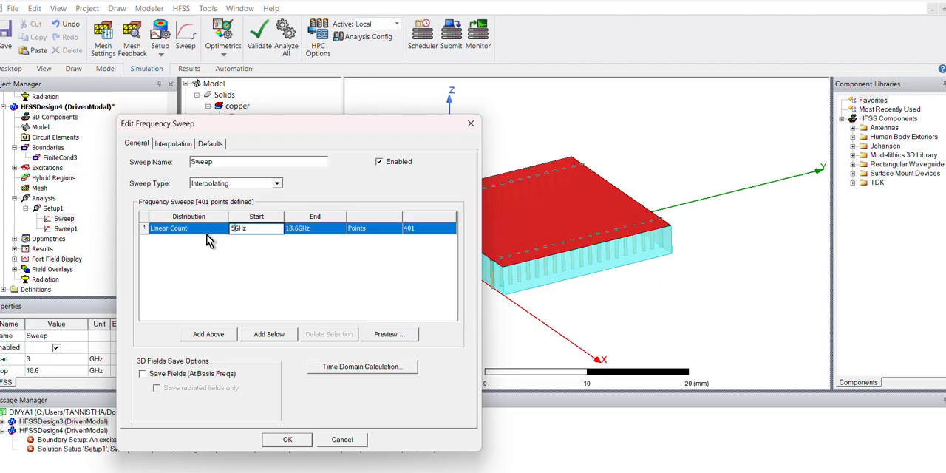
pyautogui.click(470, 123)
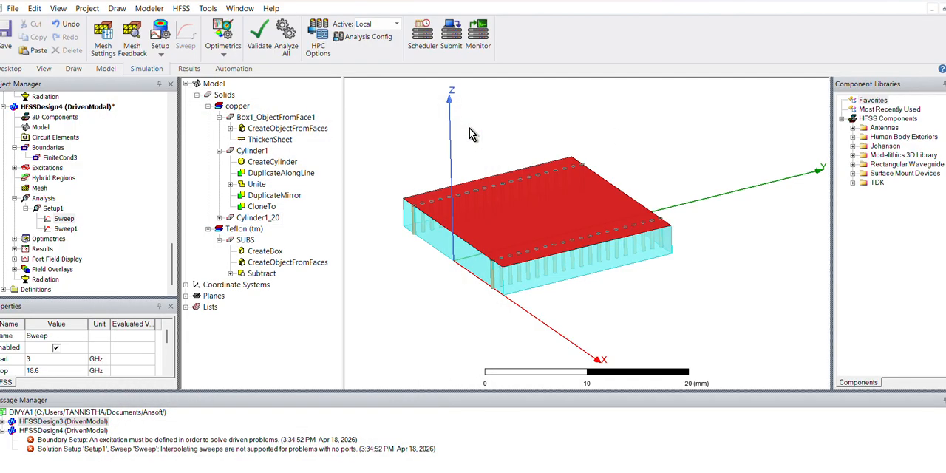
pyautogui.click(72, 230)
pyautogui.click(63, 221)
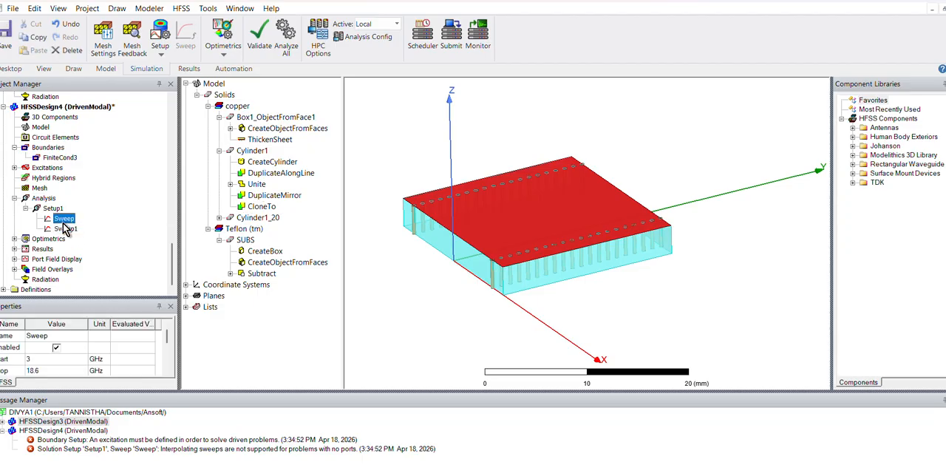
pyautogui.rightClick(63, 226)
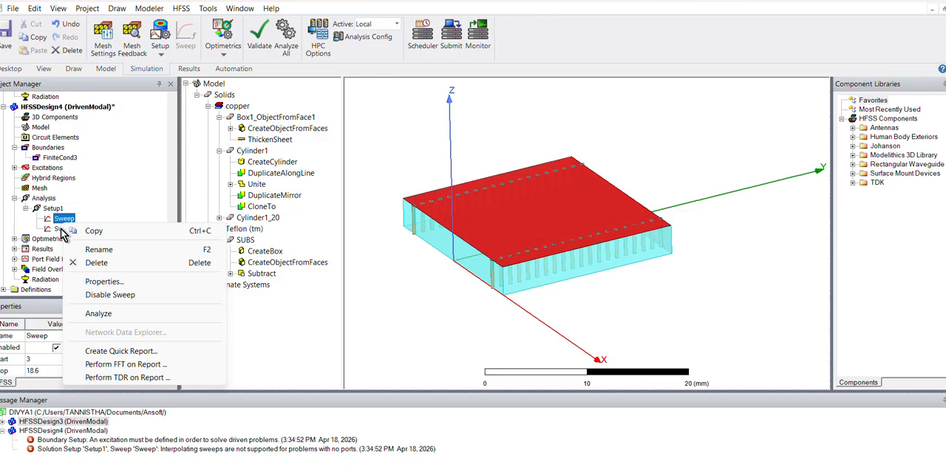
pyautogui.click(57, 228)
pyautogui.click(57, 228)
pyautogui.press('ctrl')
pyautogui.click(59, 221)
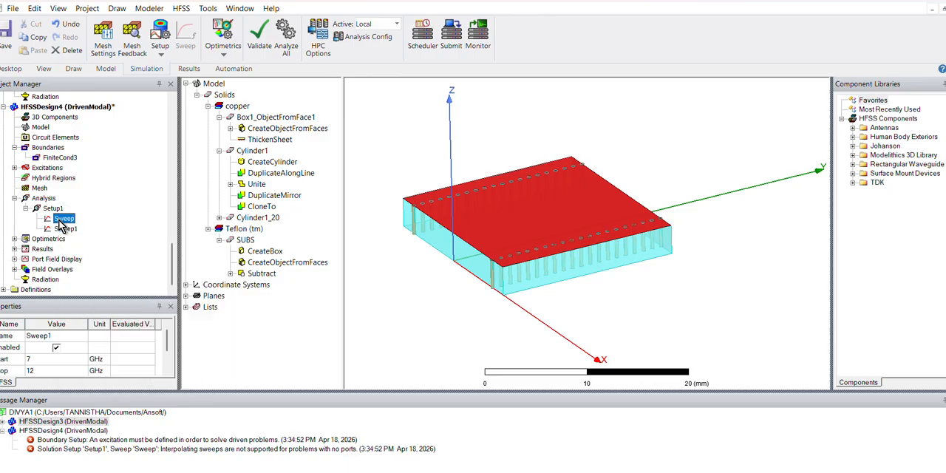
pyautogui.click(55, 217)
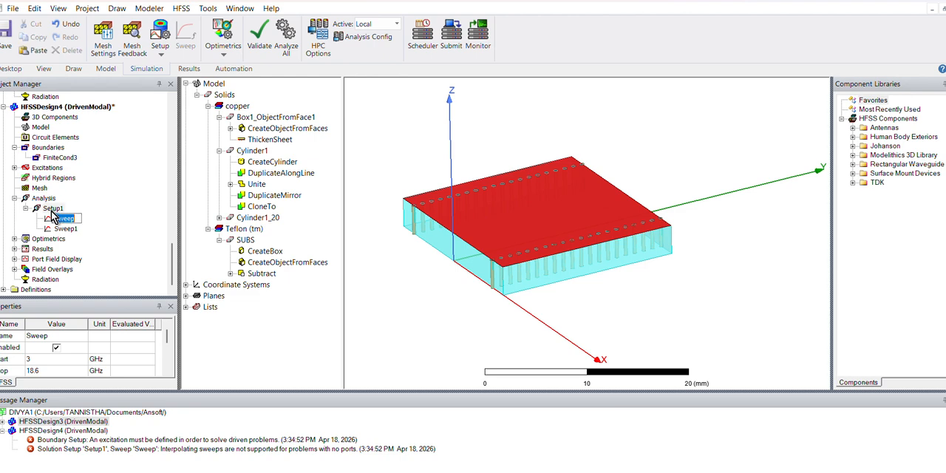
# - Start the analysis of Setup1 in HFSSDesign4
pyautogui.click(53, 209)
pyautogui.rightClick(53, 209)
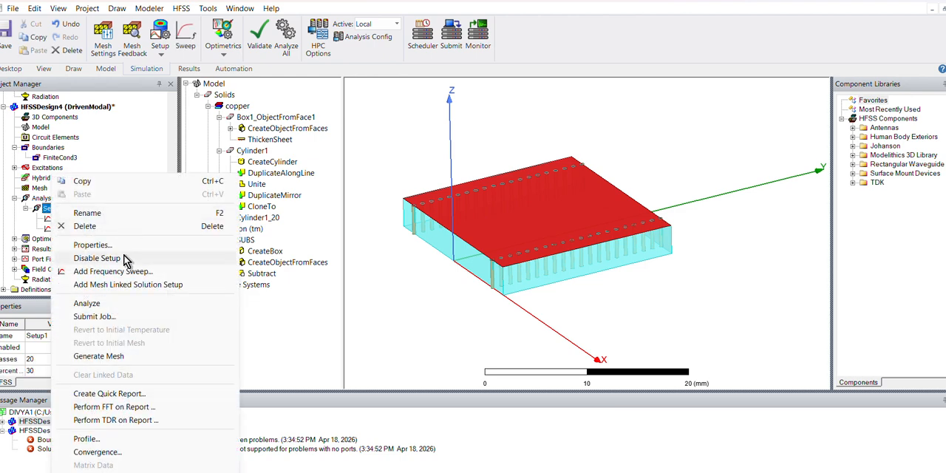
pyautogui.click(97, 302)
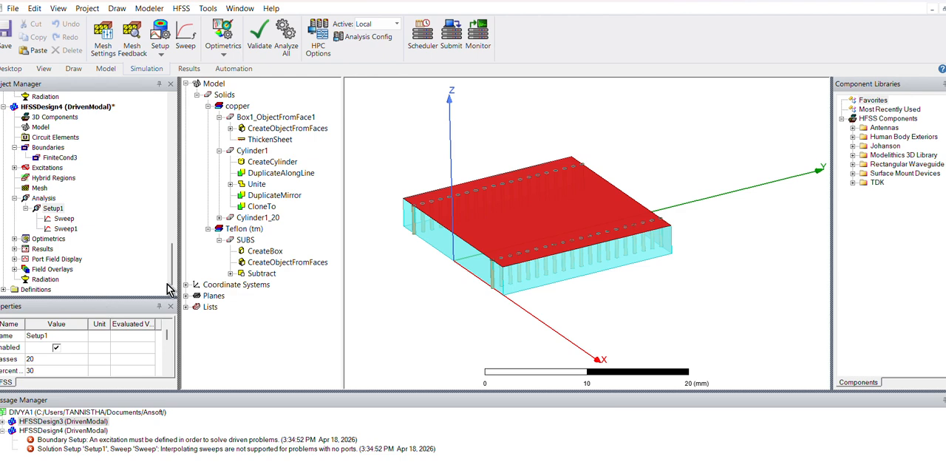
pyautogui.scroll(2, 473, 226)
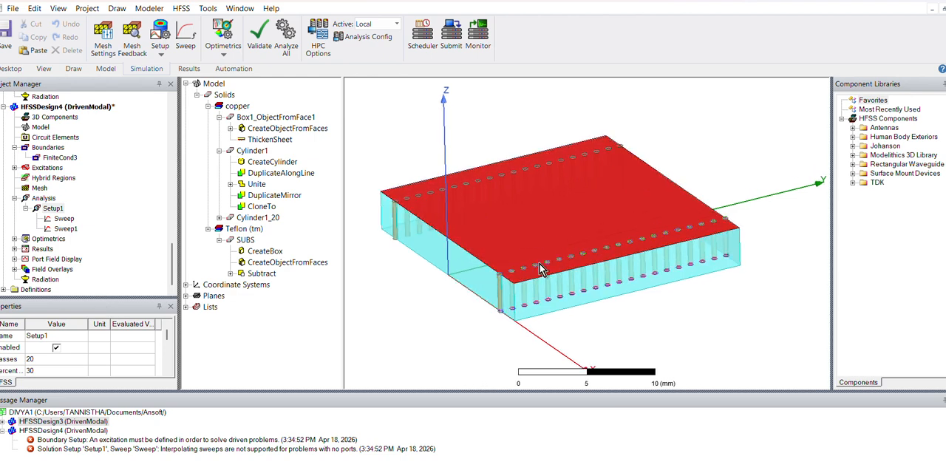
pyautogui.keyDown('alt'); pyautogui.moveTo(539, 263); pyautogui.dragTo(550, 324); pyautogui.keyUp('alt')
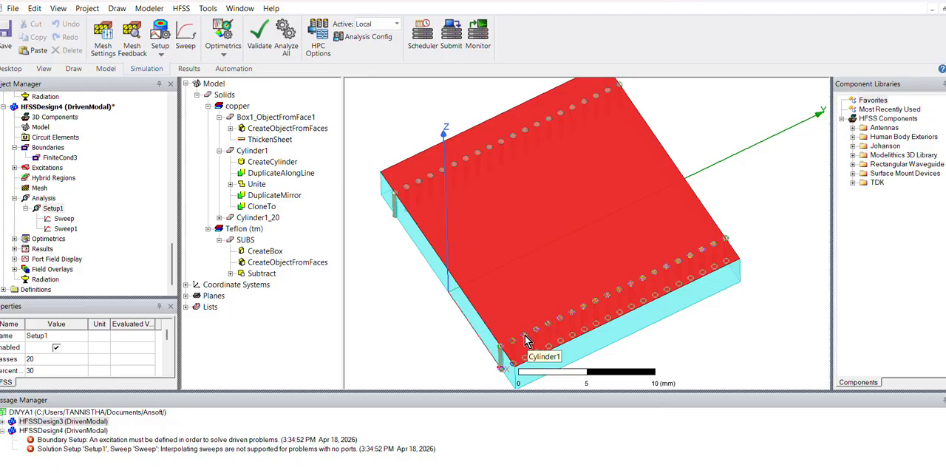
pyautogui.scroll(2, 521, 340)
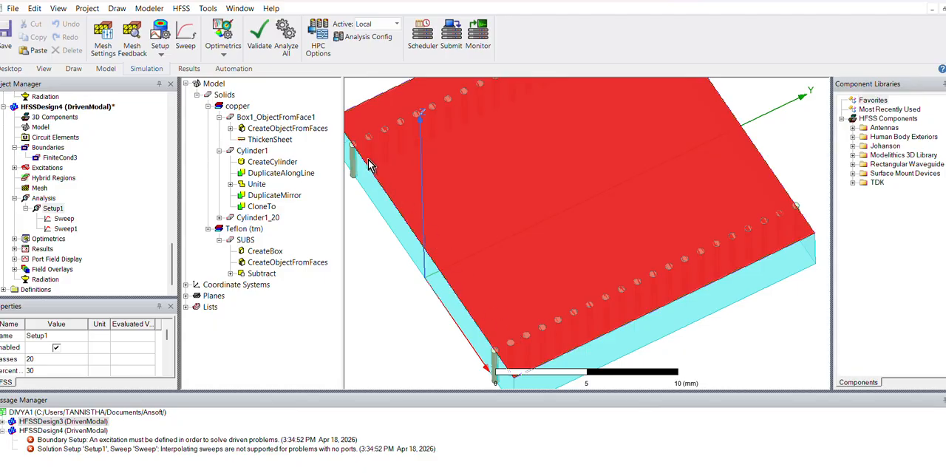
pyautogui.moveTo(514, 238); pyautogui.dragTo(562, 230, button='middle')
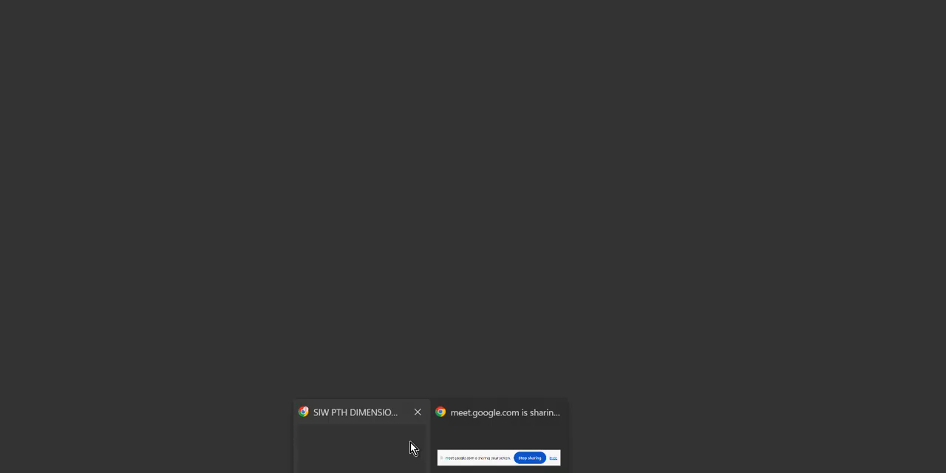
# - Switch to the browser's SIW PTH DIMENSIONS search results and read the via diameter and pitch design rules
pyautogui.click(411, 446)
pyautogui.scroll(-1, 410, 219)
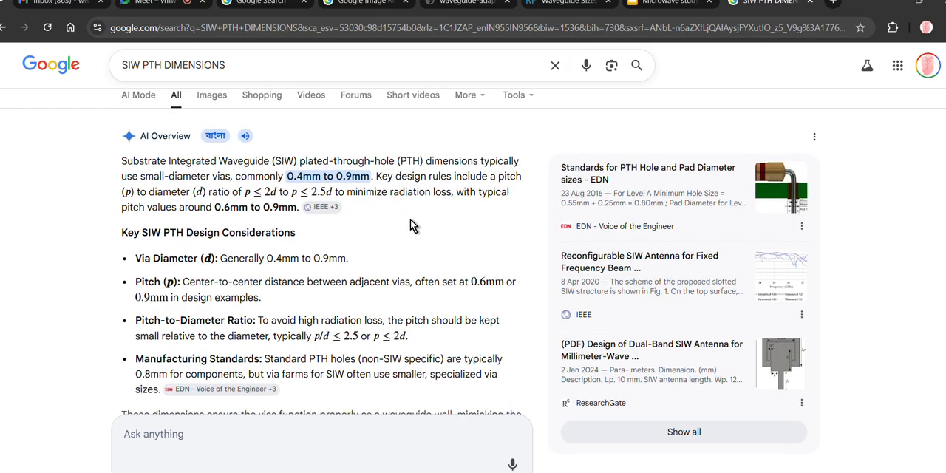
pyautogui.scroll(-2, 410, 218)
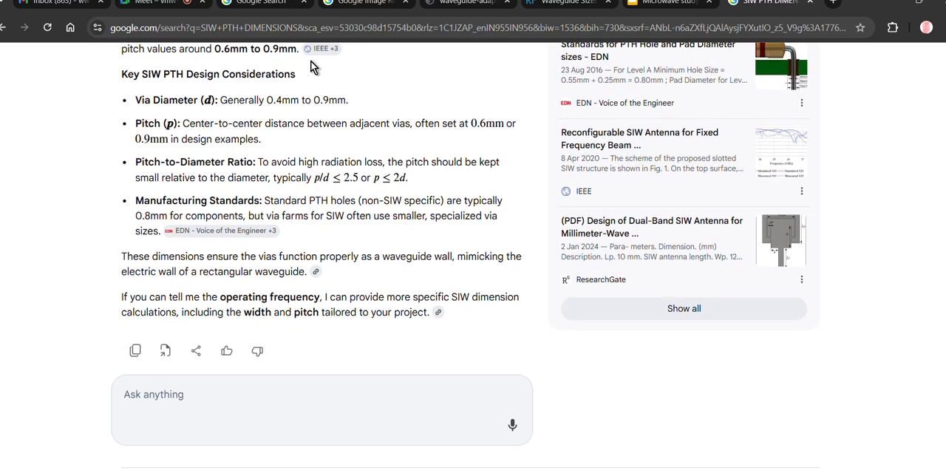
# - Go from the Microwave study help presentation to the Google Slides home page and open that page in another tab
pyautogui.click(660, 4)
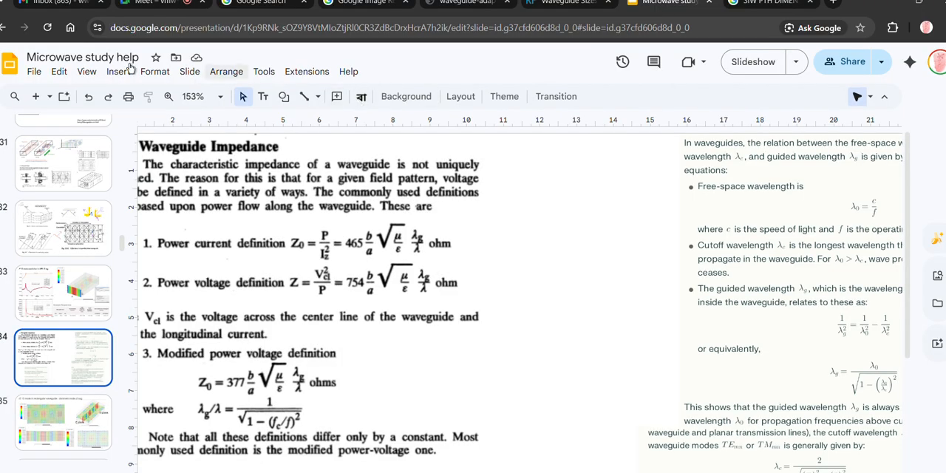
pyautogui.click(5, 63)
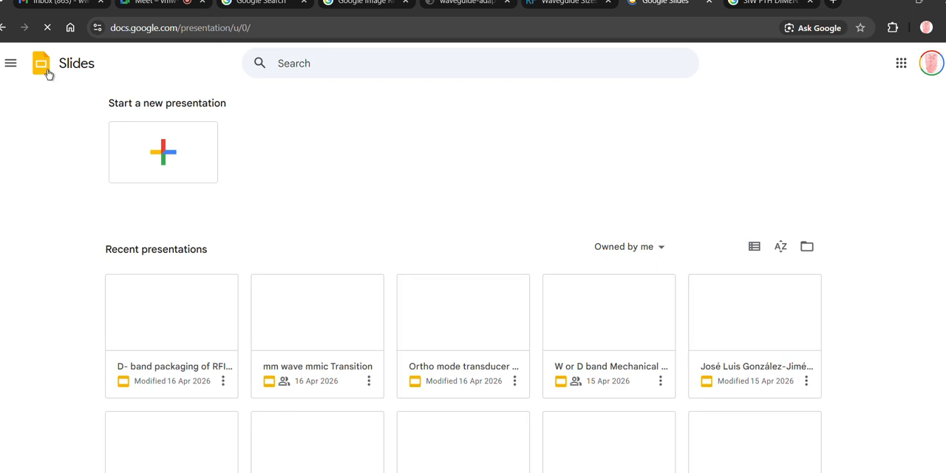
pyautogui.rightClick(48, 72)
pyautogui.click(96, 87)
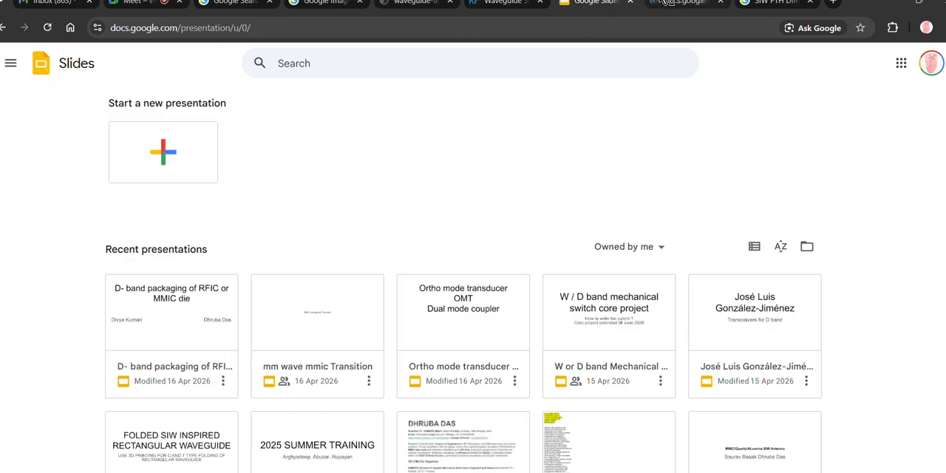
# - Search Google Slides for a colleague's name and open that person's WBL work presentation
pyautogui.click(545, 61)
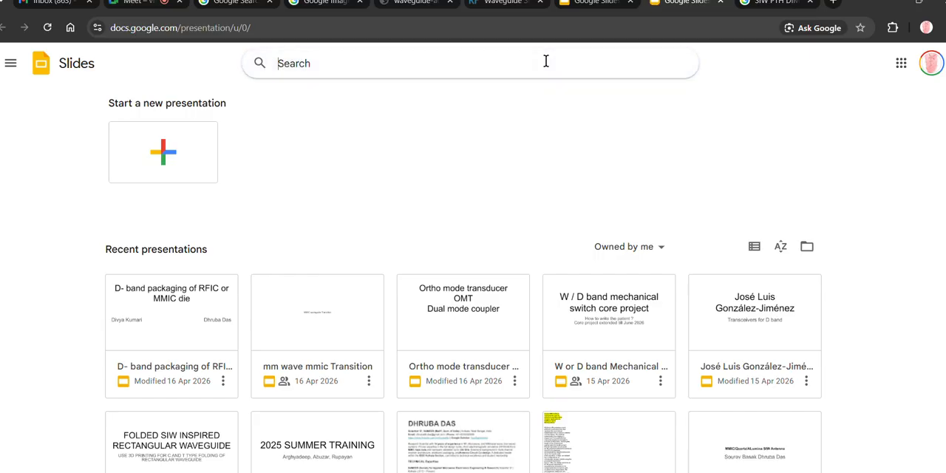
pyautogui.write('ARGHYA')
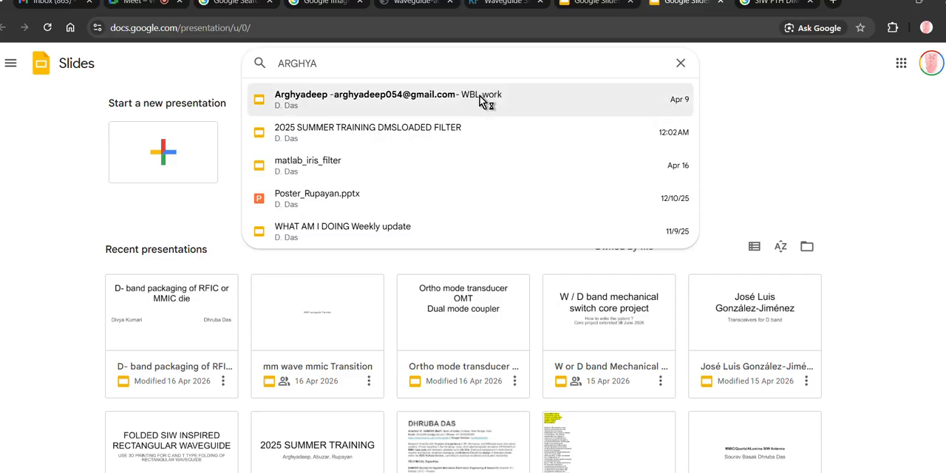
pyautogui.click(479, 98)
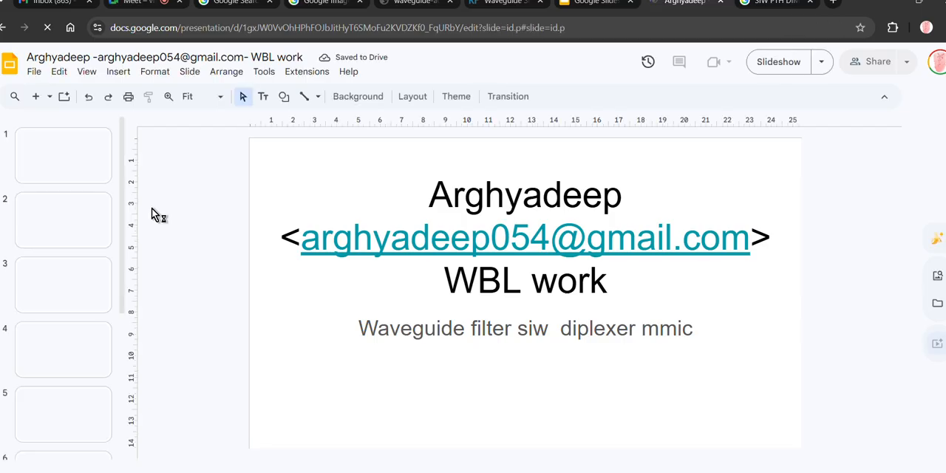
# - Examine the slides of the WBL work presentation for substrate integrated waveguide design material
pyautogui.click(88, 226)
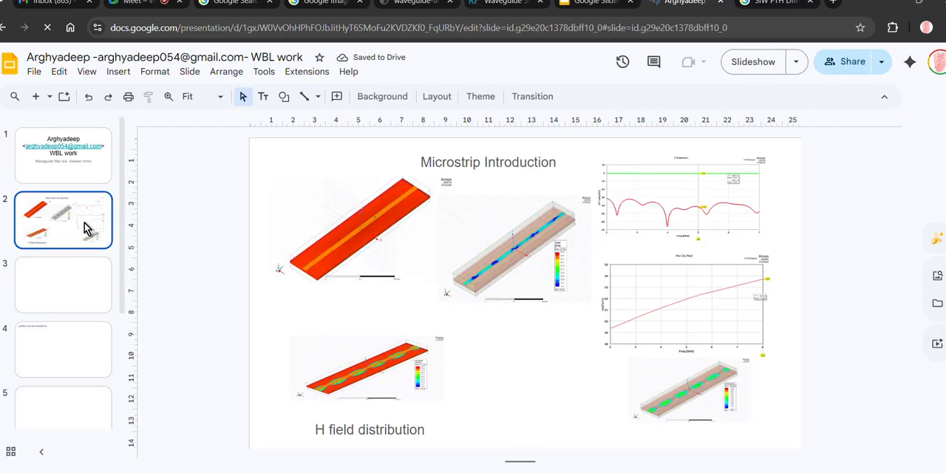
pyautogui.press('Down')
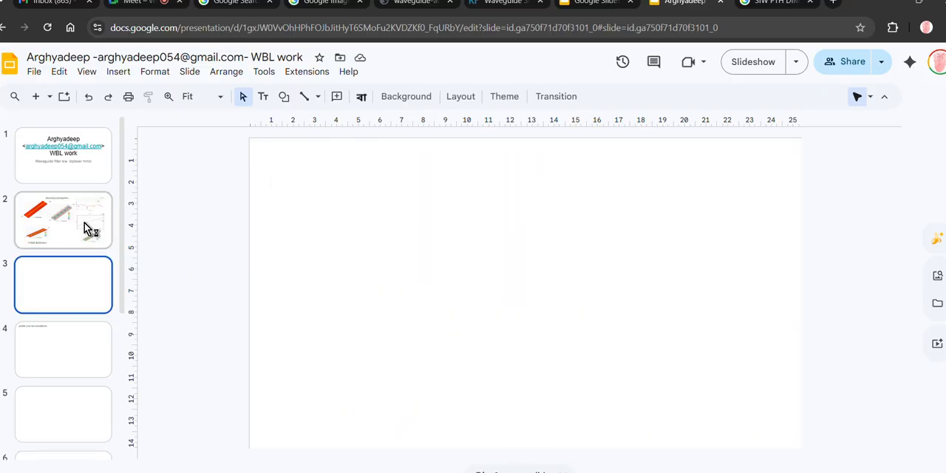
pyautogui.press('Up')
pyautogui.press('Down')
pyautogui.press('Down')
pyautogui.press('Down')
pyautogui.press('Down')
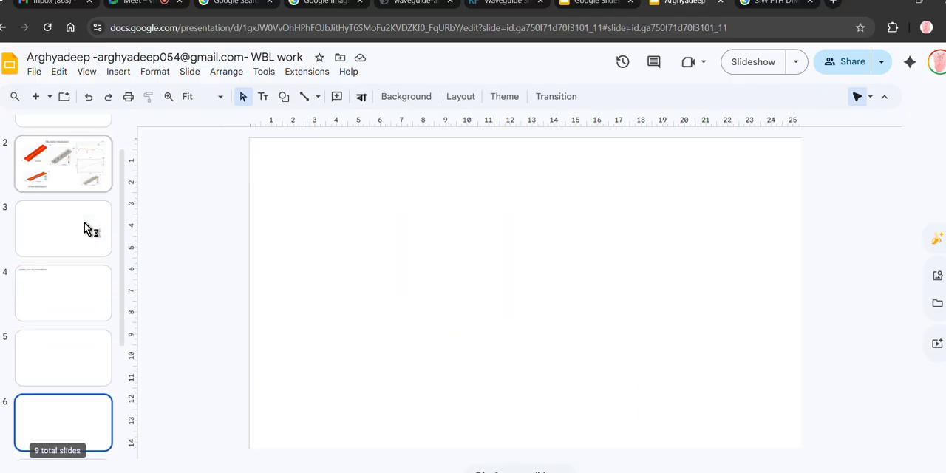
pyautogui.press('Up')
pyautogui.press('Up')
pyautogui.press('Down')
pyautogui.press('Down')
pyautogui.press('Down')
pyautogui.press('Down')
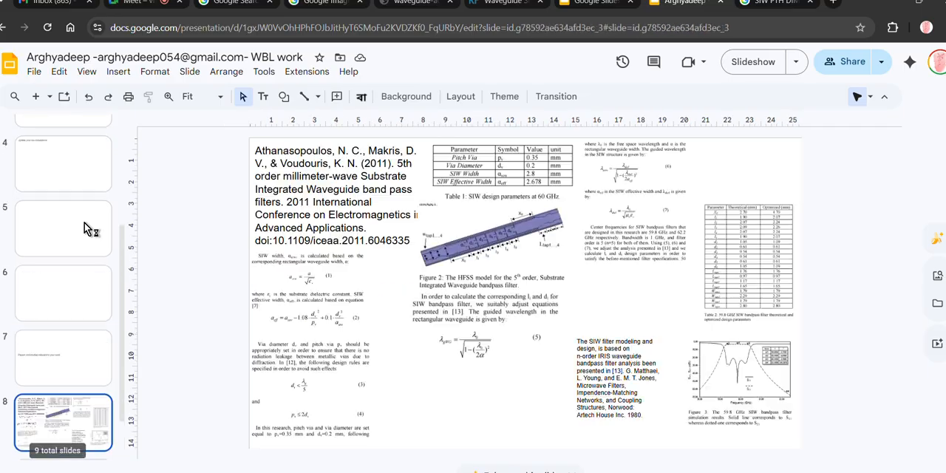
pyautogui.press('Down')
pyautogui.press('Up')
pyautogui.press('Down')
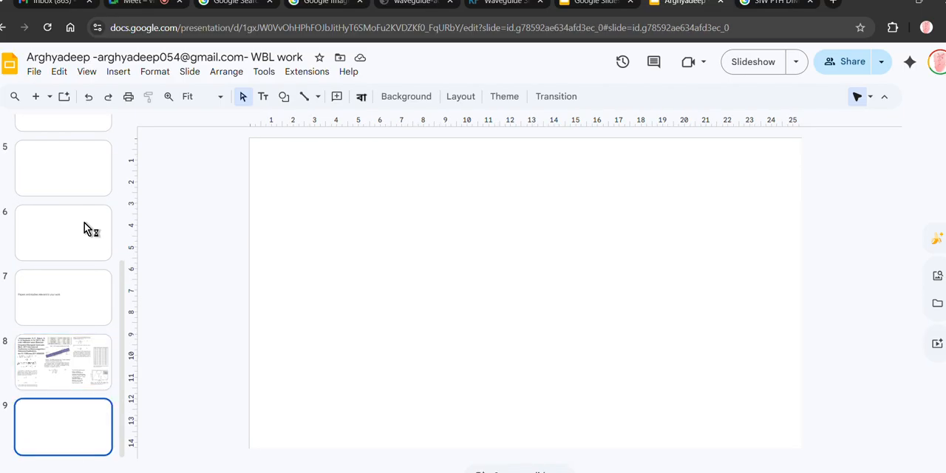
pyautogui.press('Up')
pyautogui.press('Up')
pyautogui.press('Up')
pyautogui.press('Up')
pyautogui.press('Up')
pyautogui.press('Up')
pyautogui.press('Up')
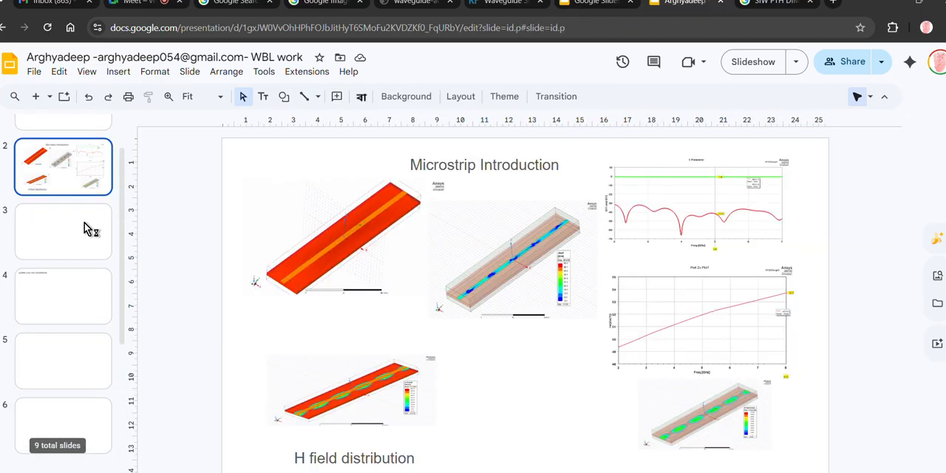
pyautogui.press('Up')
# - Return to the Google Slides home page, search for another colleague's name and open that person's study presentation
pyautogui.click(4, 30)
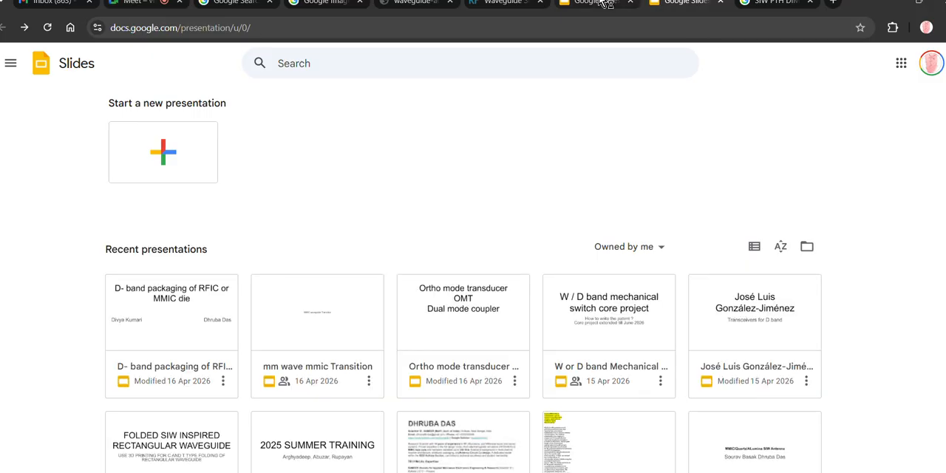
pyautogui.click(467, 64)
pyautogui.write('MANI')
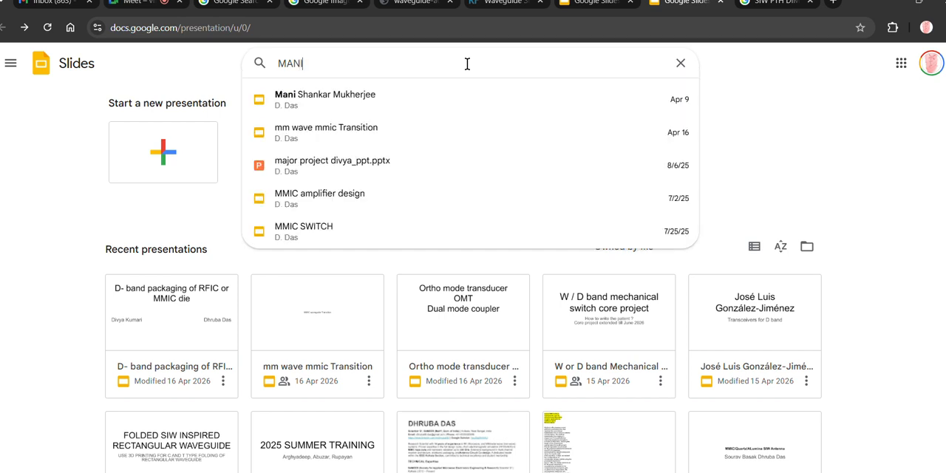
pyautogui.click(359, 94)
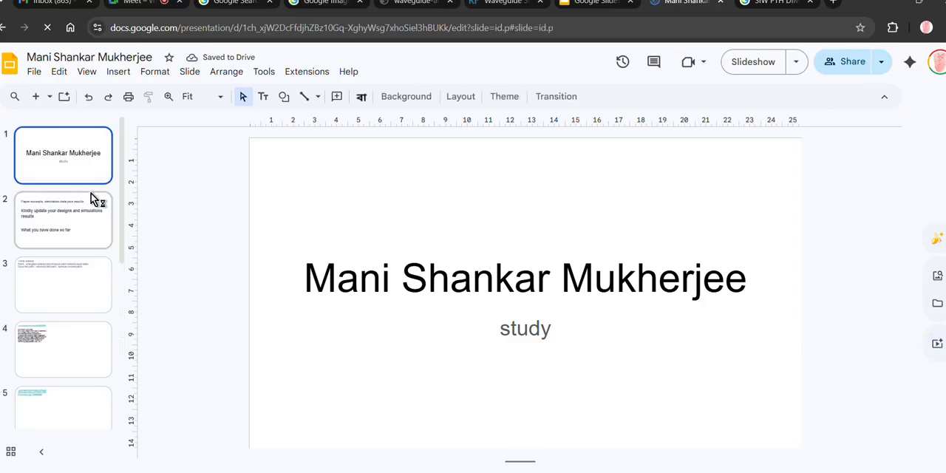
# - Examine the first slides of the study presentation for SIW design material, from the update request to the wire bonding examples
pyautogui.click(69, 215)
pyautogui.press('Down')
pyautogui.press('Down')
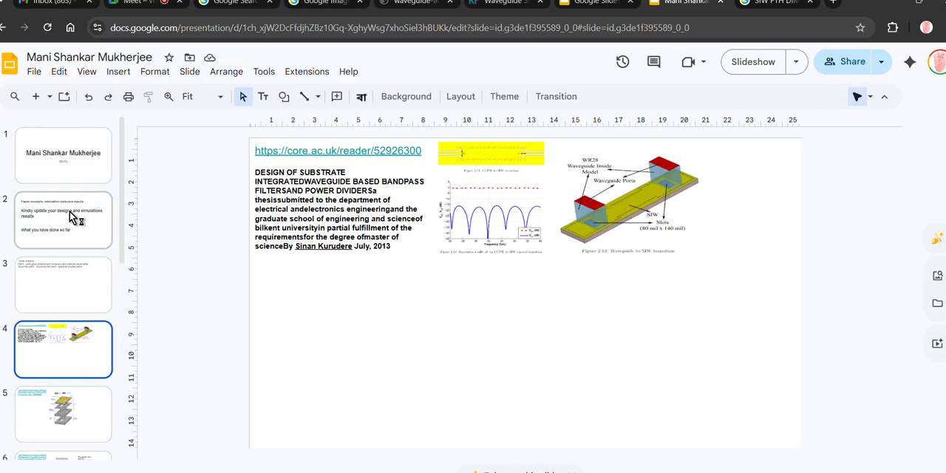
pyautogui.press('Down')
pyautogui.press('Up')
pyautogui.click(69, 215)
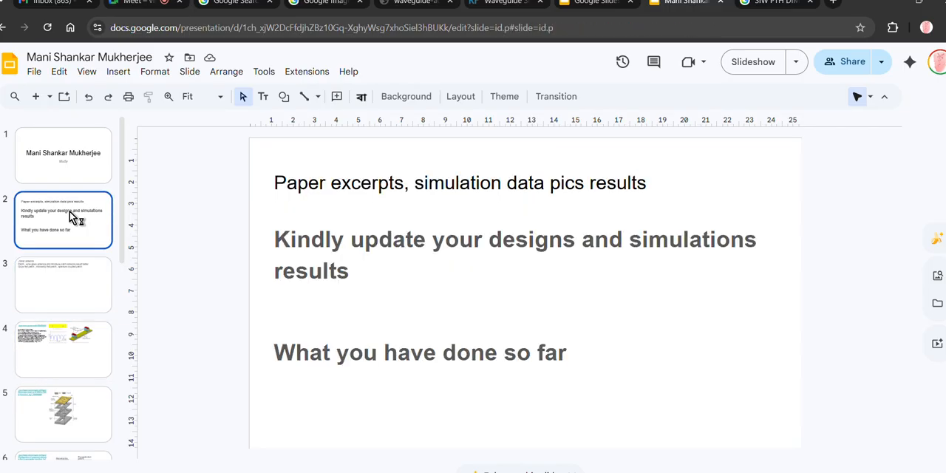
pyautogui.press('Up')
pyautogui.press('Down')
pyautogui.press('Down')
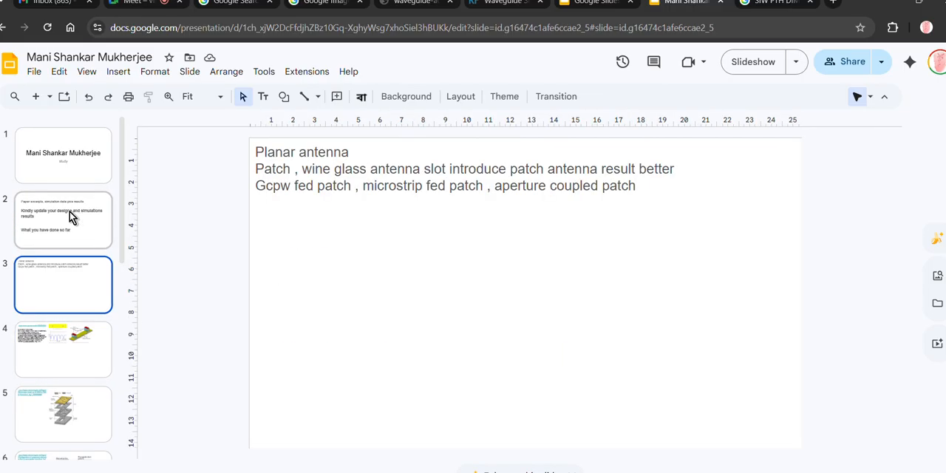
pyautogui.press('Down')
pyautogui.press('Down')
# - Add a new blank slide at the end of the study presentation, after the SIW to rectangular waveguide transition slide
pyautogui.press('Down')
pyautogui.press('Down')
pyautogui.press('Down')
pyautogui.press('Down')
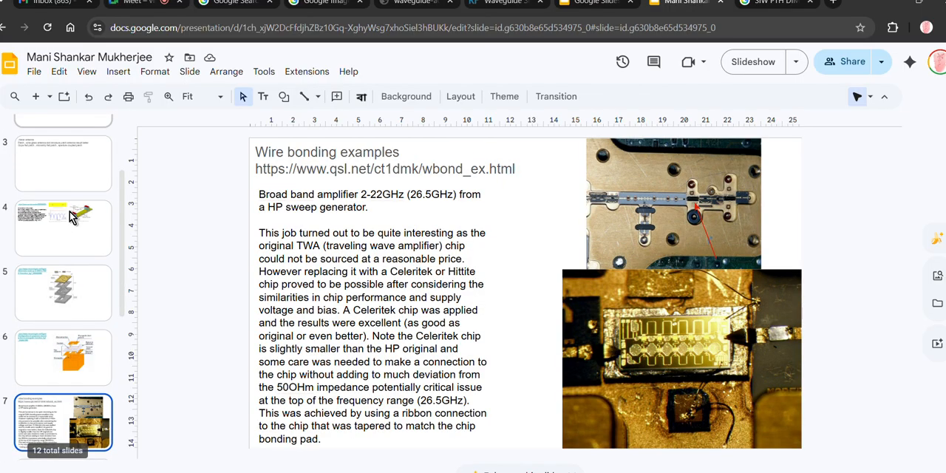
pyautogui.press('Down')
pyautogui.press('Down')
pyautogui.press('Down')
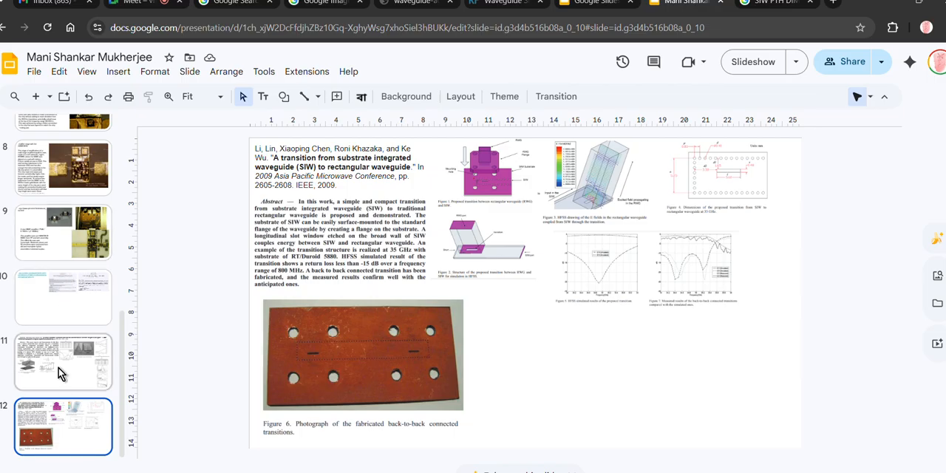
pyautogui.hotkey('ctrl', 'm')
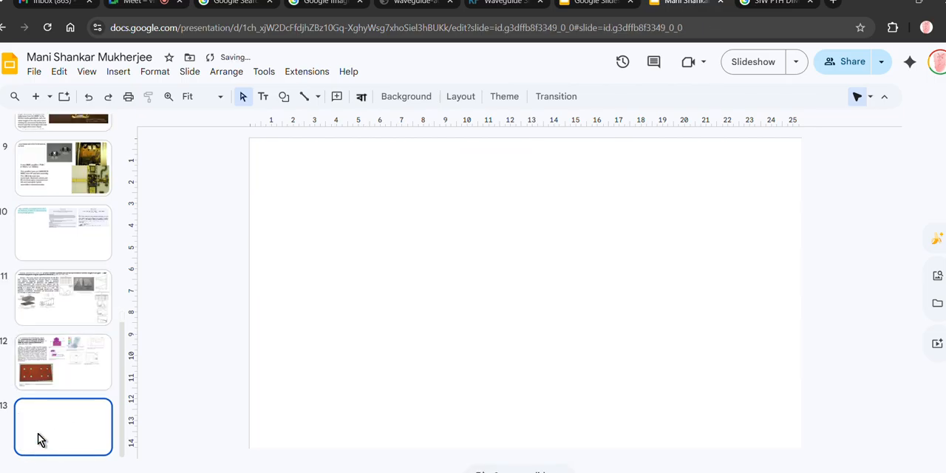
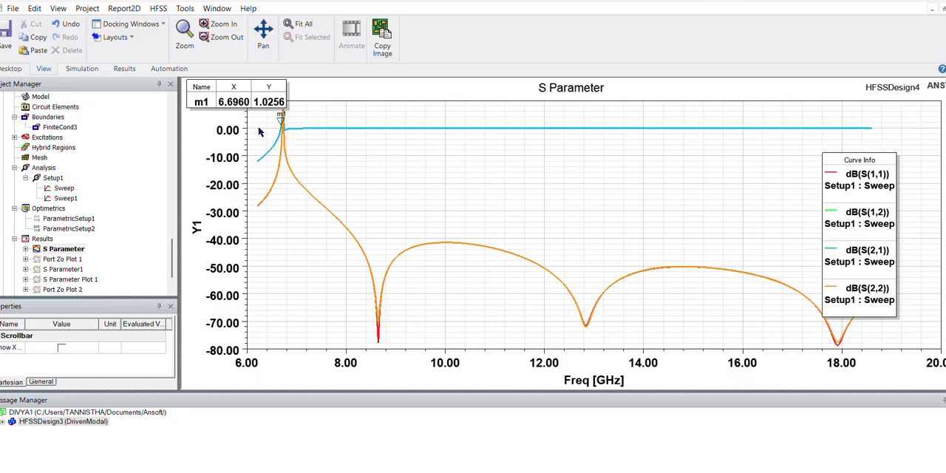
# - Open the HFSSDesign4 3D model from the S Parameter plot and examine the via at the front corner of the substrate
pyautogui.click(281, 124)
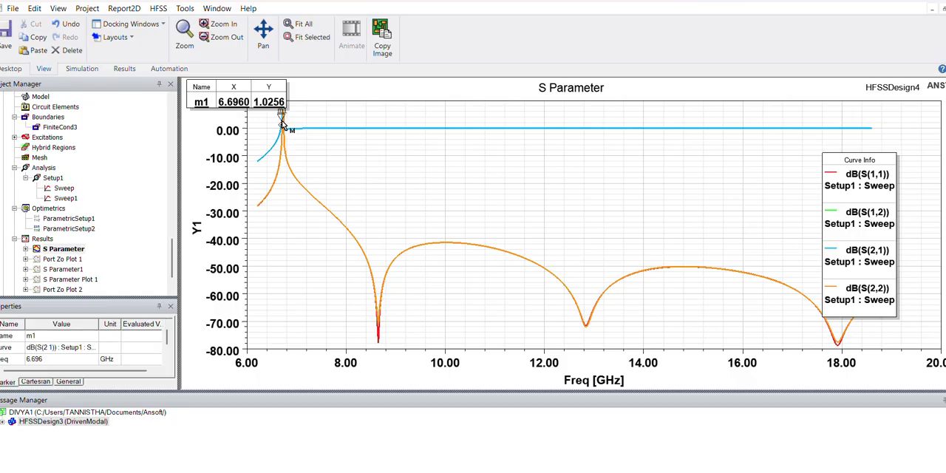
pyautogui.scroll(2, 83, 251)
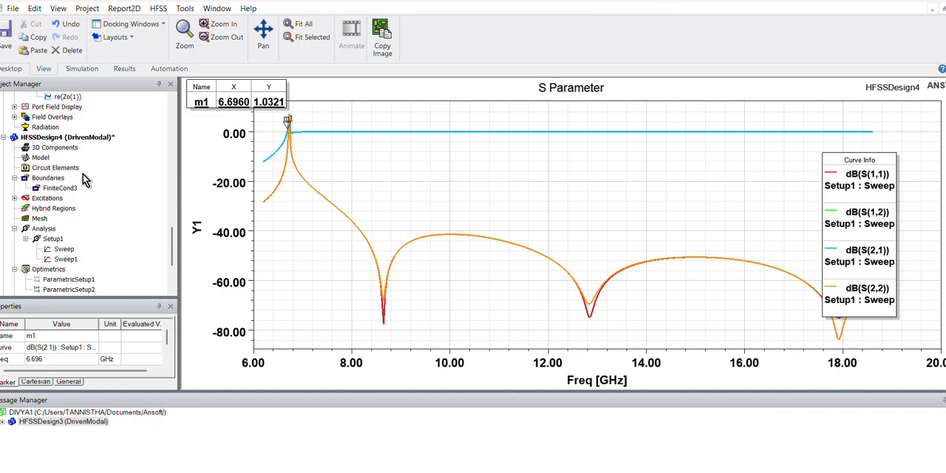
pyautogui.click(80, 140)
pyautogui.doubleClick(79, 141)
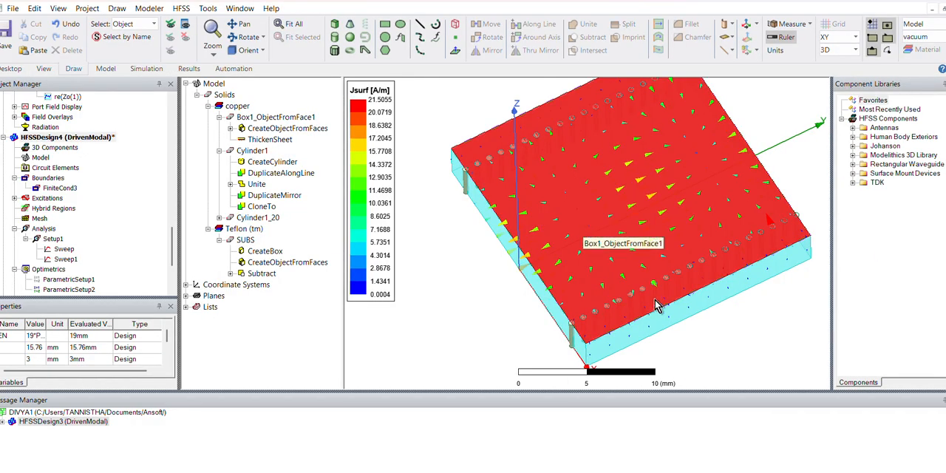
pyautogui.scroll(4, 658, 307)
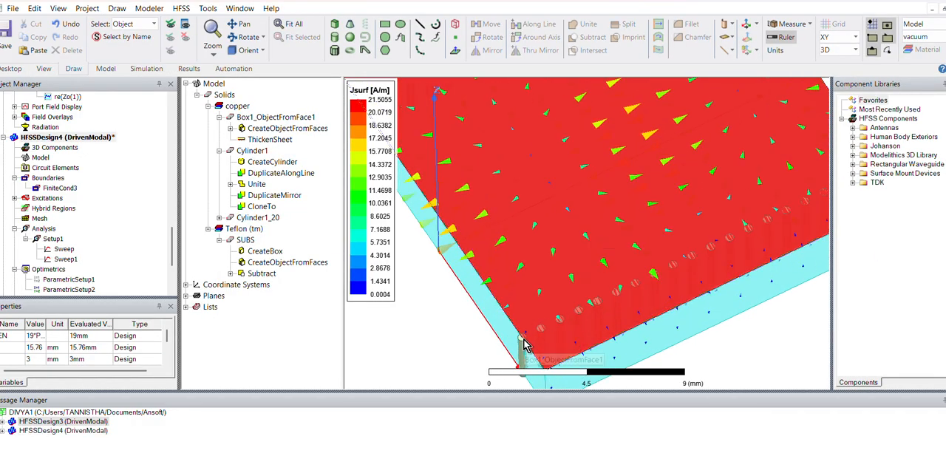
pyautogui.scroll(2, 523, 344)
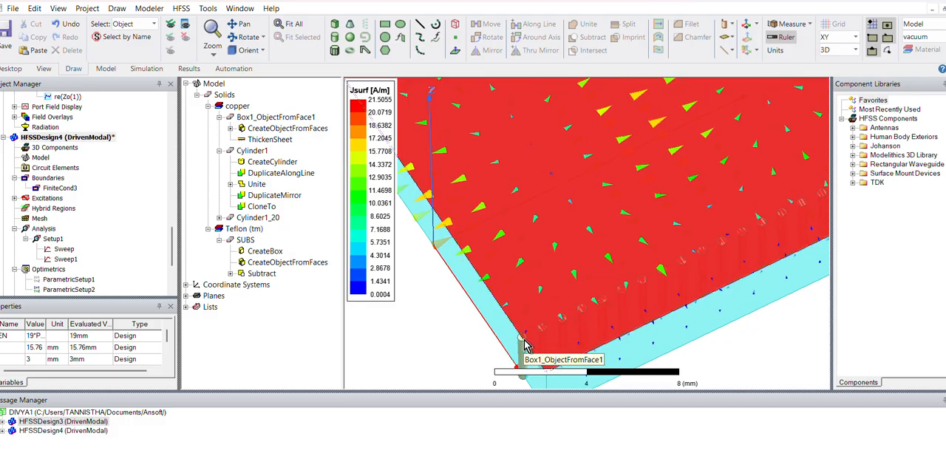
pyautogui.scroll(2, 521, 340)
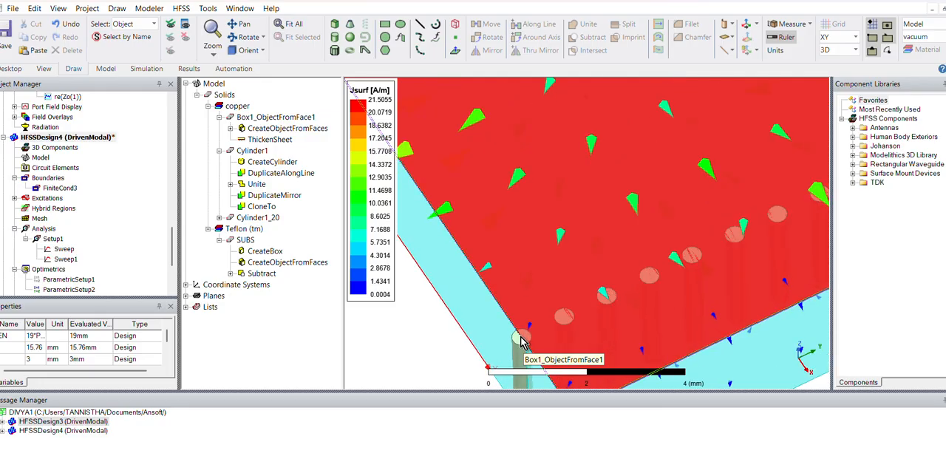
pyautogui.scroll(2, 520, 341)
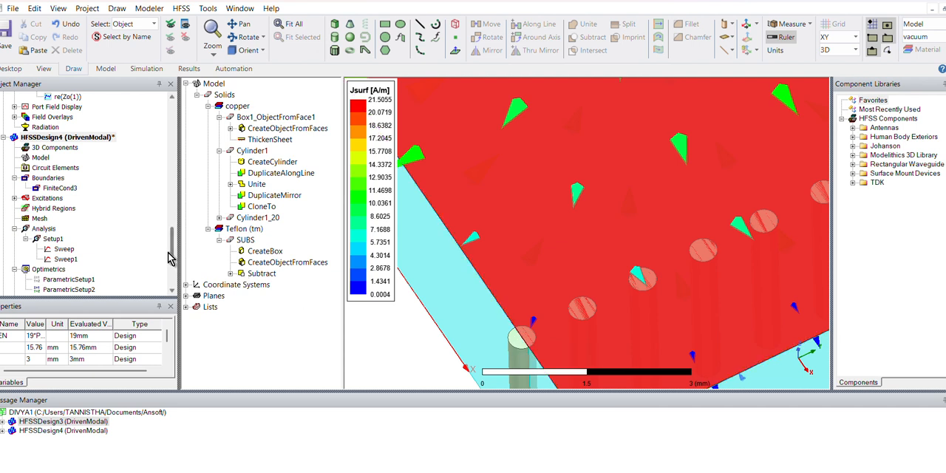
# - Check HFSSDesign4's S Parameter plot, and return to its 3D model to examine the via row along the substrate edge
pyautogui.moveTo(172, 255); pyautogui.dragTo(171, 266)
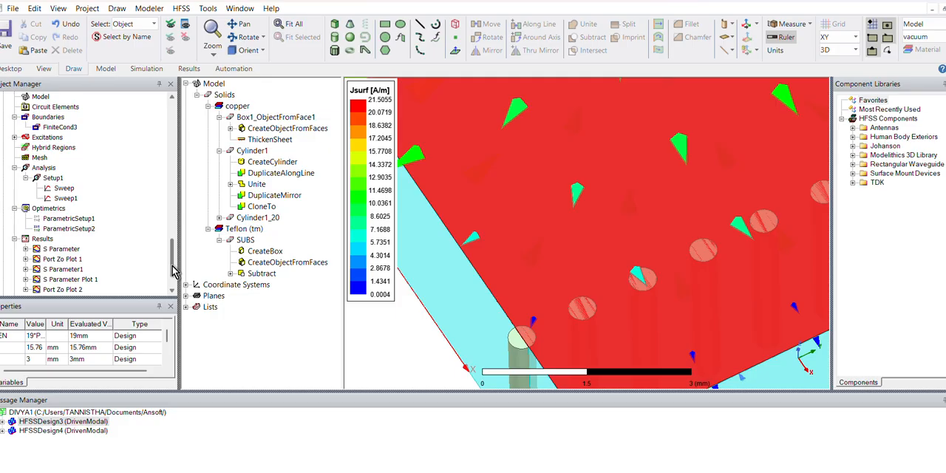
pyautogui.doubleClick(64, 249)
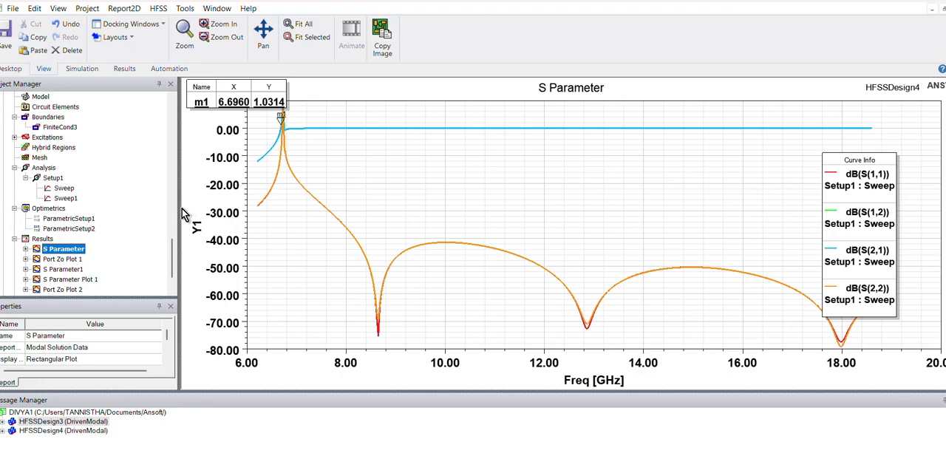
pyautogui.moveTo(171, 241); pyautogui.dragTo(169, 211)
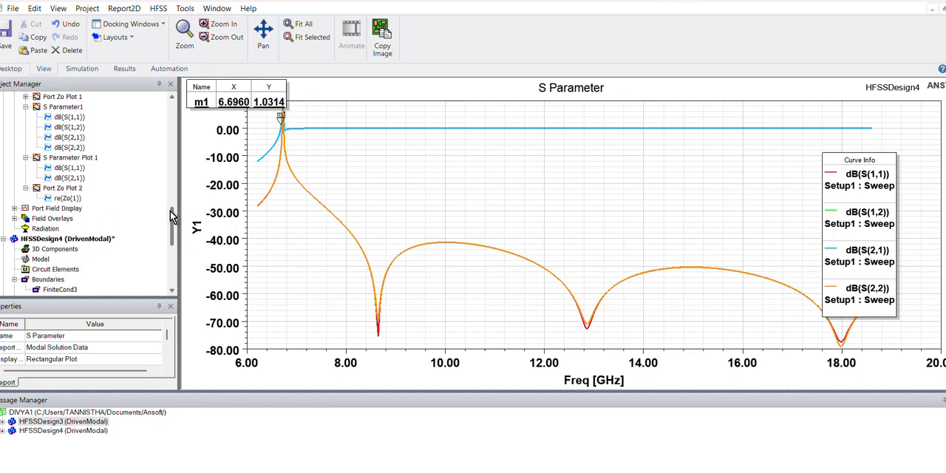
pyautogui.doubleClick(108, 239)
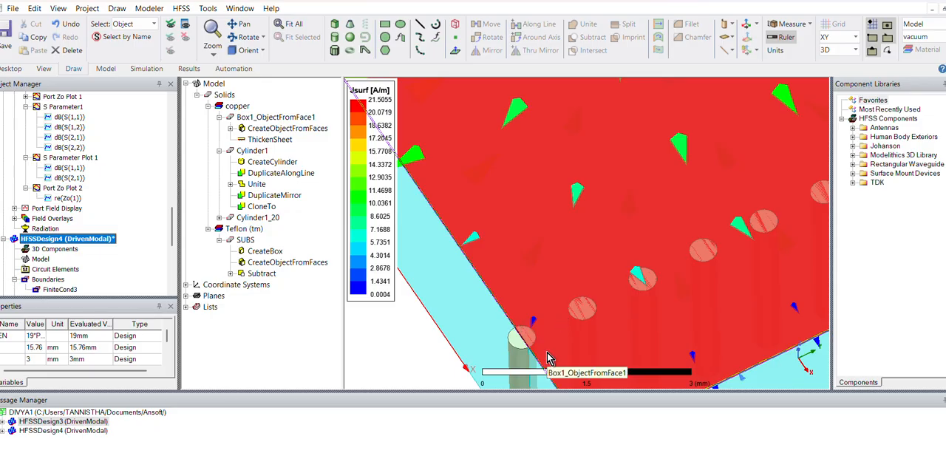
pyautogui.scroll(-3, 547, 352)
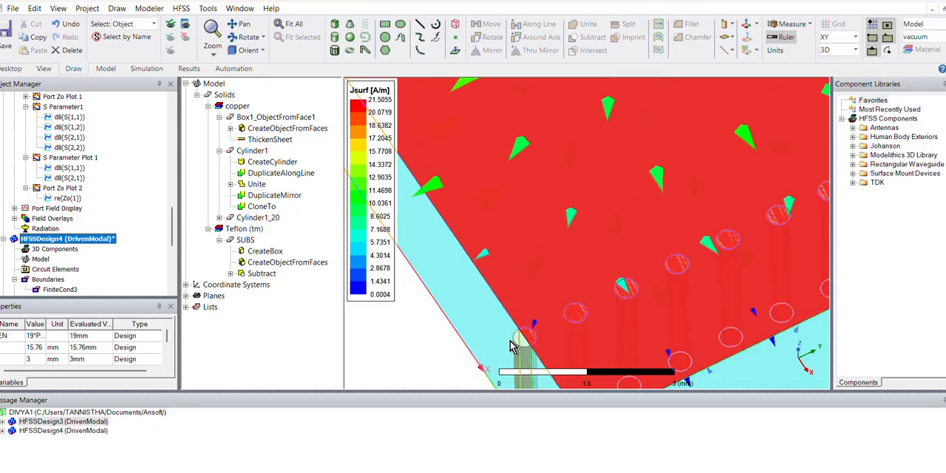
pyautogui.scroll(-1, 507, 357)
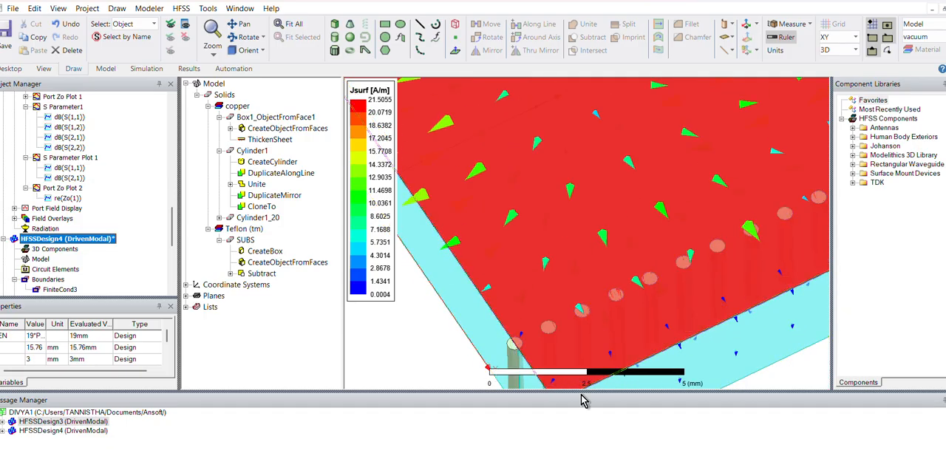
pyautogui.scroll(-1, 480, 235)
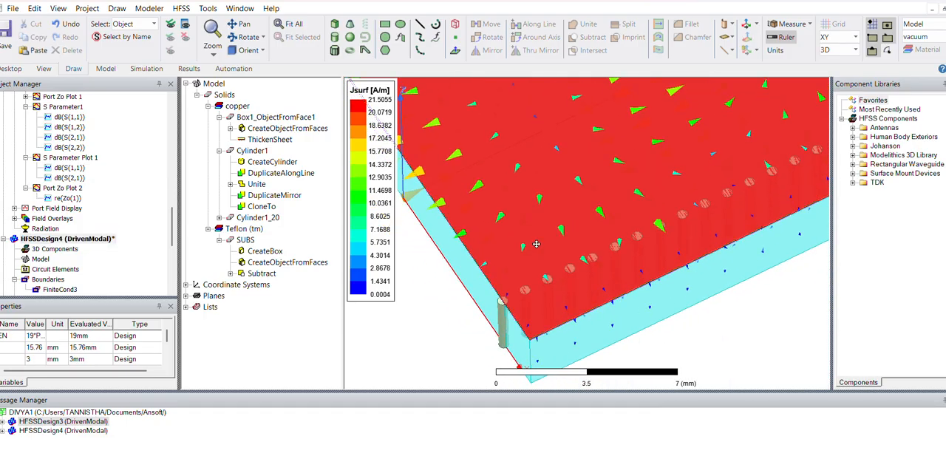
pyautogui.keyDown('shift'); pyautogui.moveTo(538, 253); pyautogui.dragTo(584, 208); pyautogui.keyUp('shift')
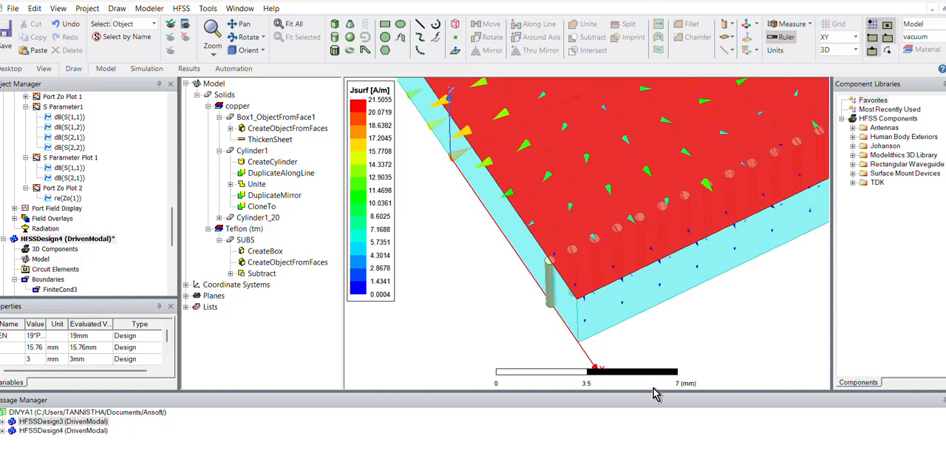
pyautogui.scroll(-1, 580, 318)
pyautogui.scroll(1, 580, 317)
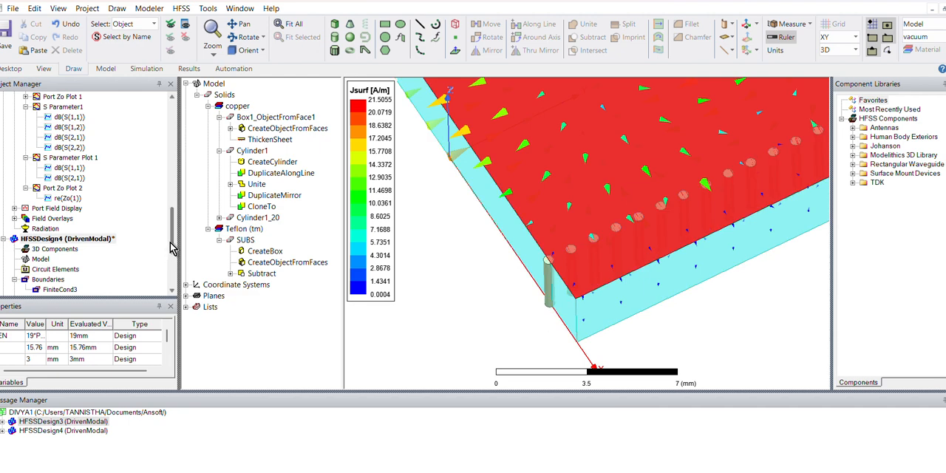
# - Reopen the S Parameter plot in HFSSDesign4's results
pyautogui.scroll(-3, 173, 259)
pyautogui.scroll(-1, 91, 262)
pyautogui.scroll(-1, 91, 262)
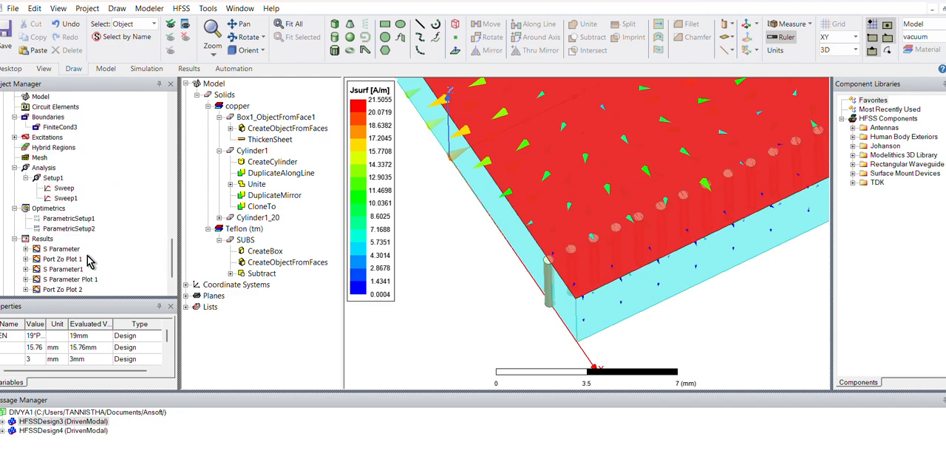
pyautogui.doubleClick(71, 249)
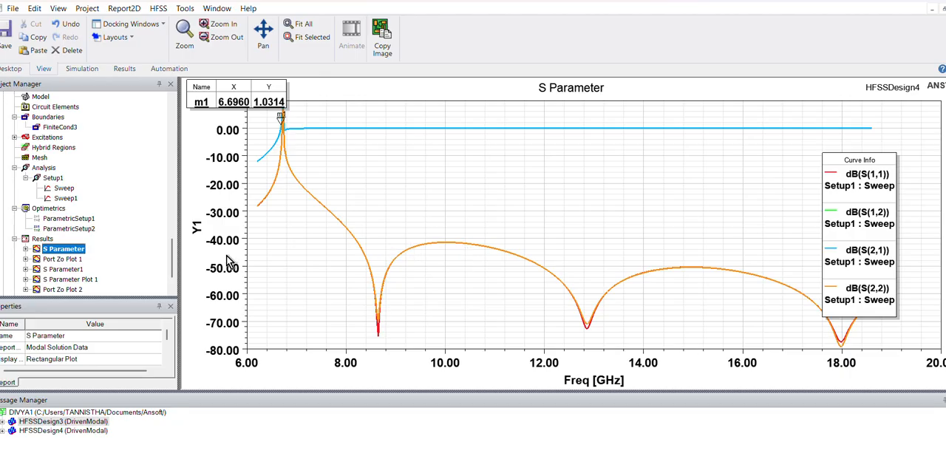
# - Open Port Zo Plot 1 of HFSSDesign4 and move its frequency marker to 9.46 GHz
pyautogui.scroll(-2, 179, 263)
pyautogui.doubleClick(70, 221)
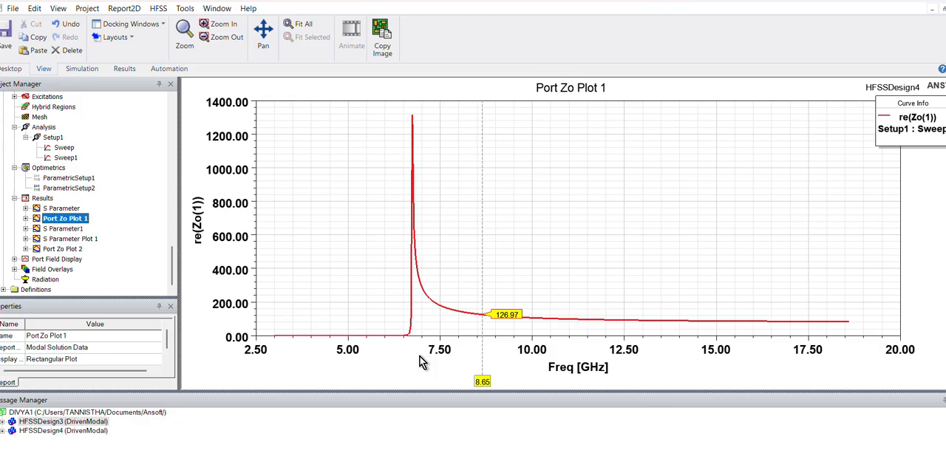
pyautogui.moveTo(482, 379); pyautogui.dragTo(512, 380)
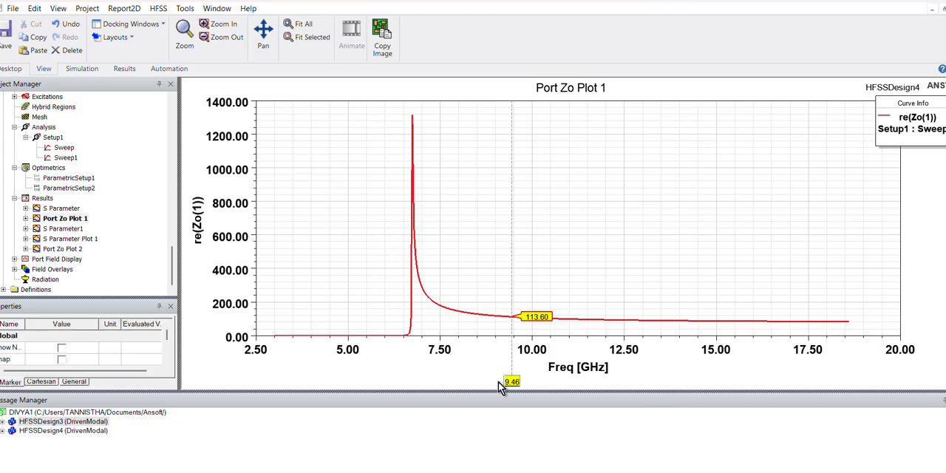
# - Examine HFSSDesign3's Port Zo Plot 2 with the frequency marker at 8.20 GHz, and undo the marker move
pyautogui.moveTo(174, 261); pyautogui.dragTo(171, 208)
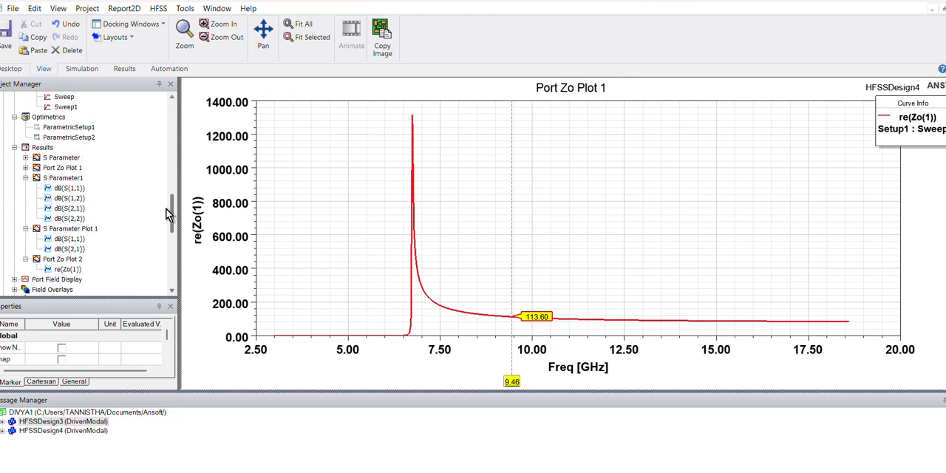
pyautogui.doubleClick(72, 260)
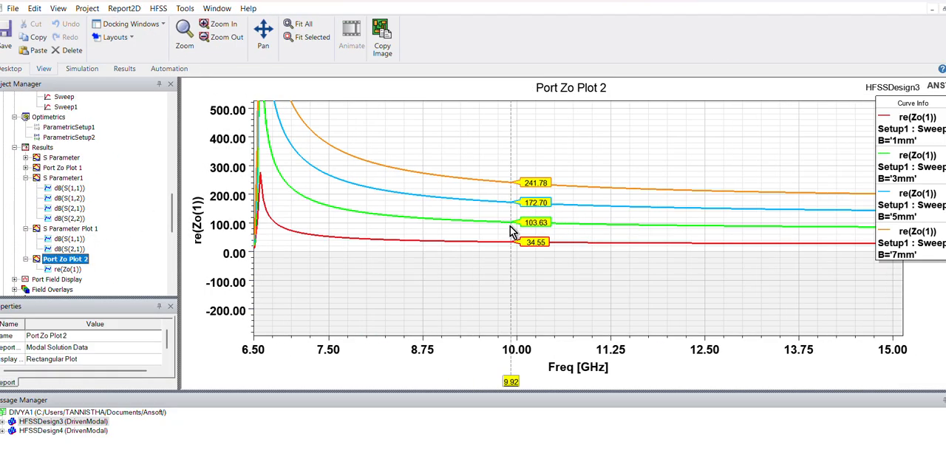
pyautogui.moveTo(510, 381)
pyautogui.mouseDown()
pyautogui.moveTo(366, 386)
pyautogui.moveTo(391, 382)
pyautogui.moveTo(381, 382)
pyautogui.mouseUp()
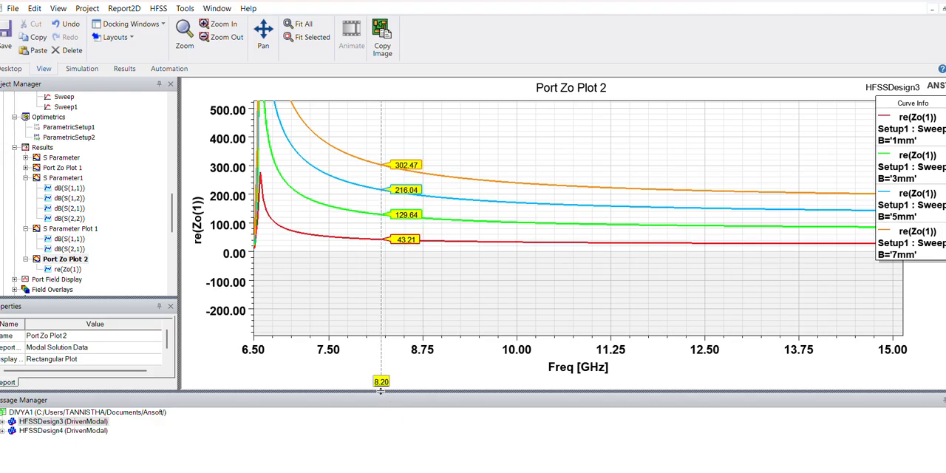
pyautogui.hotkey('ctrl', 'z')
pyautogui.hotkey('ctrl', 'z')
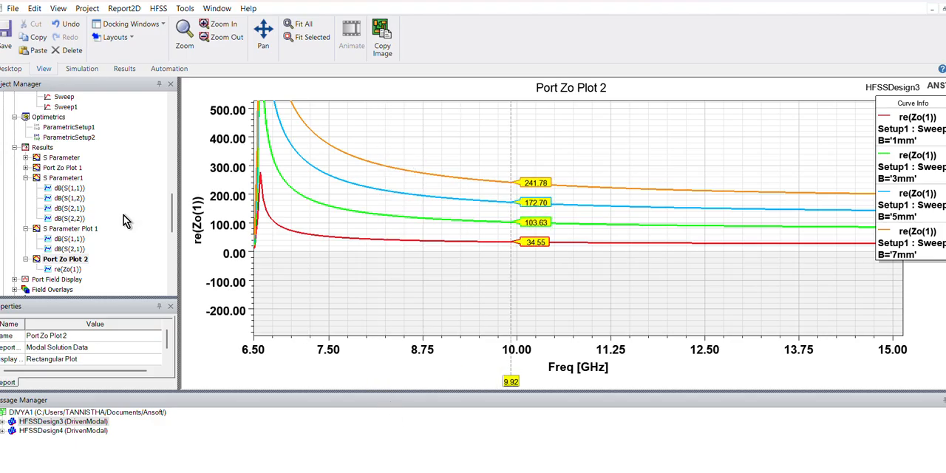
# - Open Port Zo Plot 2 of HFSSDesign4 and move its frequency marker to 10.44 GHz
pyautogui.moveTo(173, 216); pyautogui.dragTo(173, 289)
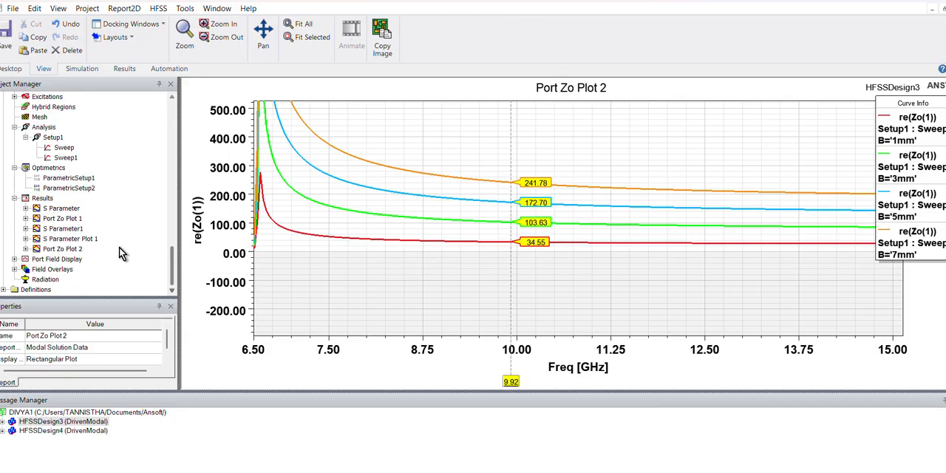
pyautogui.doubleClick(74, 249)
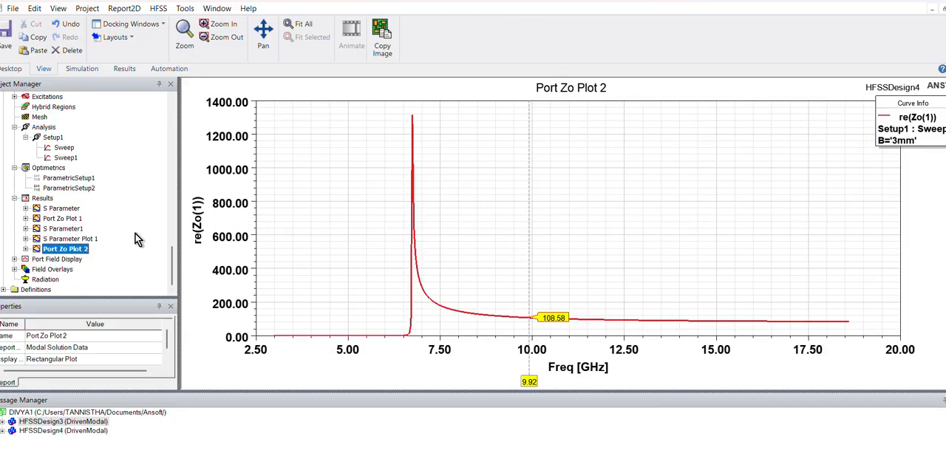
pyautogui.moveTo(529, 381)
pyautogui.mouseDown()
pyautogui.moveTo(474, 382)
pyautogui.moveTo(549, 382)
pyautogui.mouseUp()
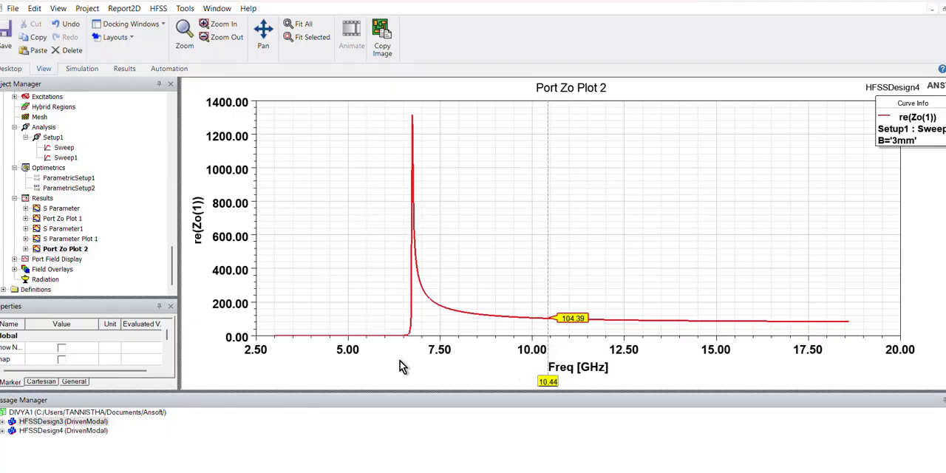
# - Review HFSSDesign4's S Parameter plot in an enlarged plot area, and switch to its Port Zo Plot 1
pyautogui.doubleClick(60, 209)
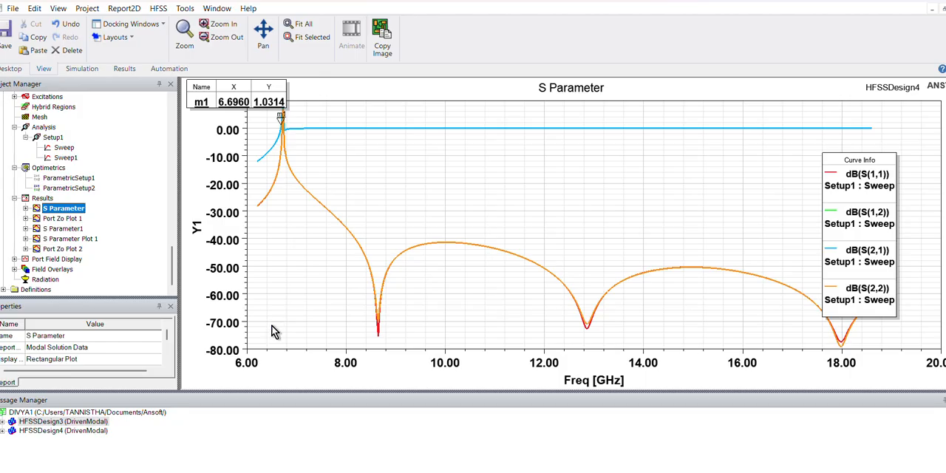
pyautogui.moveTo(286, 392); pyautogui.dragTo(300, 423)
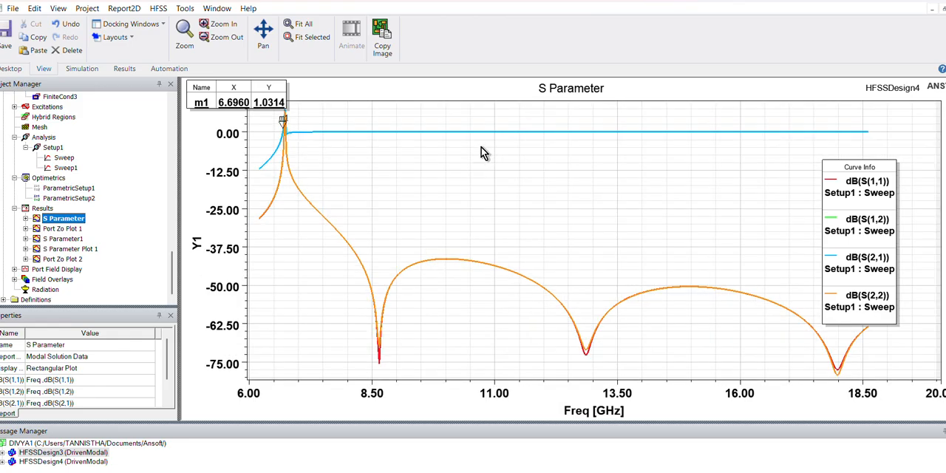
pyautogui.click(67, 229)
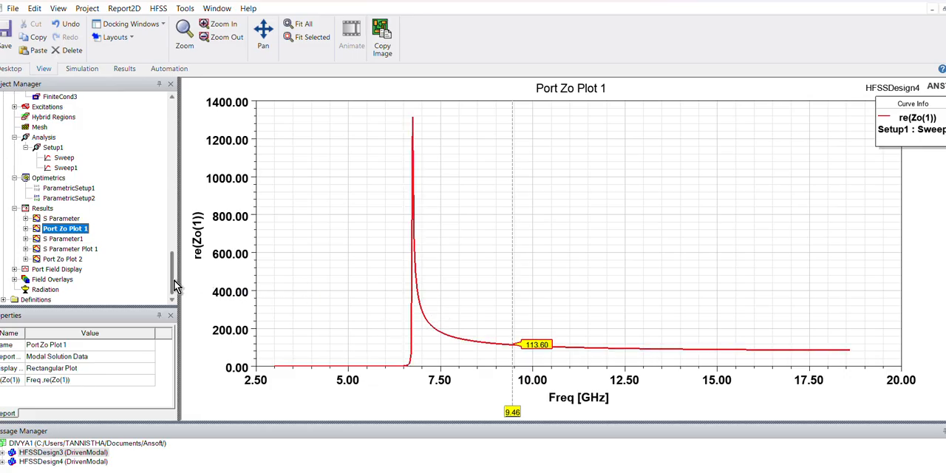
# - Return to the HFSSDesign4 3D model and examine the overall SIW structure with its surface current overlay
pyautogui.scroll(2, 169, 266)
pyautogui.doubleClick(103, 105)
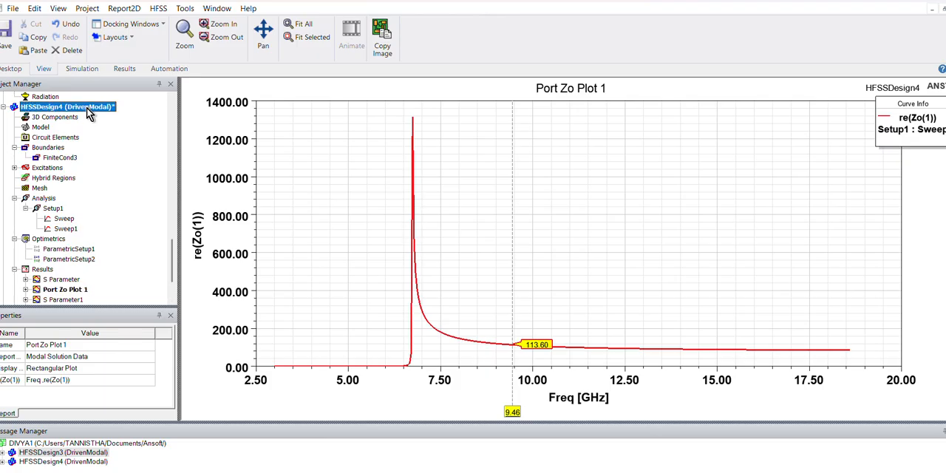
pyautogui.scroll(-2, 717, 272)
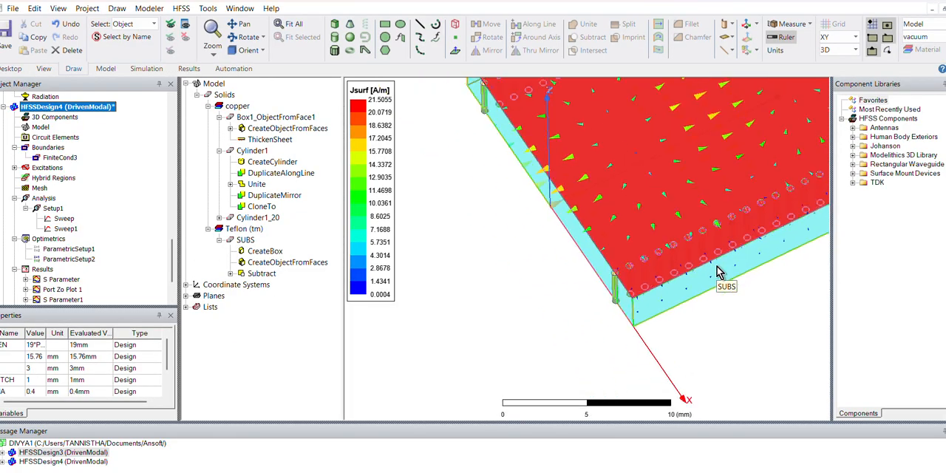
pyautogui.scroll(-4, 717, 267)
pyautogui.keyDown('shift'); pyautogui.moveTo(774, 255); pyautogui.dragTo(680, 295); pyautogui.keyUp('shift')
pyautogui.scroll(4, 681, 294)
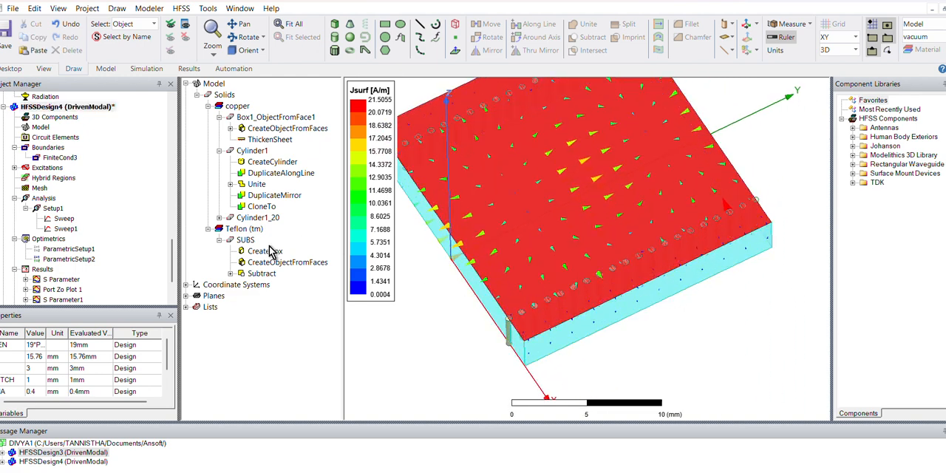
pyautogui.click(88, 262)
pyautogui.rightClick(87, 260)
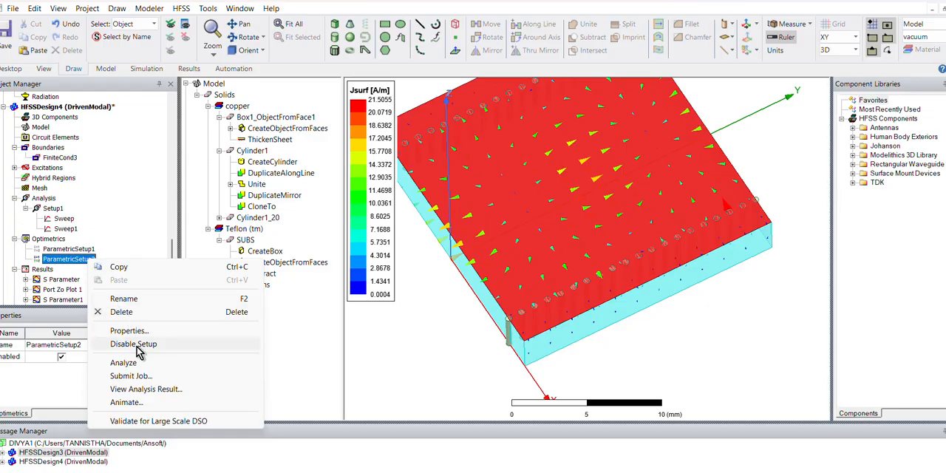
pyautogui.press('Escape')
pyautogui.click(49, 239)
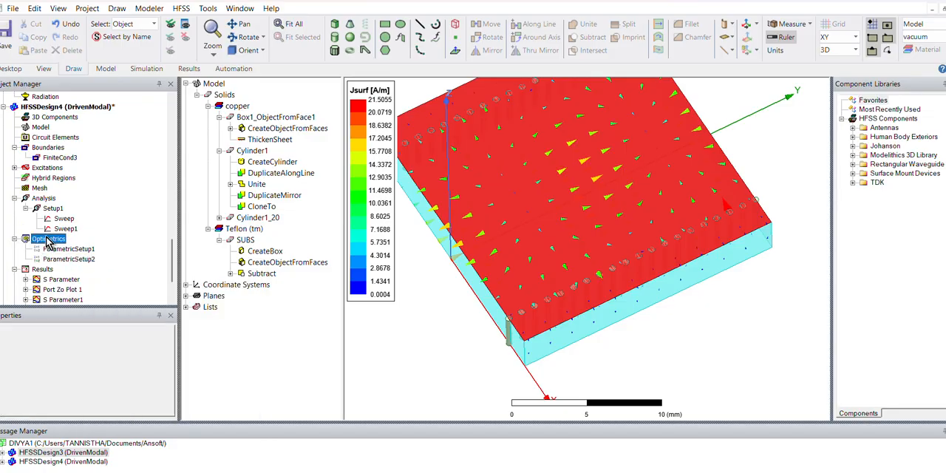
pyautogui.rightClick(57, 240)
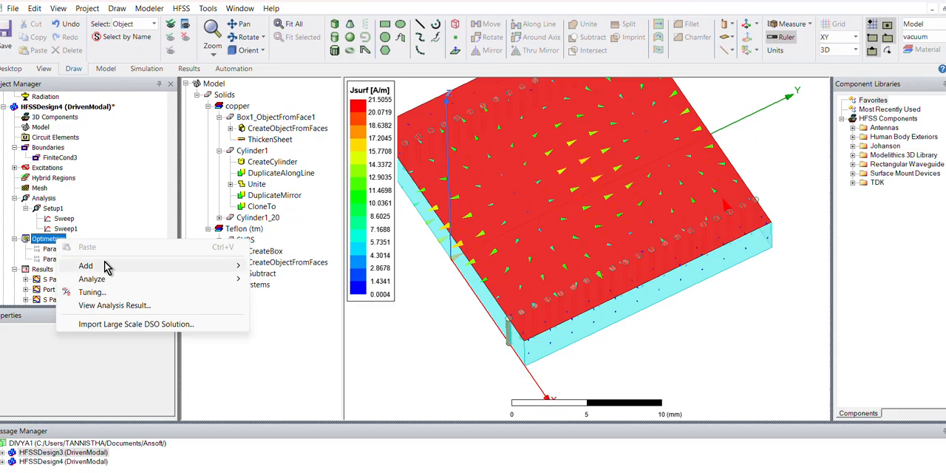
pyautogui.moveTo(94, 279)
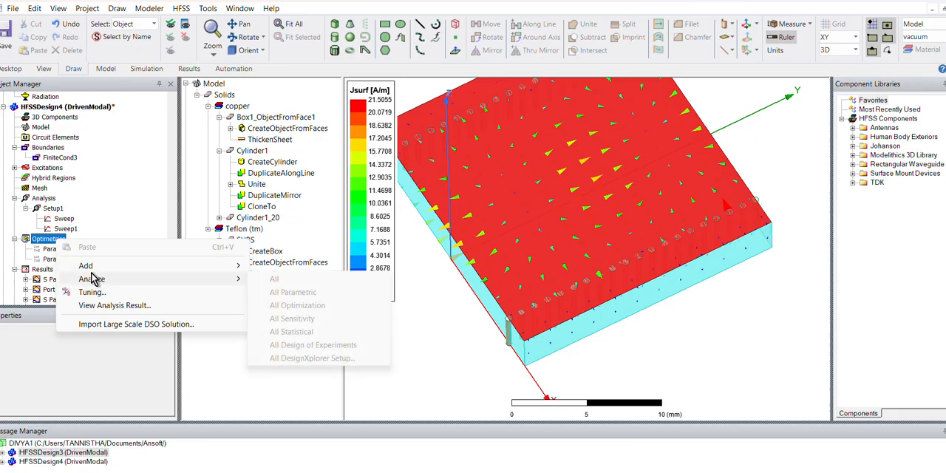
pyautogui.moveTo(244, 268)
pyautogui.click(314, 265)
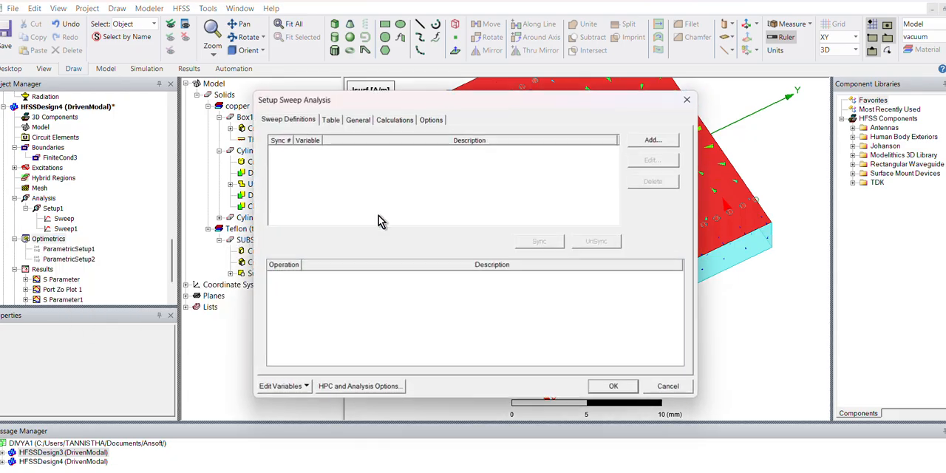
pyautogui.click(652, 140)
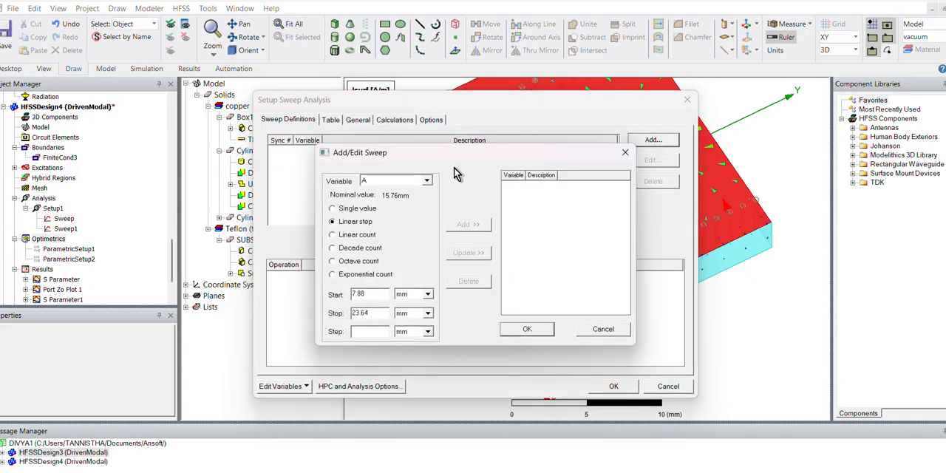
pyautogui.click(411, 182)
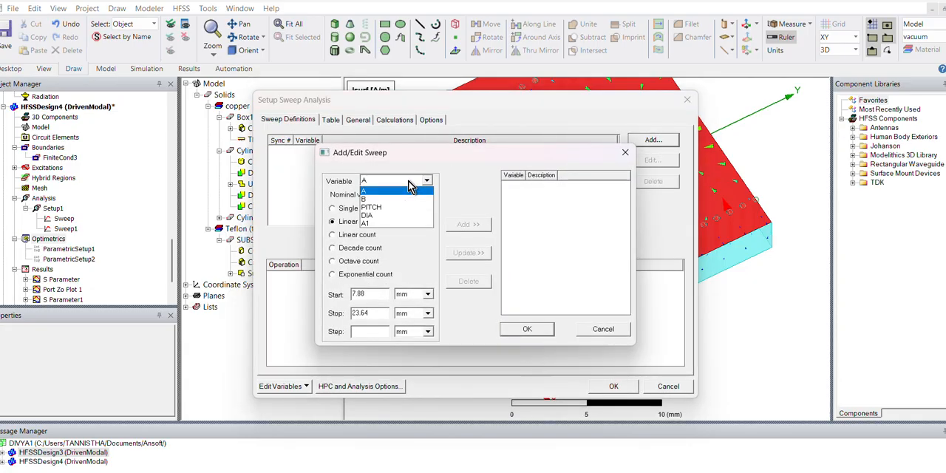
pyautogui.click(625, 153)
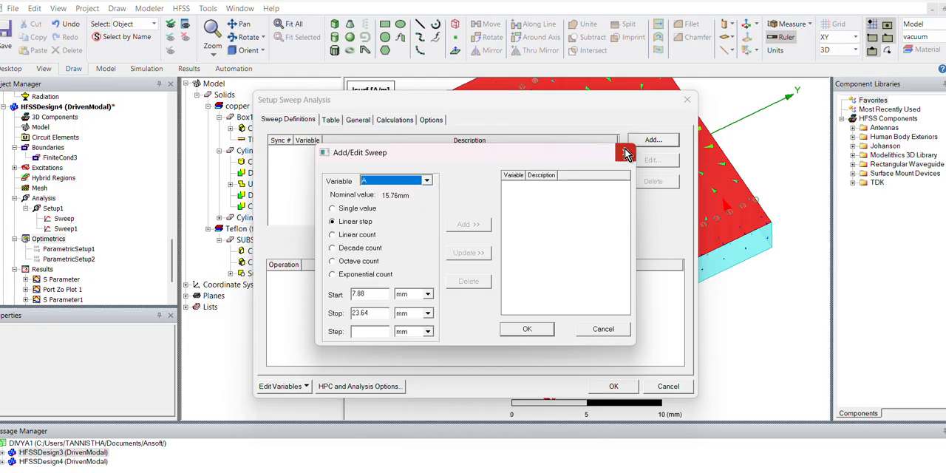
pyautogui.click(624, 153)
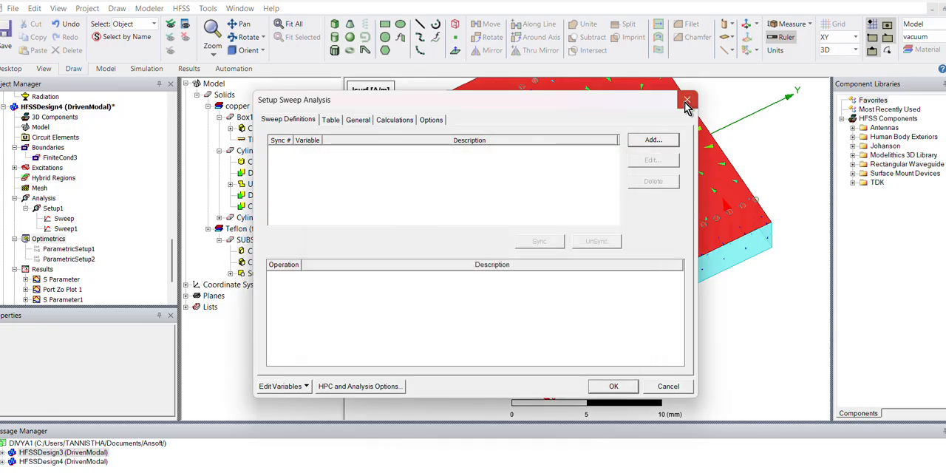
pyautogui.click(686, 101)
pyautogui.keyDown('alt'); pyautogui.moveTo(739, 236); pyautogui.dragTo(698, 235); pyautogui.keyUp('alt')
pyautogui.press('f')
pyautogui.click(683, 257)
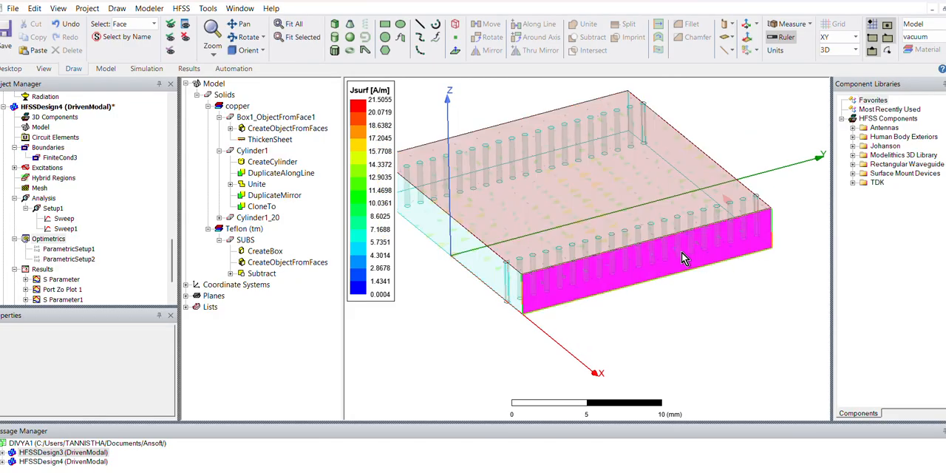
pyautogui.rightClick(683, 258)
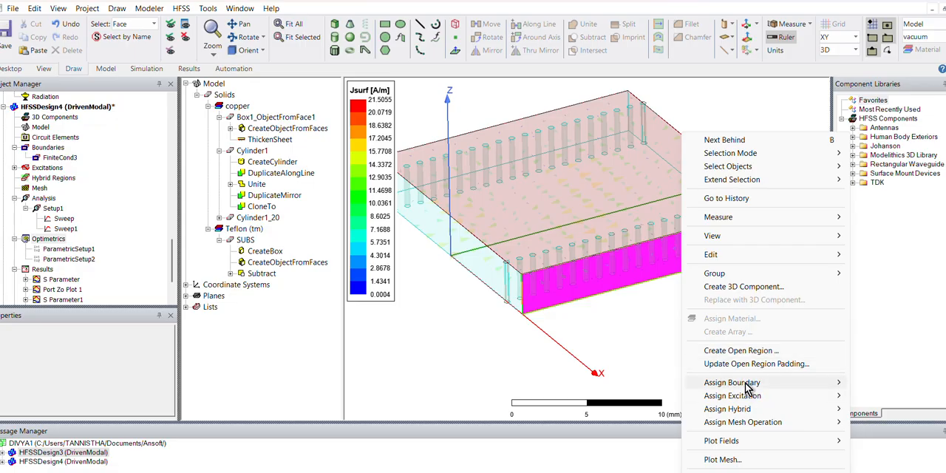
pyautogui.moveTo(746, 386)
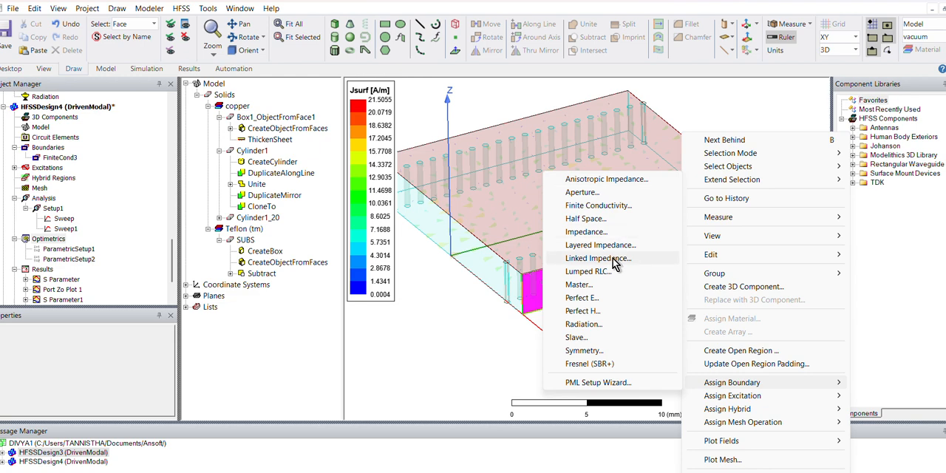
pyautogui.click(452, 318)
# - Select the Teflon substrate SUBS as an object and start a Mag_E field plot on it
pyautogui.moveTo(172, 271); pyautogui.dragTo(173, 281)
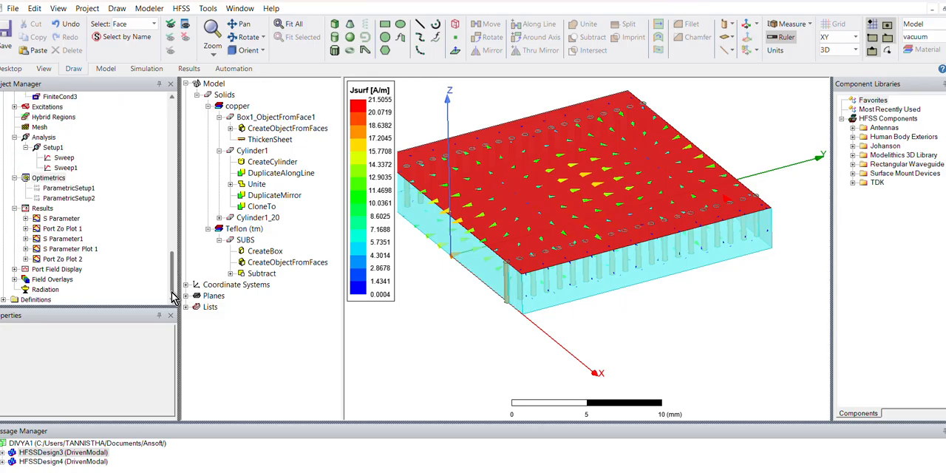
pyautogui.click(15, 279)
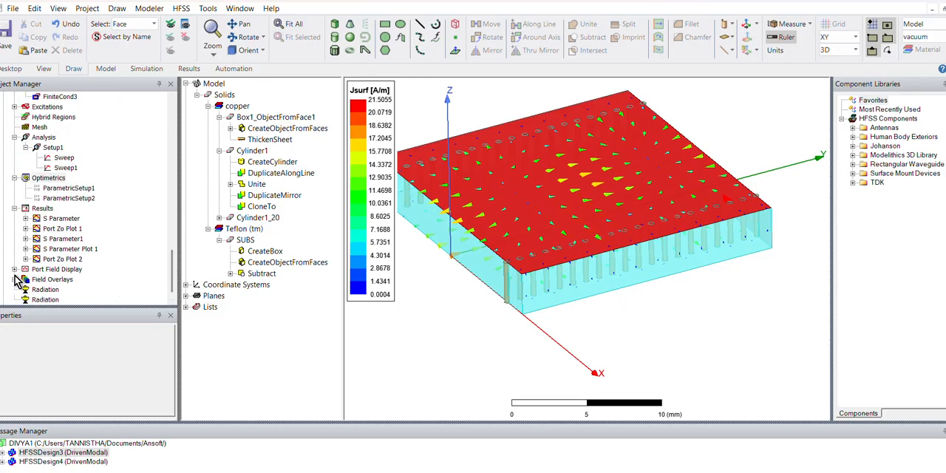
pyautogui.click(26, 290)
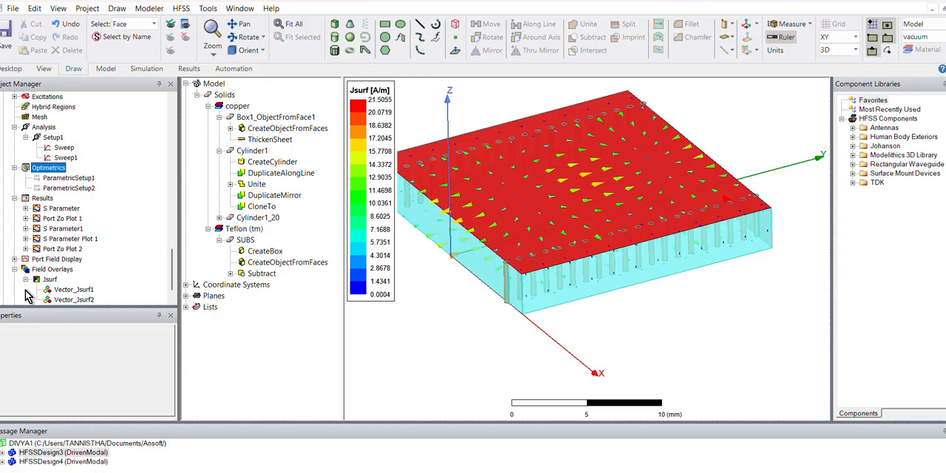
pyautogui.click(454, 348)
pyautogui.press('o')
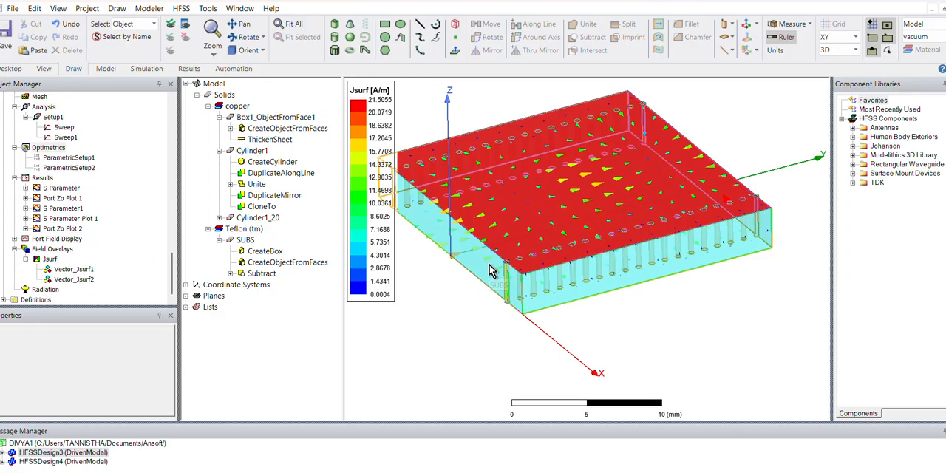
pyautogui.click(499, 284)
pyautogui.rightClick(489, 283)
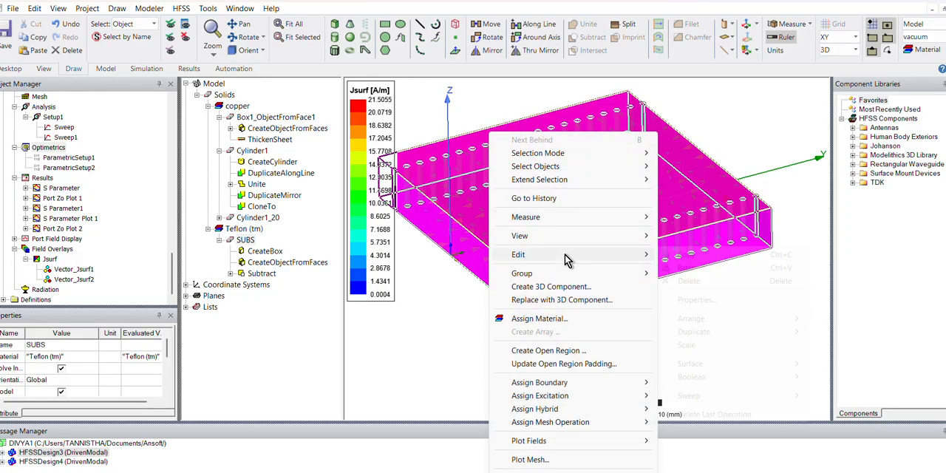
pyautogui.moveTo(551, 442)
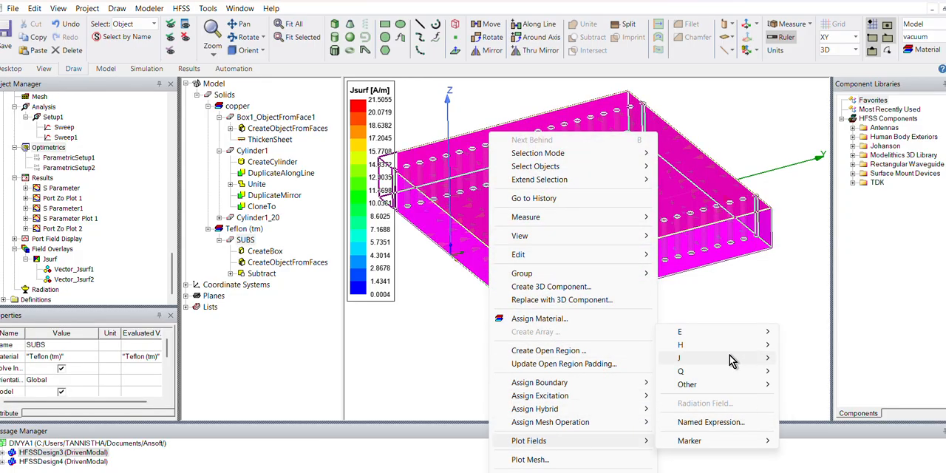
pyautogui.moveTo(716, 334)
pyautogui.click(826, 332)
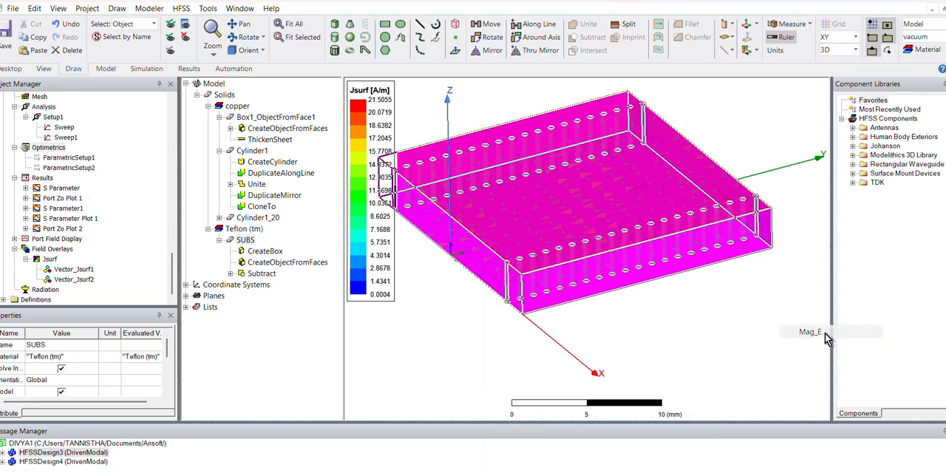
# - Create the Mag_E plot from the Setup1 : Sweep1 solution at 10 GHz and 0deg phase
pyautogui.click(393, 278)
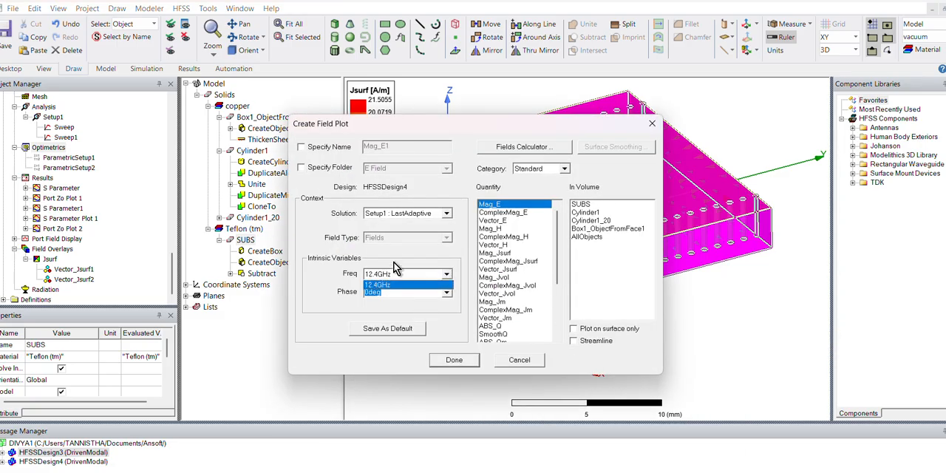
pyautogui.click(397, 217)
pyautogui.click(399, 216)
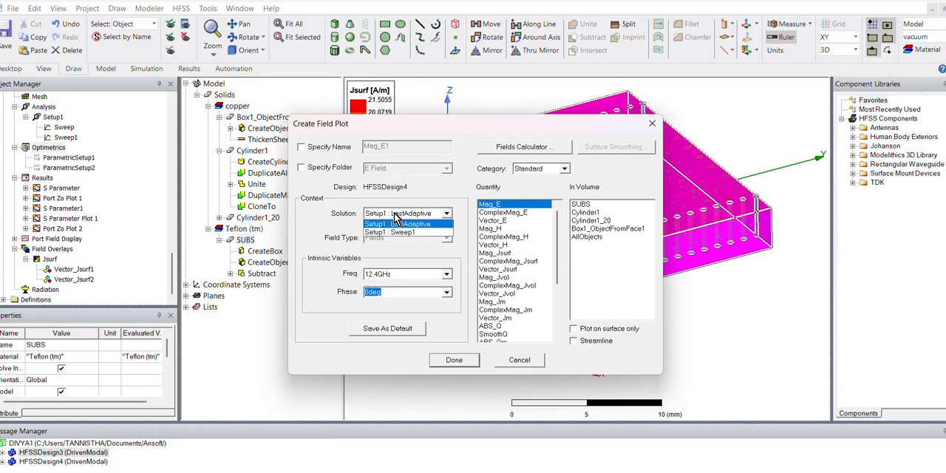
pyautogui.click(393, 231)
pyautogui.click(395, 276)
pyautogui.click(383, 296)
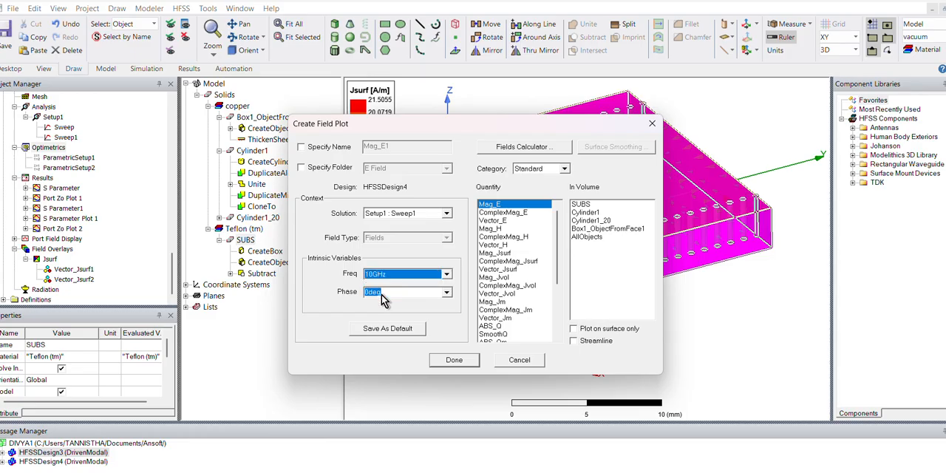
pyautogui.click(454, 360)
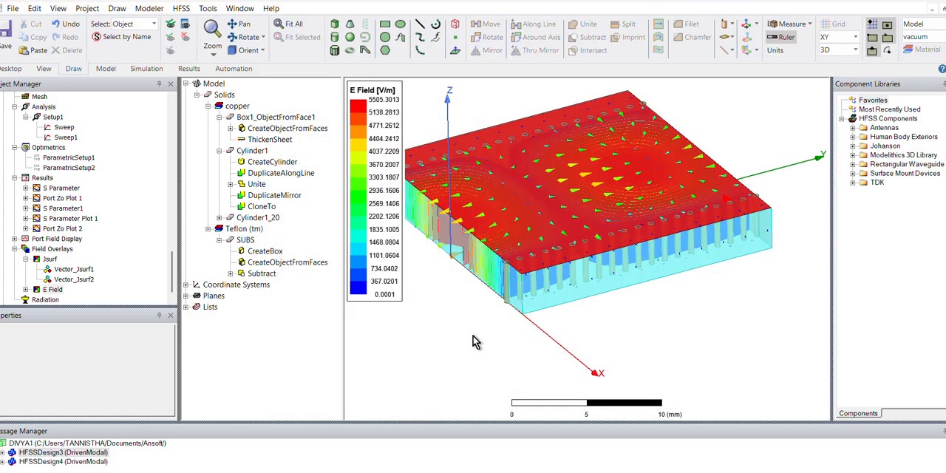
# - Isolate the Mag_E1 overlay and examine the E-field distribution across the substrate between the via rows from above
pyautogui.click(27, 289)
pyautogui.click(59, 300)
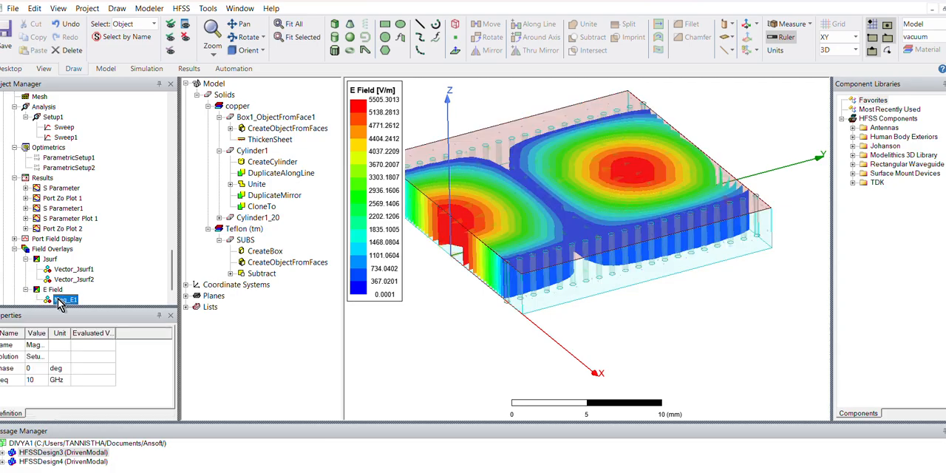
pyautogui.scroll(-2, 531, 205)
pyautogui.keyDown('alt'); pyautogui.moveTo(551, 183); pyautogui.dragTo(553, 226); pyautogui.keyUp('alt')
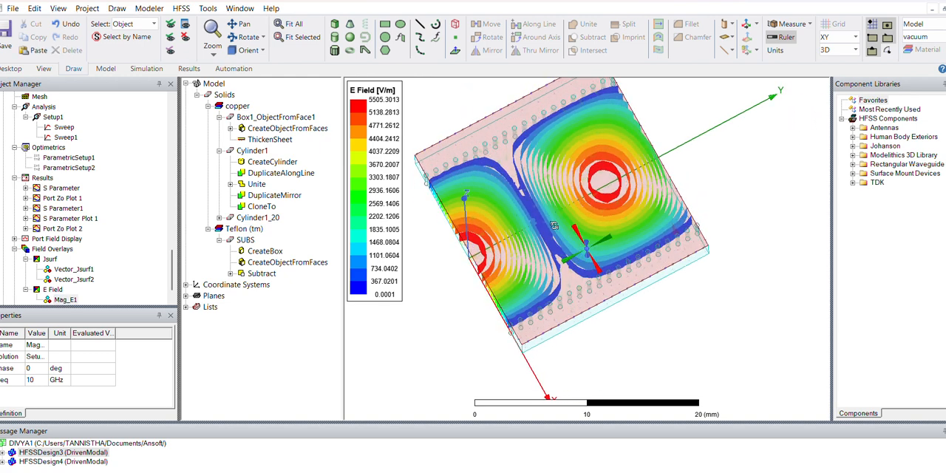
pyautogui.click(479, 334)
# - Assign a Radiation boundary to the two opposite substrate side faces that run alongside the via rows
pyautogui.keyDown('alt'); pyautogui.moveTo(480, 334); pyautogui.dragTo(465, 295); pyautogui.keyUp('alt')
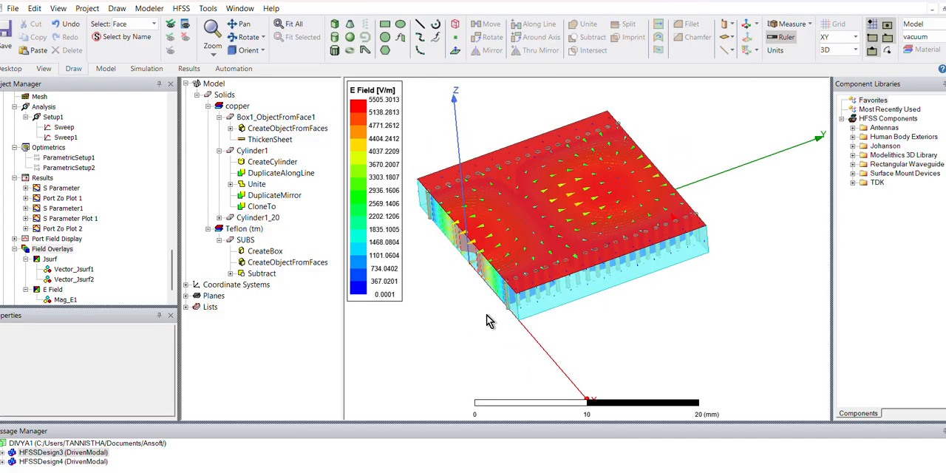
pyautogui.rightClick(600, 279)
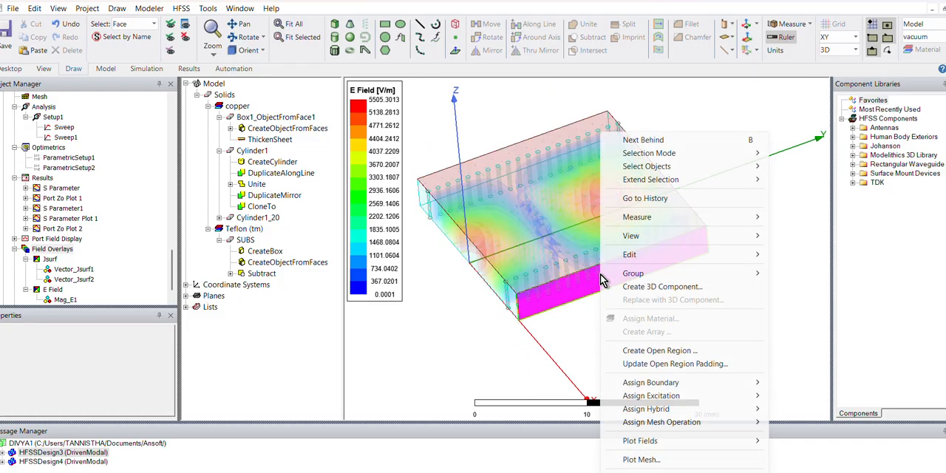
pyautogui.click(458, 370)
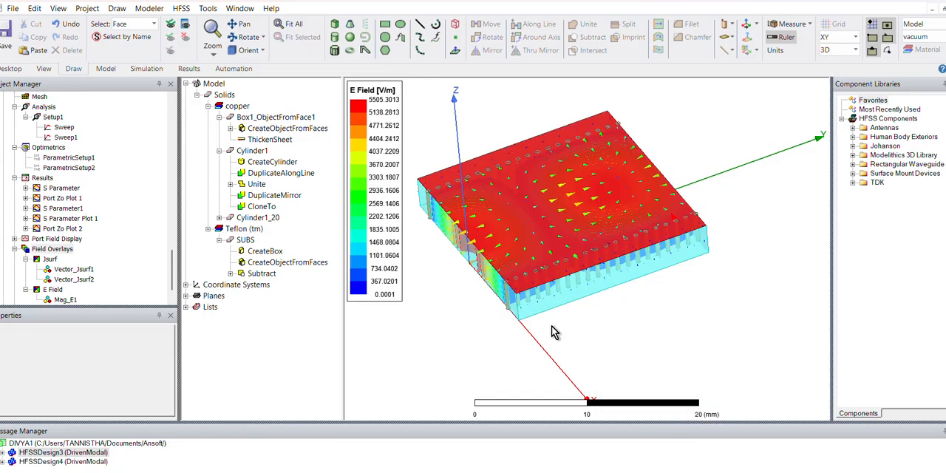
pyautogui.click(598, 287)
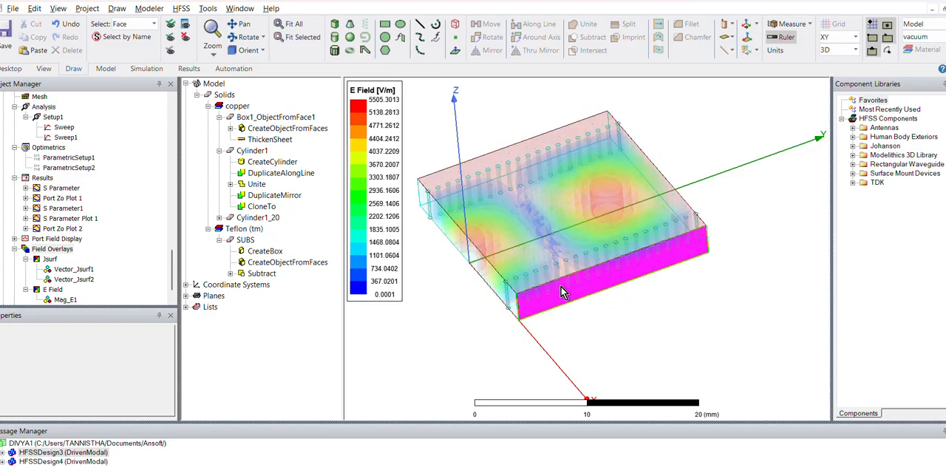
pyautogui.moveTo(544, 276); pyautogui.dragTo(629, 329, button='middle')
pyautogui.rightClick(589, 319)
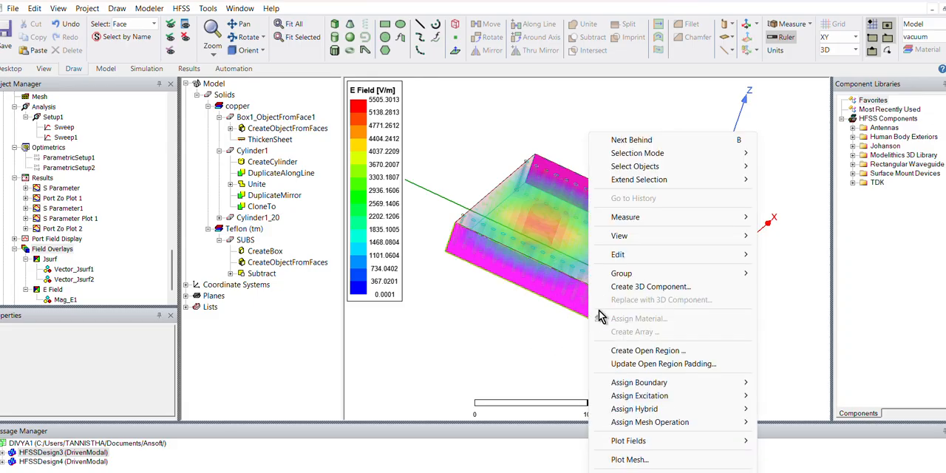
pyautogui.moveTo(658, 386)
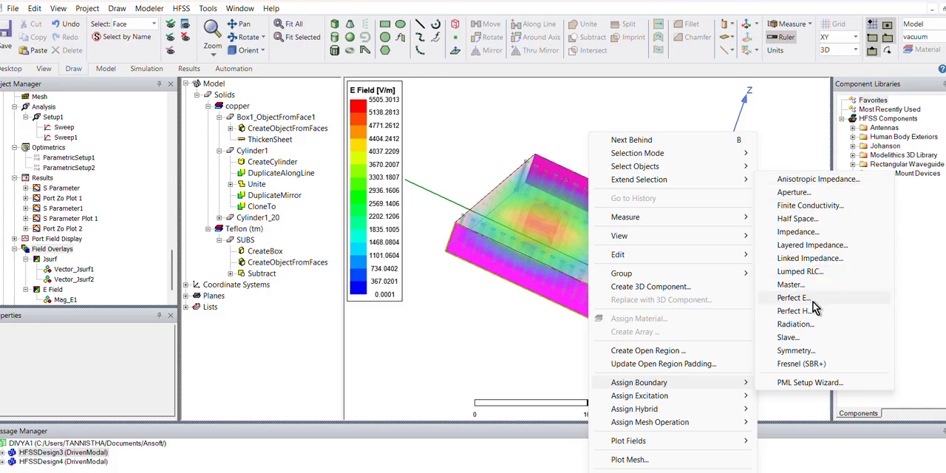
pyautogui.click(798, 323)
pyautogui.click(419, 351)
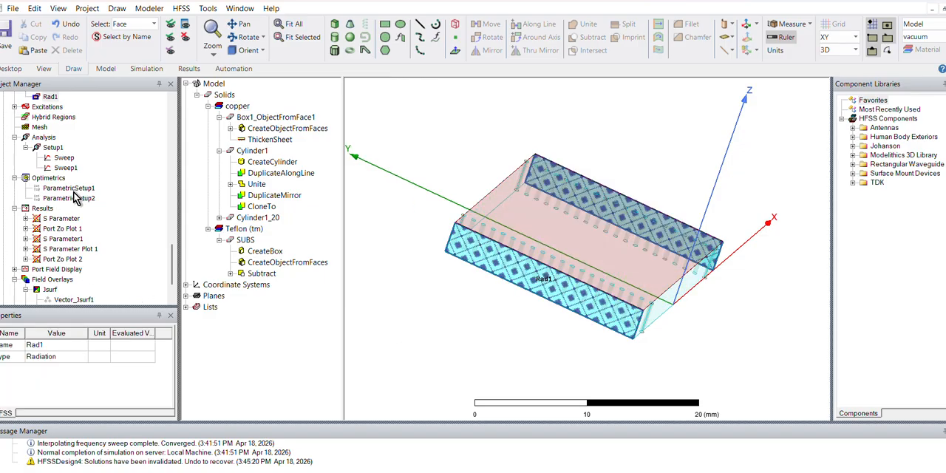
# - Add a new parametric setup under Optimetrics and start a sweep definition for the PITCH variable
pyautogui.rightClick(45, 179)
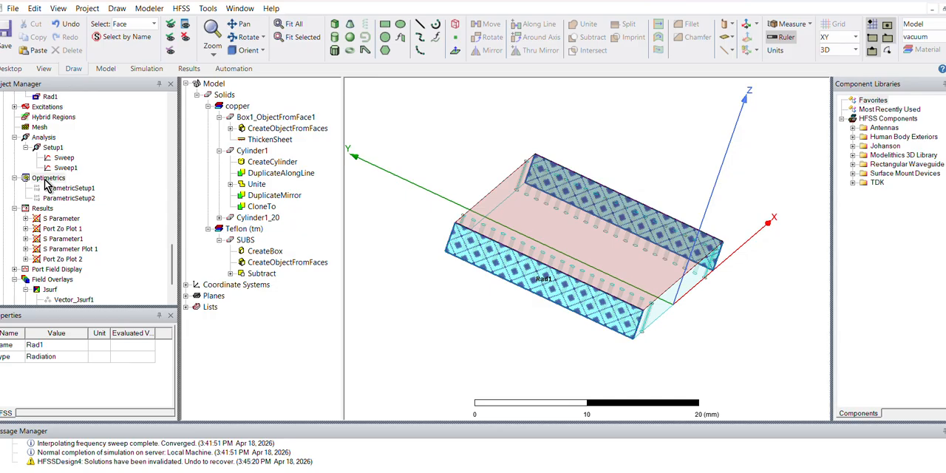
pyautogui.moveTo(78, 207)
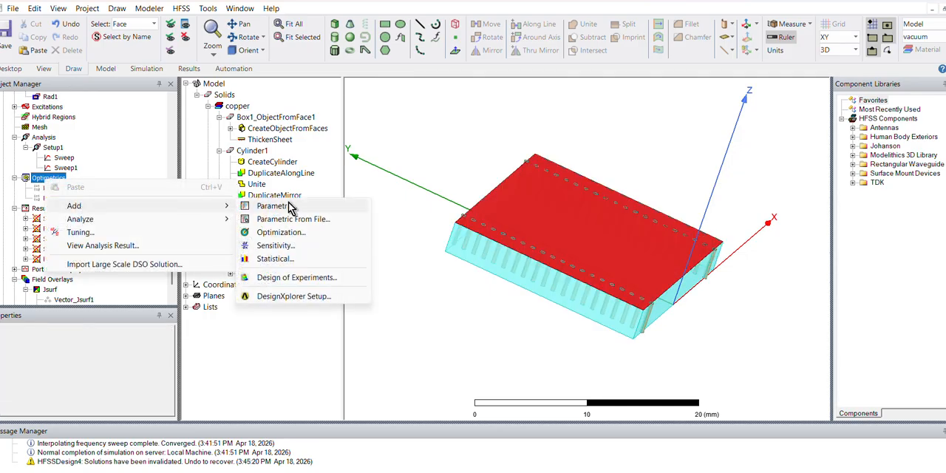
pyautogui.click(286, 207)
pyautogui.click(648, 142)
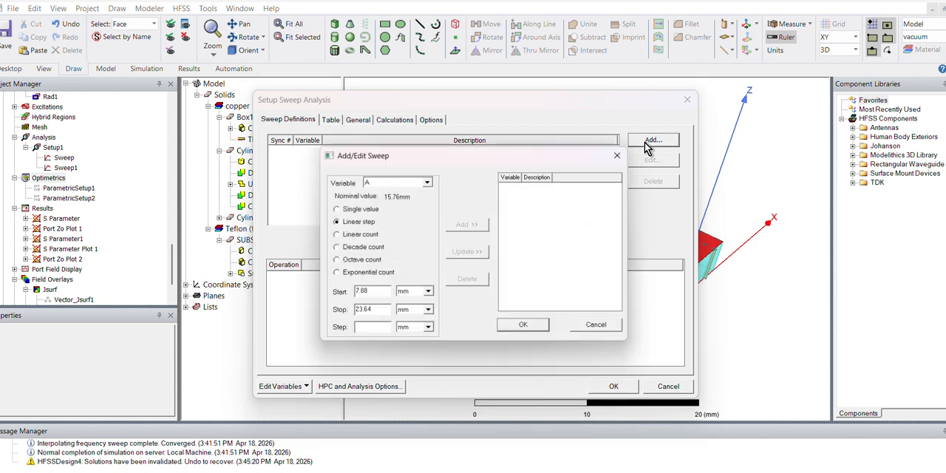
pyautogui.click(426, 181)
pyautogui.click(375, 208)
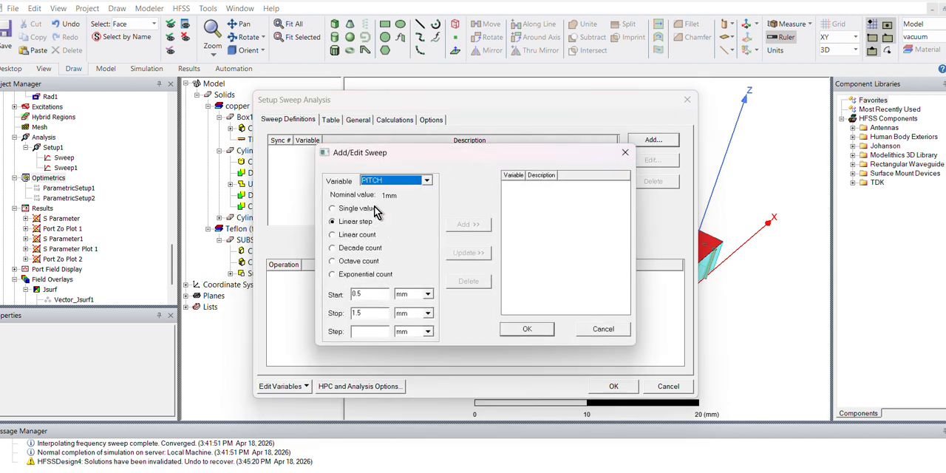
# - Define the PITCH sweep as a linear step from 1 mm to 3 mm in 1 mm steps and accept the setup
pyautogui.moveTo(379, 303); pyautogui.dragTo(332, 306)
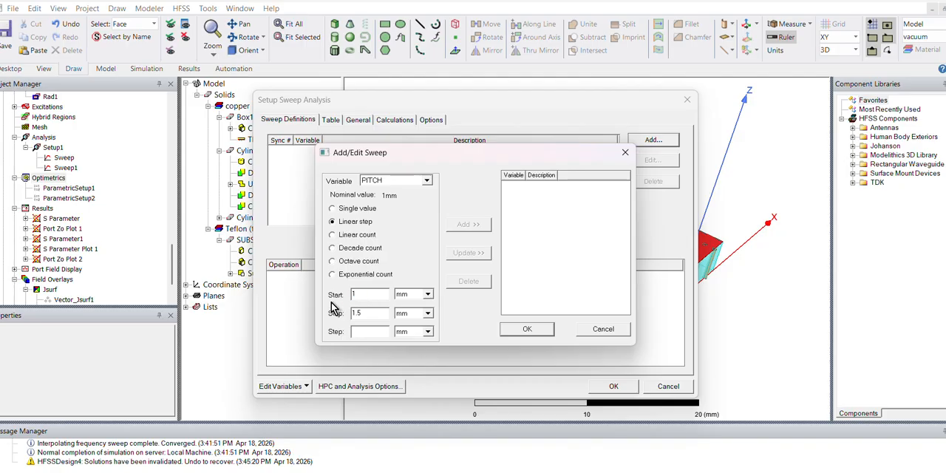
pyautogui.press('BackSpace')
pyautogui.press('BackSpace')
pyautogui.press('BackSpace')
pyautogui.write('3')
pyautogui.click(475, 226)
pyautogui.click(528, 329)
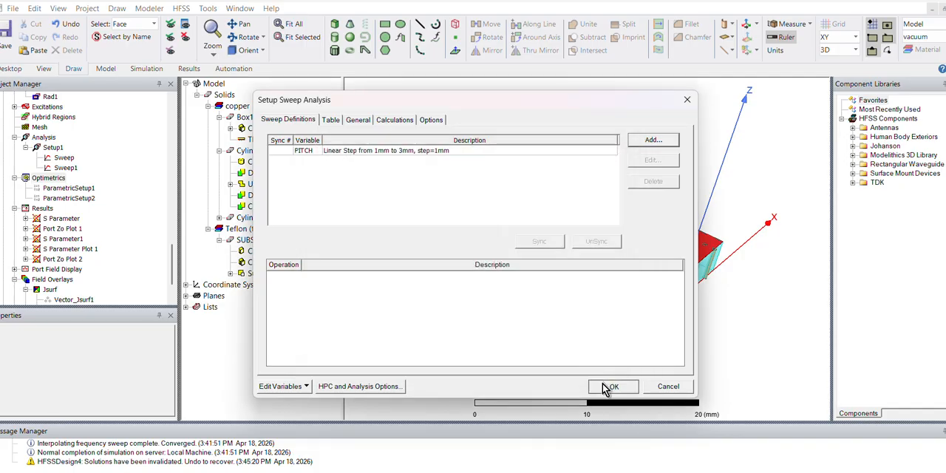
pyautogui.click(609, 386)
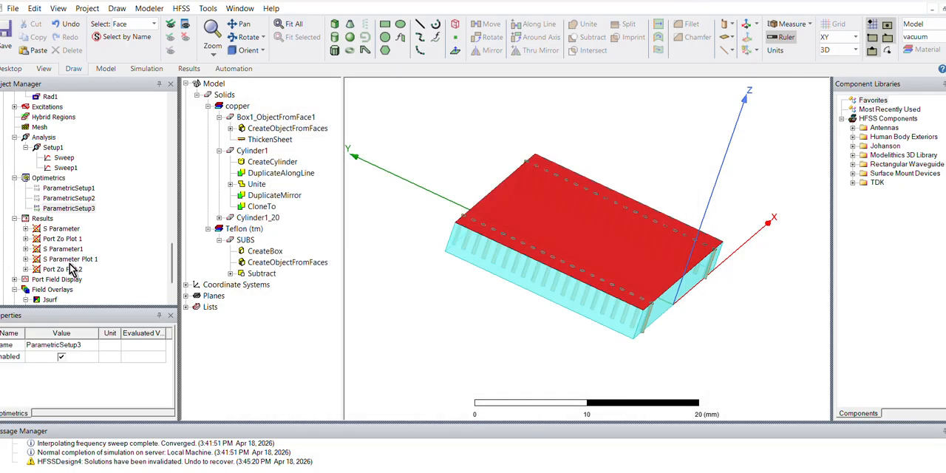
# - Animate the SUBS drawing over all ParametricSetup3 variations to check how the geometry follows PITCH, and close the animation
pyautogui.rightClick(55, 208)
pyautogui.click(103, 352)
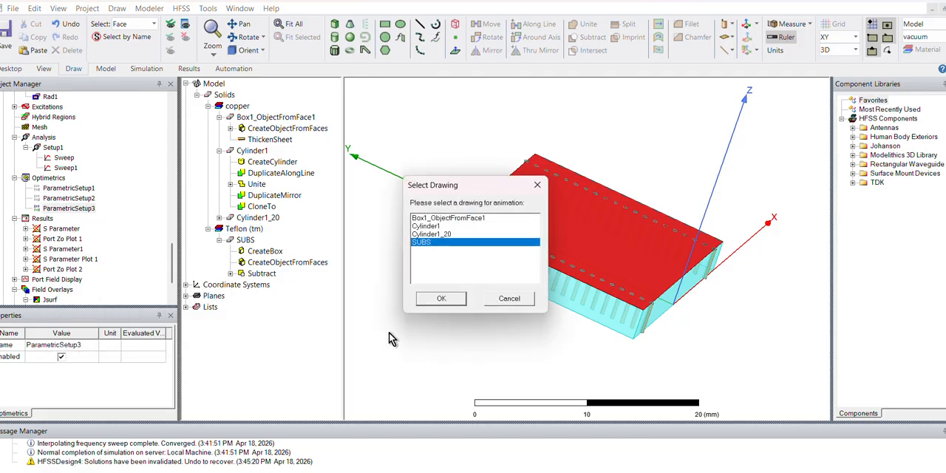
pyautogui.click(450, 300)
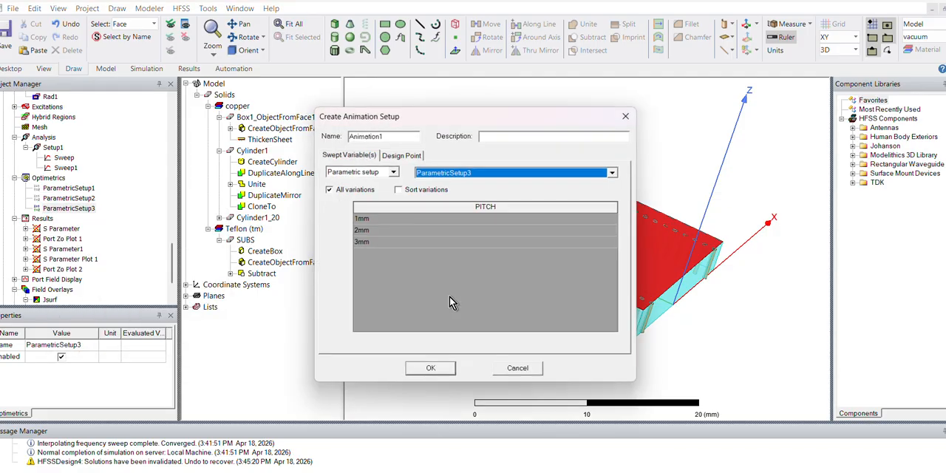
pyautogui.click(428, 363)
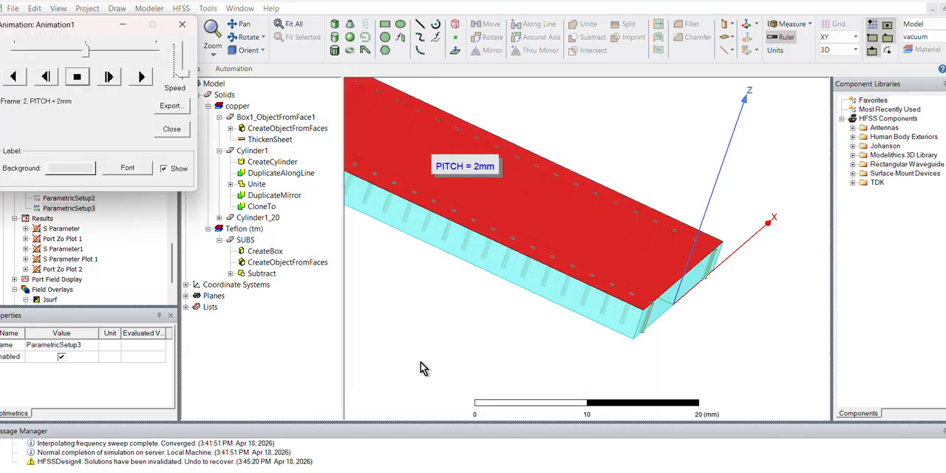
pyautogui.click(174, 28)
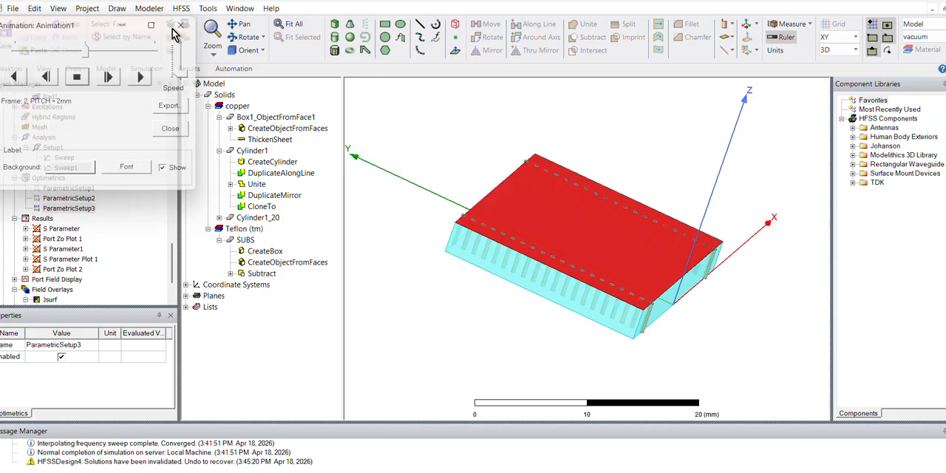
# - Reopen ParametricSetup3 and add an extra 1.5 mm PITCH variation to its sweep table
pyautogui.rightClick(70, 210)
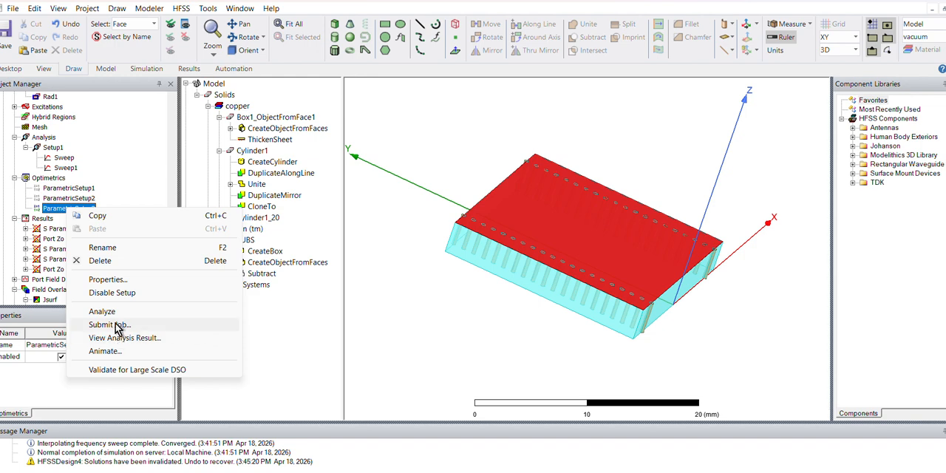
pyautogui.doubleClick(64, 210)
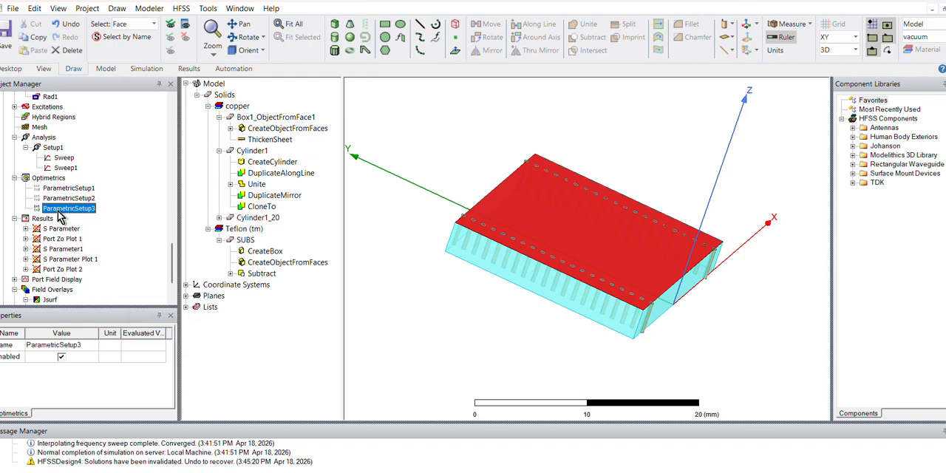
pyautogui.click(357, 155)
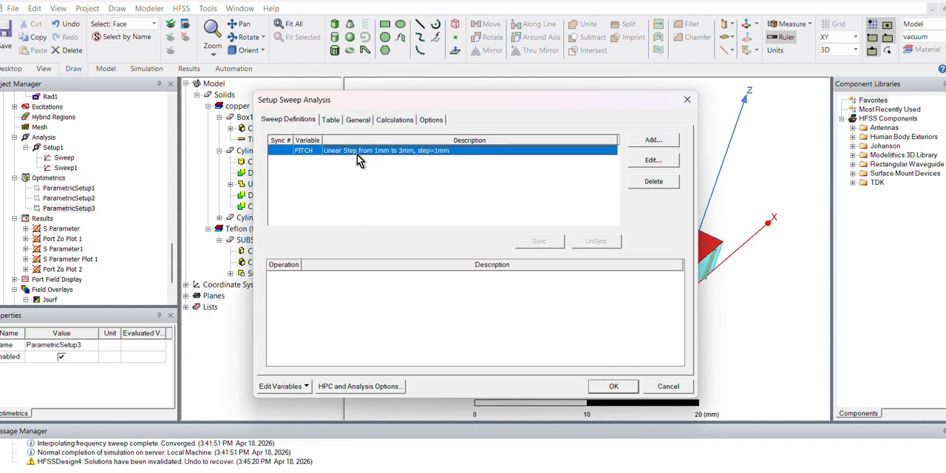
pyautogui.click(653, 161)
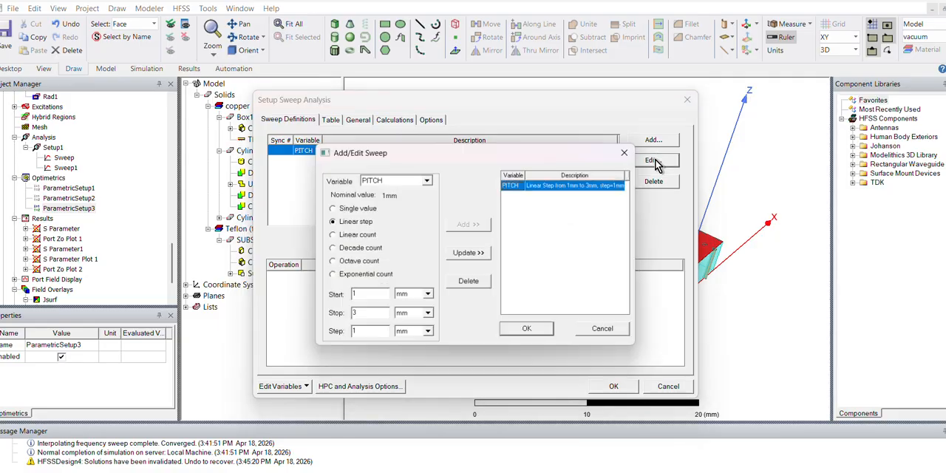
pyautogui.click(630, 154)
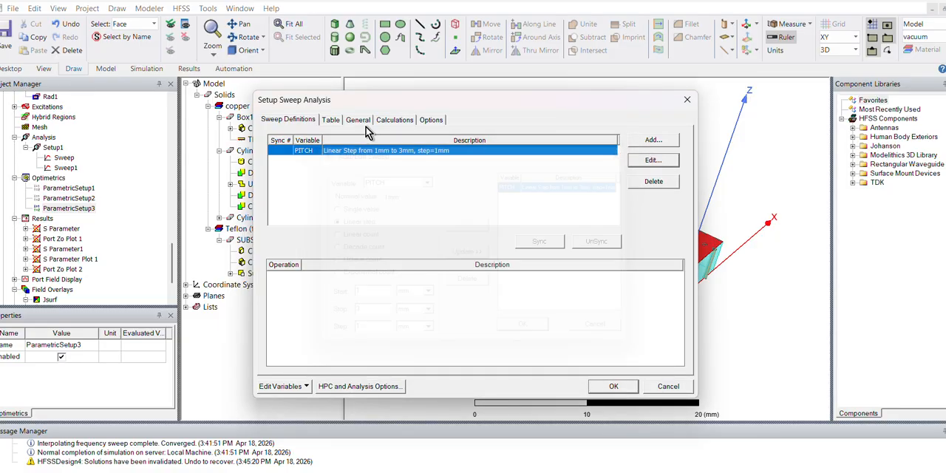
pyautogui.click(330, 120)
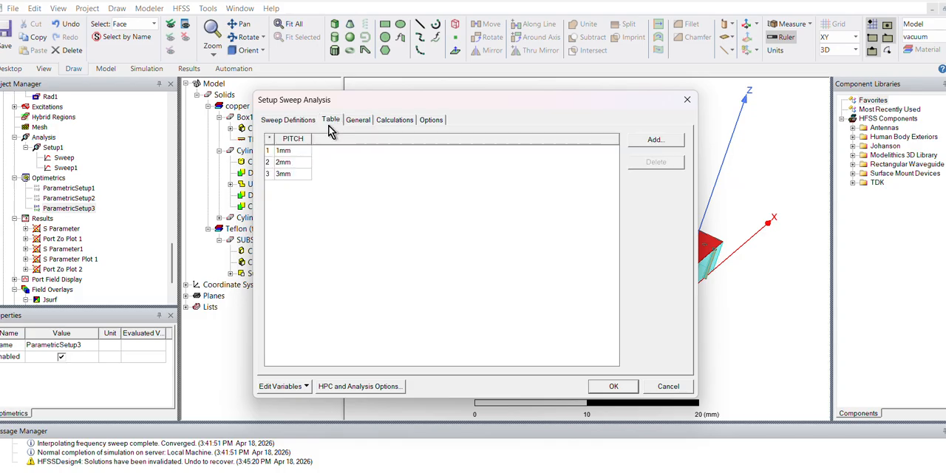
pyautogui.click(654, 143)
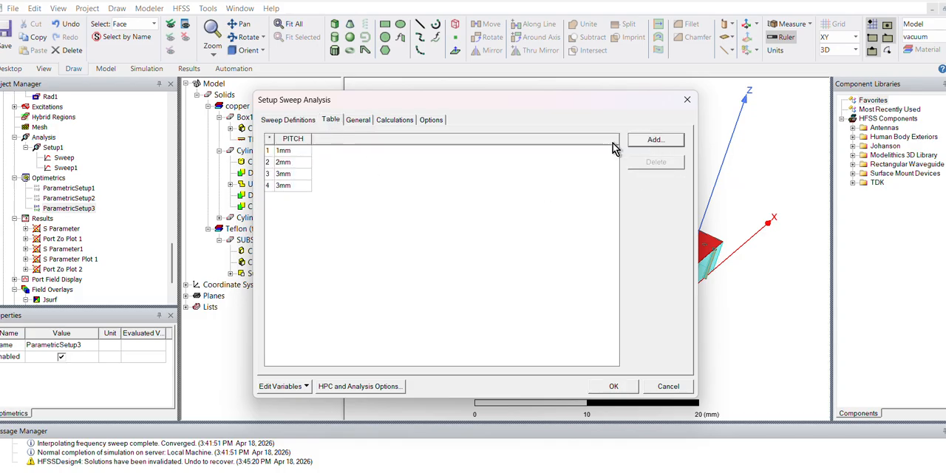
pyautogui.click(281, 186)
pyautogui.click(286, 186)
pyautogui.press('BackSpace')
pyautogui.write('1.5')
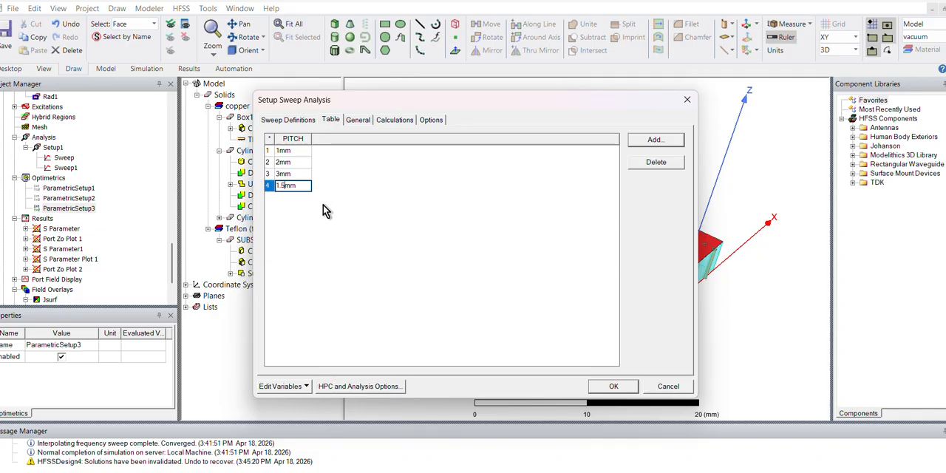
pyautogui.click(613, 386)
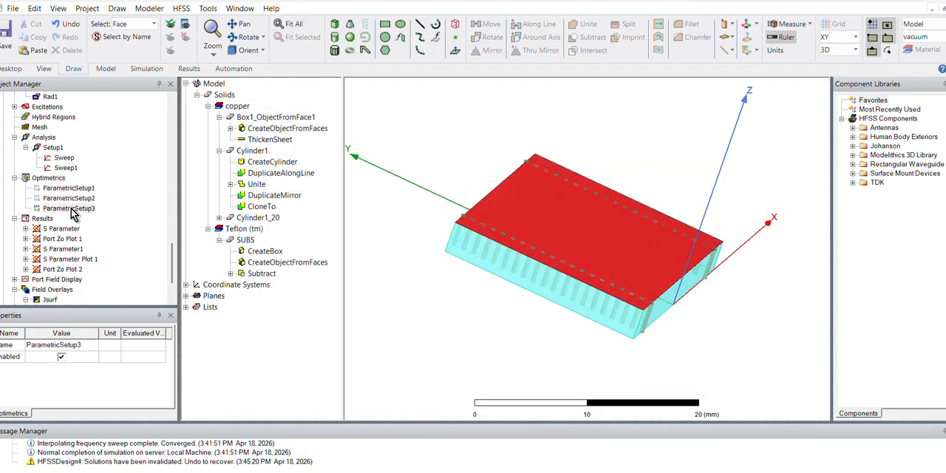
# - Run the ParametricSetup3 analysis and enlarge the progress area to follow the solving
pyautogui.rightClick(71, 209)
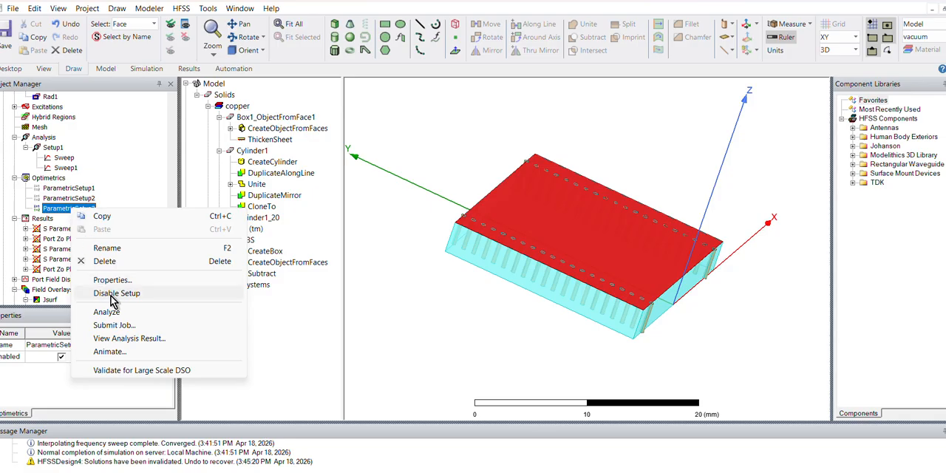
pyautogui.click(107, 313)
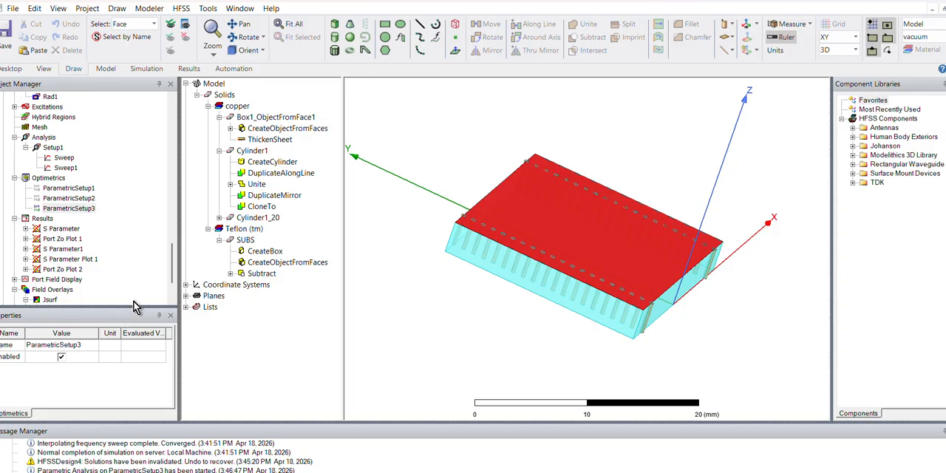
pyautogui.scroll(-2, 172, 290)
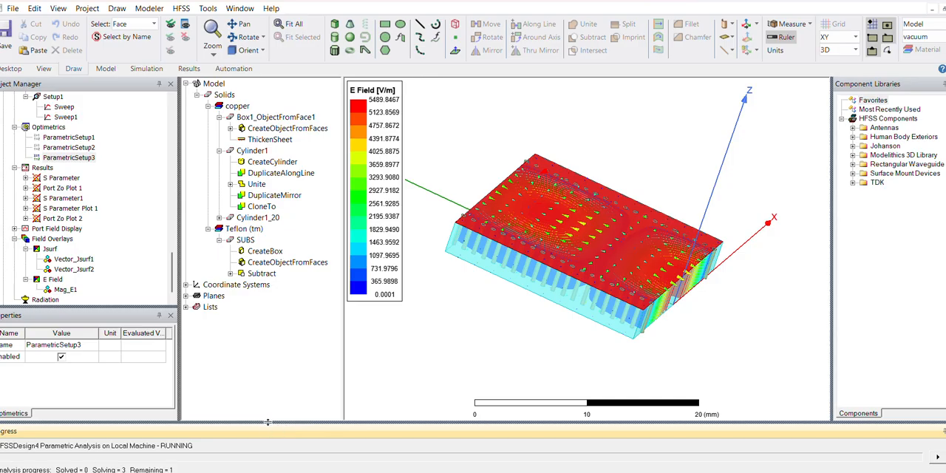
pyautogui.moveTo(268, 422); pyautogui.dragTo(268, 374)
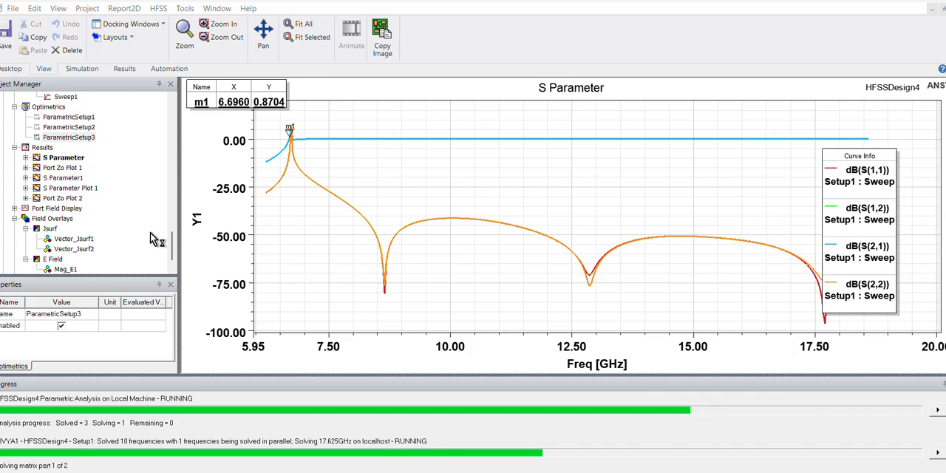
# - Open the ParametricSetup3 analysis results beside the S Parameter plot and apply the 1 mm and 1.5 mm PITCH variations in turn
pyautogui.click(72, 159)
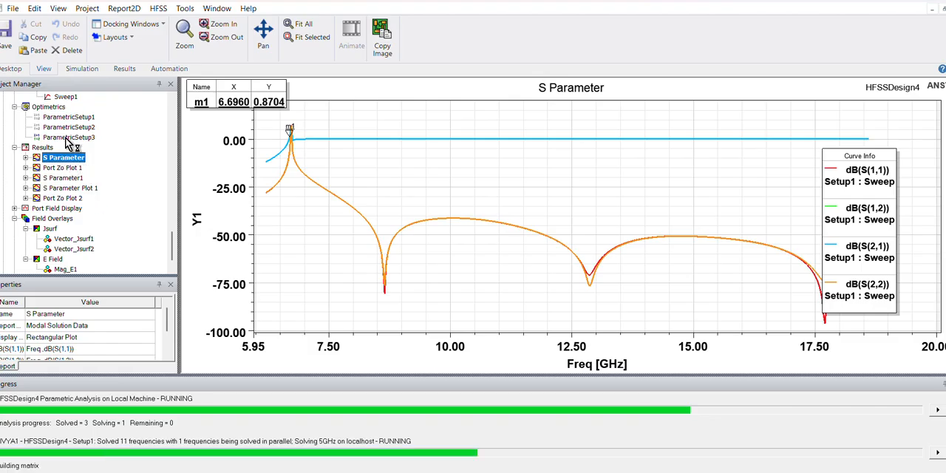
pyautogui.rightClick(67, 138)
pyautogui.click(148, 268)
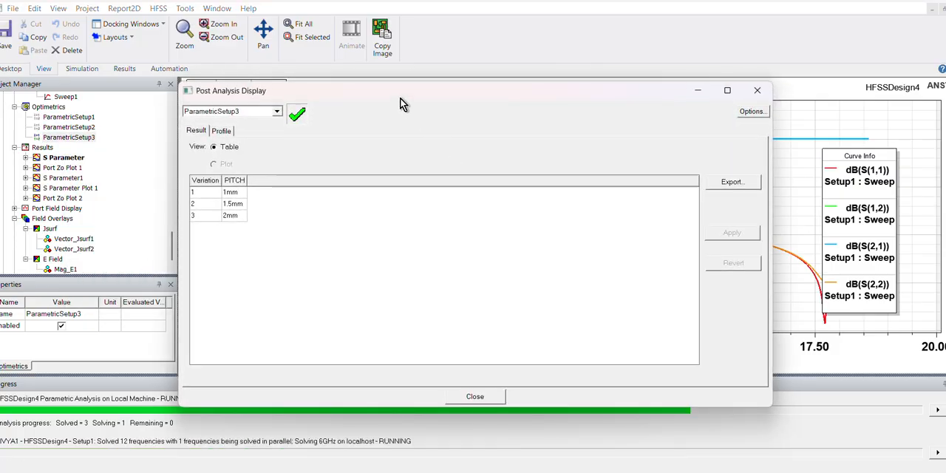
pyautogui.moveTo(400, 98); pyautogui.dragTo(316, 244)
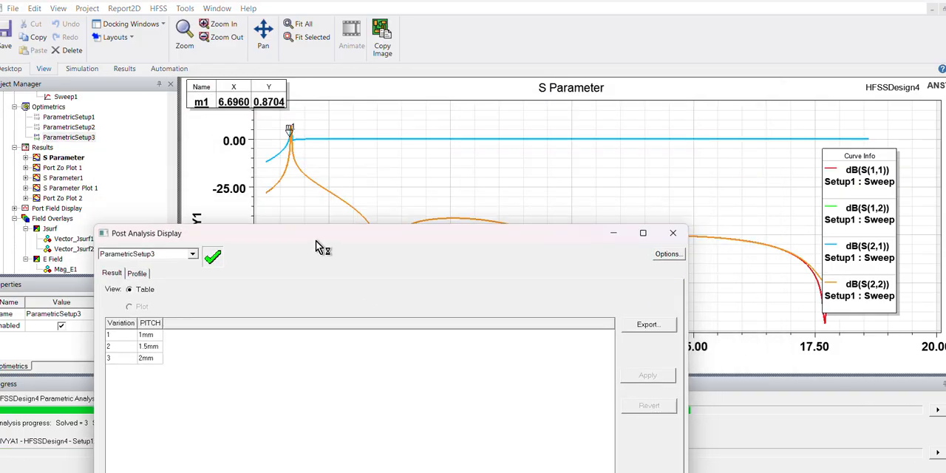
pyautogui.click(145, 336)
pyautogui.click(638, 376)
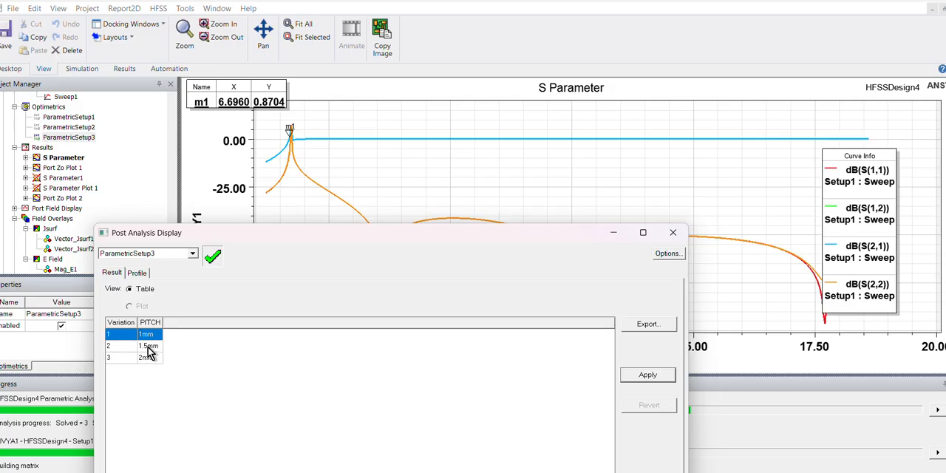
pyautogui.click(147, 346)
pyautogui.click(644, 378)
# - Open the Y1 axis scaling of the S Parameter plot and specify its minimum as -100
pyautogui.moveTo(464, 242); pyautogui.dragTo(606, 270)
pyautogui.doubleClick(227, 240)
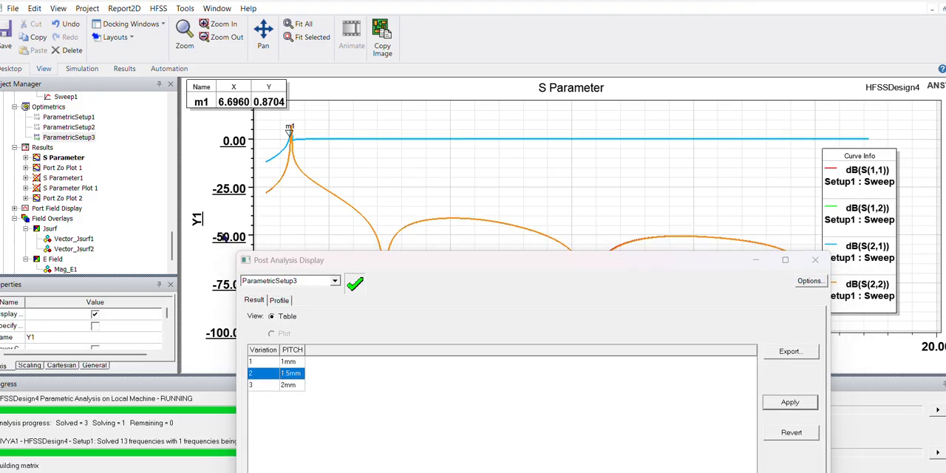
pyautogui.click(327, 226)
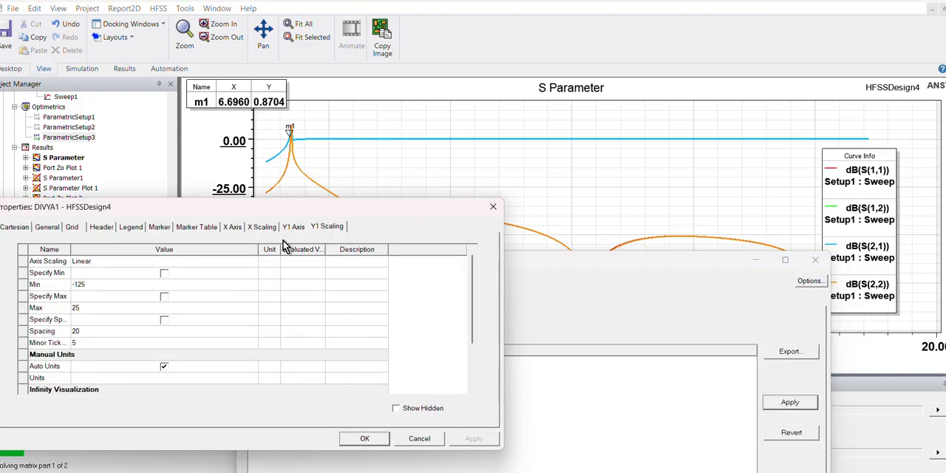
pyautogui.click(164, 272)
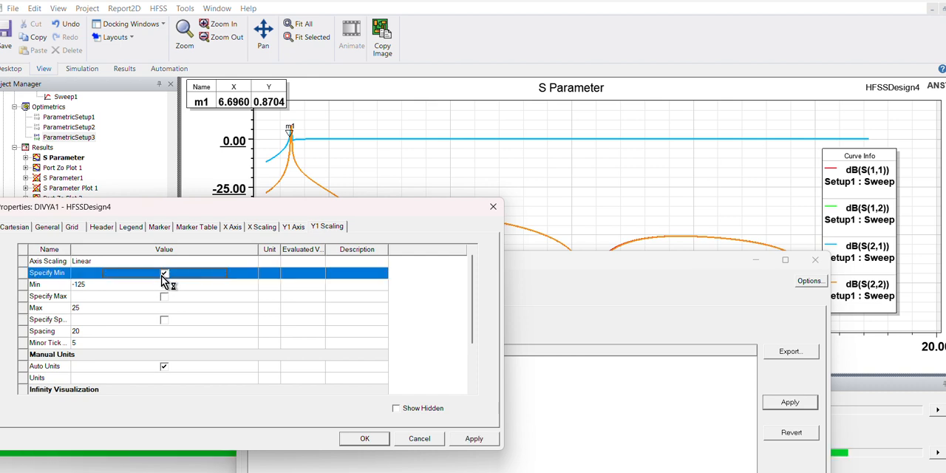
pyautogui.click(163, 288)
pyautogui.click(162, 287)
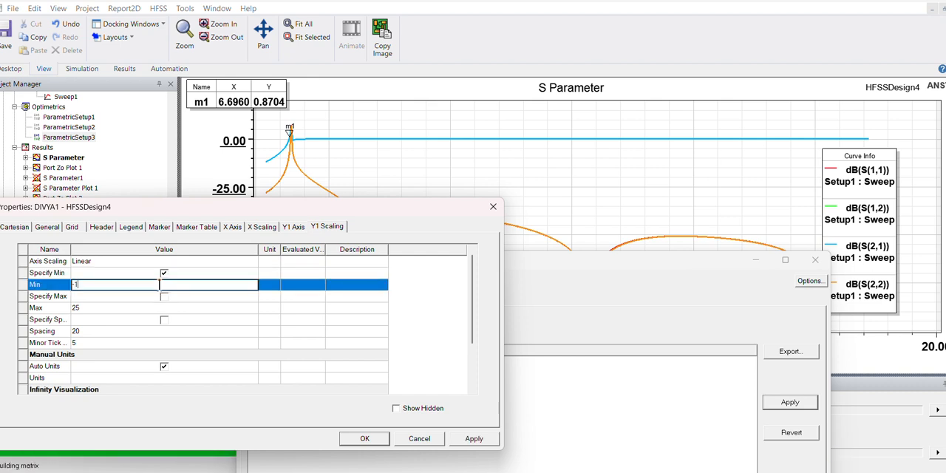
# - Specify the S Parameter plot's Y1 axis maximum as 10 and its spacing as 10, and accept the scaling
pyautogui.click(164, 297)
pyautogui.click(157, 307)
pyautogui.write('1')
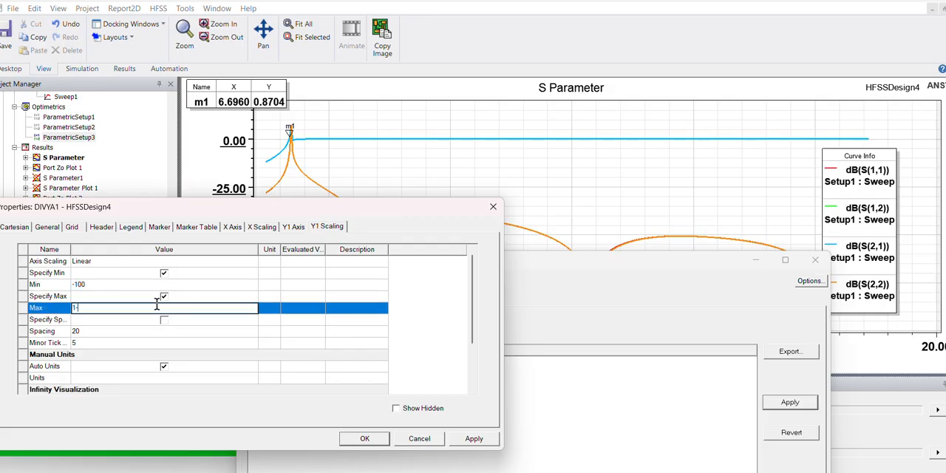
pyautogui.write('0')
pyautogui.click(164, 322)
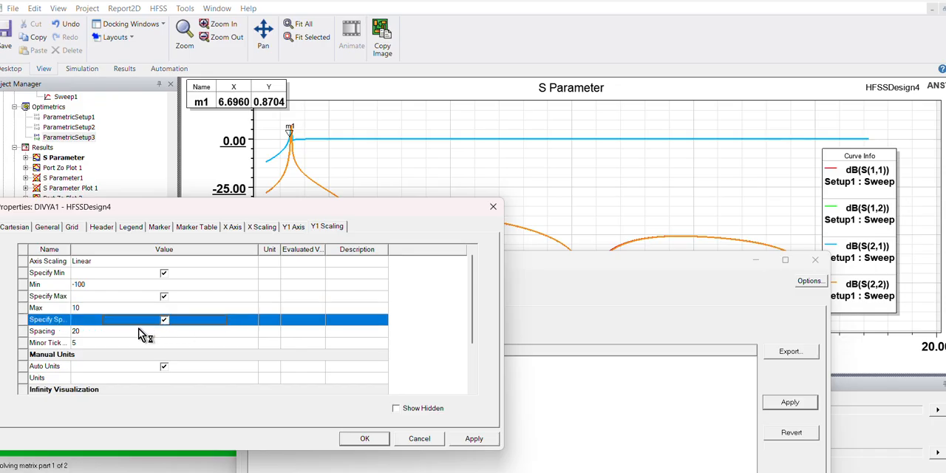
pyautogui.click(136, 331)
pyautogui.write('10')
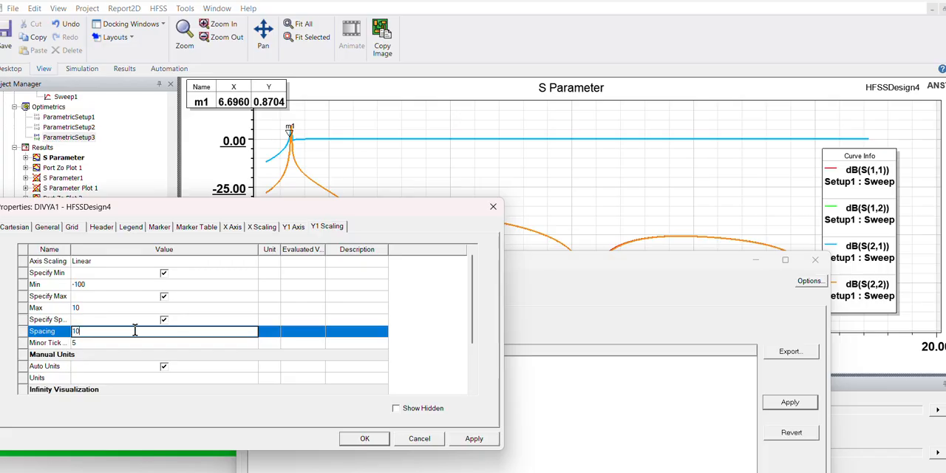
pyautogui.moveTo(316, 208); pyautogui.dragTo(329, 138)
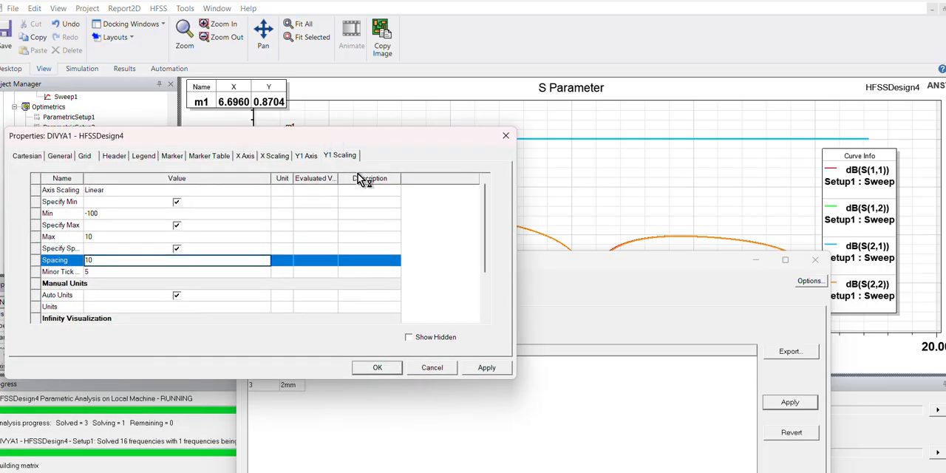
pyautogui.click(393, 367)
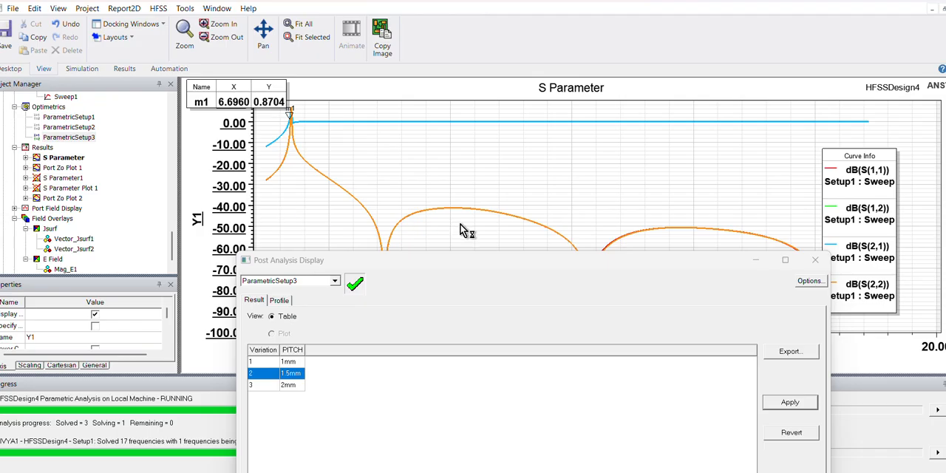
# - Compare the S Parameter curves by applying the 1.5 mm, 2 mm, 1 mm and again 2 mm PITCH variations
pyautogui.click(297, 370)
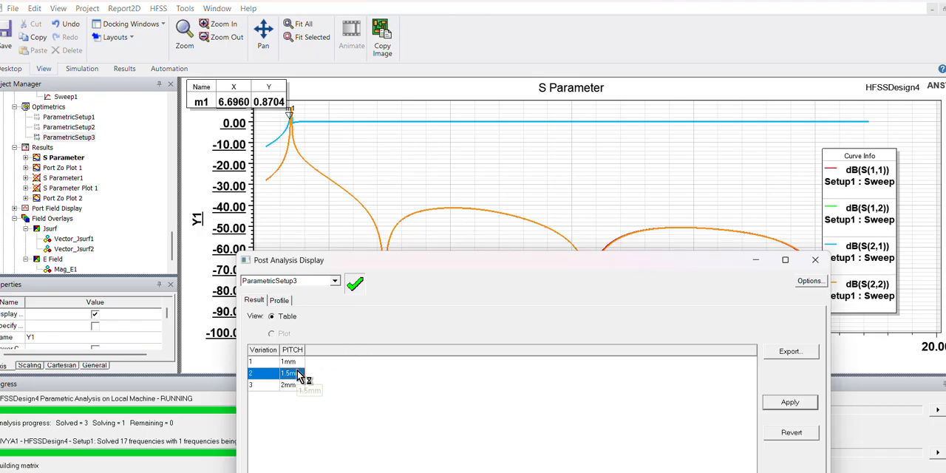
pyautogui.click(785, 404)
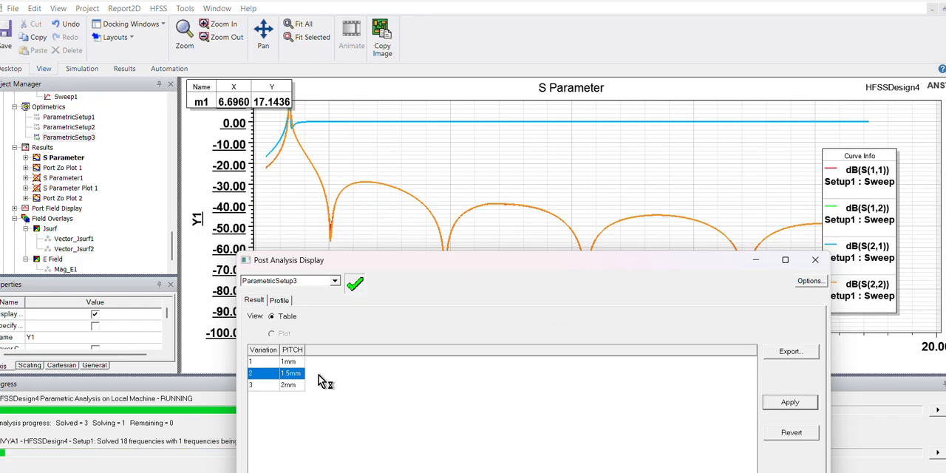
pyautogui.click(293, 385)
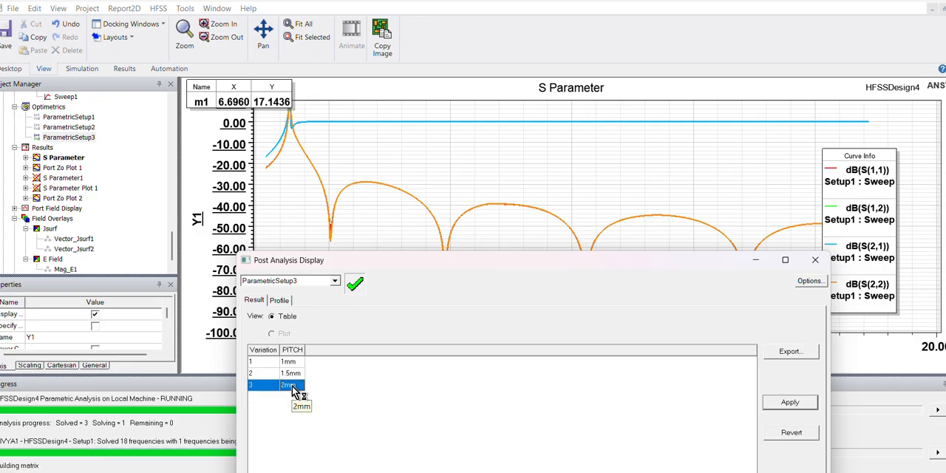
pyautogui.click(791, 405)
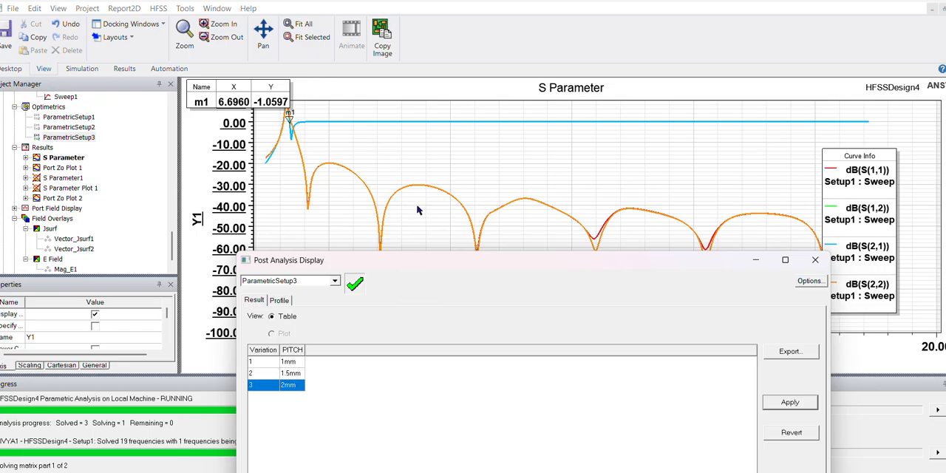
pyautogui.click(303, 361)
pyautogui.click(785, 408)
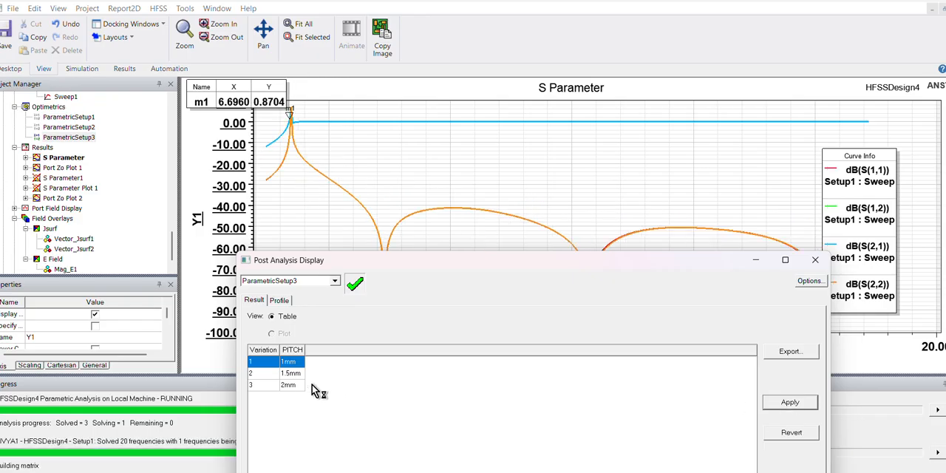
pyautogui.click(296, 385)
pyautogui.click(788, 405)
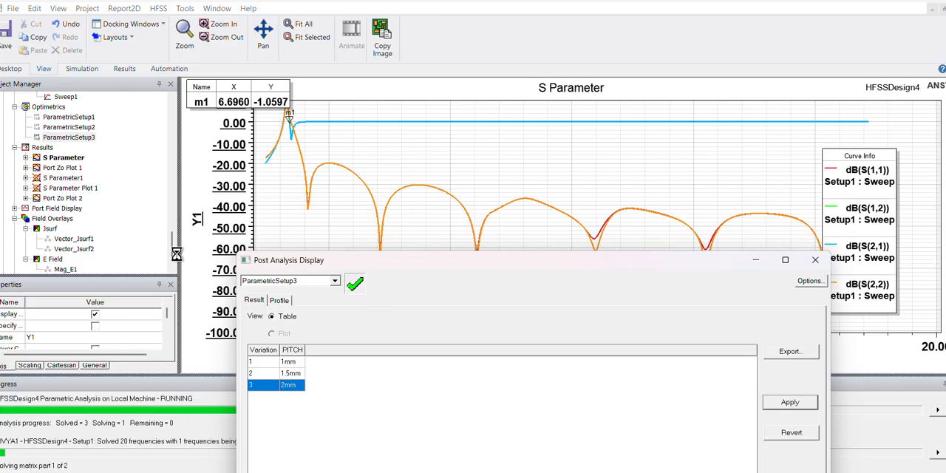
# - Bring up the HFSSDesign4 3D model and reposition the results window and view so the via rows can be inspected
pyautogui.scroll(-3, 136, 189)
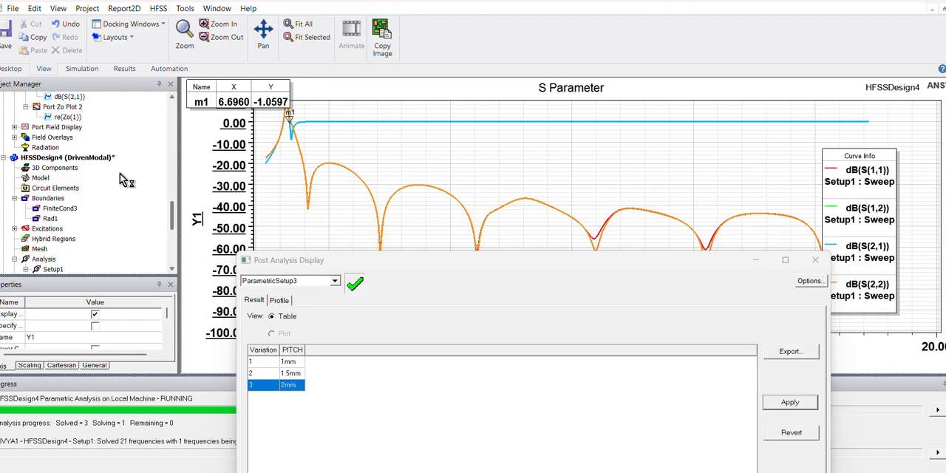
pyautogui.doubleClick(100, 159)
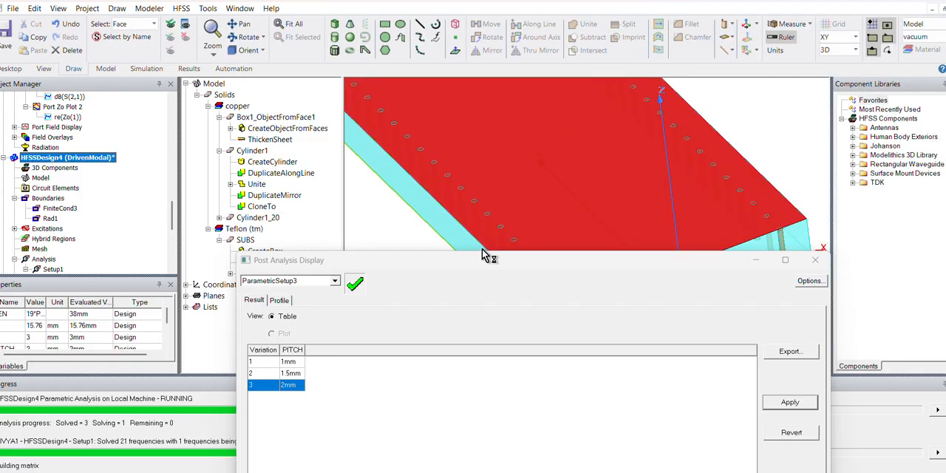
pyautogui.moveTo(482, 258); pyautogui.dragTo(440, 299)
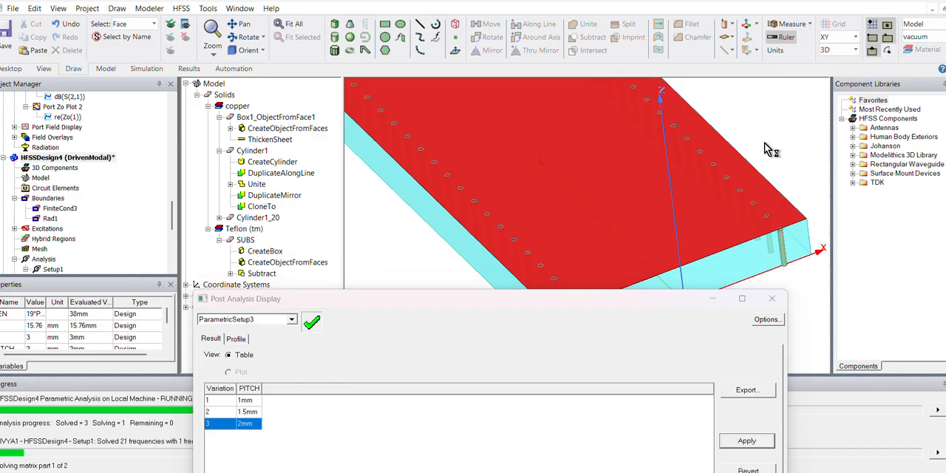
pyautogui.scroll(-4, 769, 147)
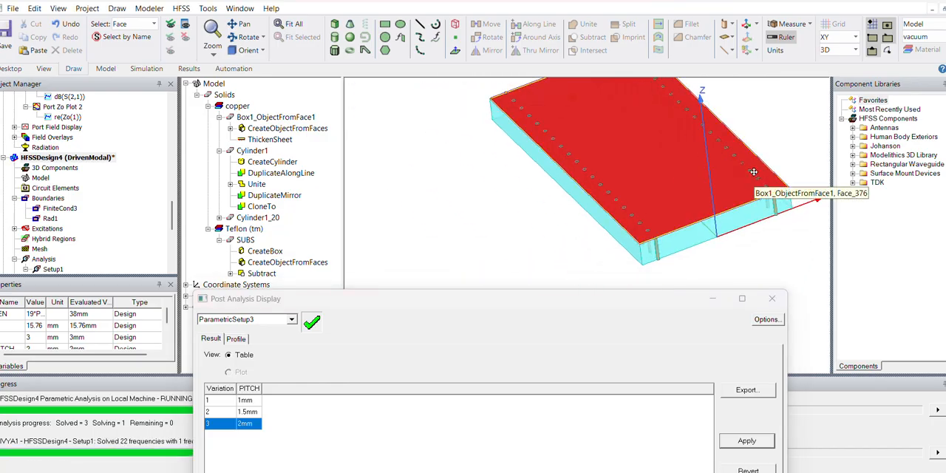
pyautogui.keyDown('shift'); pyautogui.moveTo(754, 173); pyautogui.dragTo(675, 224); pyautogui.keyUp('shift')
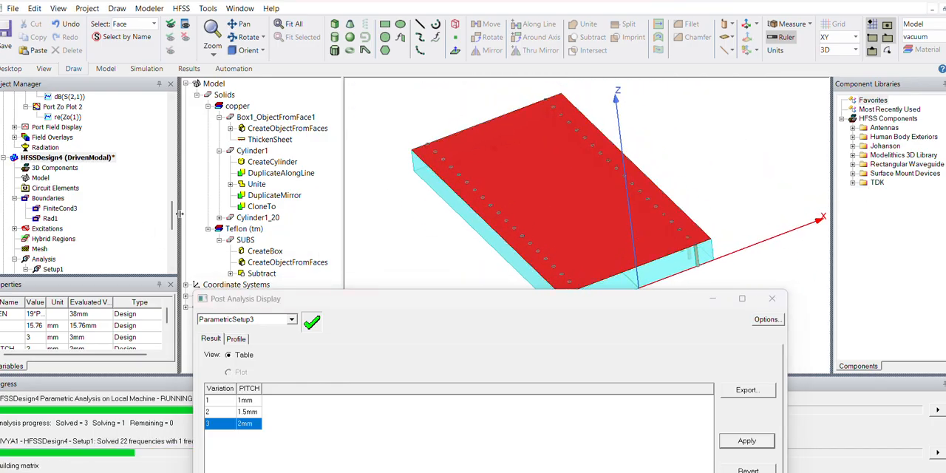
# - Try to display the Mag_E1 electric field overlay on the HFSSDesign4 model
pyautogui.moveTo(173, 216); pyautogui.dragTo(174, 253)
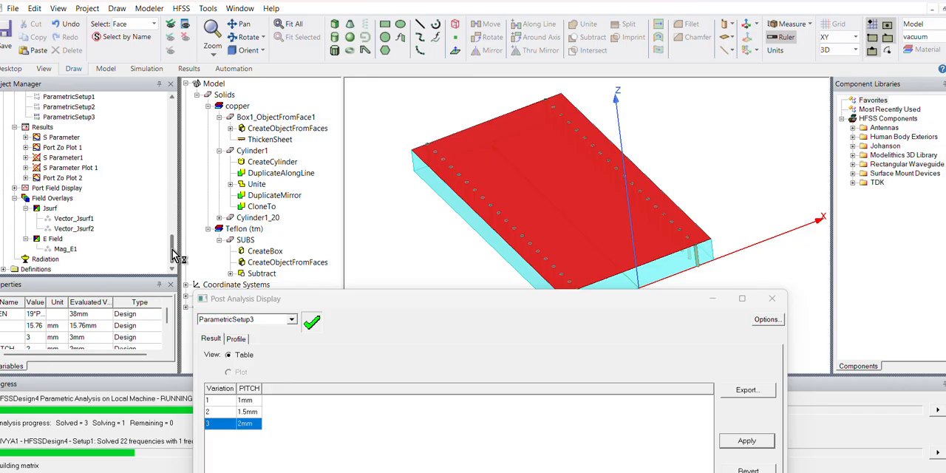
pyautogui.click(64, 250)
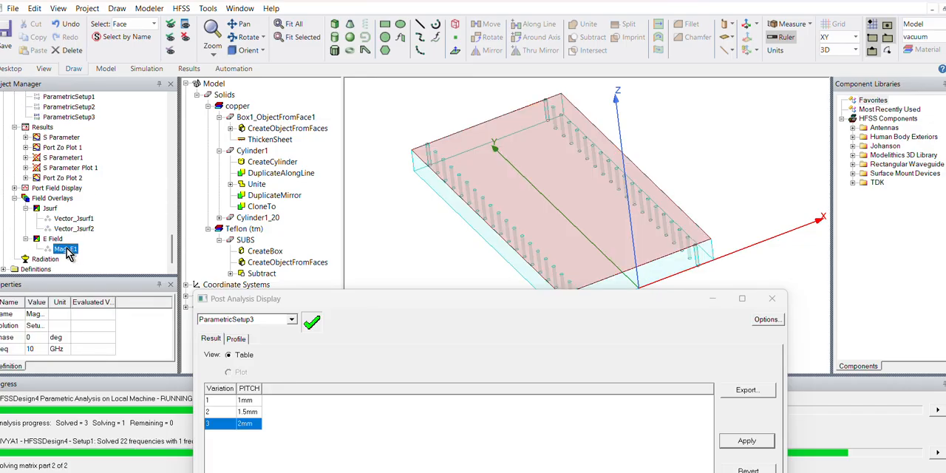
pyautogui.rightClick(65, 250)
pyautogui.click(135, 359)
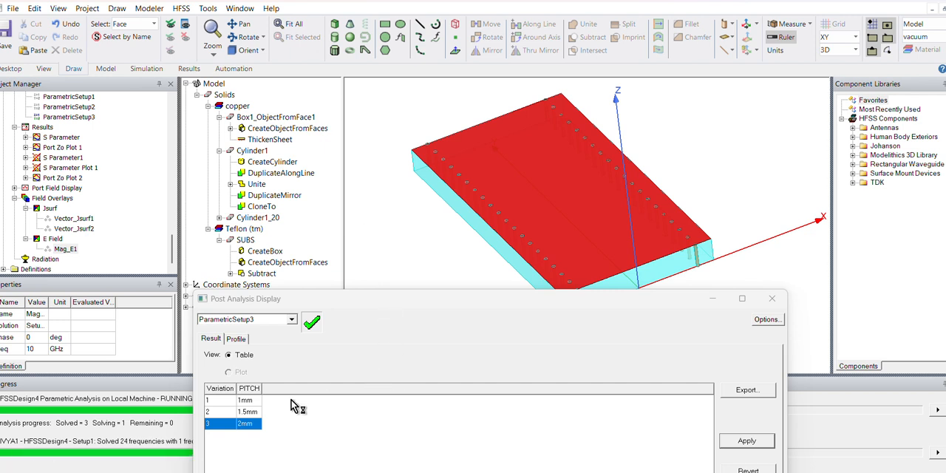
# - Open Port Zo Plot 2 and check the B and PITCH family sweeps in its report settings
pyautogui.doubleClick(66, 178)
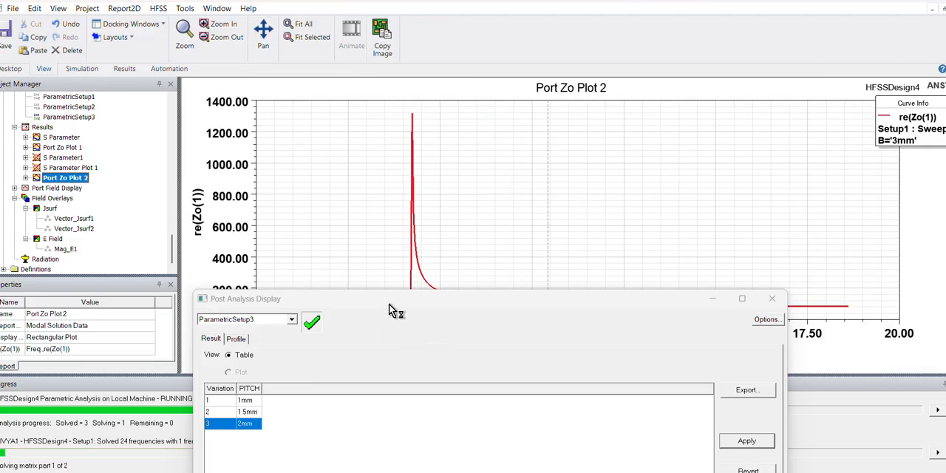
pyautogui.moveTo(387, 305); pyautogui.dragTo(668, 175)
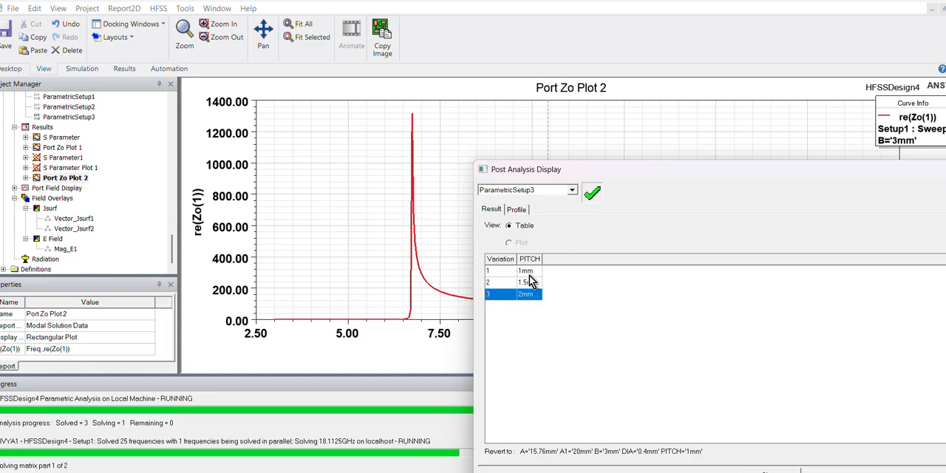
pyautogui.rightClick(340, 244)
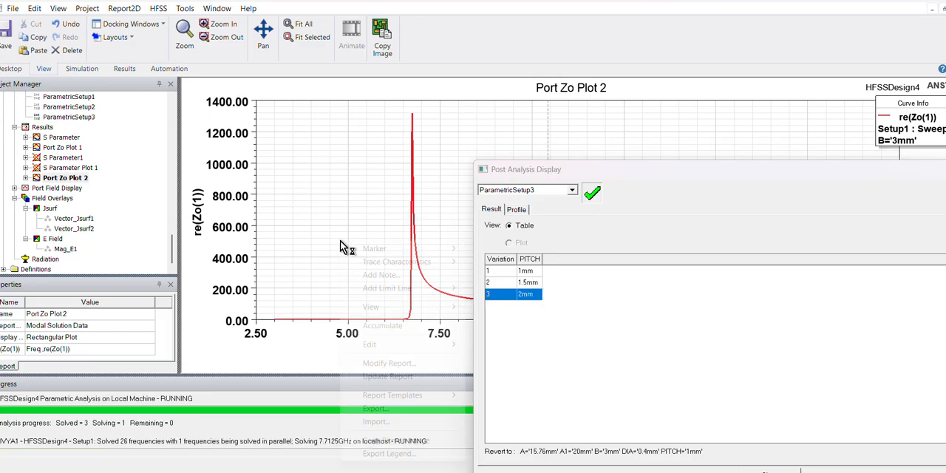
pyautogui.click(392, 363)
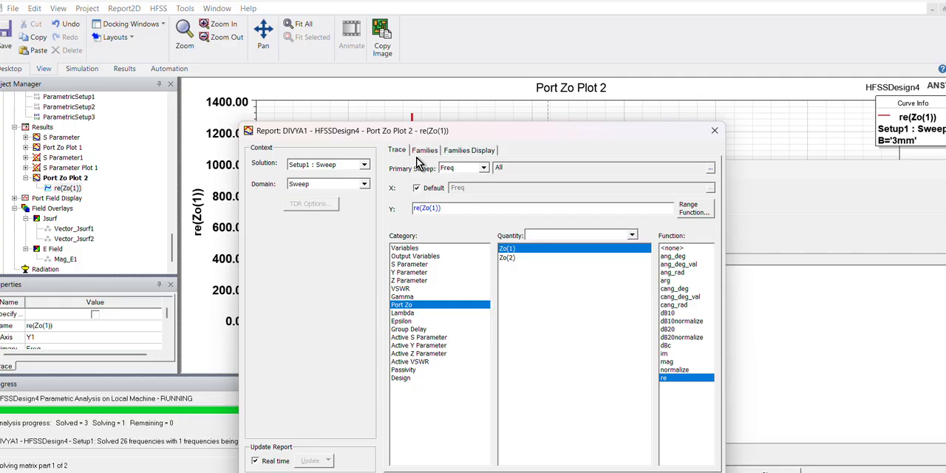
pyautogui.click(424, 151)
pyautogui.moveTo(454, 132); pyautogui.dragTo(280, 148)
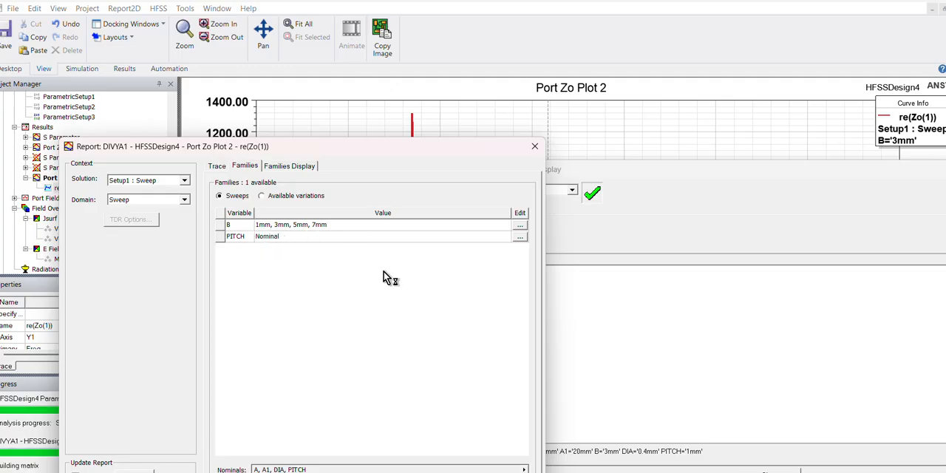
pyautogui.click(536, 147)
# - Apply the 1 mm and 1.5 mm PITCH variations in turn while viewing the re(Zo(1)) curve in Port Zo Plot 2
pyautogui.moveTo(572, 173); pyautogui.dragTo(358, 296)
pyautogui.click(306, 394)
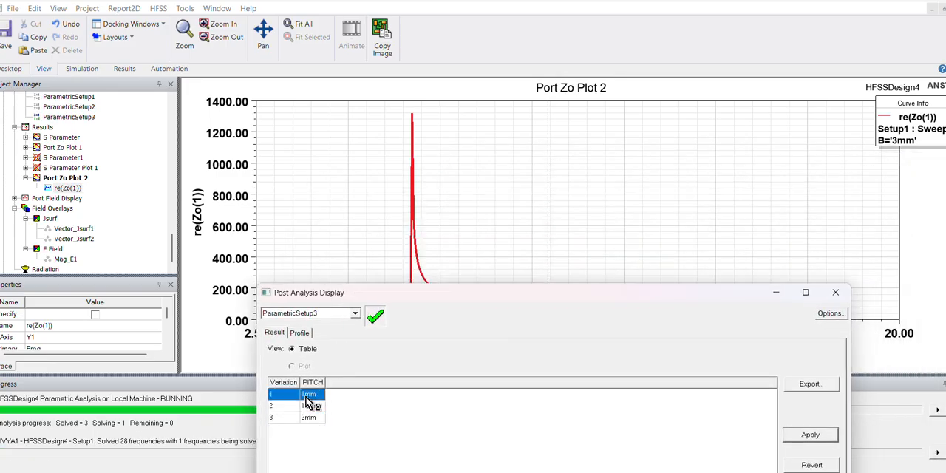
pyautogui.click(808, 436)
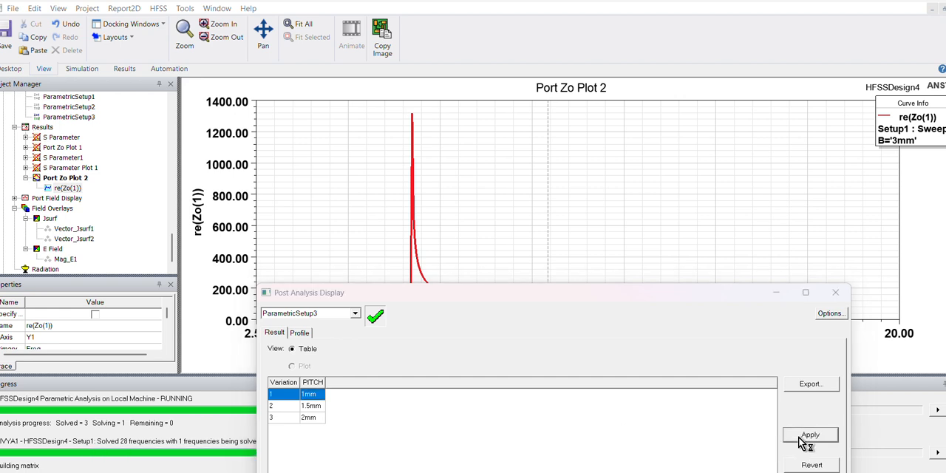
pyautogui.moveTo(455, 298); pyautogui.dragTo(300, 339)
pyautogui.click(156, 444)
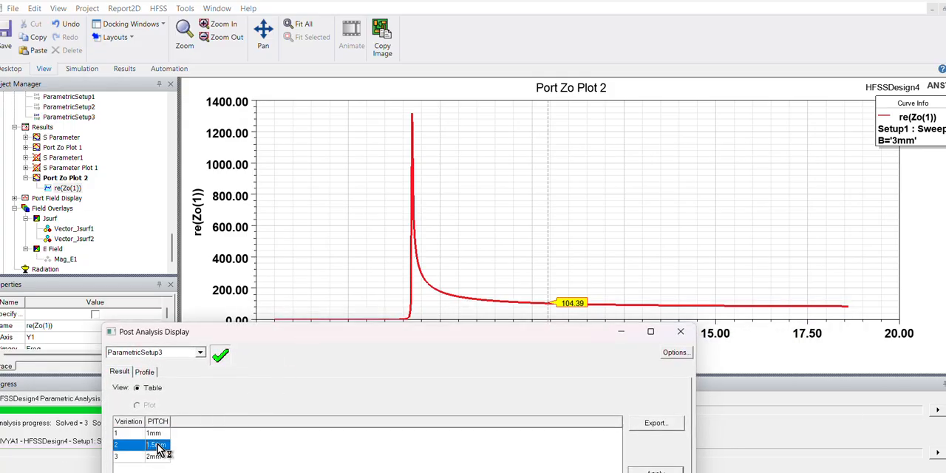
pyautogui.click(653, 470)
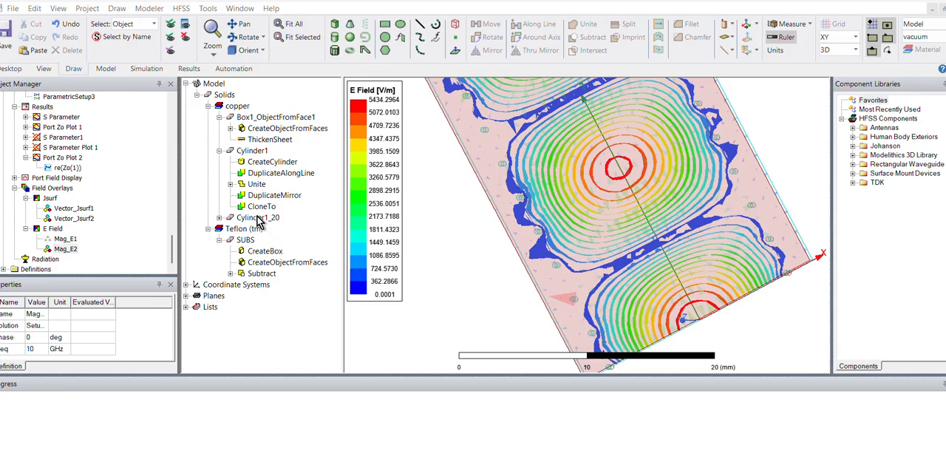
# - Reopen the ParametricSetup3 analysis results over the E field plot and bring the field overlays into view in the project tree
pyautogui.scroll(2, 105, 170)
pyautogui.rightClick(77, 159)
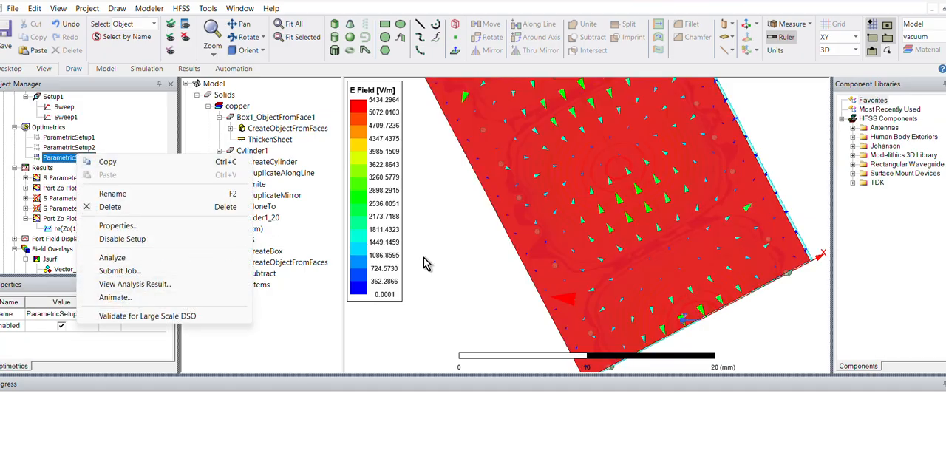
pyautogui.click(447, 274)
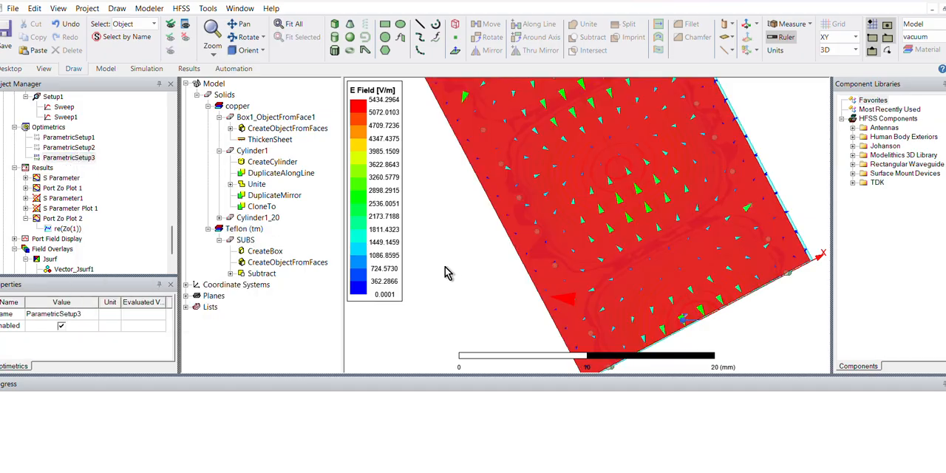
pyautogui.rightClick(72, 158)
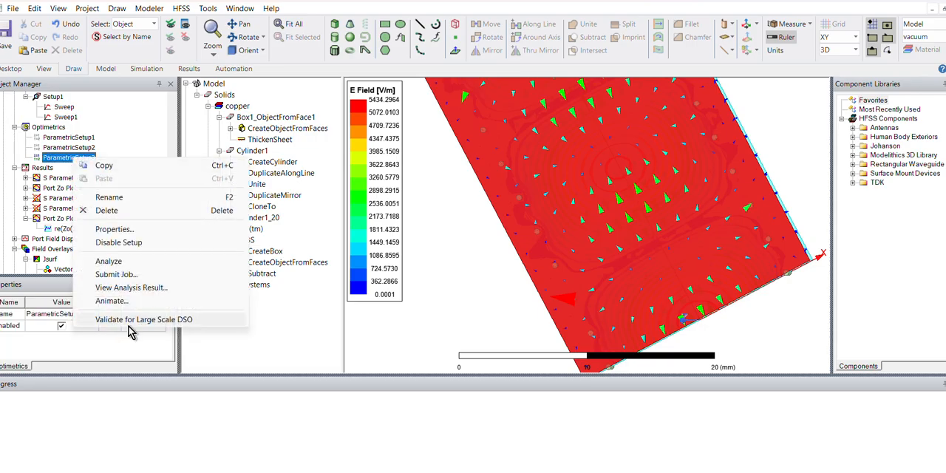
pyautogui.click(448, 221)
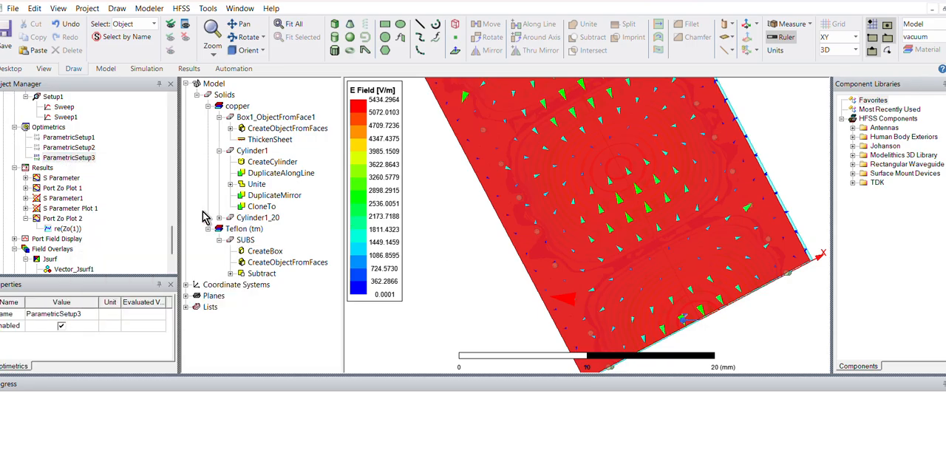
pyautogui.rightClick(74, 159)
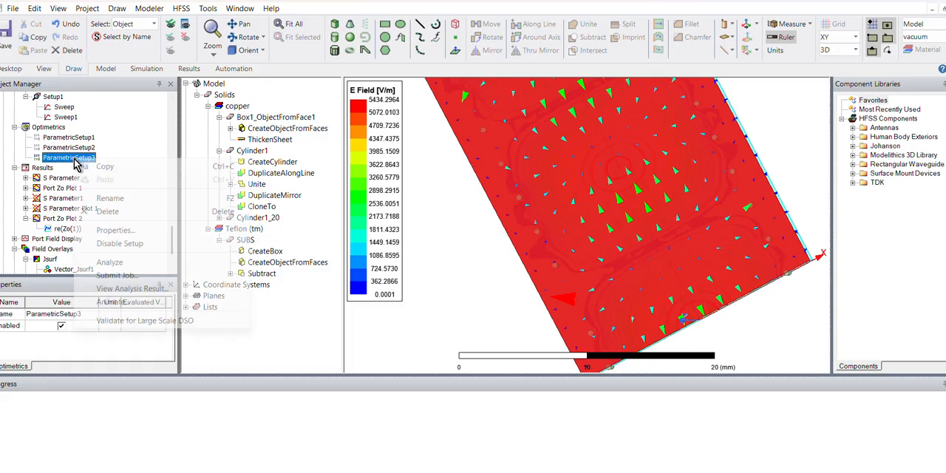
pyautogui.click(118, 290)
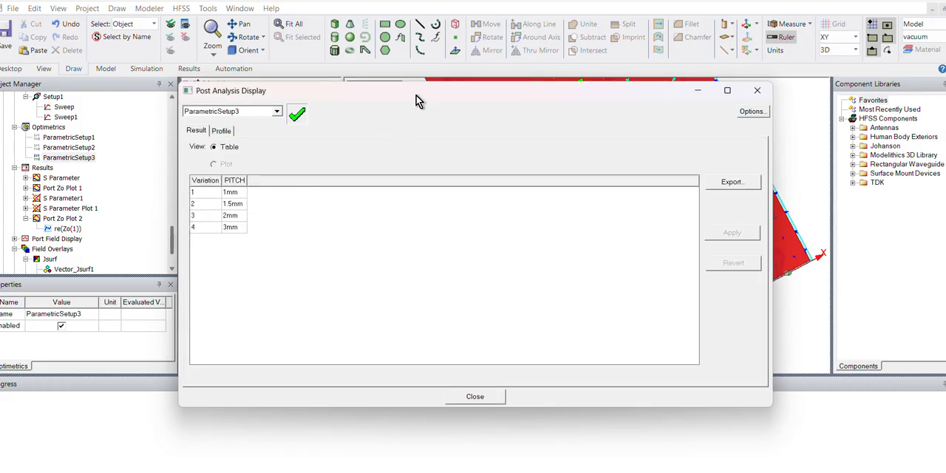
pyautogui.moveTo(418, 99); pyautogui.dragTo(418, 234)
pyautogui.moveTo(175, 238); pyautogui.dragTo(175, 249)
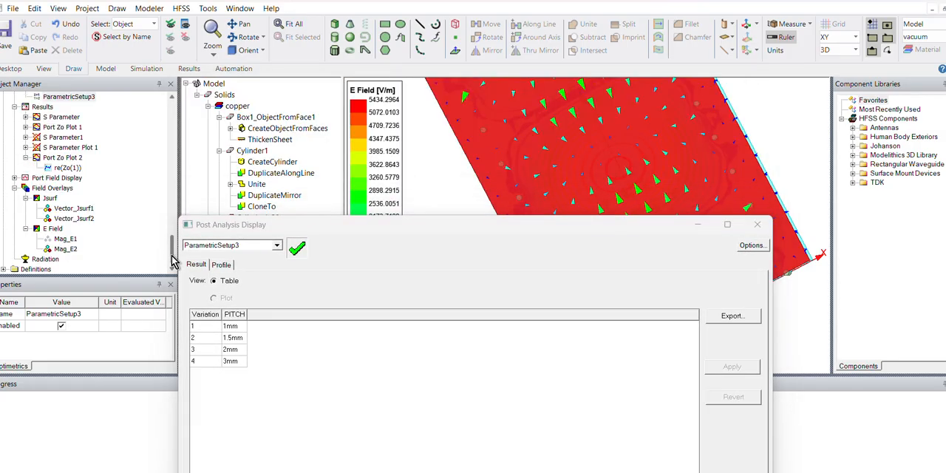
# - Display the Mag_E2 electric field overlay and apply the 1 mm PITCH variation from ParametricSetup3
pyautogui.click(66, 249)
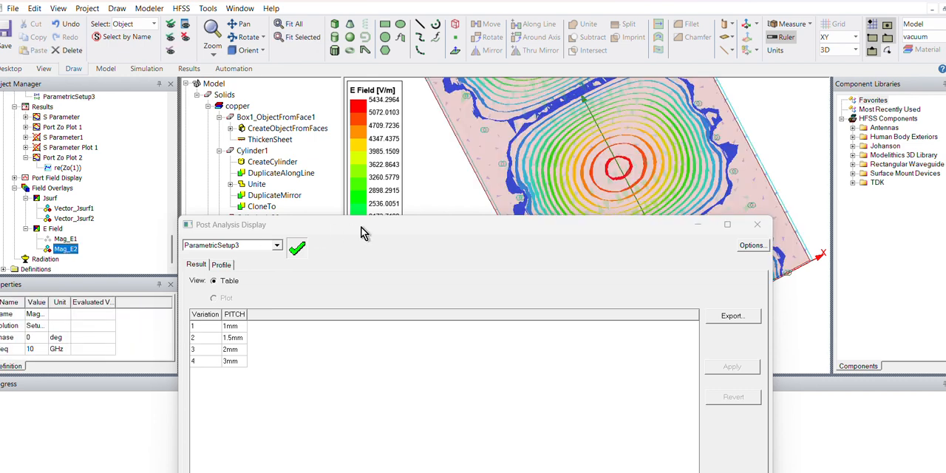
pyautogui.moveTo(353, 232); pyautogui.dragTo(287, 267)
pyautogui.click(168, 361)
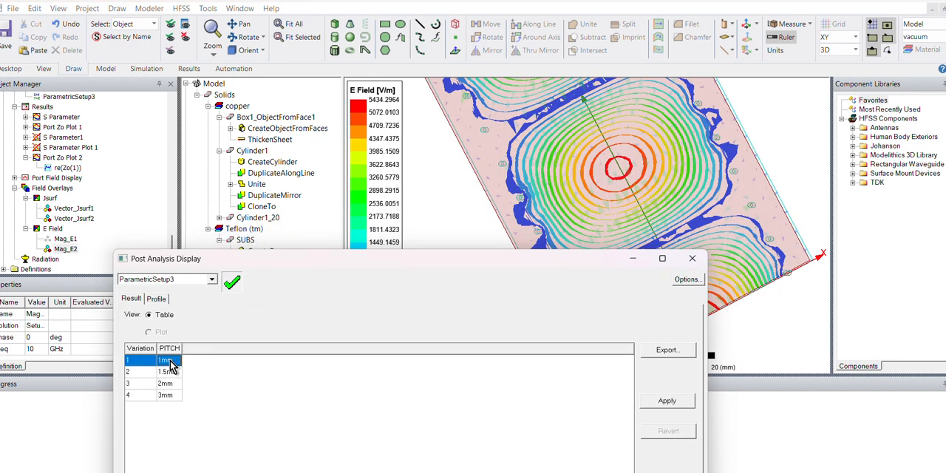
pyautogui.click(667, 401)
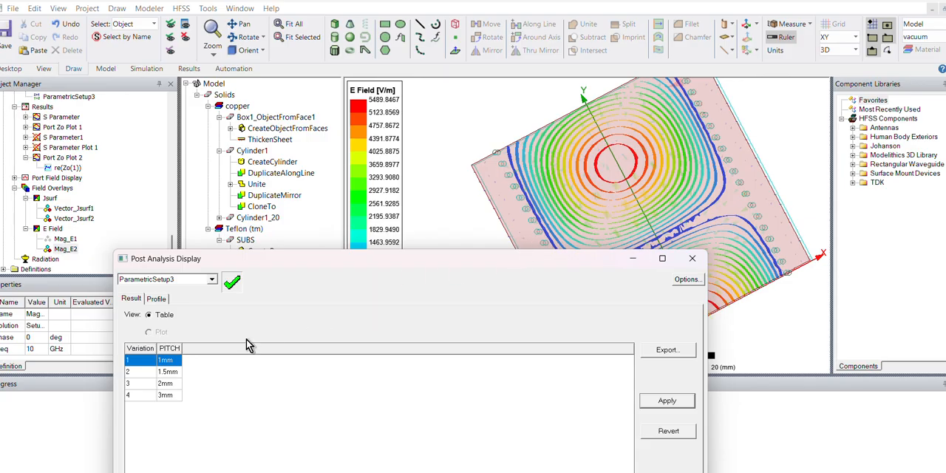
# - Apply the 1.5 mm PITCH variation to the Mag_E2 field plot
pyautogui.click(170, 384)
pyautogui.click(168, 373)
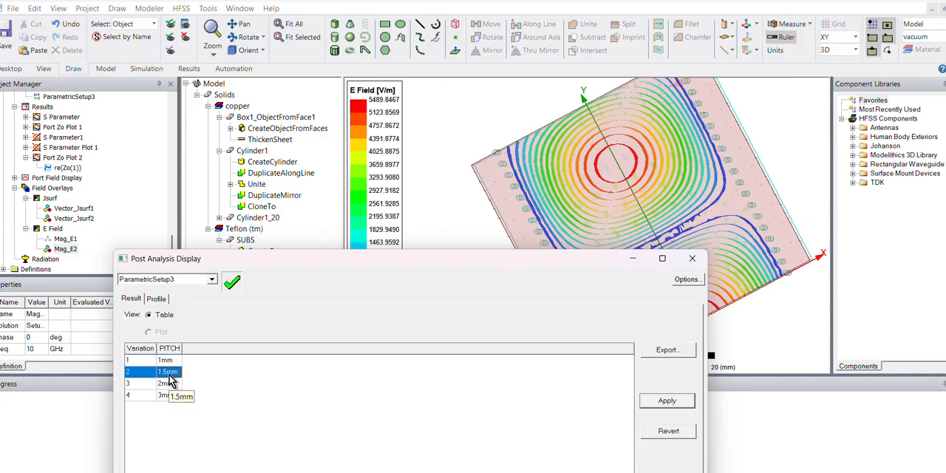
pyautogui.click(684, 406)
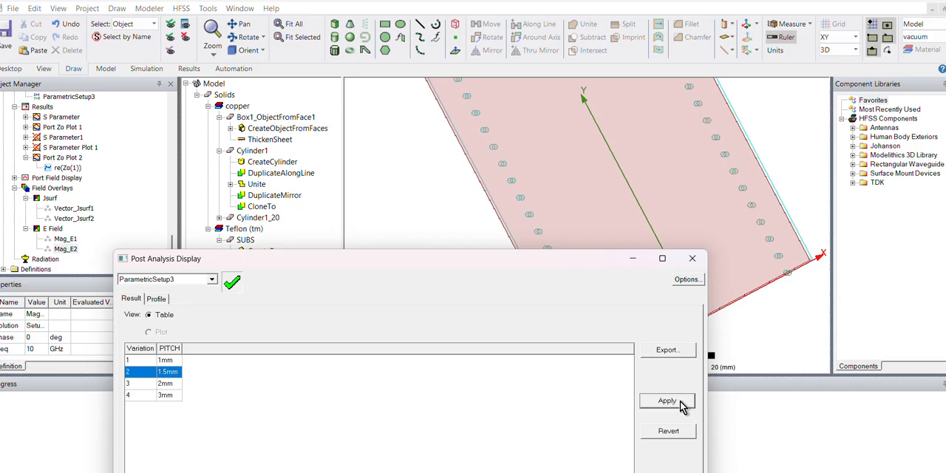
# - Apply the 3 mm PITCH variation, close the analysis results and examine the E field contours along the waveguide
pyautogui.click(167, 396)
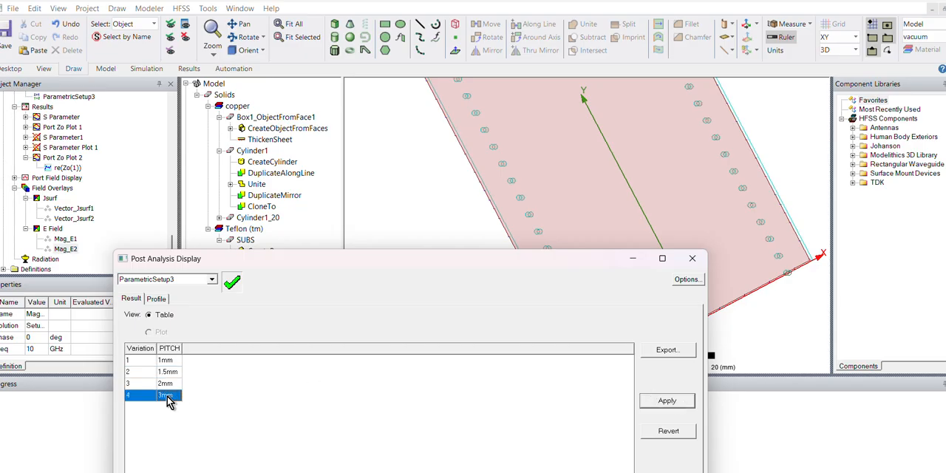
pyautogui.click(652, 405)
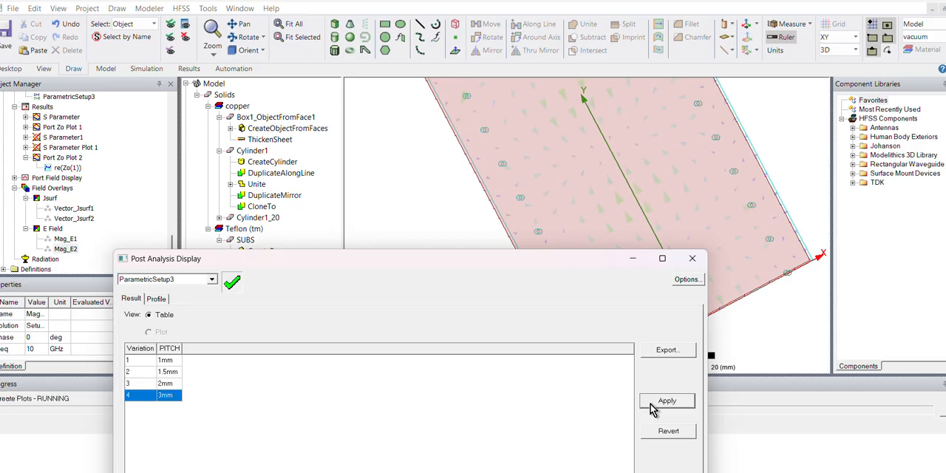
pyautogui.moveTo(505, 261); pyautogui.dragTo(460, 277)
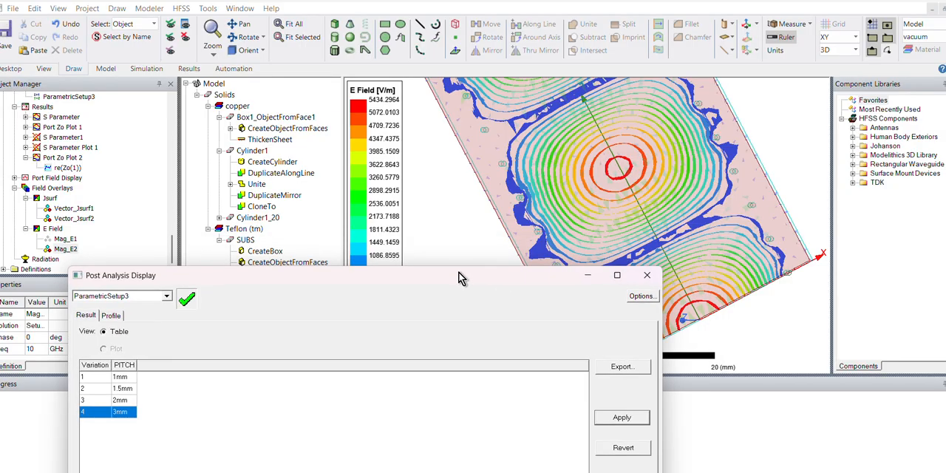
pyautogui.click(646, 275)
pyautogui.scroll(-3, 651, 224)
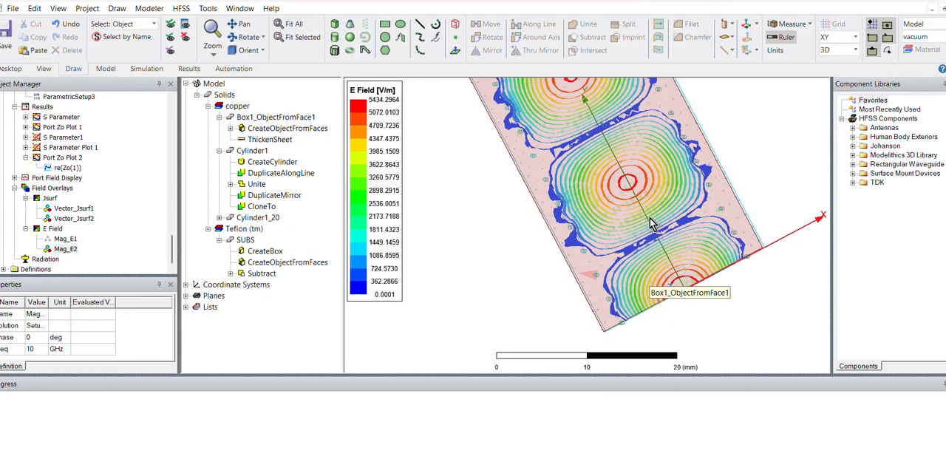
pyautogui.moveTo(650, 219); pyautogui.dragTo(668, 186, button='middle')
pyautogui.scroll(-2, 669, 186)
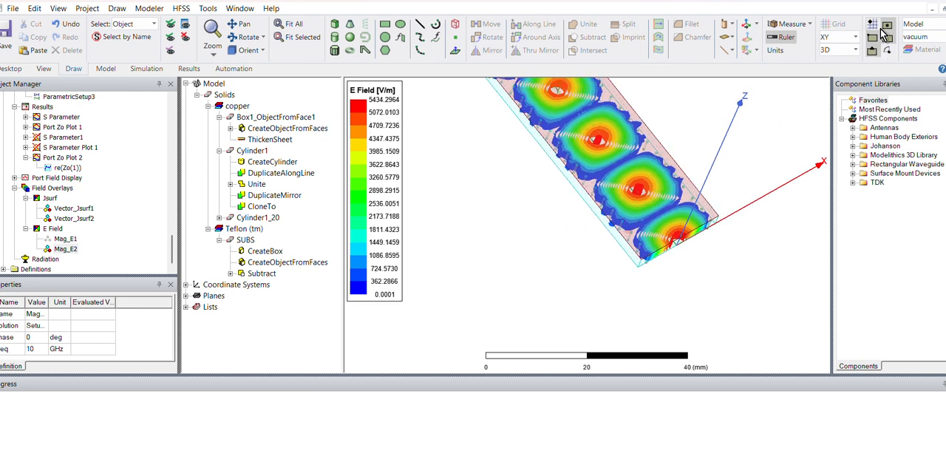
pyautogui.scroll(-1, 628, 189)
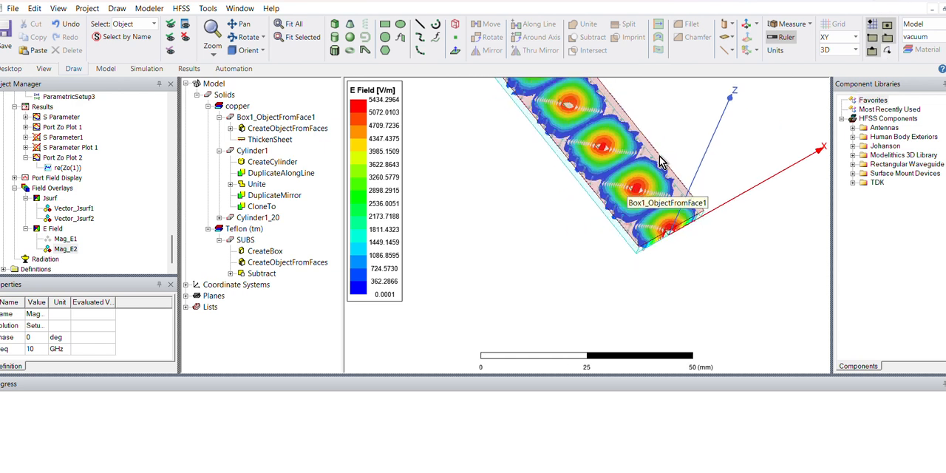
# - Switch to the Google Slides presentation in Chrome and examine the Waveguide to SIW transition figure on slide 4
pyautogui.click(886, 2)
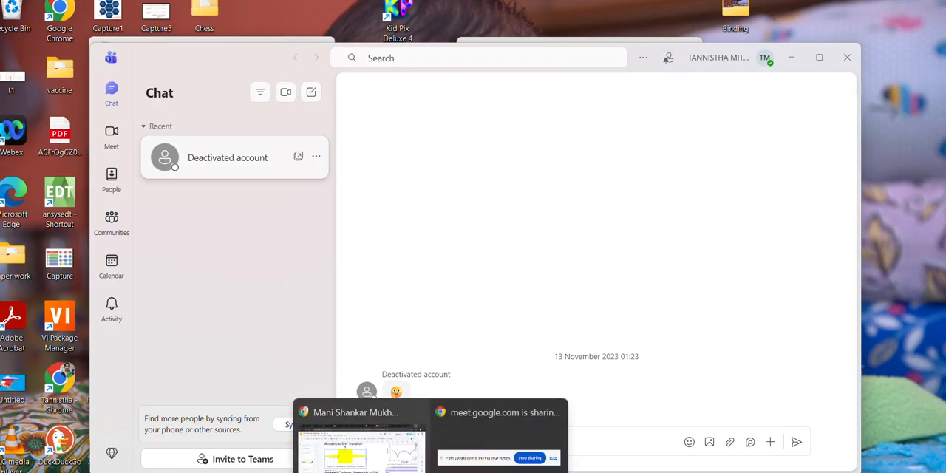
pyautogui.click(358, 442)
pyautogui.keyDown('ctrl'); pyautogui.scroll(-5, 626, 241); pyautogui.keyUp('ctrl')
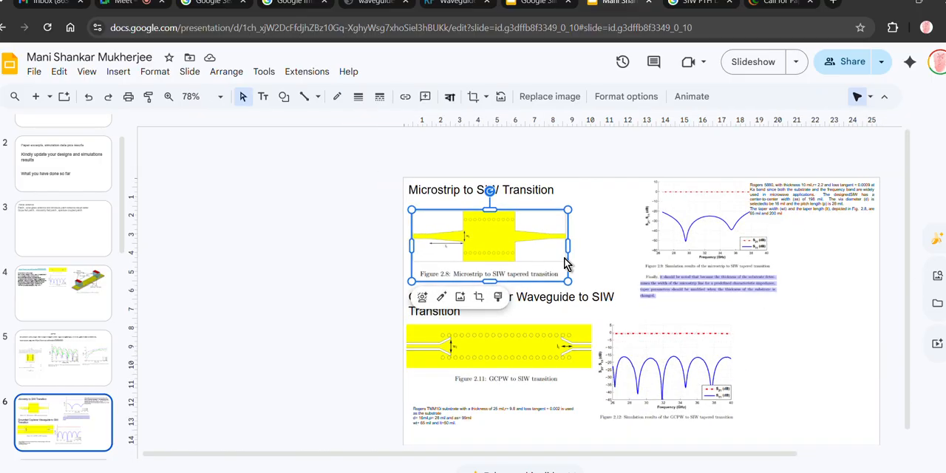
pyautogui.click(91, 300)
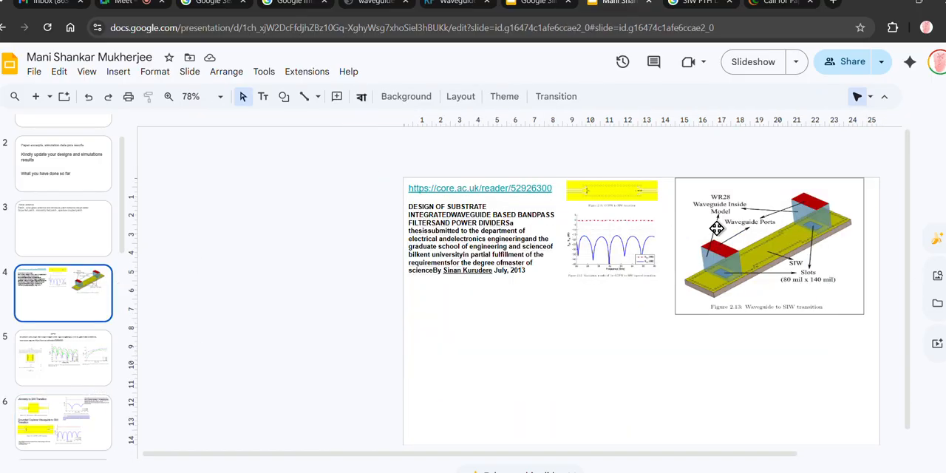
pyautogui.keyDown('ctrl'); pyautogui.scroll(3, 822, 257); pyautogui.keyUp('ctrl')
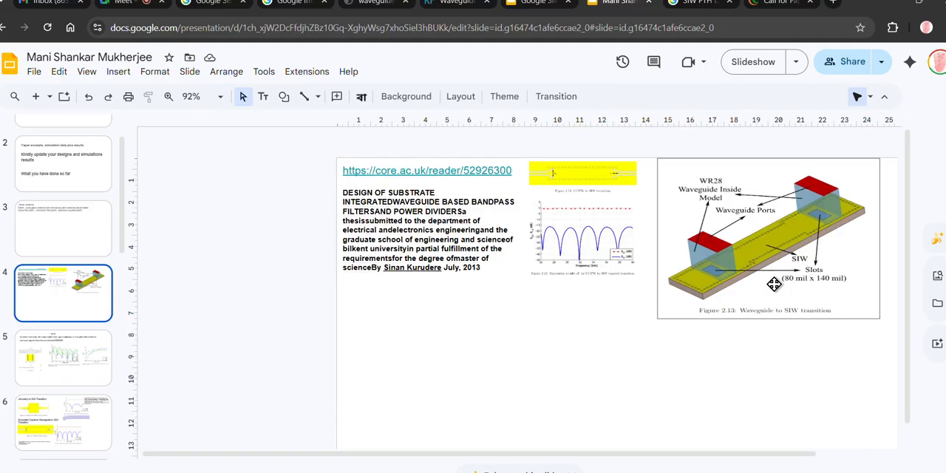
pyautogui.click(773, 281)
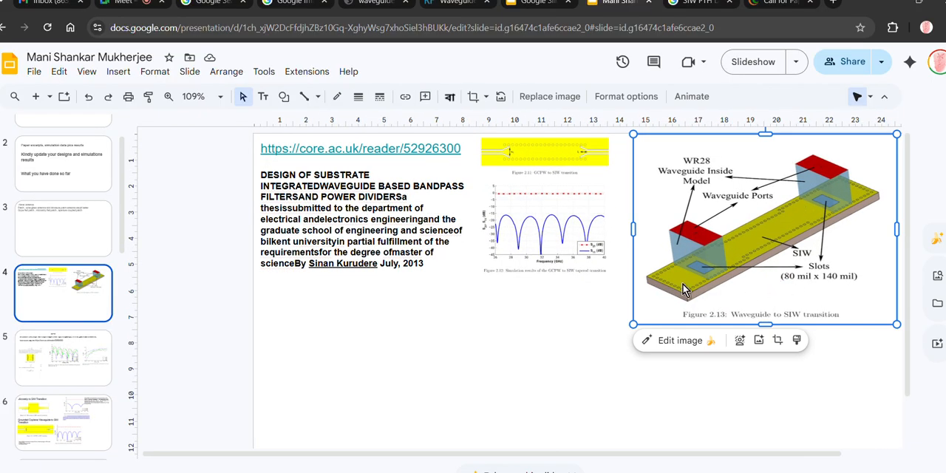